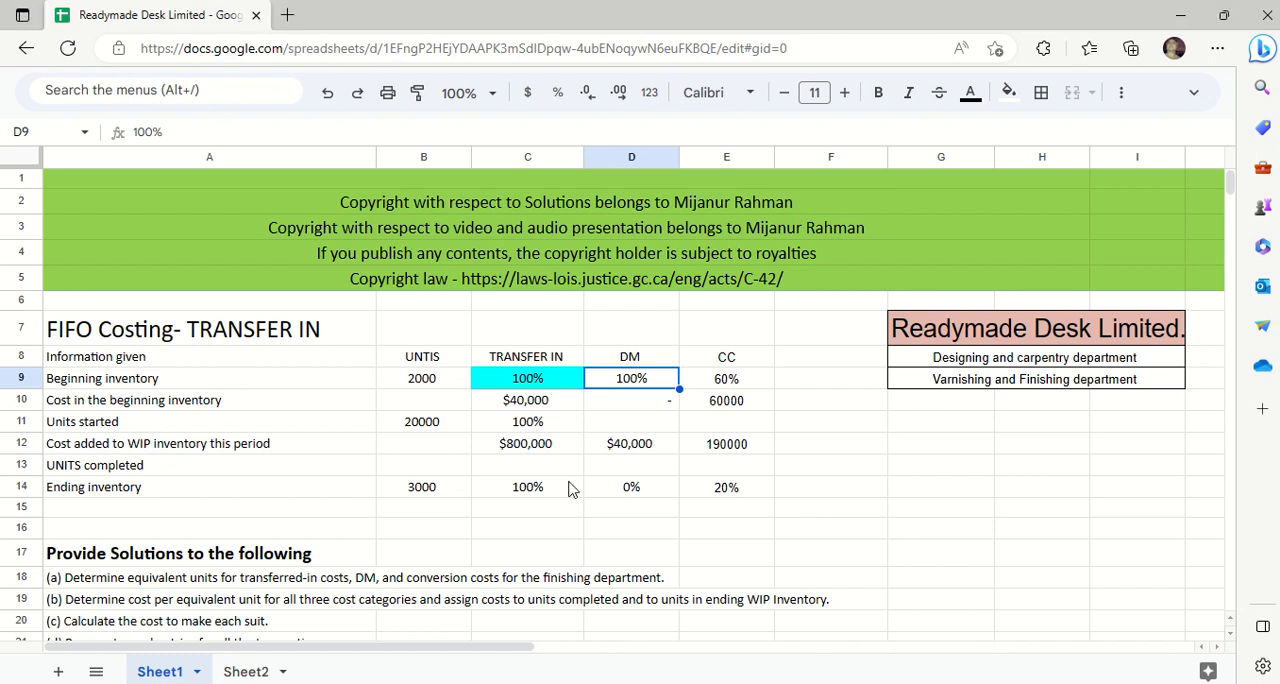
- Review the given FIFO costing data for units, transfer-in, DM and CC, from beginning inventory to ending inventory
click(568, 487)
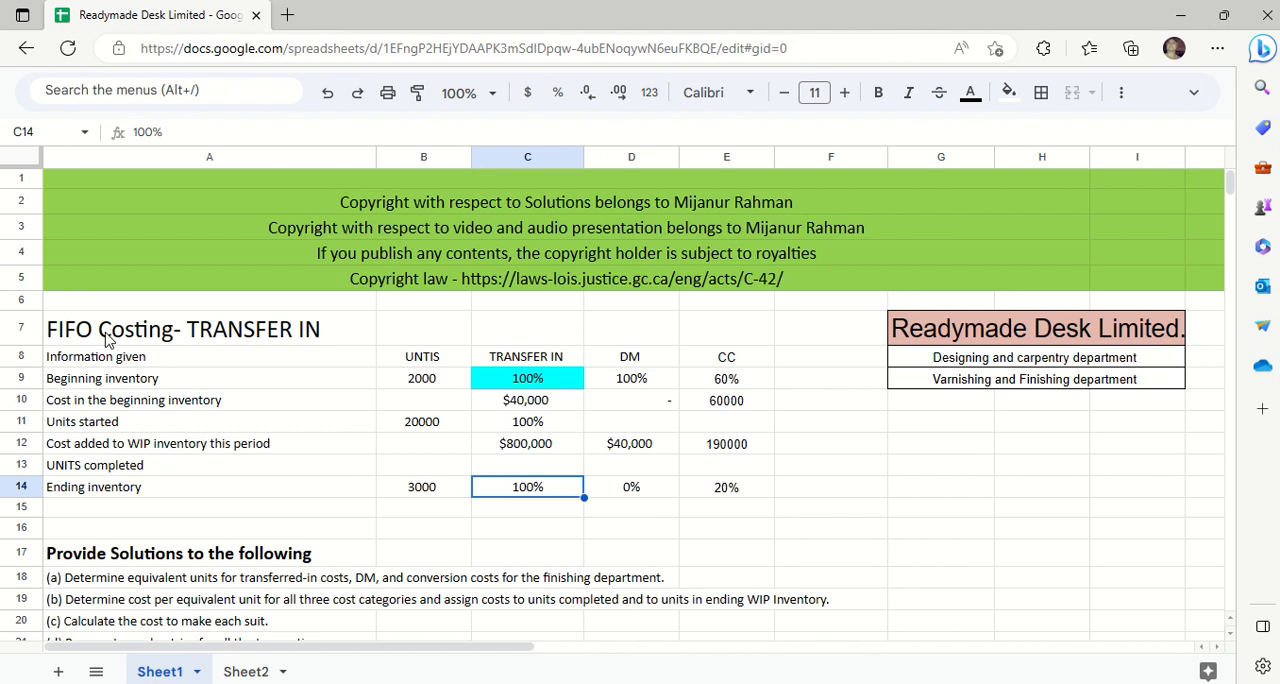
drag(107, 340, 560, 466)
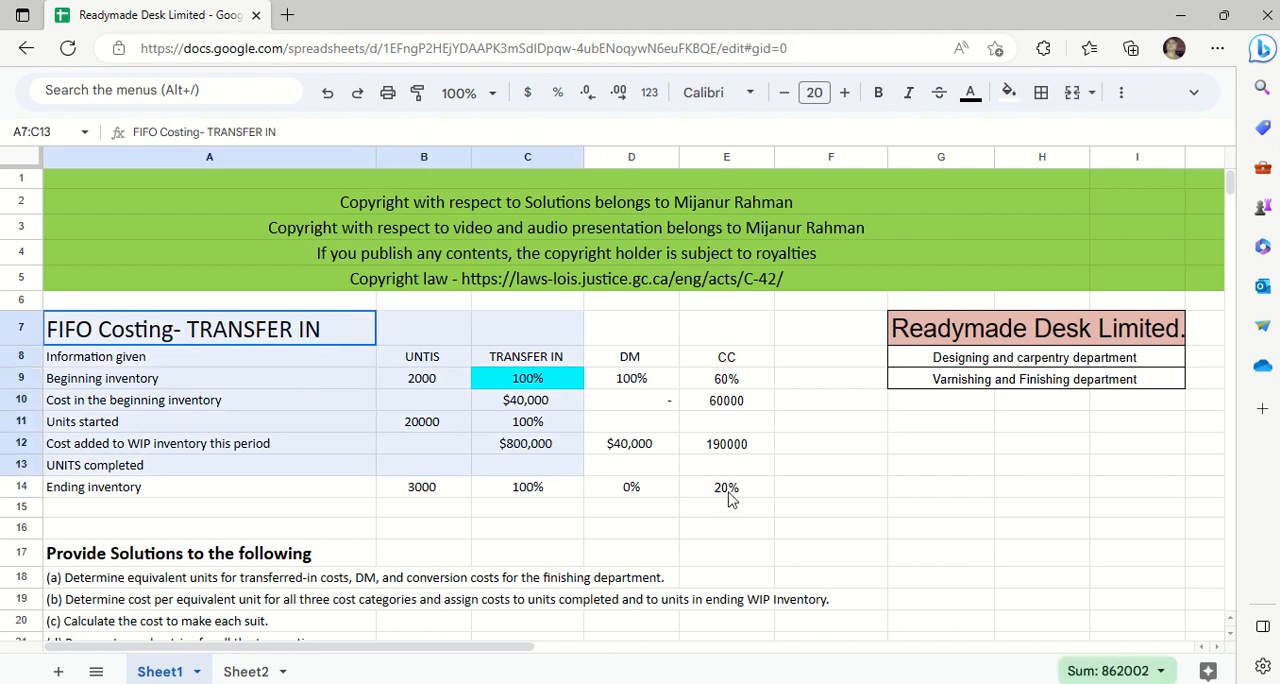
drag(730, 500, 738, 492)
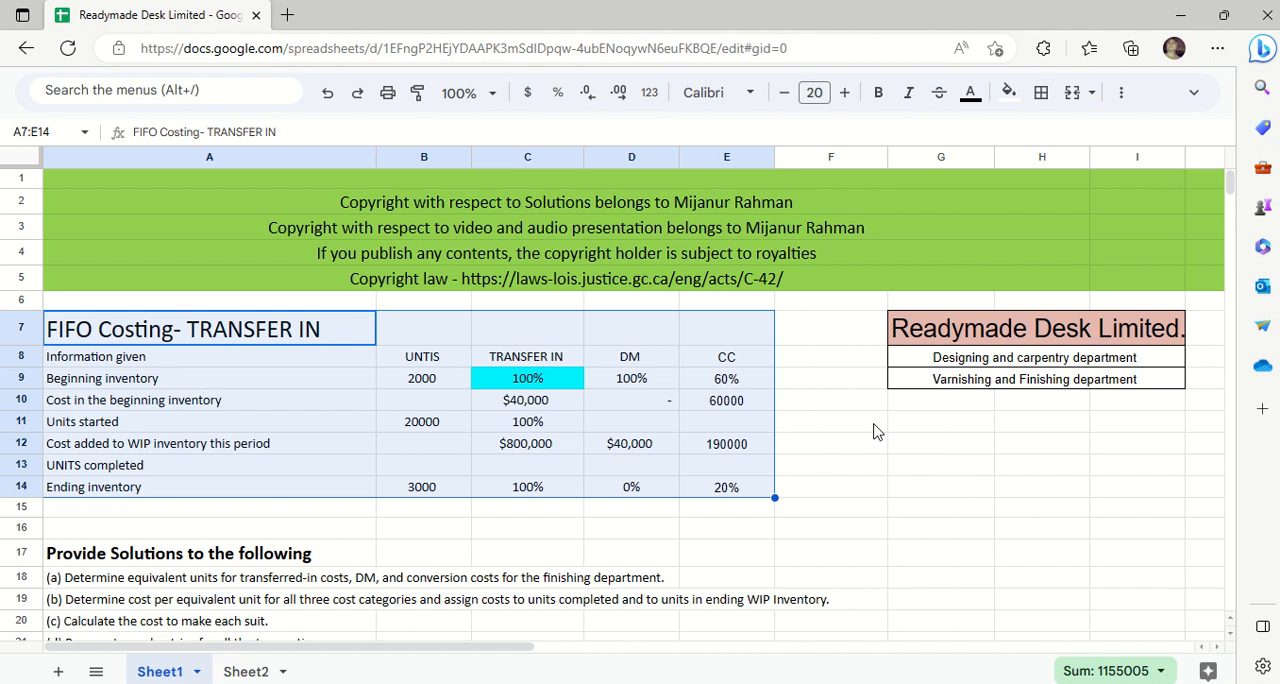
click(940, 447)
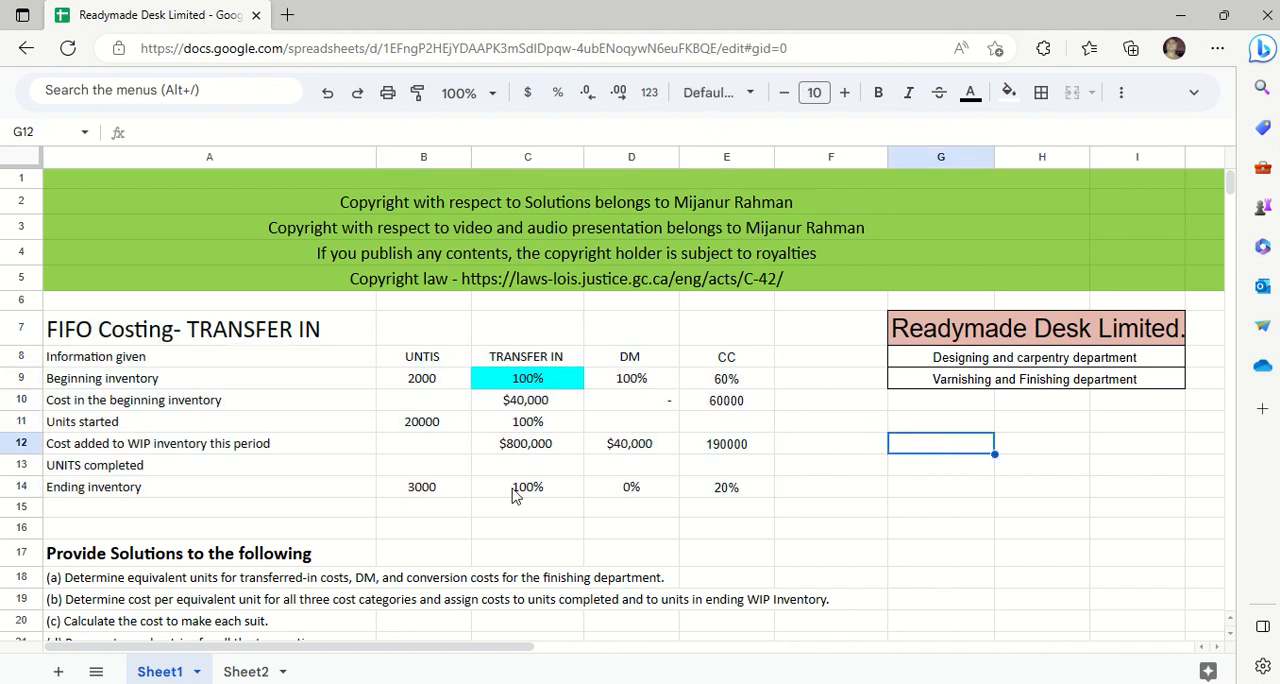
key(Down)
key(Down)
key(Down)
key(Down)
key(Down)
key(Down)
key(Down)
key(Down)
key(Down)
key(Down)
key(Down)
key(Down)
key(Down)
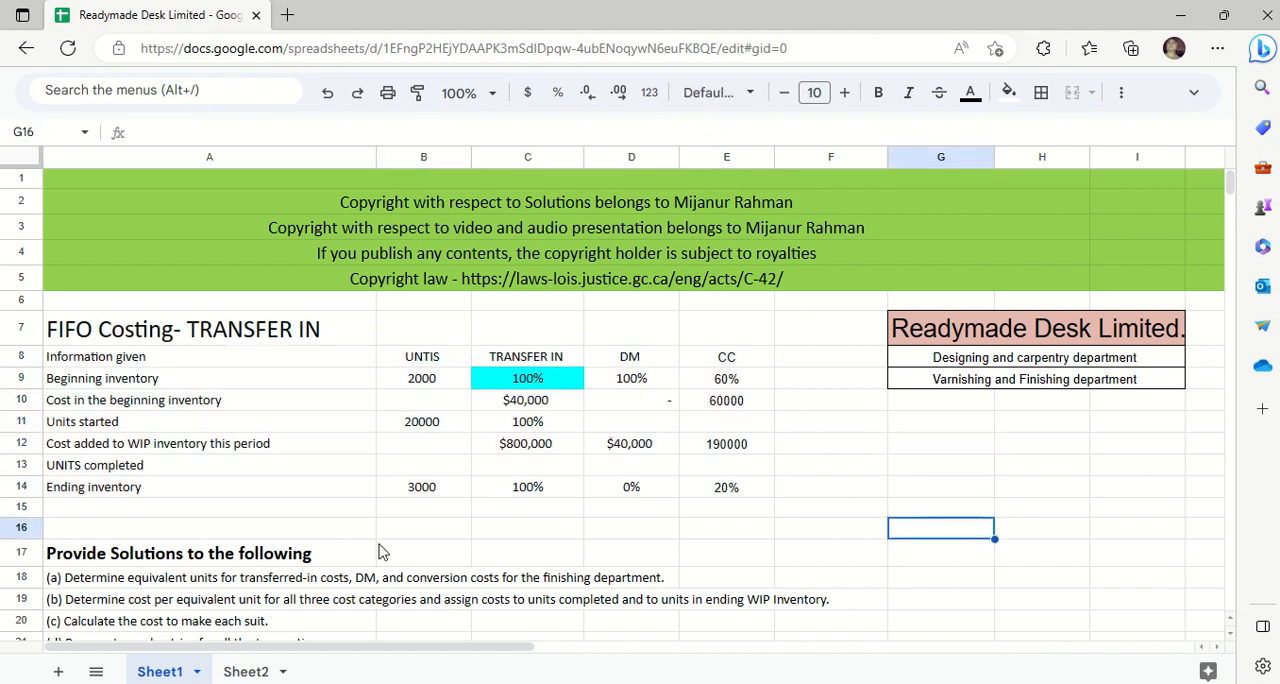
key(Down)
key(Down)
key(Down)
key(Down)
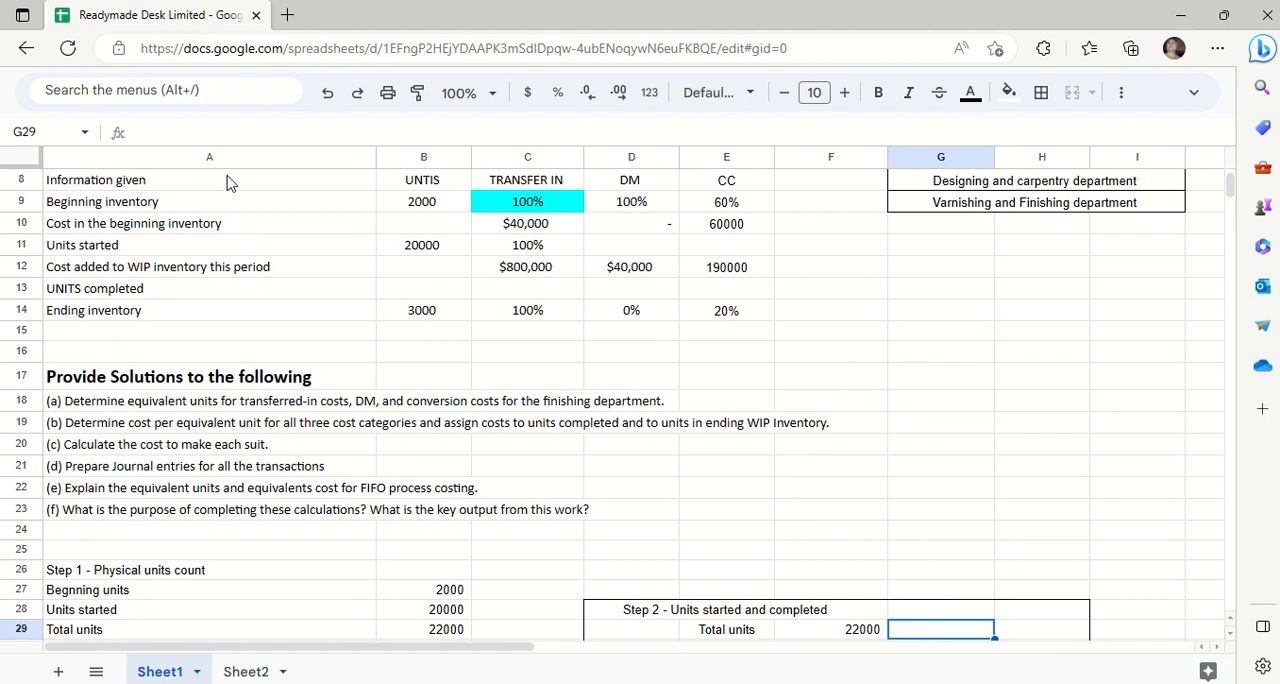
drag(137, 186, 705, 330)
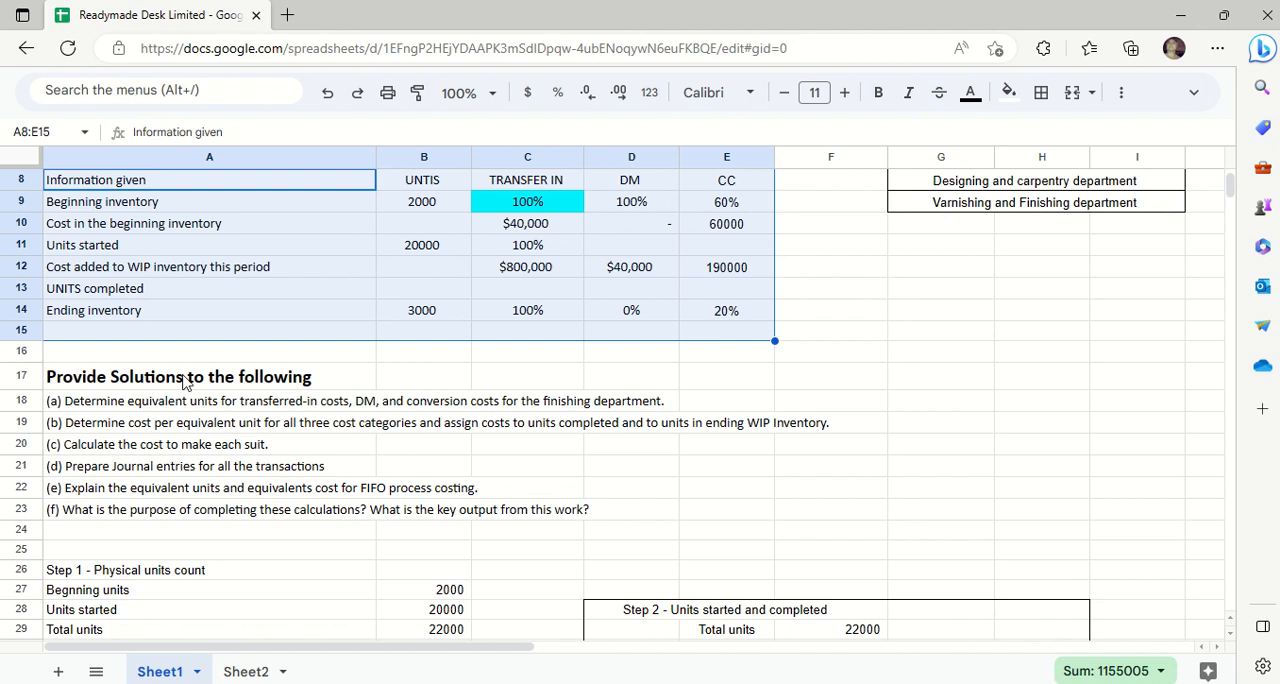
- Read through the required solutions (a) to (f) listed under "Provide Solutions to the following"
drag(183, 383, 800, 530)
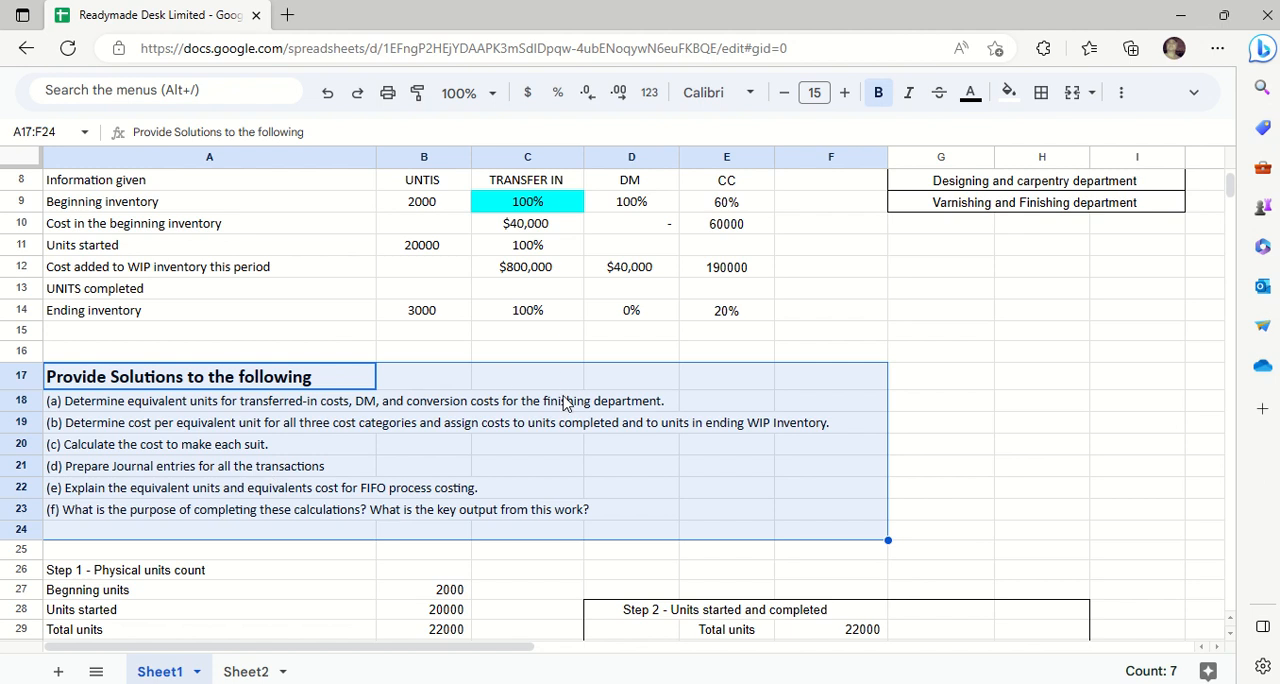
click(194, 431)
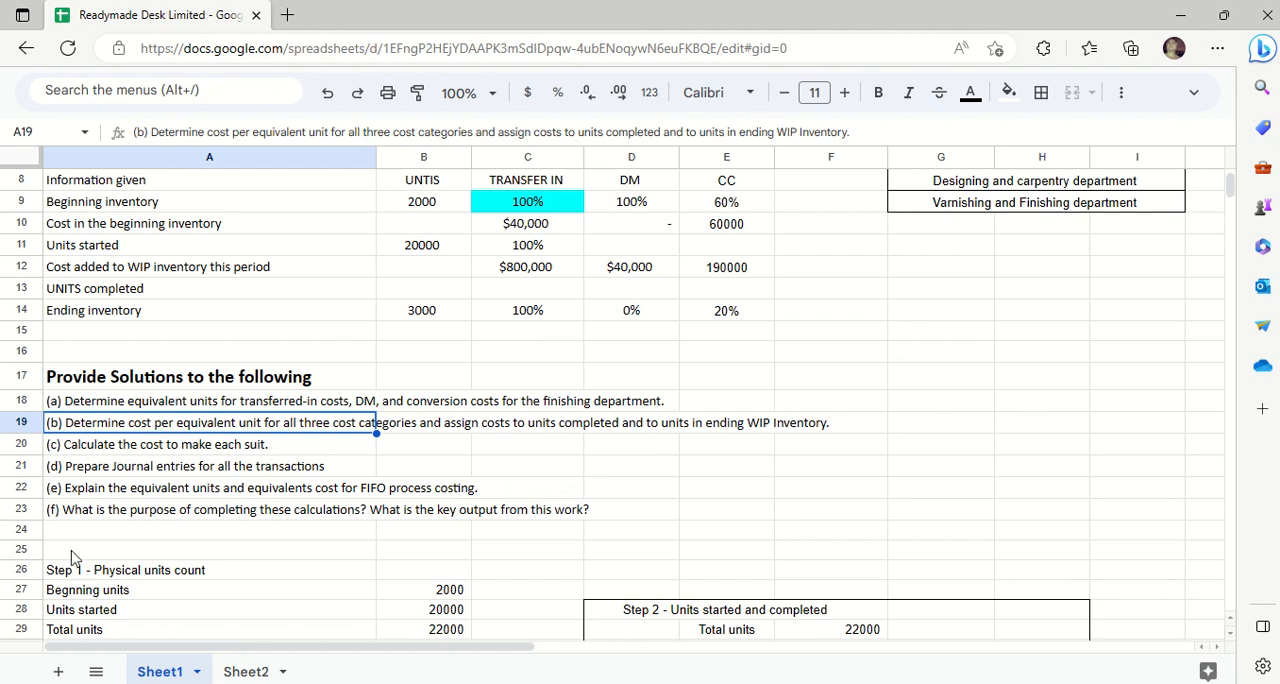
click(121, 450)
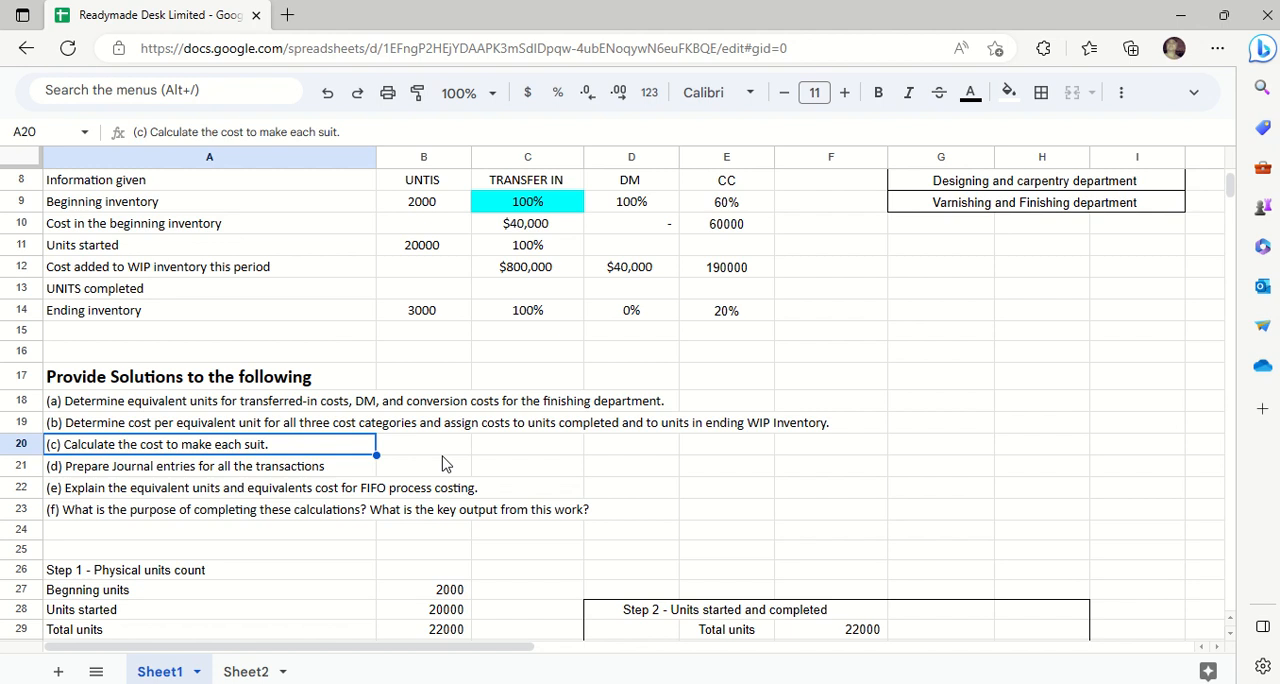
click(301, 467)
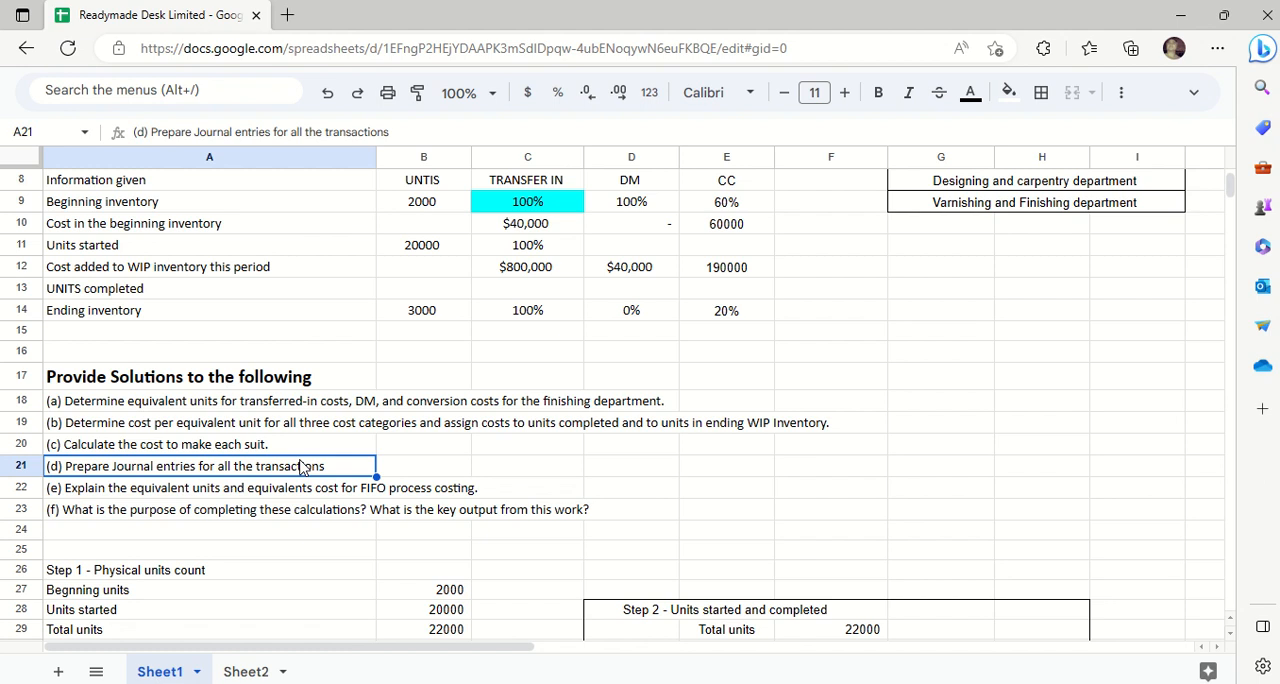
mouse_move(552, 22)
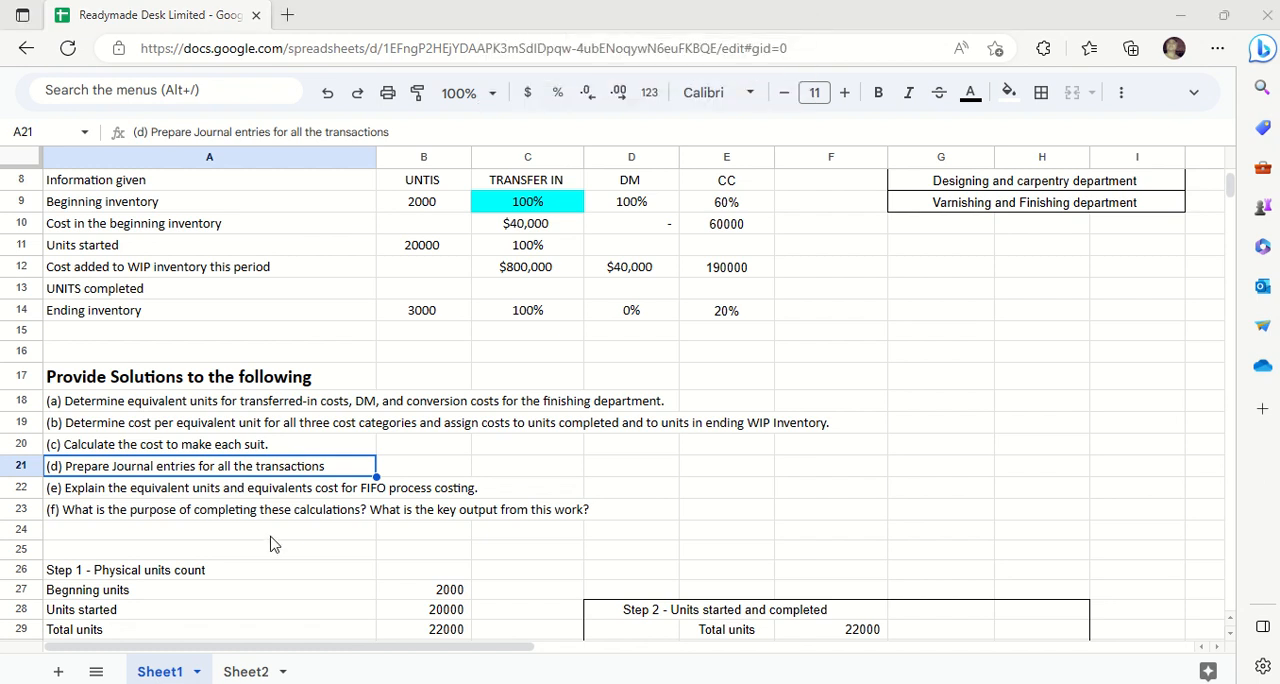
click(114, 510)
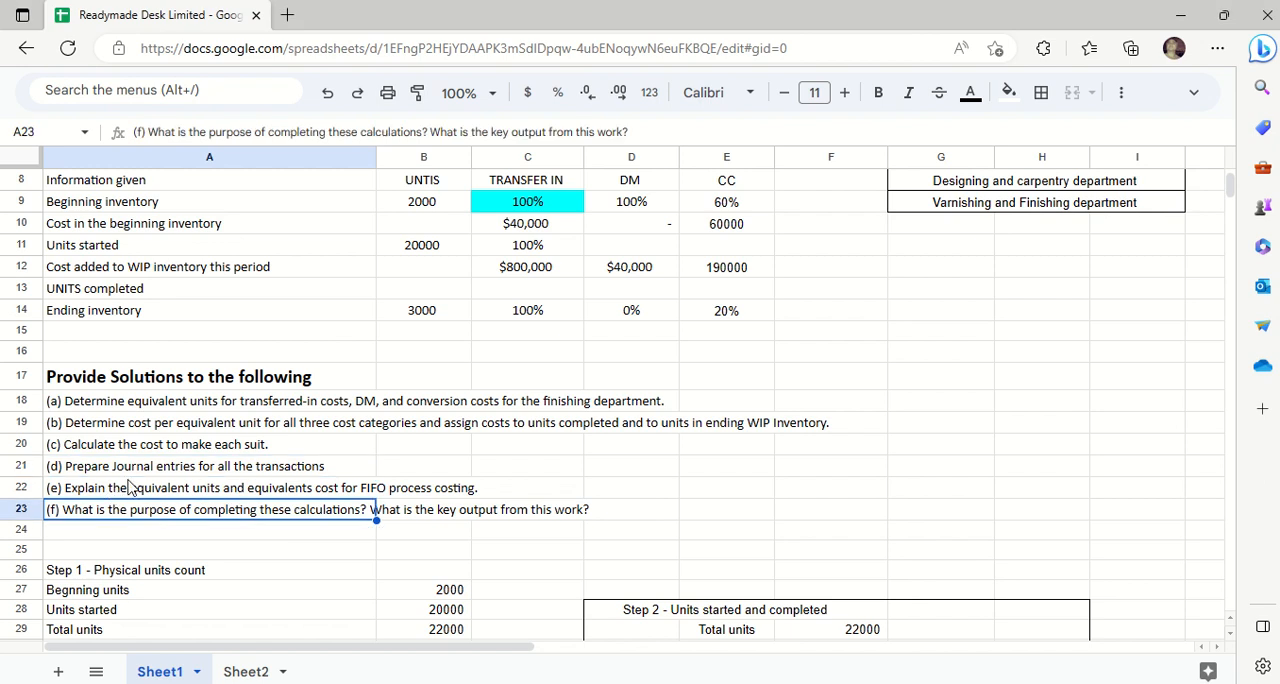
click(158, 470)
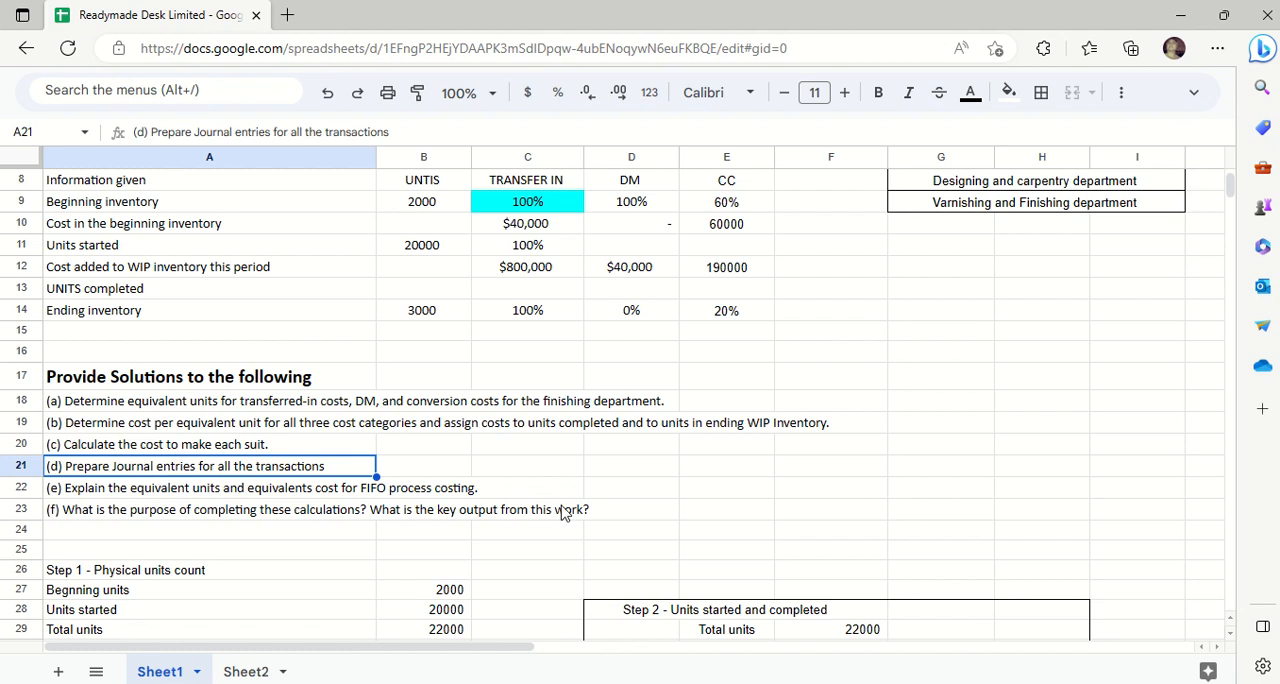
key(Down)
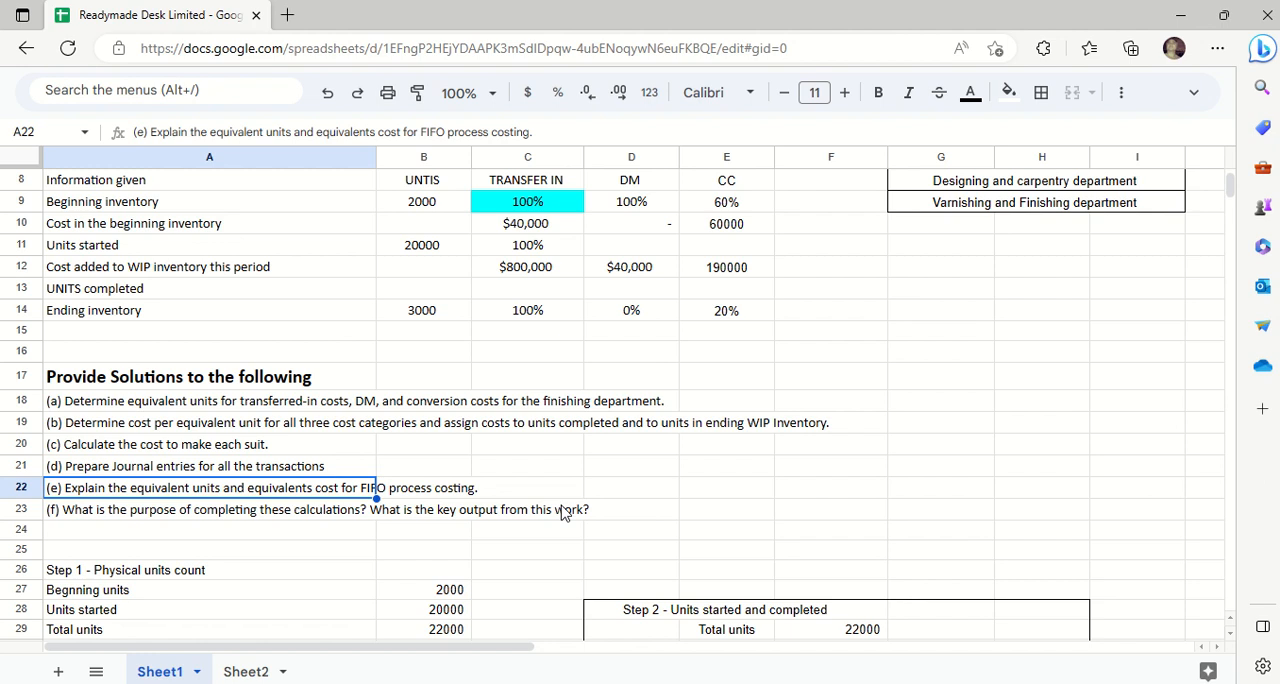
key(Right)
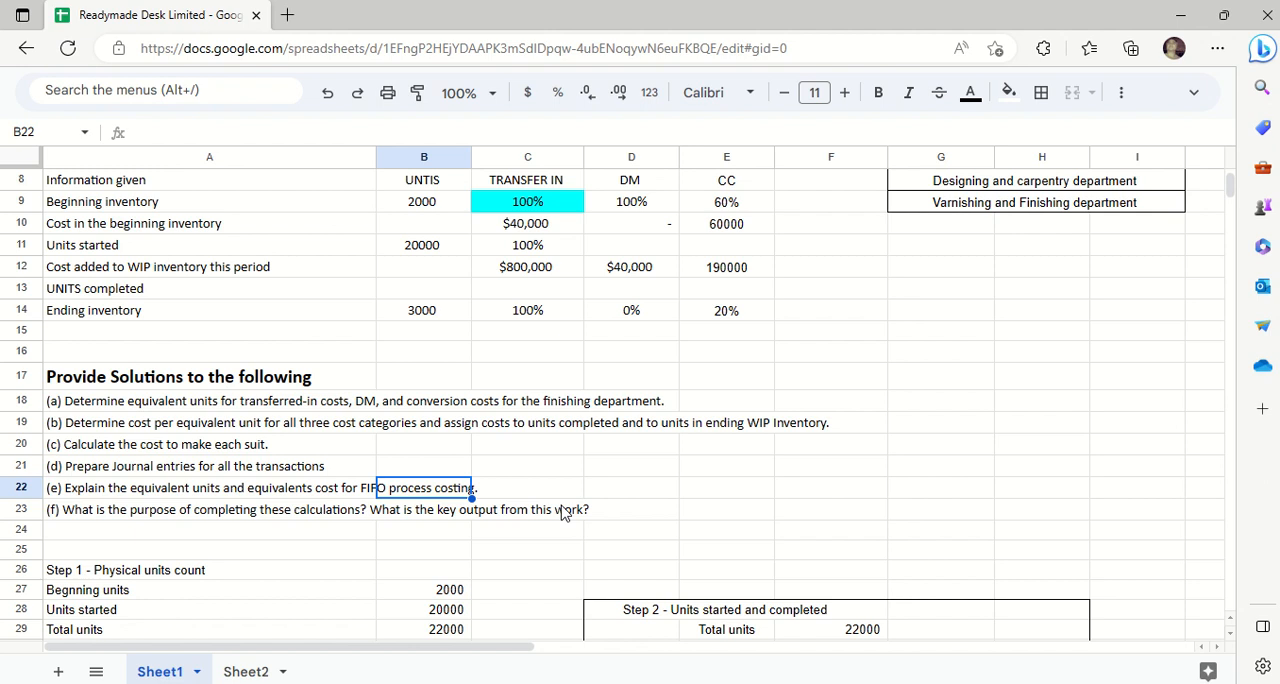
key(Down)
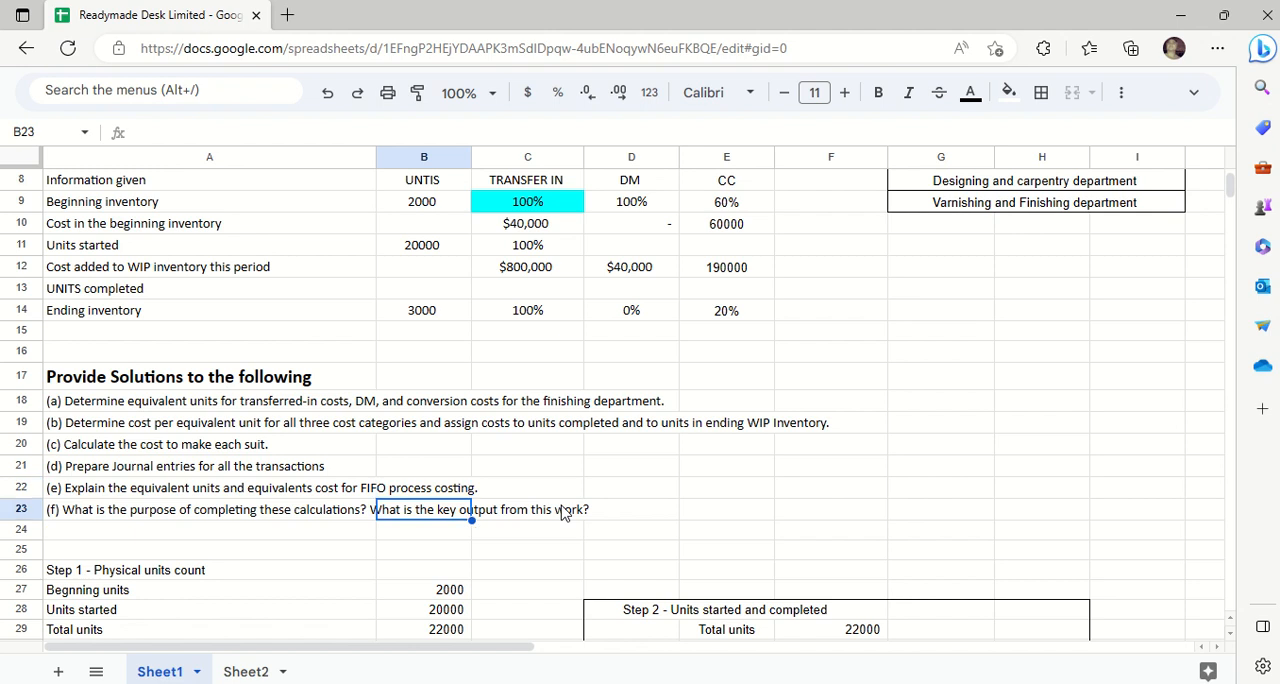
key(Left)
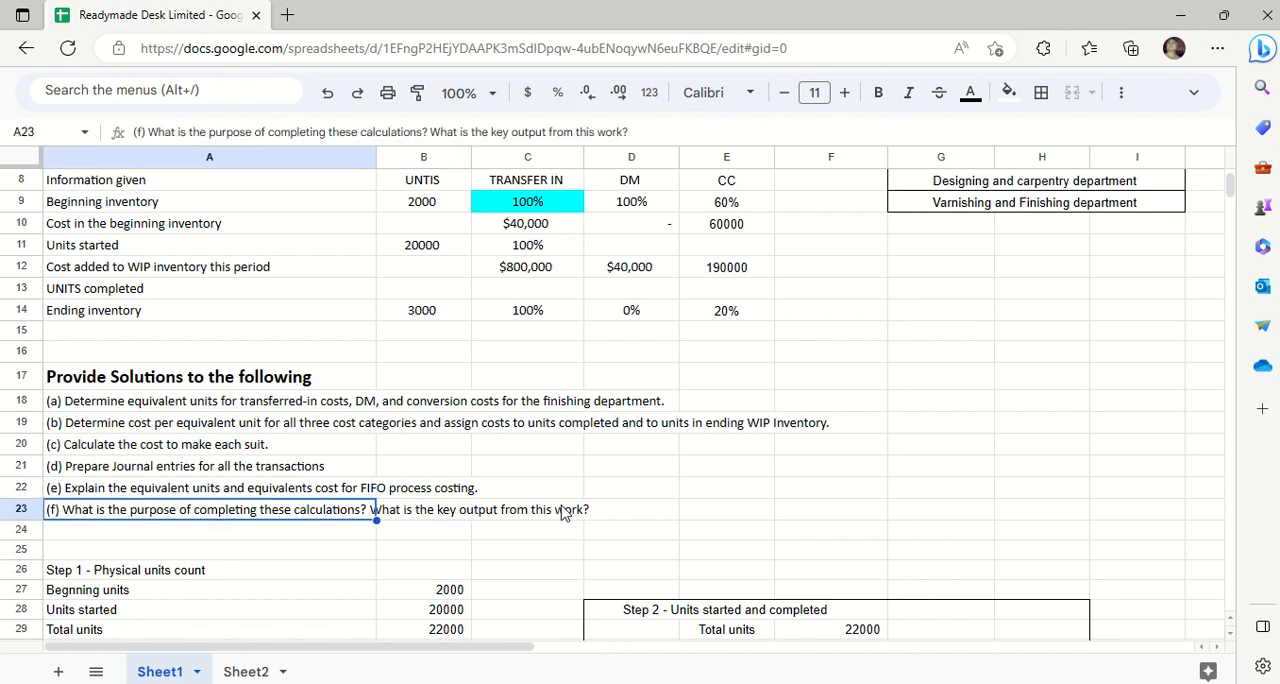
key(Right)
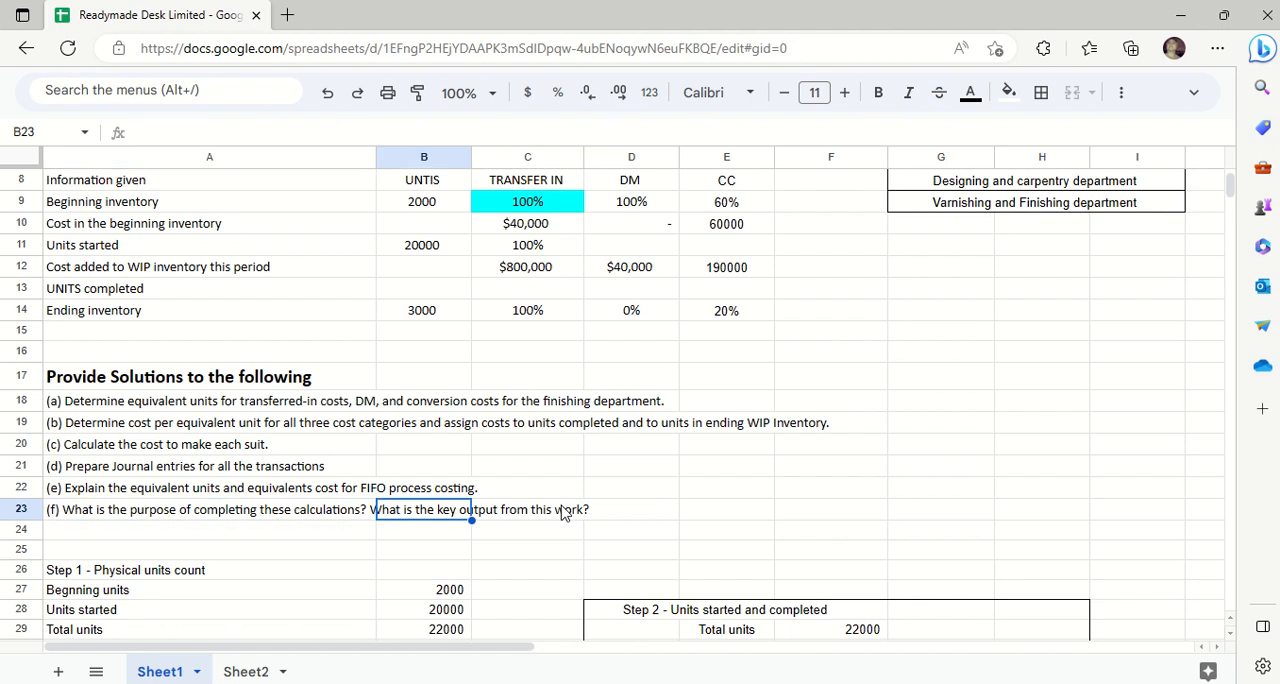
key(Right)
key(Right)
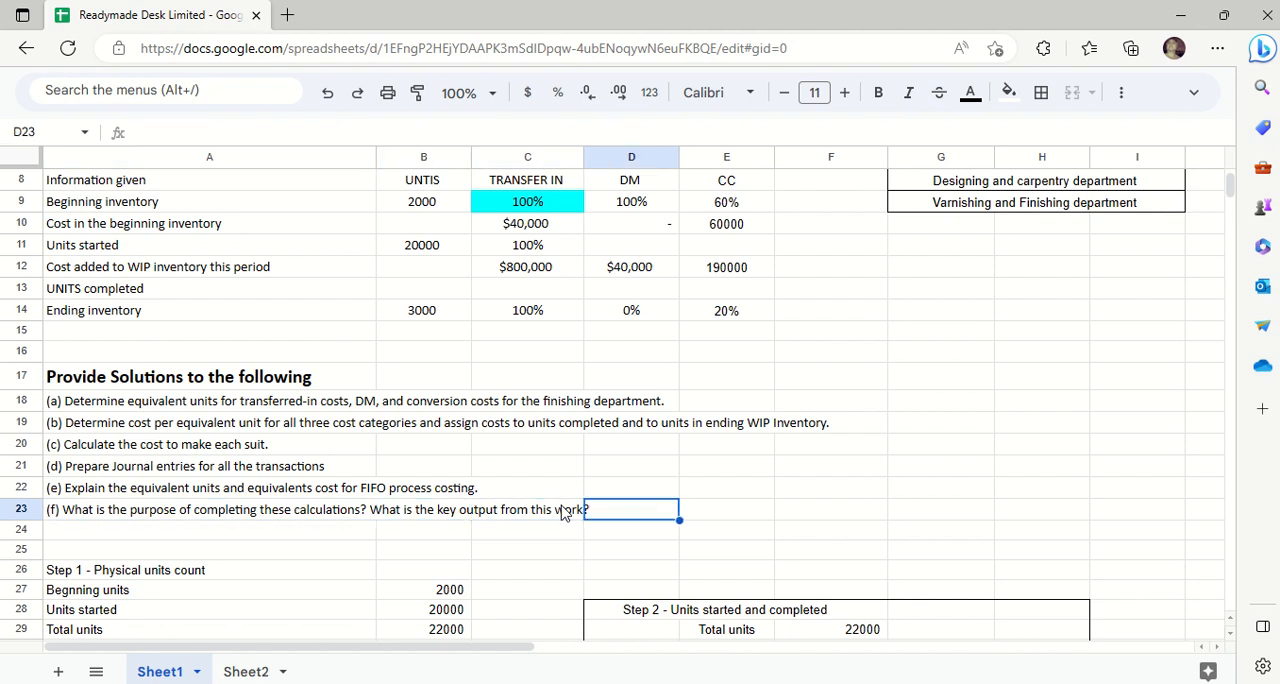
key(Down)
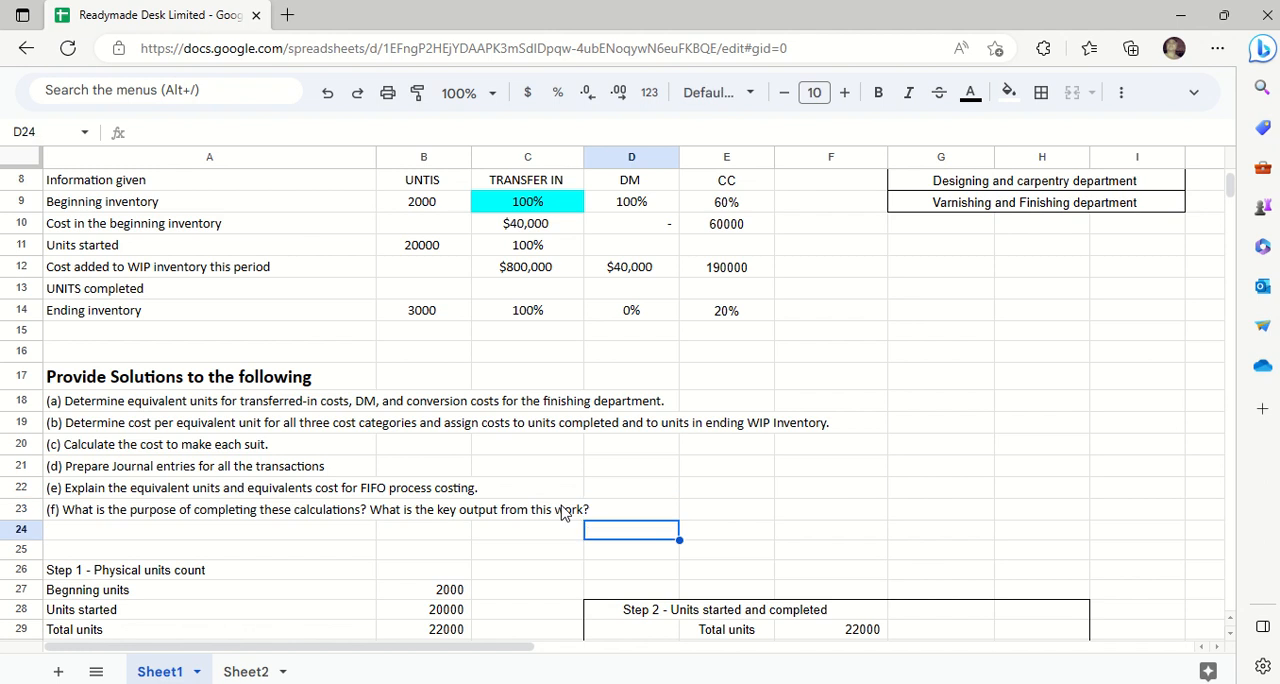
- Look over the Step 1 to Step 3 calculations below the questions, down to the equivalent units table
key(Down)
key(Down)
key(Down)
key(Down)
key(Down)
key(Down)
key(Down)
key(Down)
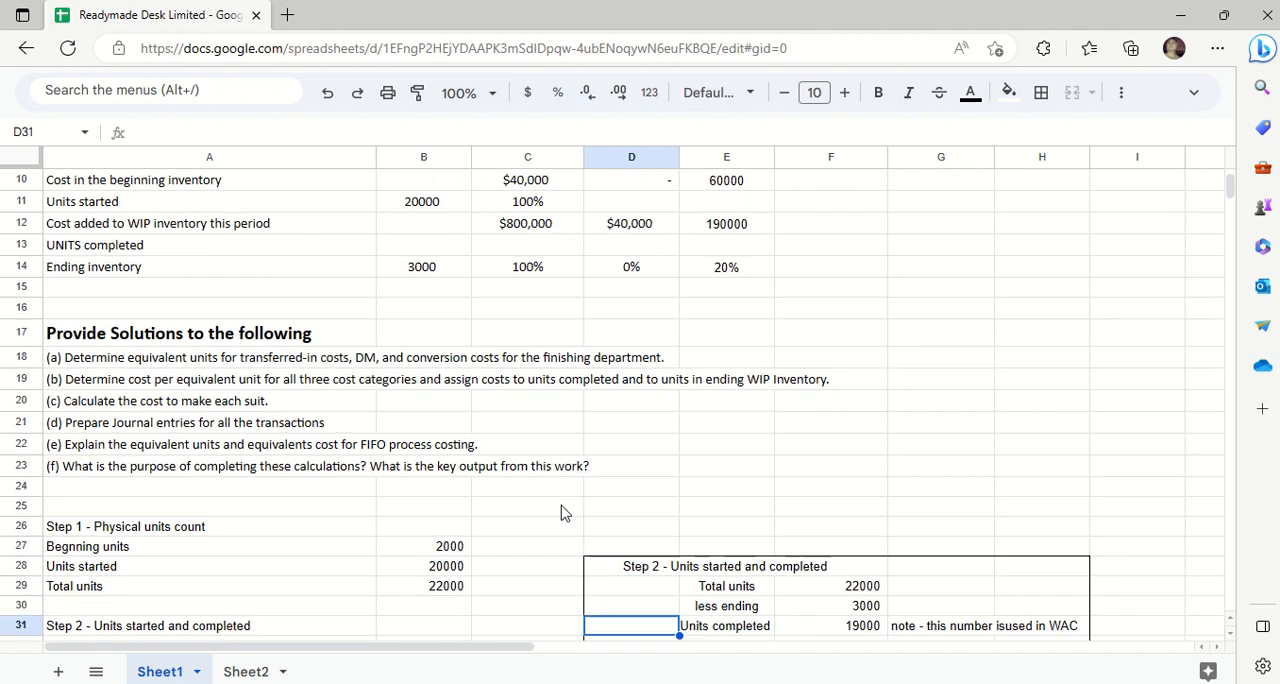
key(Down)
key(Down)
key(Down)
key(Down)
key(Down)
key(Down)
key(Down)
key(Down)
key(Down)
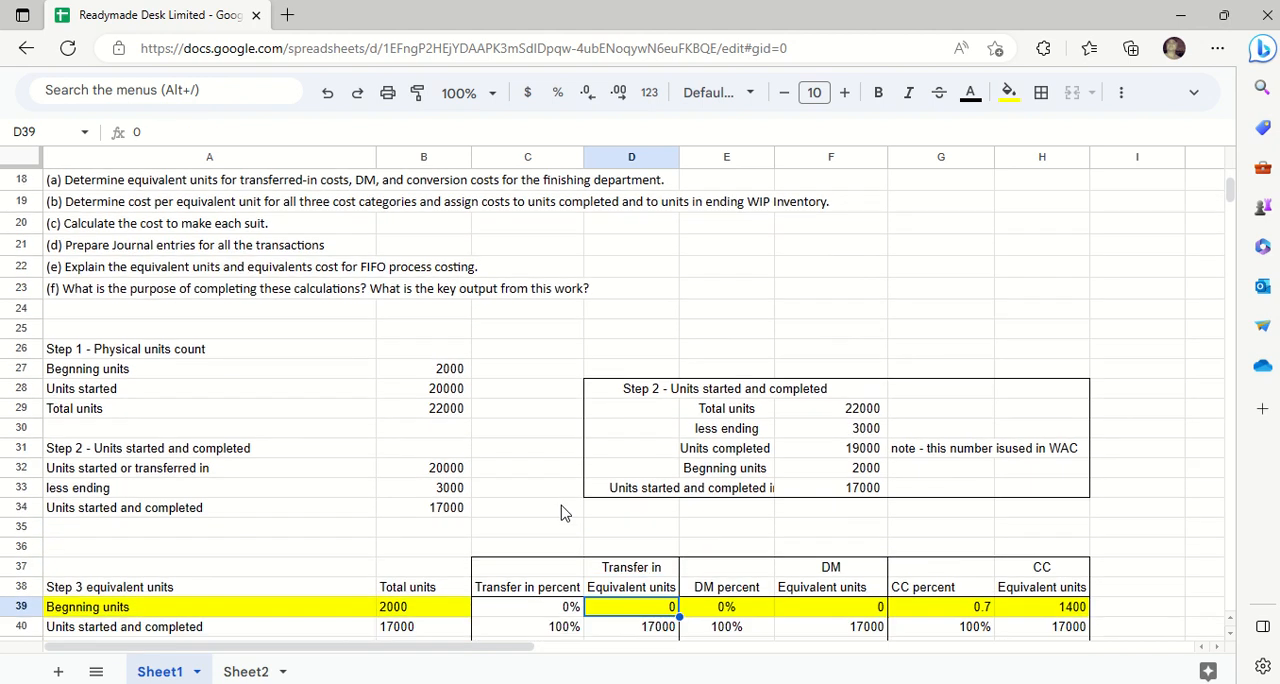
key(Down)
key(Down)
key(Down)
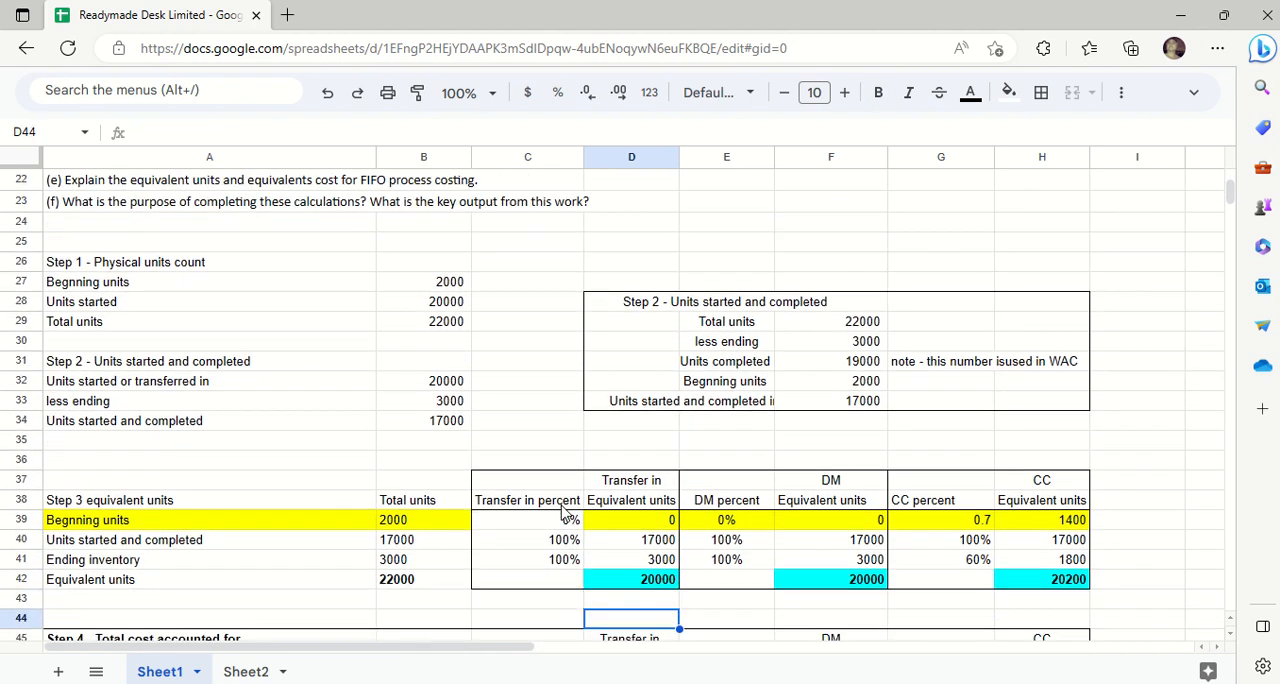
- Enter a formula in F24 that links to the Step 1 beginning units in B27
click(578, 244)
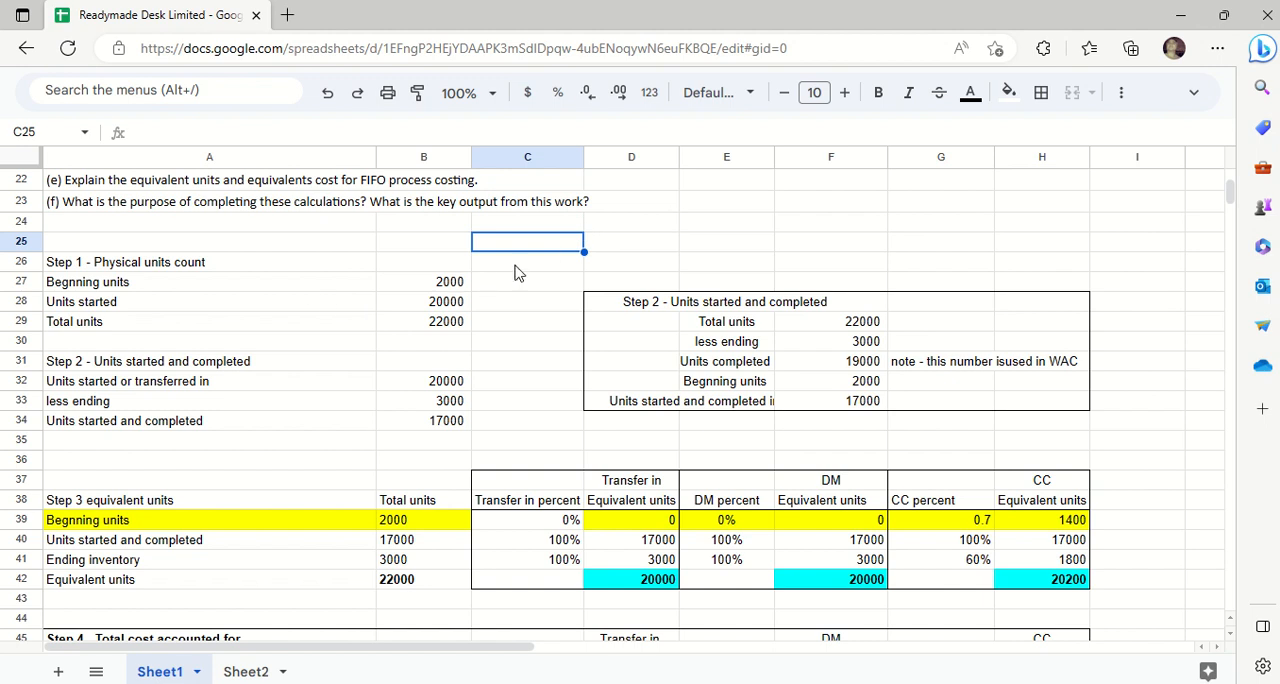
click(796, 231)
text(=)
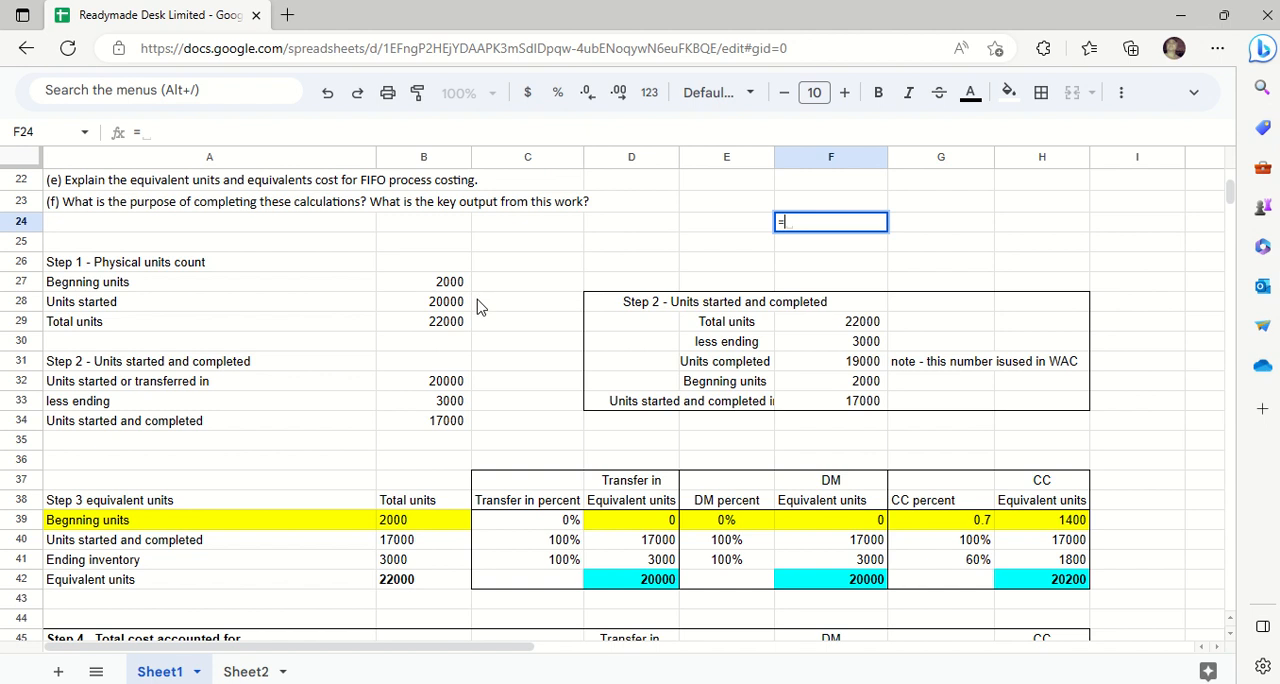
click(447, 287)
key(Return)
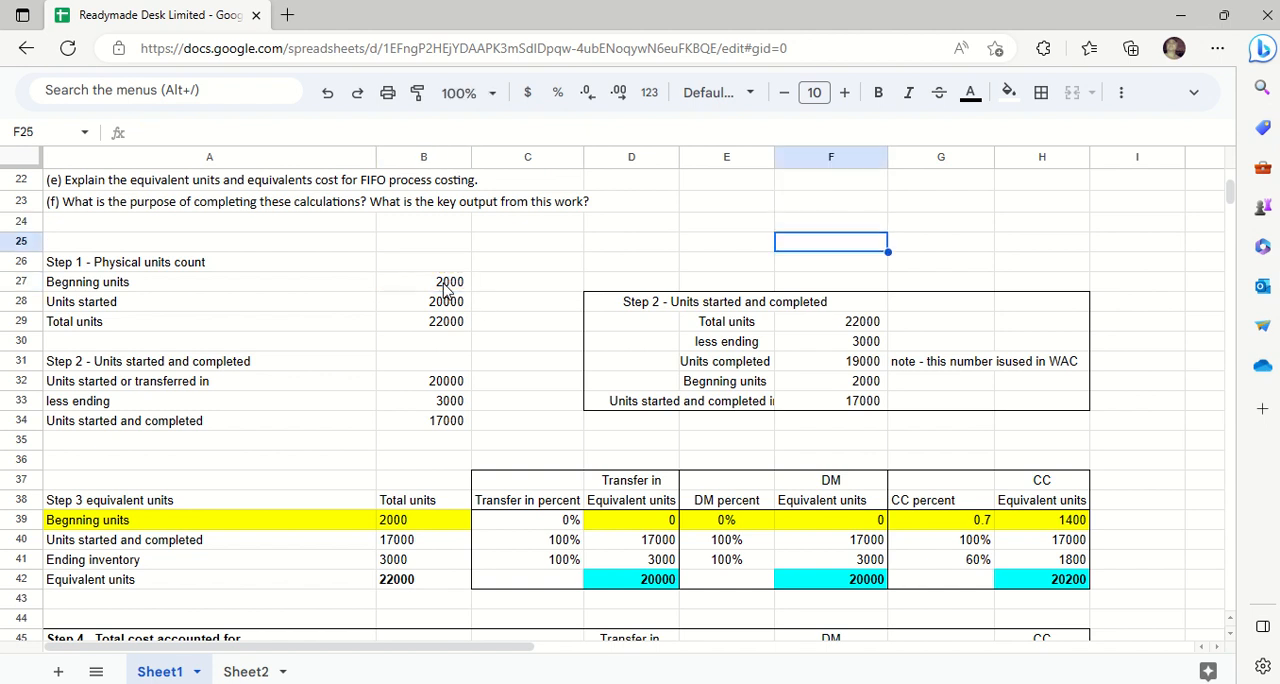
- Label the linked beginning units by entering "Dec 31st 2022" in F23
click(843, 207)
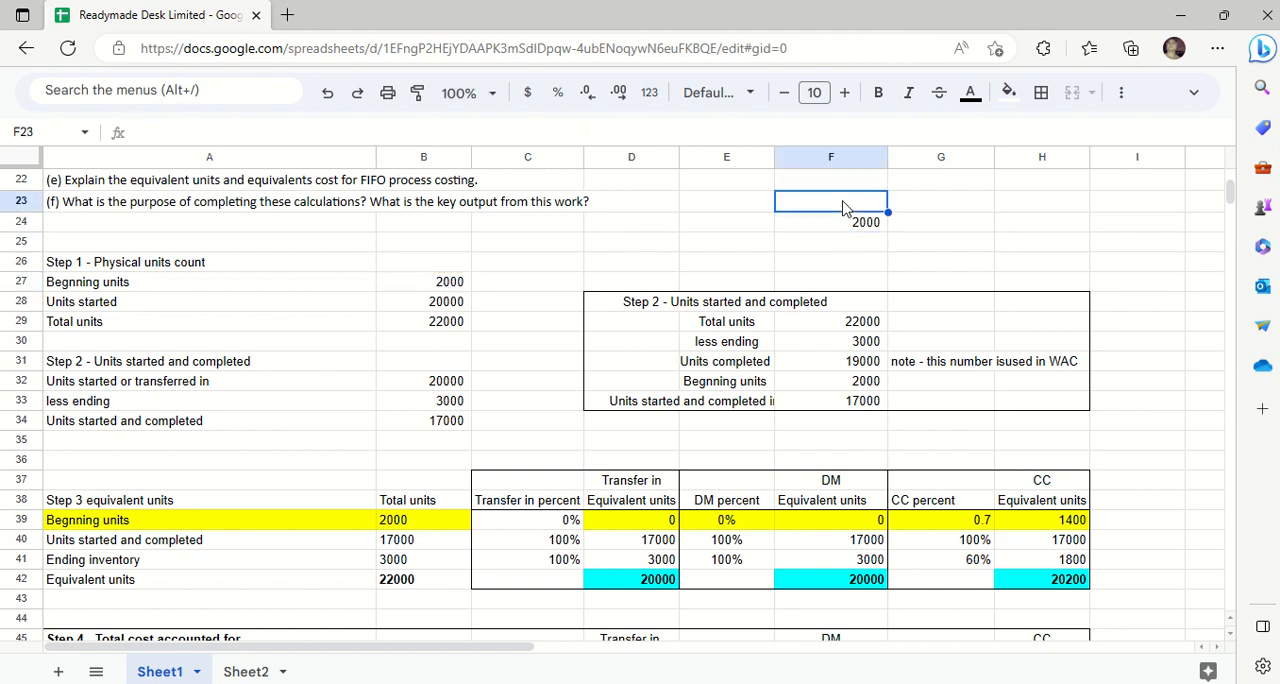
text(Dec)
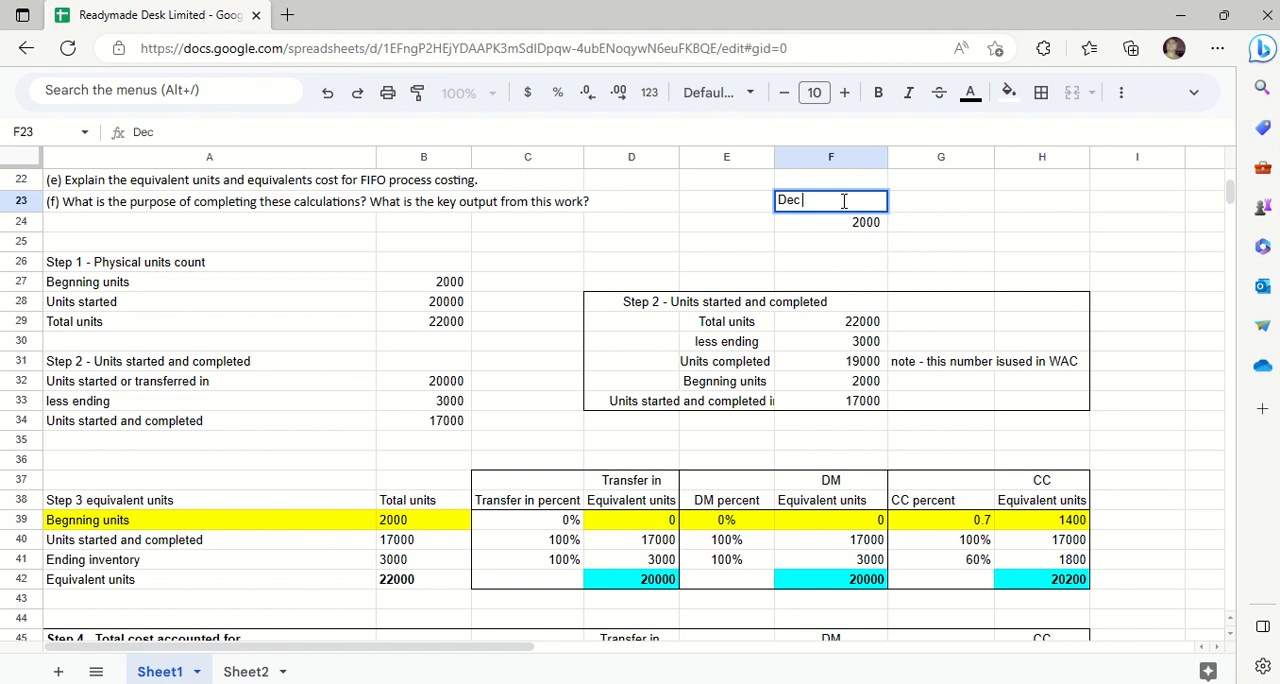
text( 31st 2022)
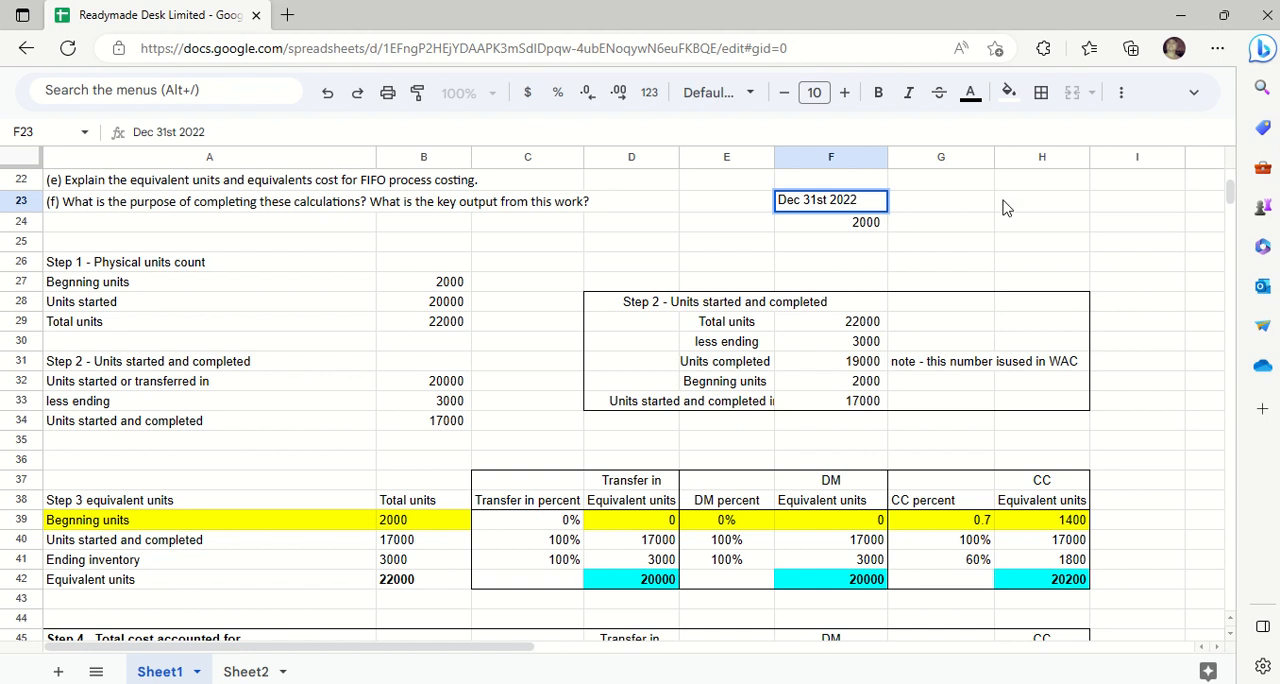
click(1006, 207)
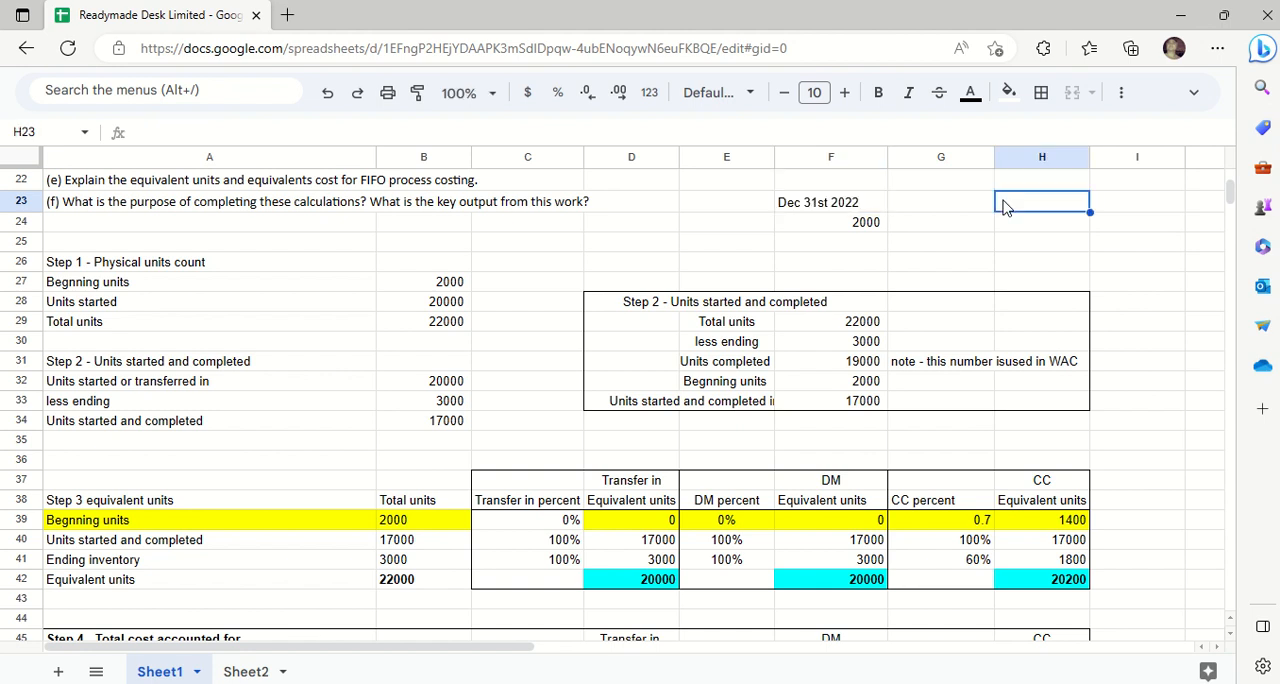
- Centre-align the date label and the linked beginning units in F23:F24
click(864, 226)
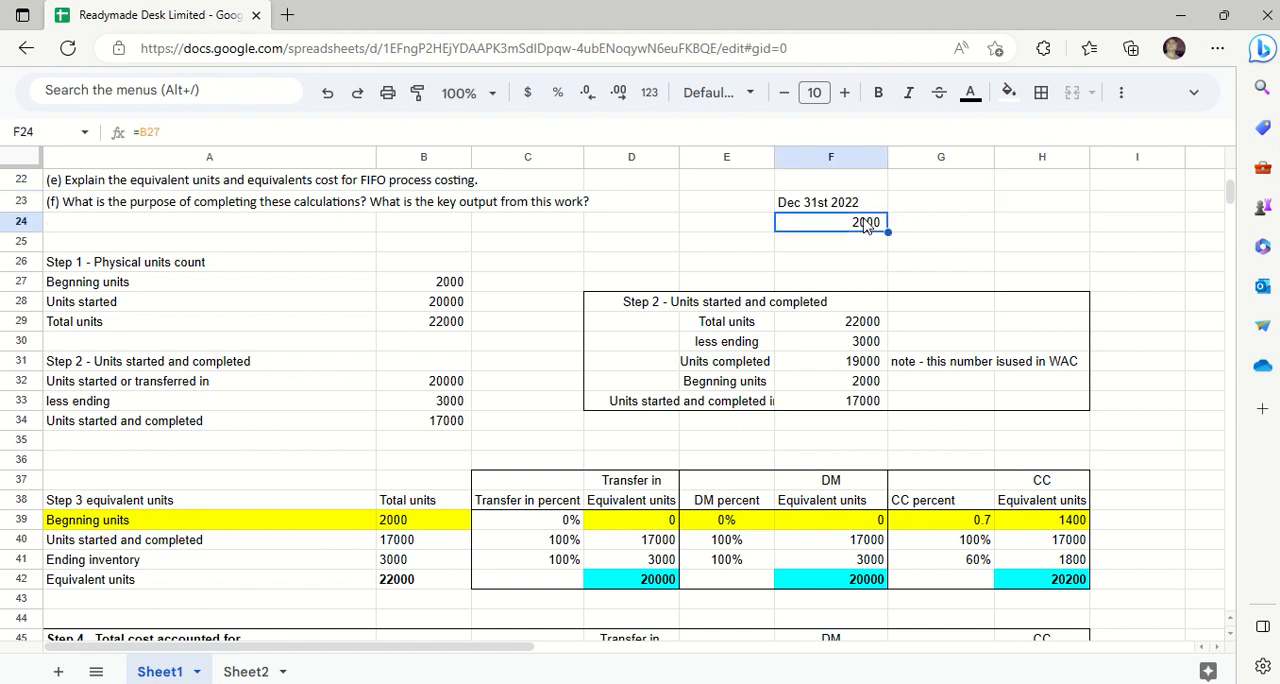
click(927, 205)
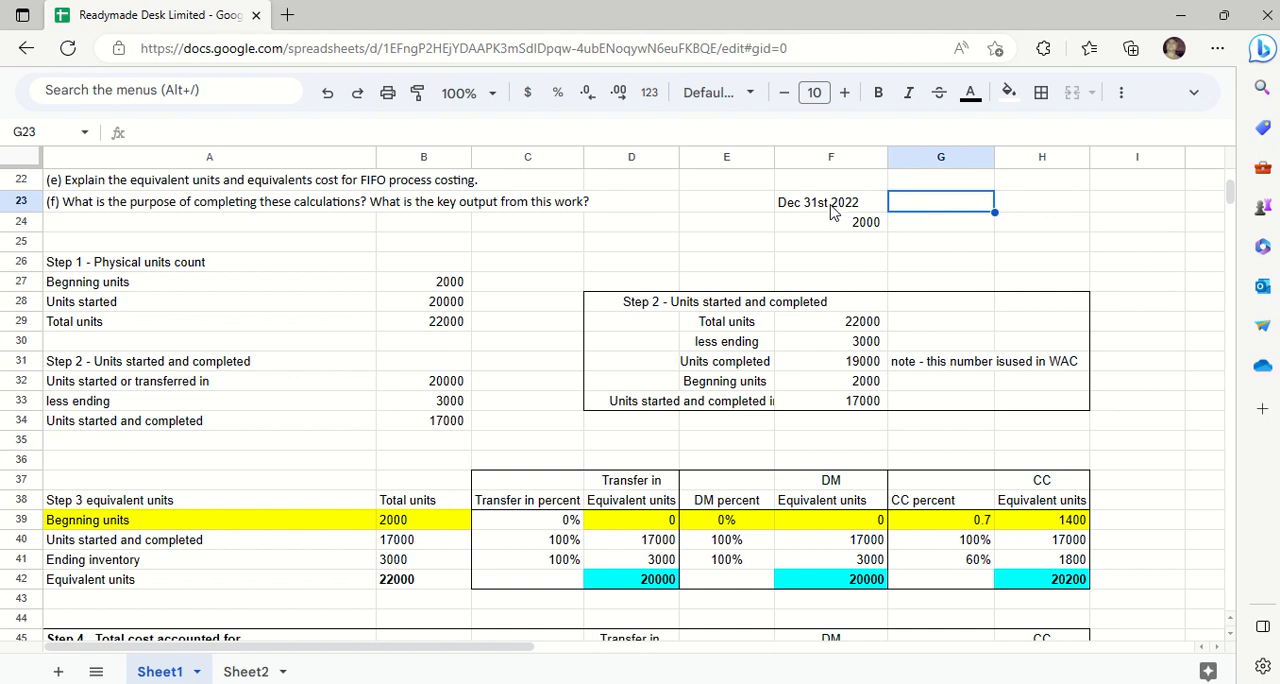
drag(834, 205, 835, 230)
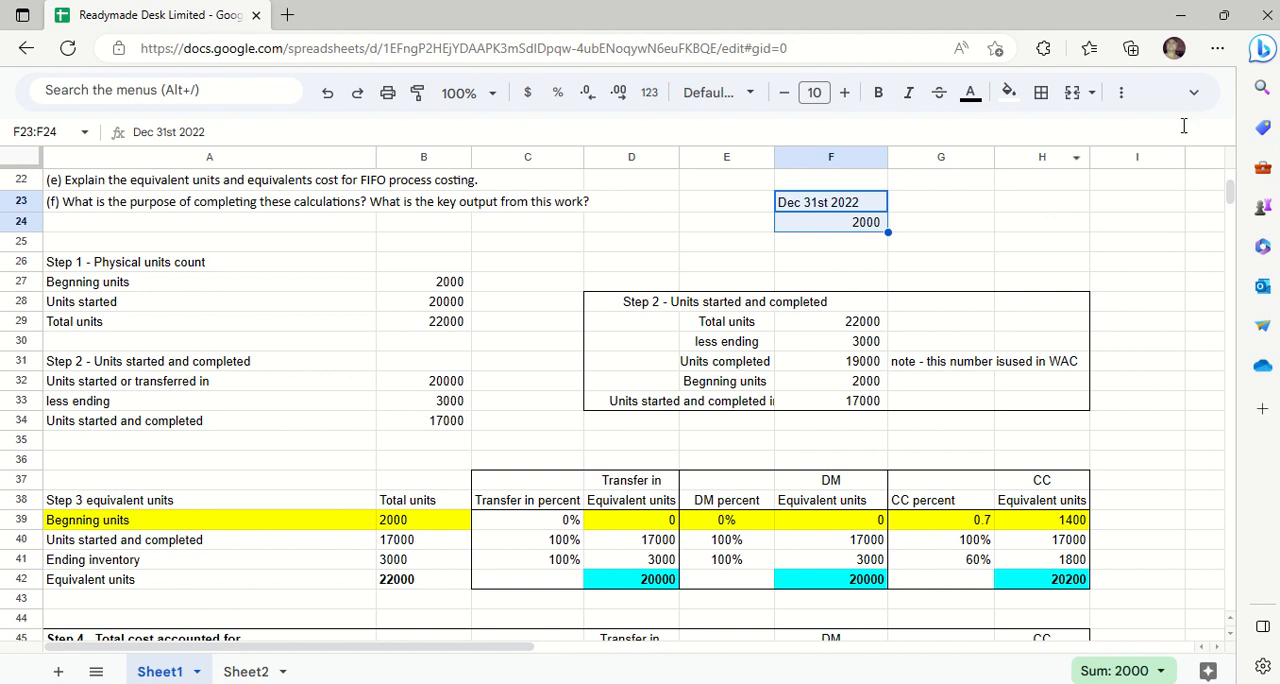
click(1193, 92)
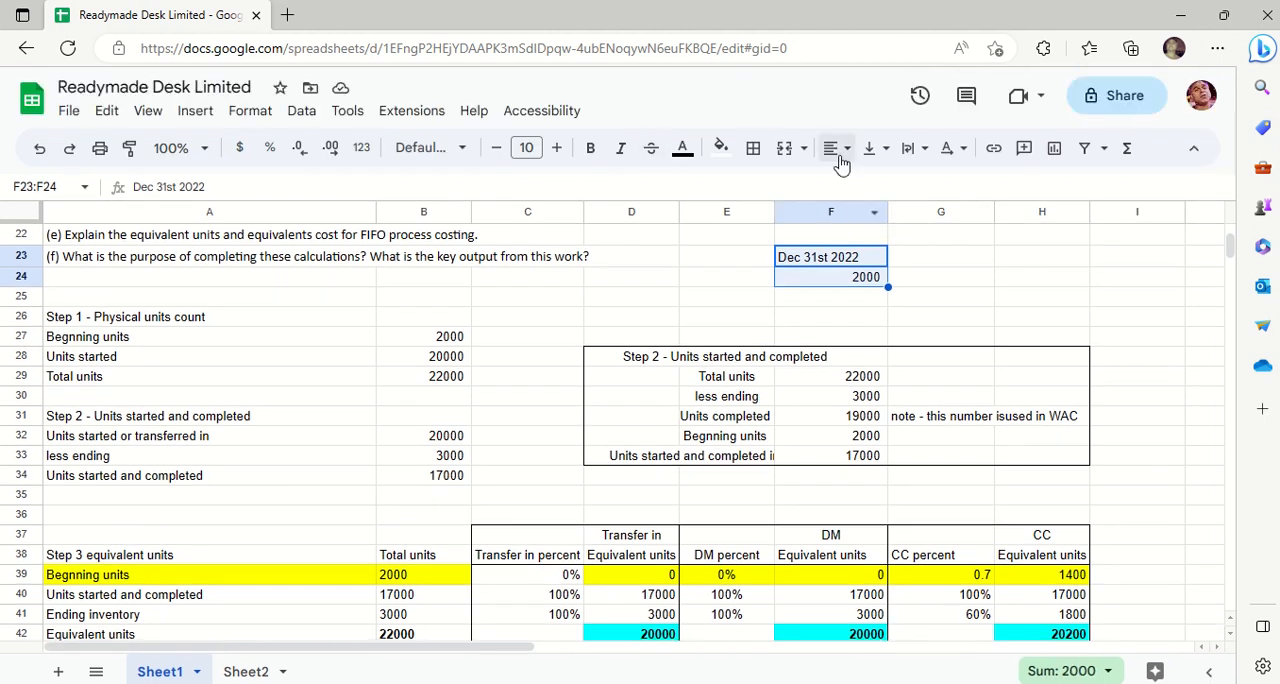
click(838, 158)
click(866, 183)
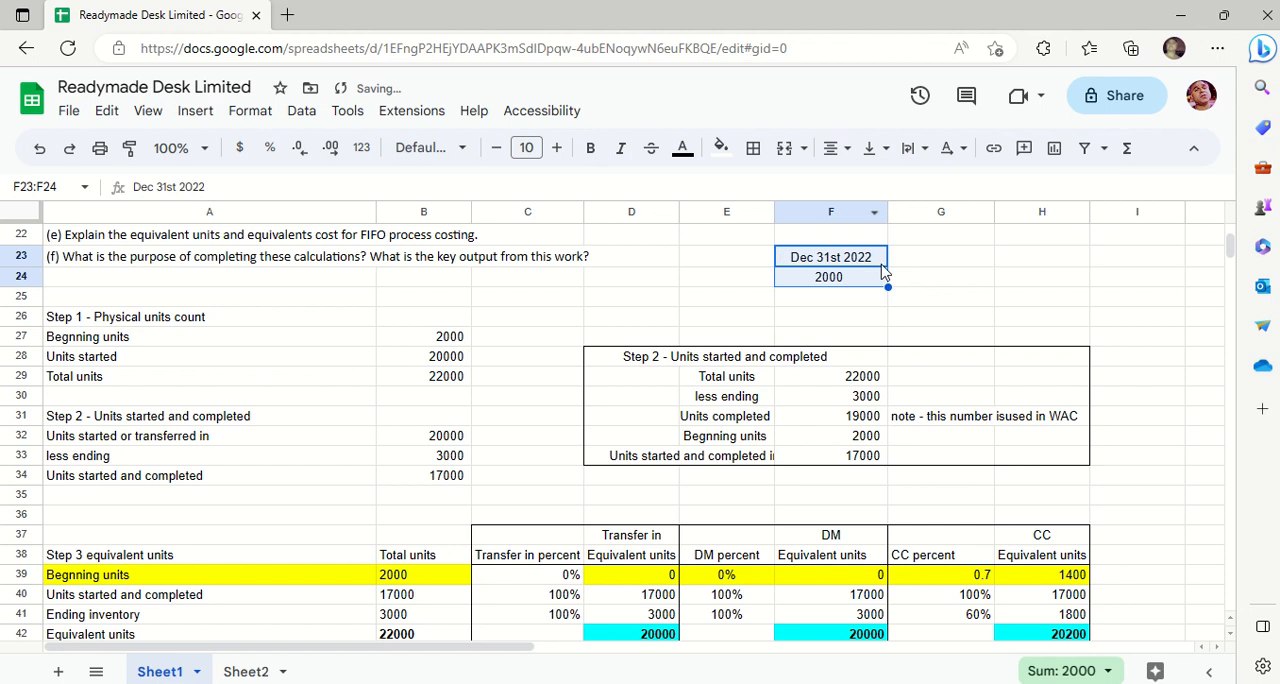
- Enter "Jan 1st 2023" in G23 as the date heading beside Dec 31st 2022
click(922, 290)
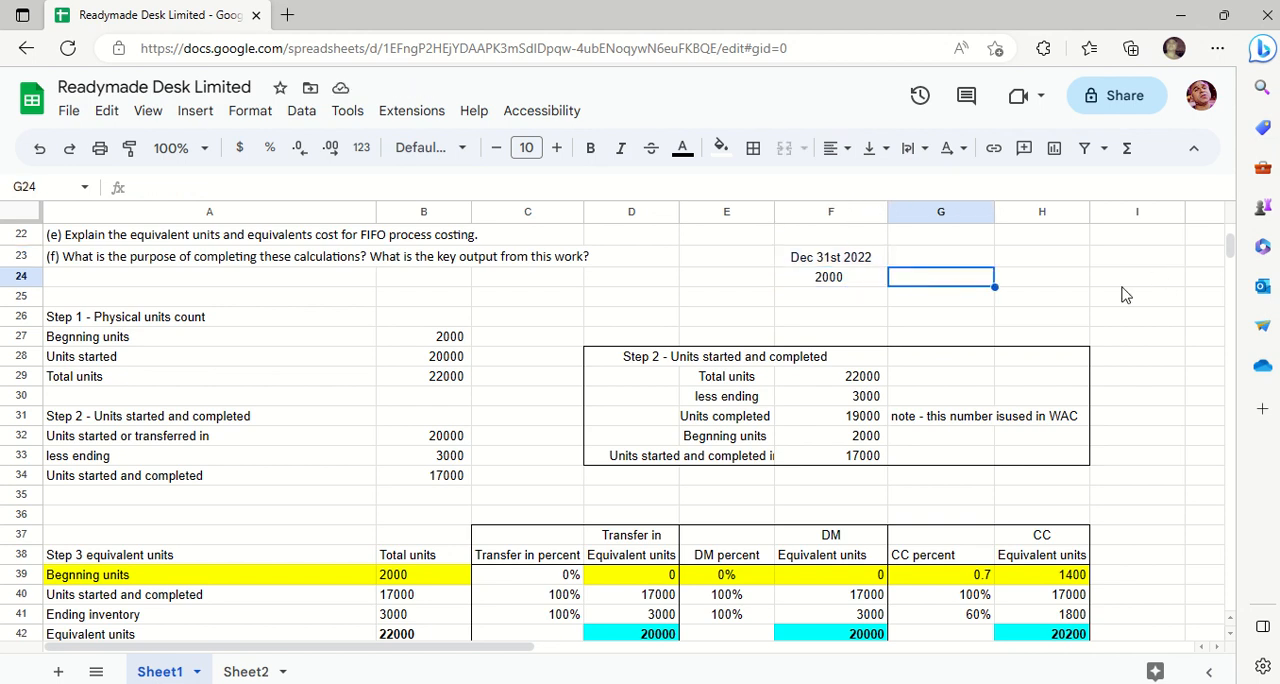
key(Left)
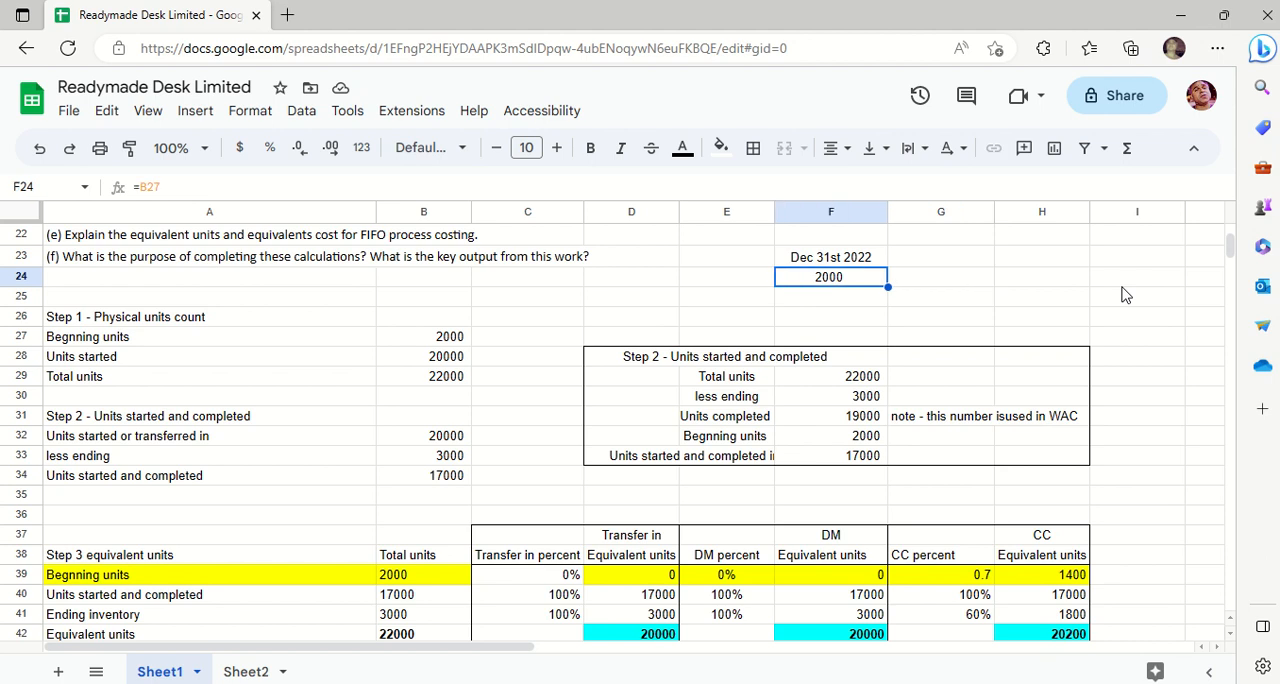
key(Up)
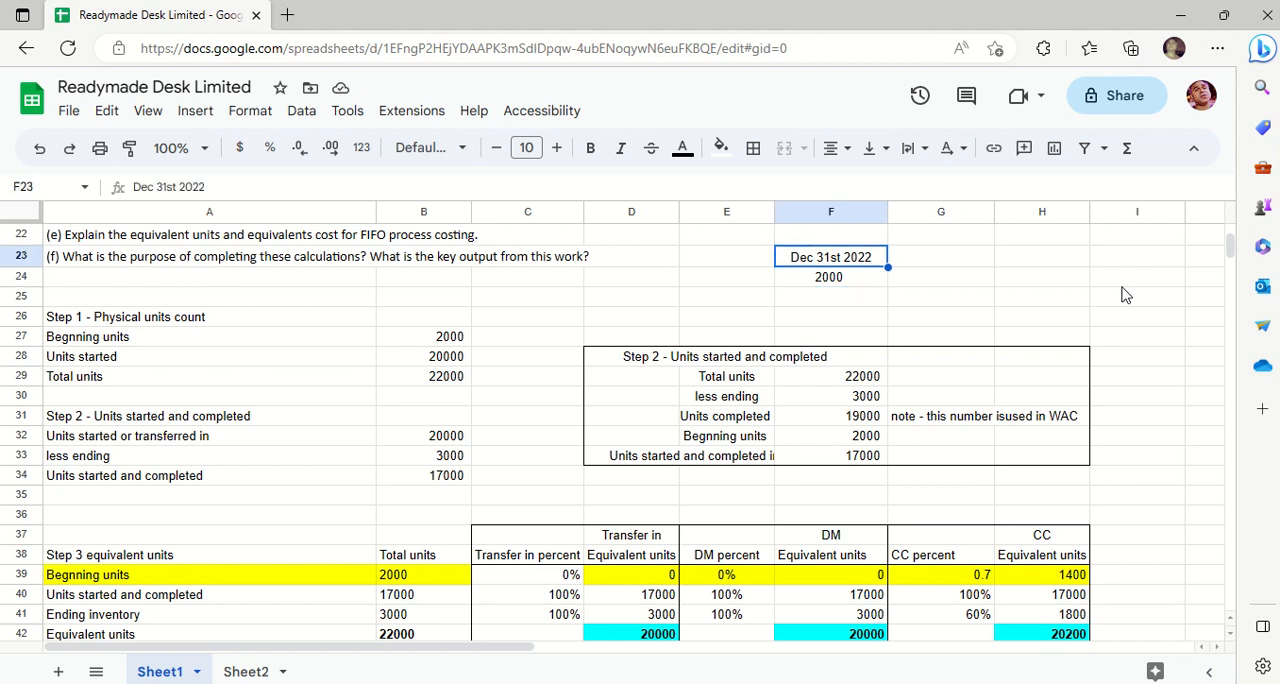
key(Right)
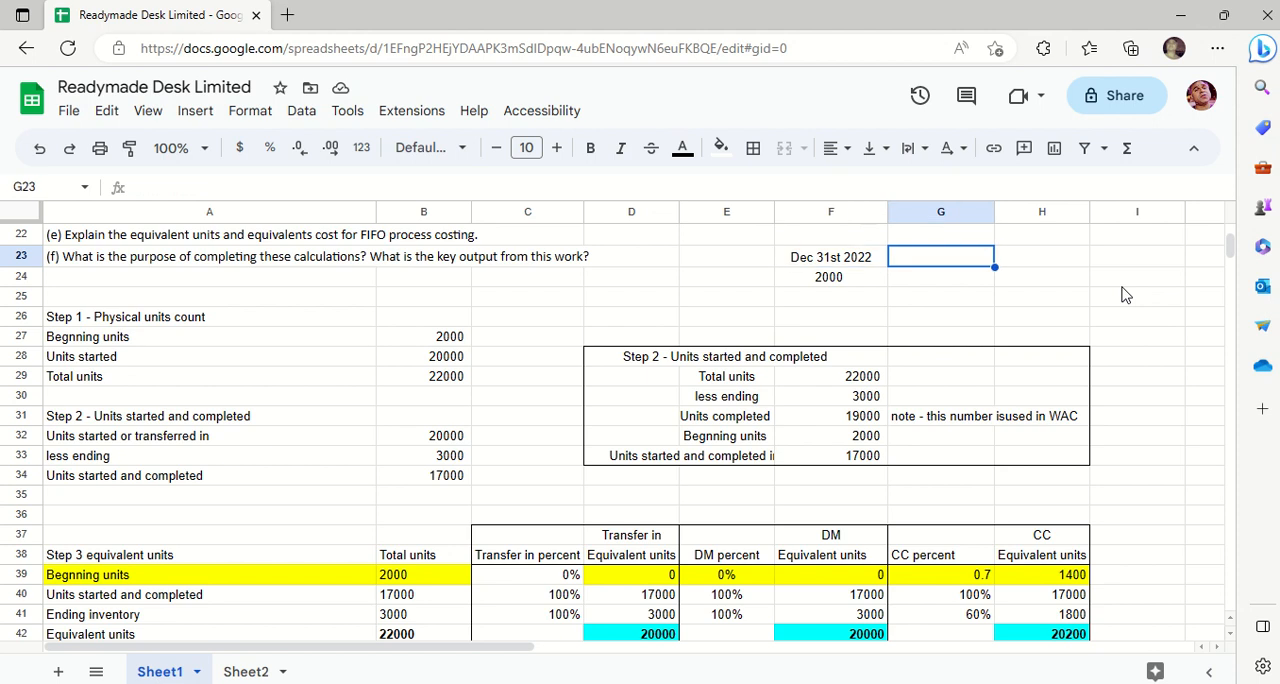
text(Jan)
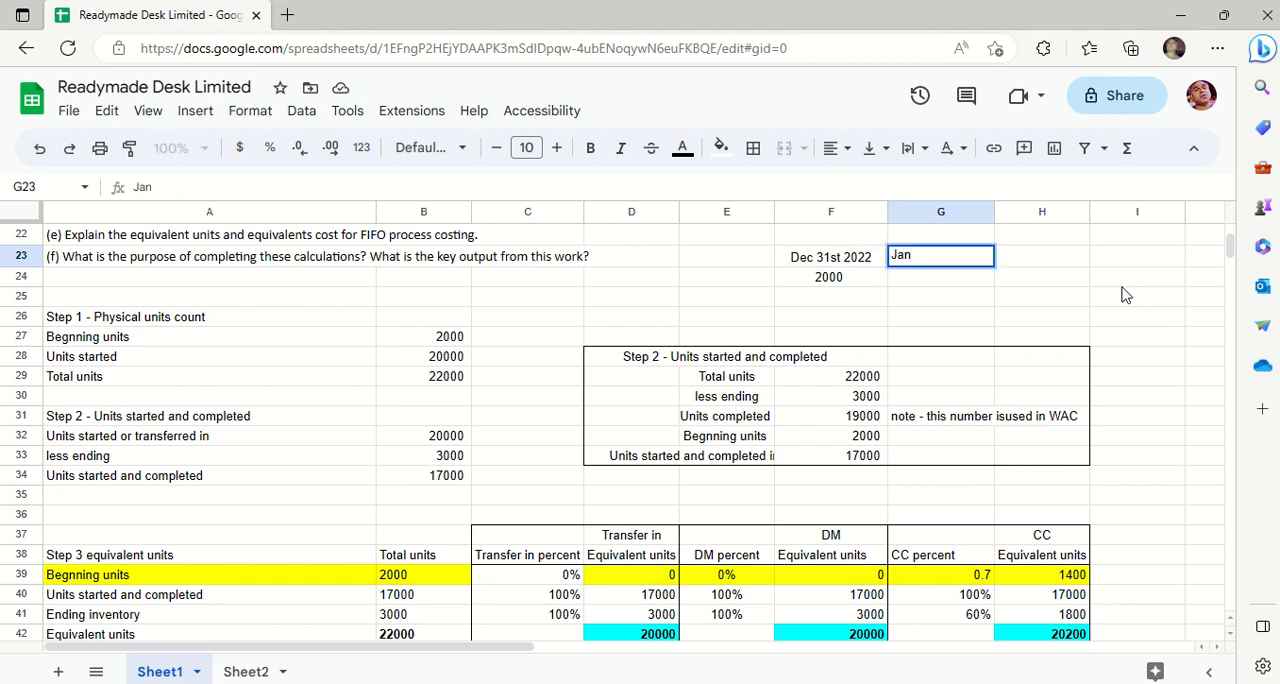
text( 1st 2023)
key(Return)
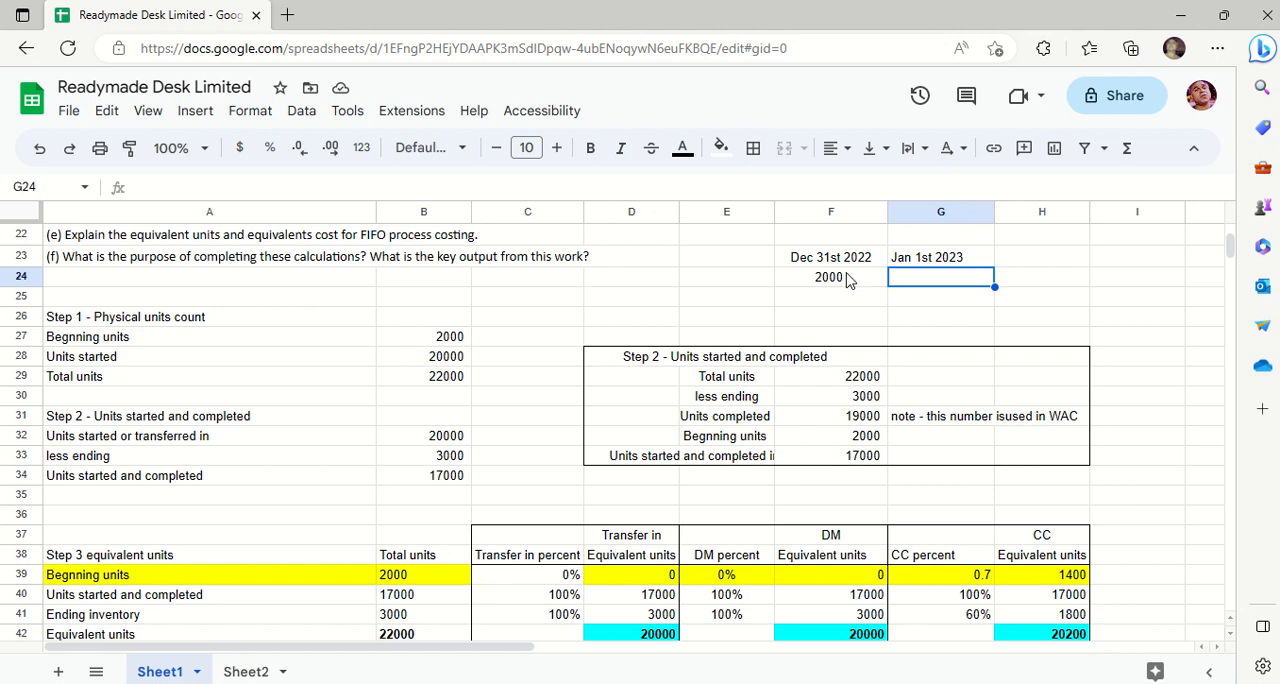
- Enter 2000 in G24 as the beginning units under Jan 1st 2023
click(846, 279)
drag(886, 278, 895, 284)
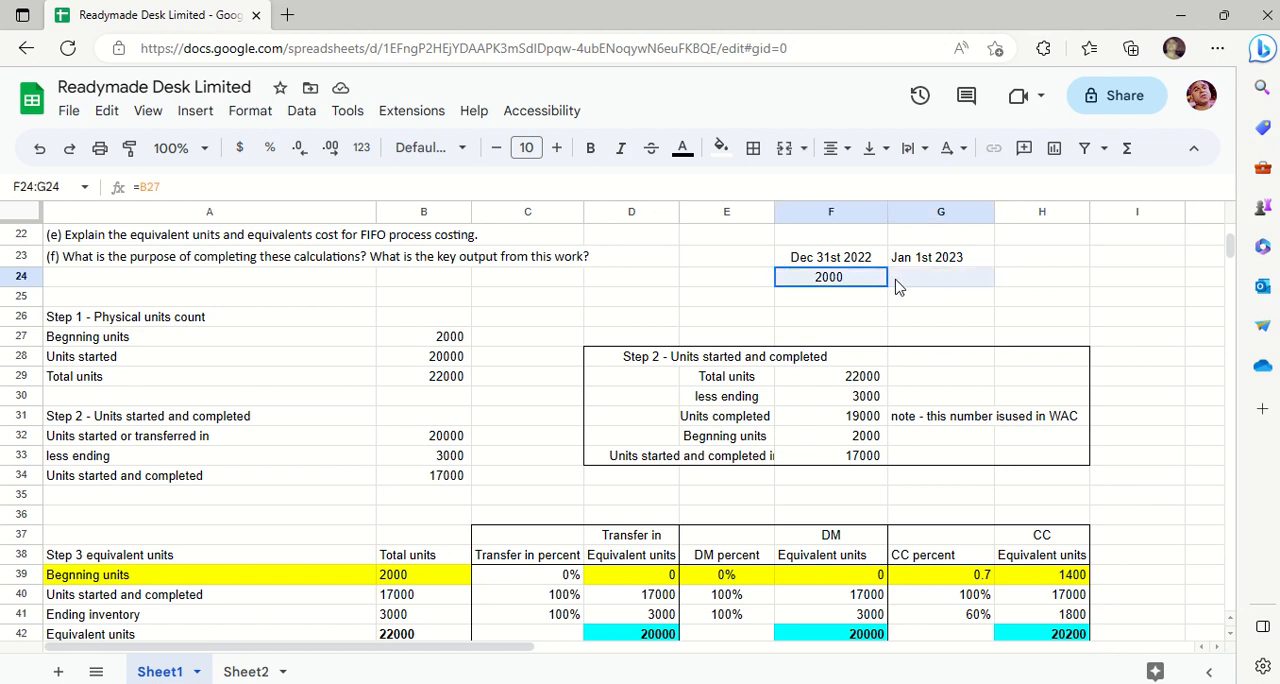
click(897, 287)
text(2000)
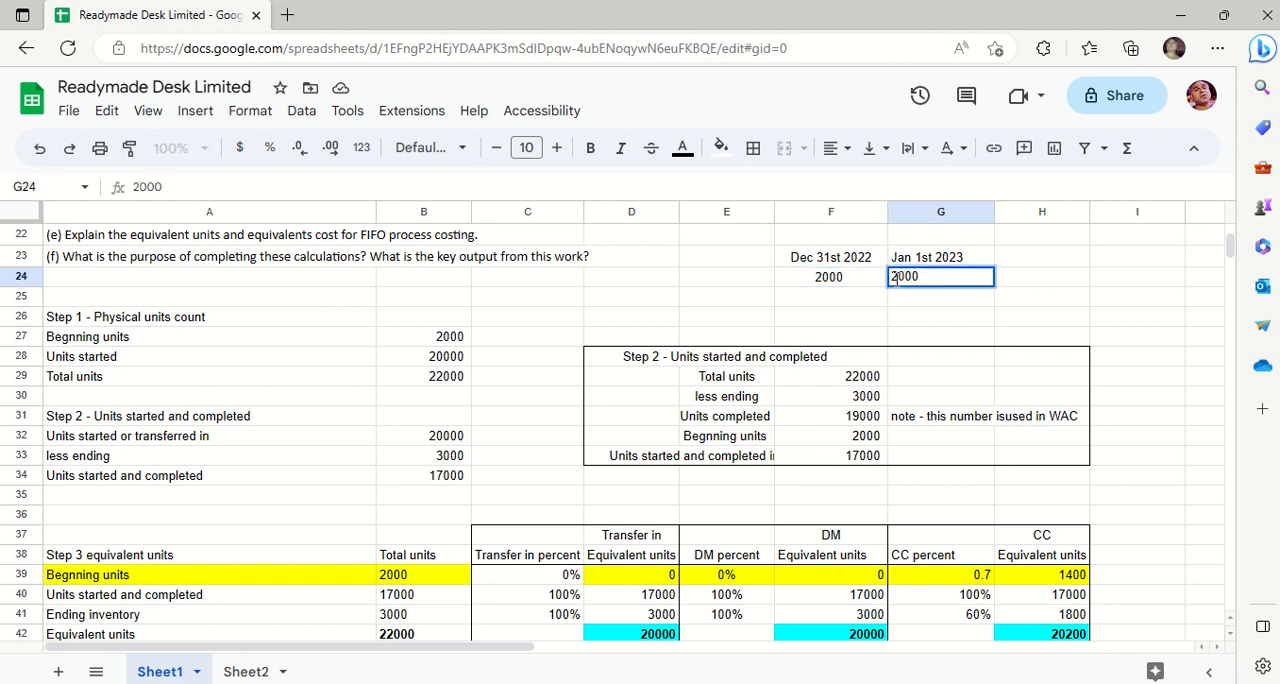
key(Return)
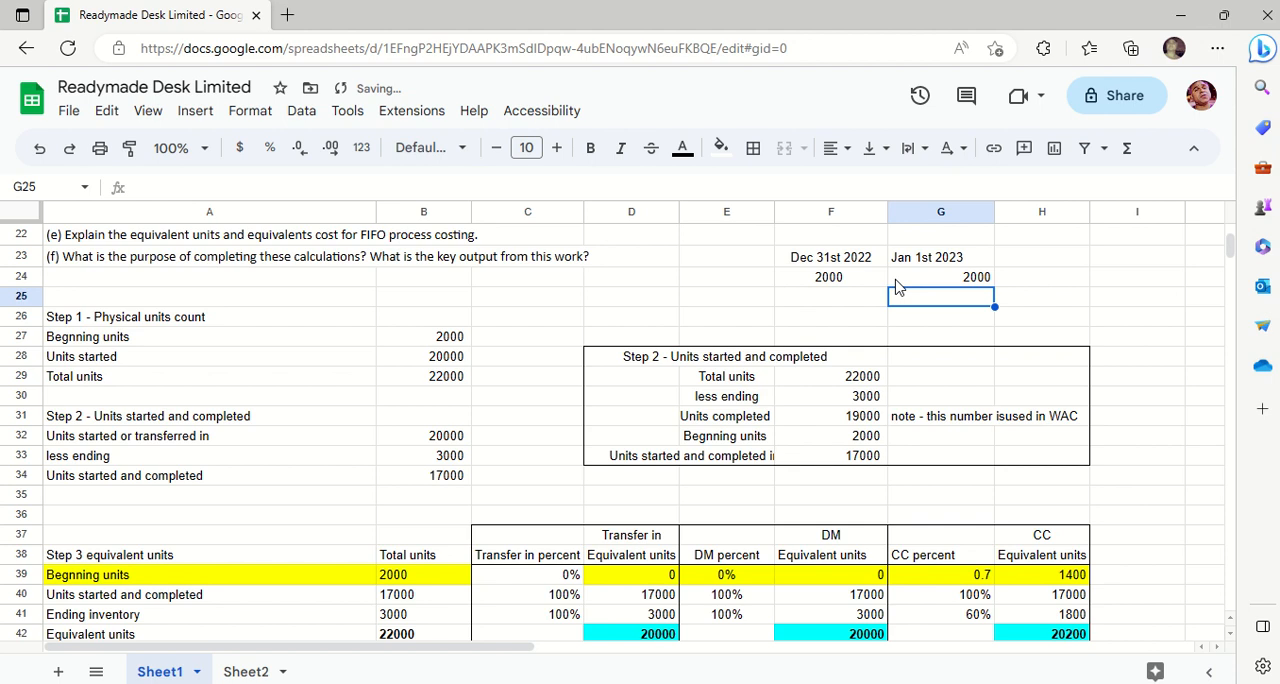
- Label the row of beginning units by entering "Beginning" in E24
key(Left)
key(Left)
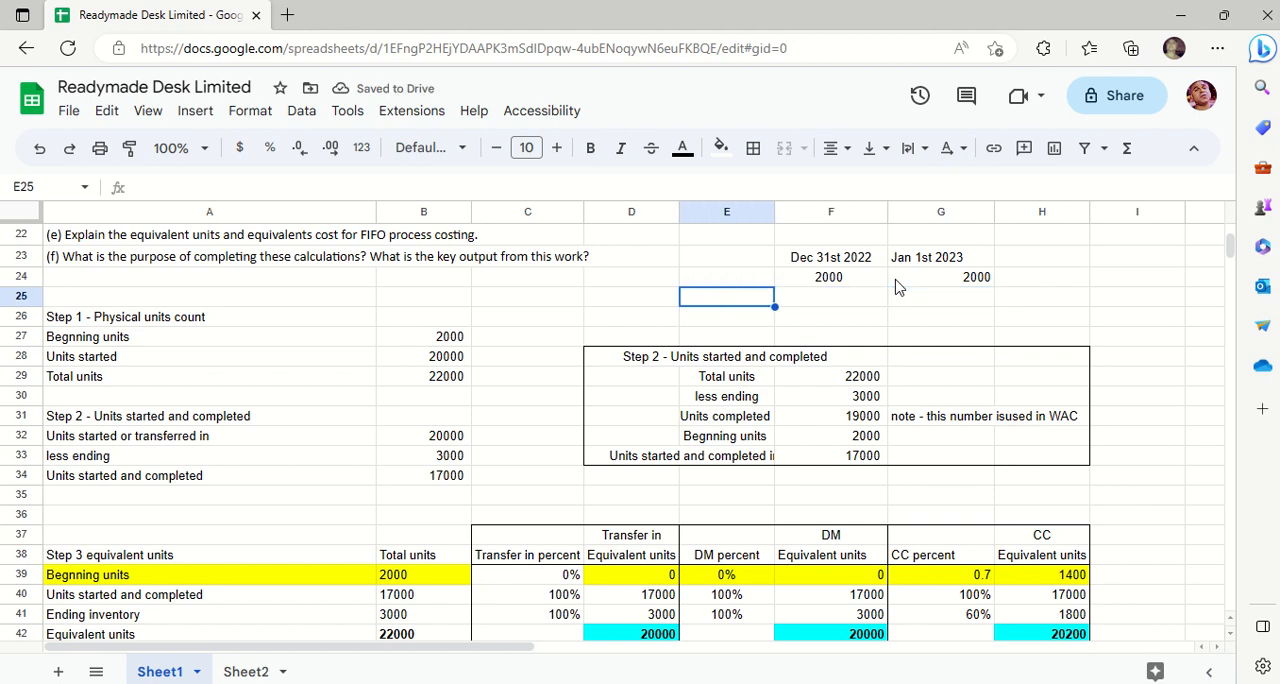
key(Up)
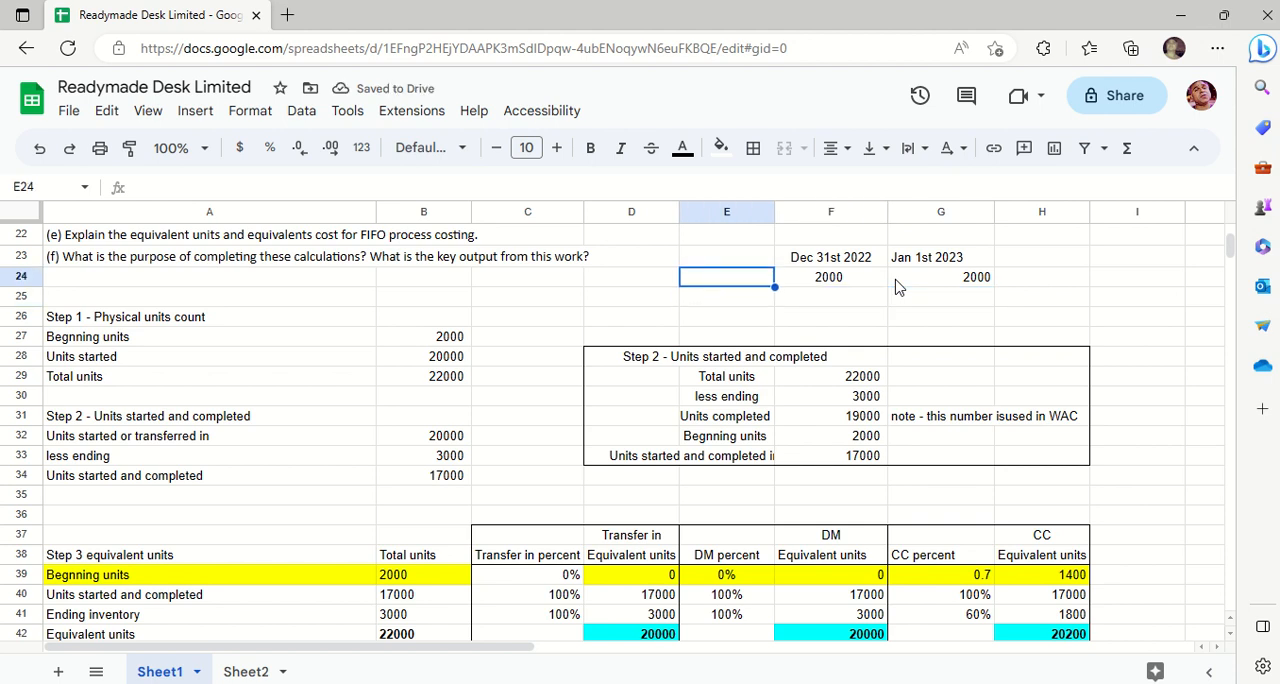
text(Beg)
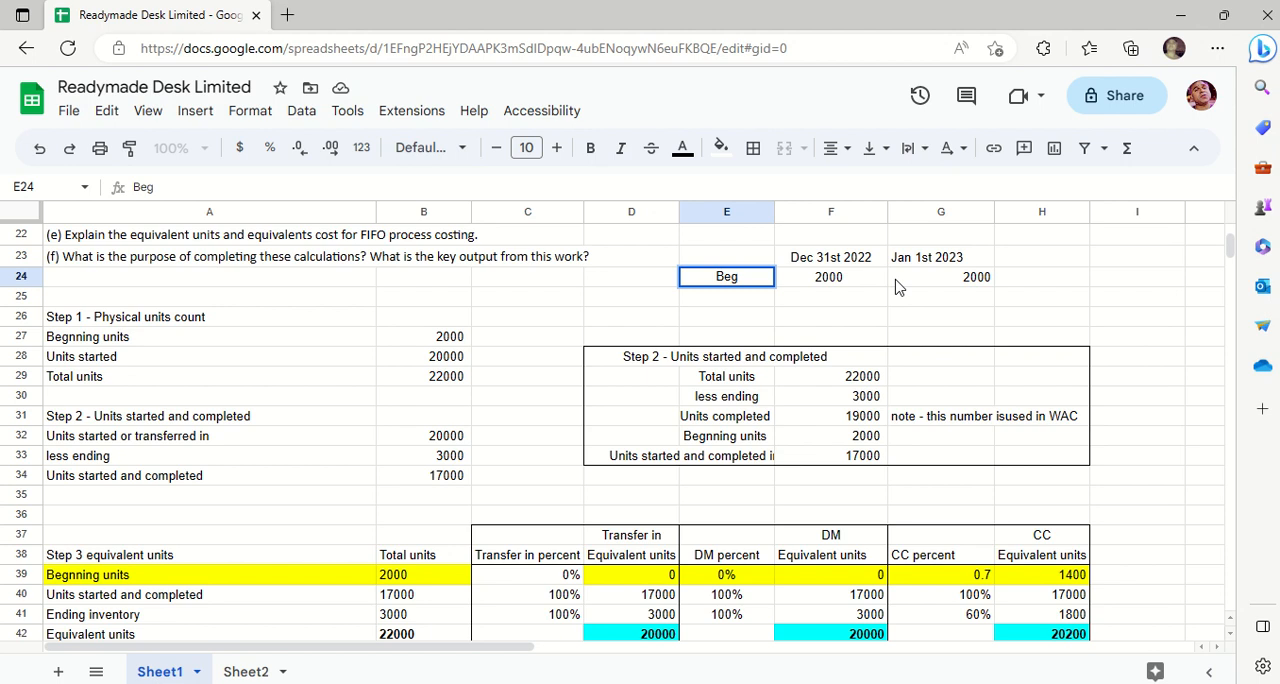
text(nning)
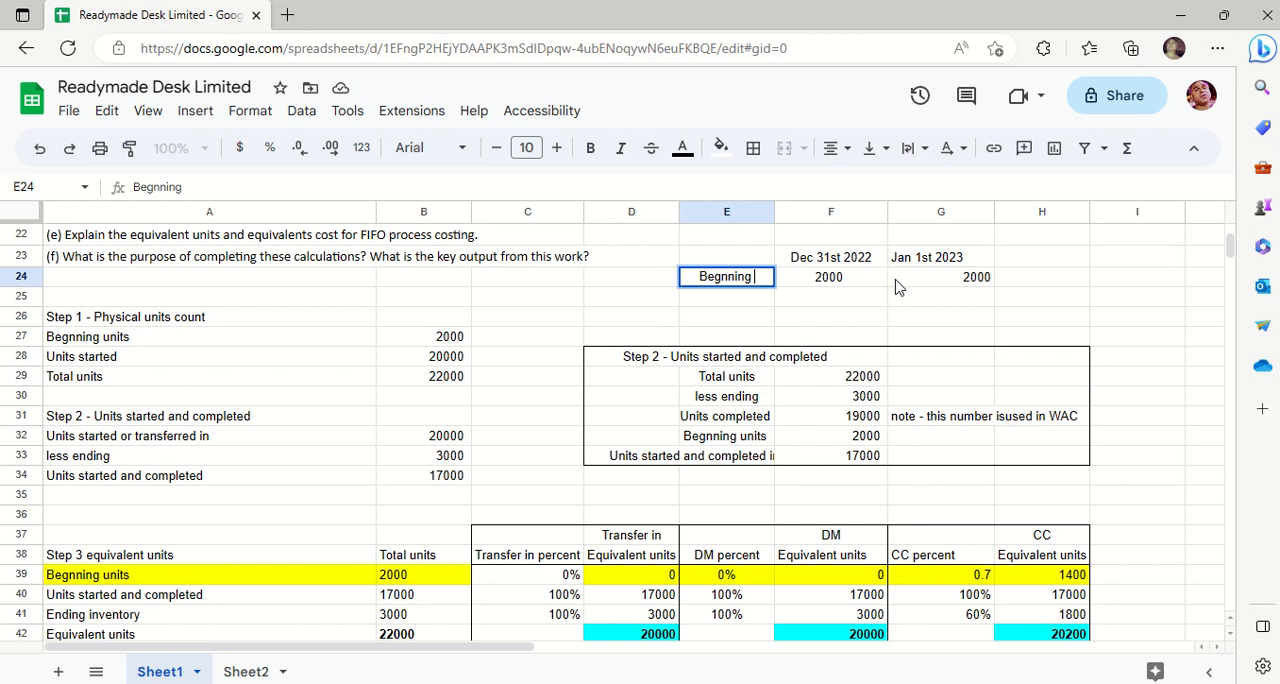
key(BackSpace)
key(BackSpace)
key(BackSpace)
text(inning)
key(BackSpace)
key(BackSpace)
key(BackSpace)
key(BackSpace)
text(ing)
key(Return)
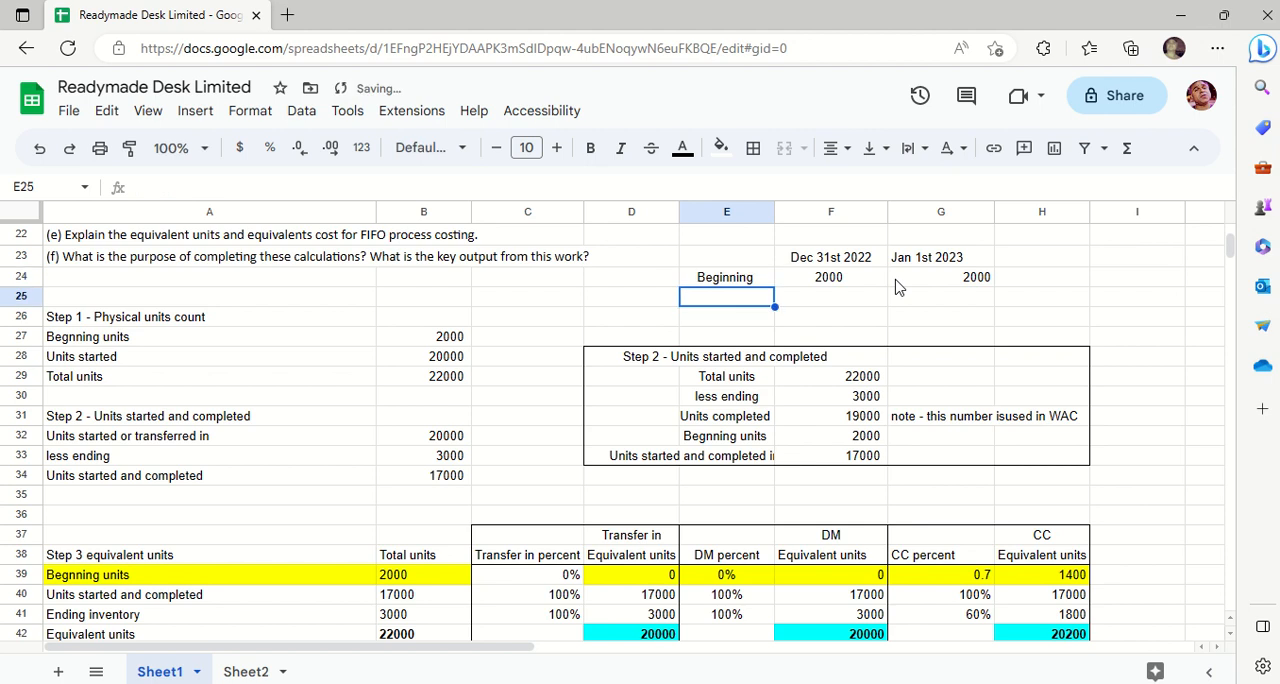
- Add a "Started" row label in E25 and enter 20000 in G25 under Jan 1st 2023
text(Started)
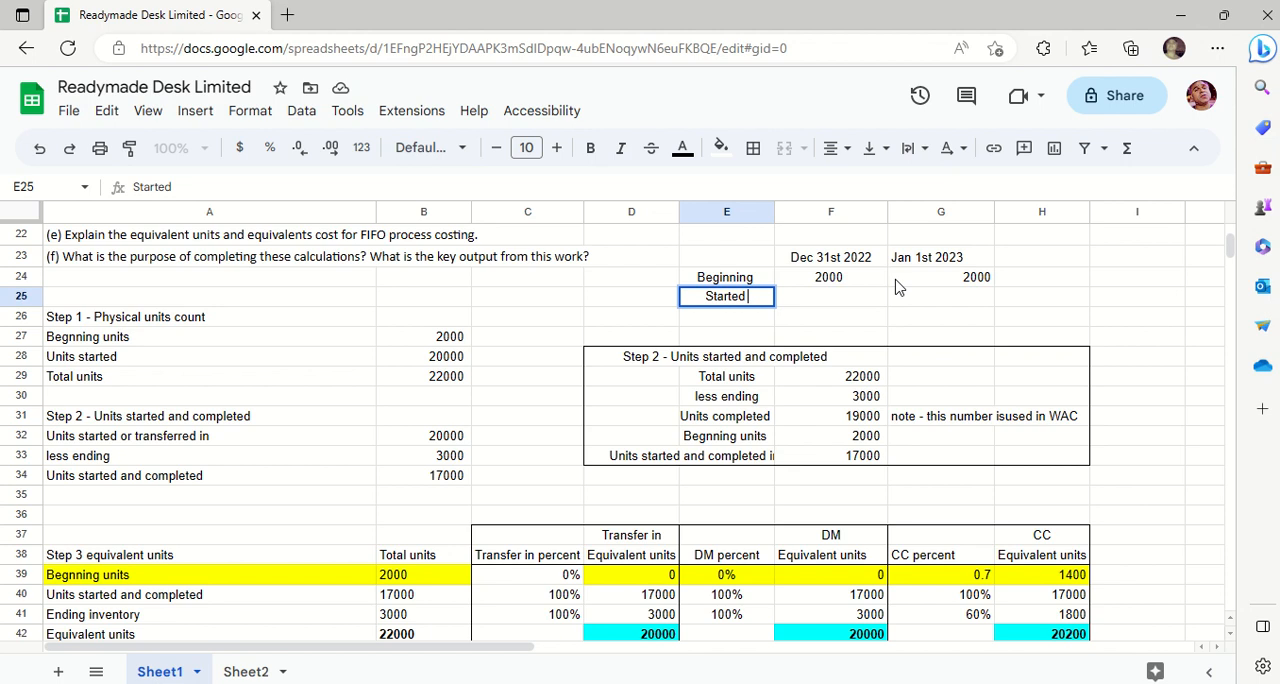
key(Tab)
key(Tab)
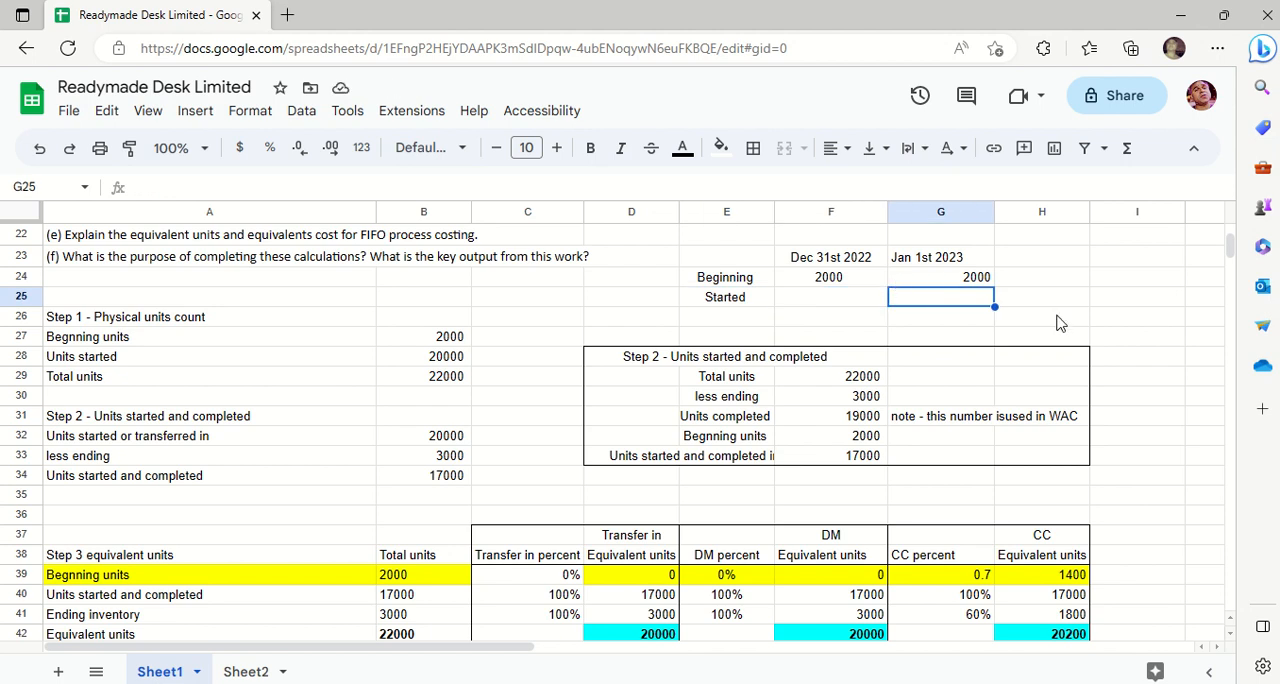
text(20000)
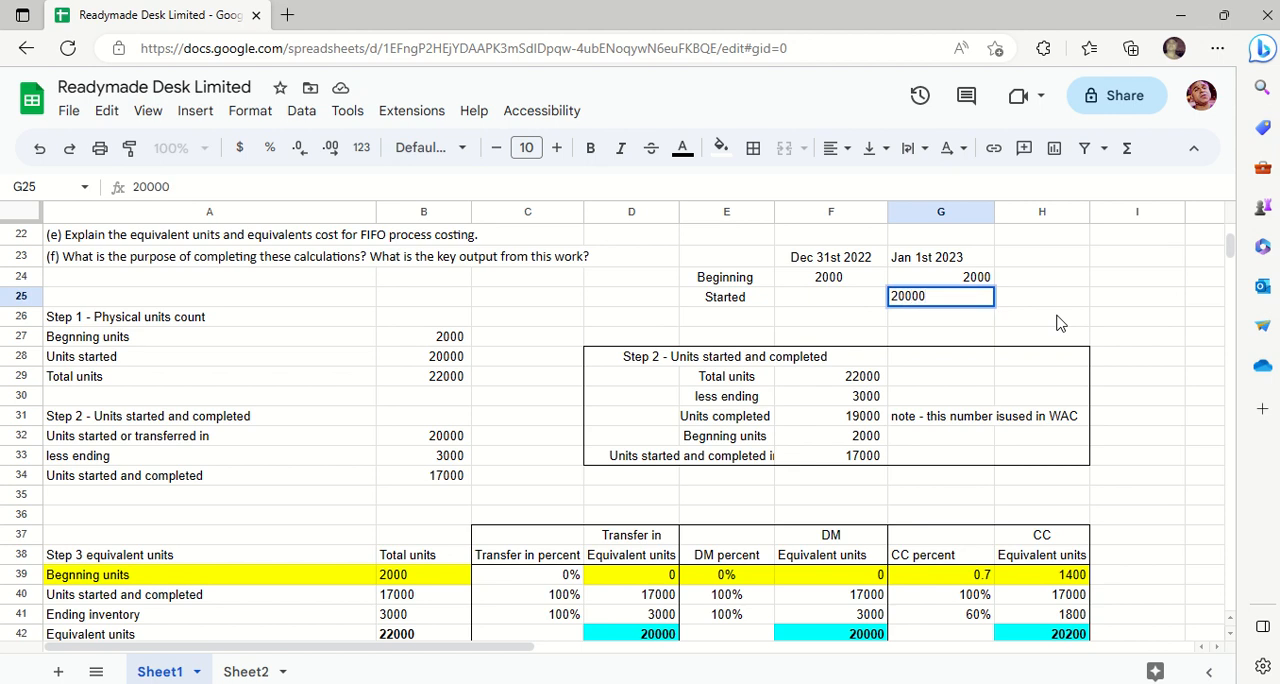
key(Return)
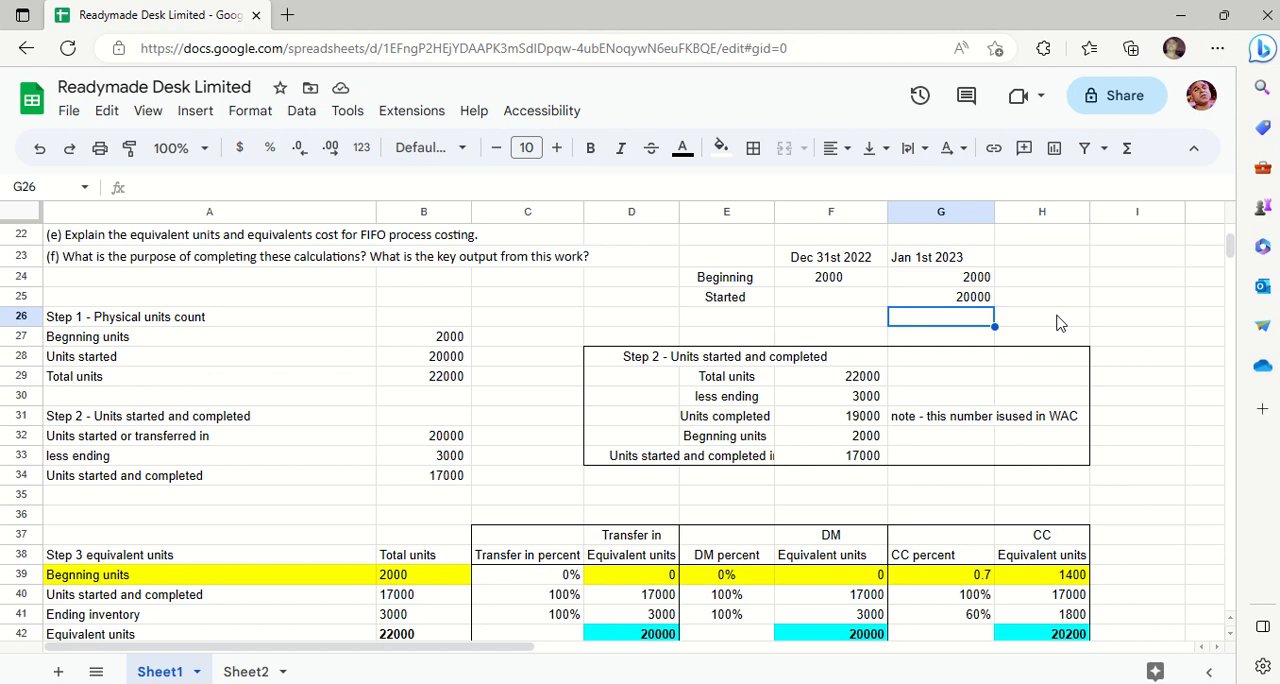
- Enter "Dec 31st, 2023" in H23 as the third date heading
key(Up)
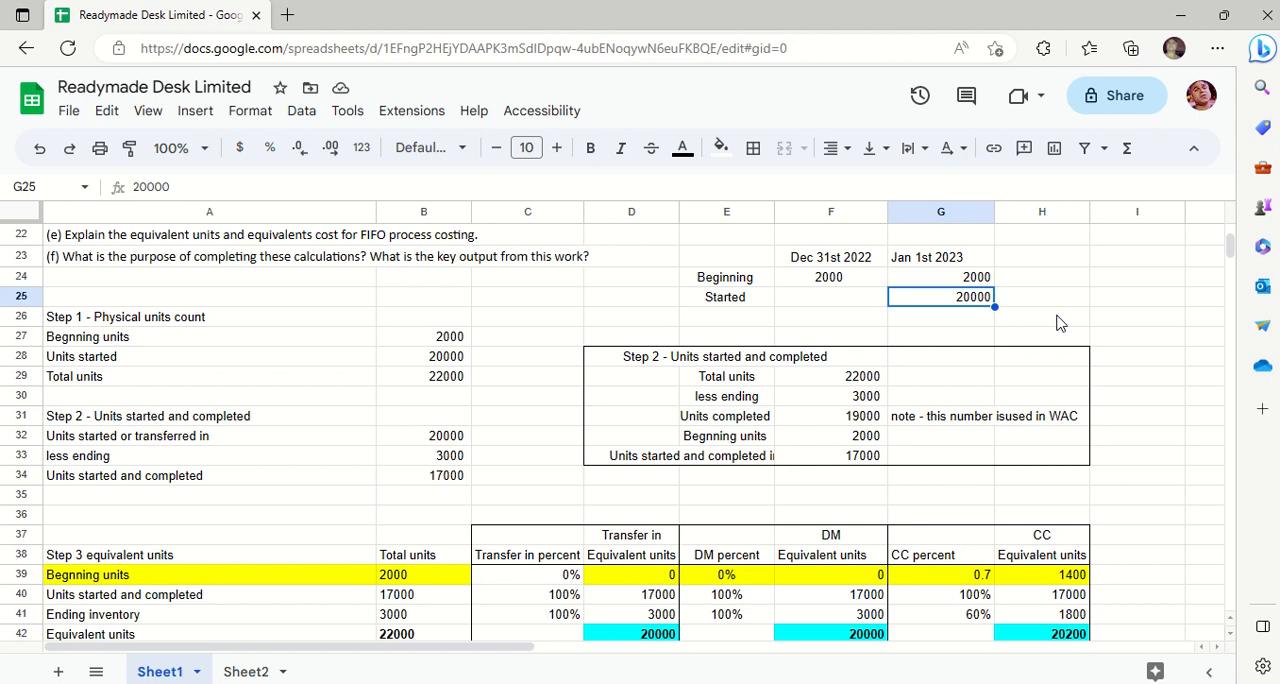
key(Left)
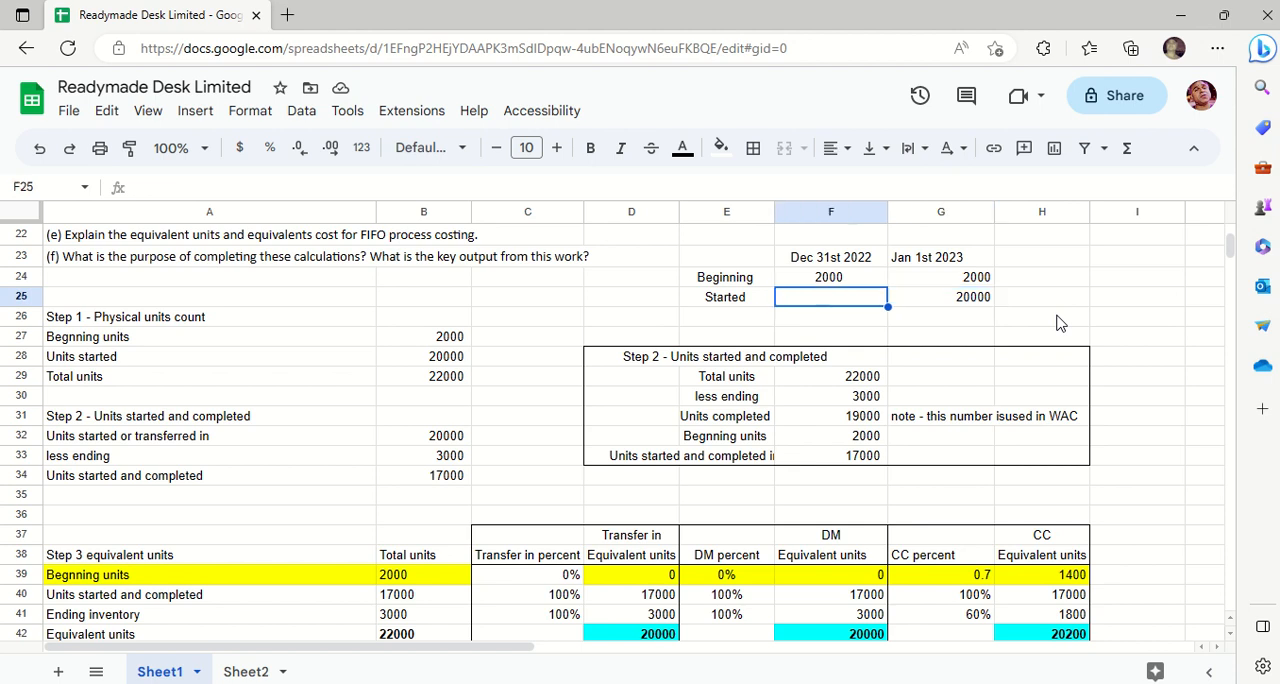
click(1022, 263)
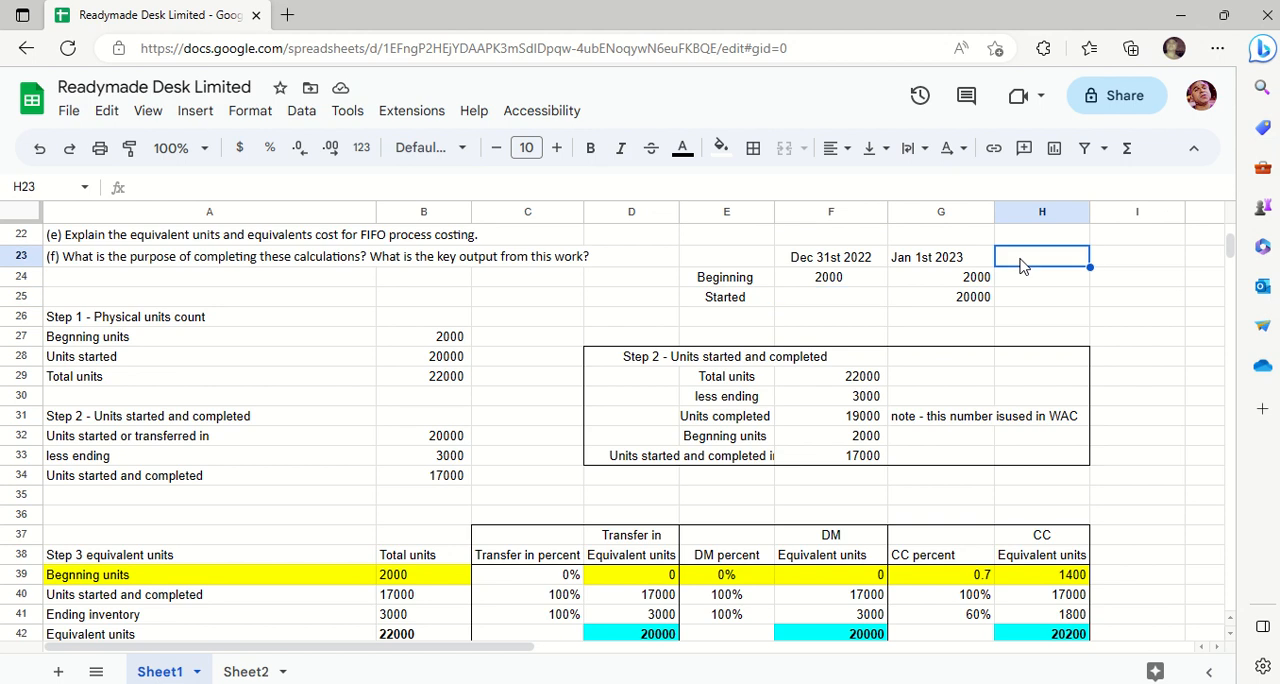
text(De)
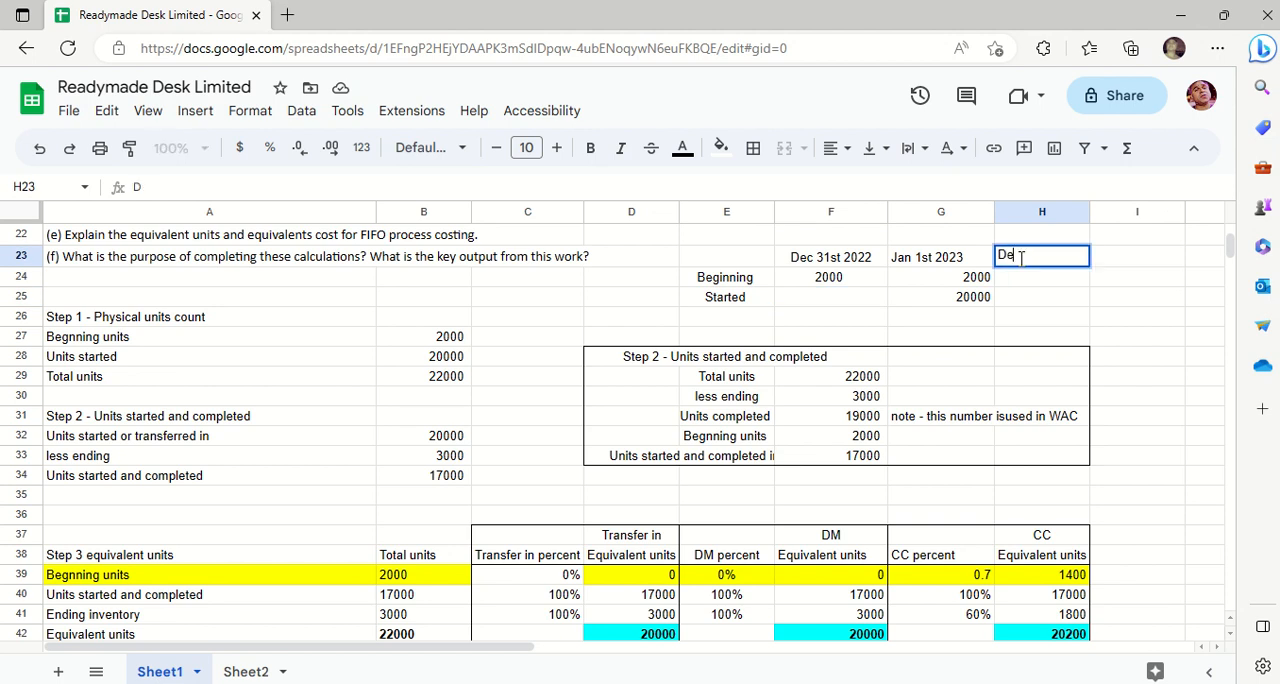
text(c 31st, 2023)
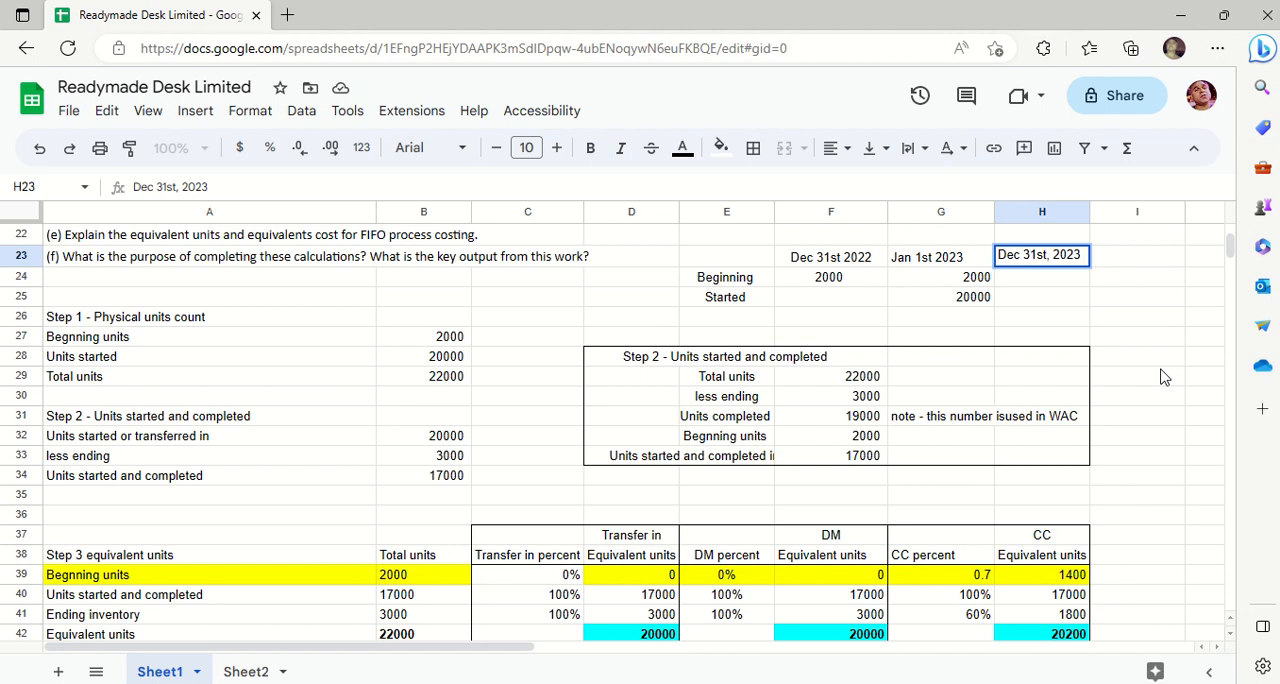
key(Return)
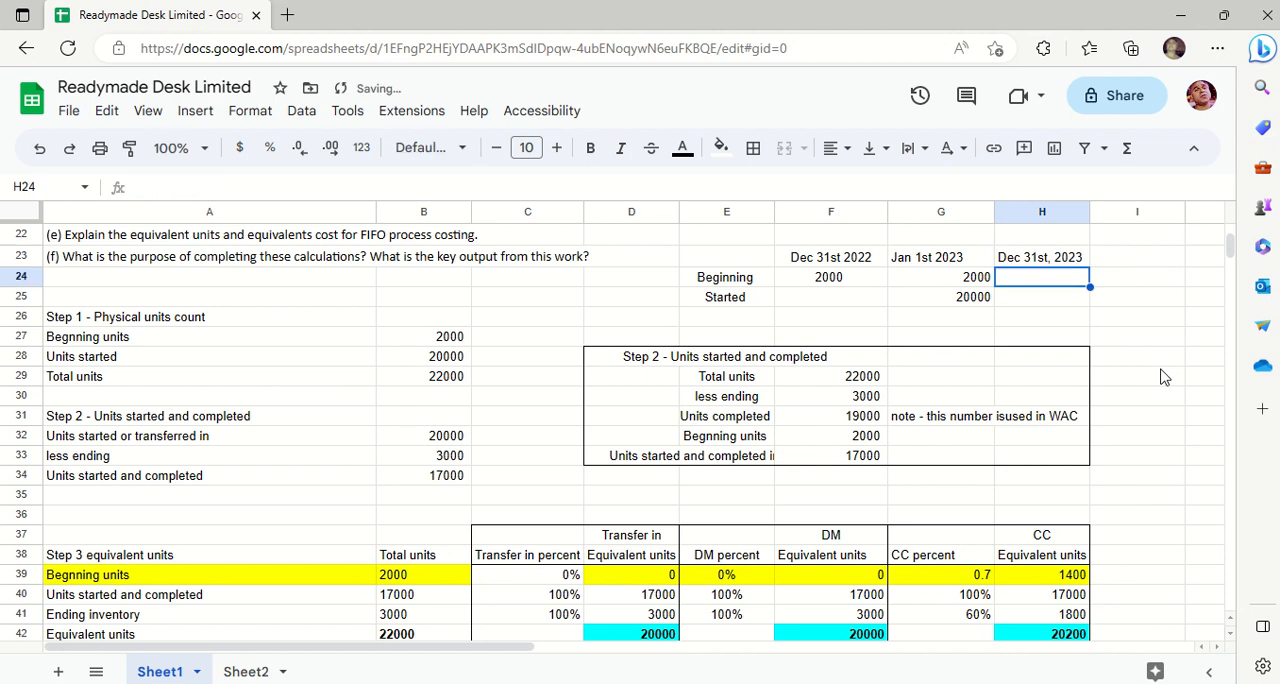
- Enter 3000 in H25 as the ending units on the Started row under Dec 31st, 2023
key(Down)
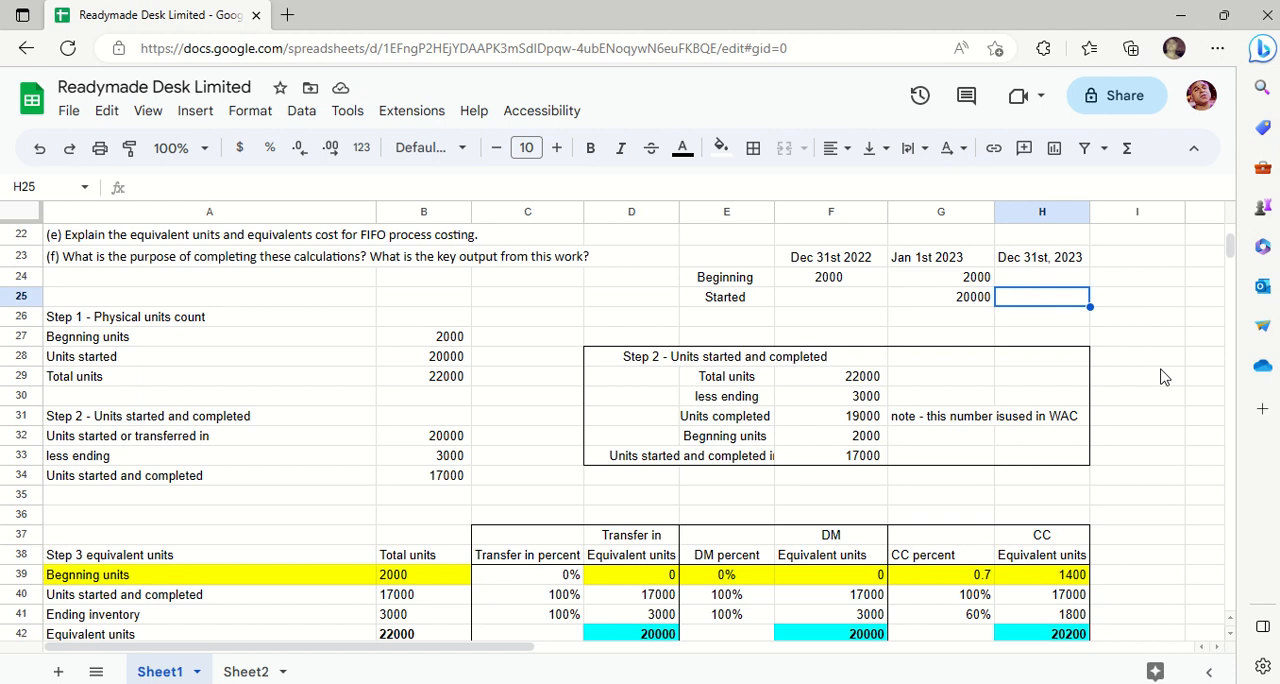
text(3000)
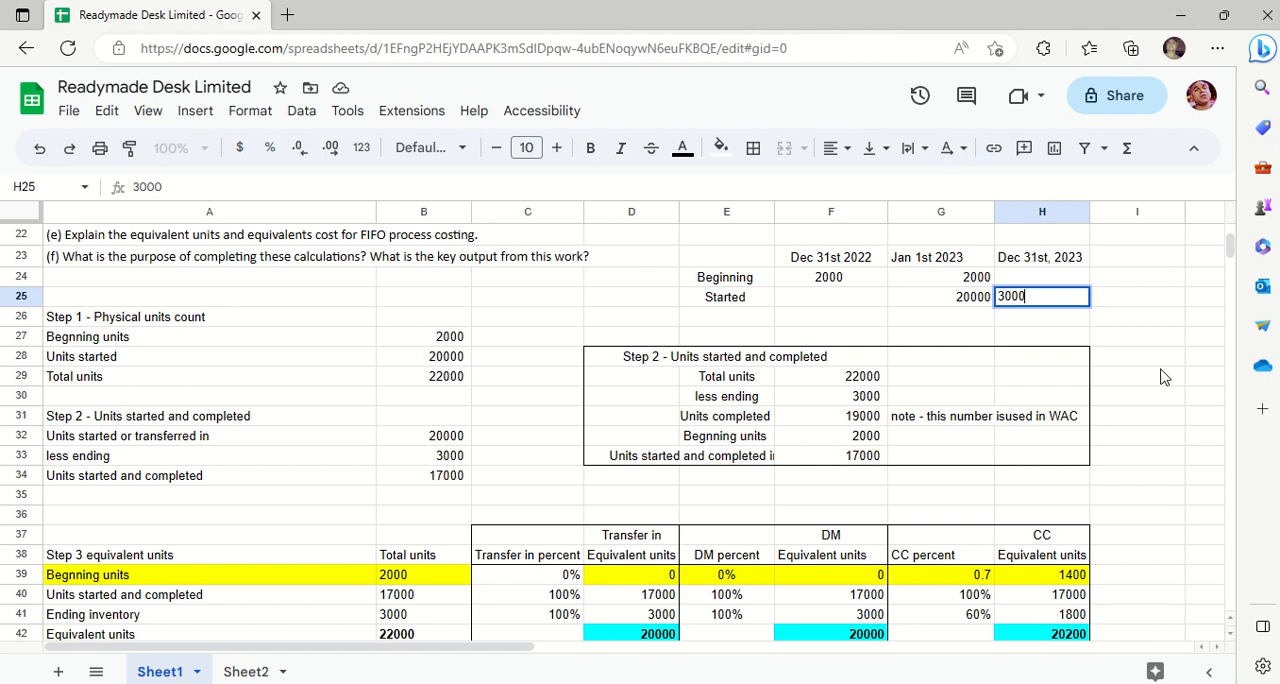
key(Return)
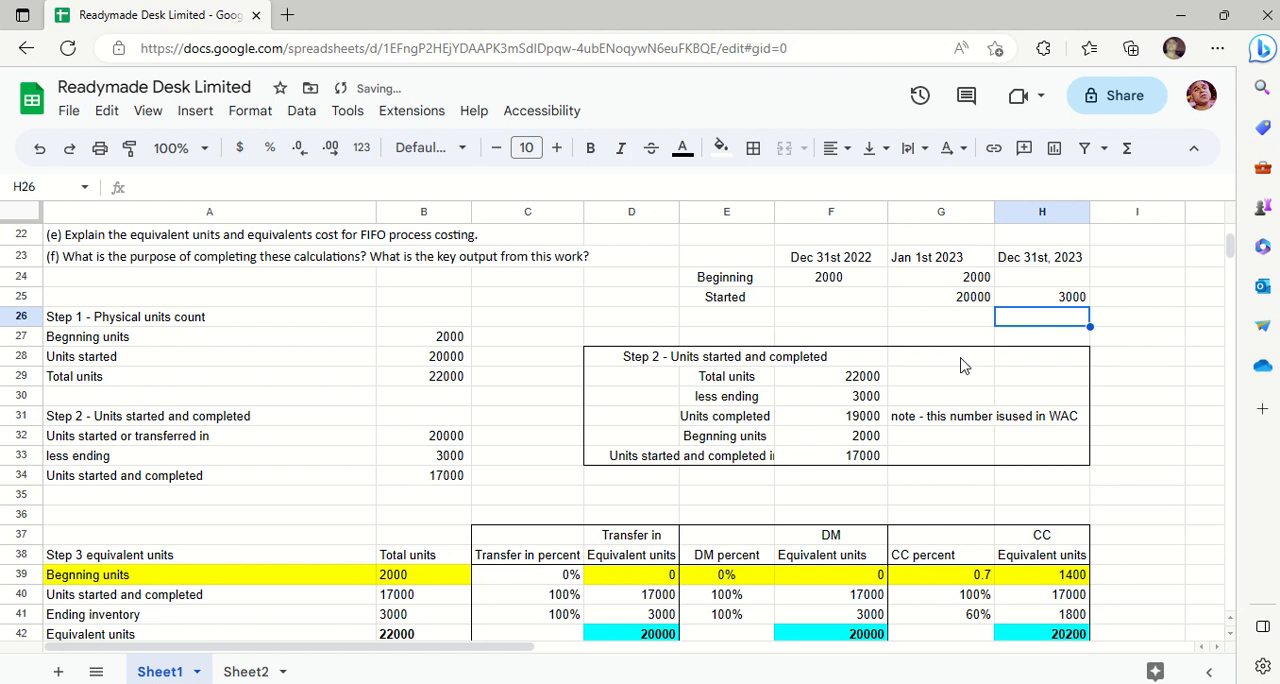
drag(814, 259, 1051, 252)
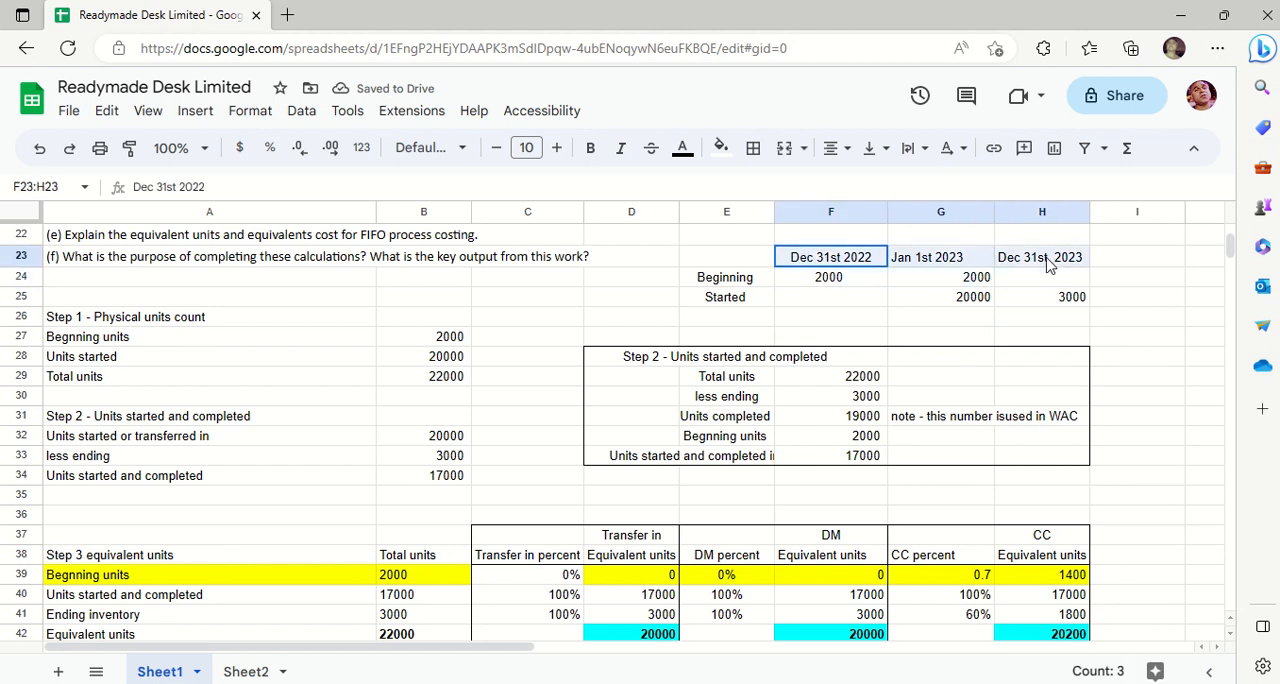
click(722, 148)
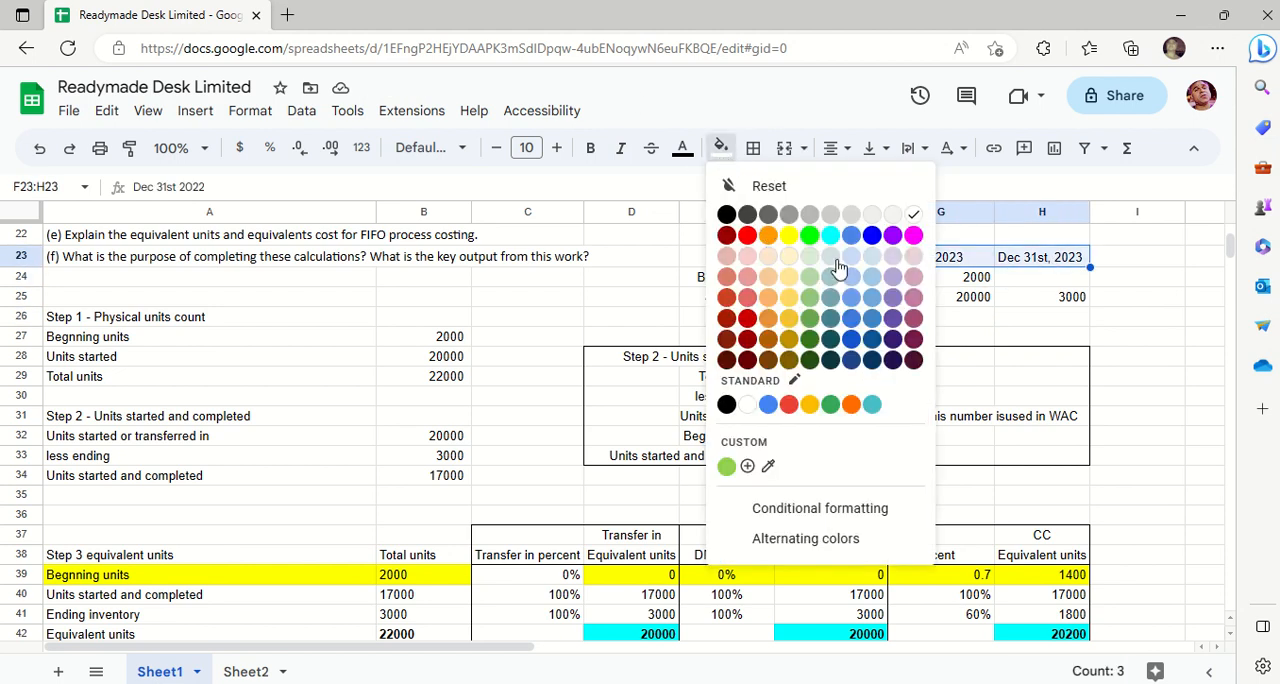
click(997, 337)
click(997, 337)
click(808, 258)
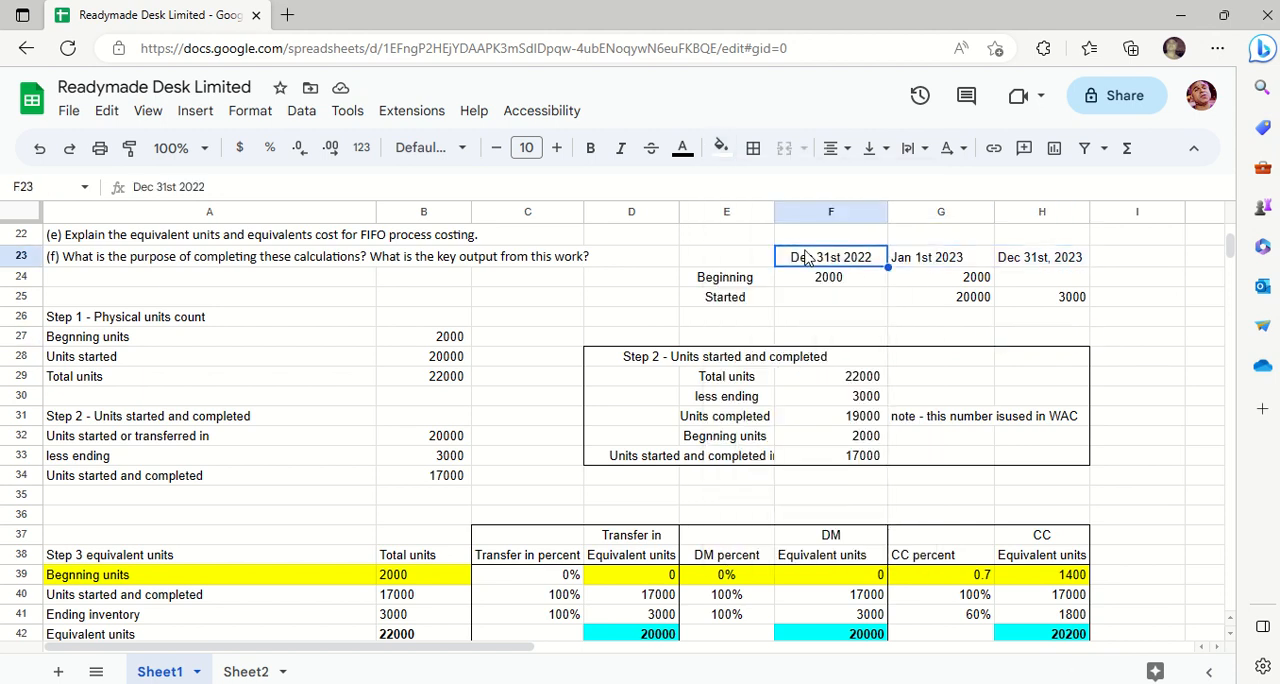
- Fill the Dec 31st 2022 heading in F23 with red and select the Dec 31st, 2023 heading in H23
click(721, 148)
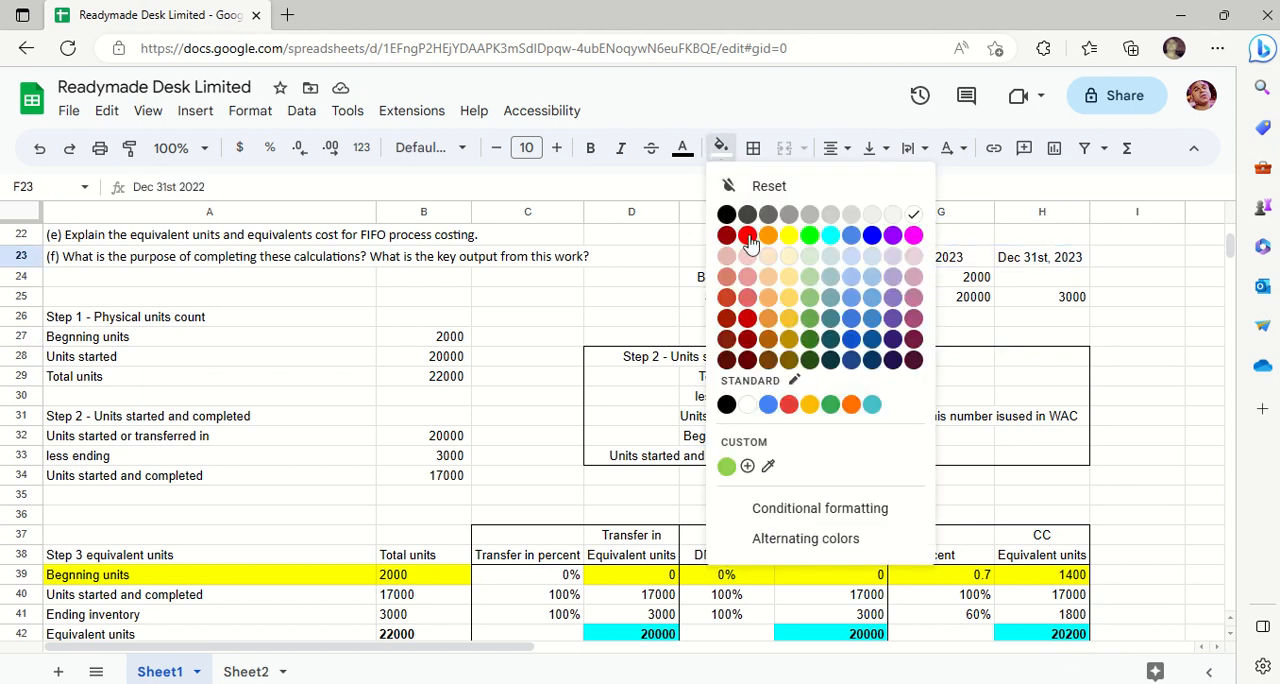
click(747, 236)
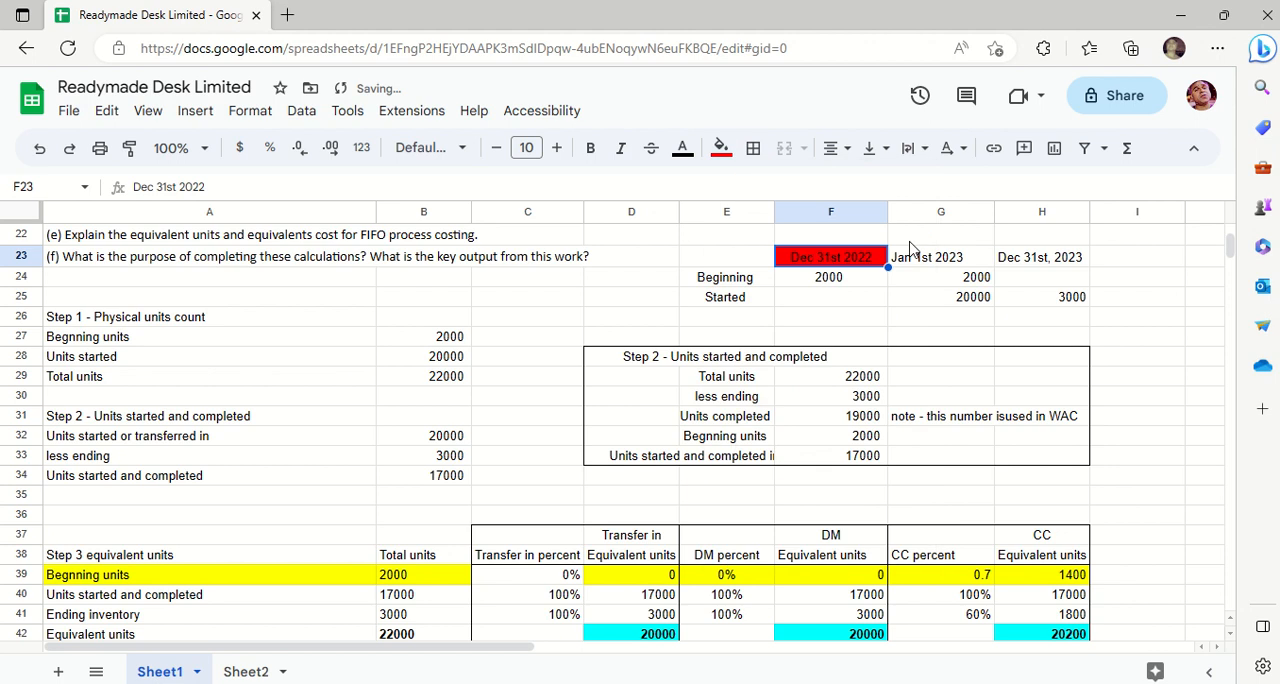
click(1036, 257)
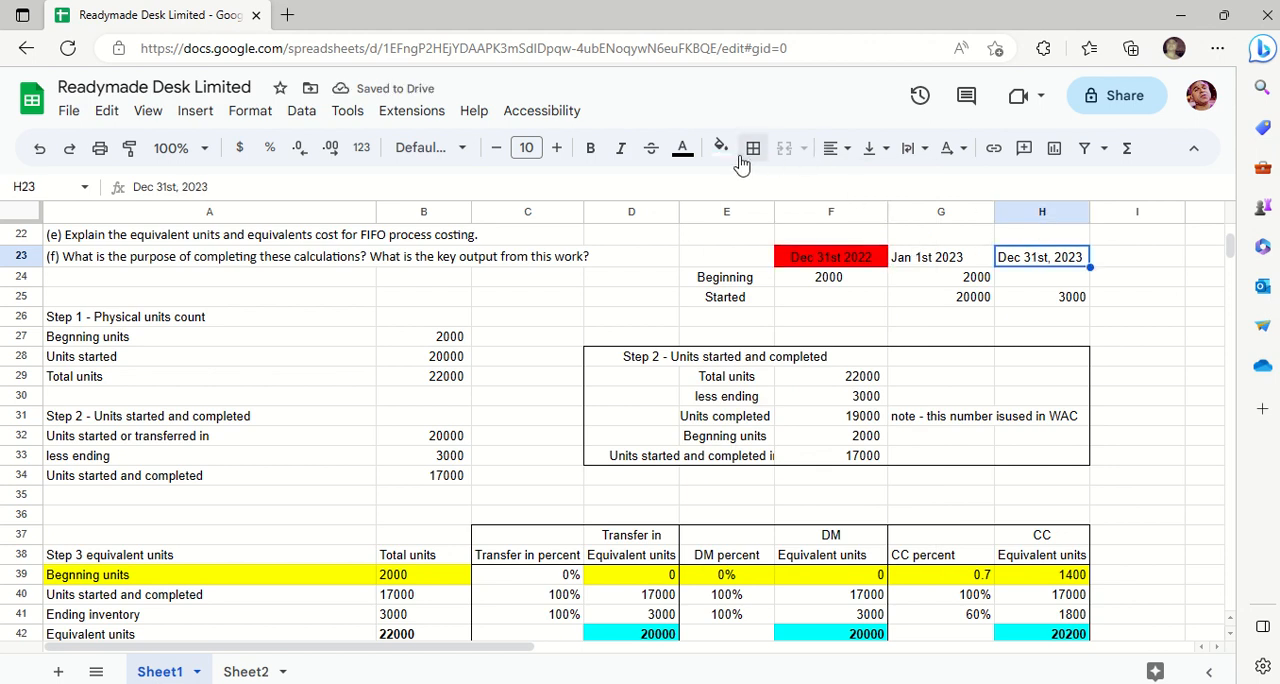
click(683, 150)
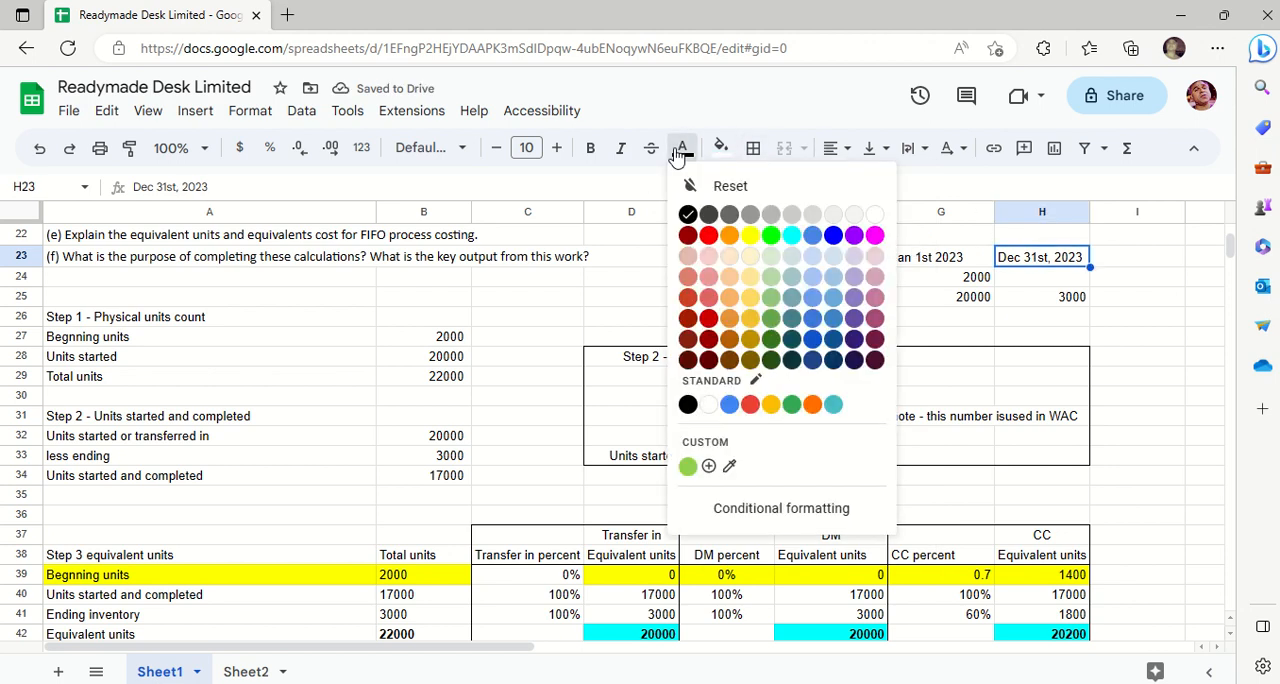
click(708, 236)
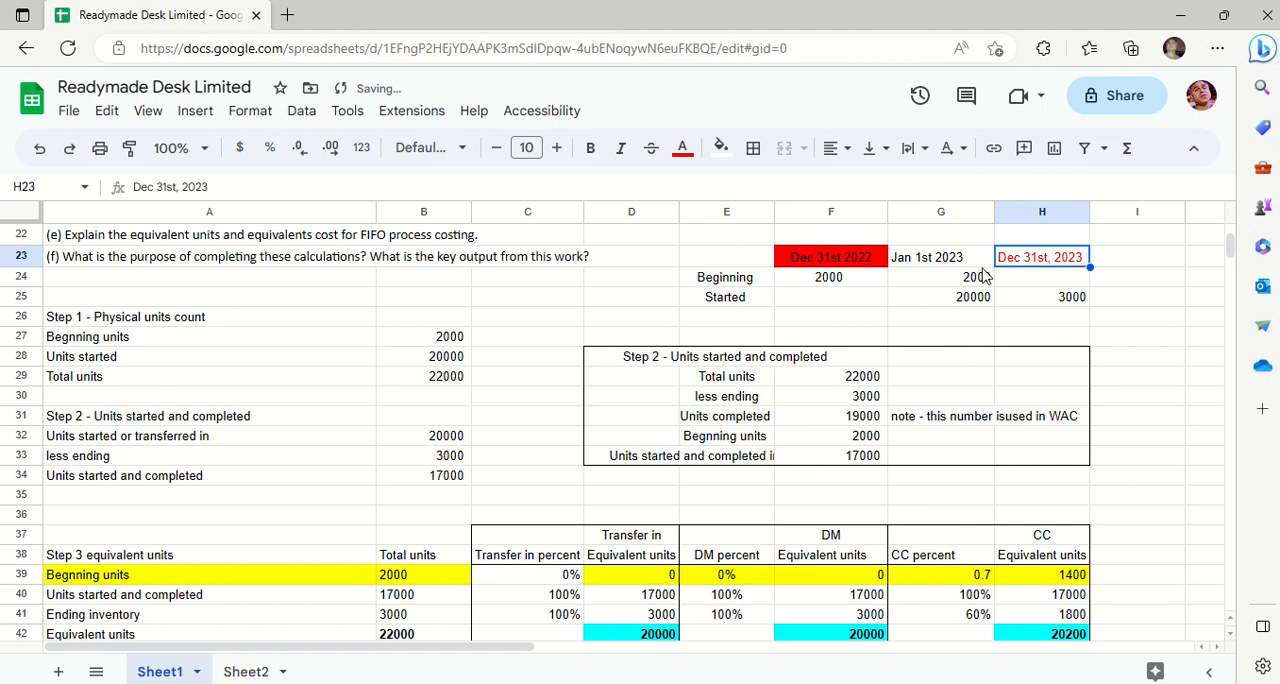
key(ctrl+z)
- Fill the Dec 31st, 2023 heading cell H23 with the same red as F23
click(721, 149)
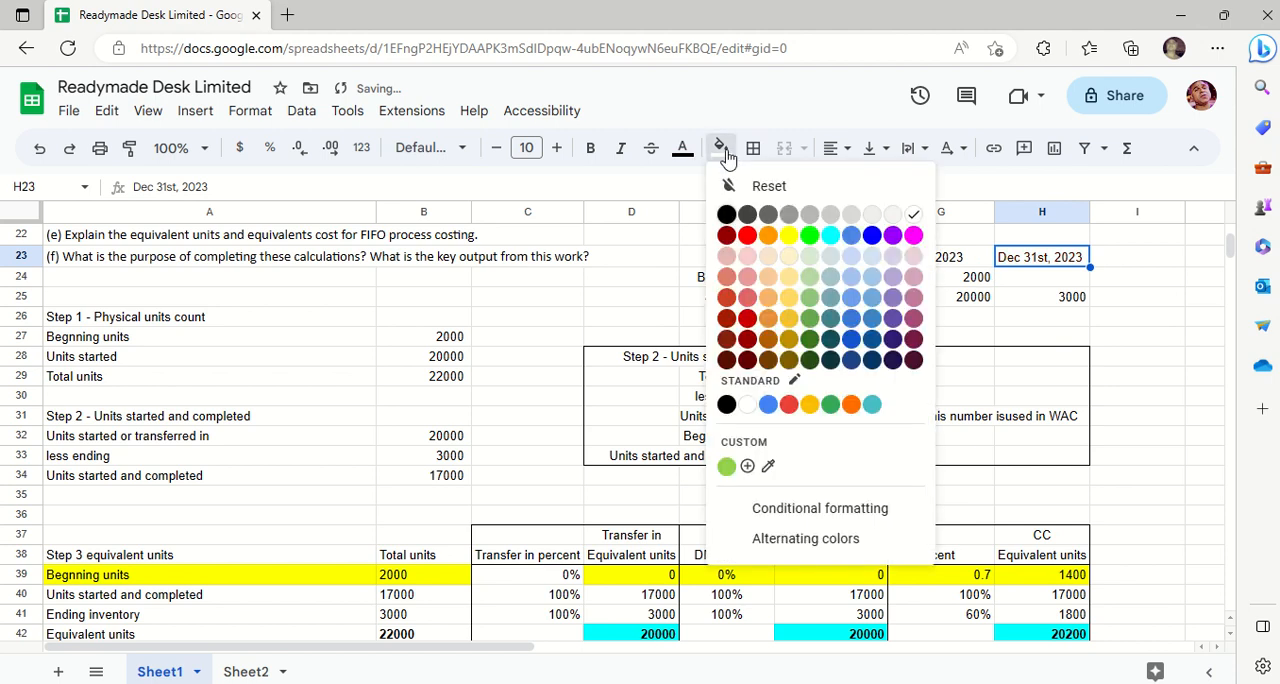
click(747, 236)
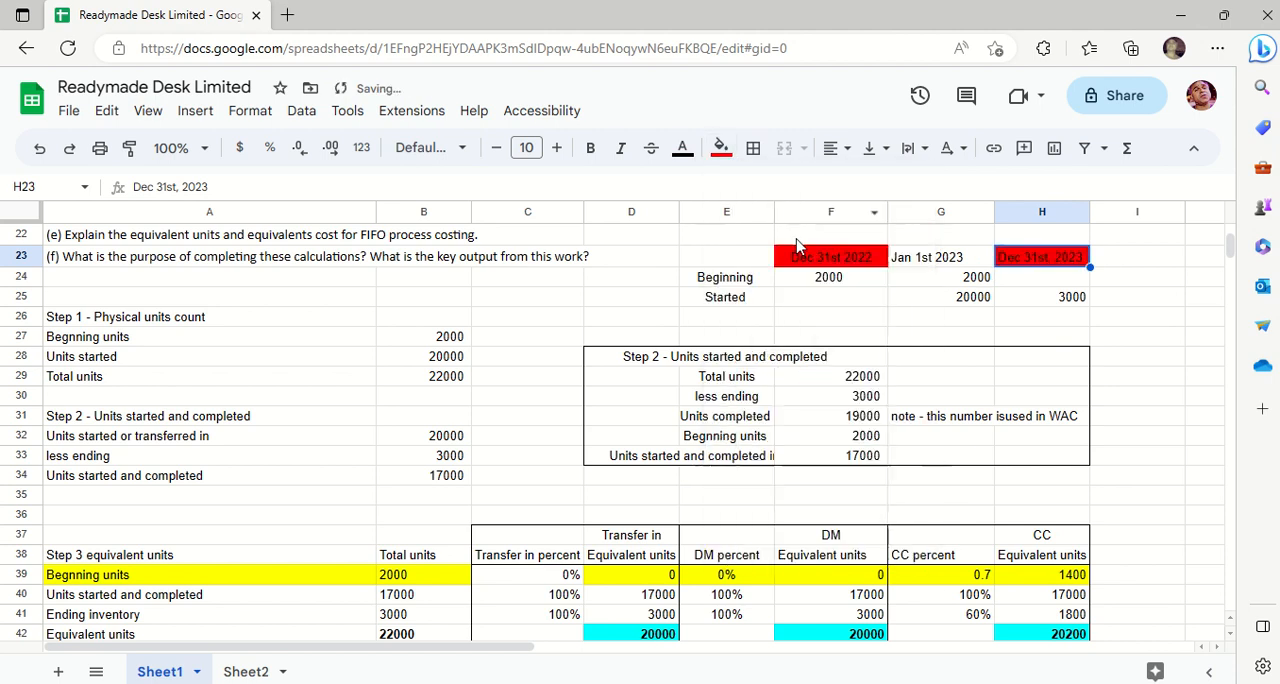
click(1031, 327)
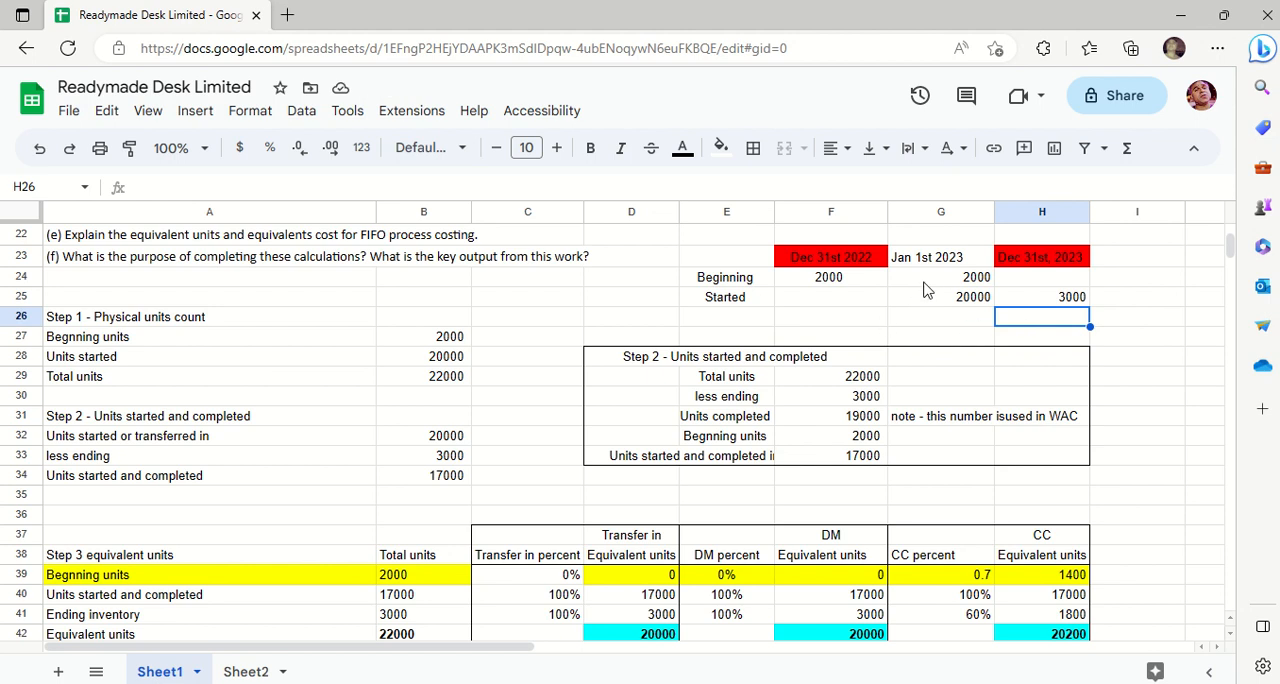
- Enter "Jan 1st 2024" in I23 as the fourth date heading of the illustration
click(848, 284)
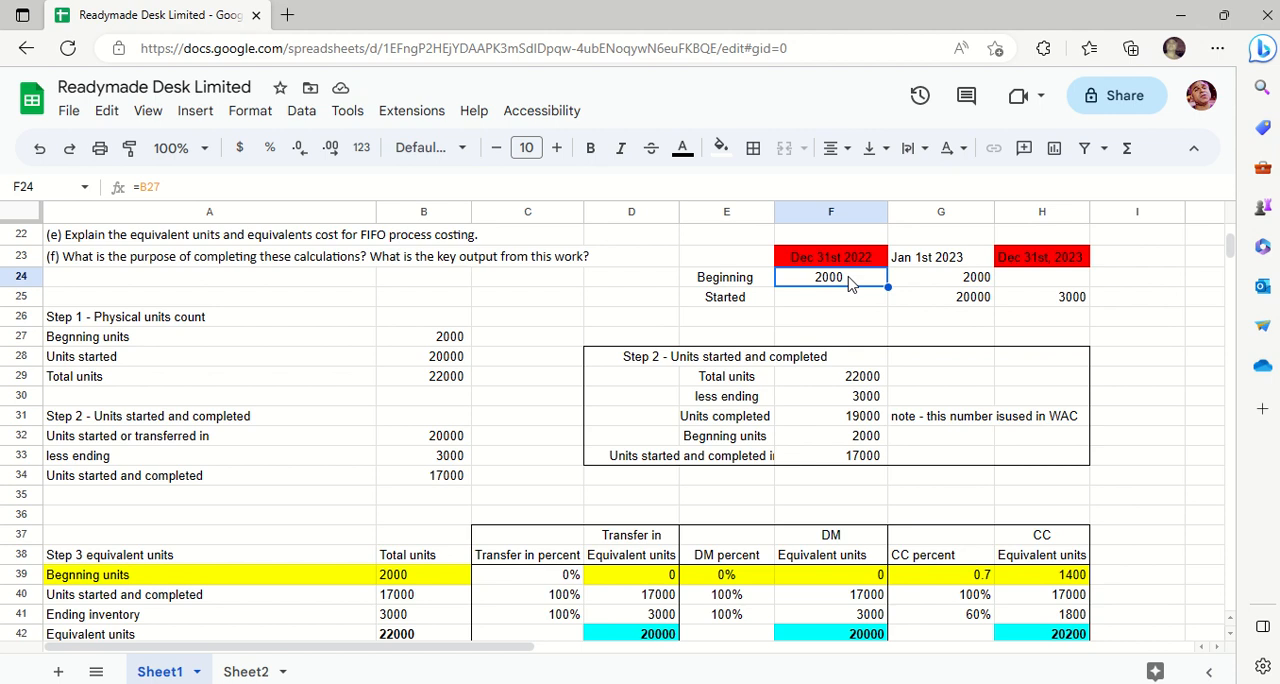
key(Right)
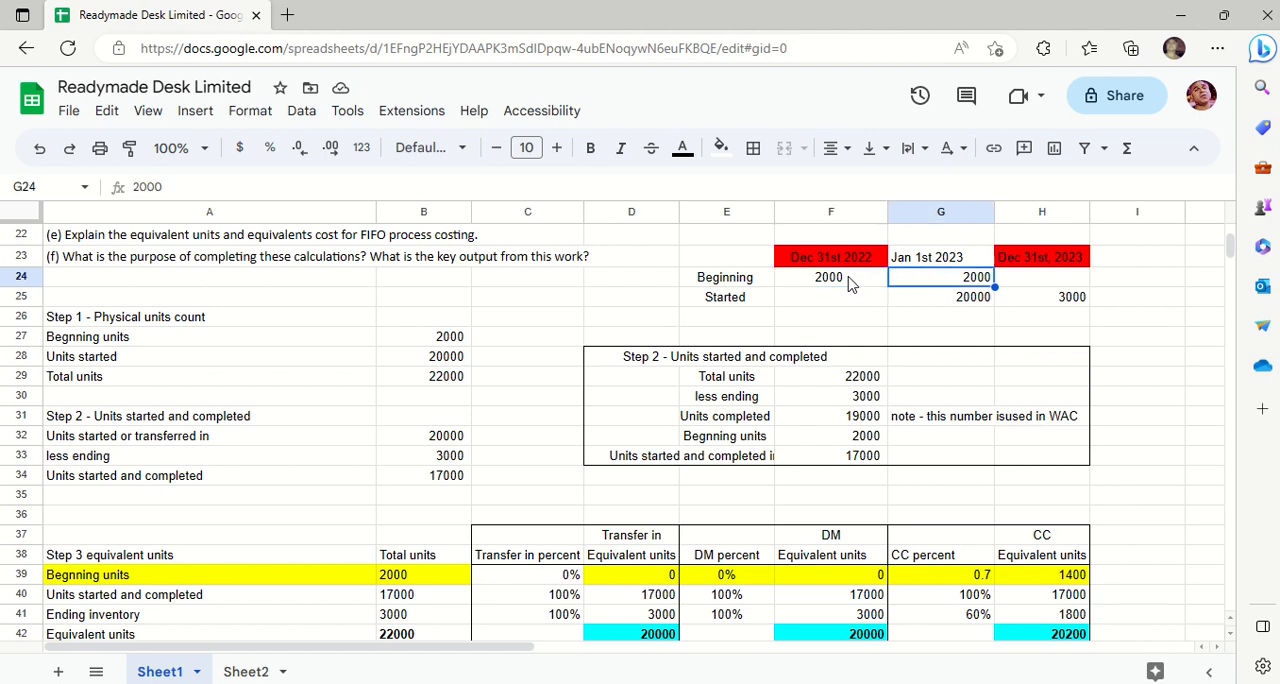
key(Down)
key(Right)
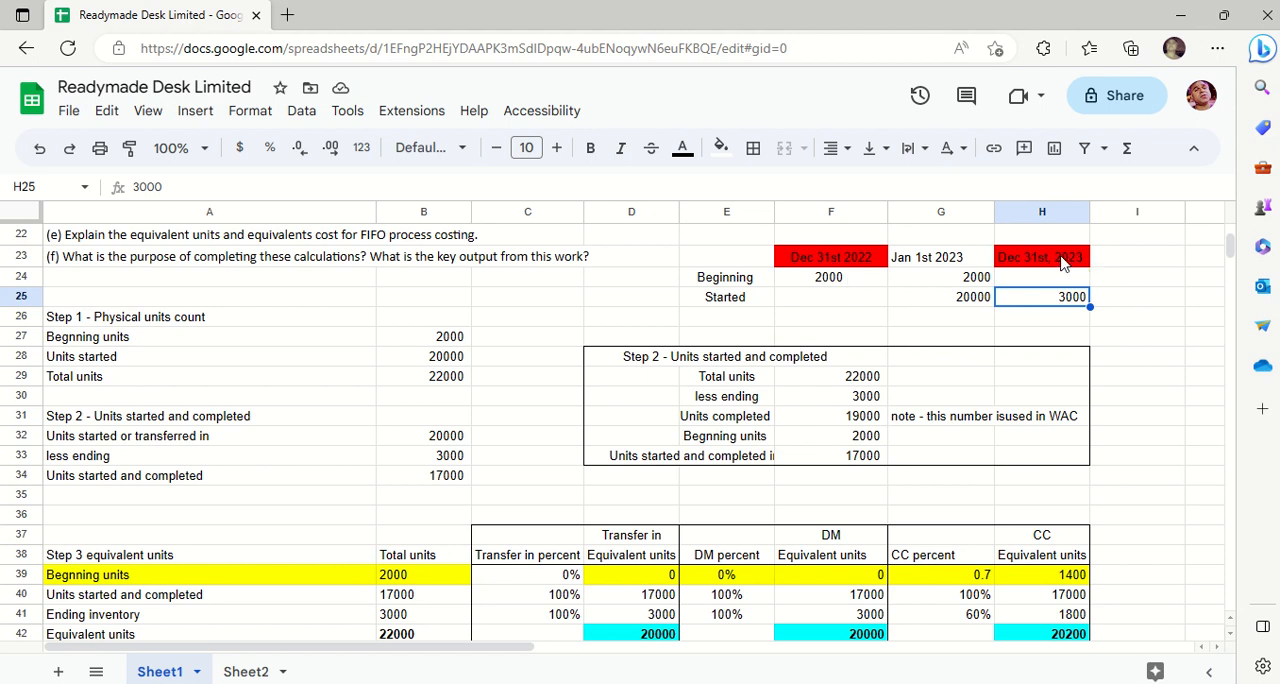
key(Right)
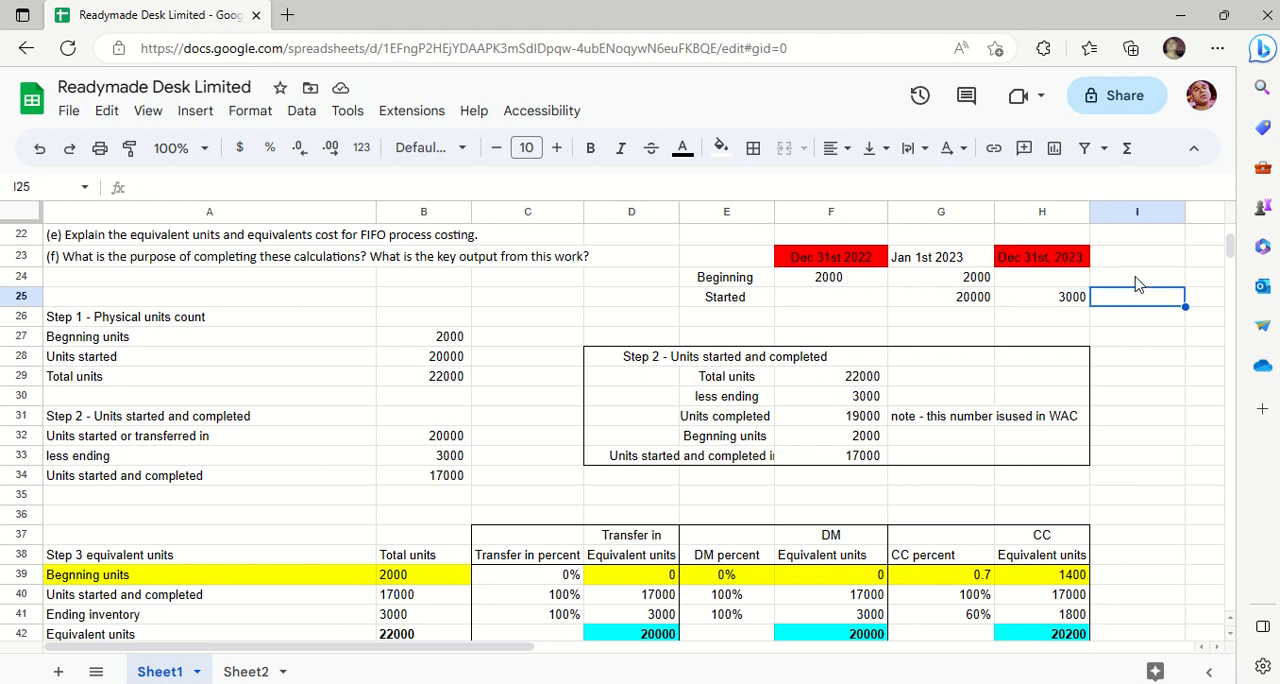
key(Up)
key(Up)
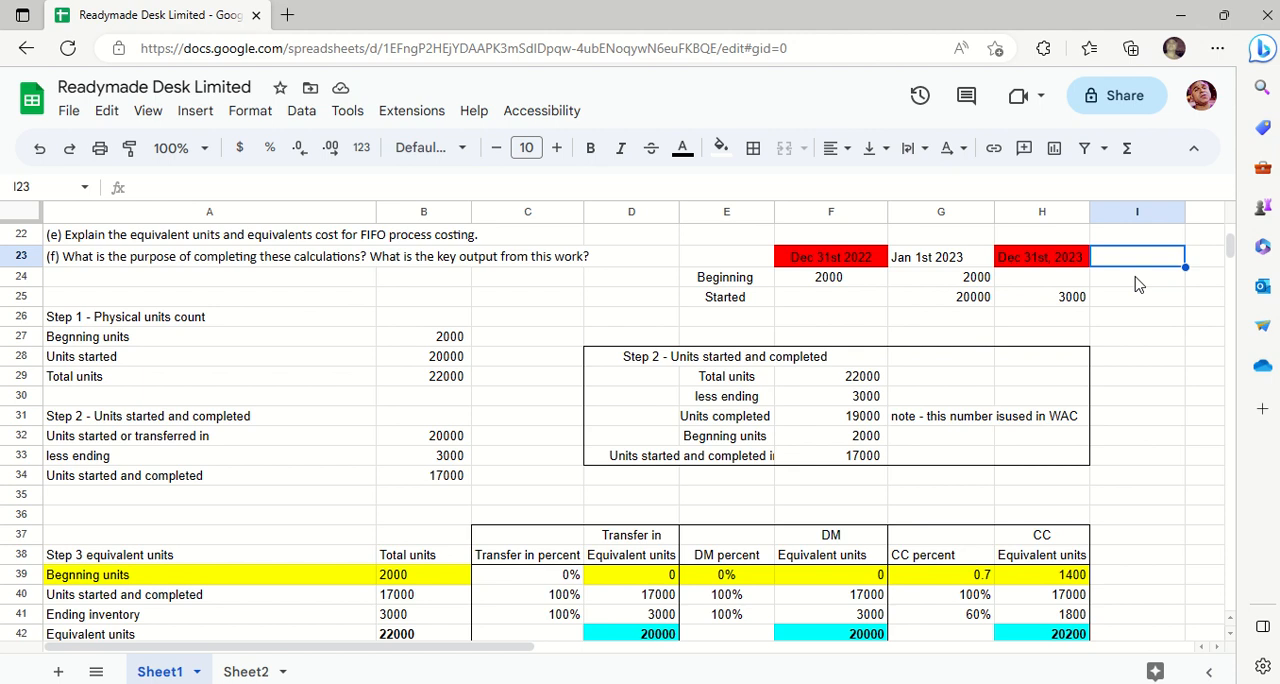
text(Jan 20)
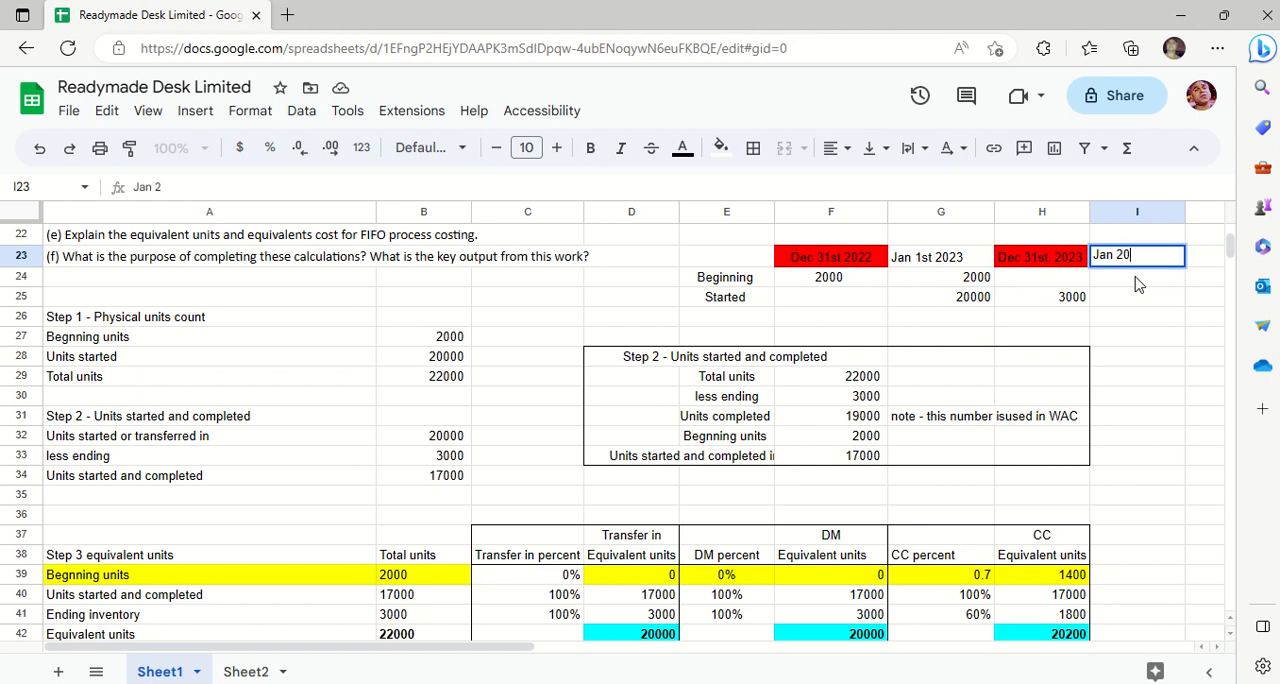
key(BackSpace)
key(BackSpace)
text(1st 2024)
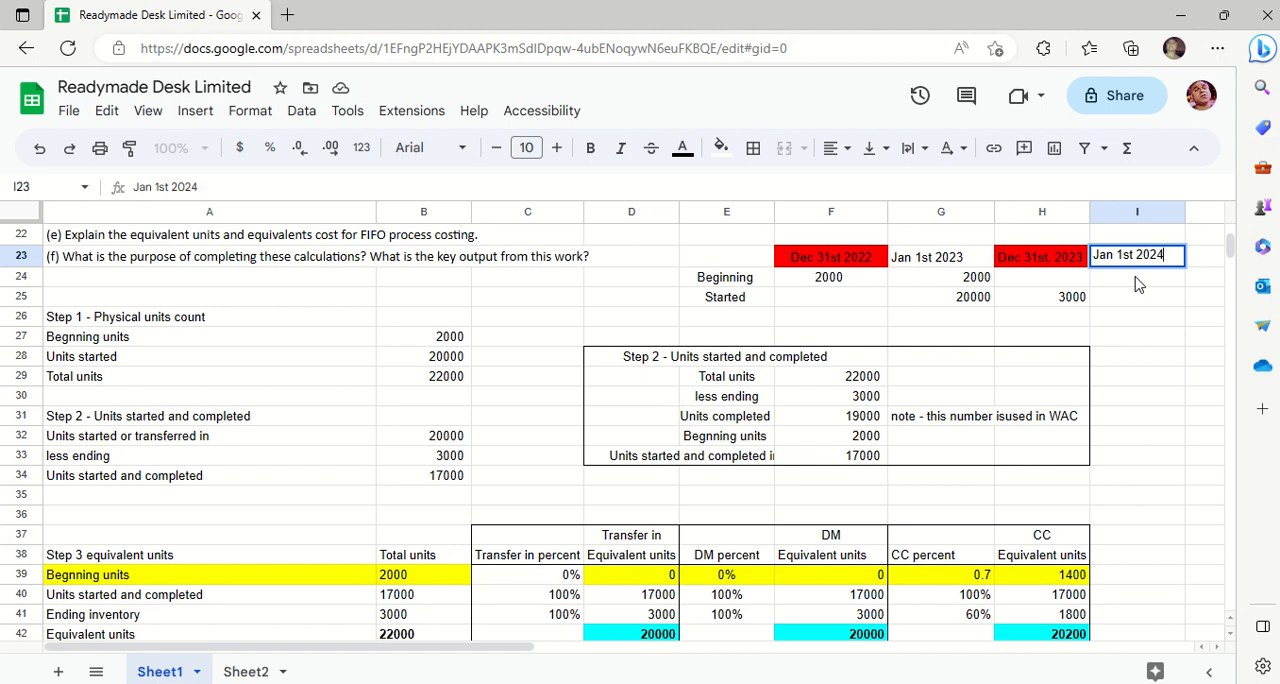
key(Return)
- Enter 3000 in I24 as the beginning units under Jan 1st 2024
key(Down)
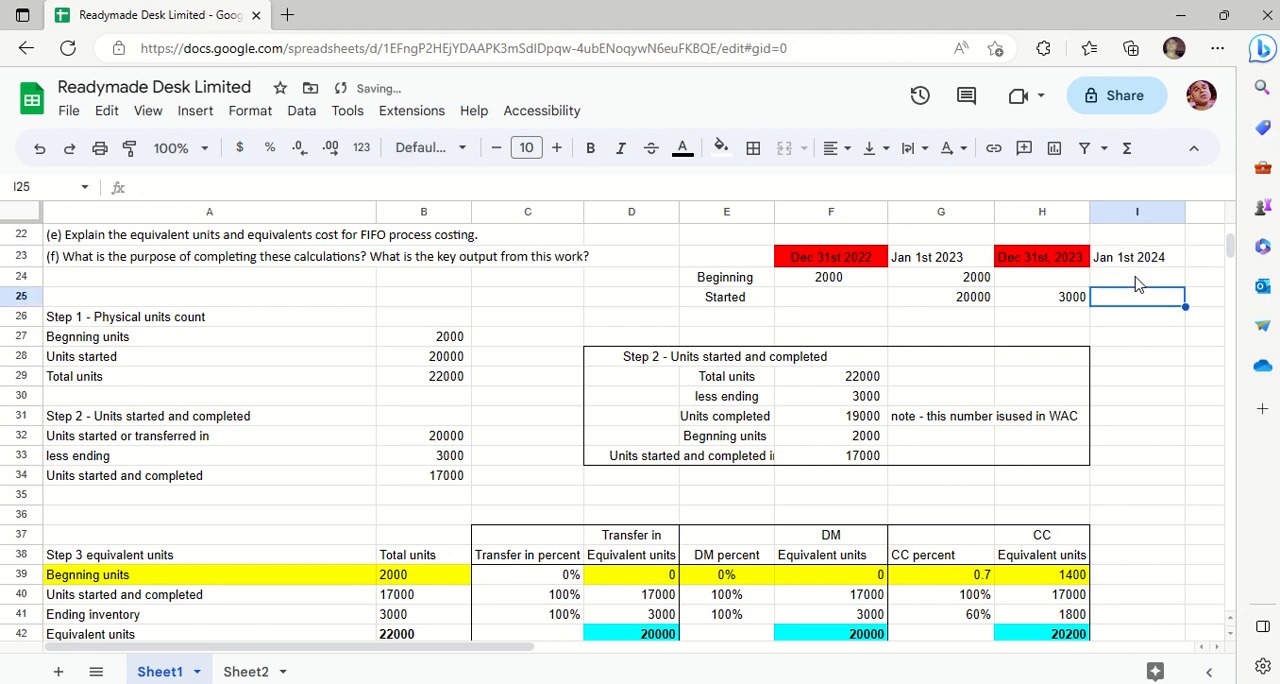
click(1136, 284)
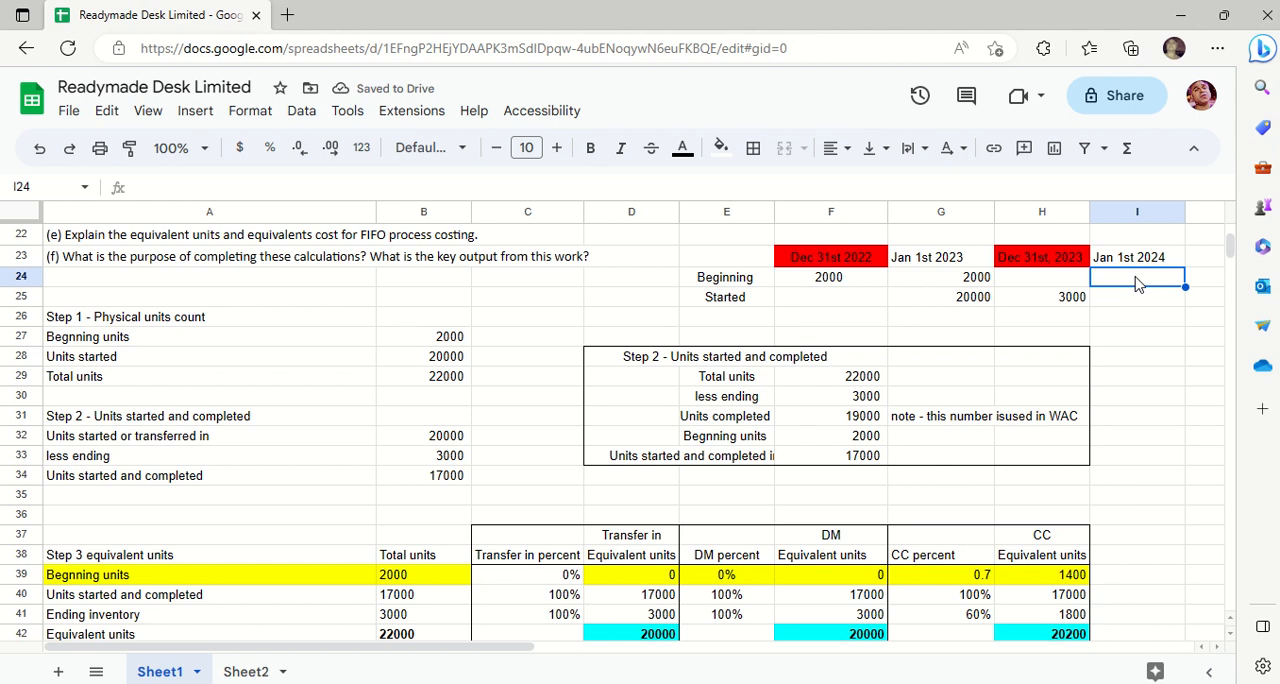
text(30000)
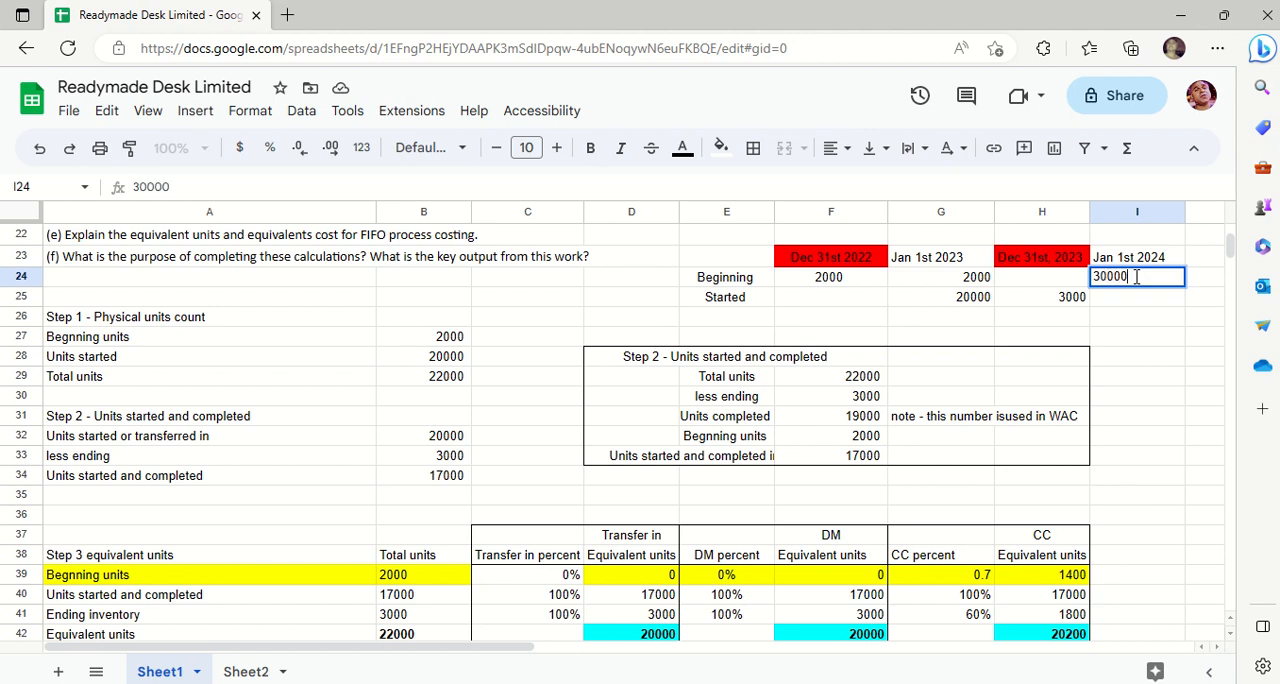
key(BackSpace)
key(Return)
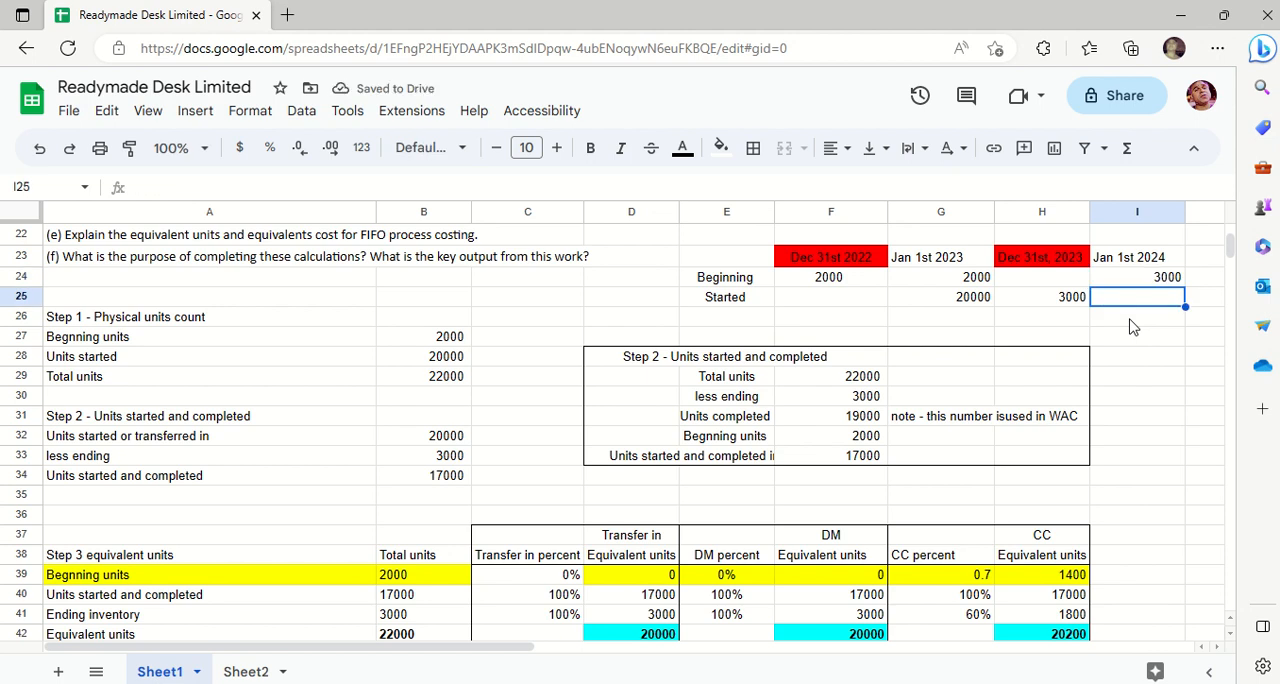
- Review the dated illustration of beginning and started units across E23:I25
key(Up)
key(Down)
key(Up)
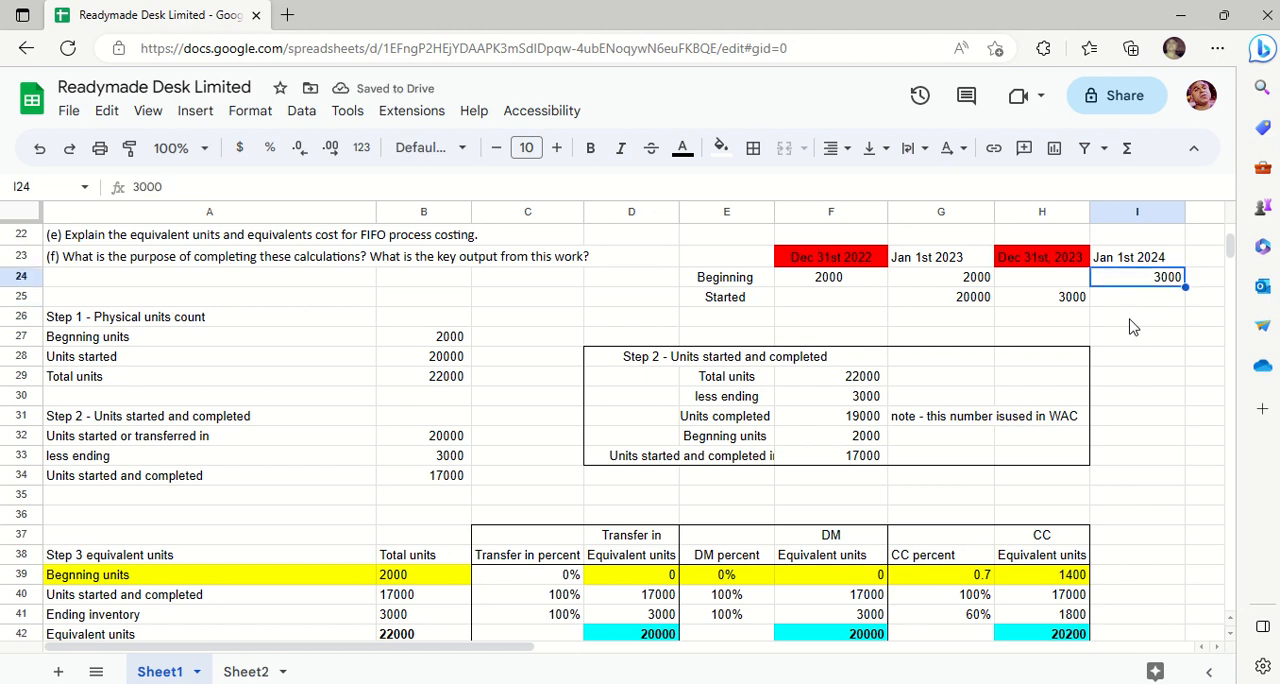
key(Down)
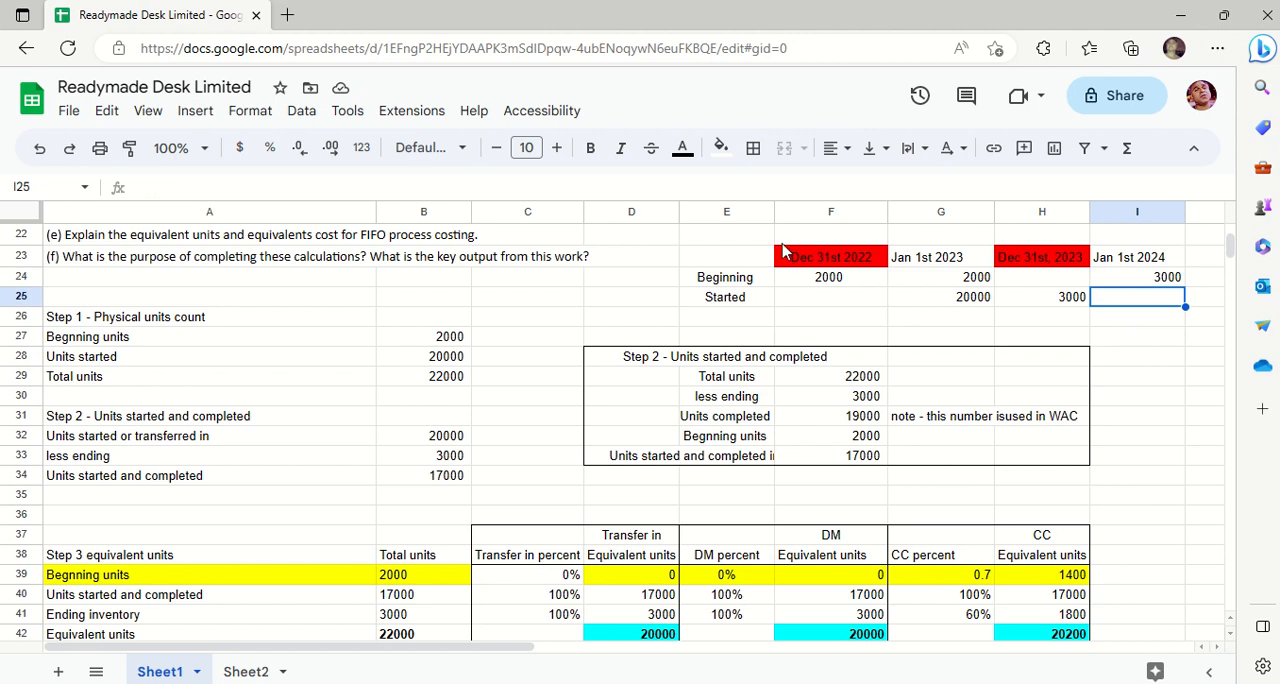
drag(745, 250, 860, 280)
shift+click(1146, 300)
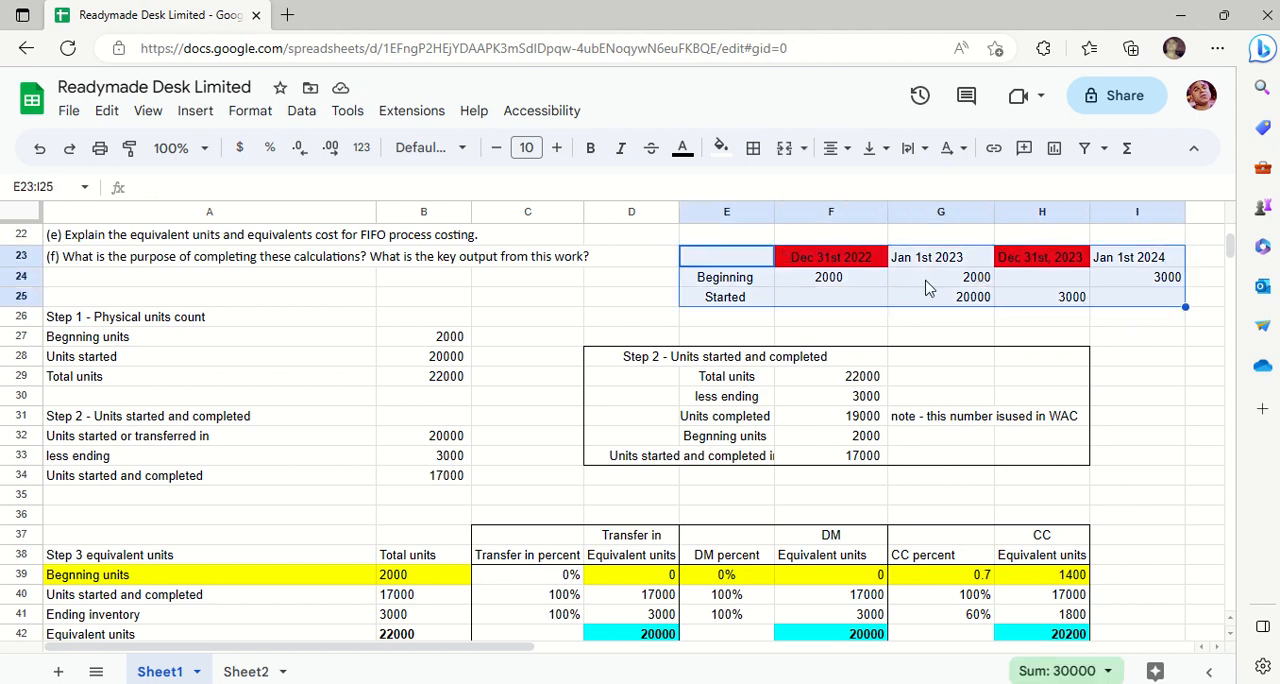
click(626, 305)
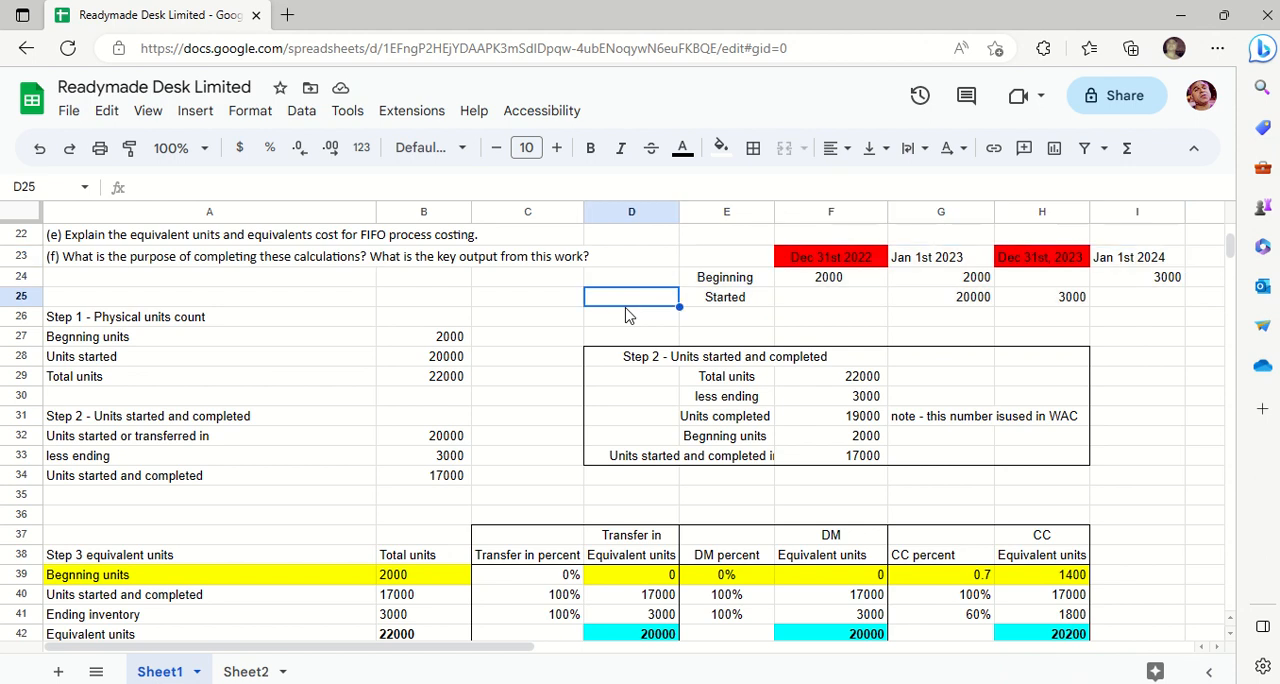
- Examine the Step 1 physical units count, checking beginning units, units started and total units in A26:B29
key(Left)
key(Left)
key(Down)
key(Down)
key(Down)
key(Down)
key(Down)
key(Down)
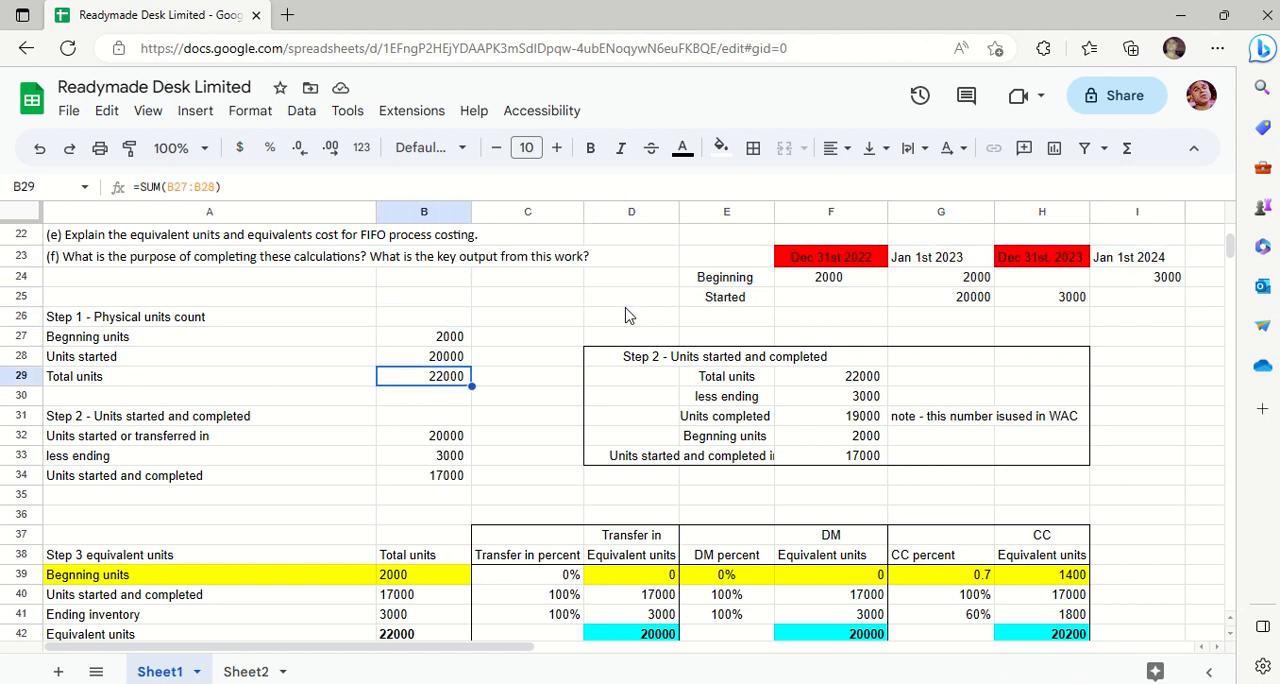
key(Down)
key(Up)
key(Up)
key(Up)
key(Up)
key(Up)
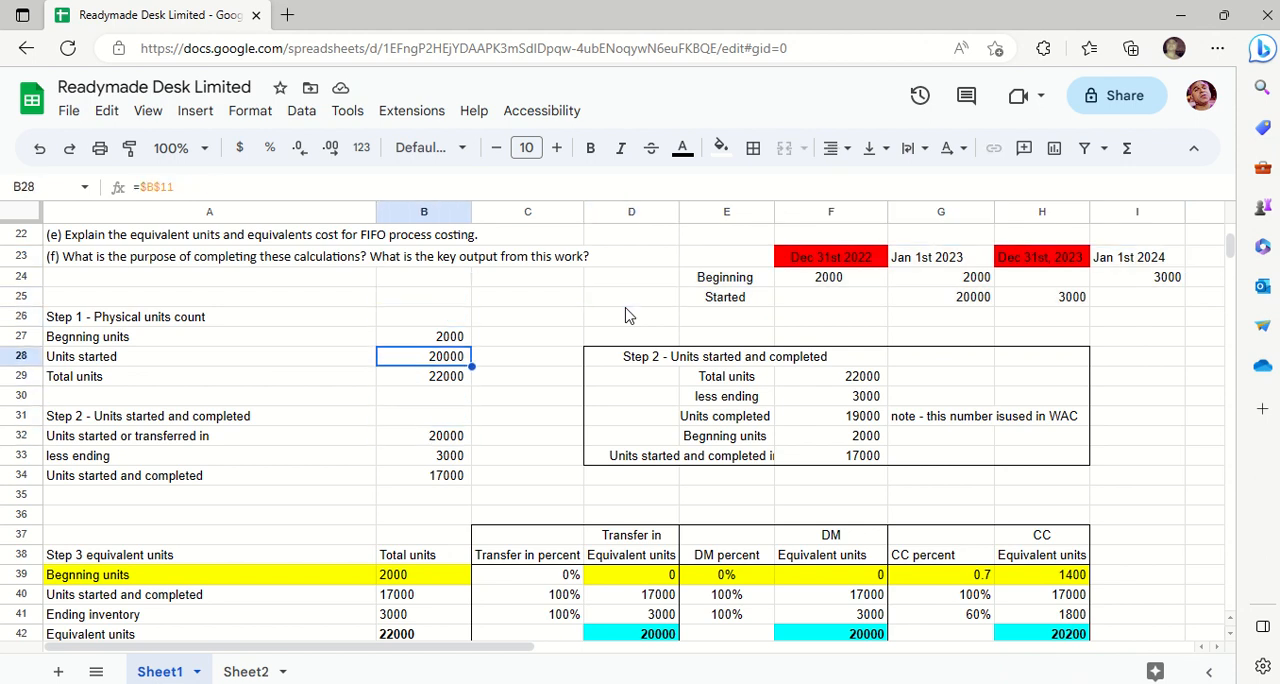
key(Left)
key(Up)
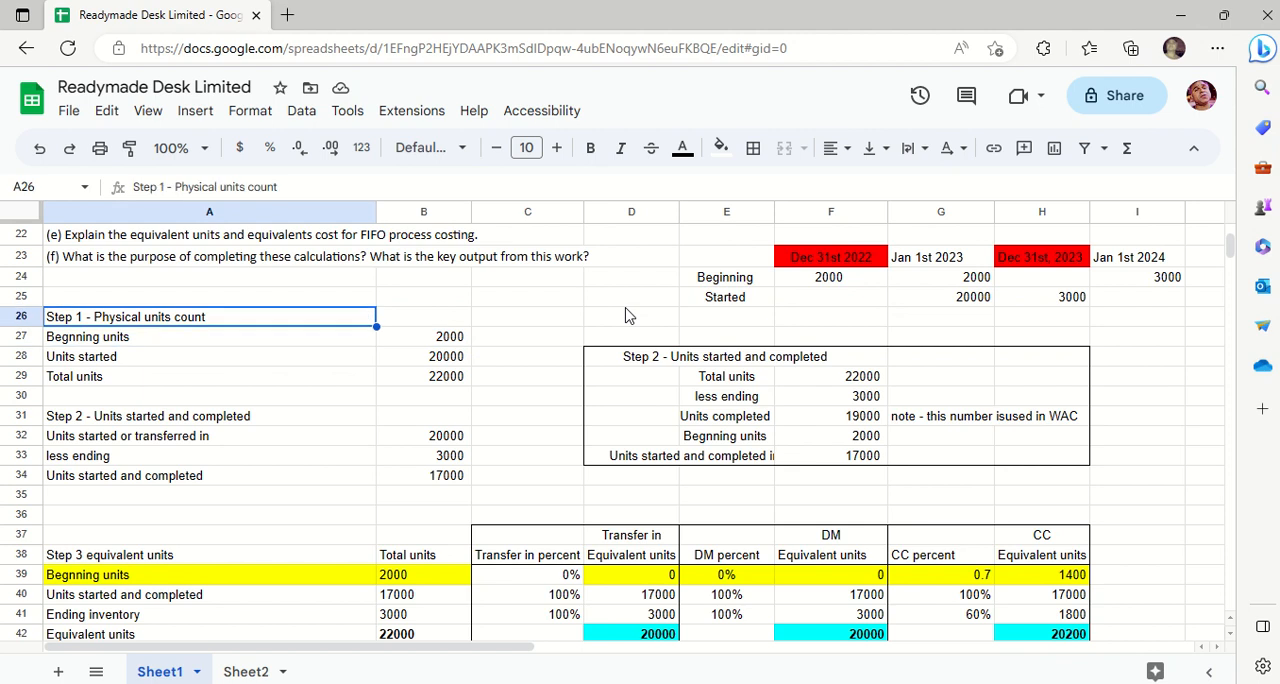
key(Down)
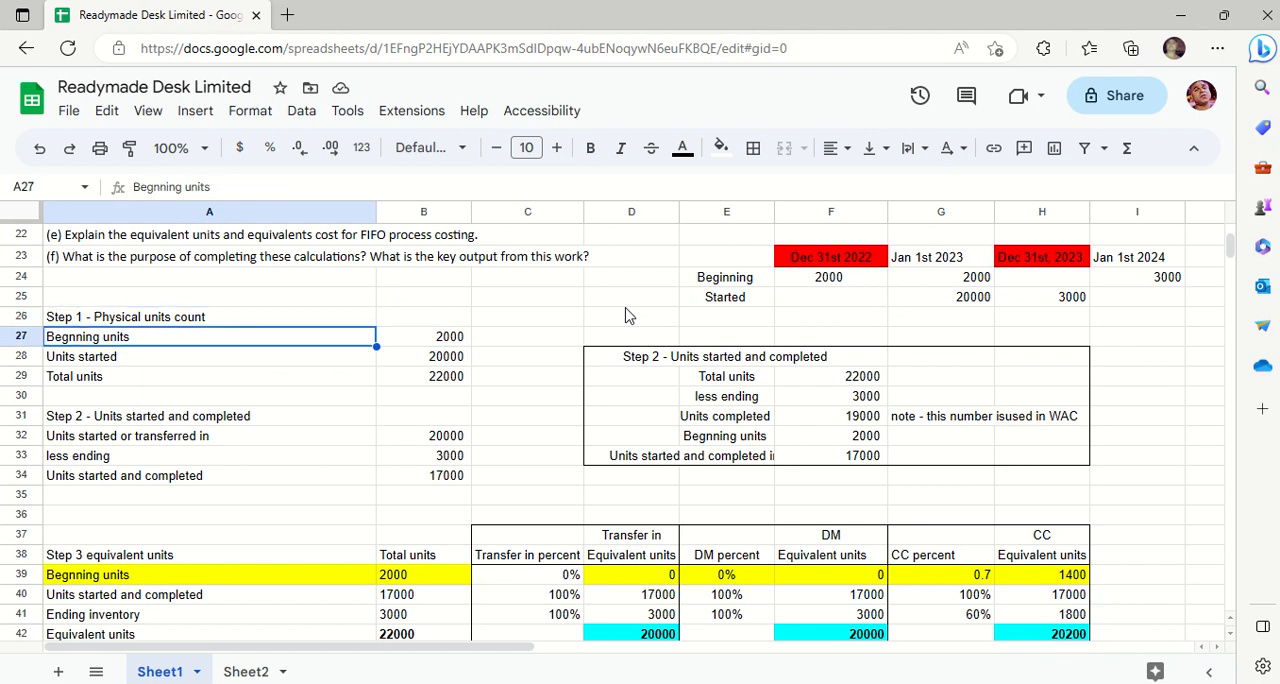
key(Right)
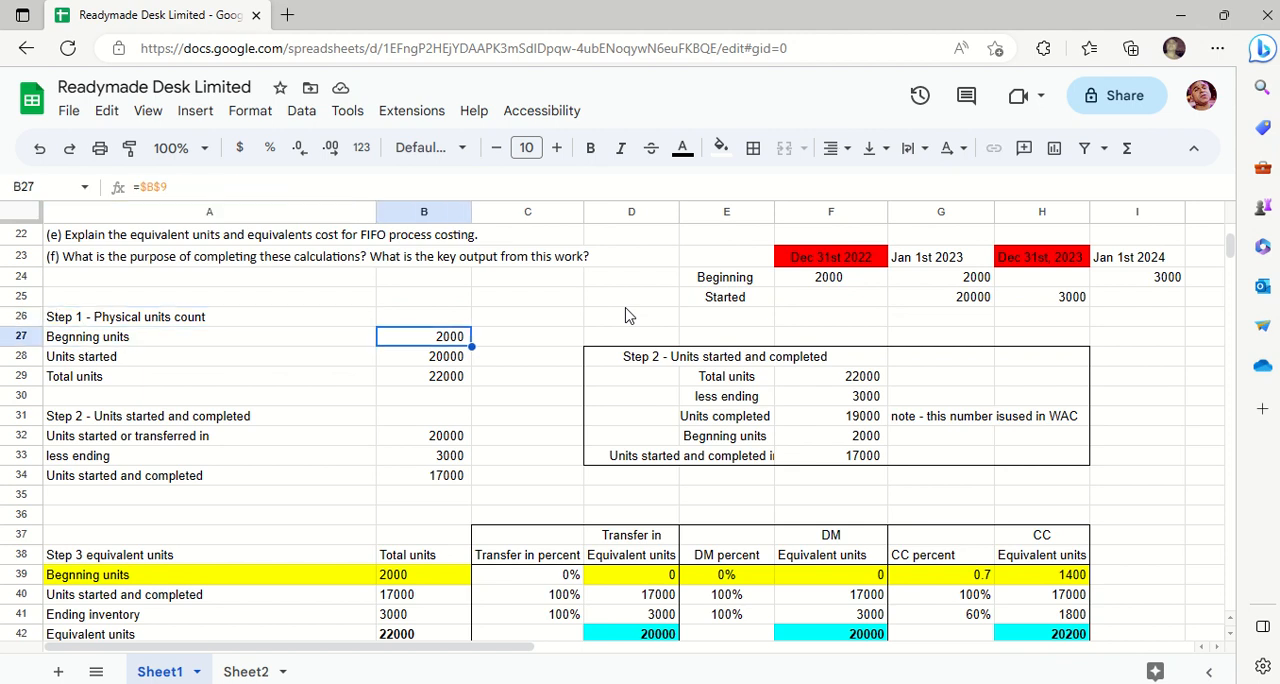
key(Down)
key(Left)
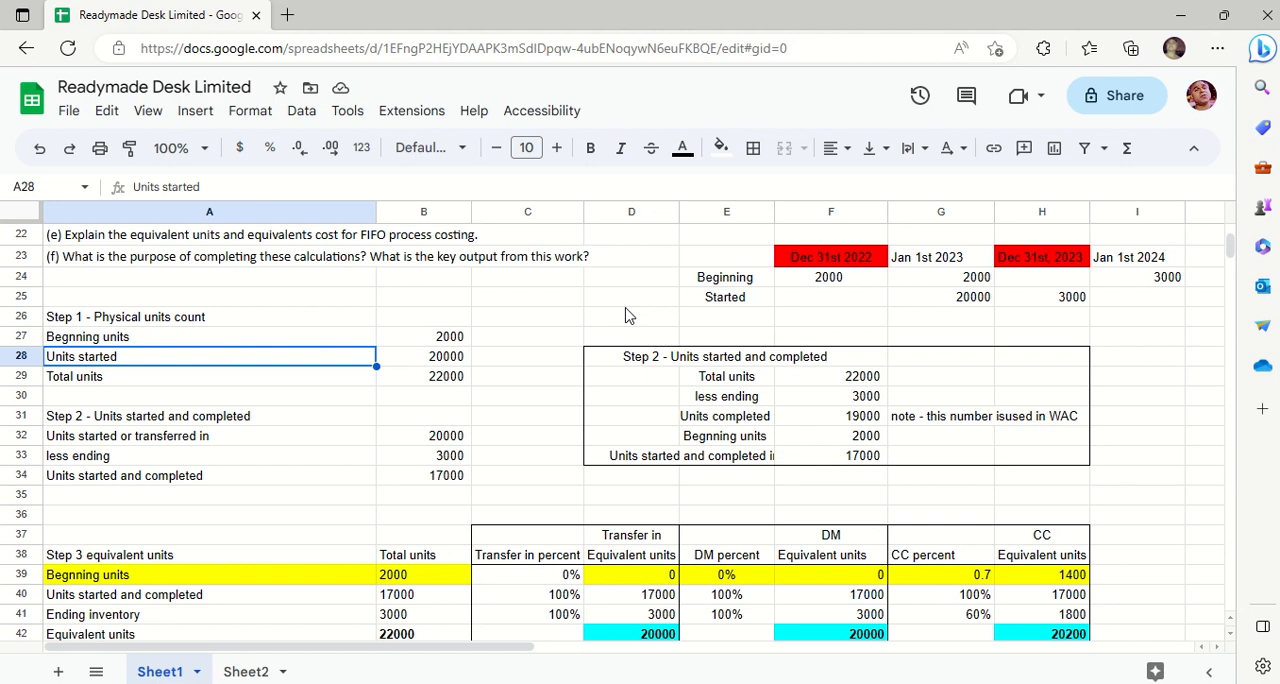
key(Right)
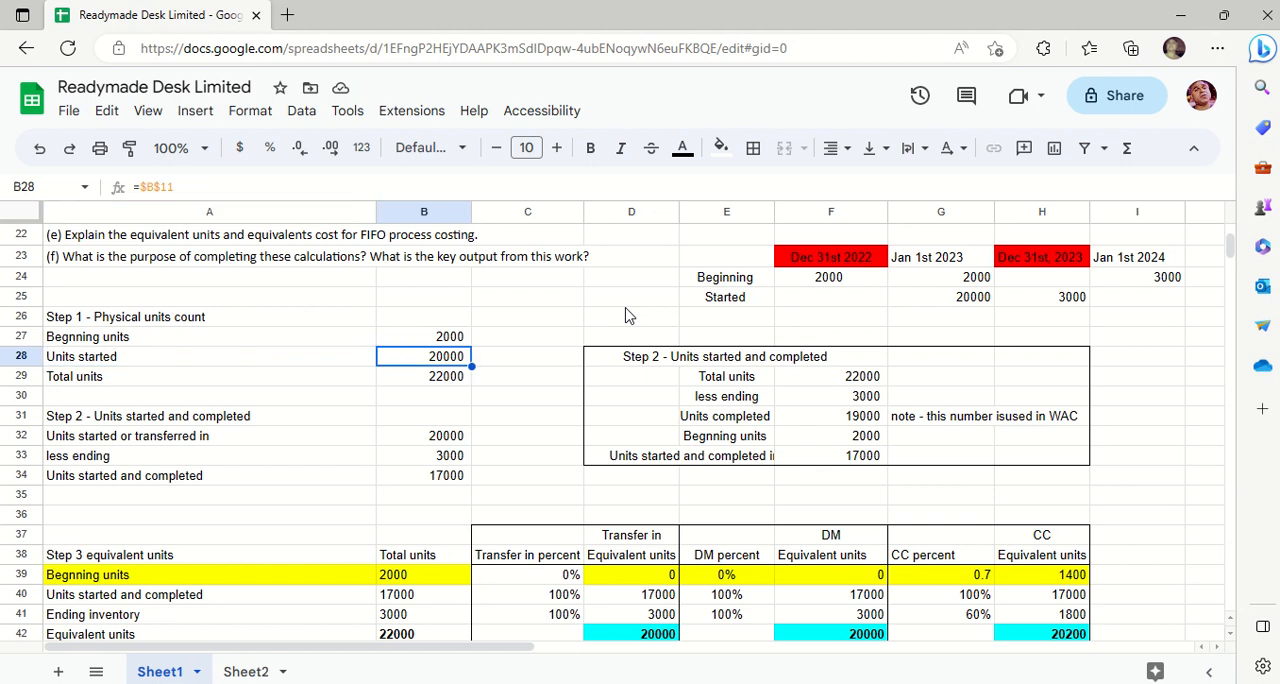
drag(457, 338, 458, 382)
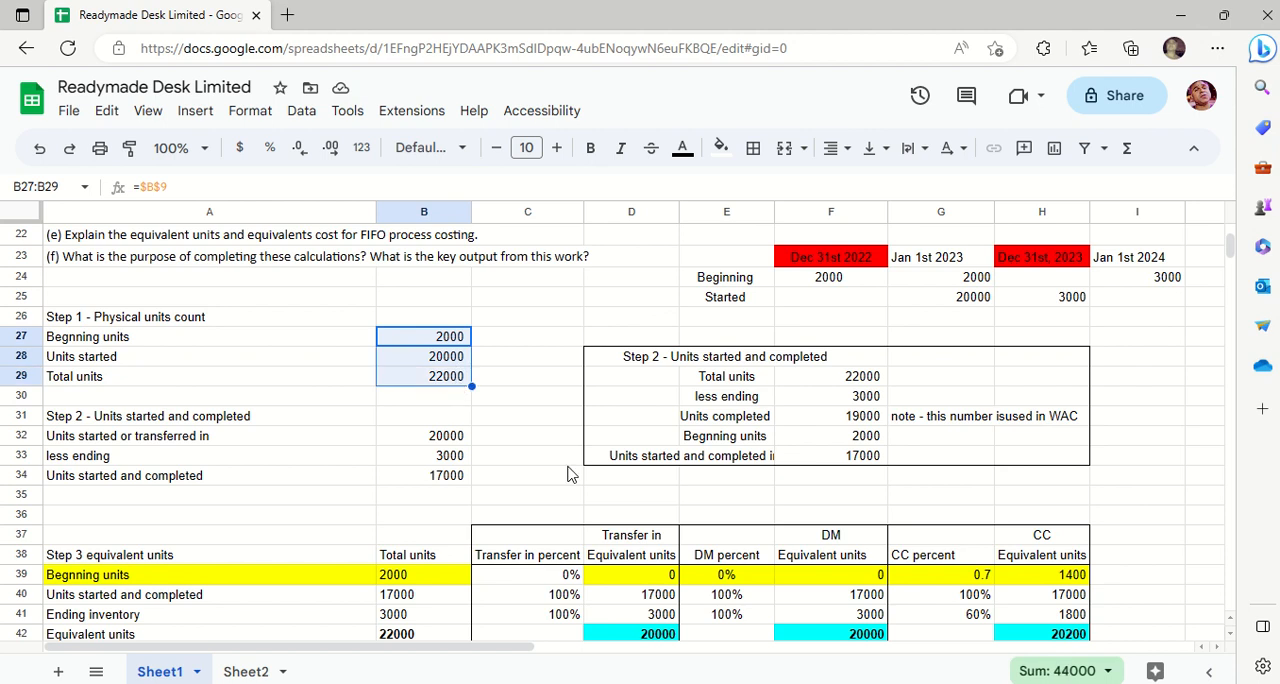
- Highlight the Step 2 units started and completed block in A31:B34 with a yellow fill
click(507, 457)
key(Down)
key(Down)
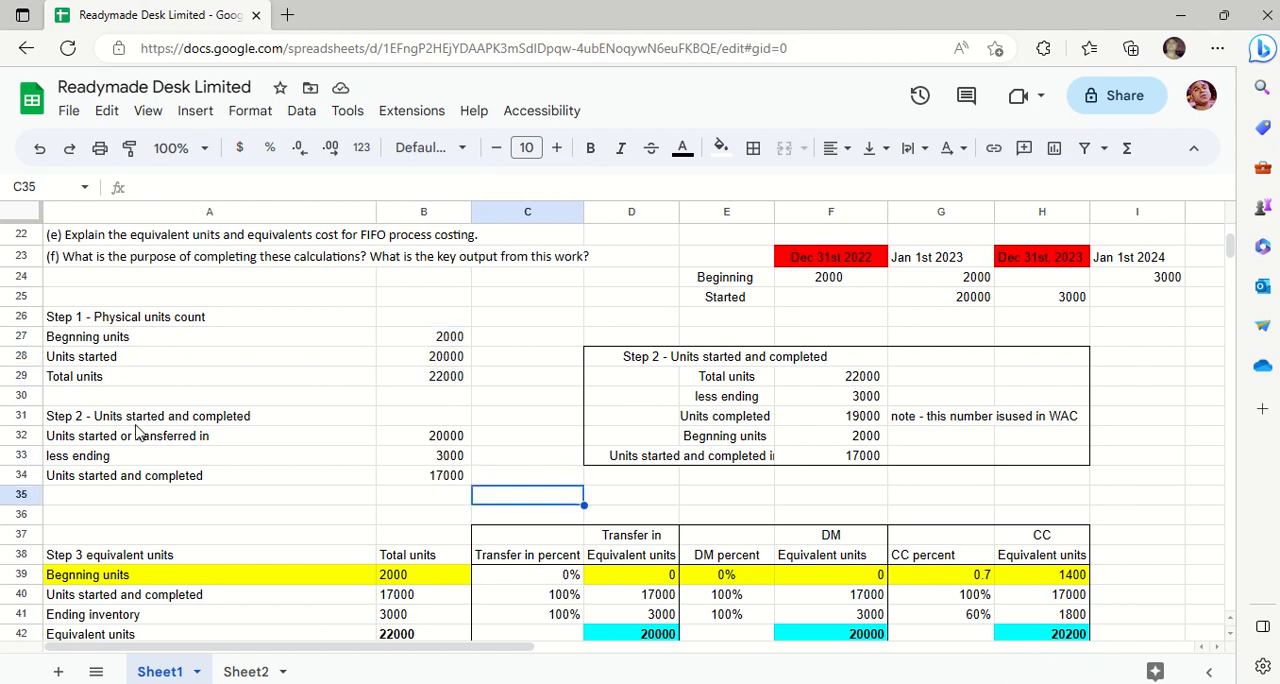
drag(106, 419, 286, 478)
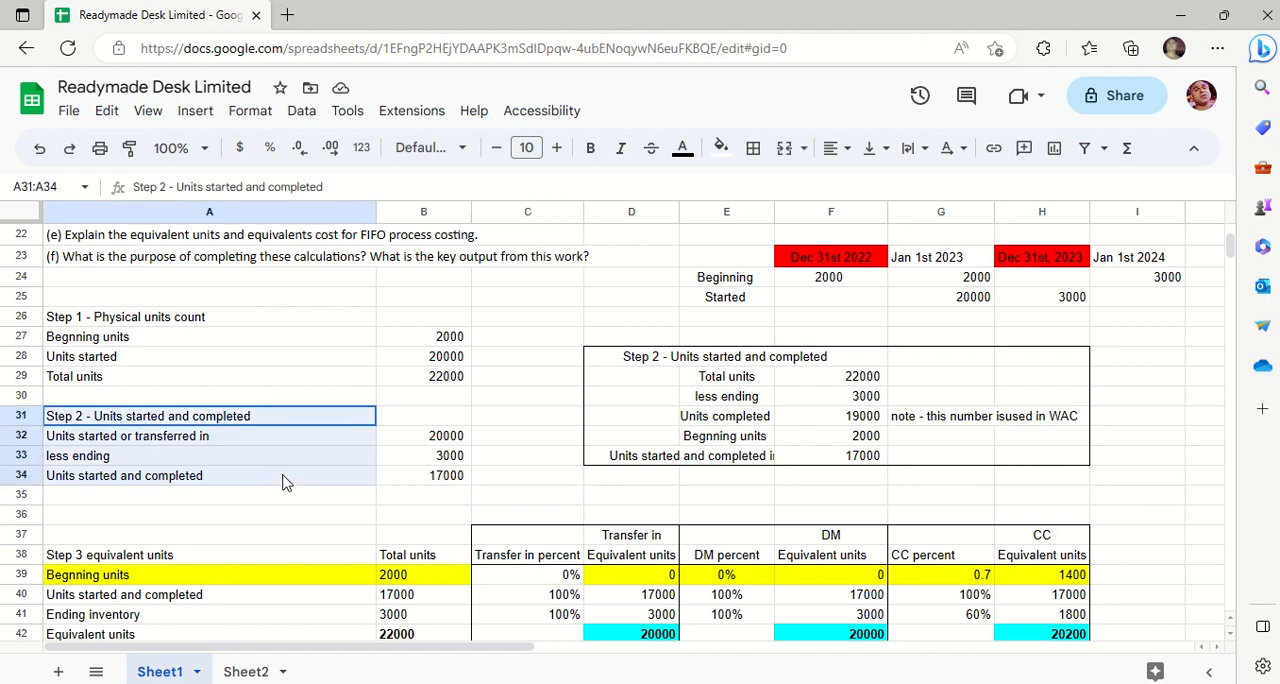
drag(393, 501, 428, 477)
click(720, 148)
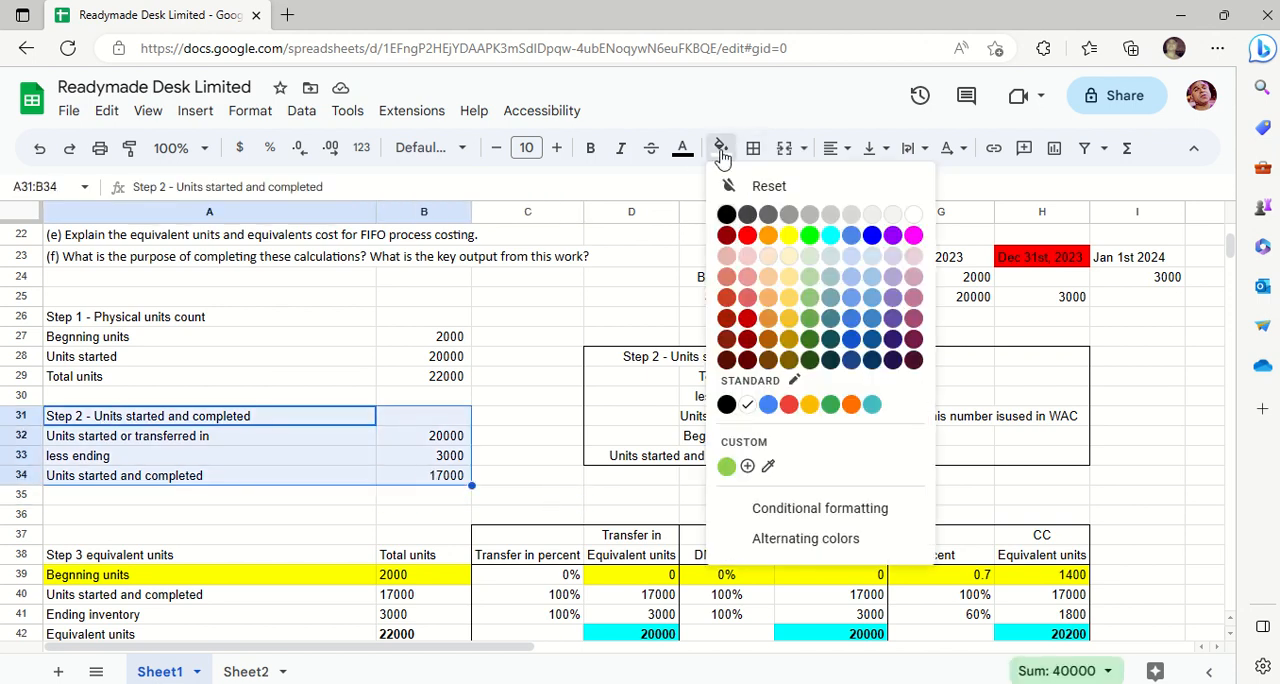
click(789, 240)
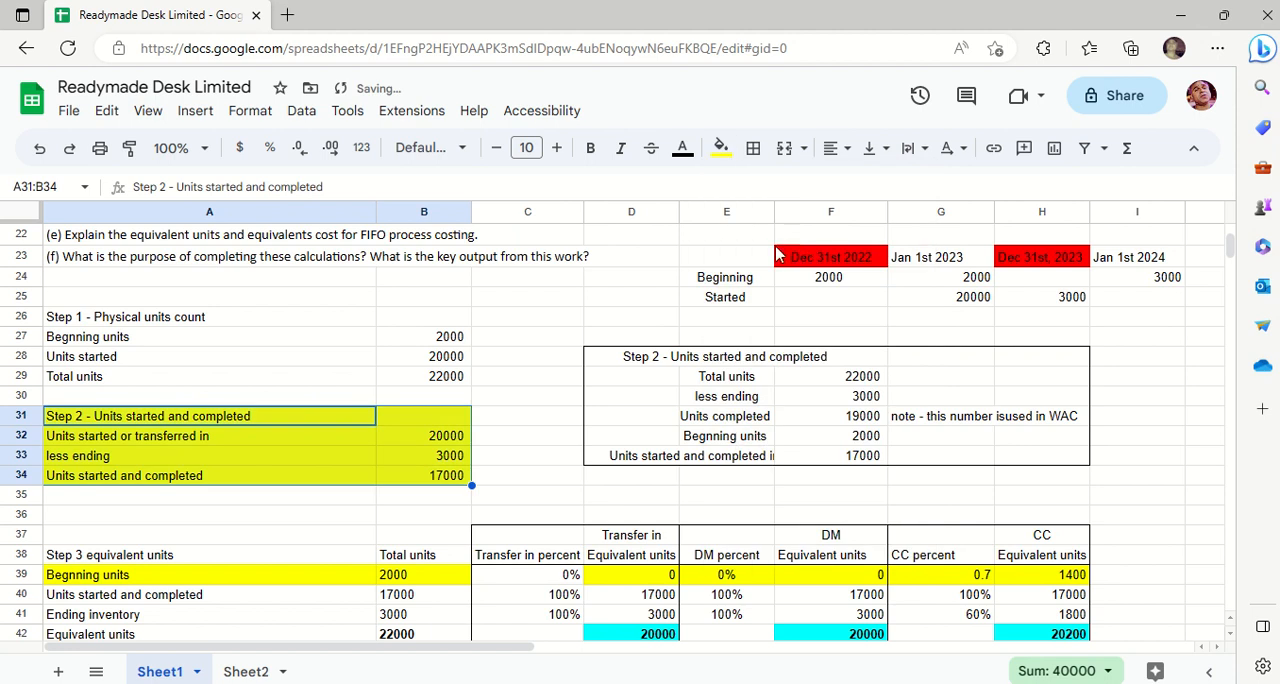
- Change the fill of the Step 2 units started and completed block in A31:B34 to magenta
click(722, 150)
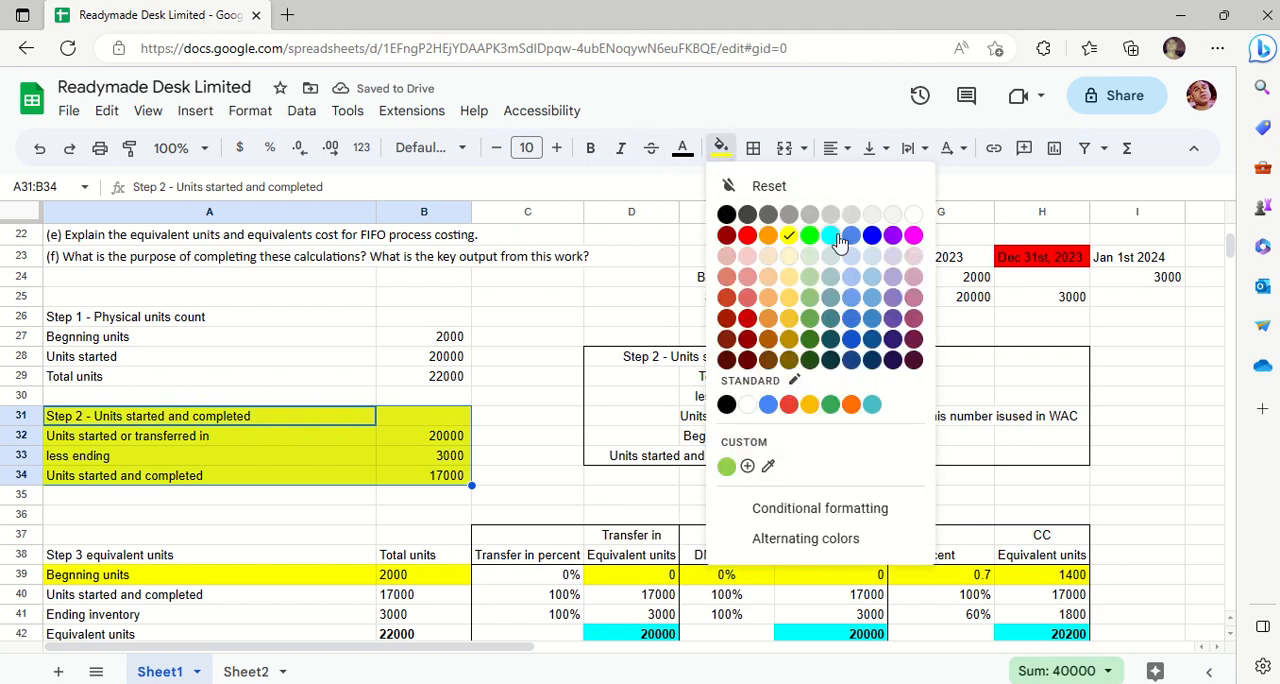
click(913, 236)
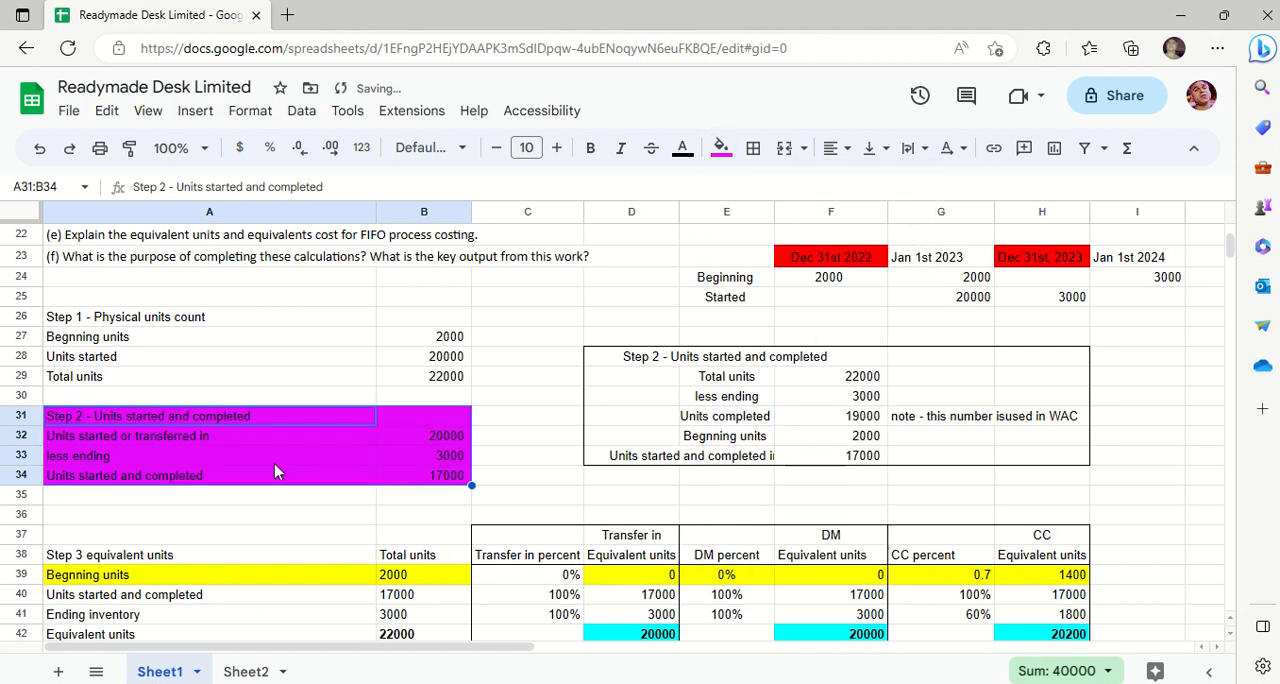
click(340, 377)
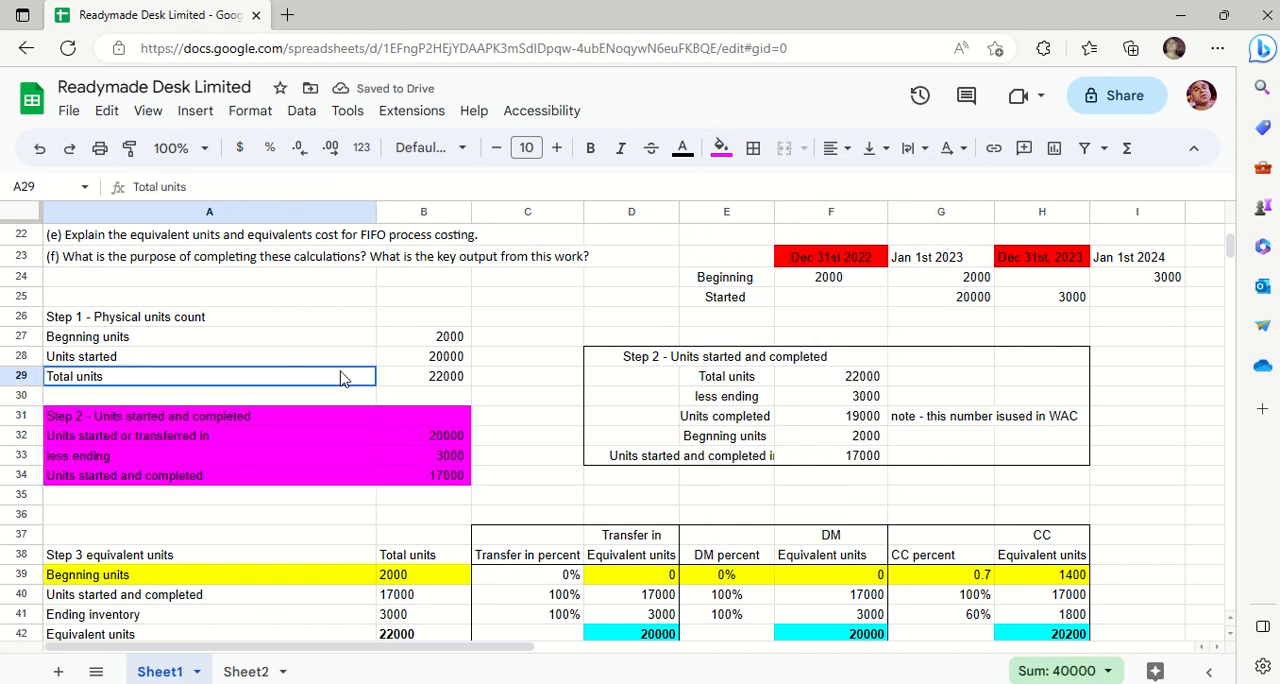
- Review the Step 2 rows for units started or transferred in and less ending, with their formulas, in A31:B33
click(247, 422)
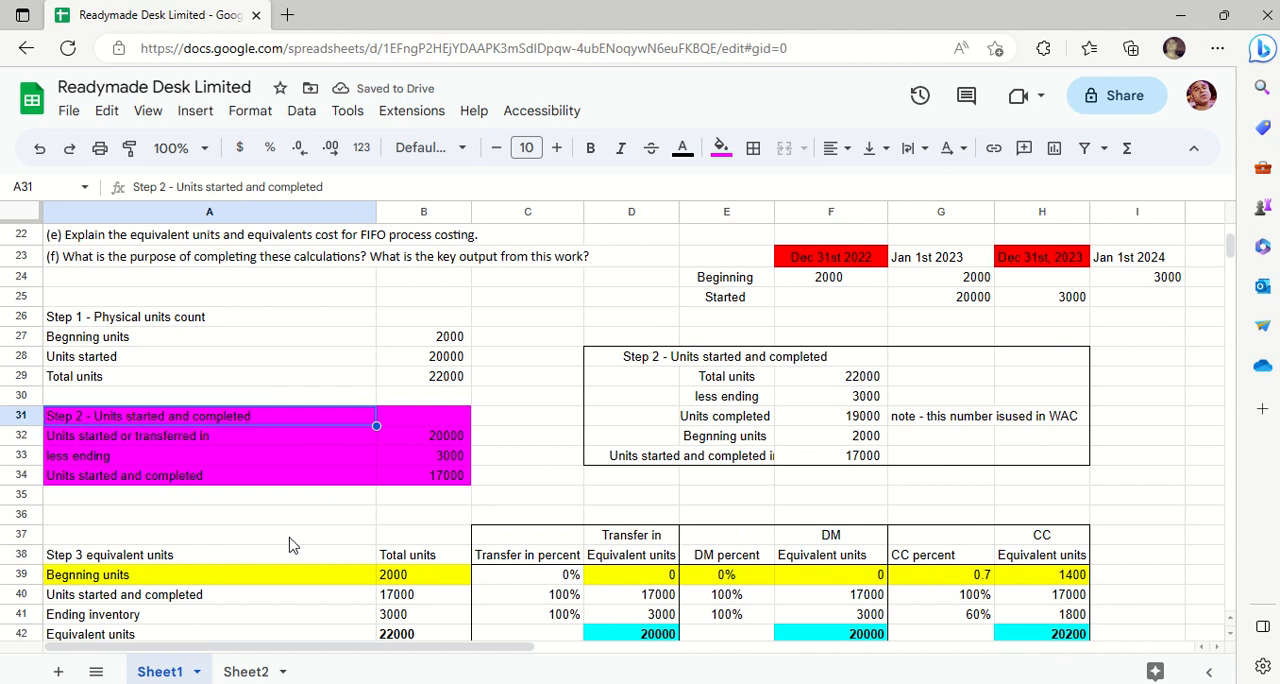
key(Down)
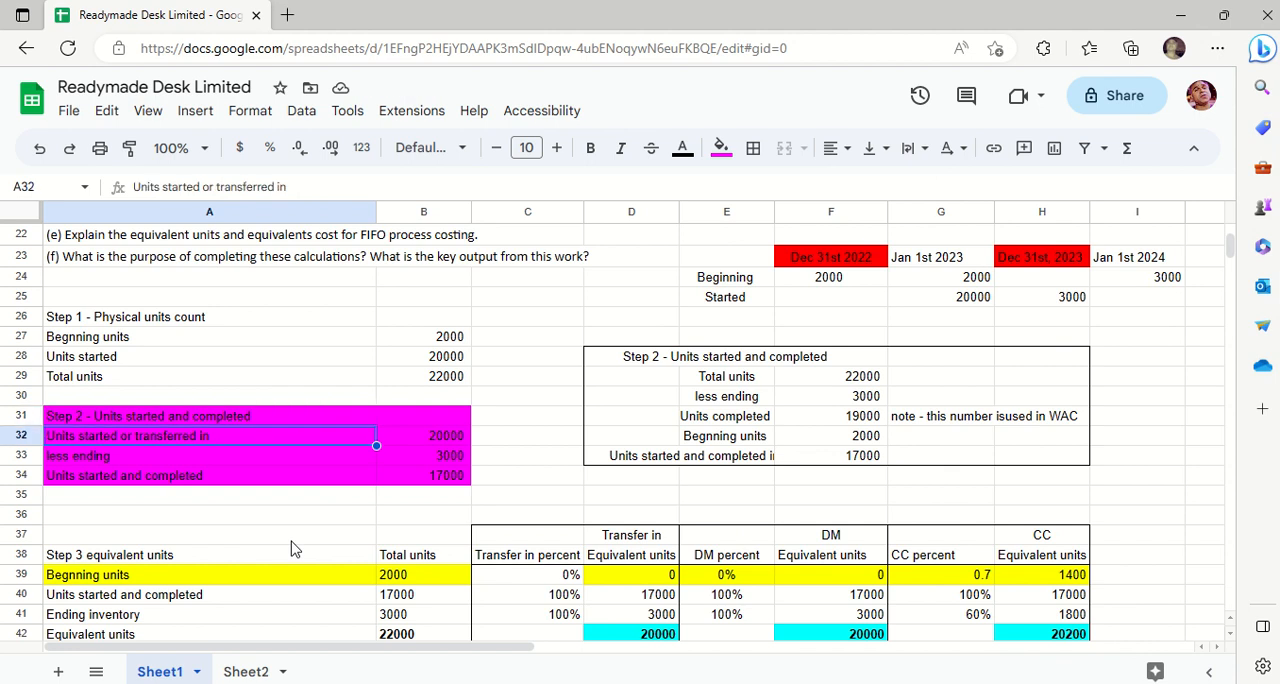
key(Right)
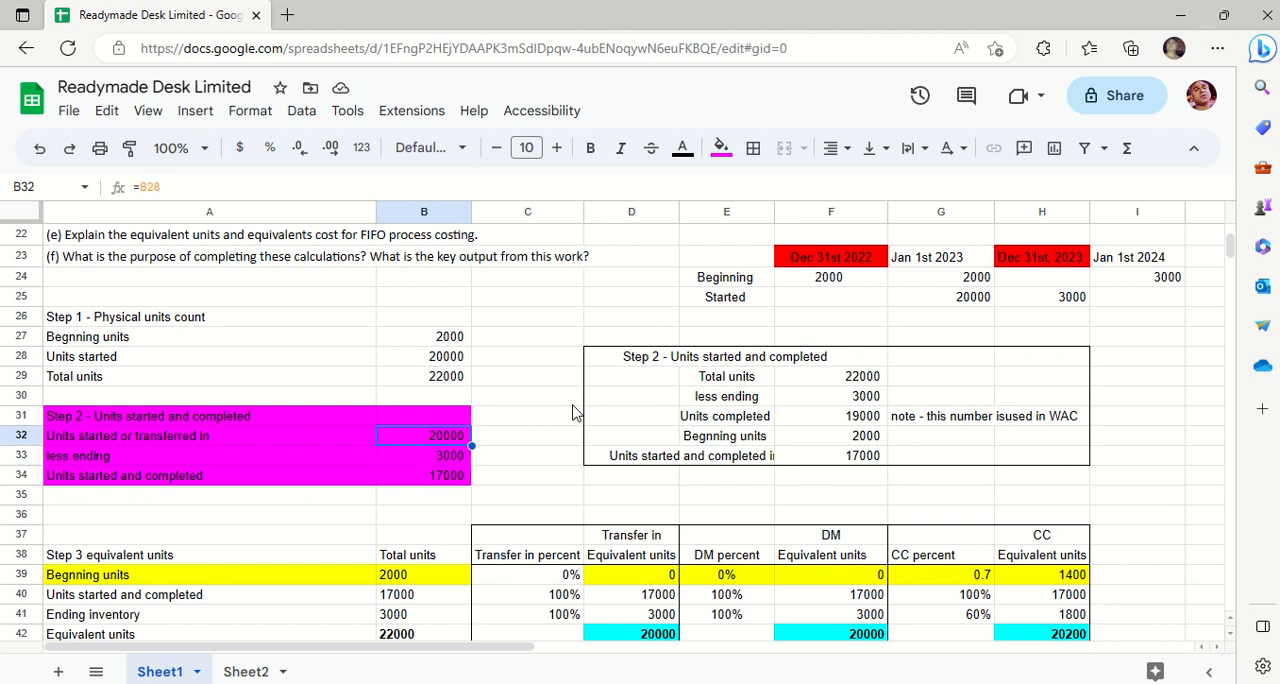
key(Down)
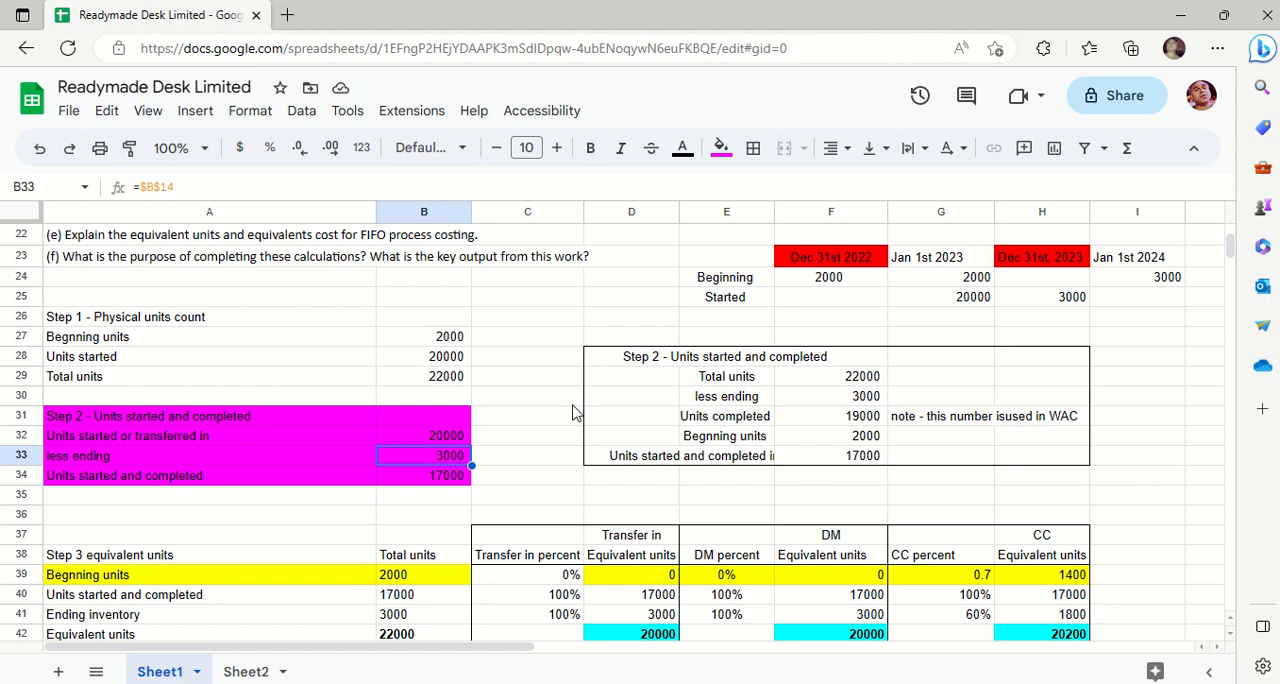
key(Left)
key(Right)
- Set the fill of the Step 2 block in A31:B34 to white and check the units started and completed formula in B34
drag(117, 420, 446, 481)
click(720, 147)
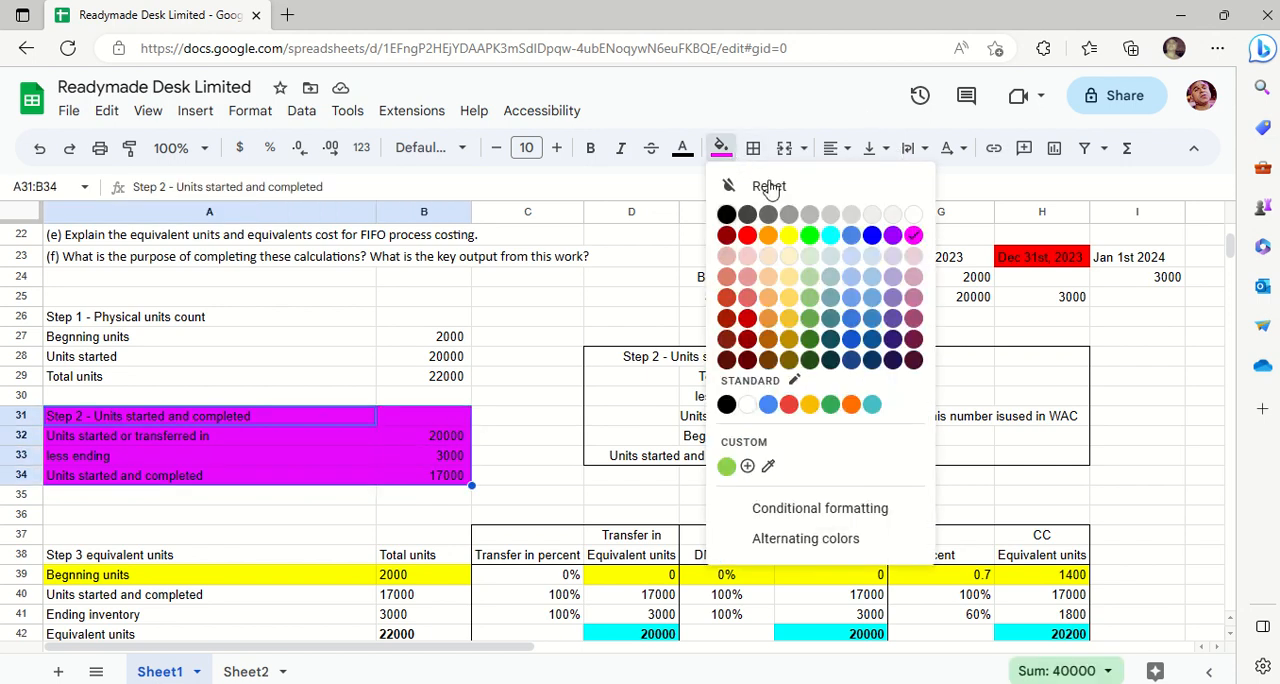
click(914, 215)
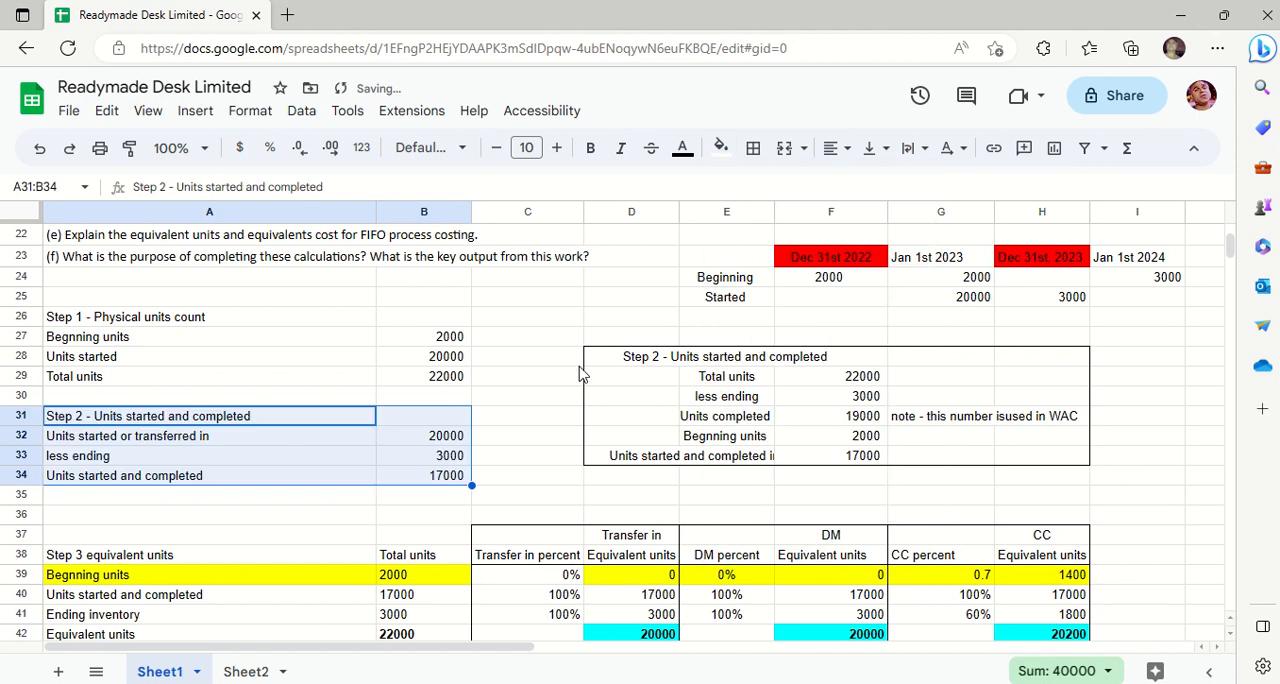
click(527, 358)
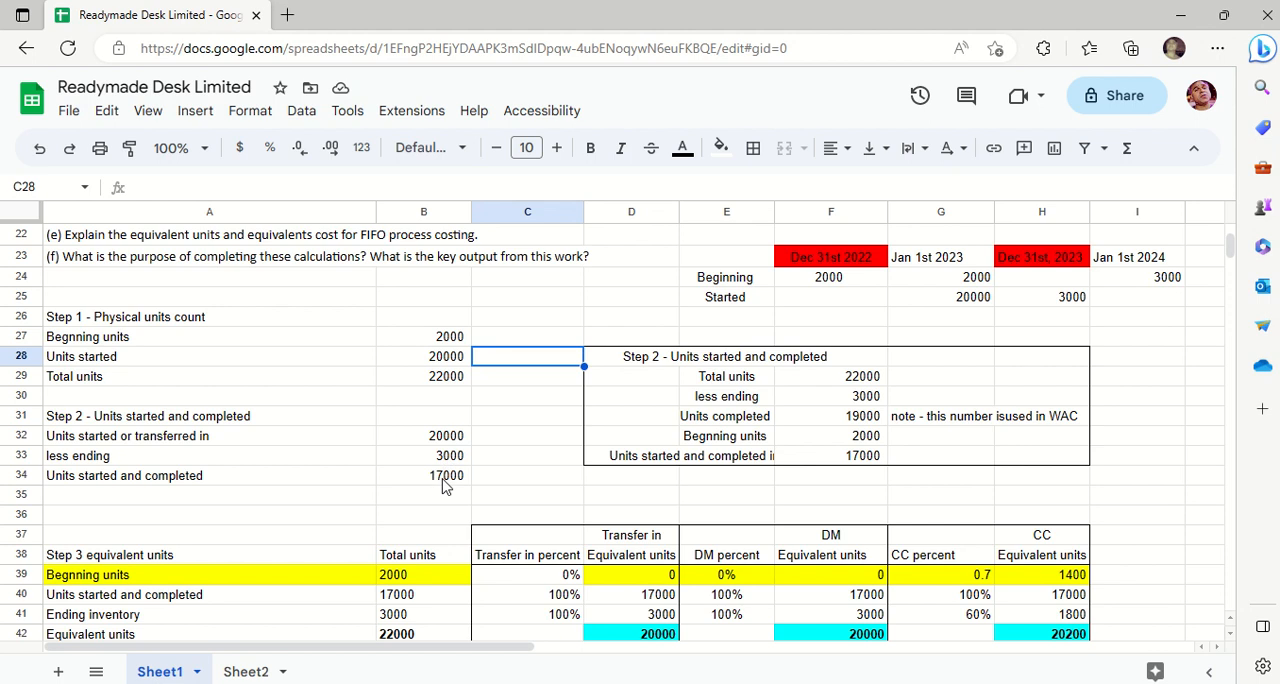
click(446, 477)
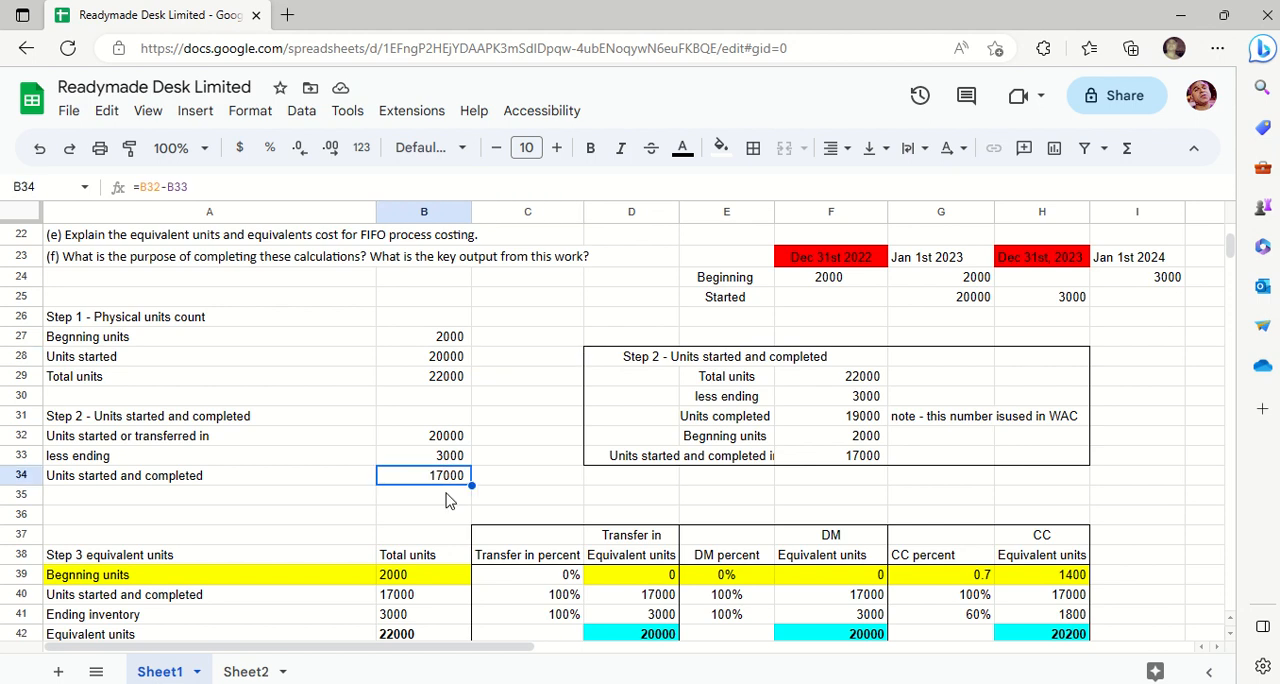
key(Left)
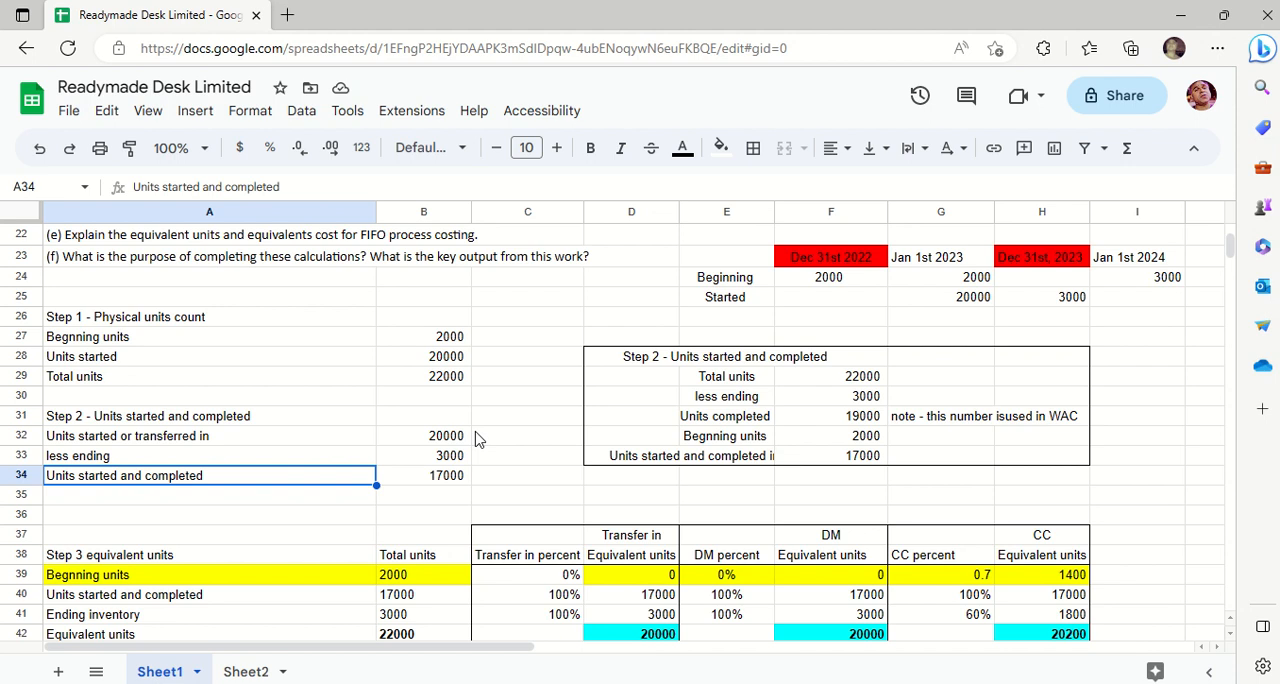
- Highlight the alternative Step 2 calculation in D28:H33 with an orange fill for explanation, and undo the fill
click(716, 362)
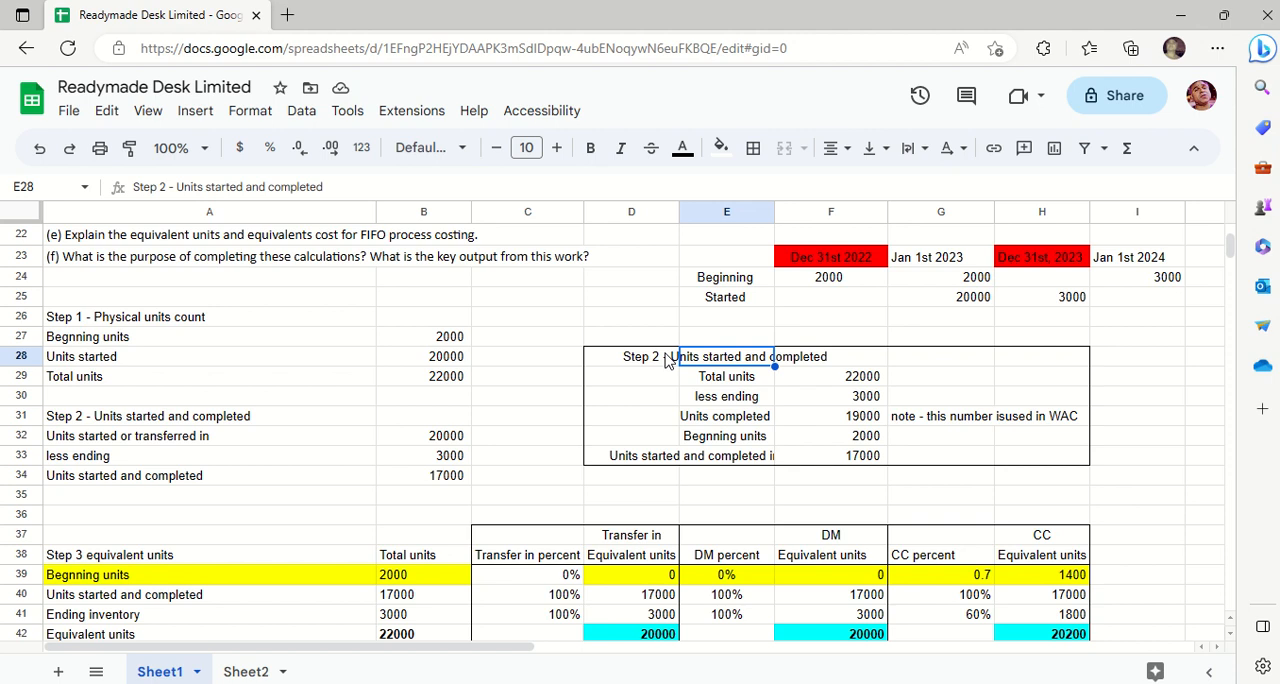
click(668, 360)
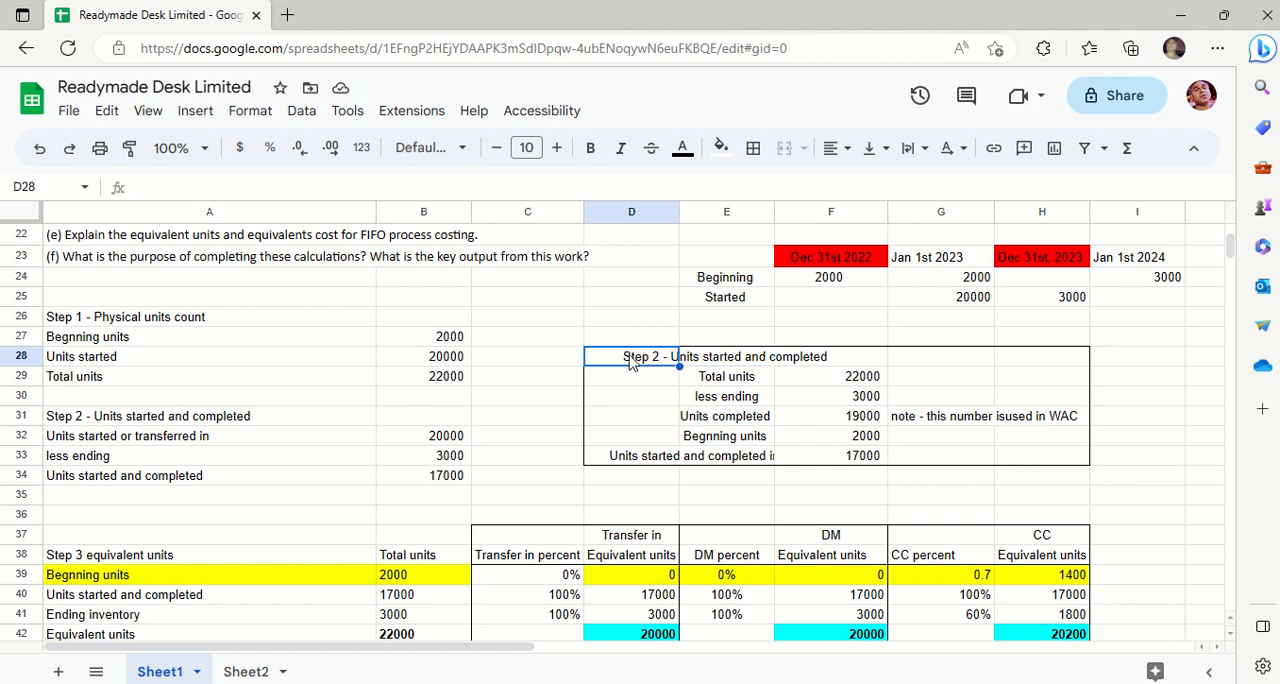
drag(630, 362, 1045, 462)
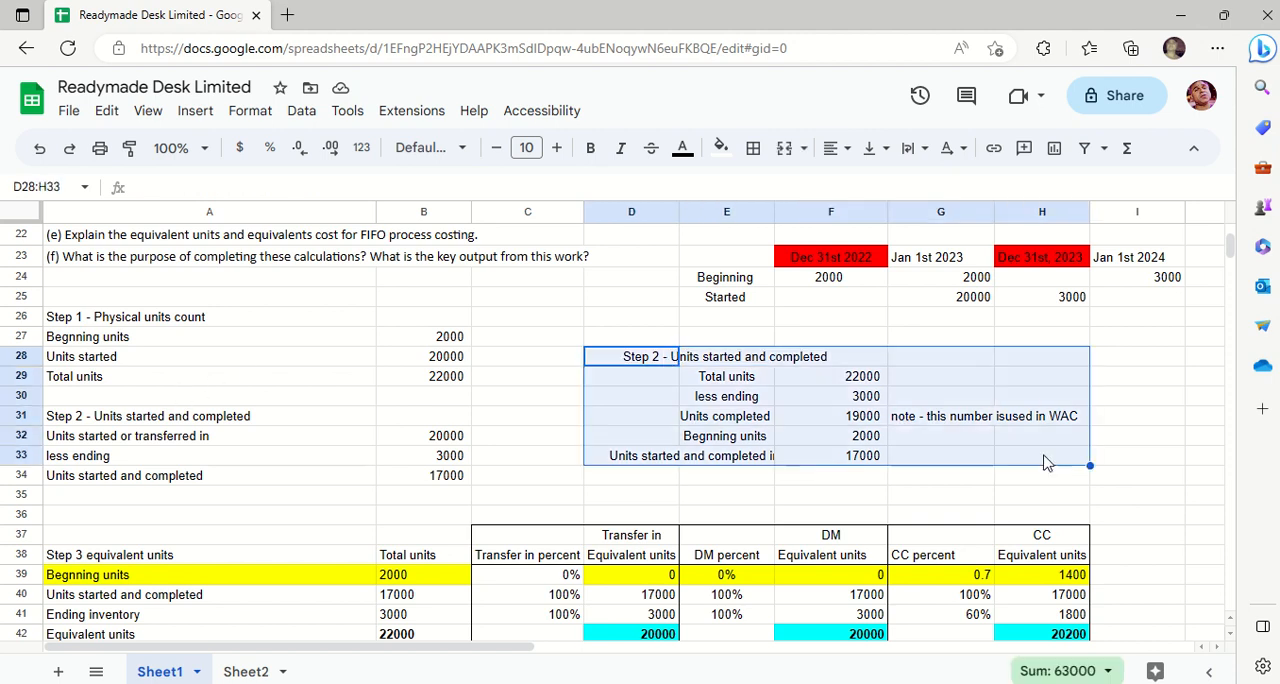
click(721, 150)
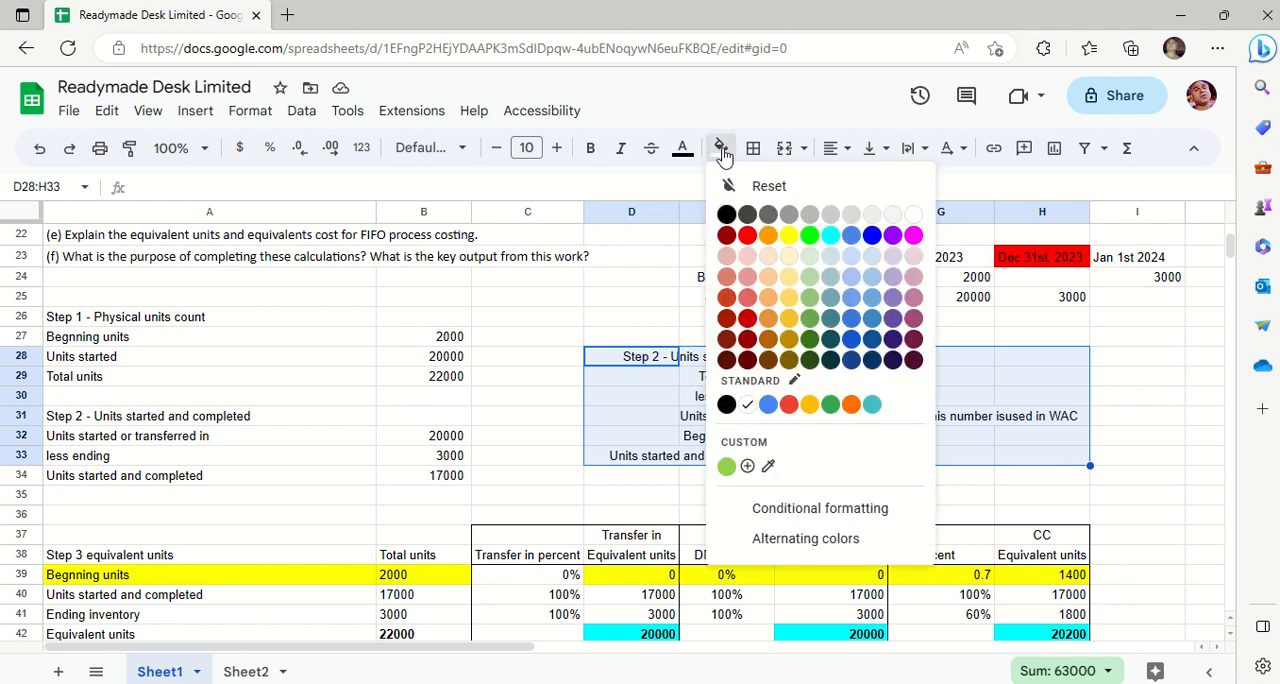
click(768, 236)
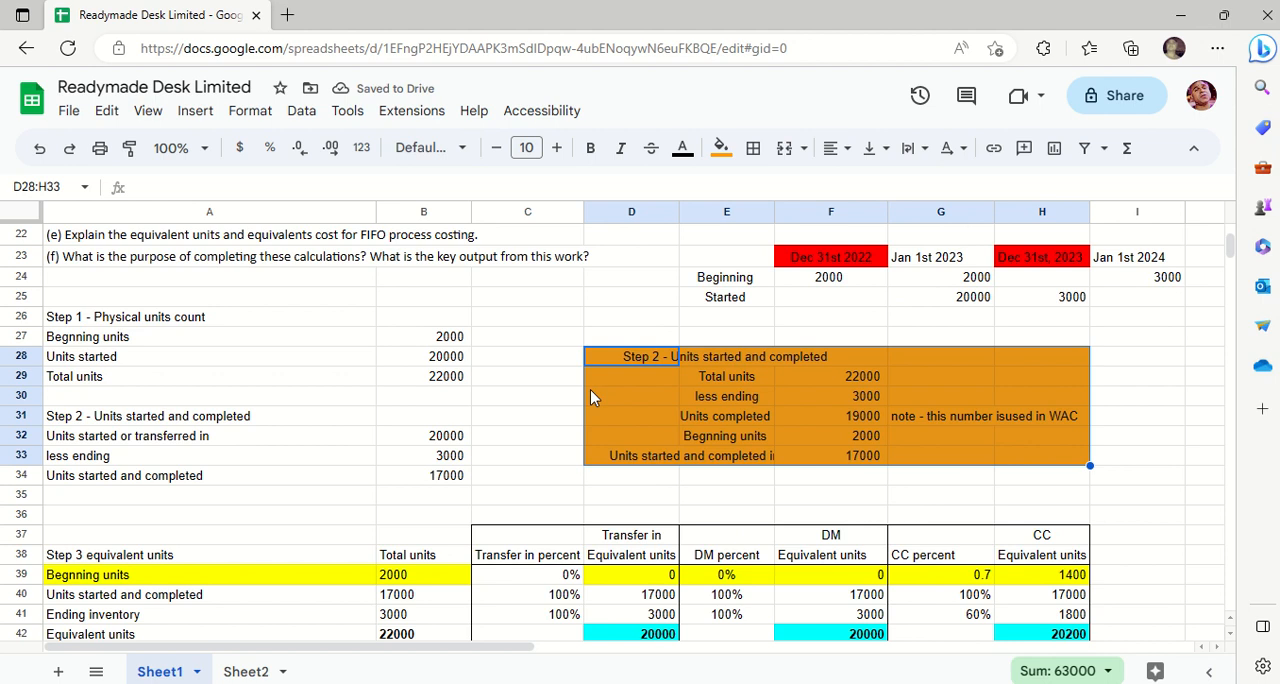
key(ctrl+z)
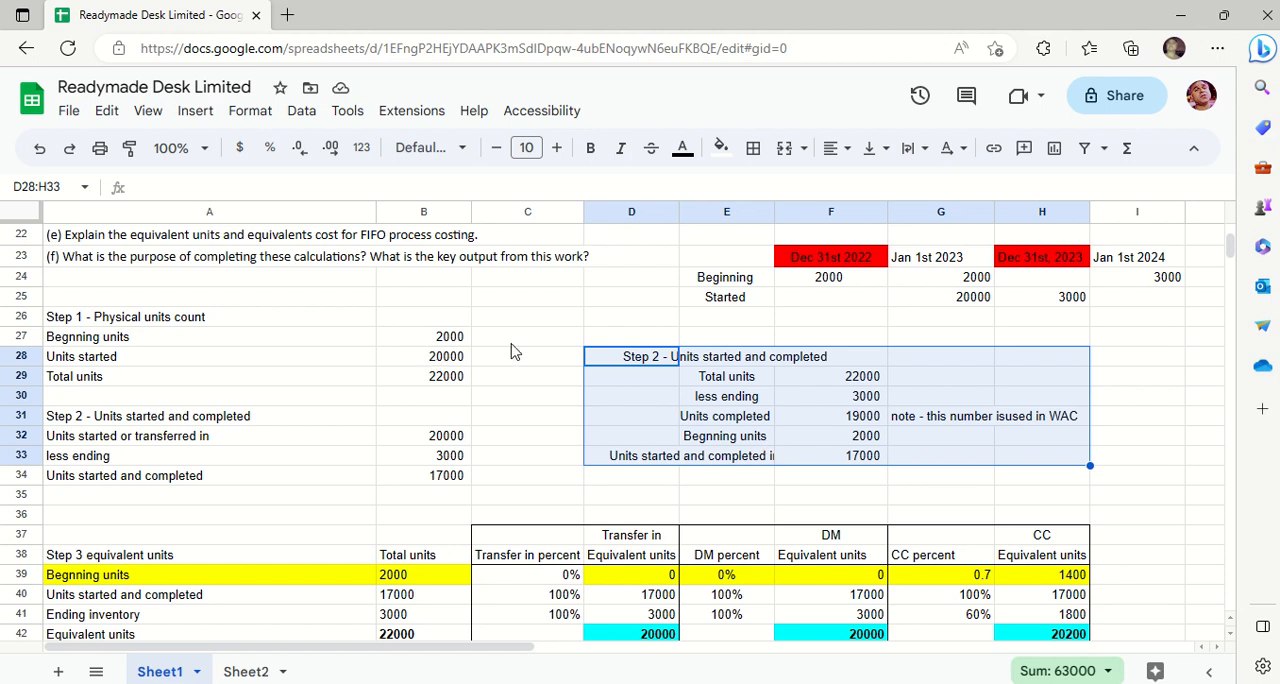
- Highlight the matching units started and completed results in F33 and B34 with a green fill for comparison, and undo the fill
click(845, 440)
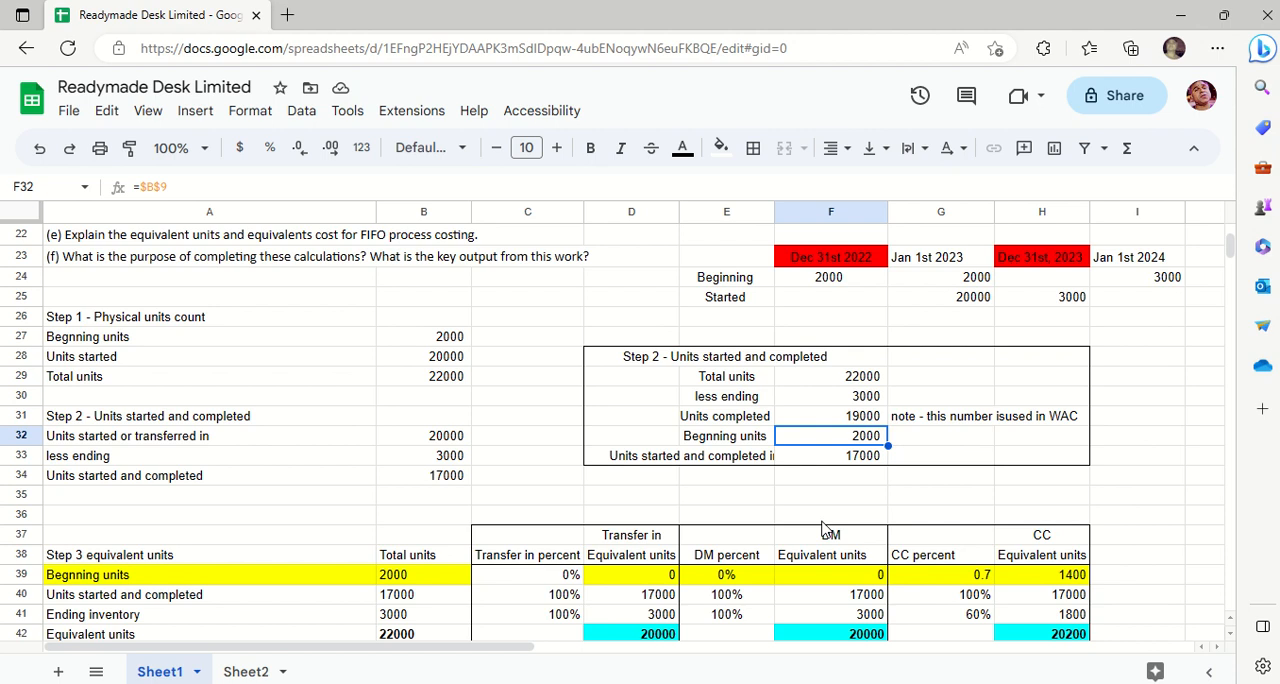
key(Down)
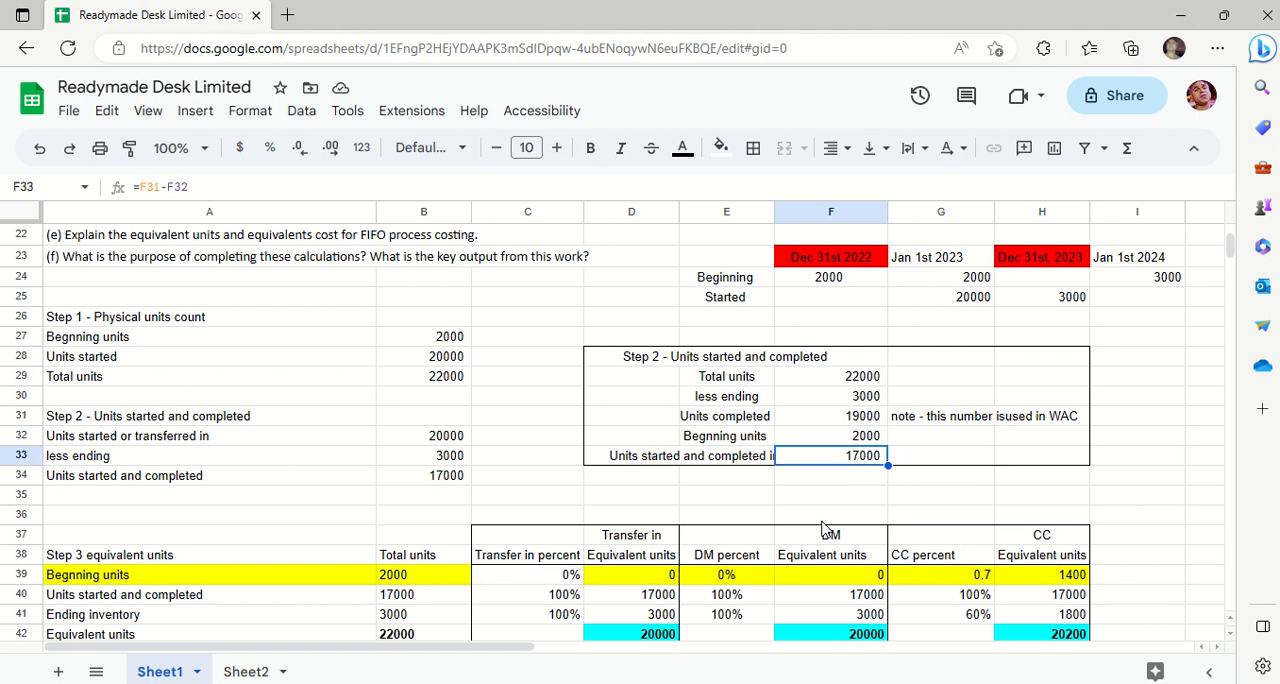
click(444, 478)
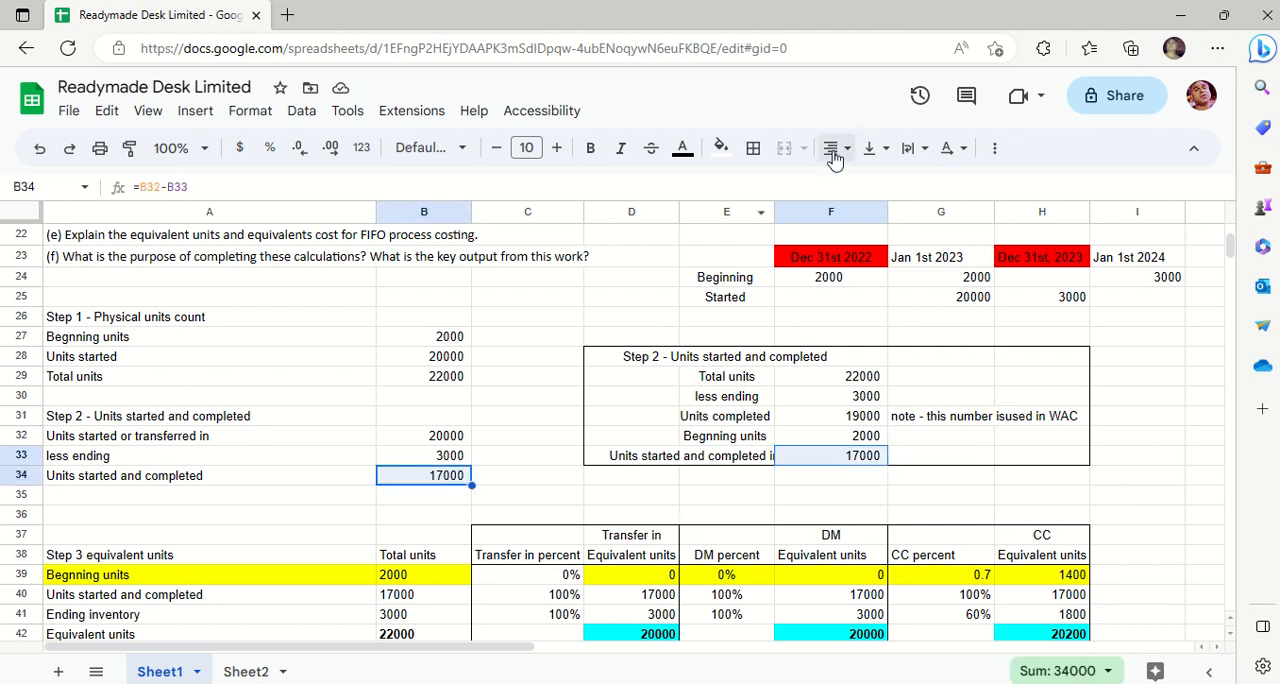
click(720, 150)
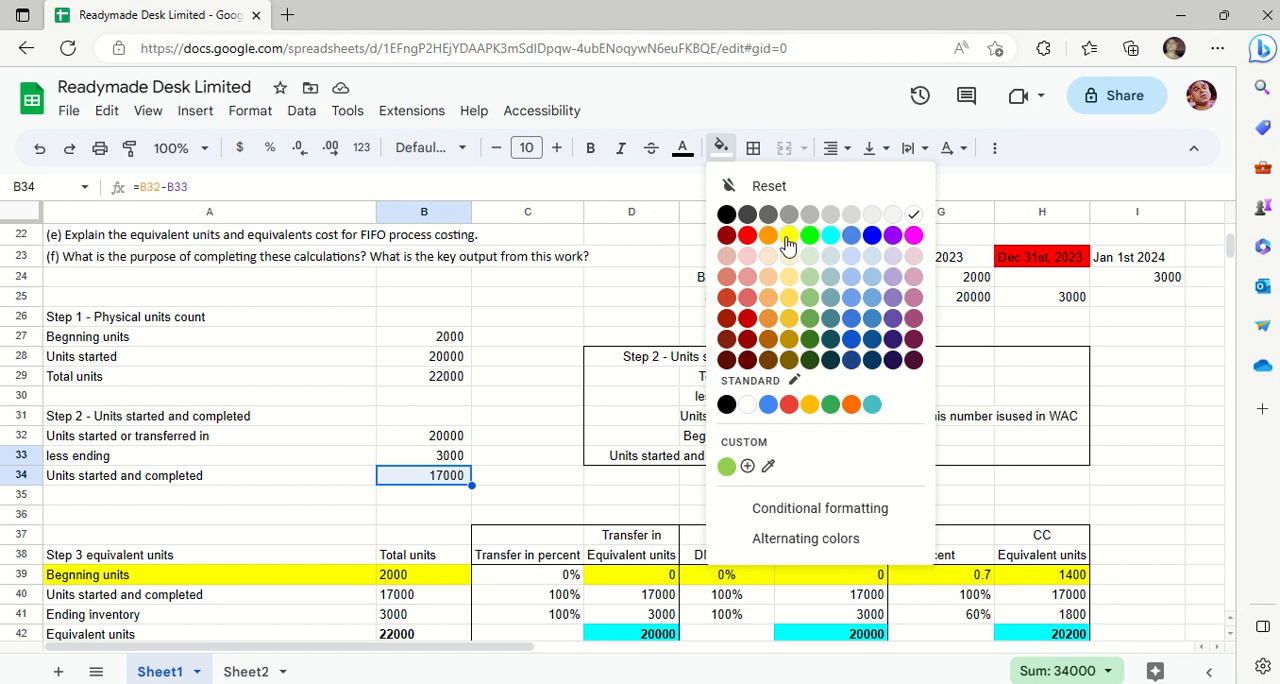
click(809, 237)
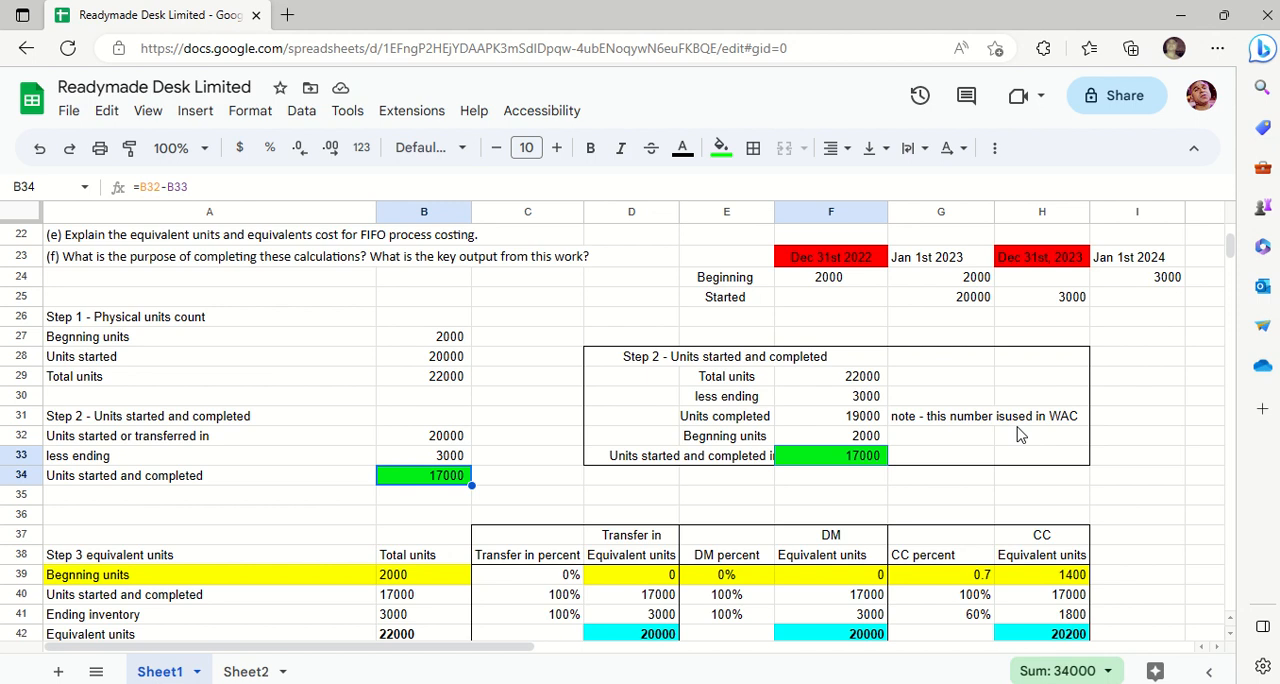
key(ctrl+z)
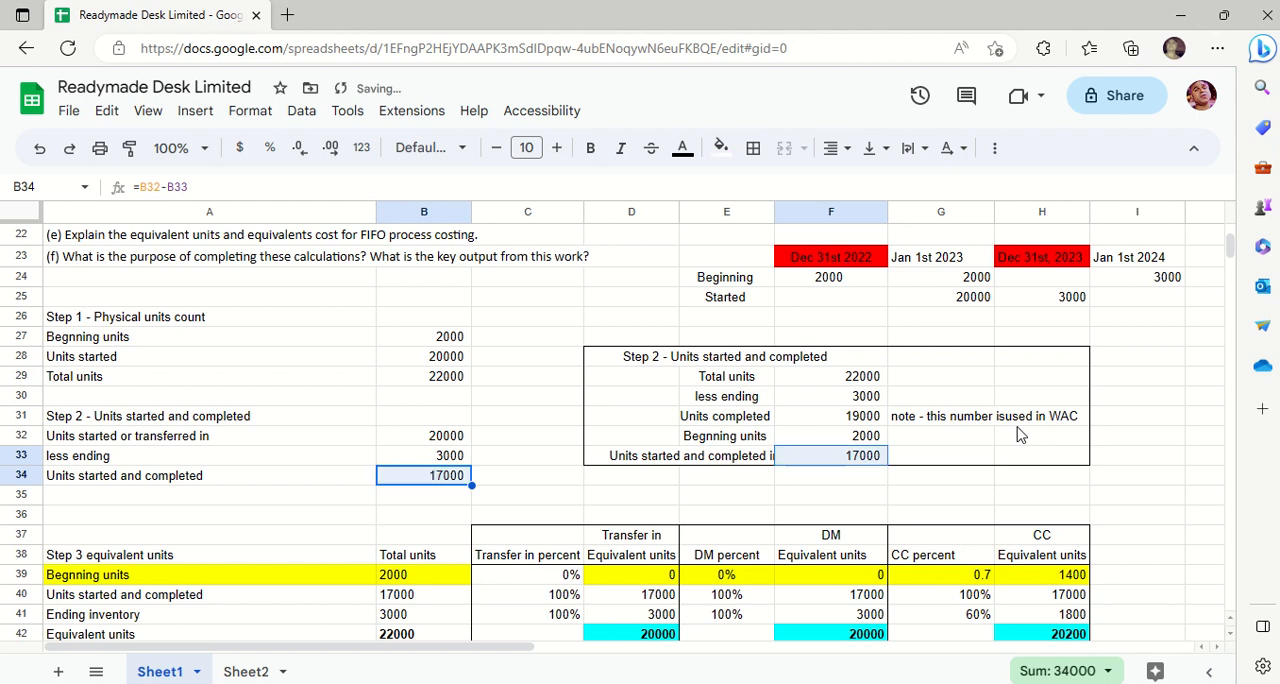
- Locate the Step 3 equivalent units table and review its row labels from A38 to A40
key(Down)
key(Down)
key(Down)
key(Down)
key(Down)
key(Down)
key(Down)
key(Down)
key(Down)
key(Down)
key(Down)
key(Down)
key(Down)
key(Down)
key(Down)
key(Down)
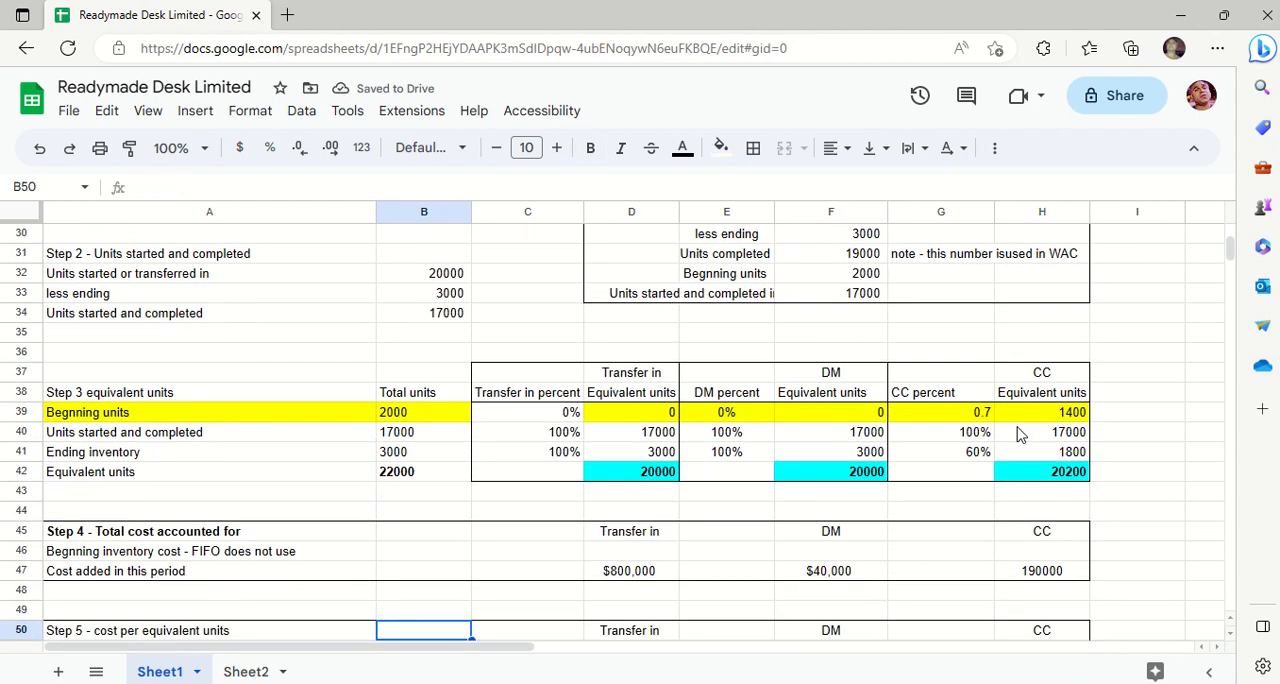
click(208, 384)
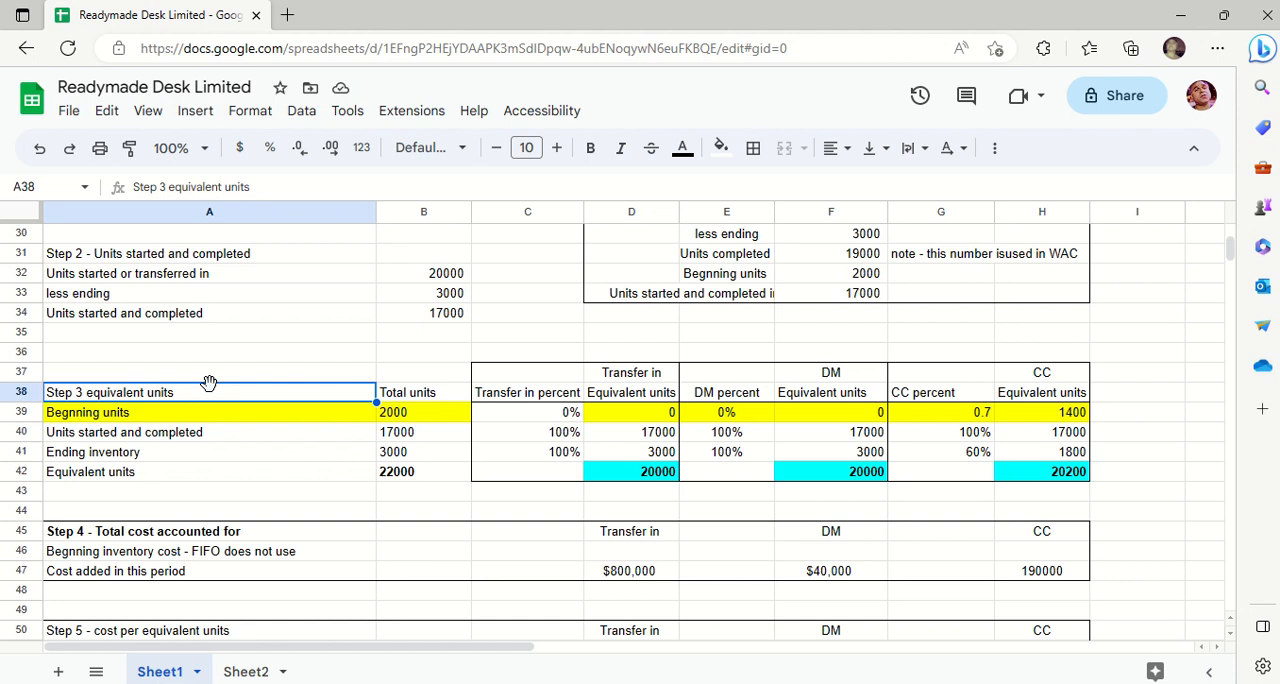
key(Down)
key(Down)
mouse_move(476, 8)
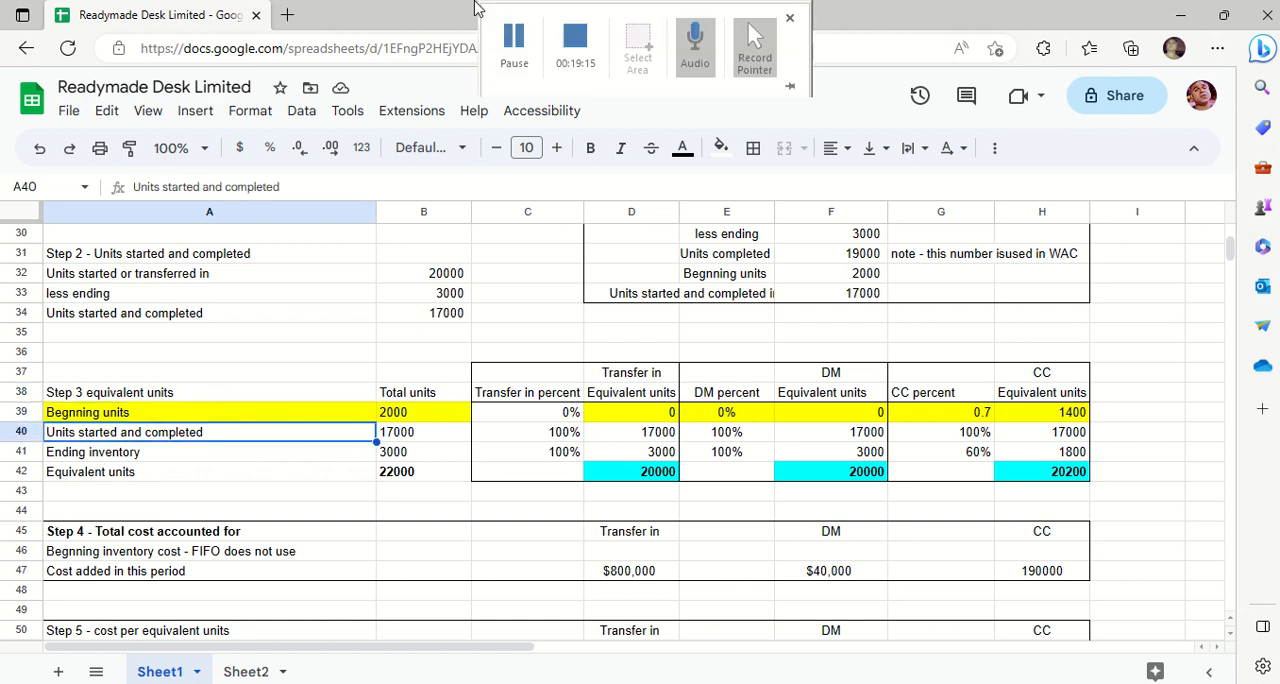
click(514, 45)
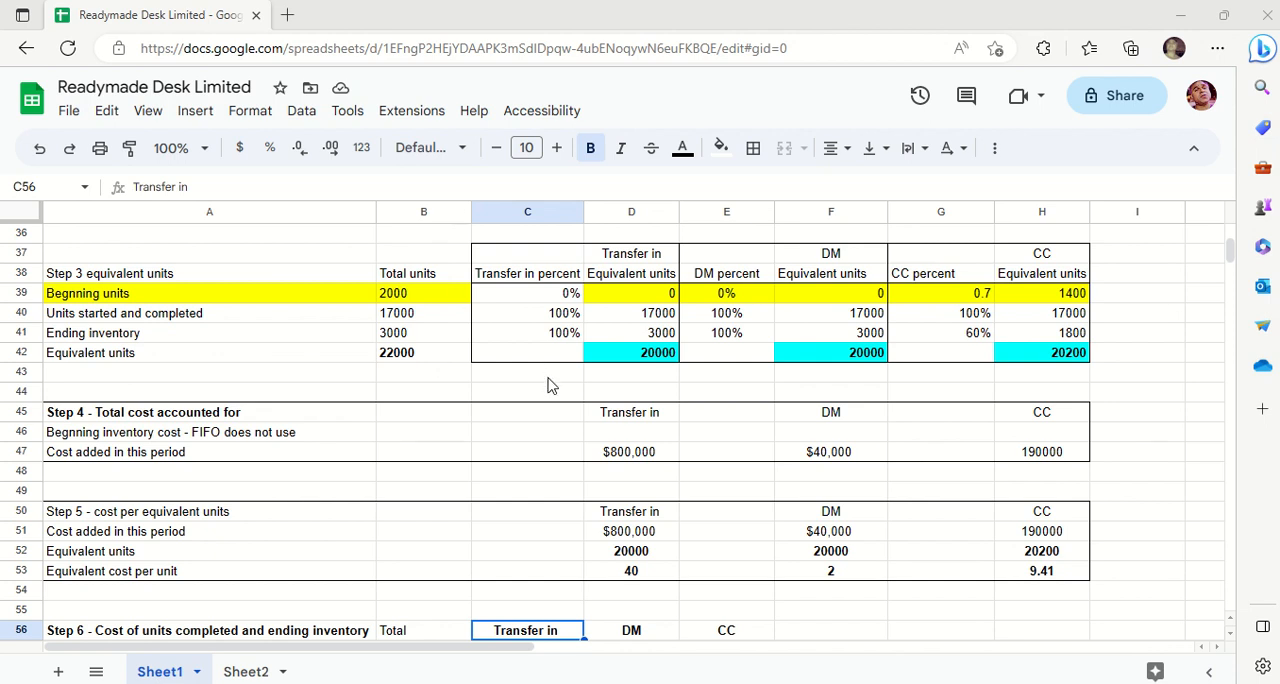
- Examine the Step 3 total units and formulas for beginning units and units started and completed in A38:B40
click(418, 316)
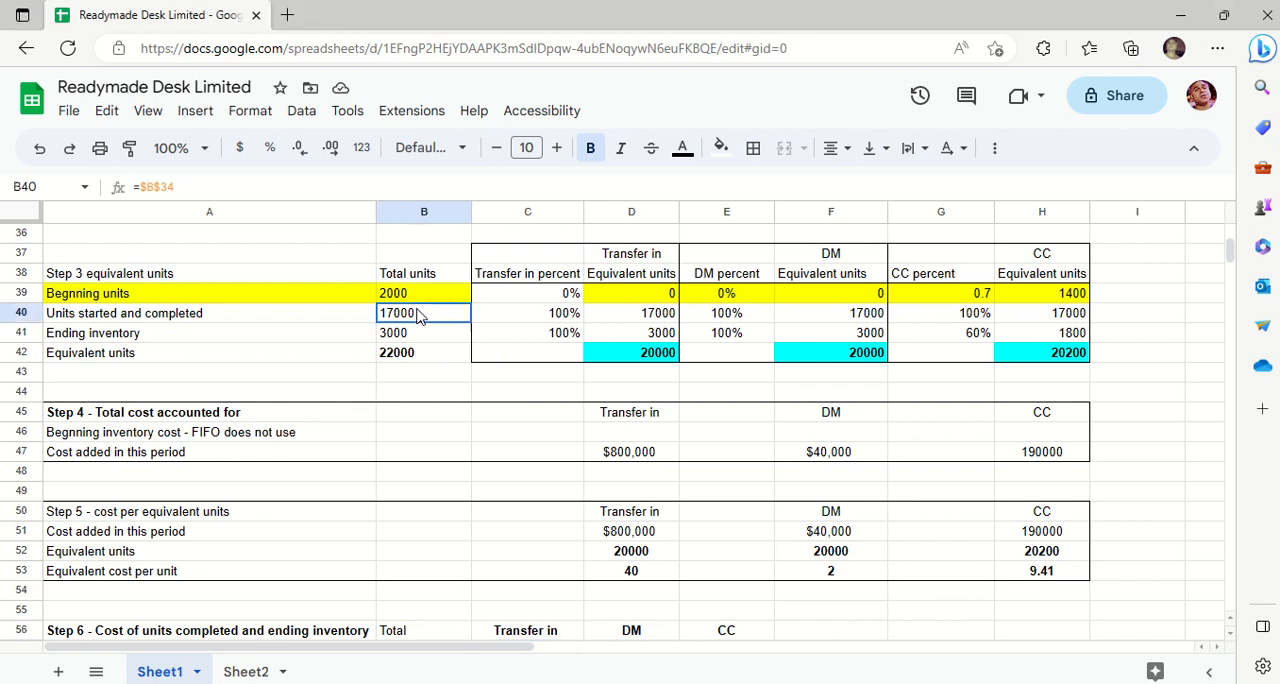
click(424, 297)
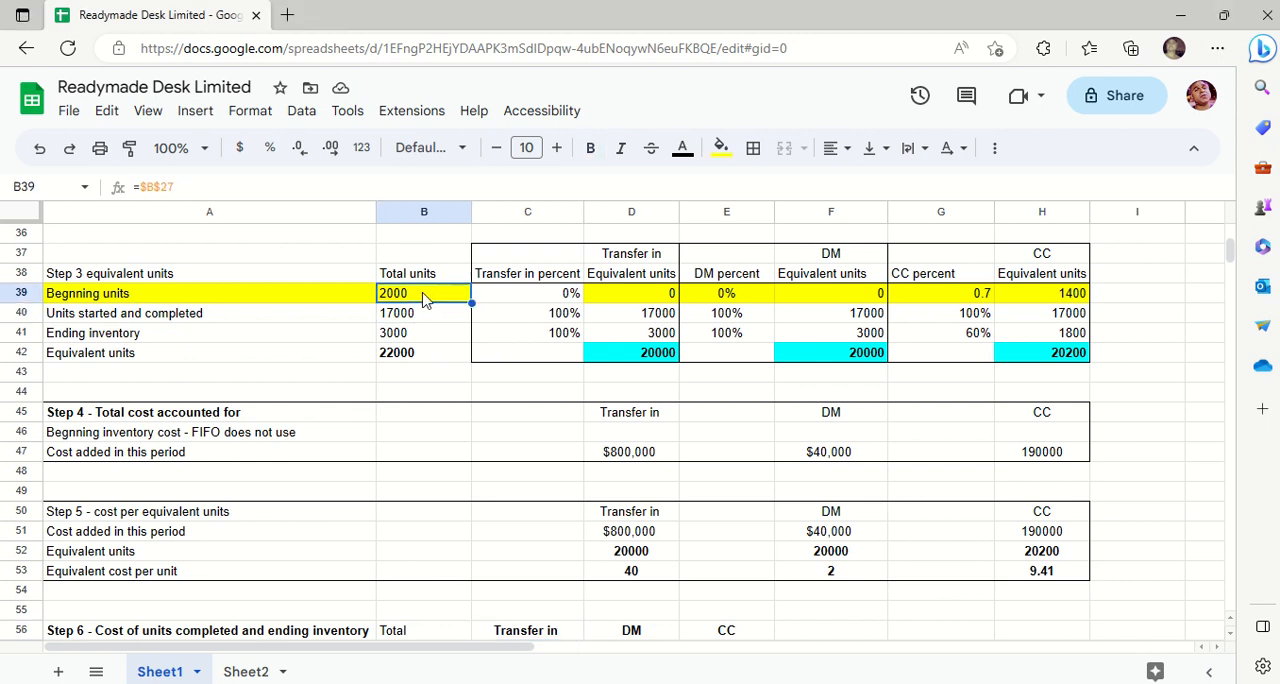
key(Left)
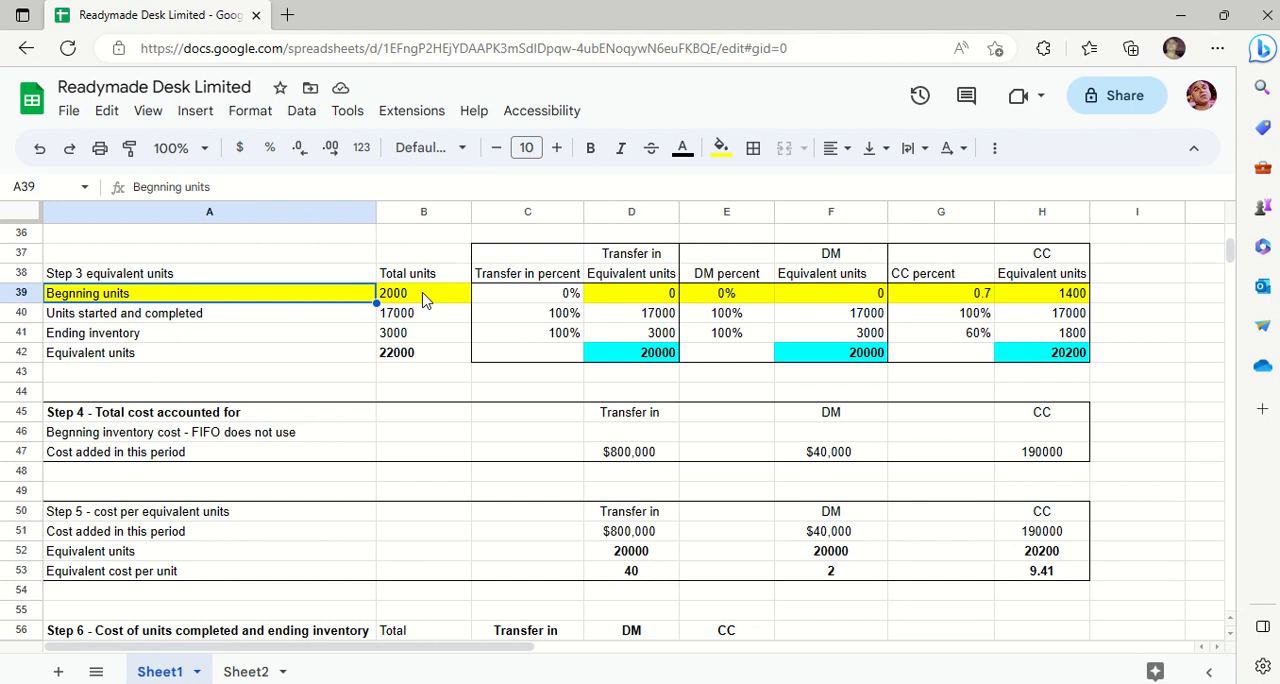
key(Up)
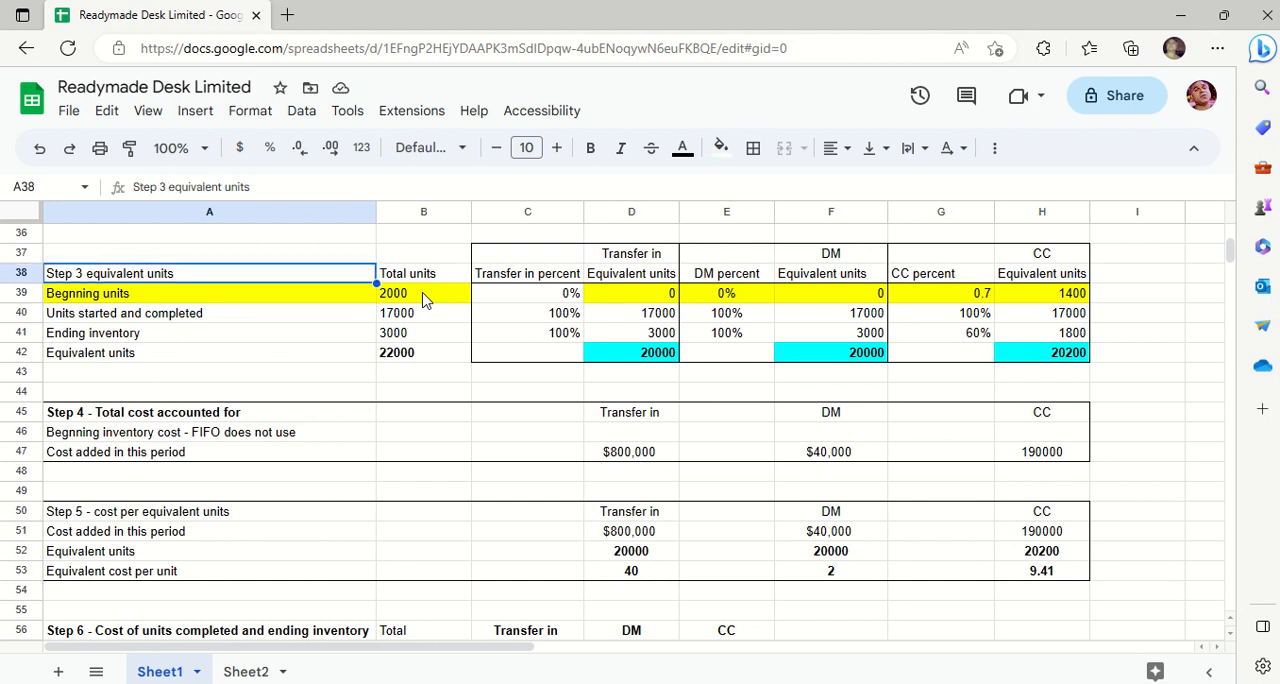
key(Down)
key(Right)
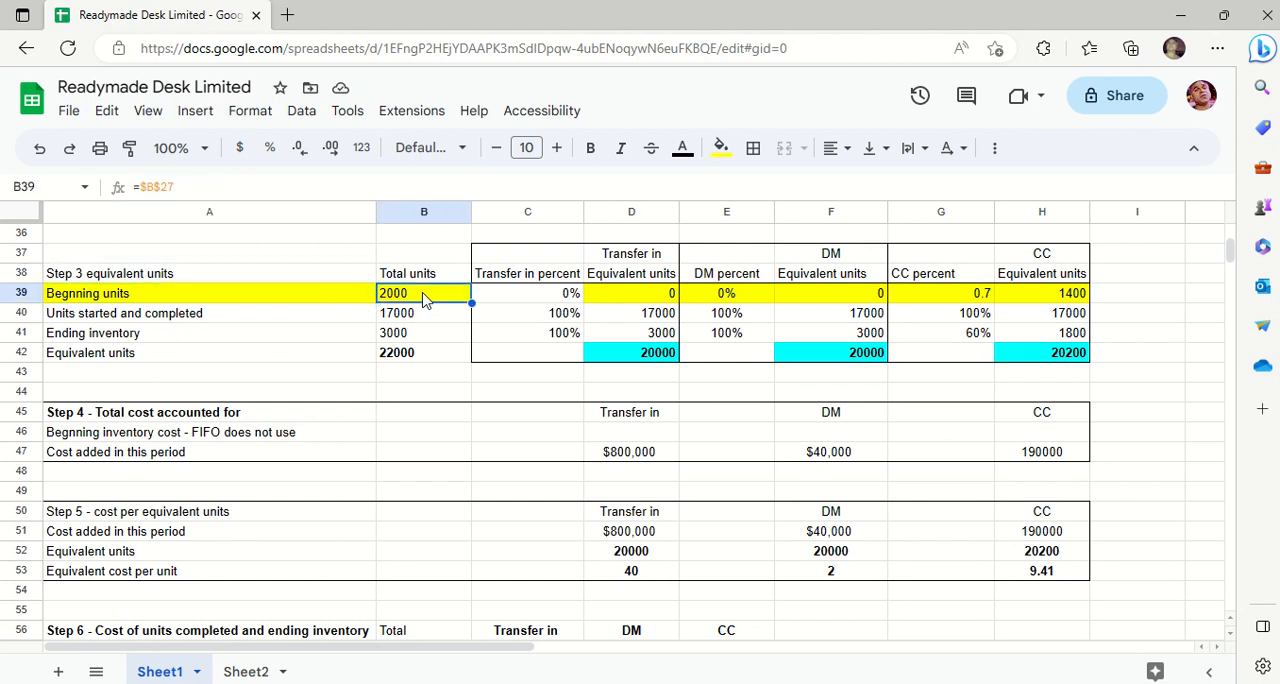
key(Left)
key(Down)
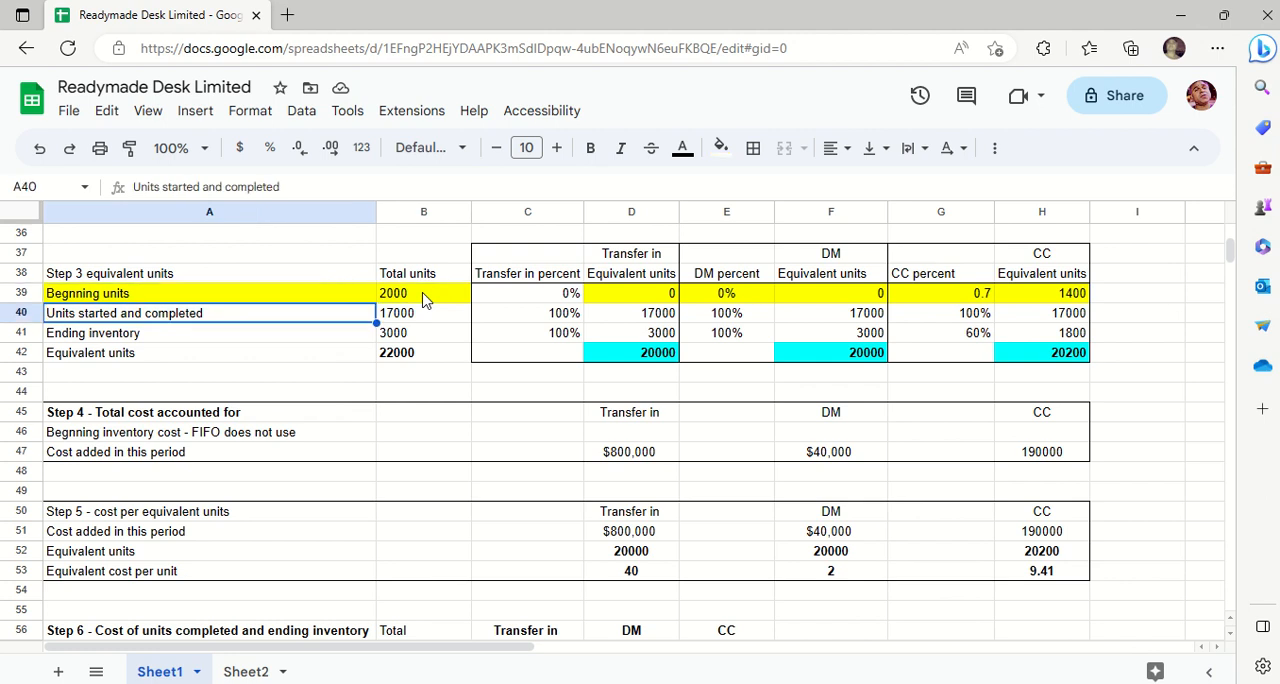
key(Right)
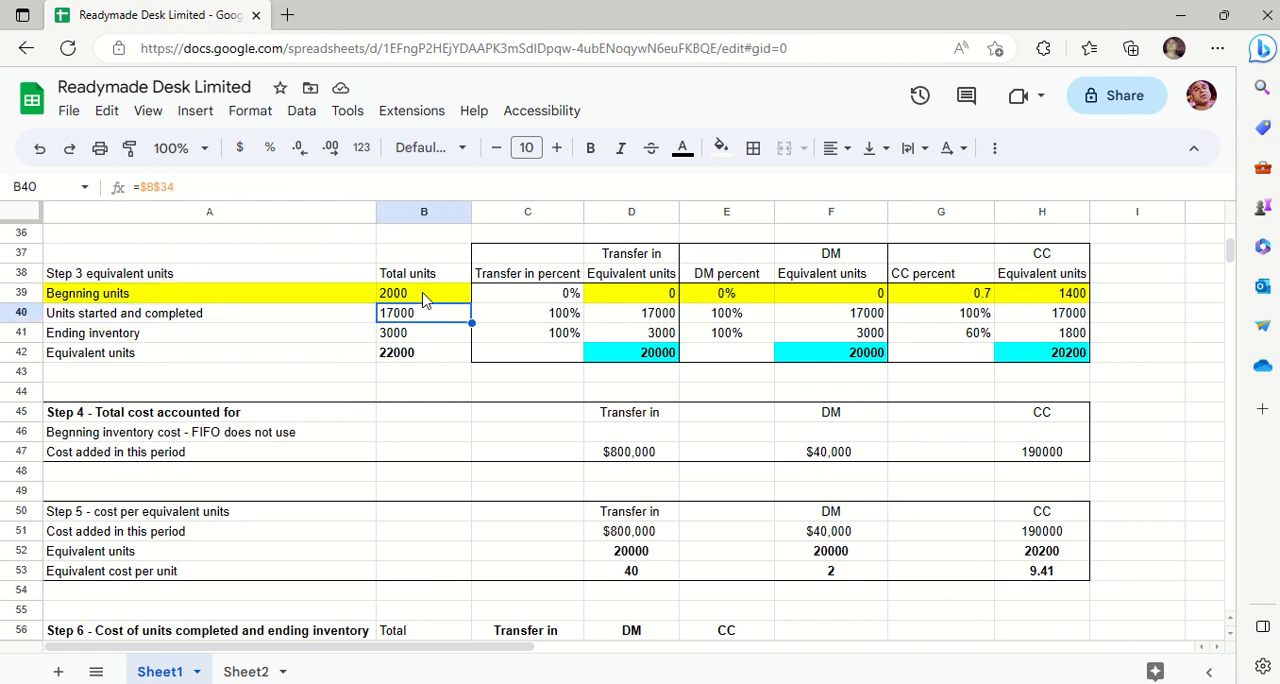
- Review the ending inventory label, total units formula and transfer-in percent in A41:C41 of the Step 3 table
key(Left)
key(Down)
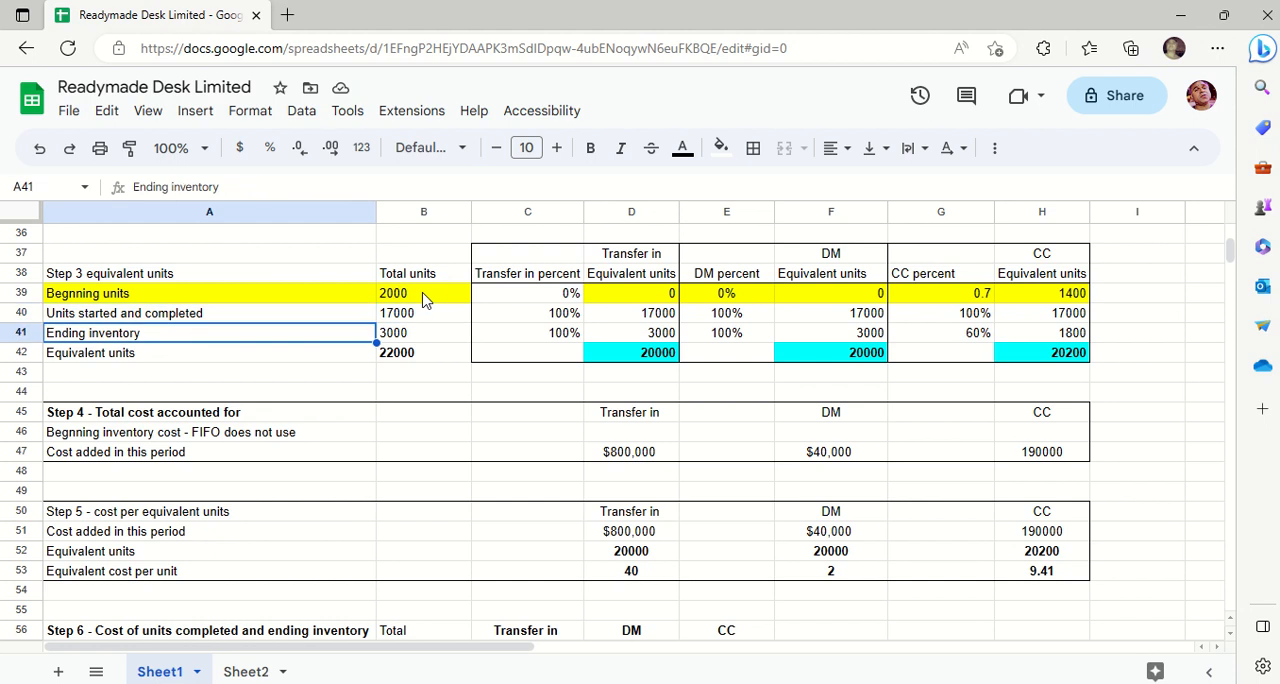
key(Right)
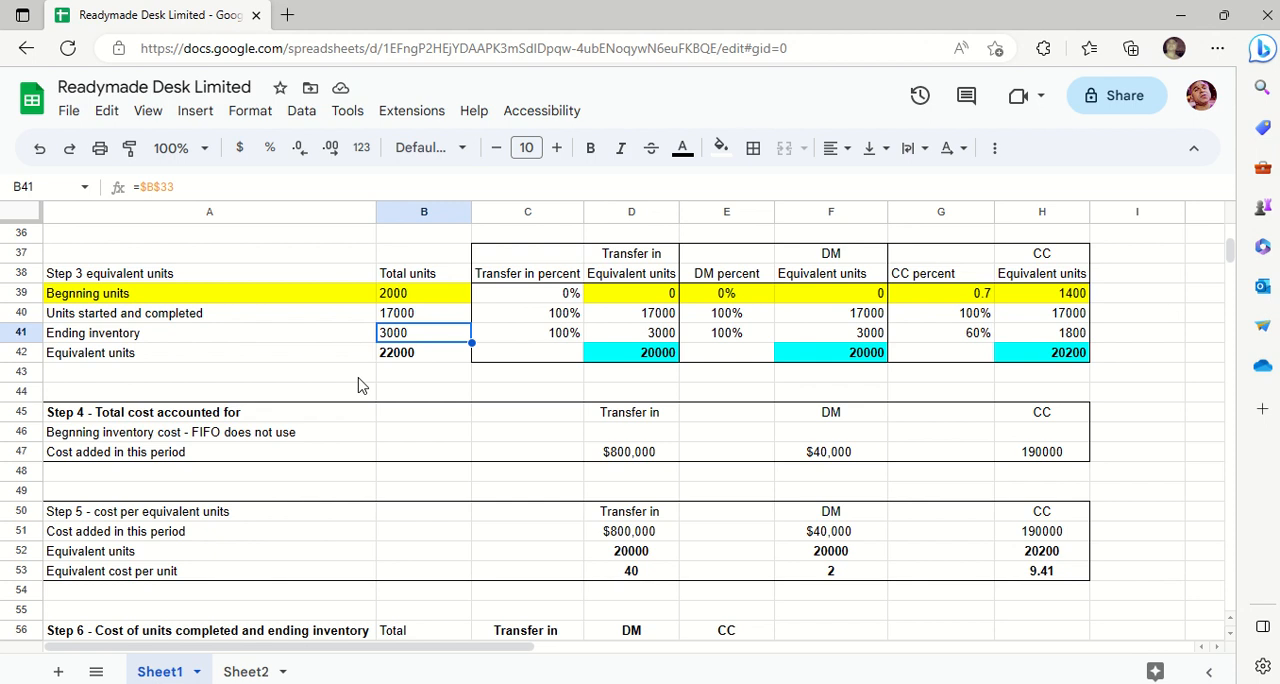
key(Right)
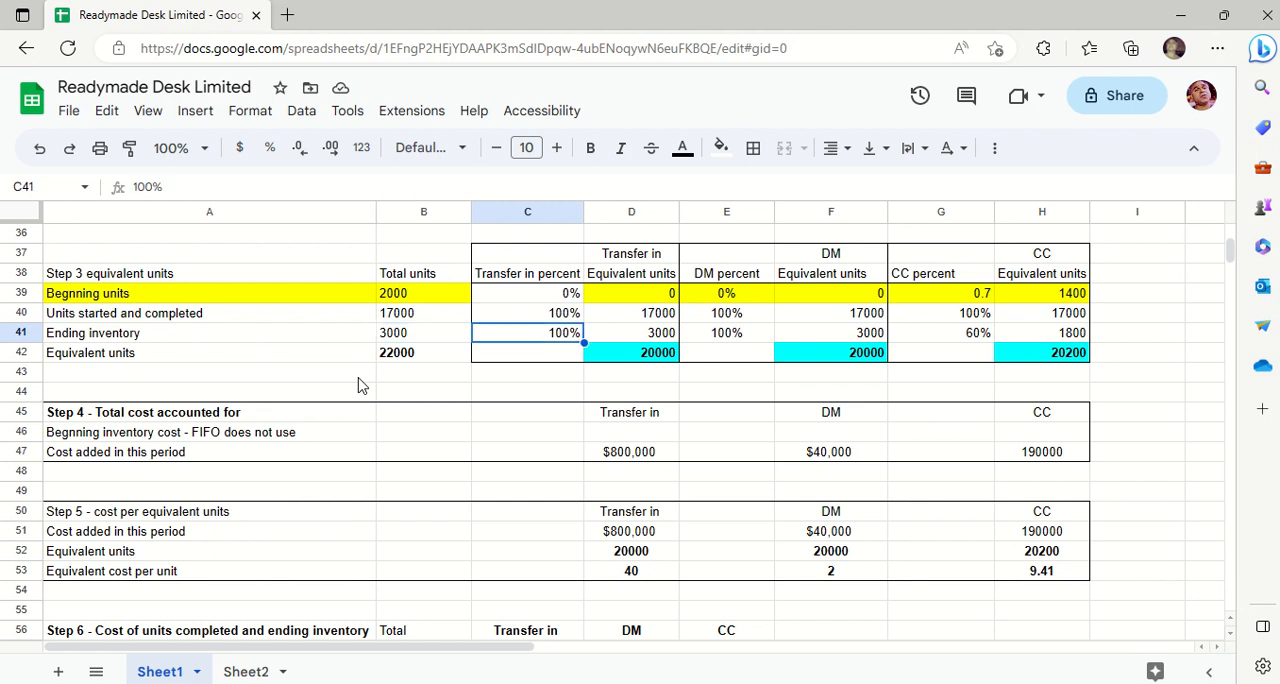
key(Up)
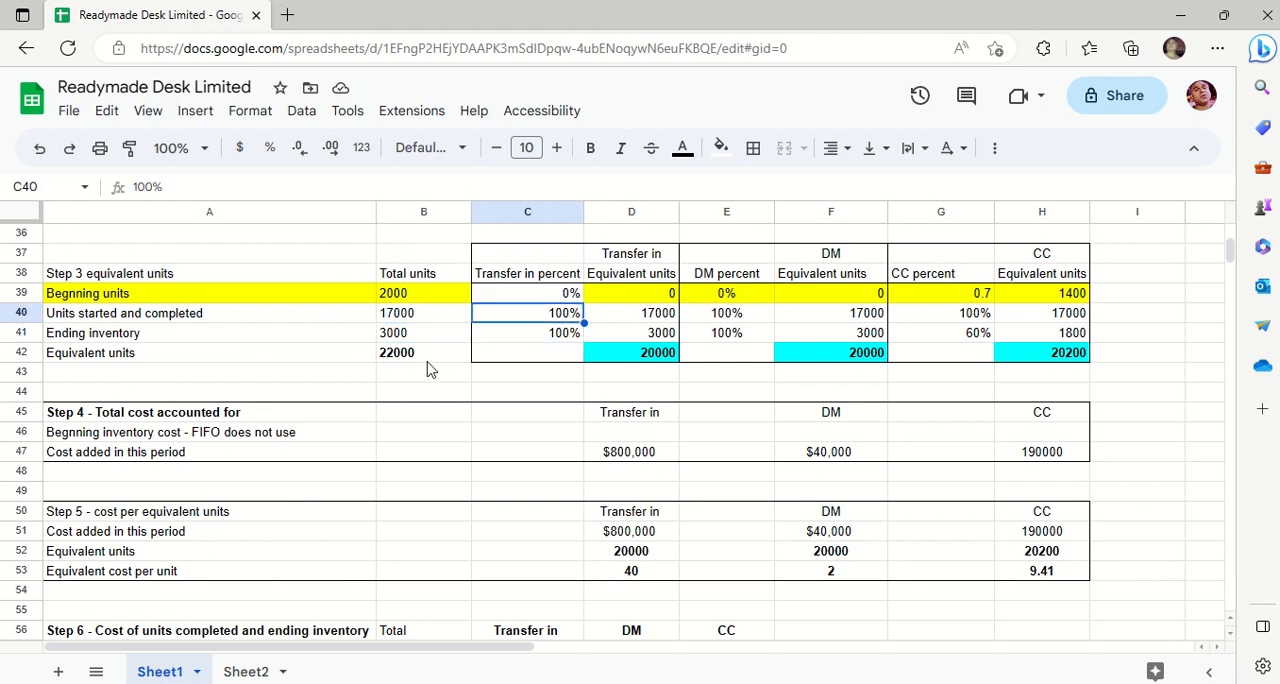
- Clear the total units sum from the Equivalent units row in B42
click(406, 358)
key(Delete)
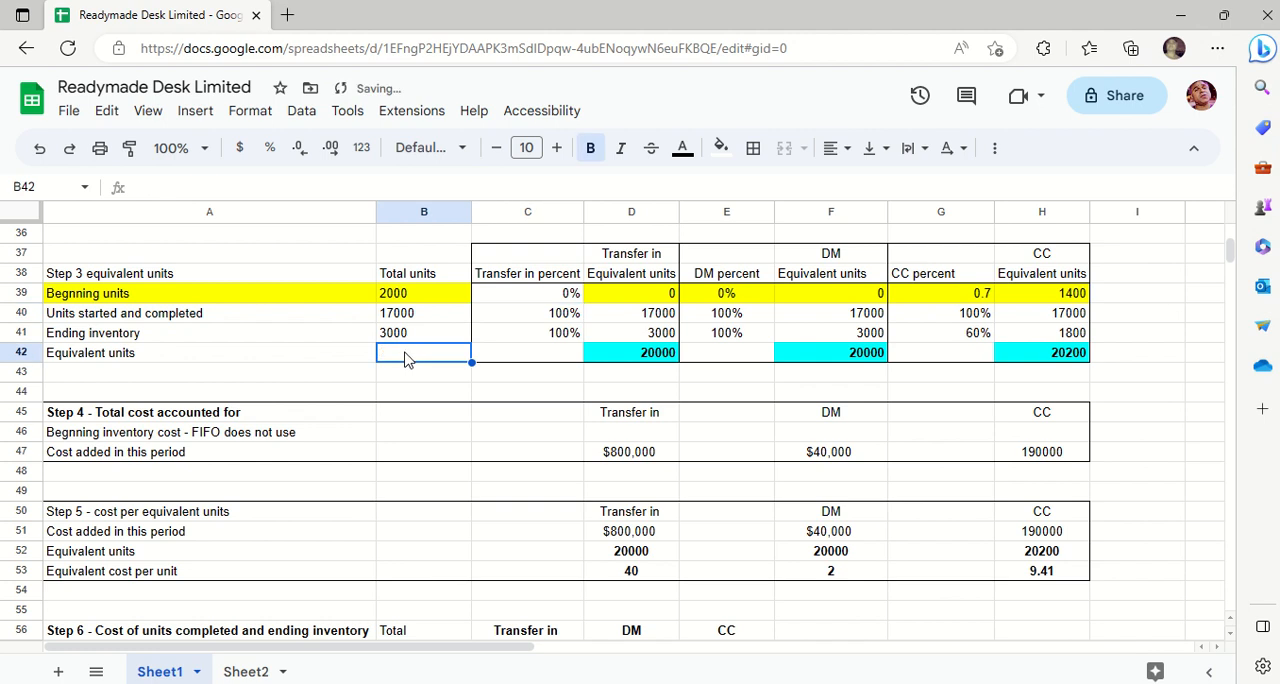
click(503, 430)
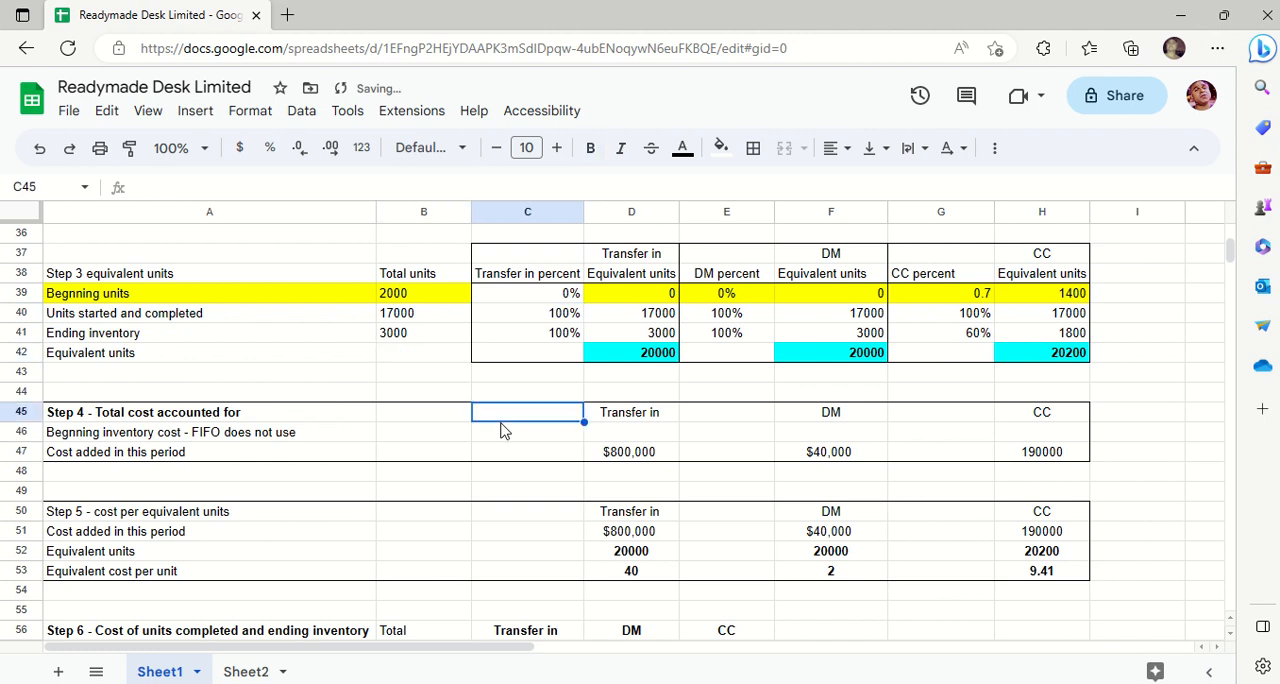
- Examine the beginning units' transfer-in percent and equivalent units in C39:D39 together with their column headings
key(Up)
key(Up)
key(Up)
key(Up)
key(Up)
key(Up)
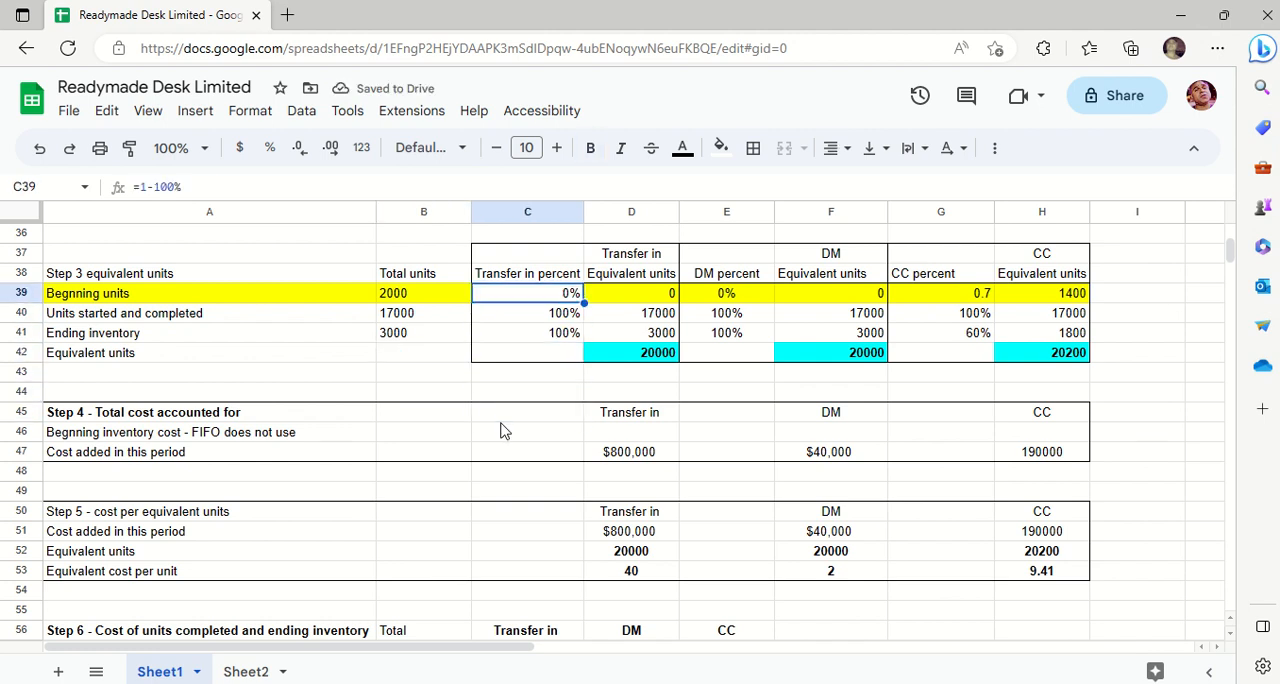
key(Right)
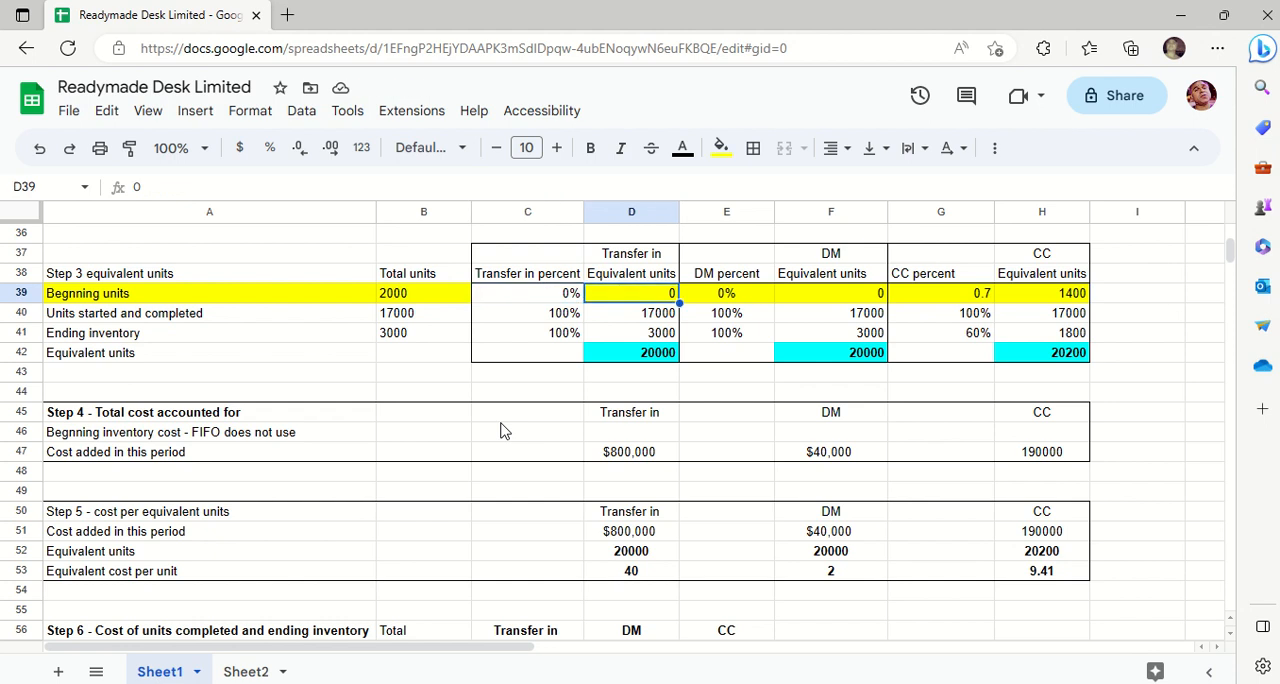
key(Up)
key(Up)
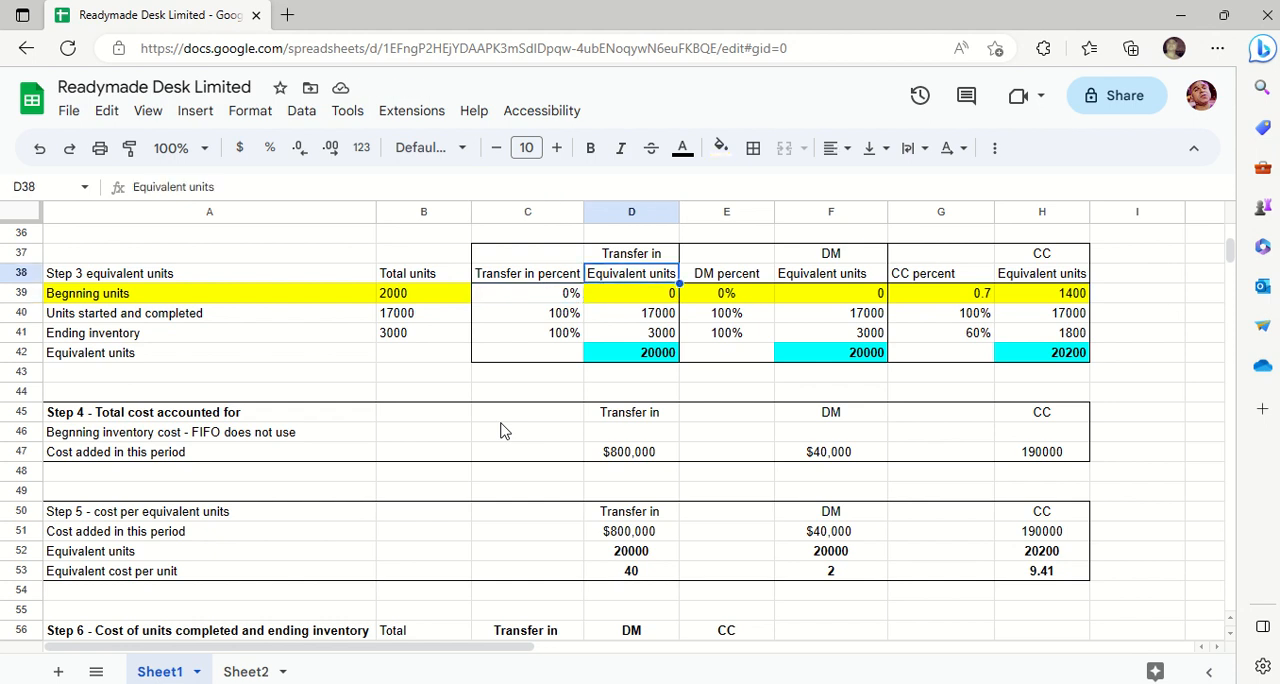
key(Left)
key(Left)
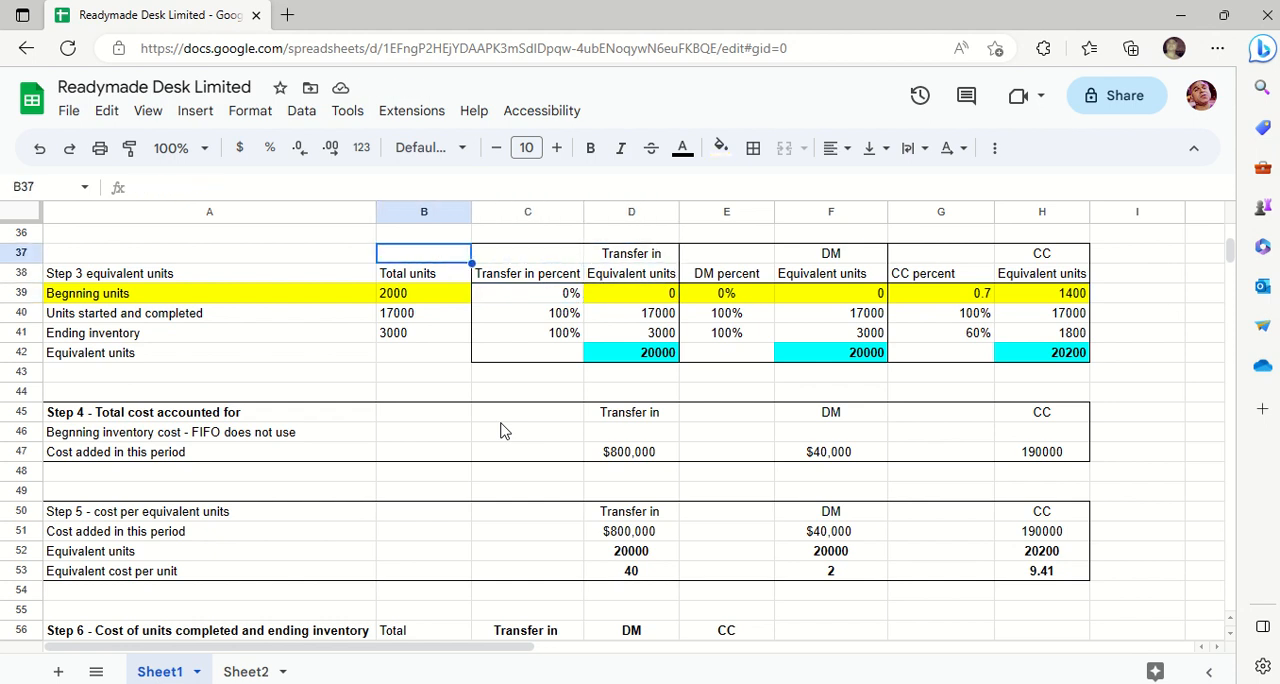
- Review the beginning units row across transfer-in, DM and CC from B39 to H39
key(Down)
key(Down)
key(Right)
key(Right)
key(Right)
key(Right)
key(Right)
key(Right)
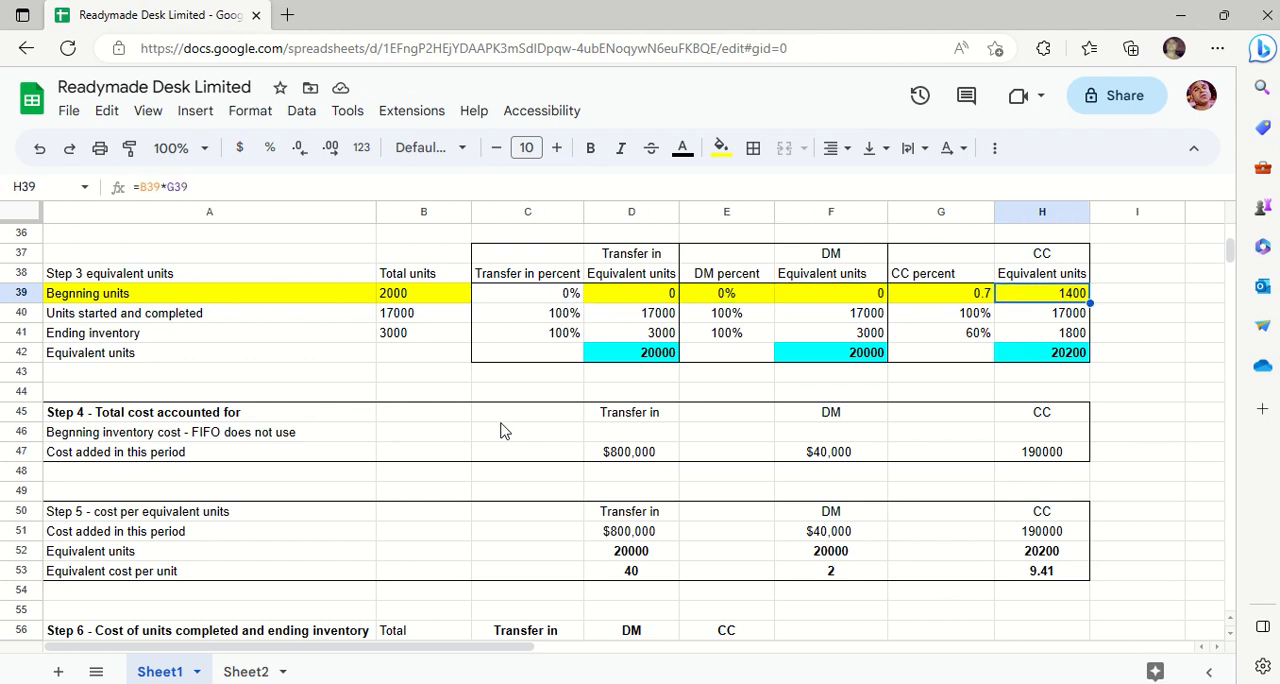
key(Left)
key(Left)
key(Left)
key(Left)
key(Left)
key(Left)
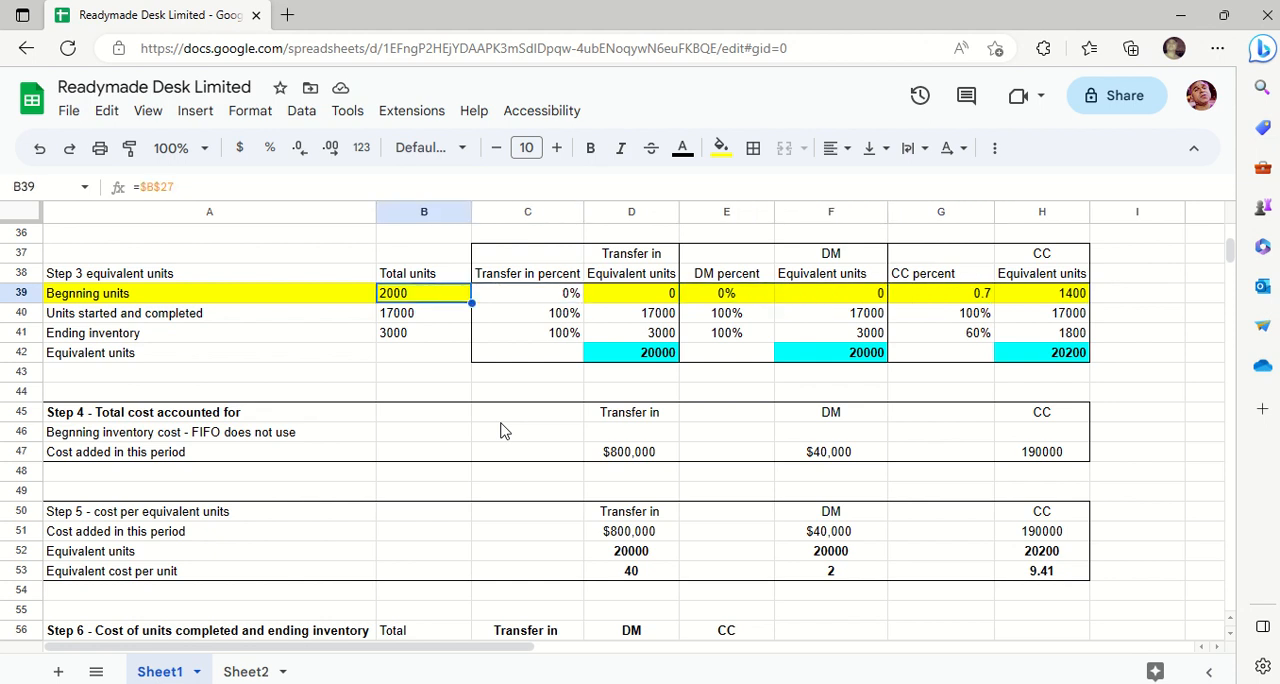
- Examine the beginning units' transfer-in and DM values in D39:F39, including the DM percent formula in E39
key(Right)
key(Right)
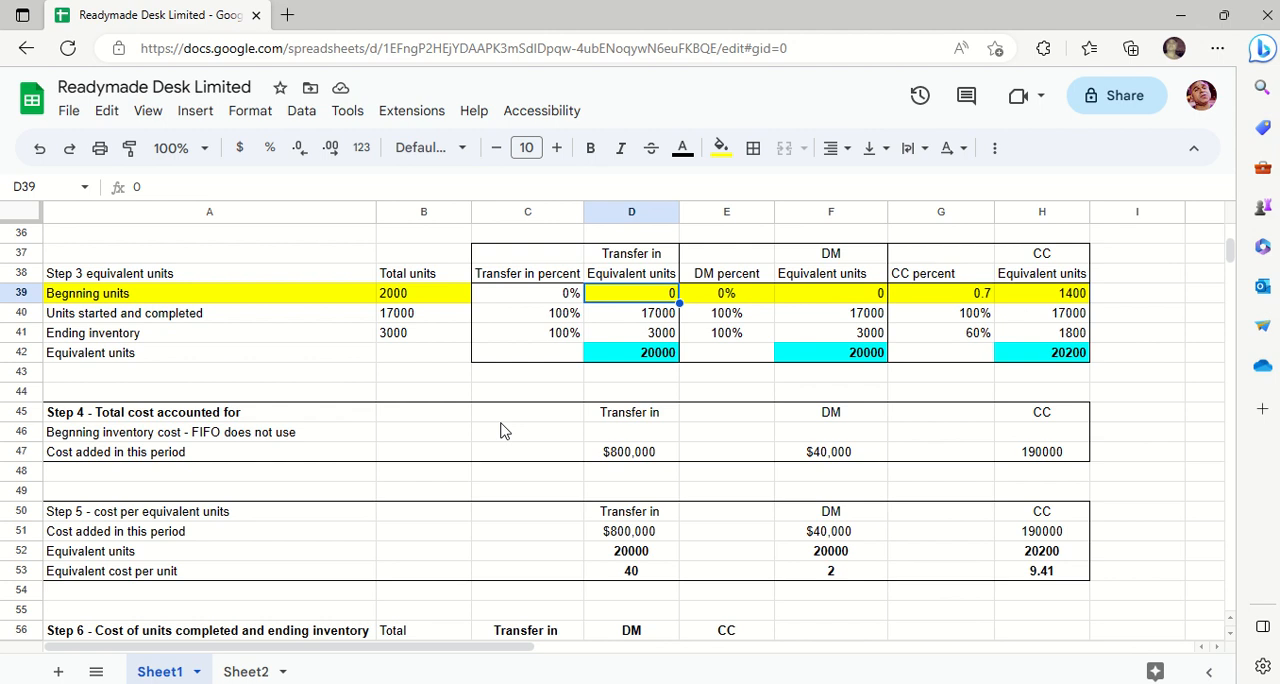
key(Right)
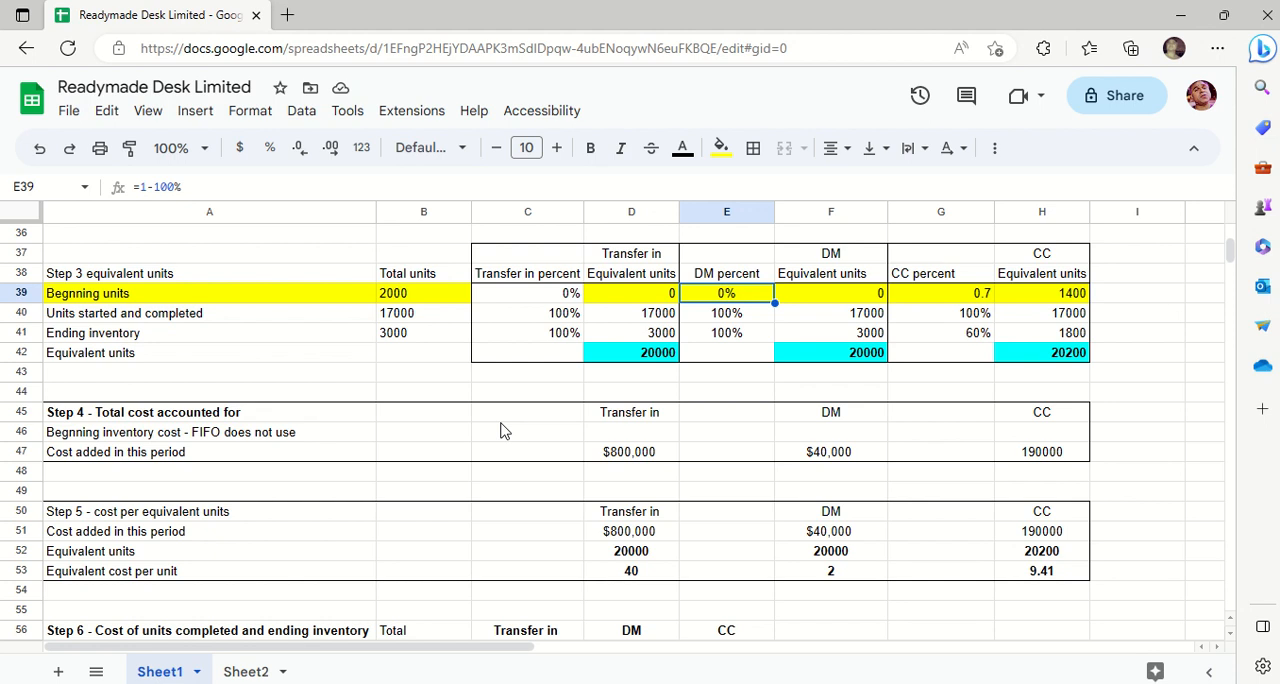
key(Right)
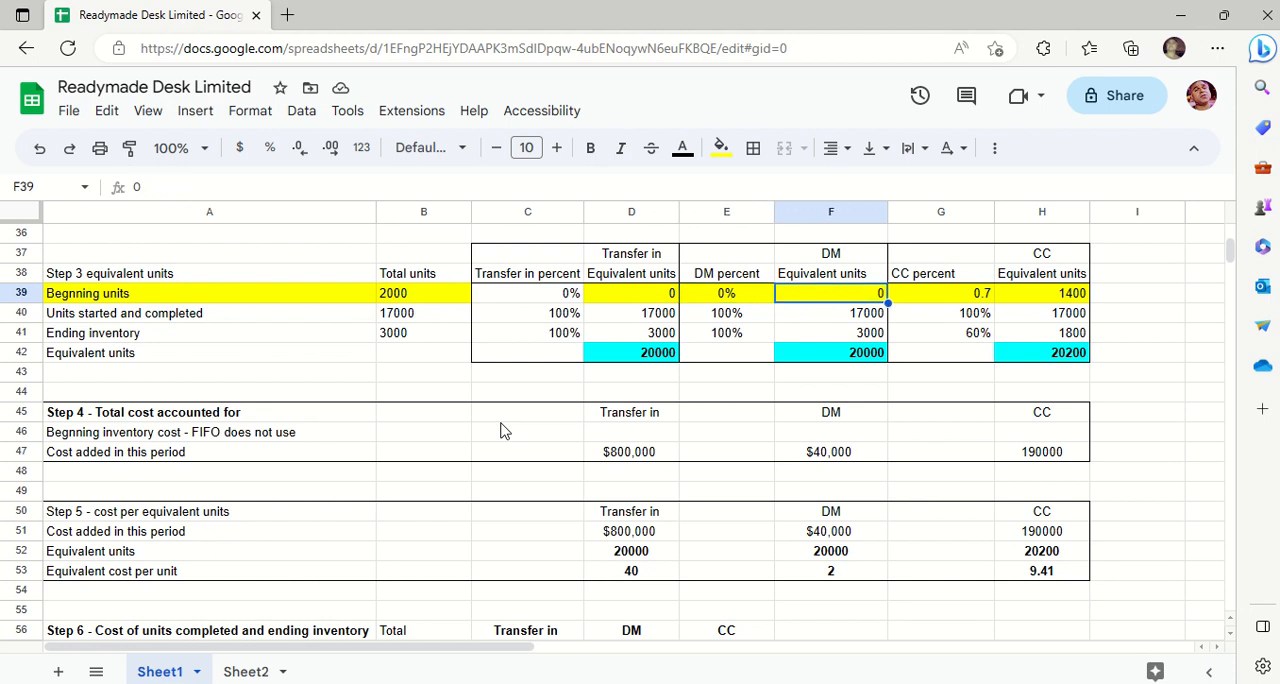
click(724, 294)
double_click(724, 294)
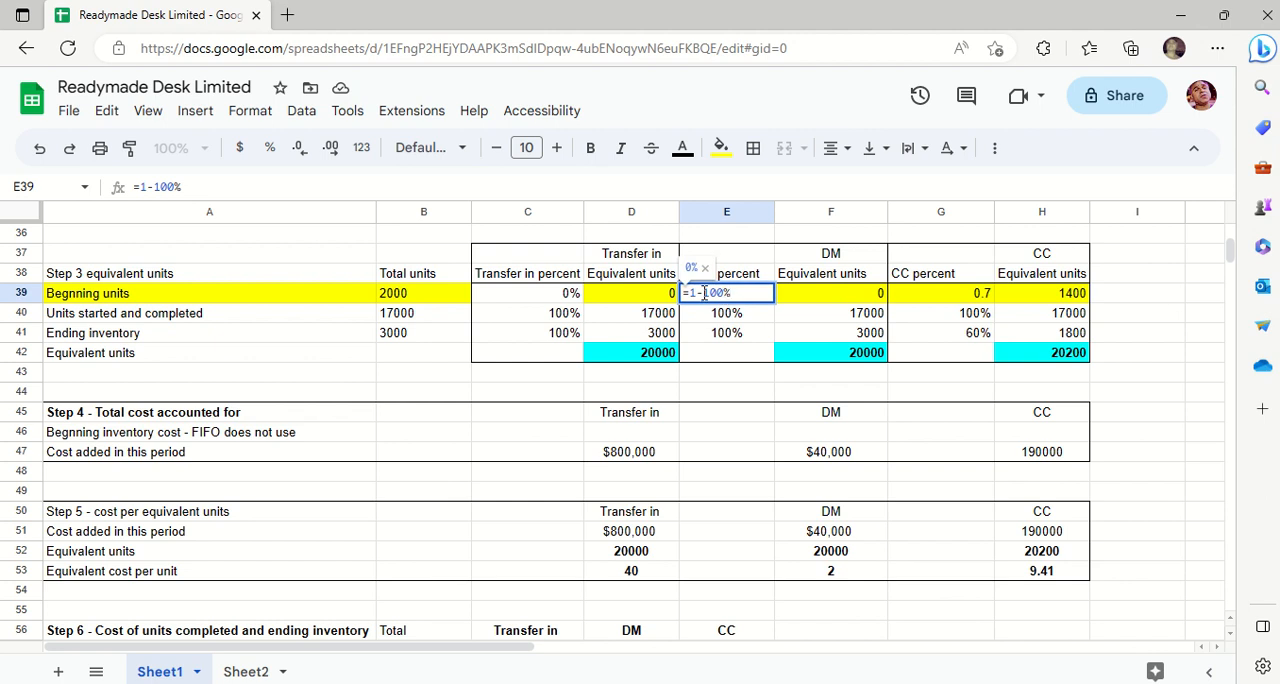
key(Return)
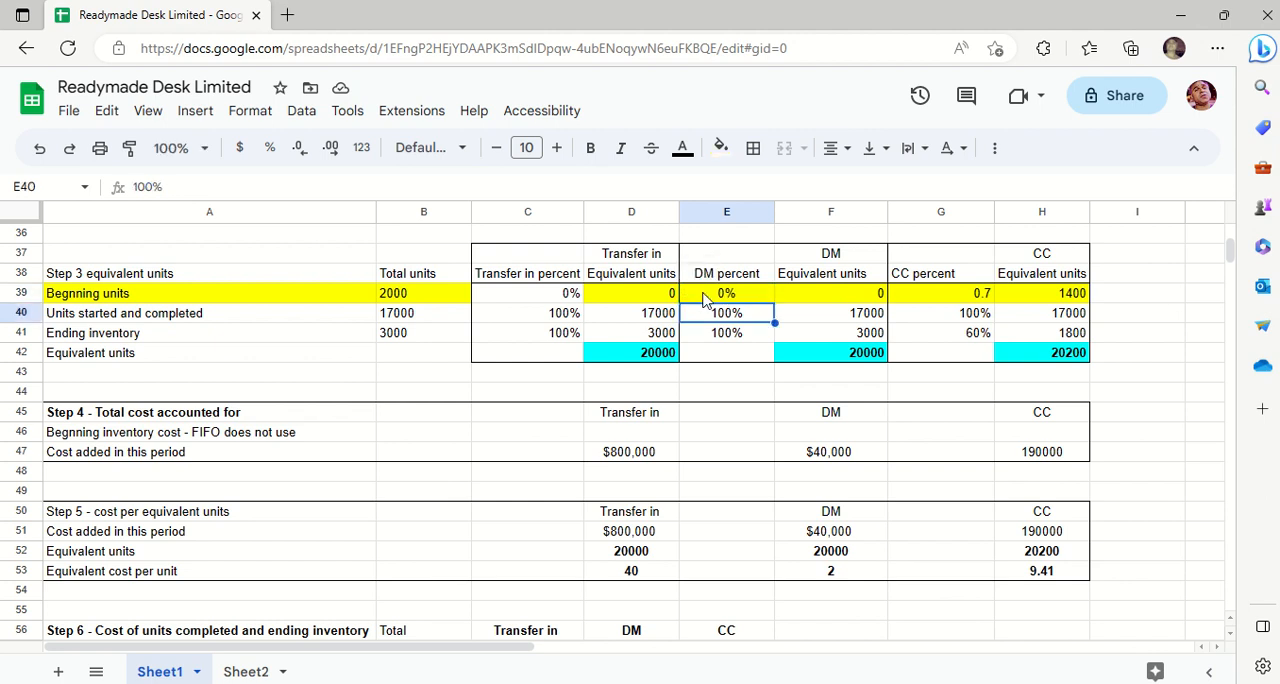
- Compare the beginning units' DM equivalent units in F39 with the CC percent formula in G39
key(Up)
key(Right)
key(Right)
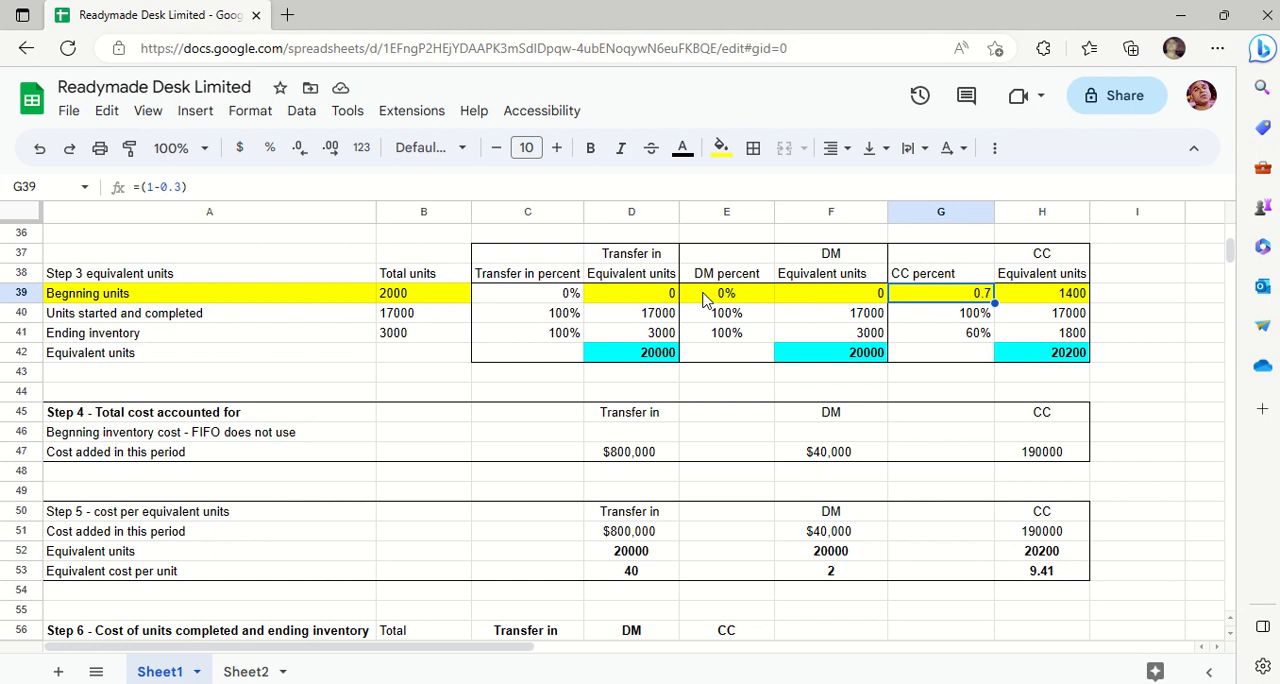
key(Left)
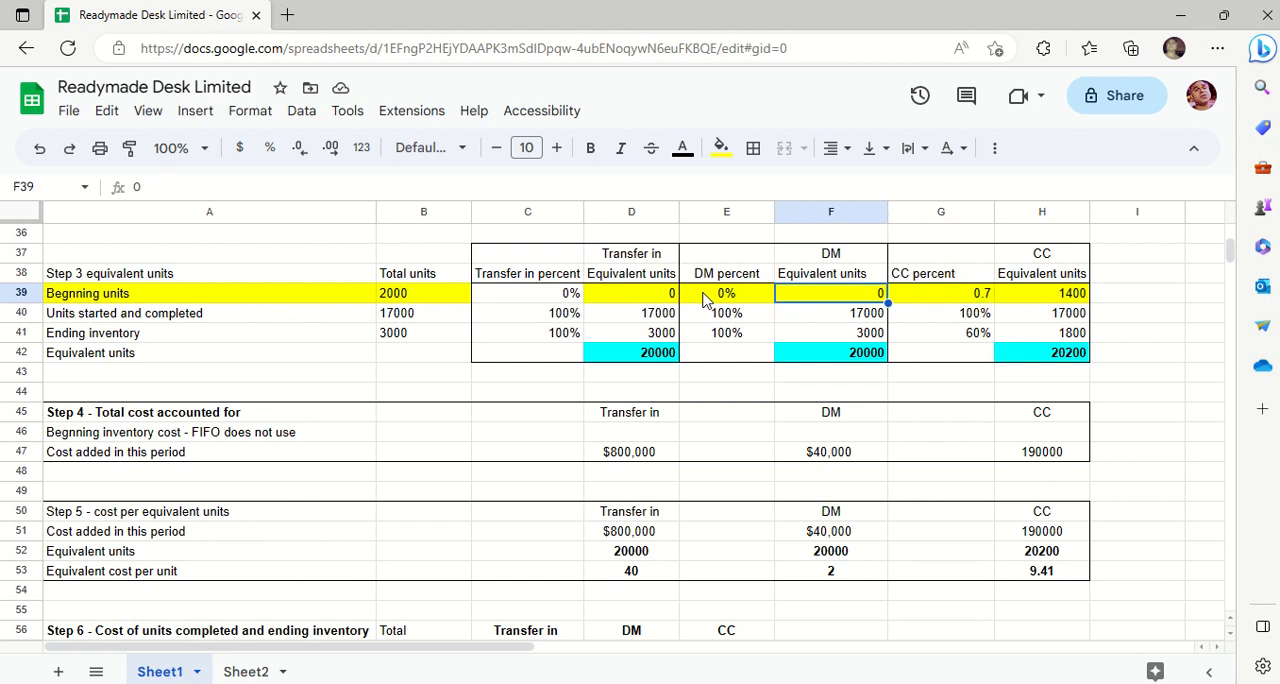
key(Right)
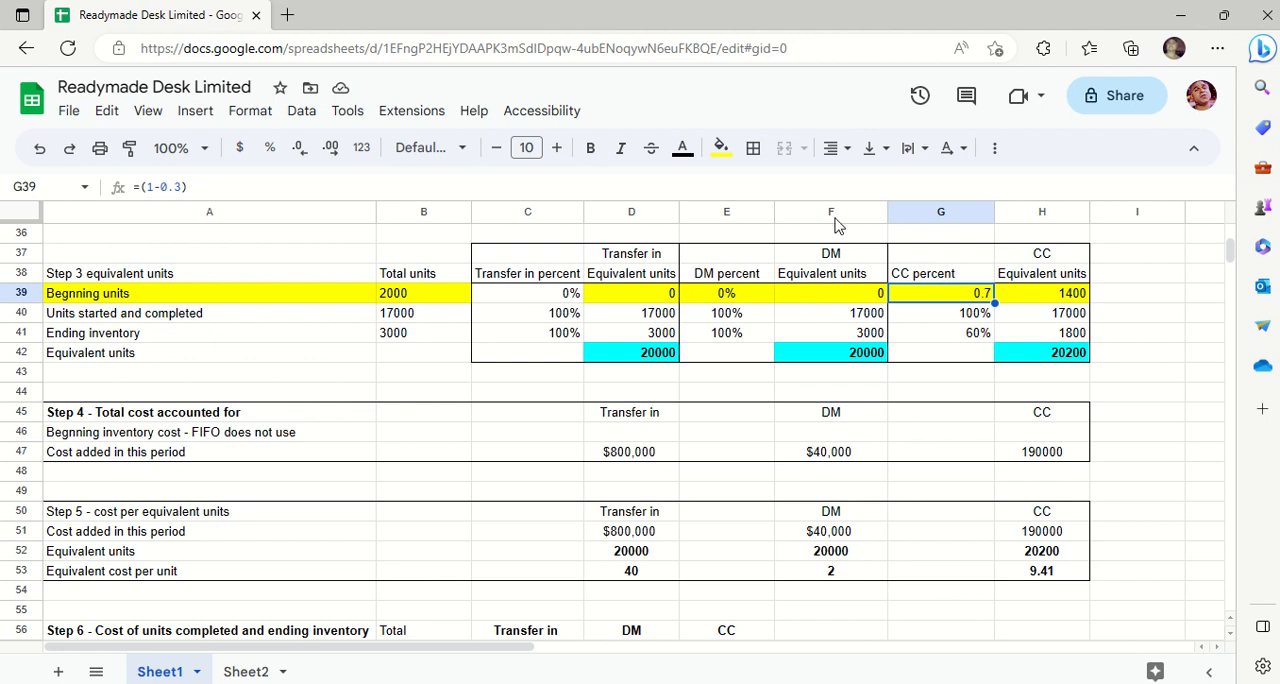
- Check the given beginning inventory CC completion and change the CC percent formula in G39 to =(1-.6)
double_click(965, 296)
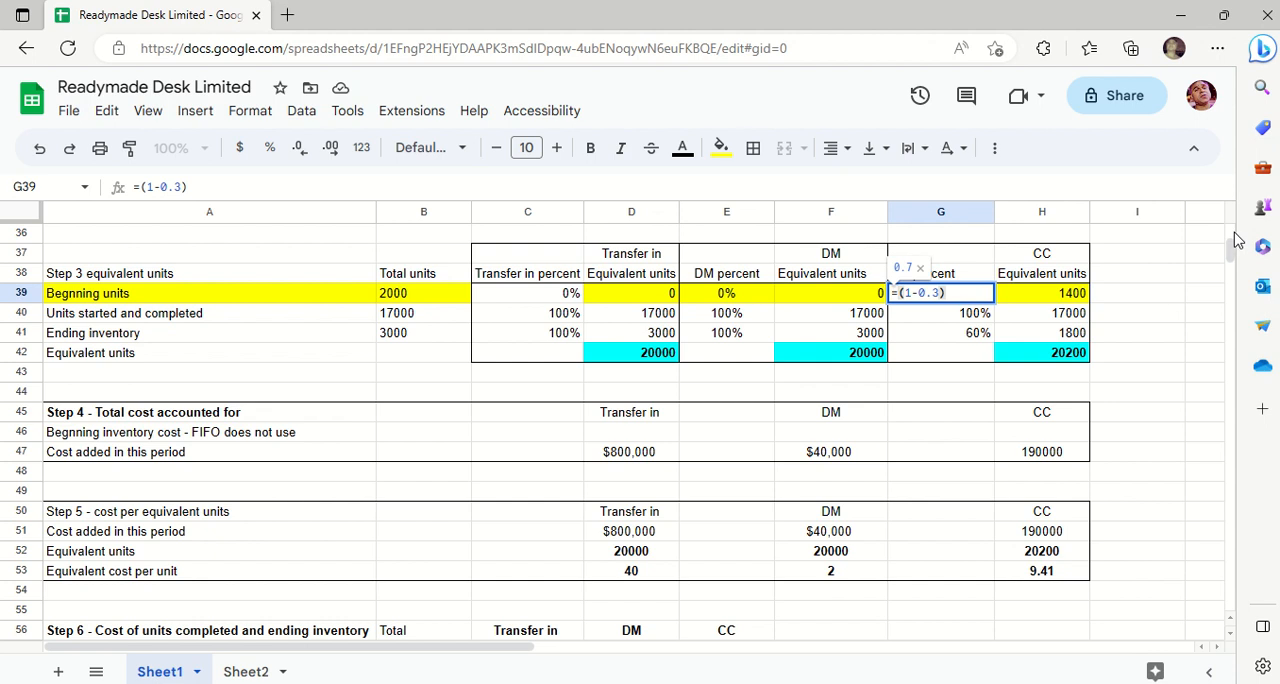
drag(1232, 241, 1232, 233)
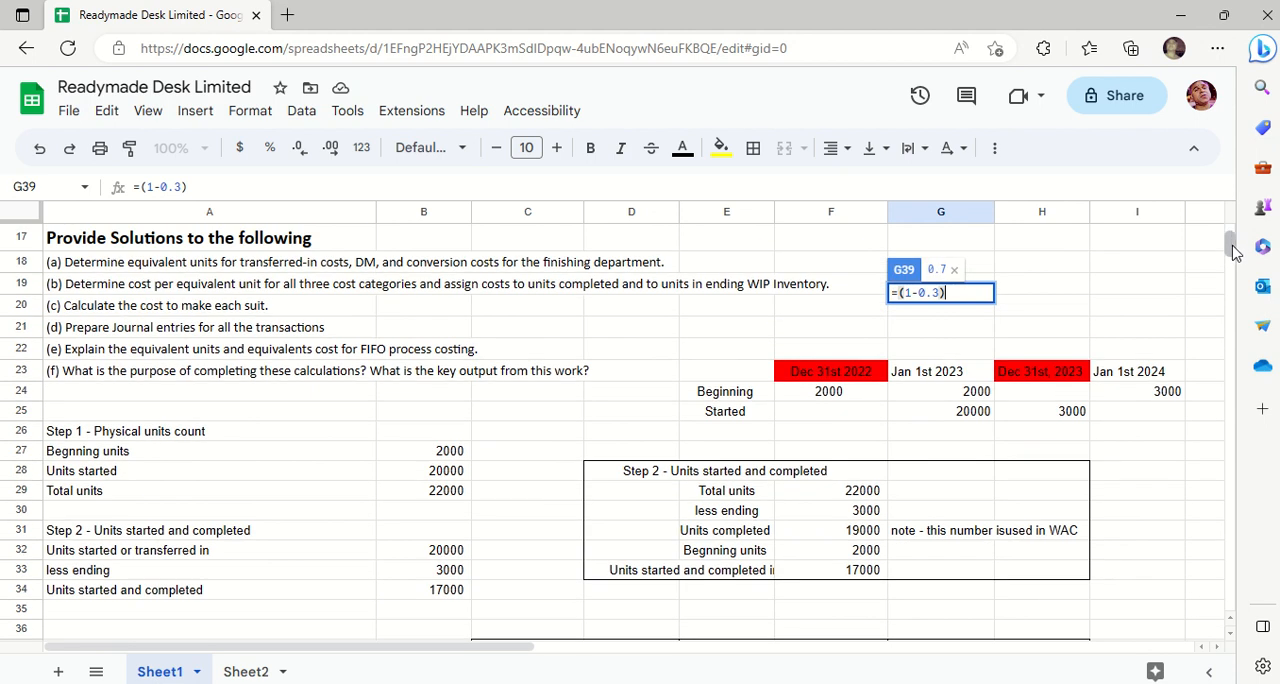
drag(1233, 253, 1229, 229)
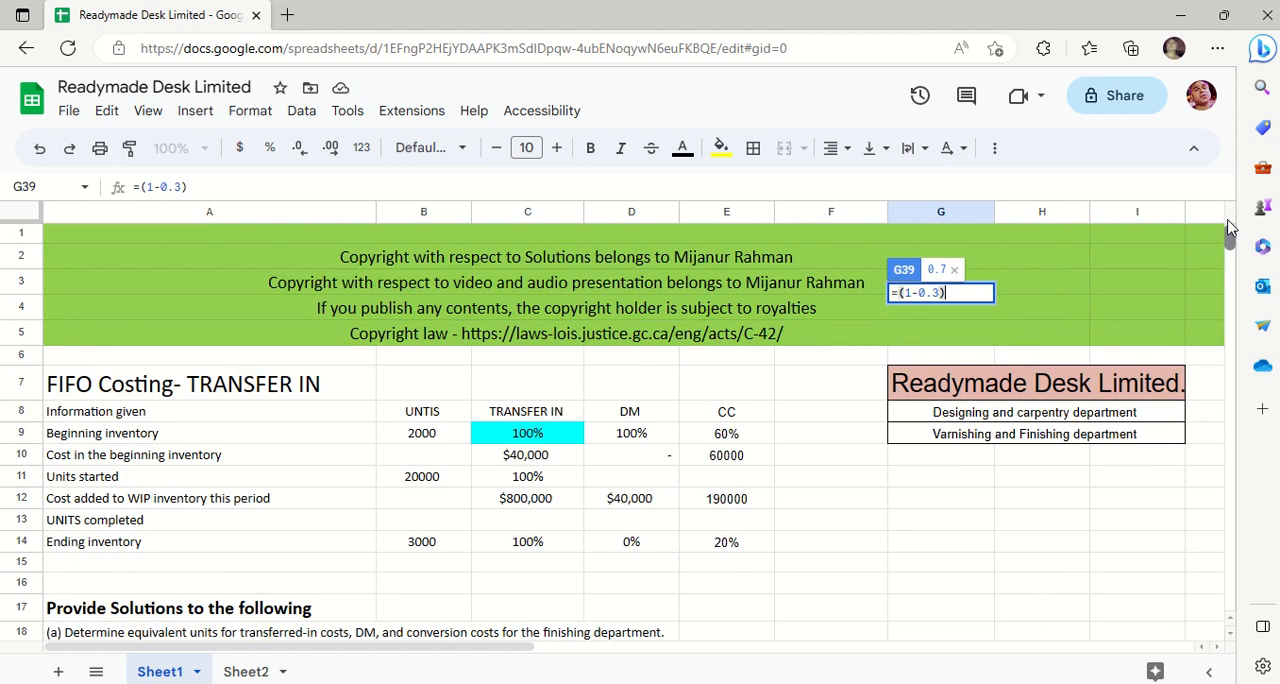
drag(1230, 237, 1230, 253)
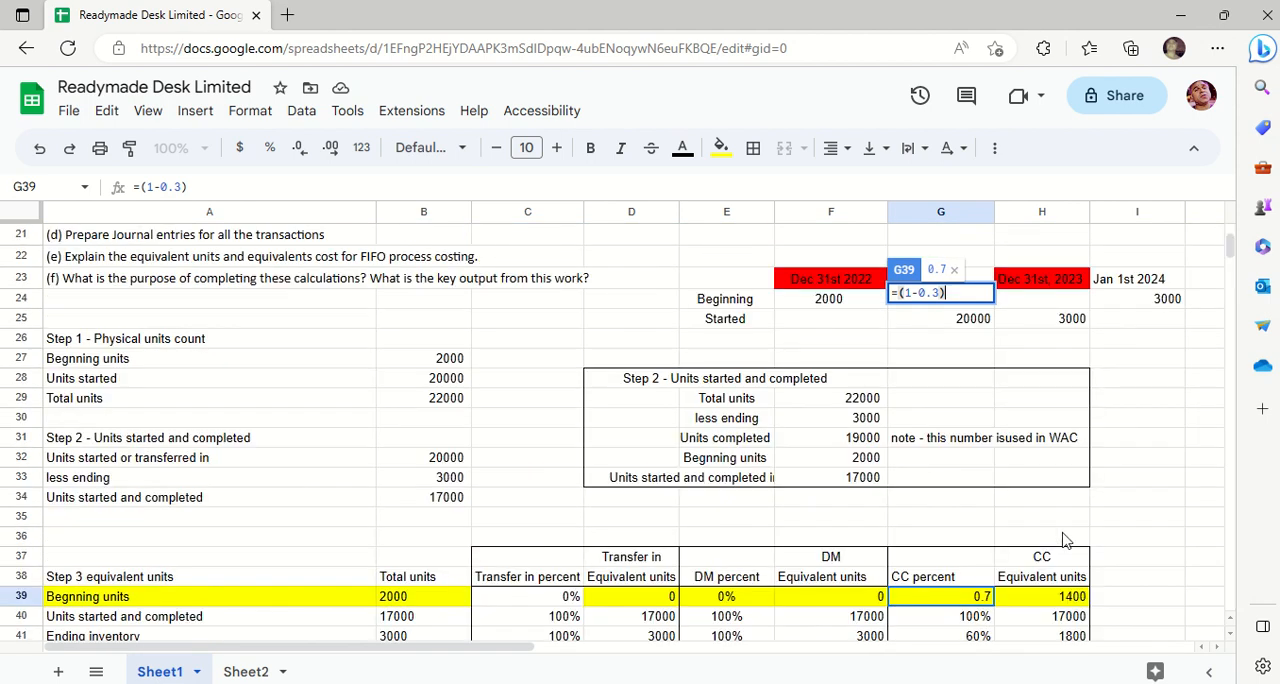
click(940, 293)
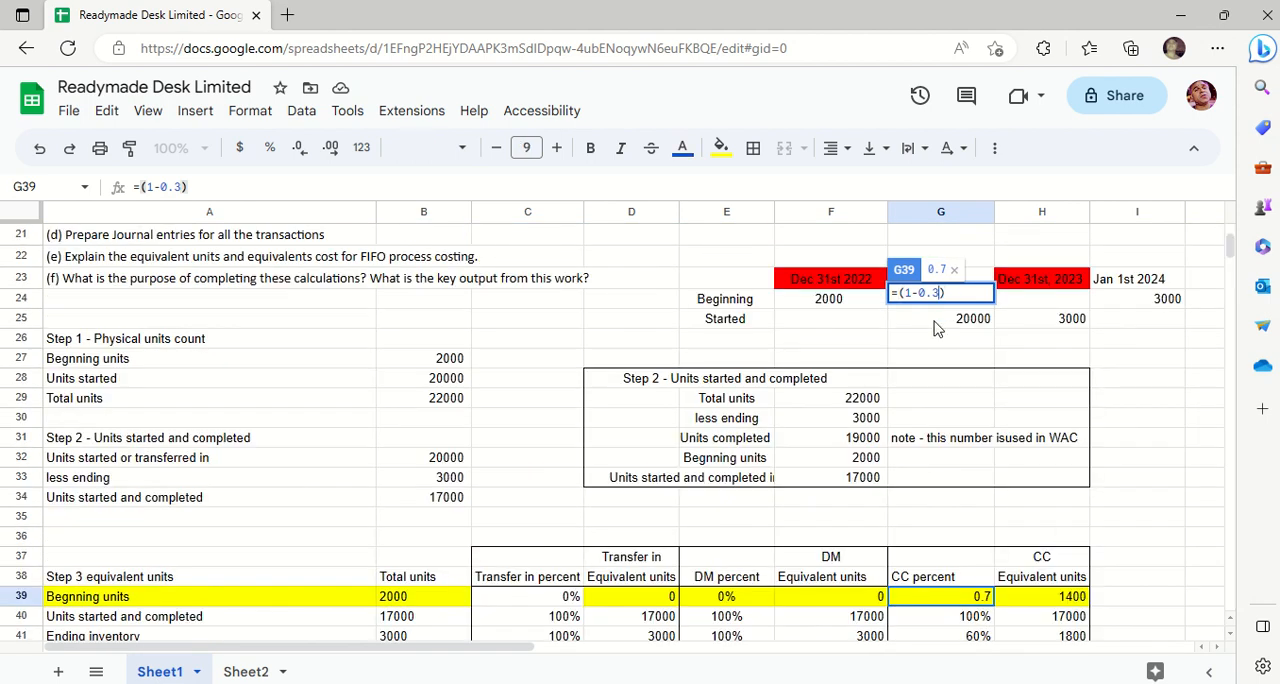
key(BackSpace)
key(BackSpace)
key(BackSpace)
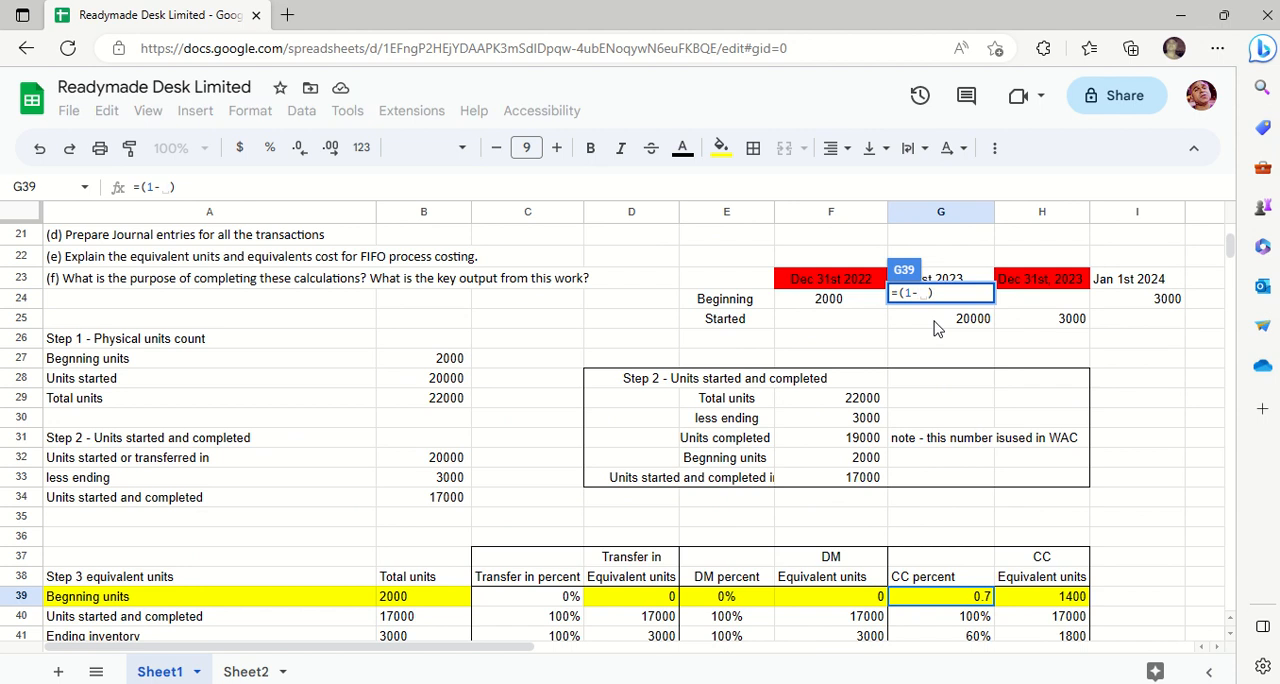
text(.60)
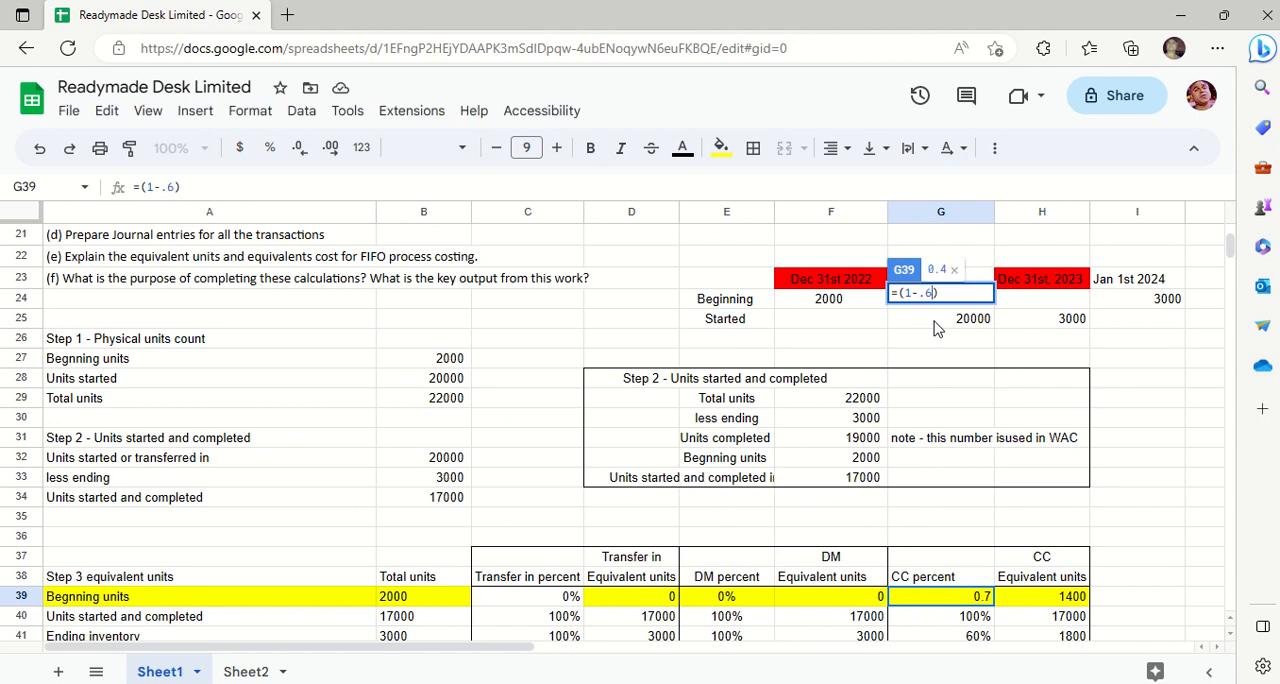
key(Return)
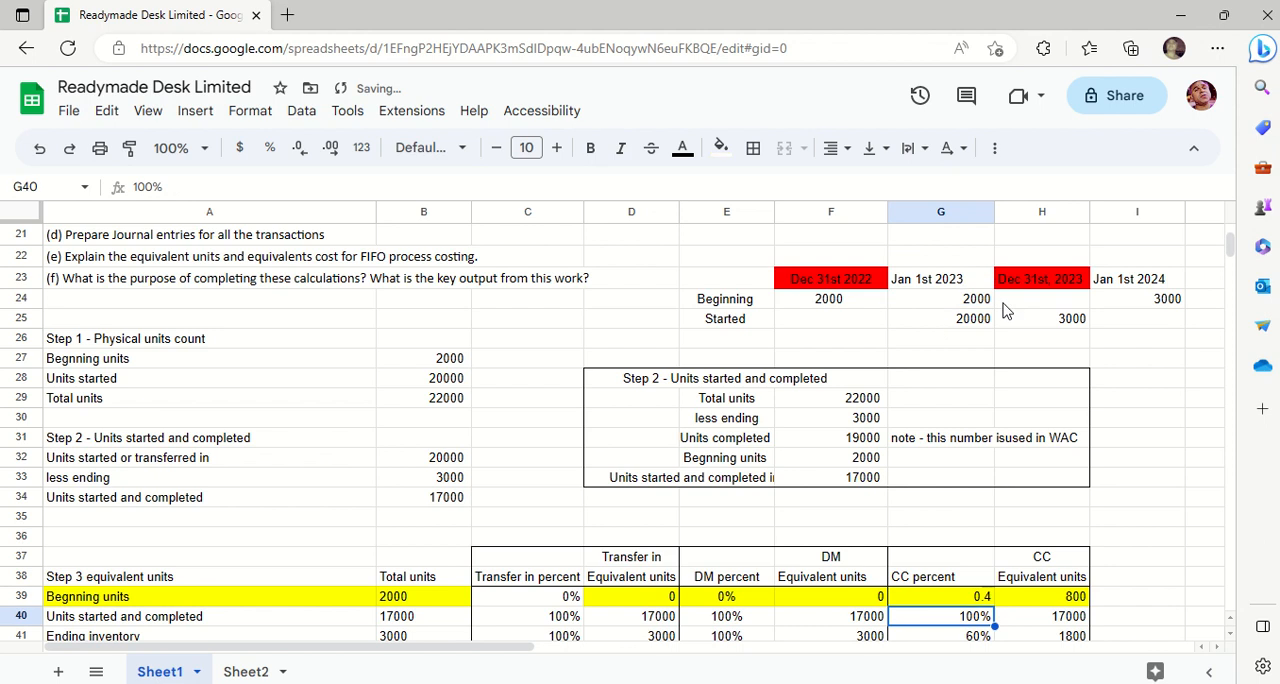
- Review the recalculated CC equivalent units in column H down to the total in H42
click(1042, 301)
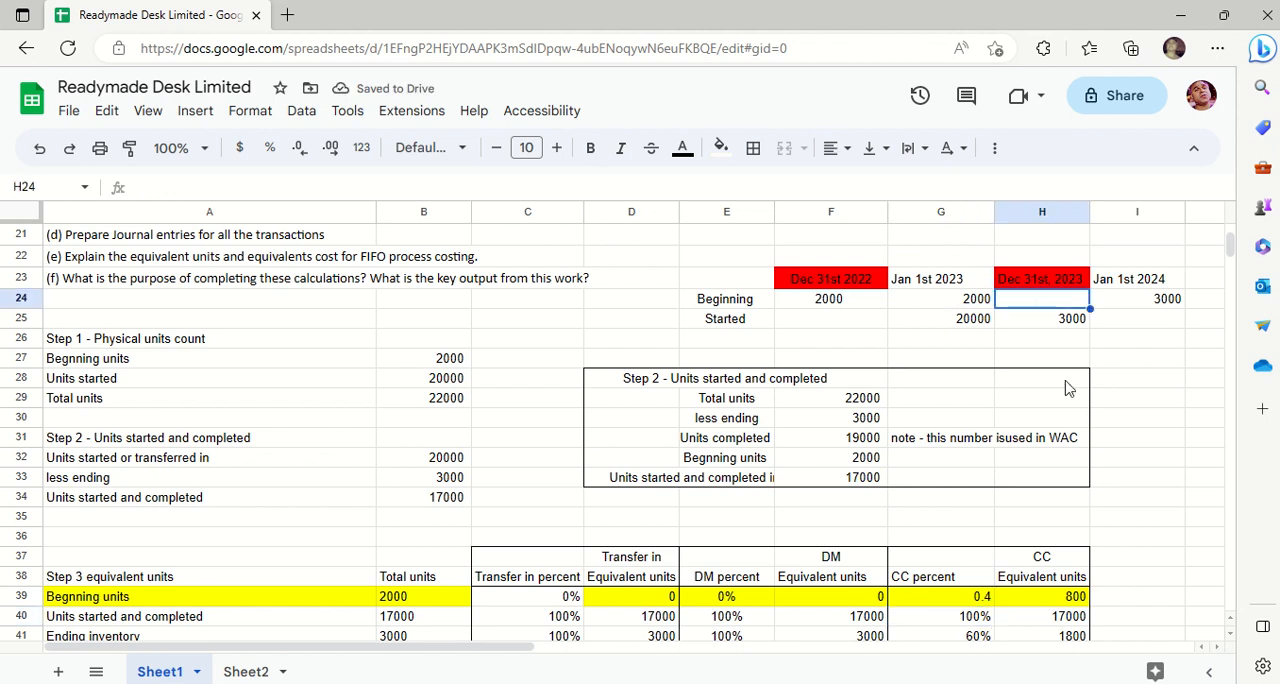
click(1040, 620)
key(Down)
key(Down)
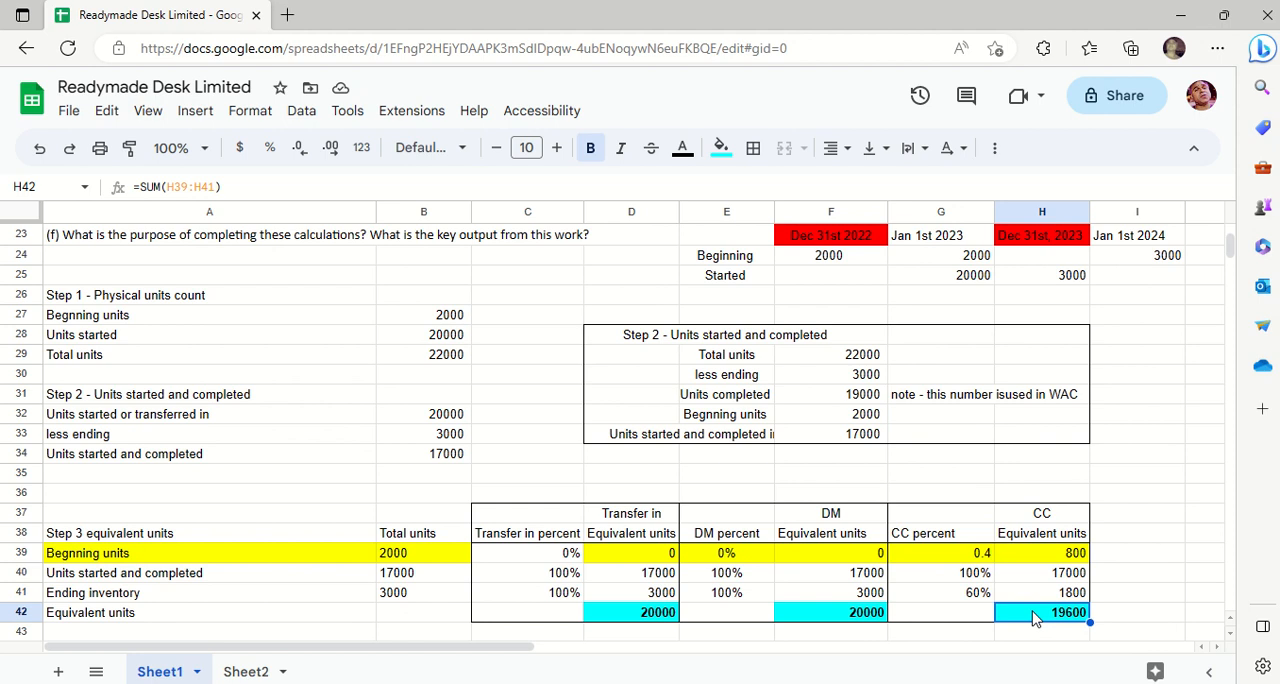
- Examine the beginning units' CC equivalent units formula in H39 and check it against the given beginning inventory data
click(1066, 558)
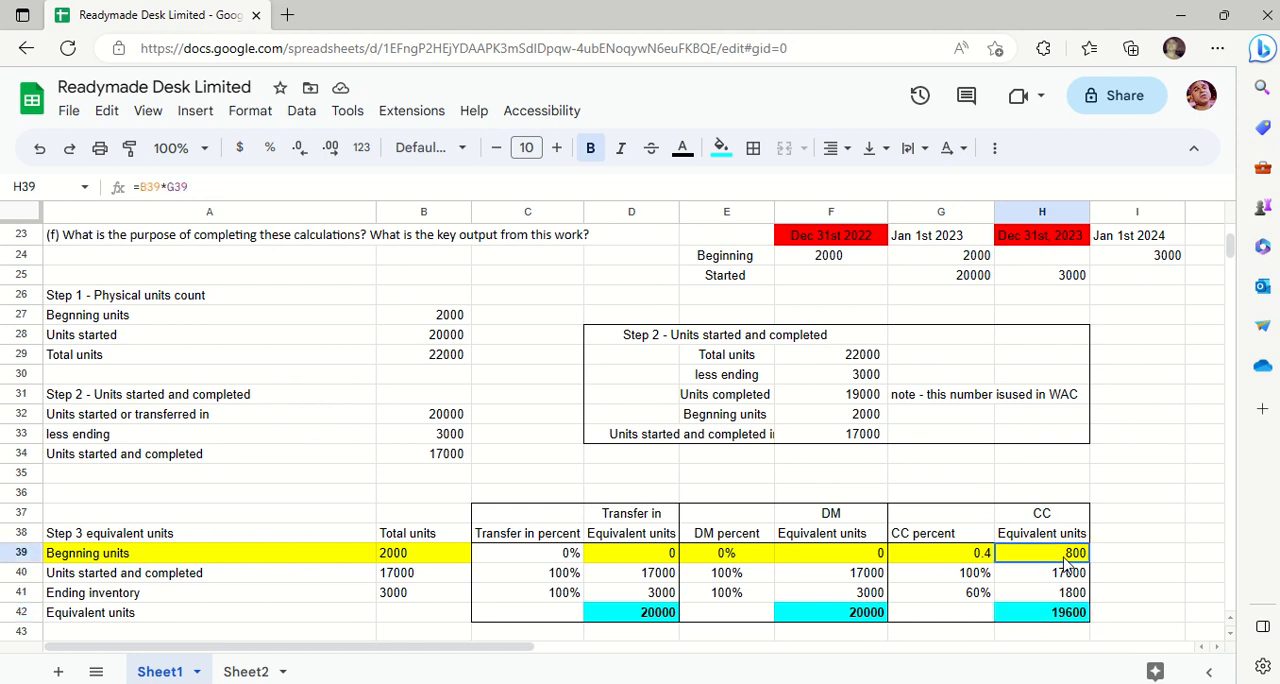
double_click(1066, 558)
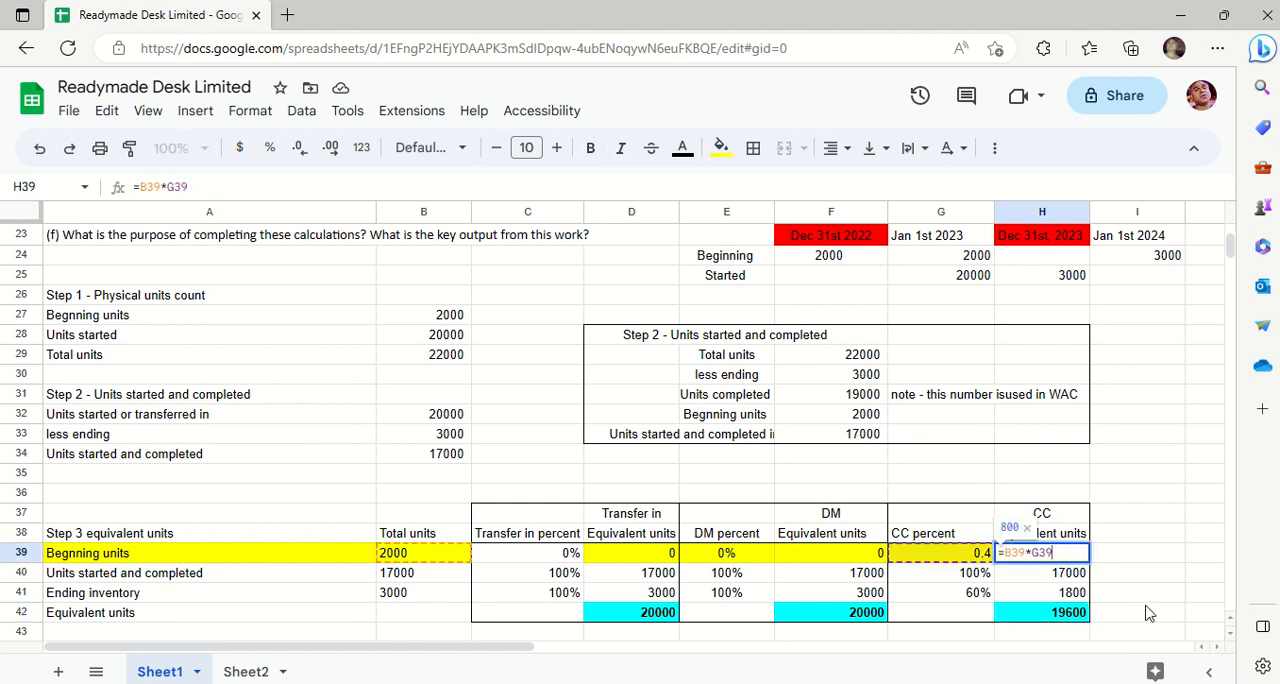
key(Escape)
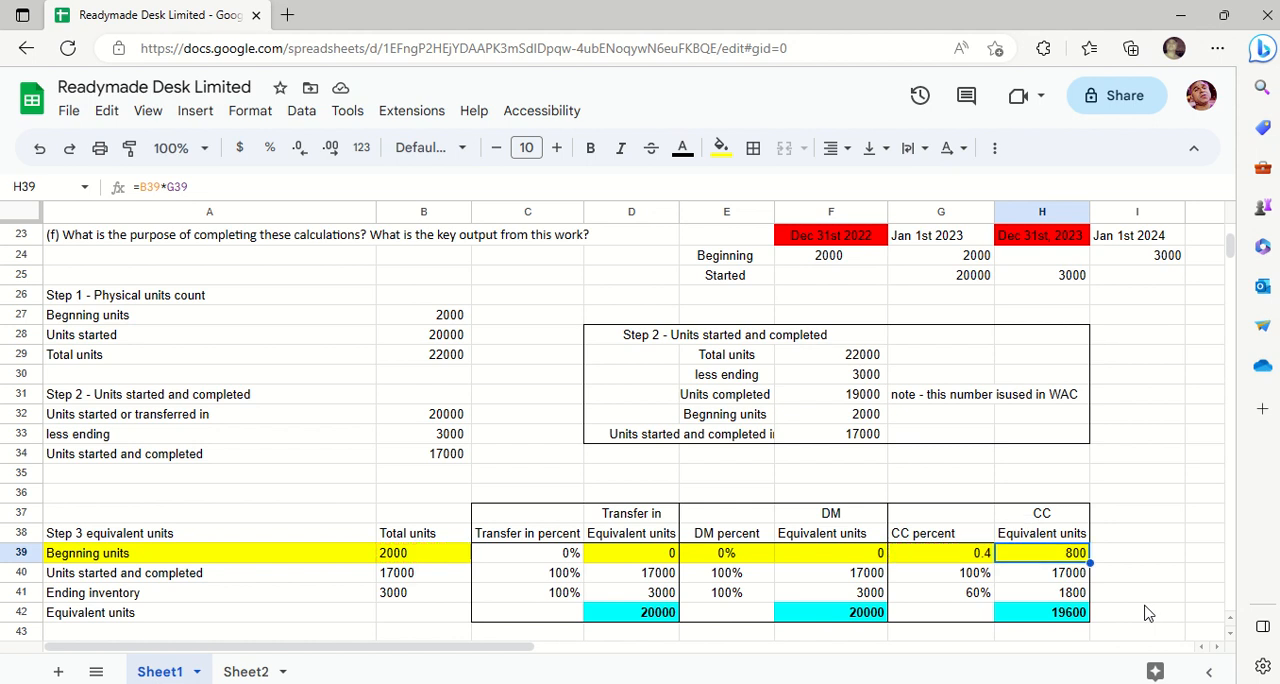
double_click(1073, 558)
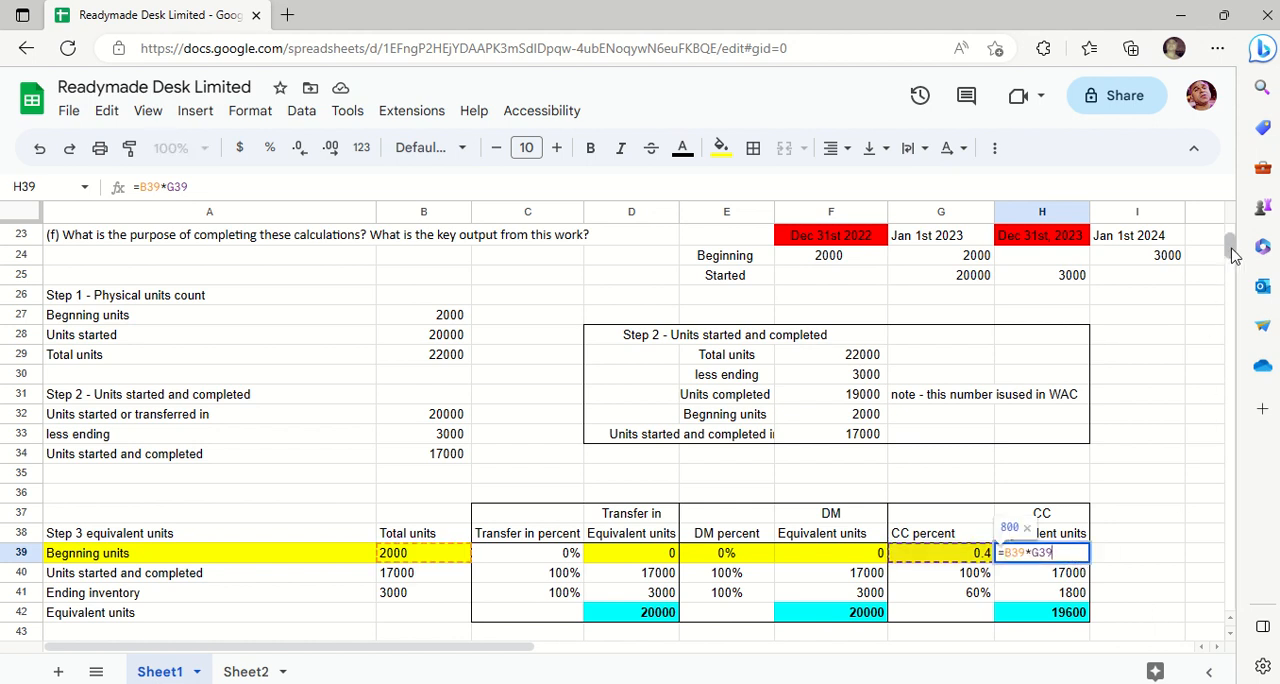
scroll(1229, 251, up, 6)
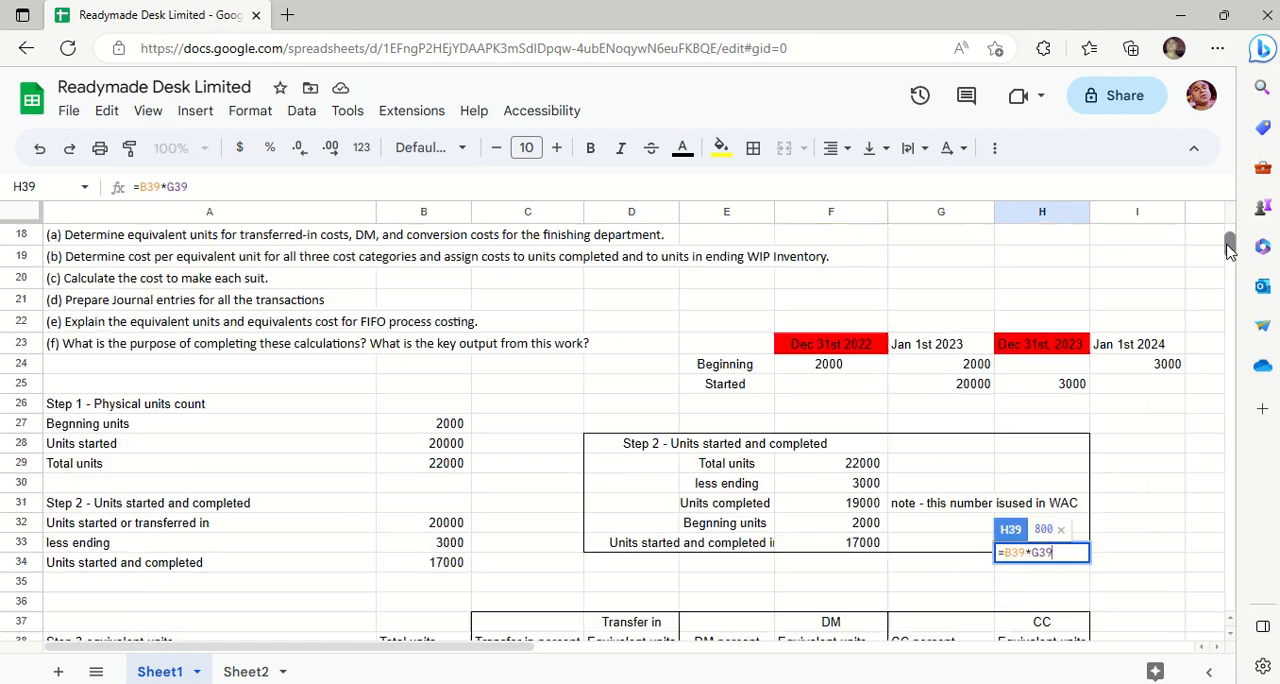
scroll(1229, 251, down, 4)
scroll(1229, 251, up, 3)
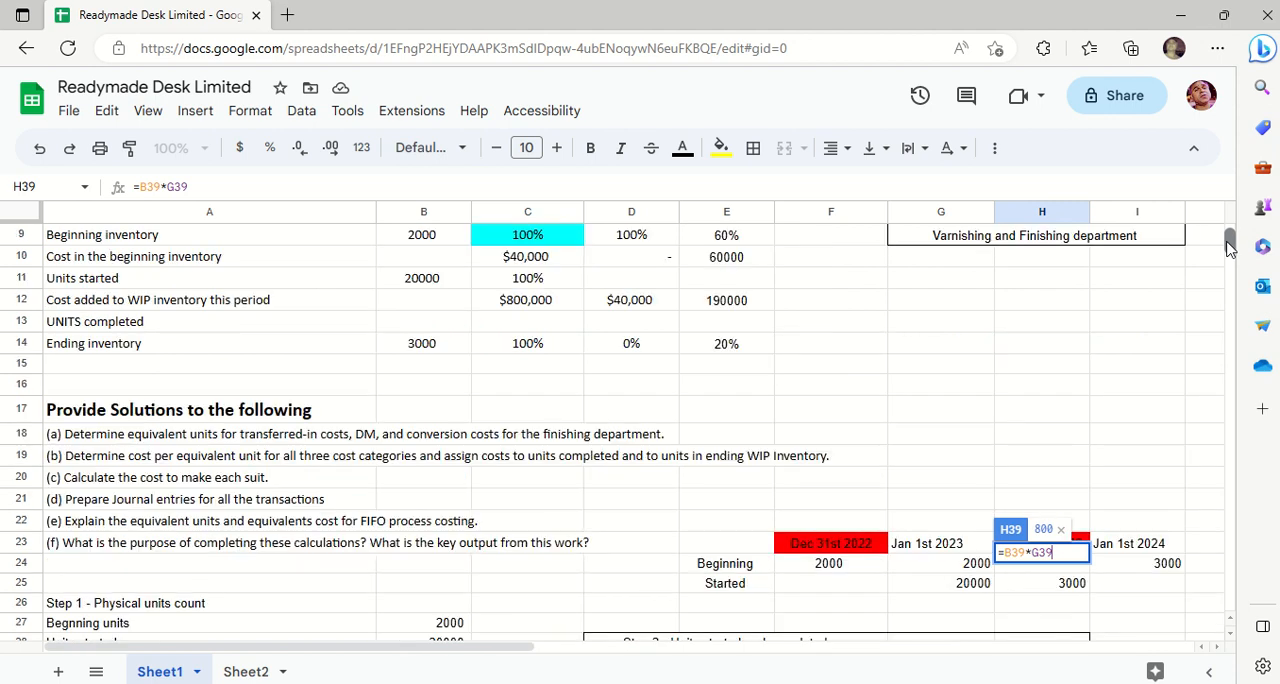
scroll(1229, 249, up, 2)
scroll(1229, 248, down, 3)
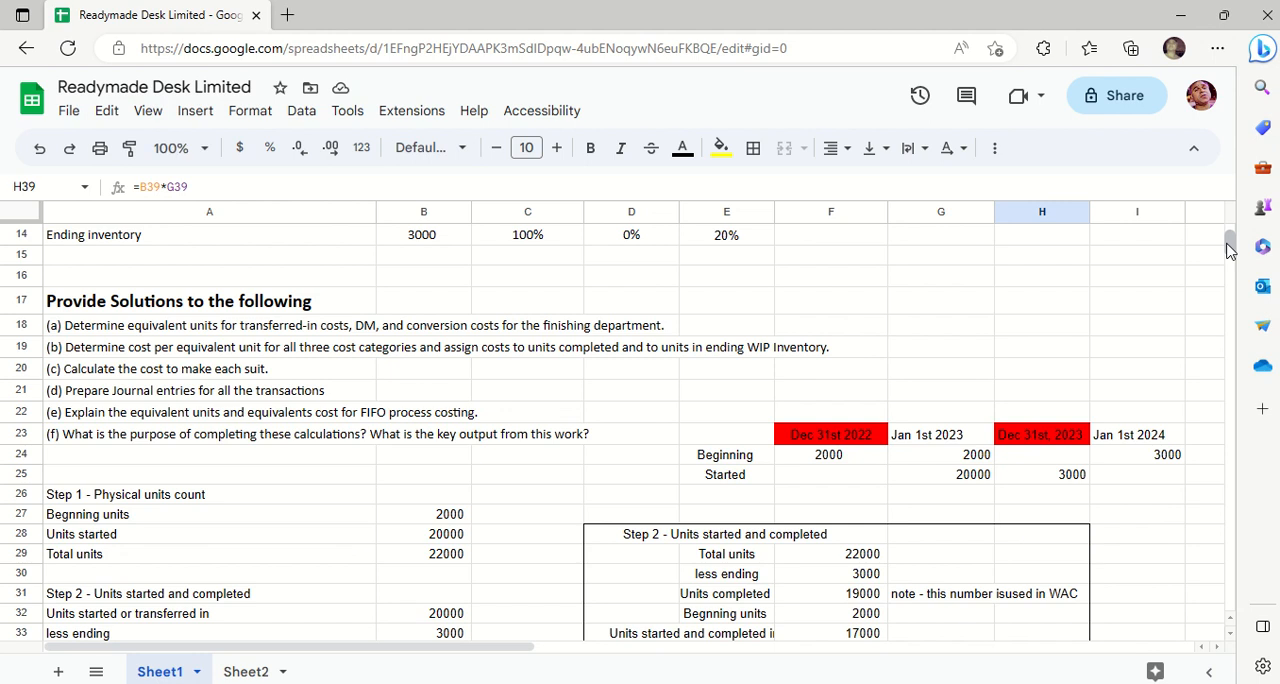
key(Escape)
- Review the CC equivalent units from the total in H42 up to H39 and inspect the cells the H39 formula references
key(Down)
key(Down)
key(Down)
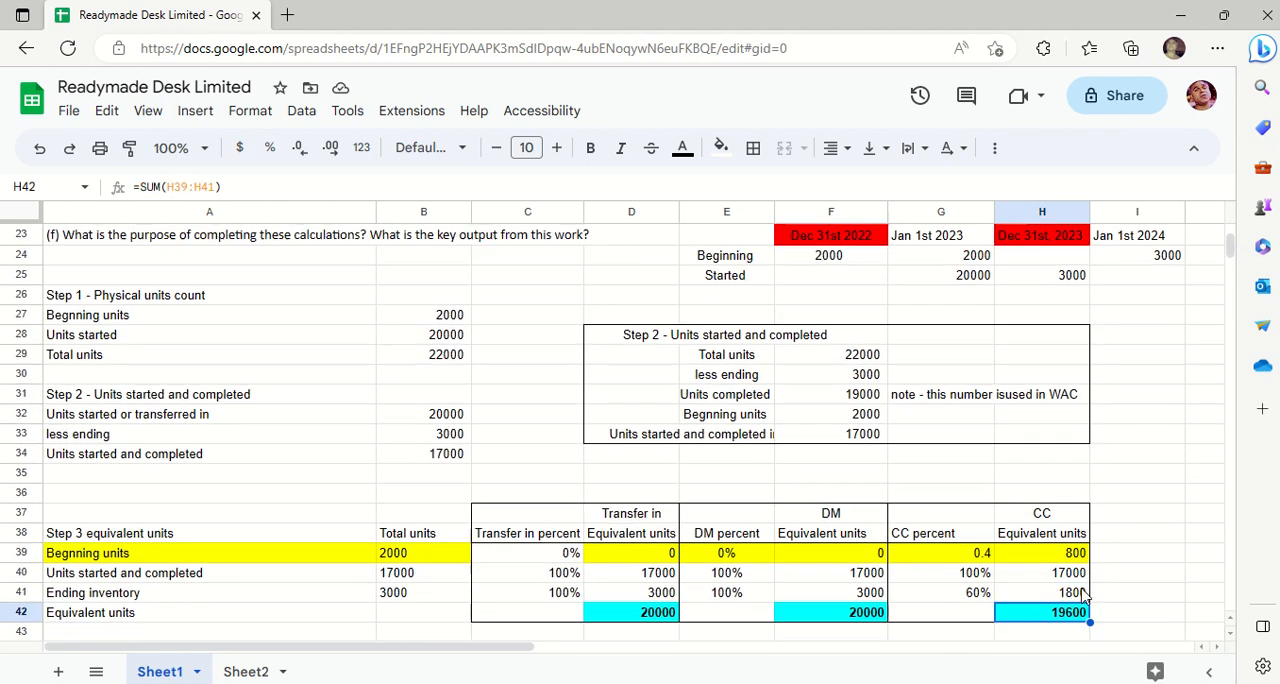
key(Up)
key(Up)
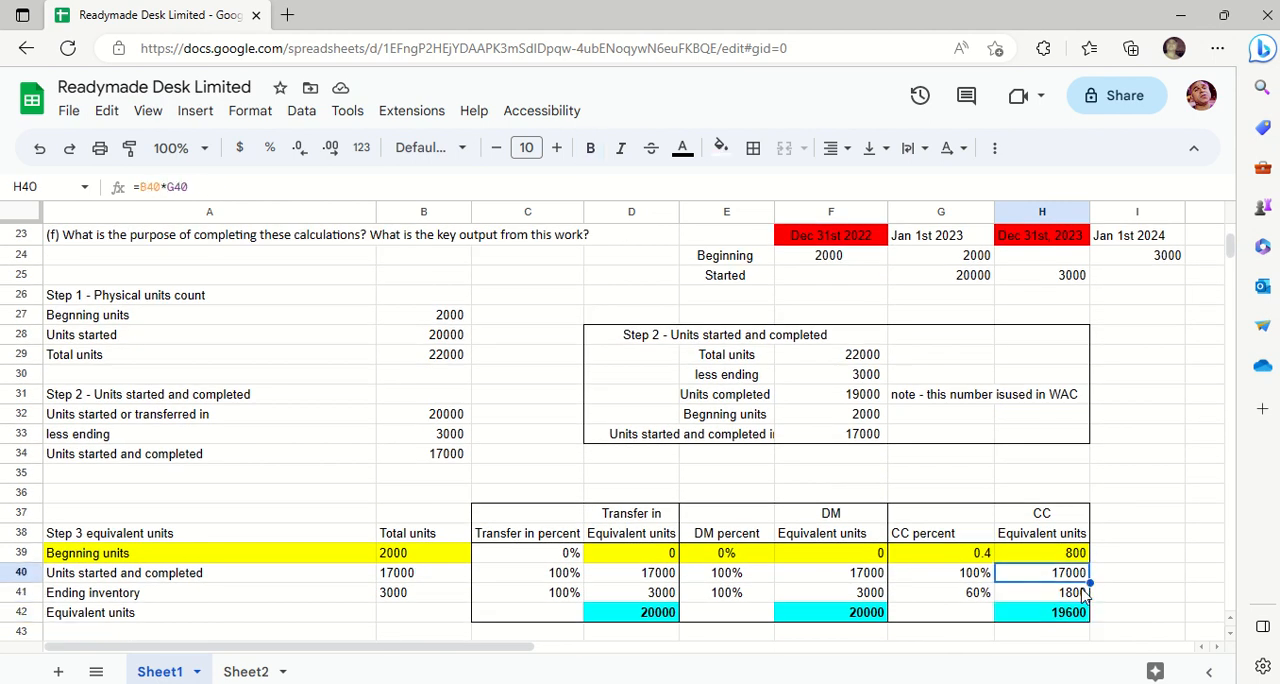
key(Up)
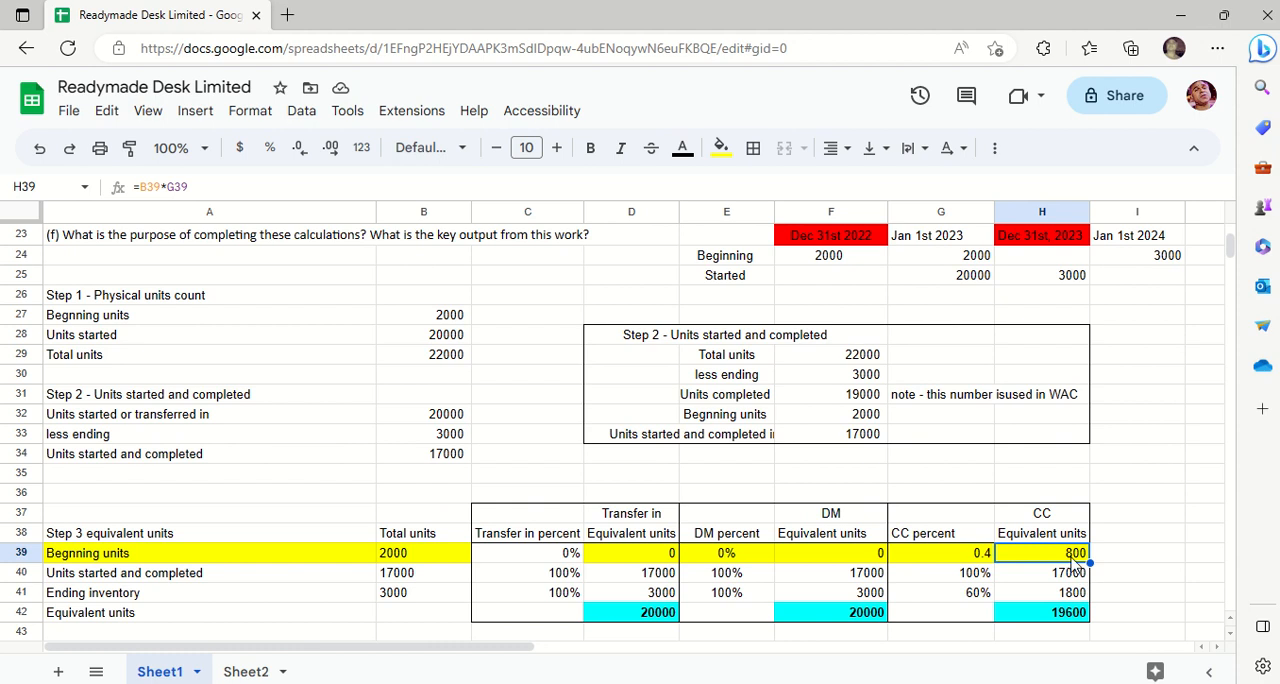
double_click(1068, 552)
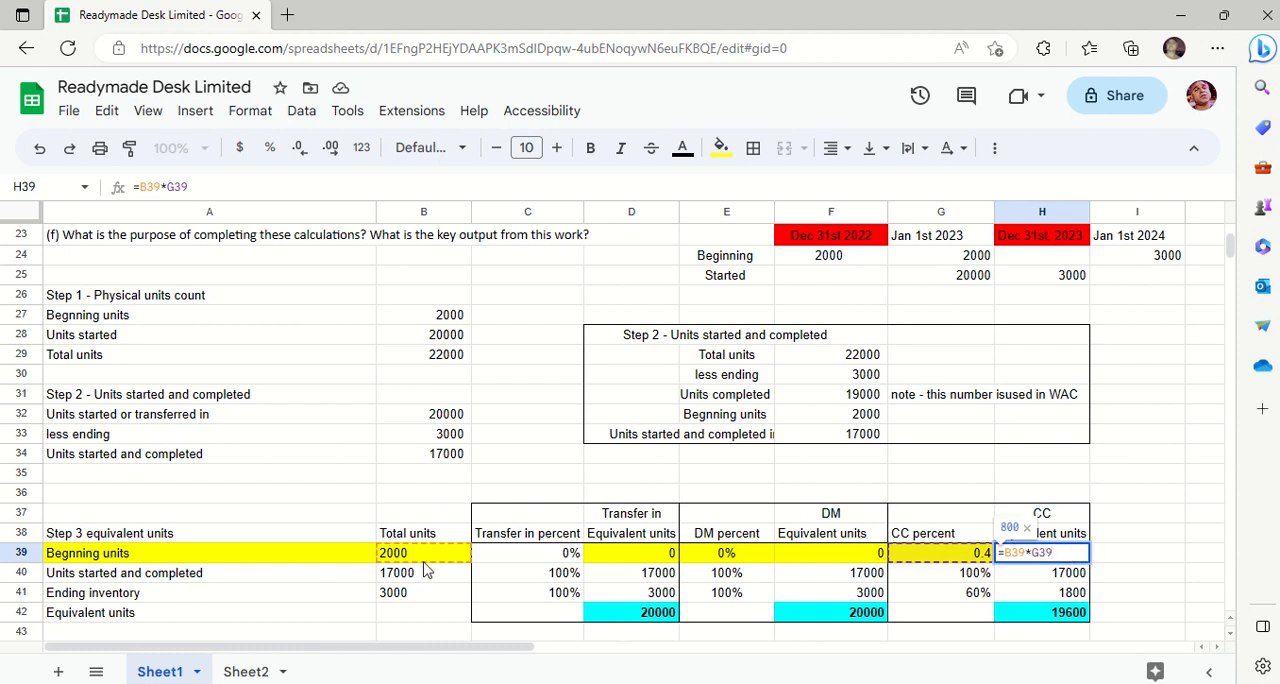
key(Escape)
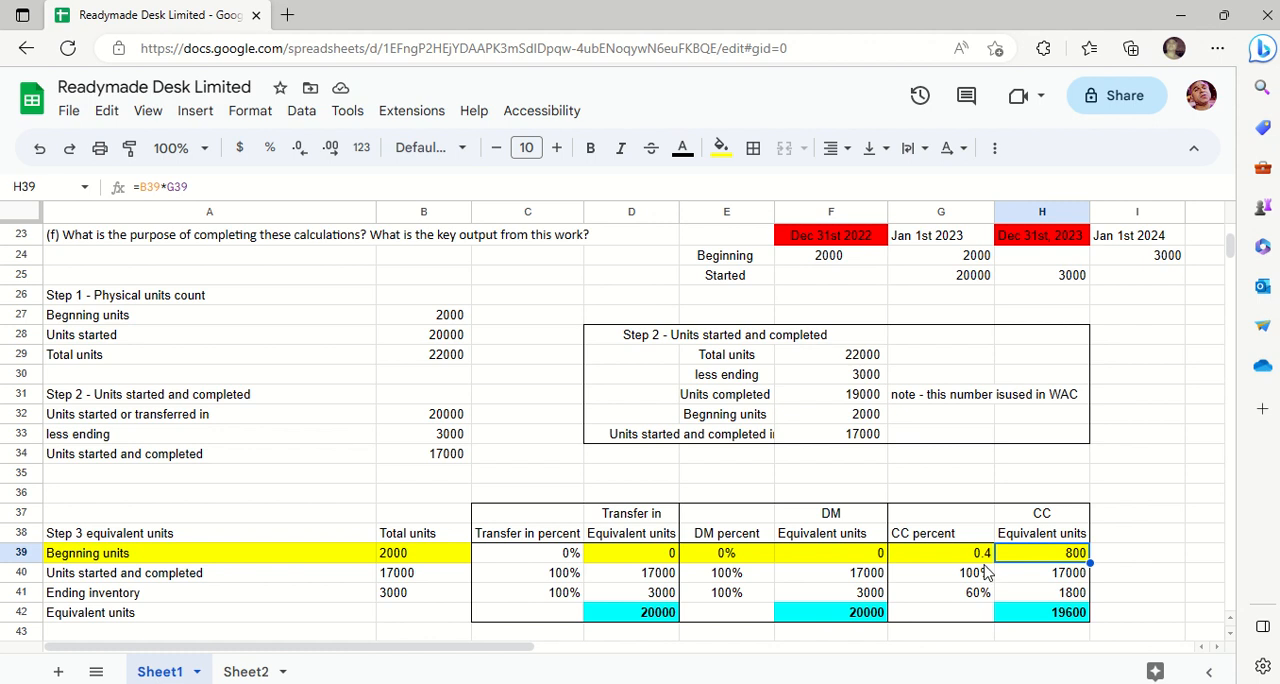
- Test the beginning units' CC calculation by entering =2000*.4 in I39, and clear the cell again
click(1118, 558)
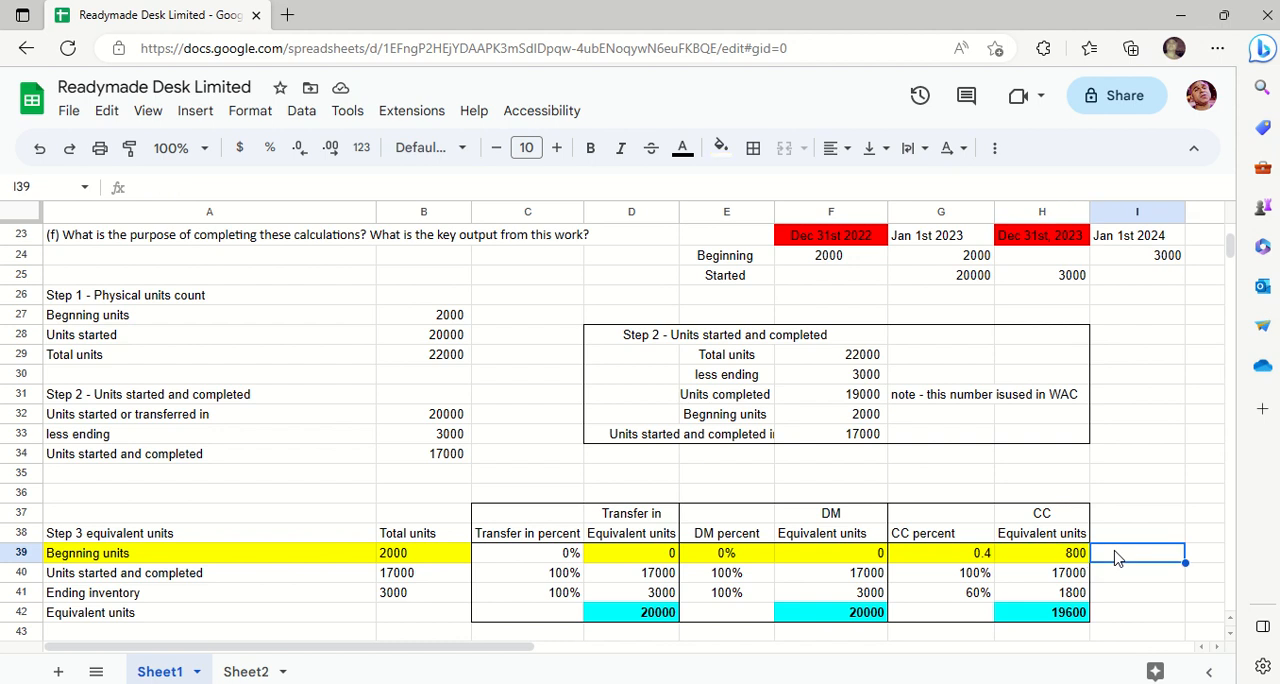
text(=2000*)
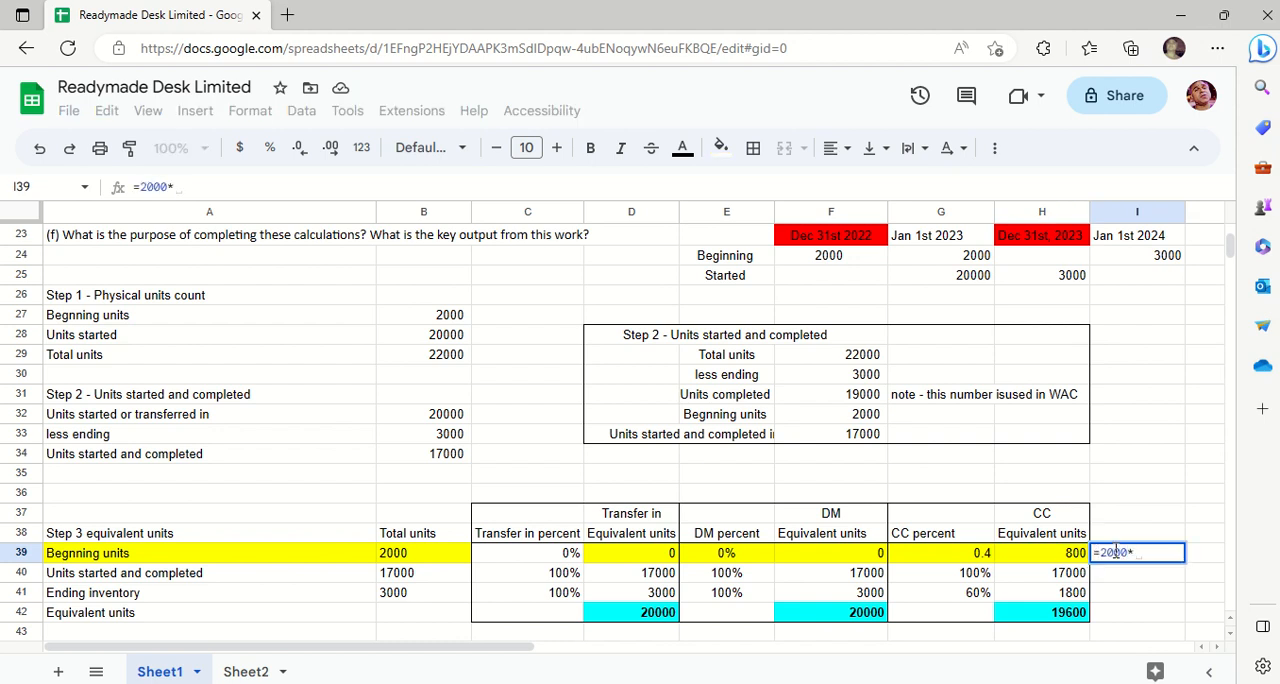
text(.4)
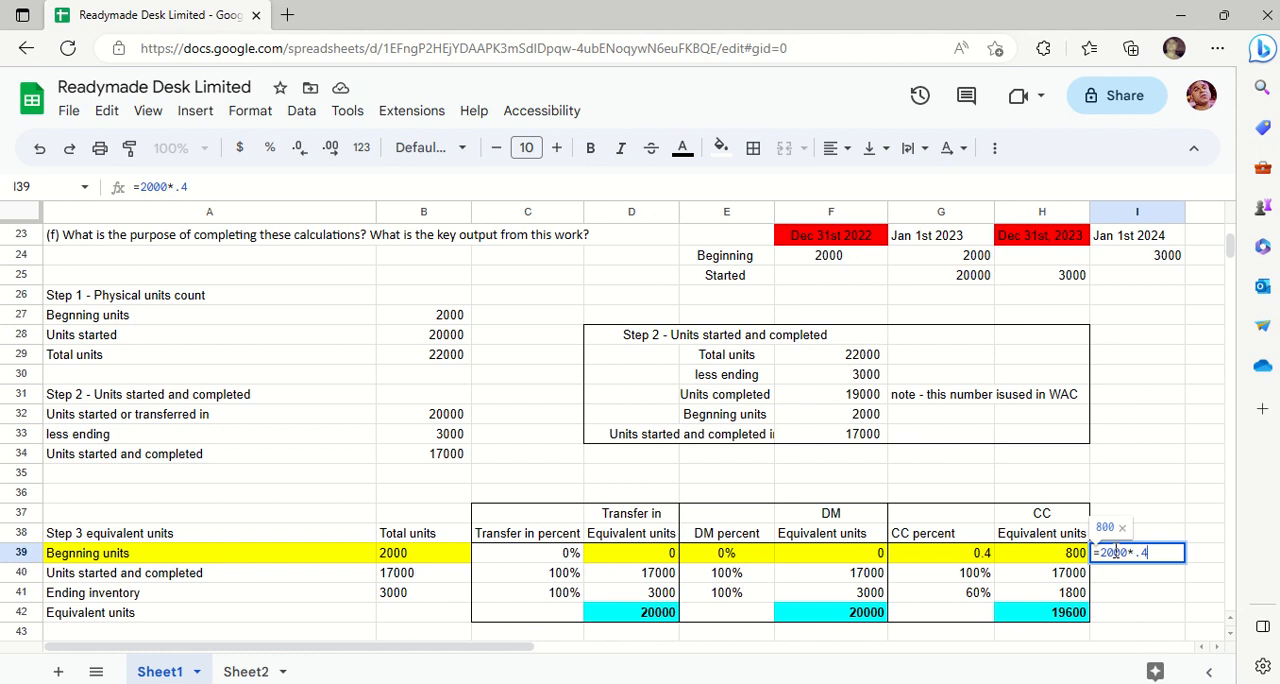
key(Return)
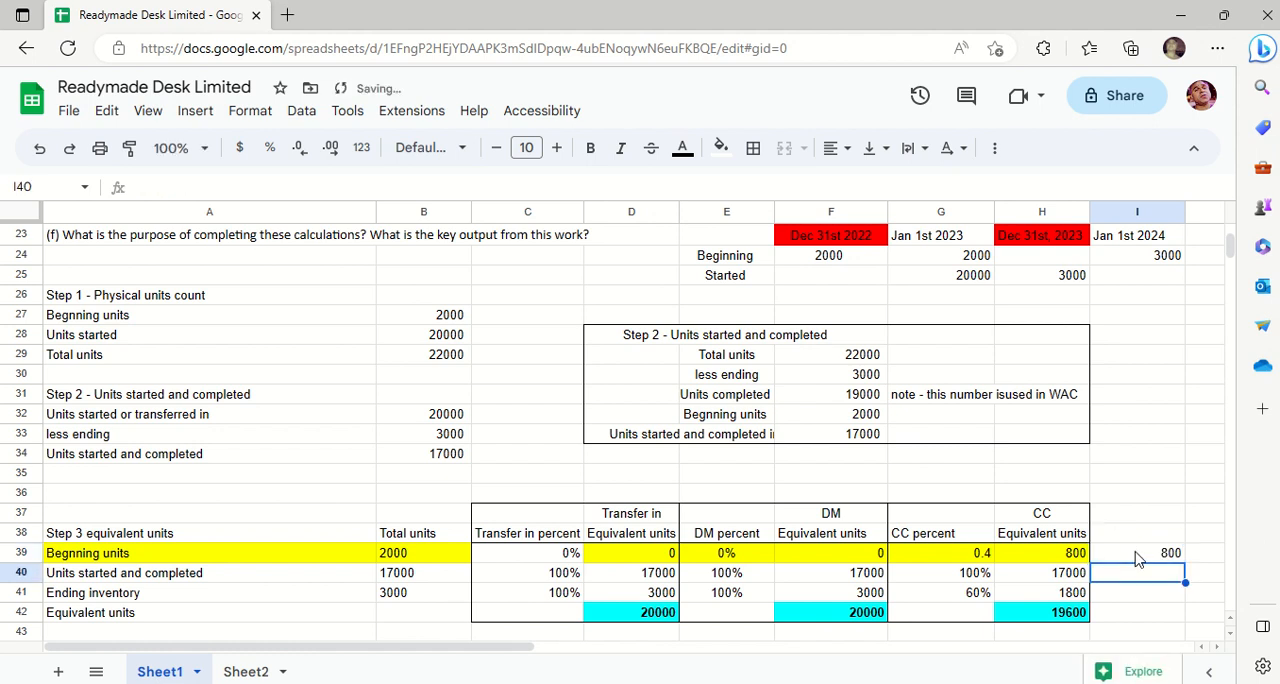
click(1137, 560)
key(Delete)
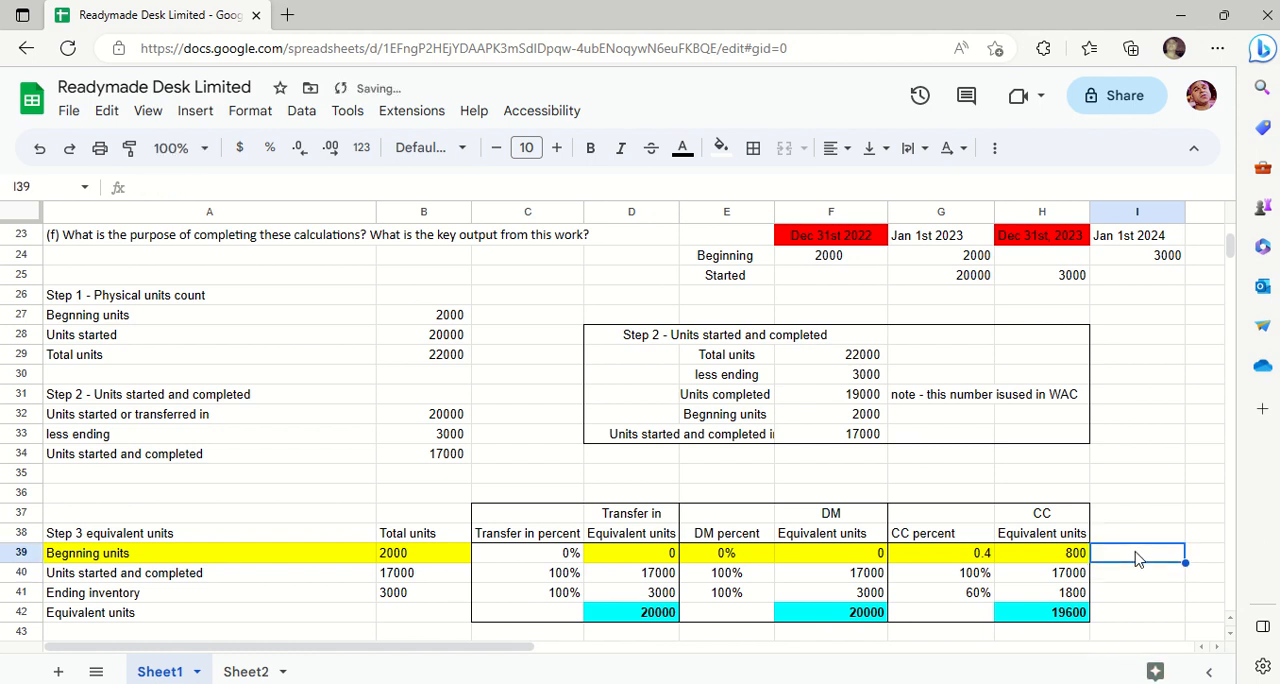
- Review the units started and completed row from B40 to H40 and compare the CC percents in G39:G41
key(Left)
key(Left)
key(Left)
key(Left)
key(Left)
key(Left)
key(Left)
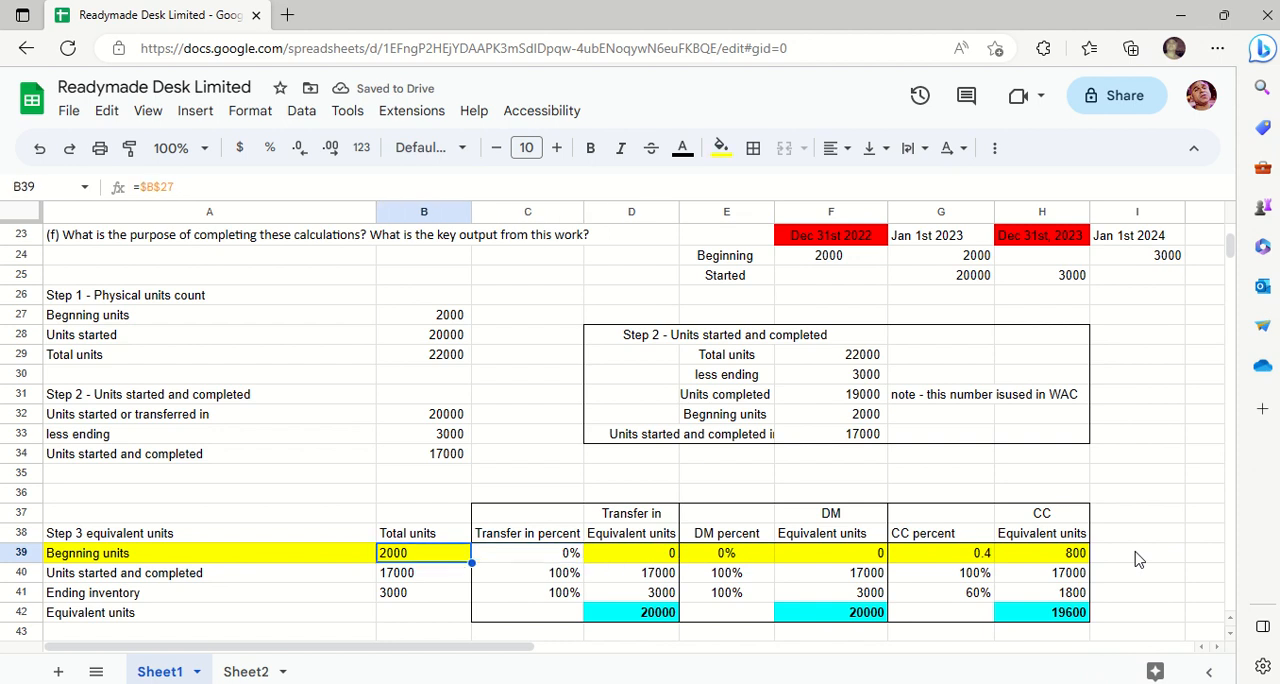
key(Down)
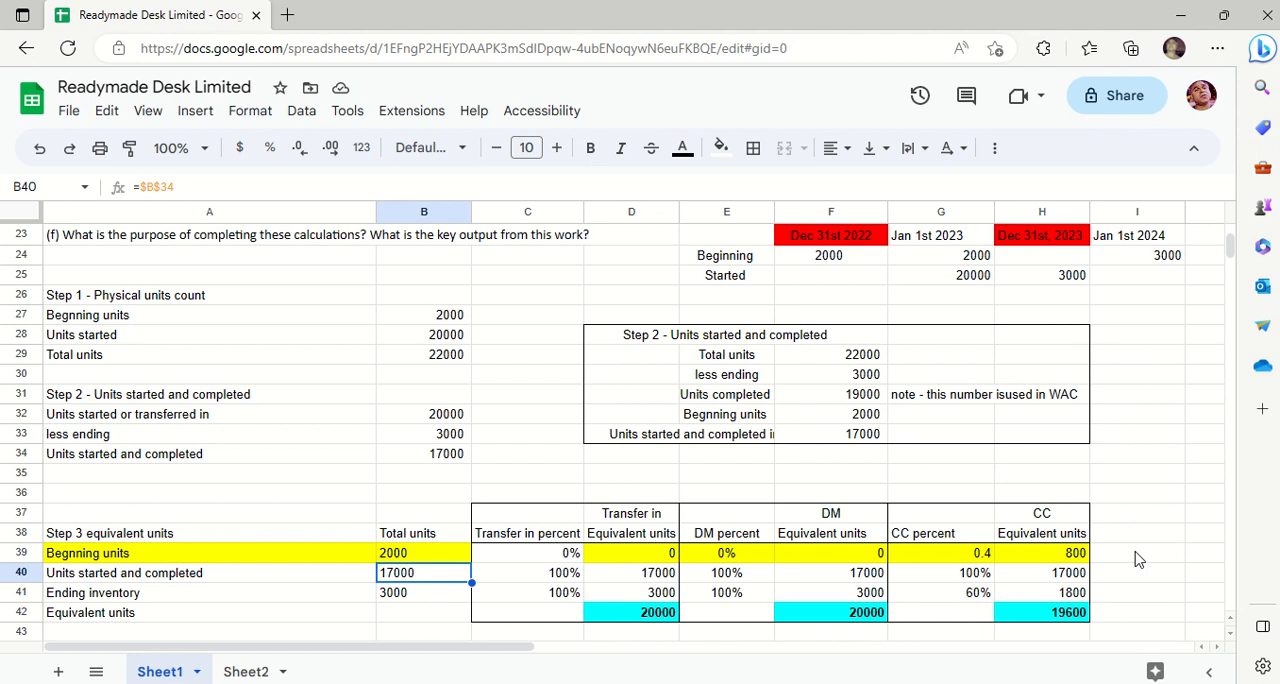
key(Right)
key(Right)
key(Right)
key(Right)
key(Right)
key(Right)
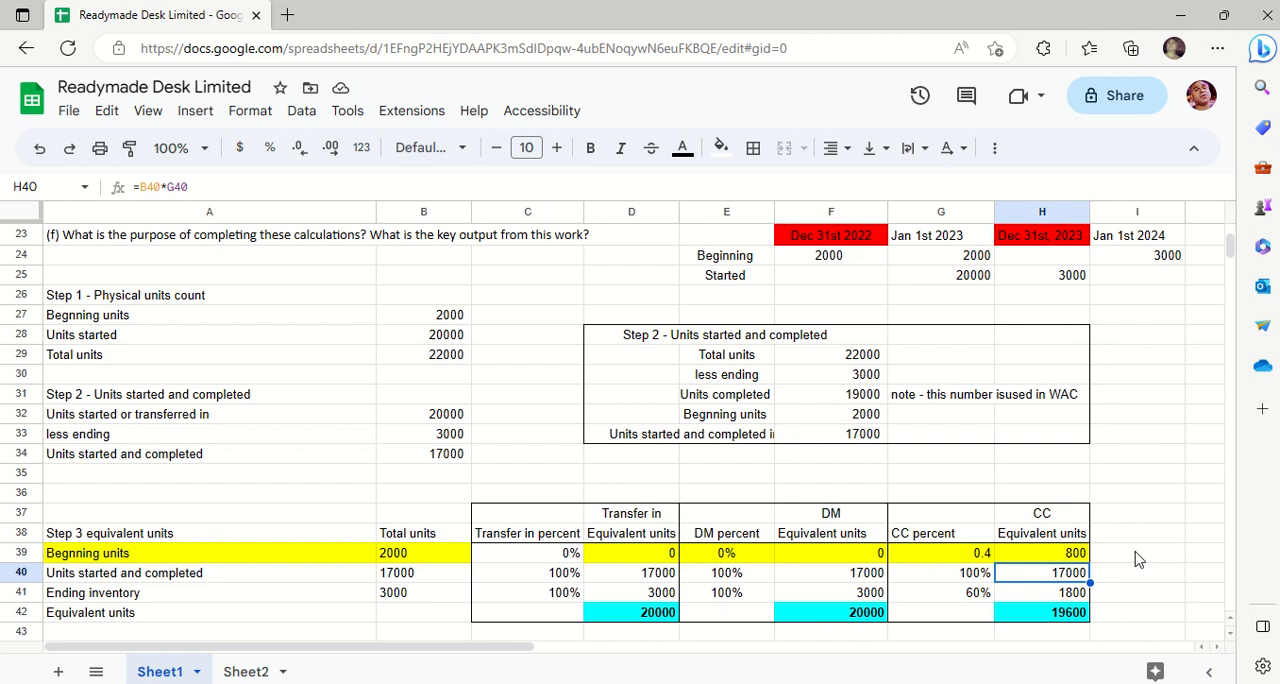
key(Up)
key(Left)
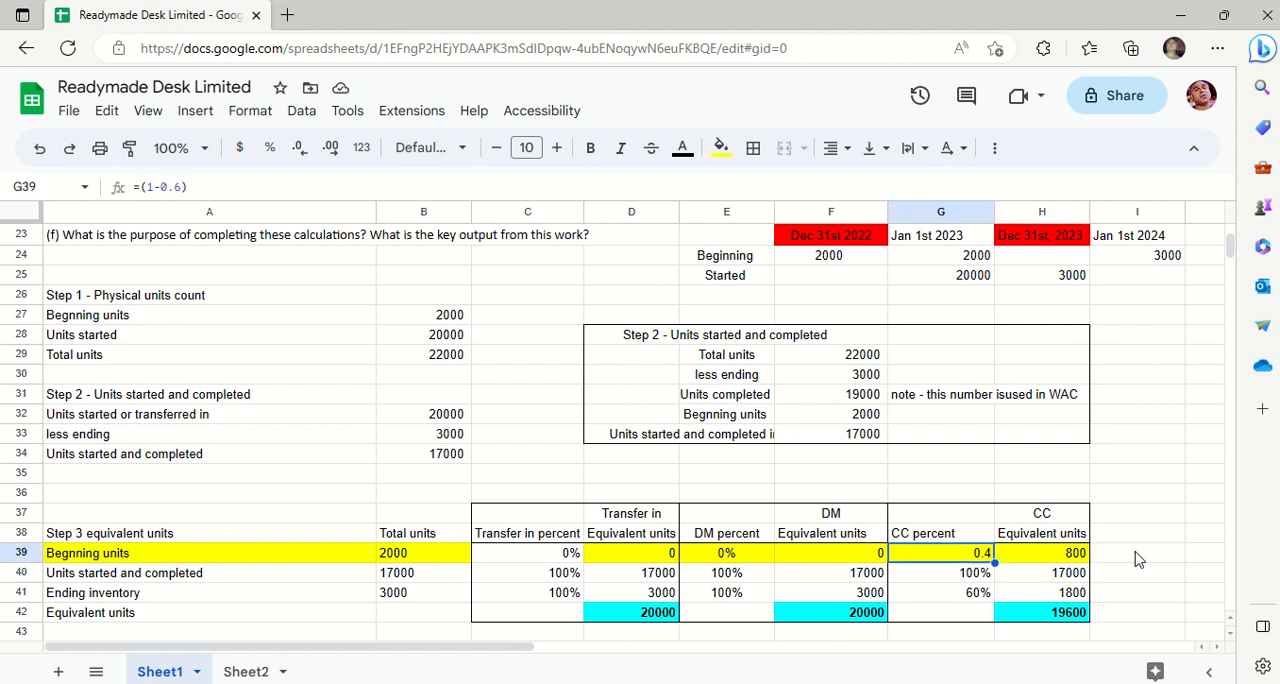
key(Down)
key(Down)
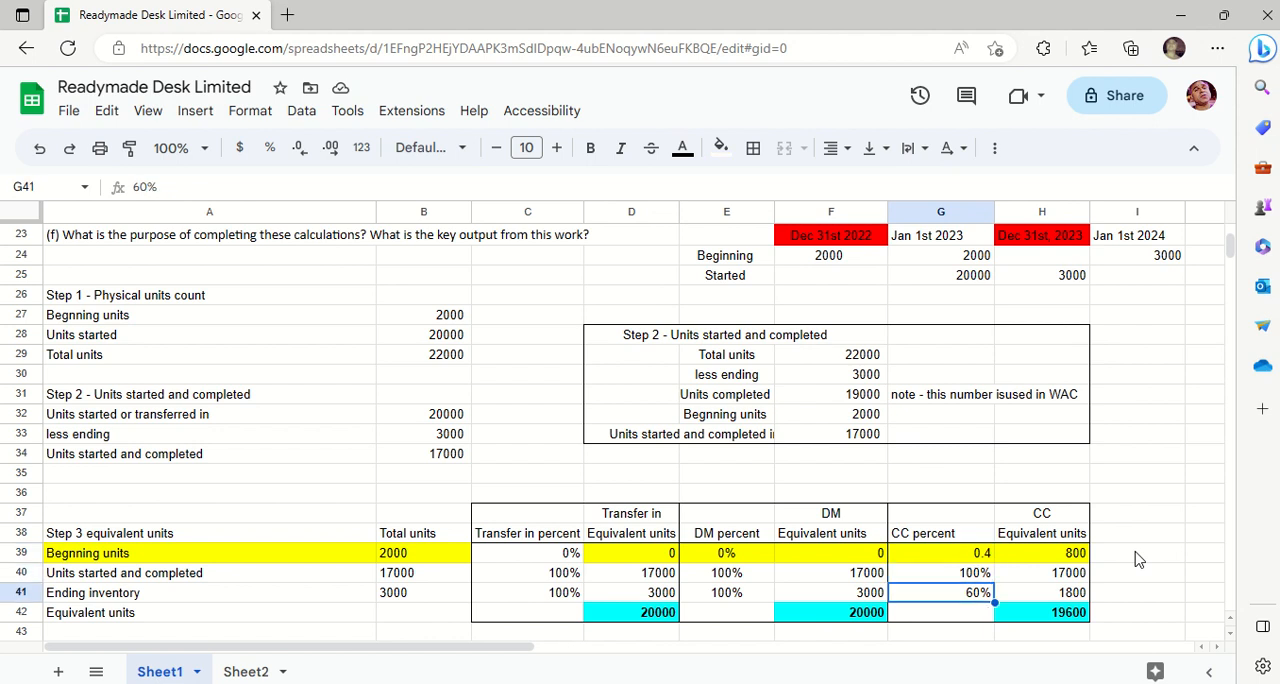
- Examine the ending inventory row from total units in B41 through the transfer-in and DM equivalent units in D41 and F41
key(Left)
key(Left)
key(Left)
key(Left)
key(Left)
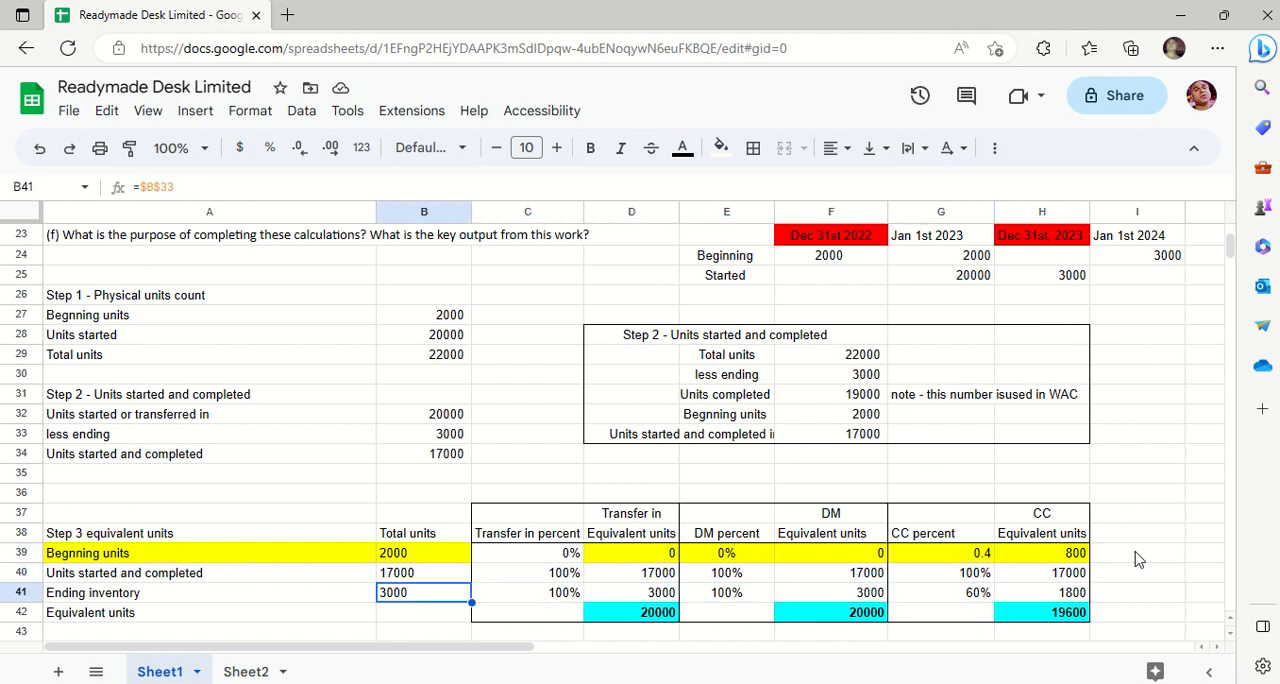
key(Right)
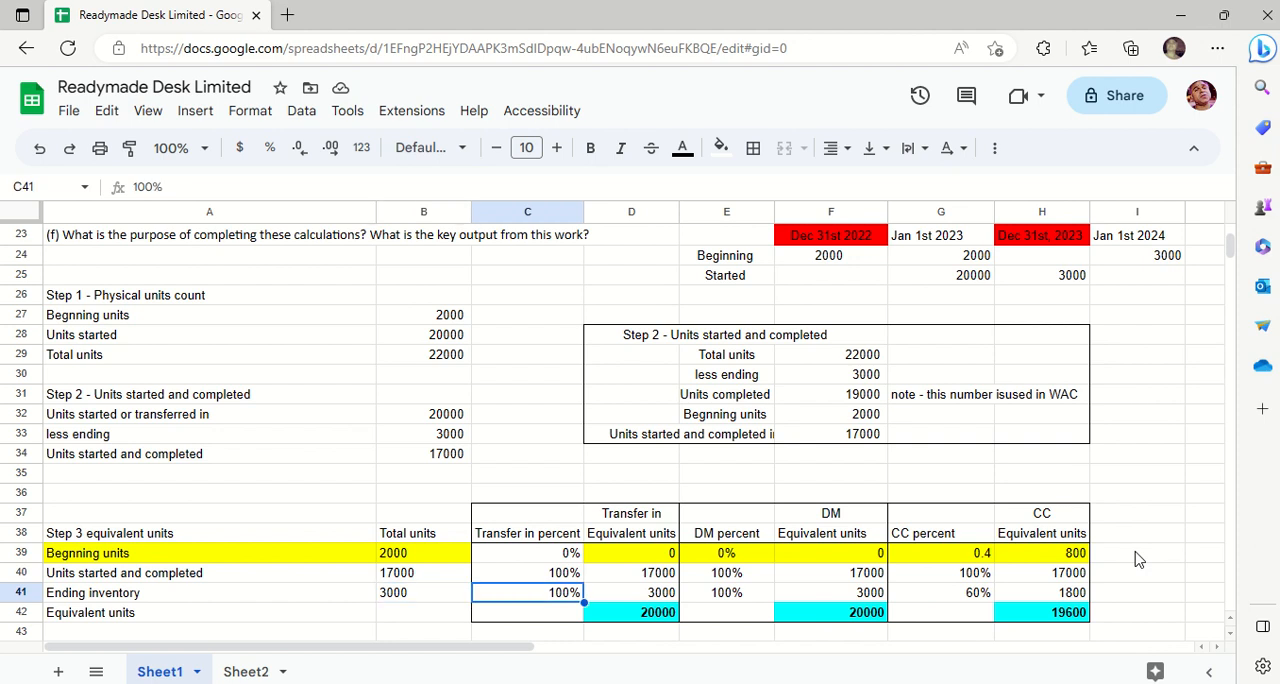
key(Right)
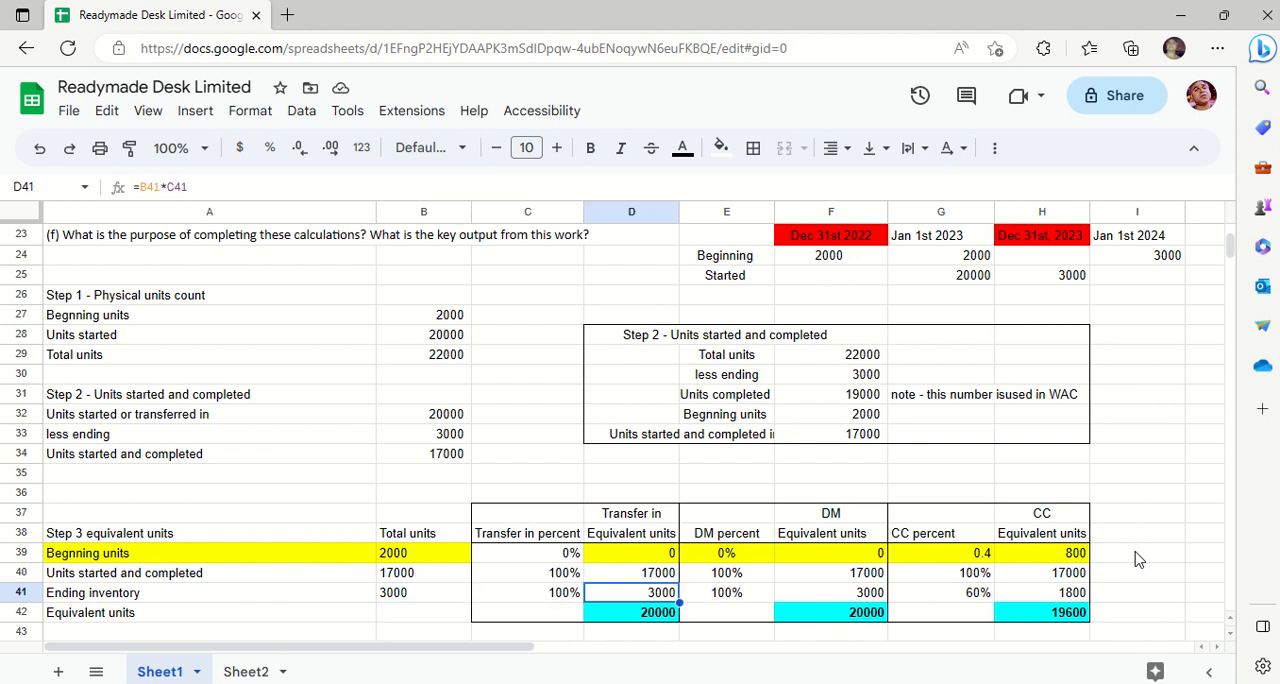
key(Right)
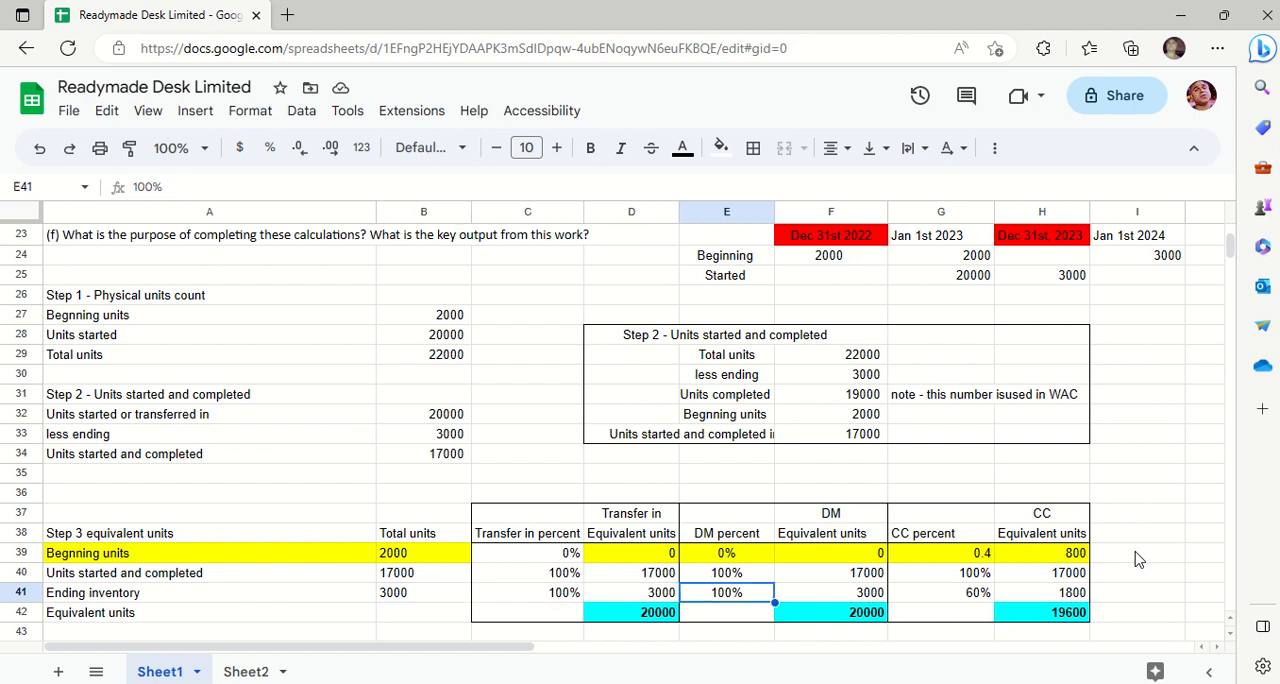
key(Left)
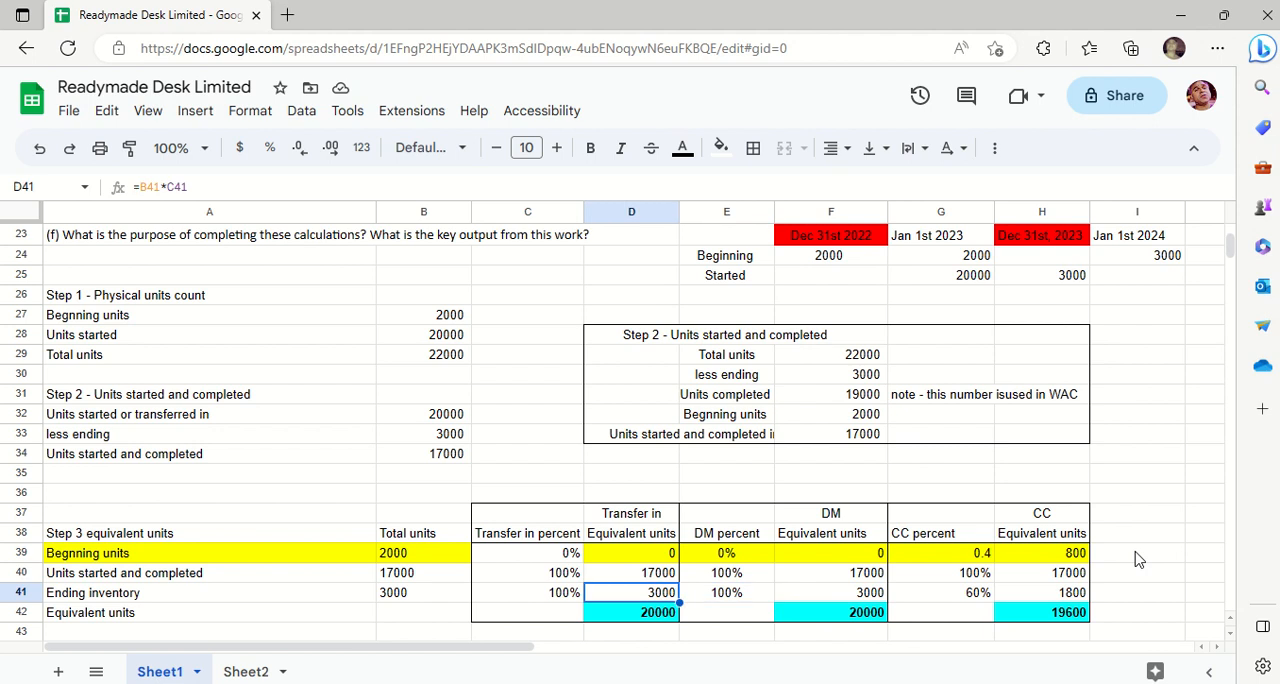
key(Right)
key(Right)
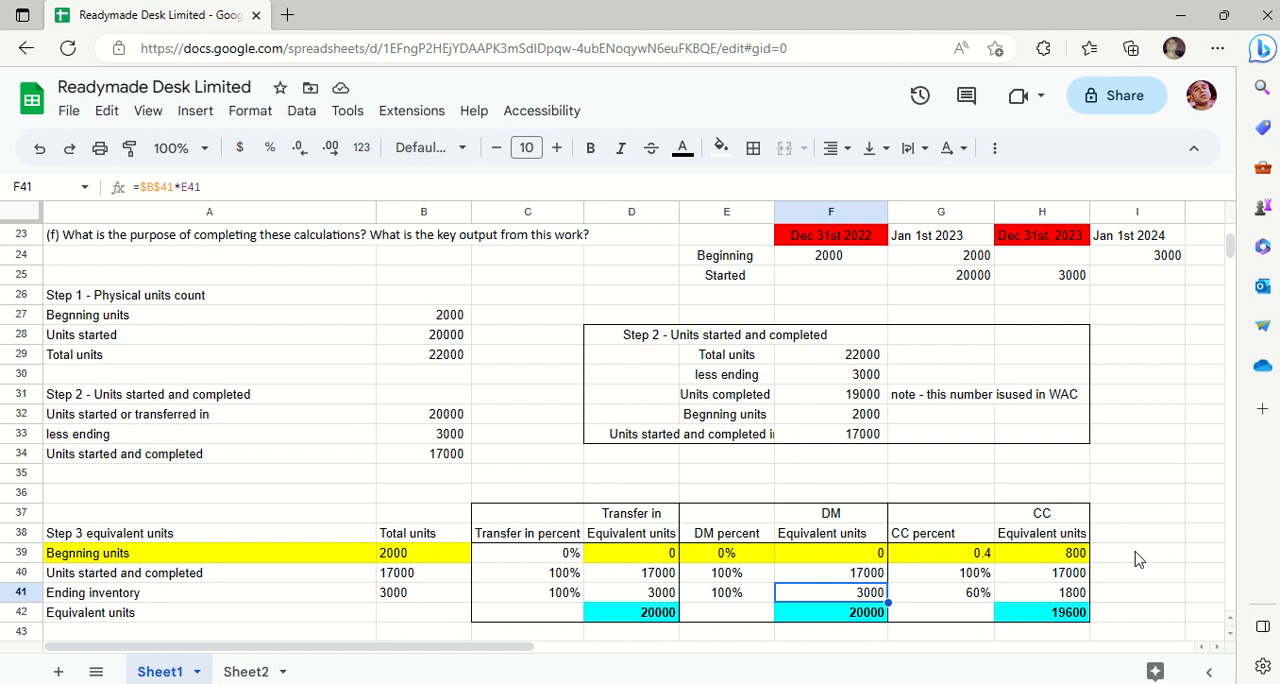
- Change the ending inventory's CC percent in G41 to 20%
key(Right)
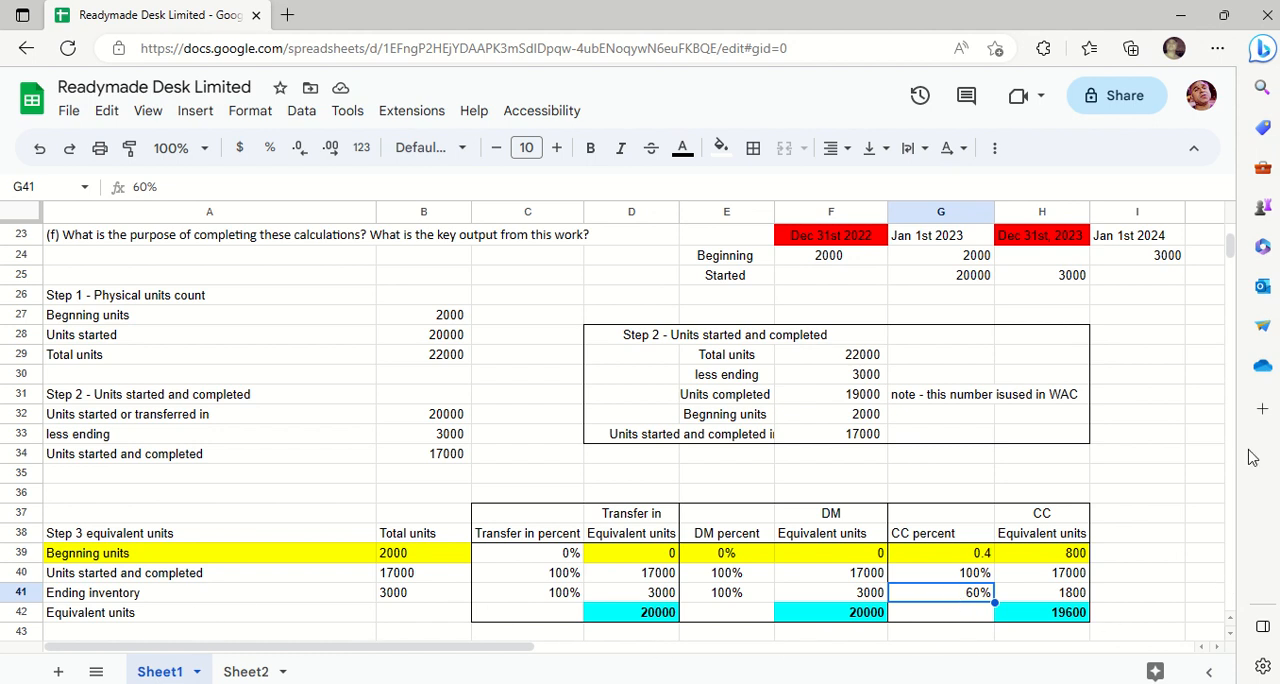
drag(1229, 255, 1229, 257)
scroll(1229, 248, down, 1)
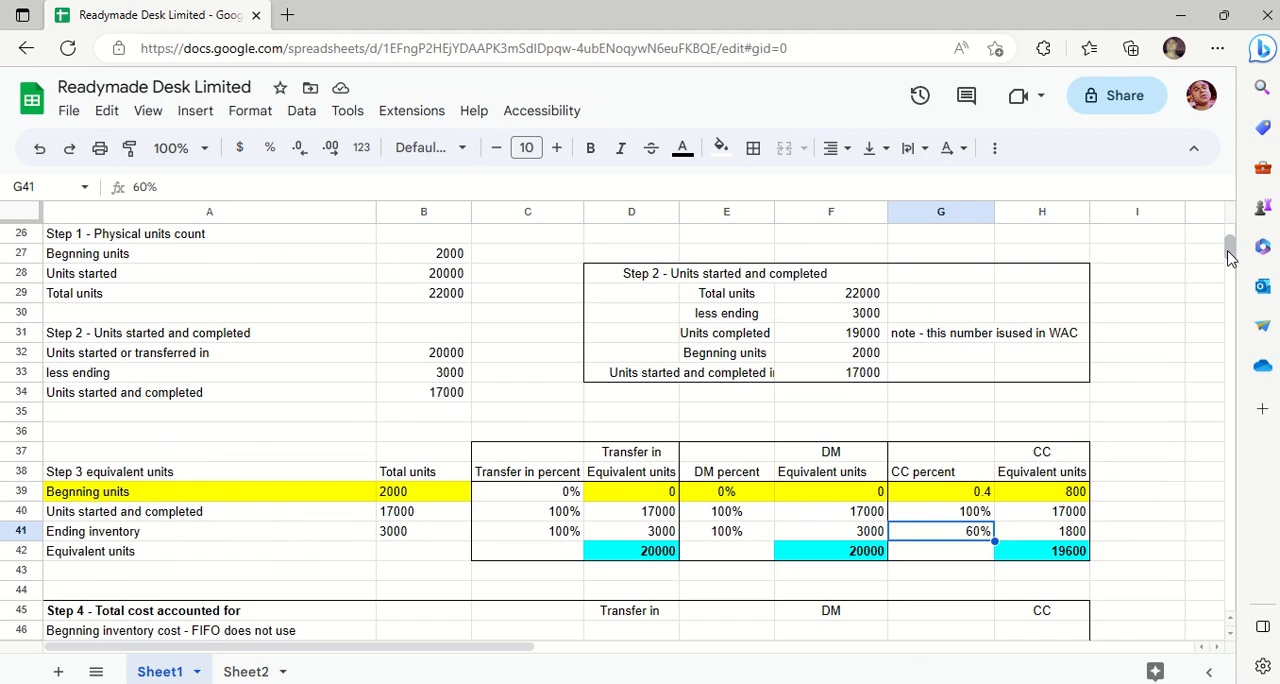
text(20)
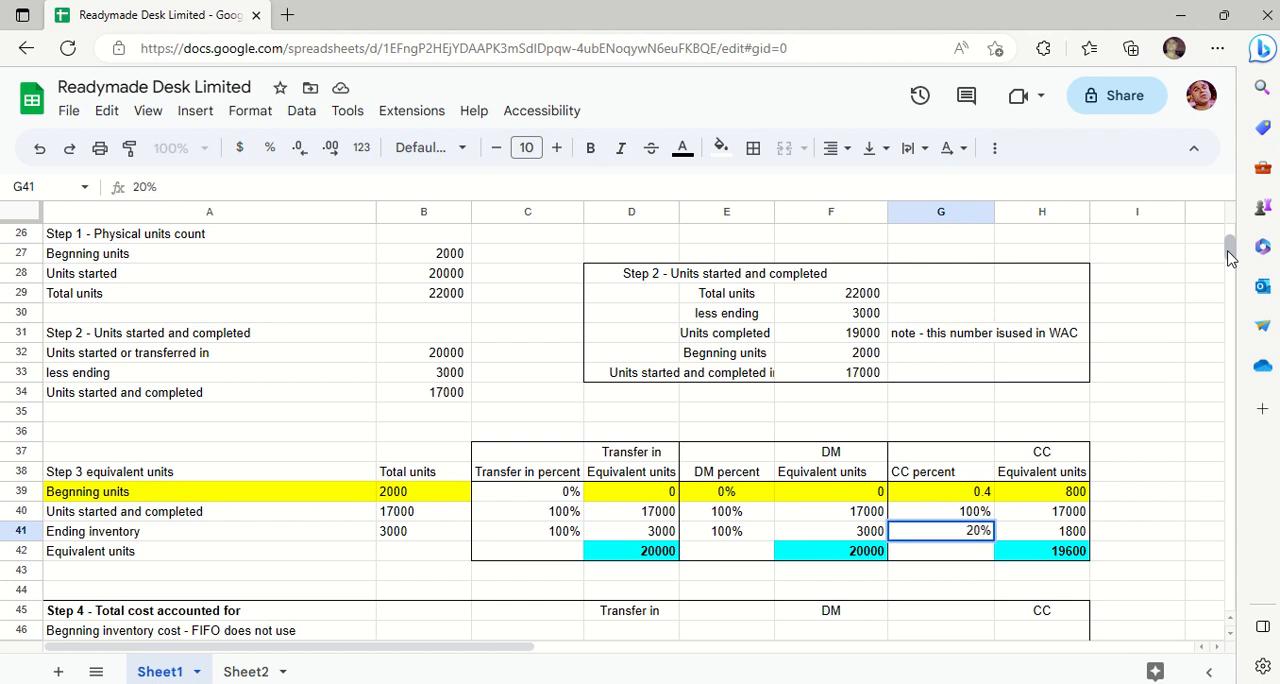
key(Return)
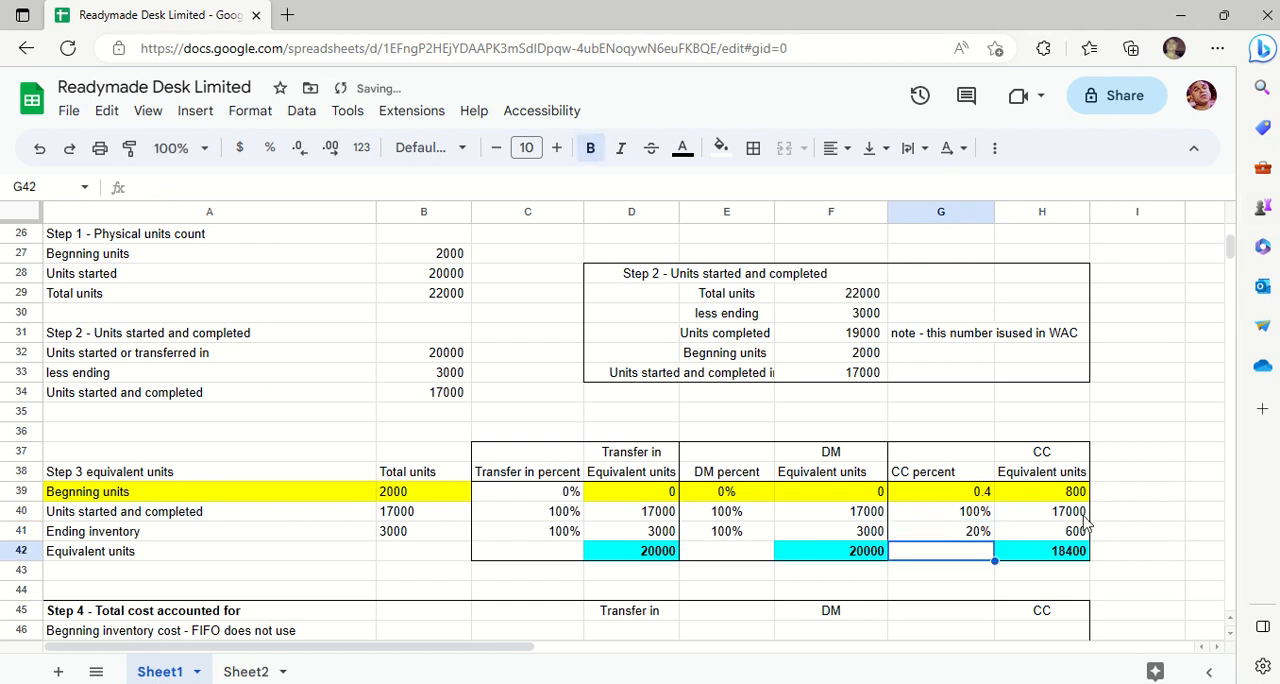
- Check the ending inventory's CC equivalent units formula in H41 against the updated CC percent in G41
click(975, 538)
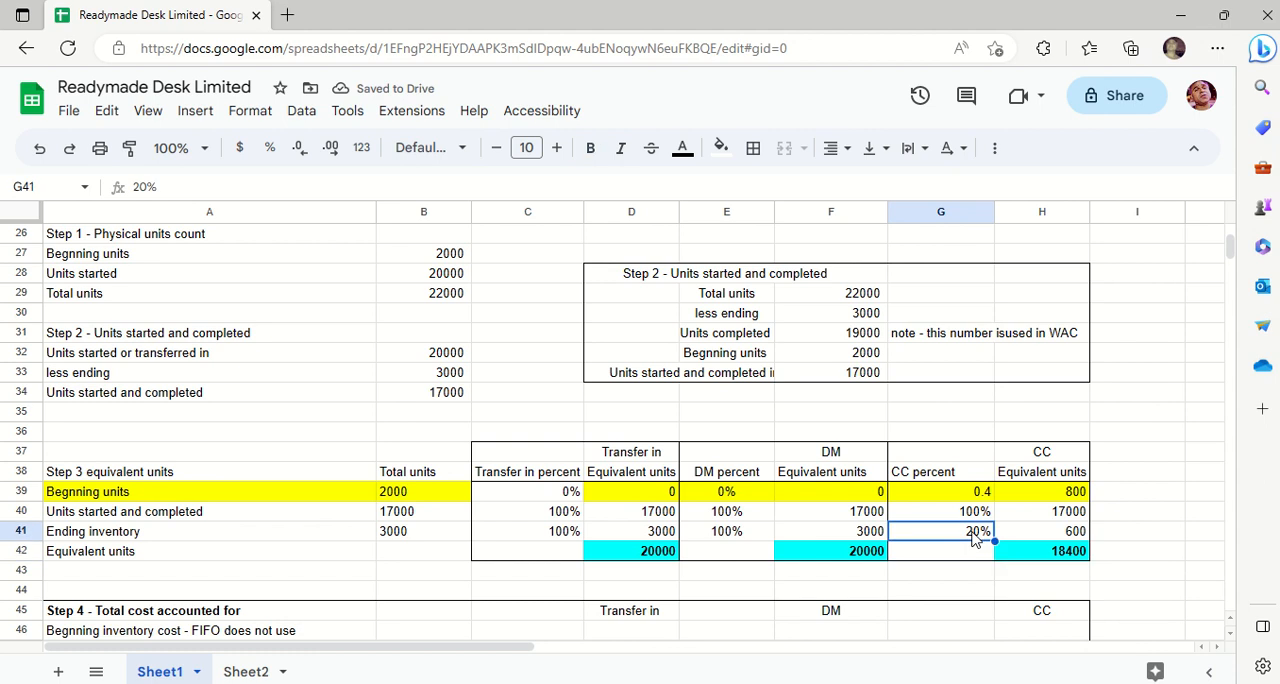
double_click(1064, 532)
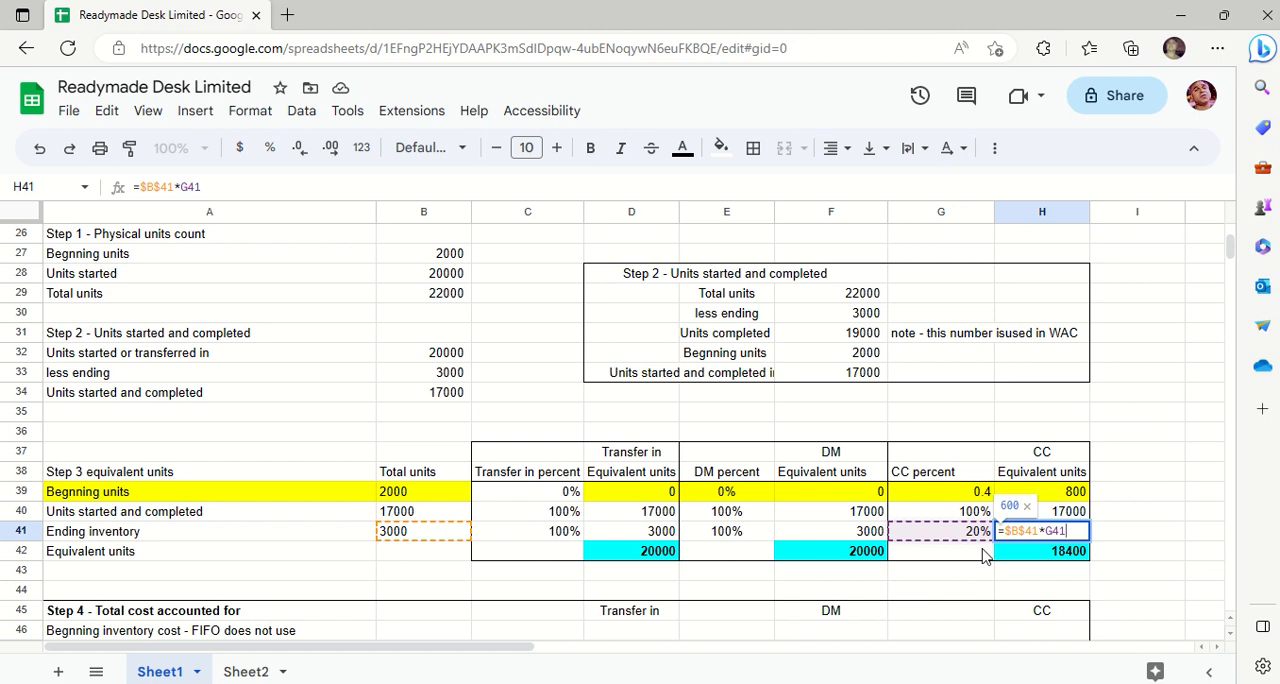
key(Return)
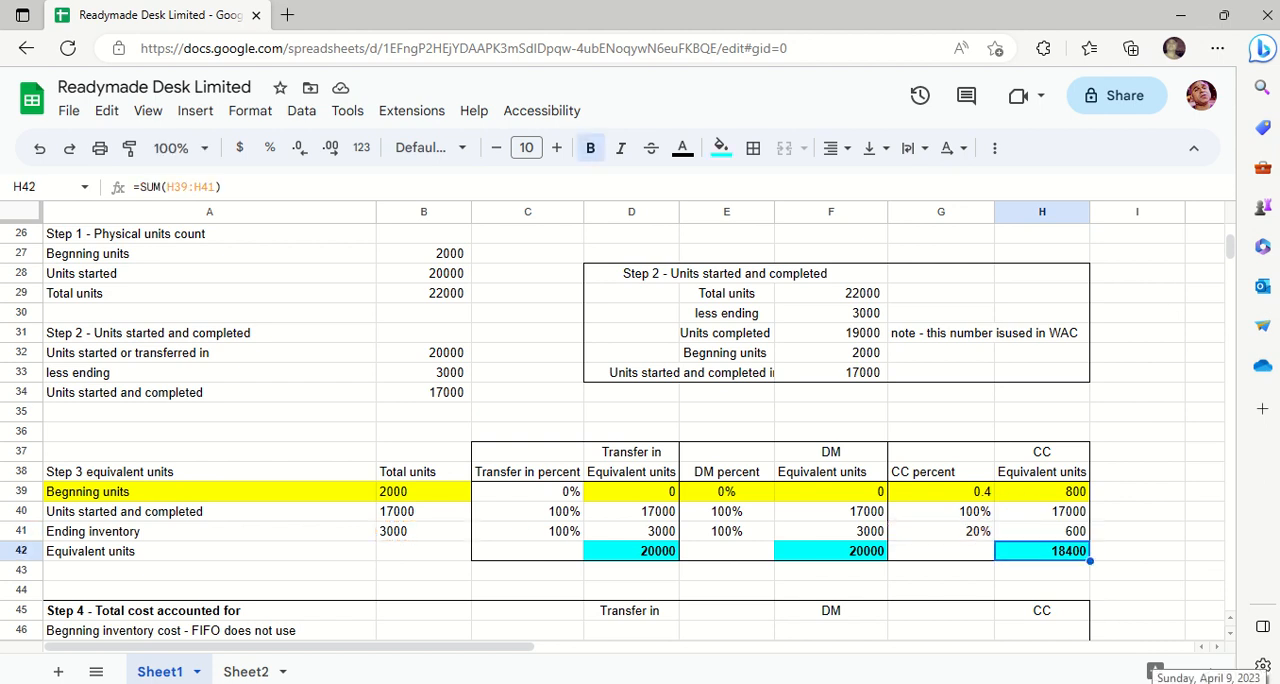
- Check the transfer-in and DM equivalent unit totals in D42 and F42 against the component rows 40 and 41
click(645, 567)
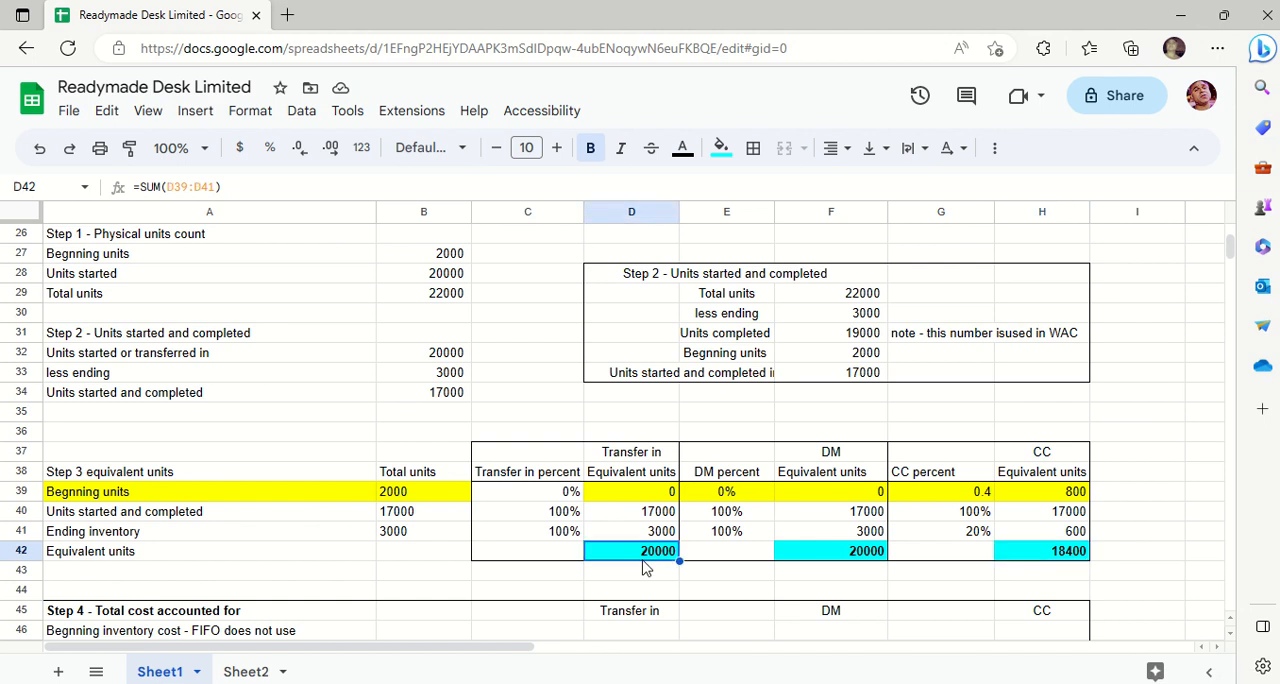
key(Right)
key(Right)
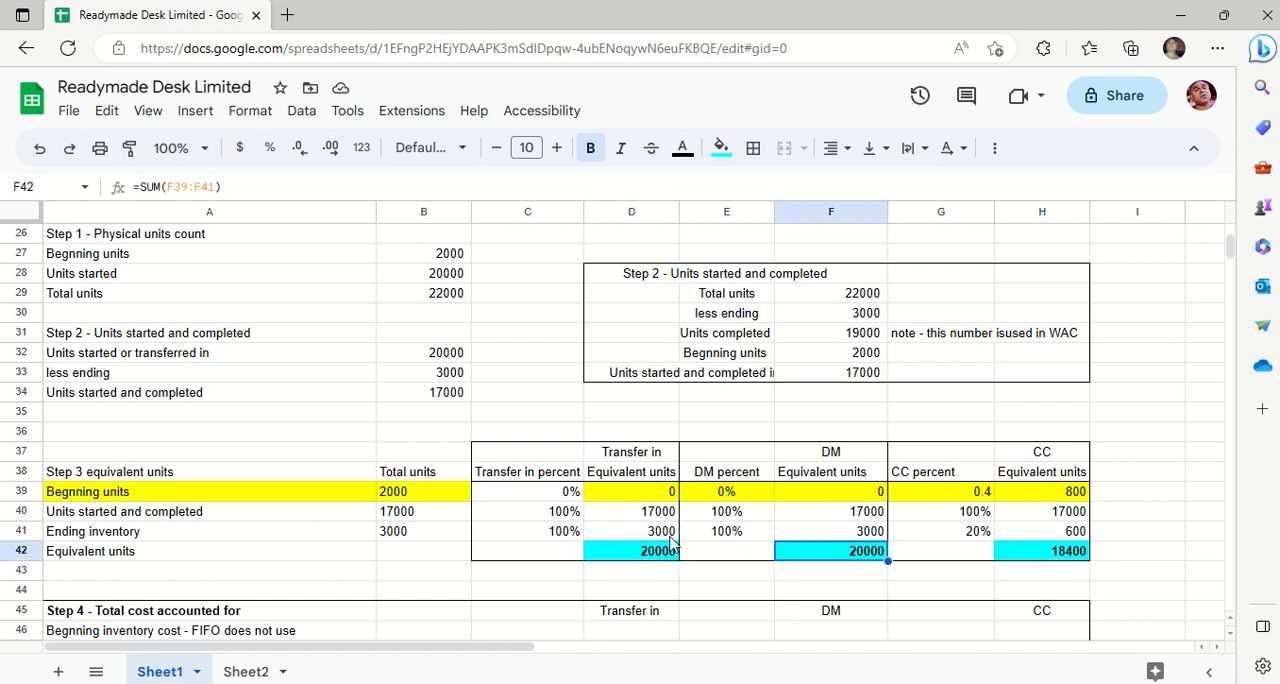
click(668, 552)
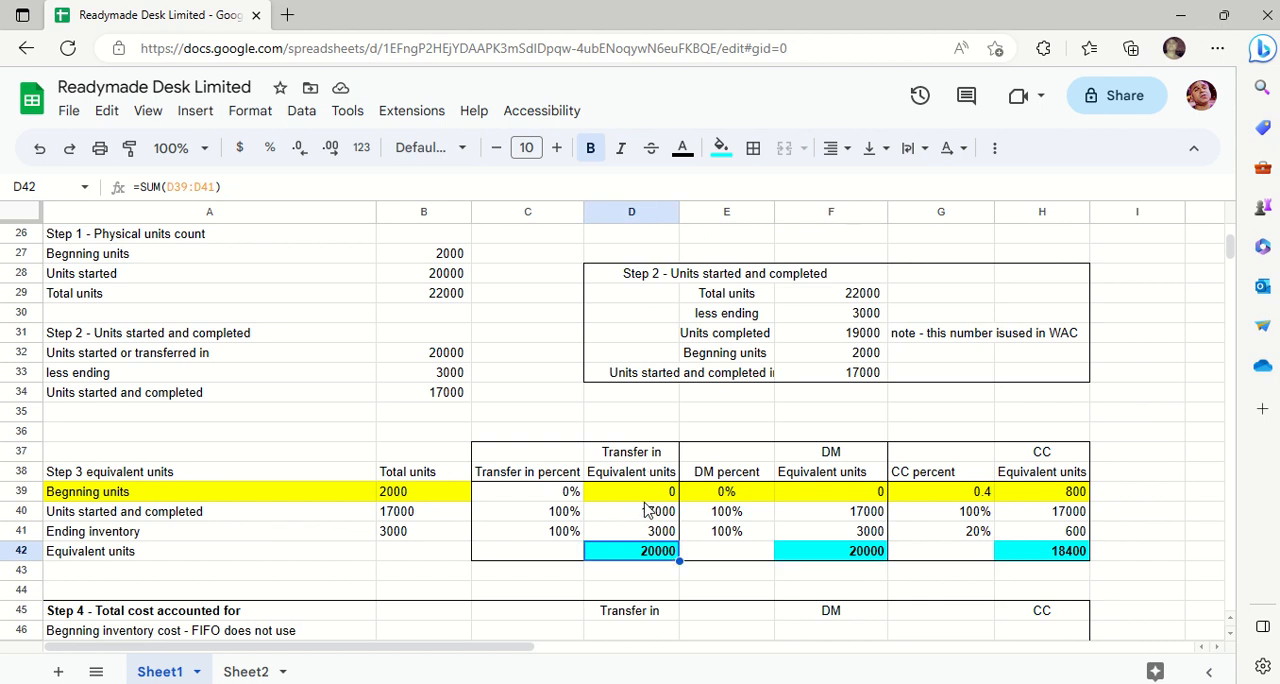
drag(650, 515, 655, 552)
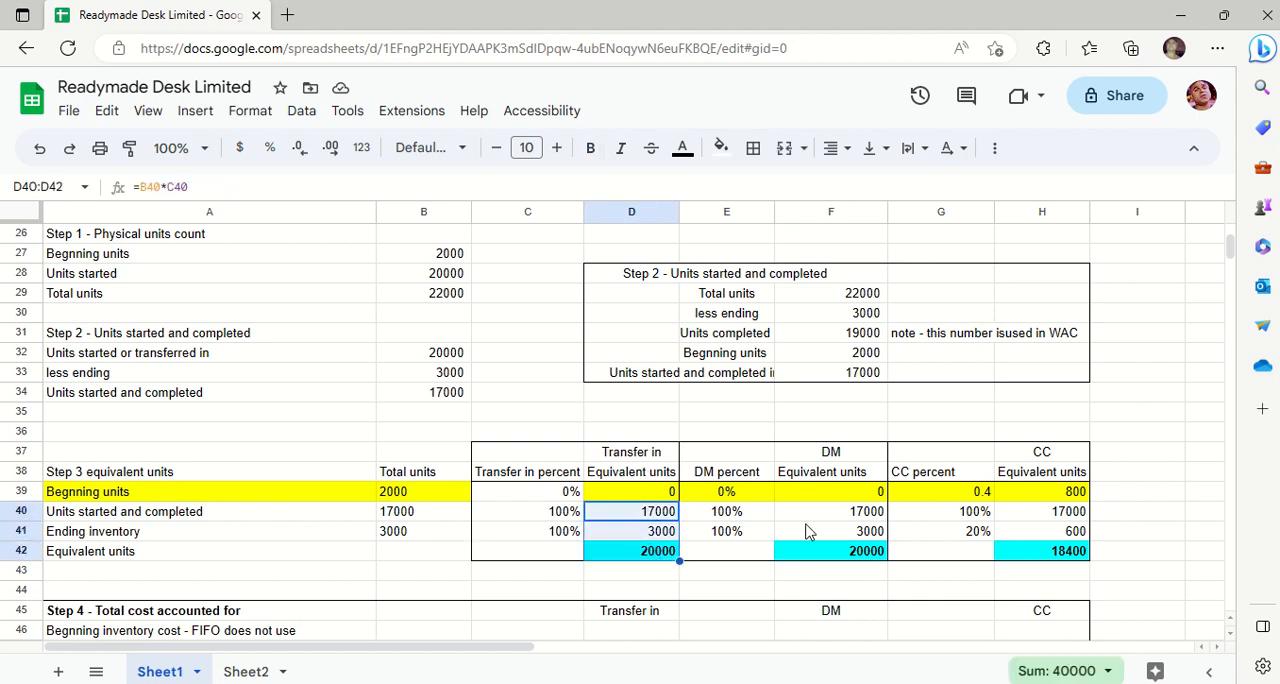
drag(870, 512, 868, 557)
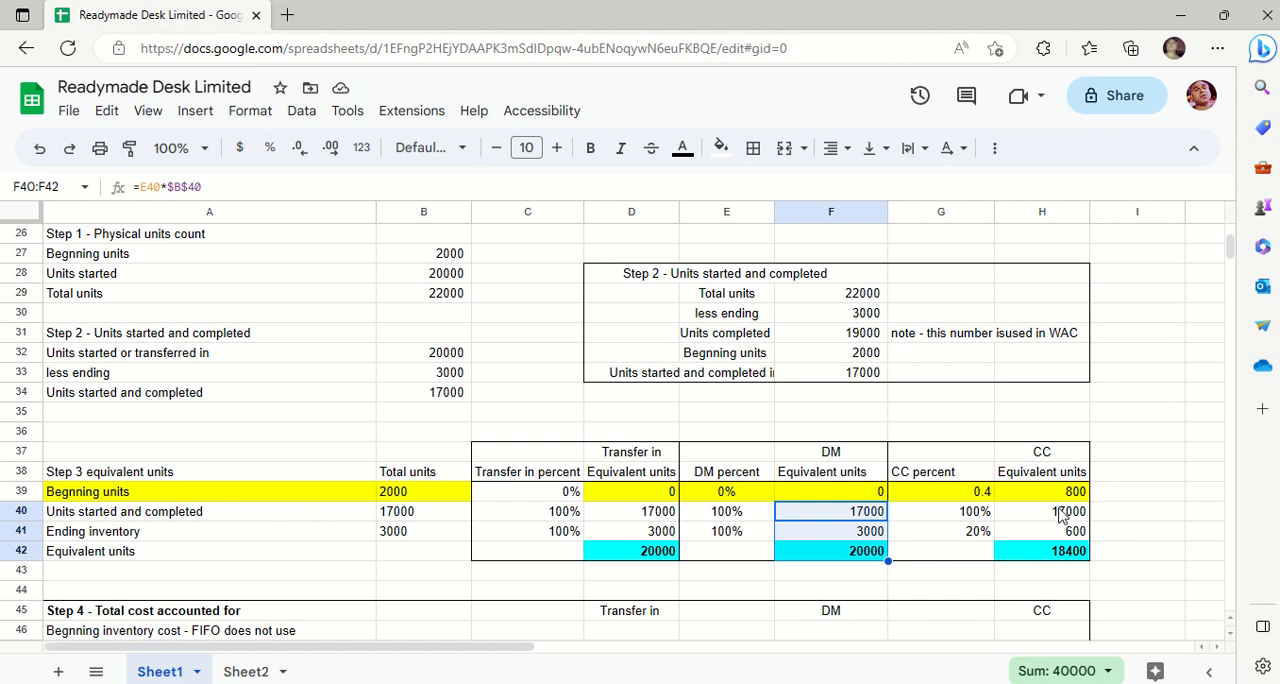
- Compare the CC equivalent units in H40:H41 with the total's SUM formula in H42
drag(1062, 514, 1062, 532)
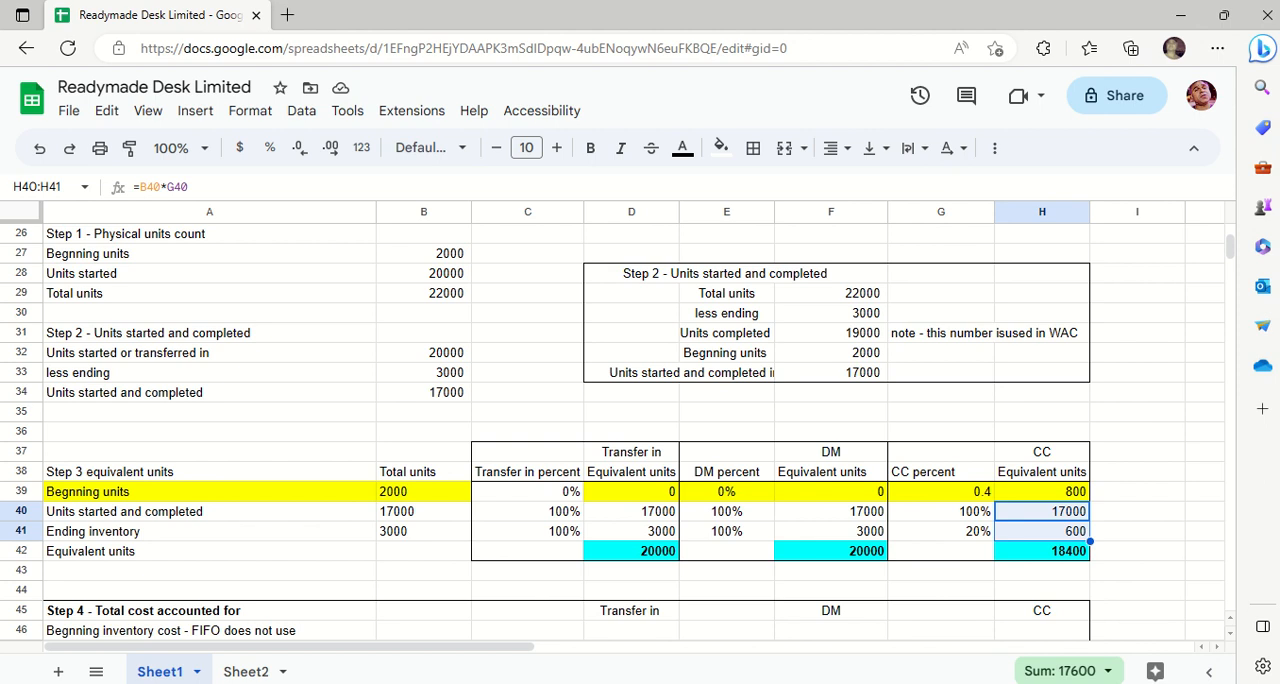
click(1058, 556)
double_click(1062, 556)
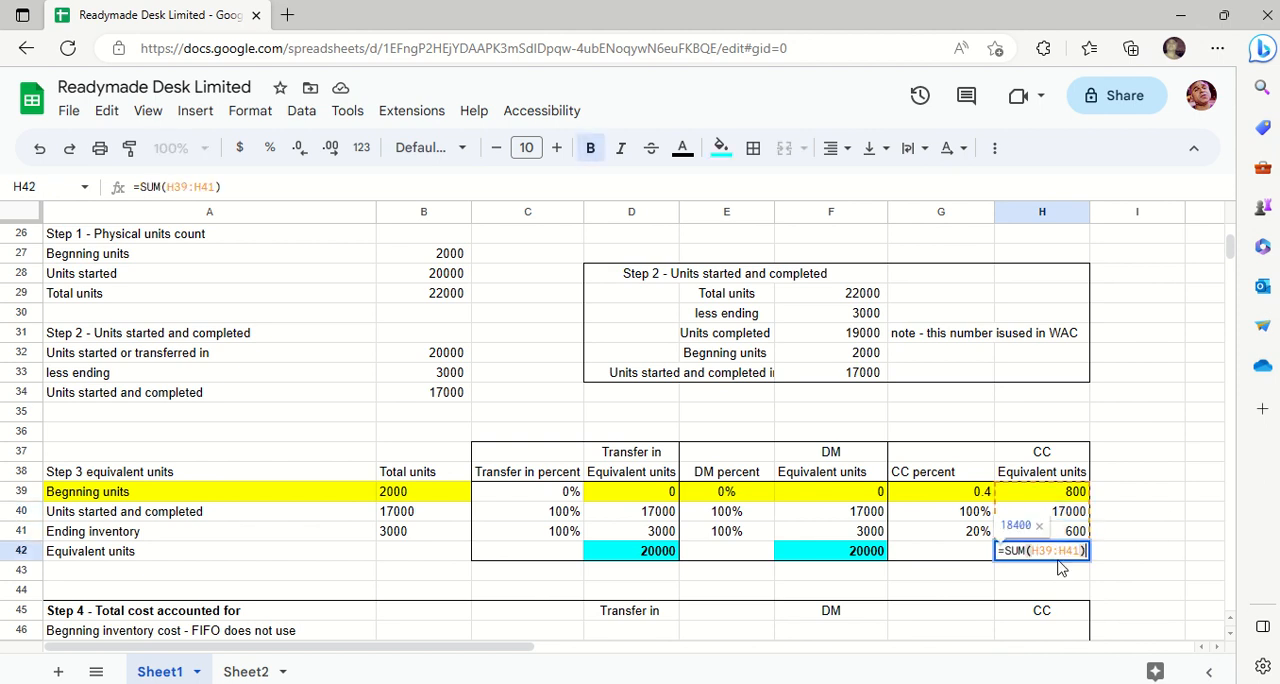
key(Escape)
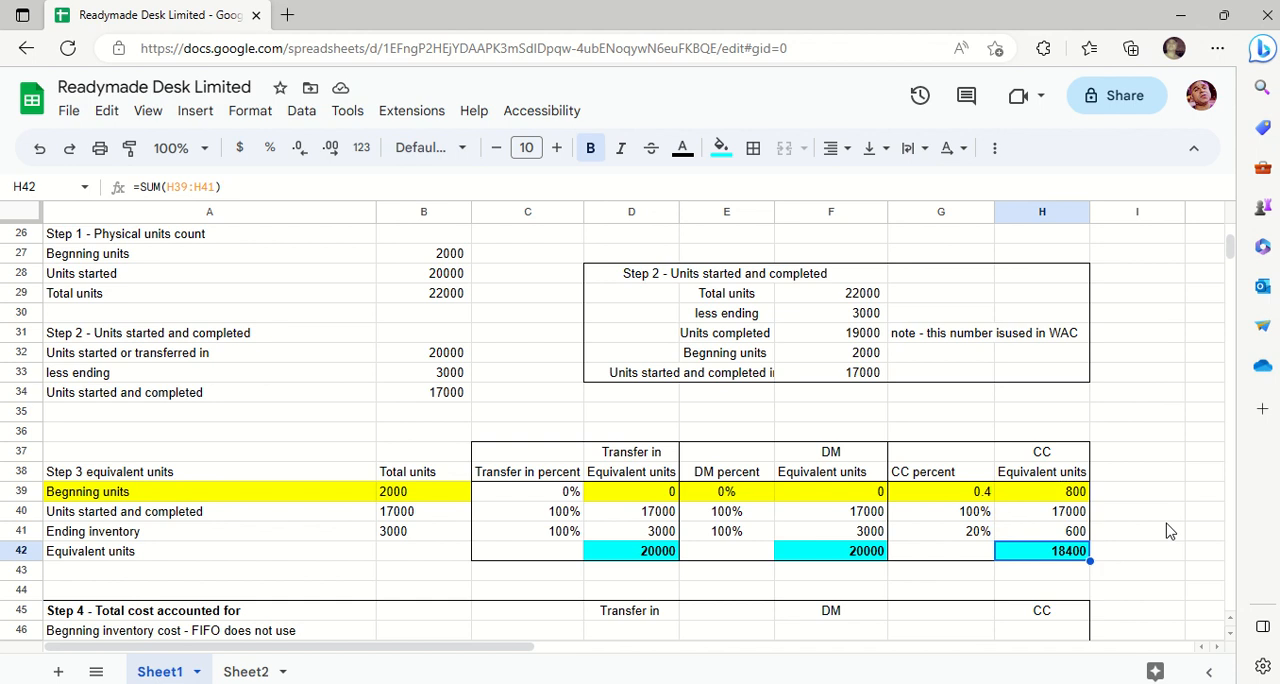
- Cross-check the CC total with the scratch formula =H39+H40+H41 in I40 and clear the cell
click(1138, 514)
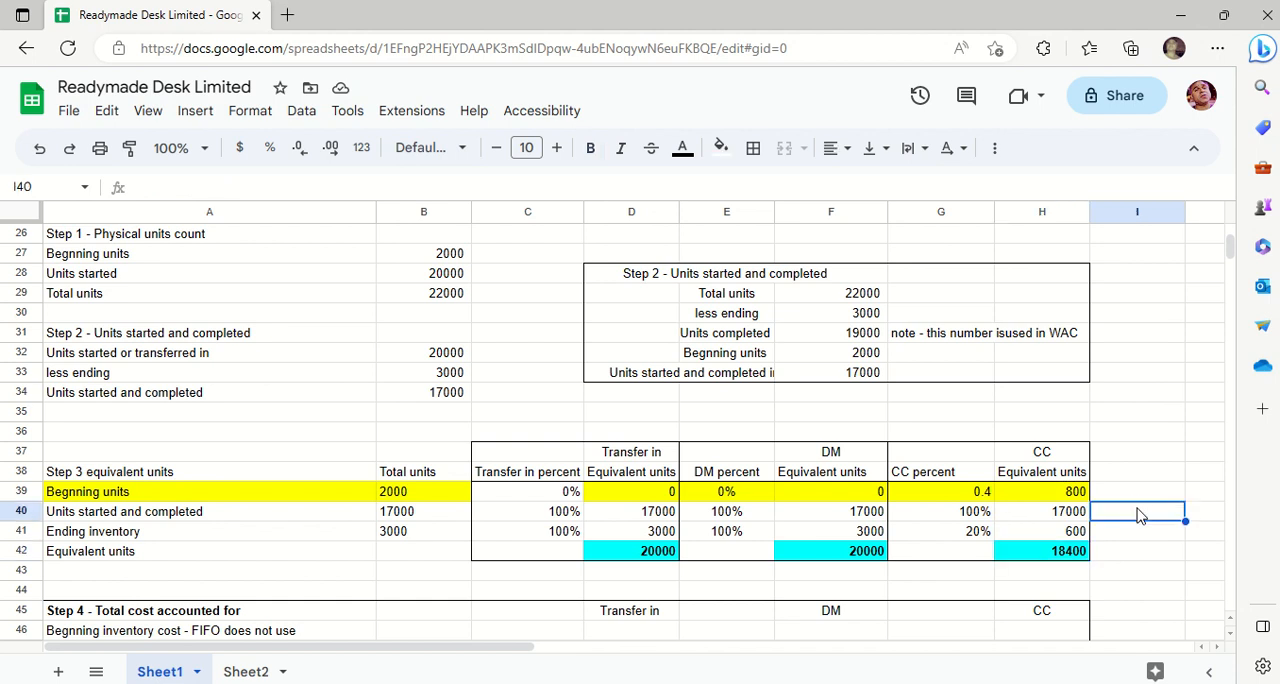
text(=)
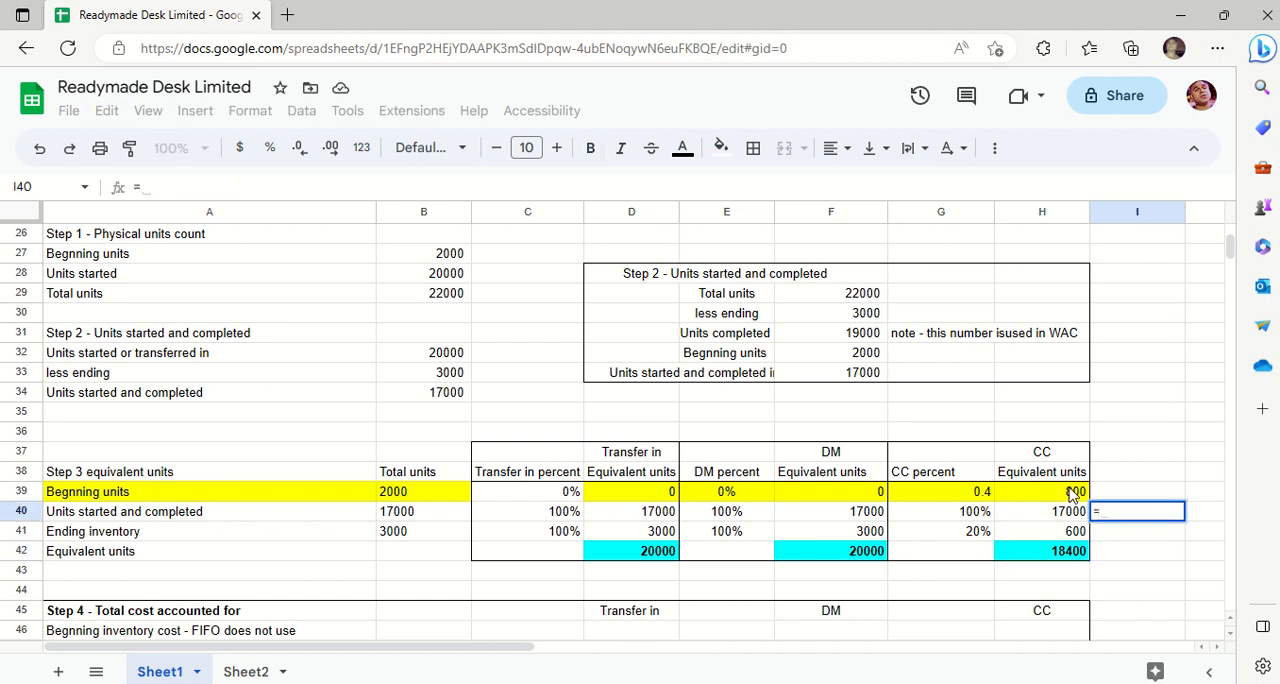
click(1072, 493)
text(+)
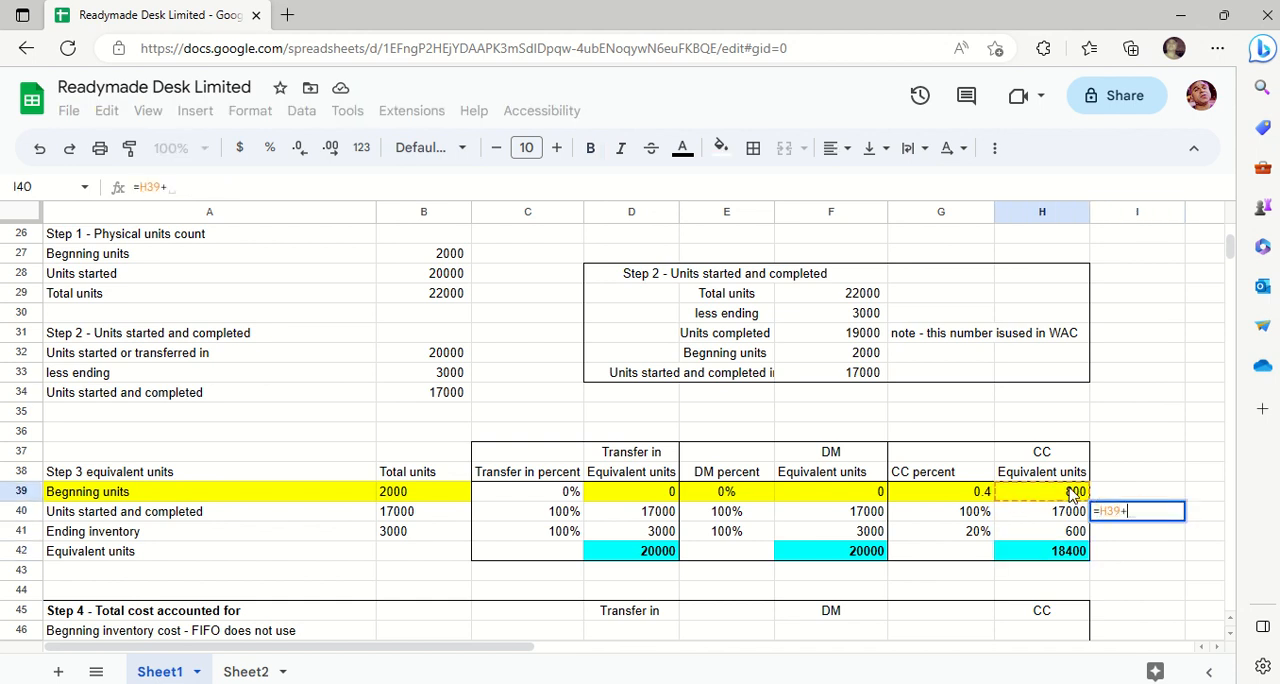
click(1058, 518)
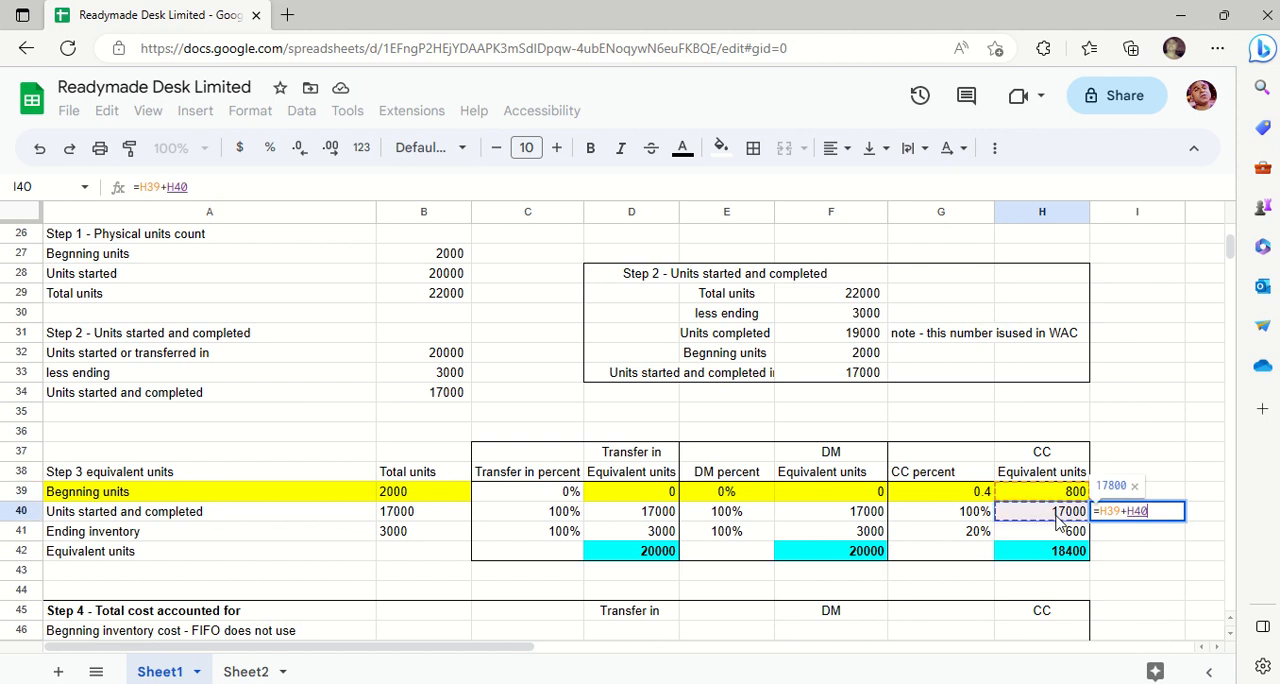
text(+)
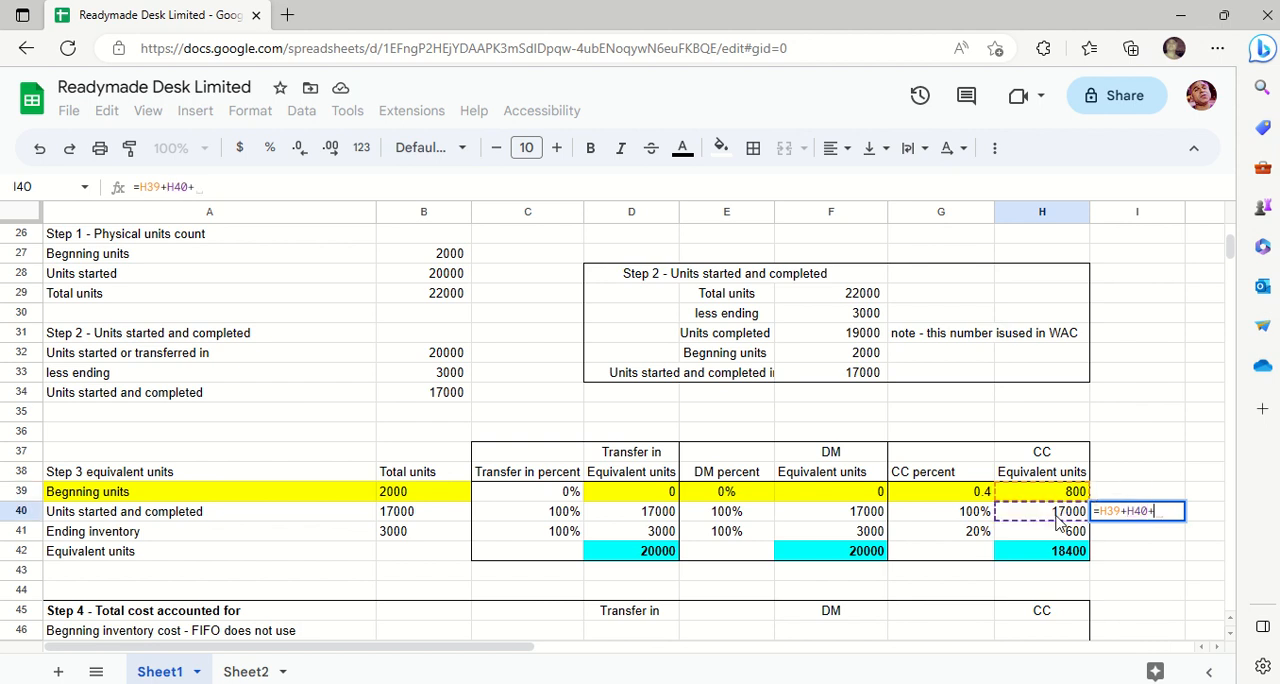
click(1058, 537)
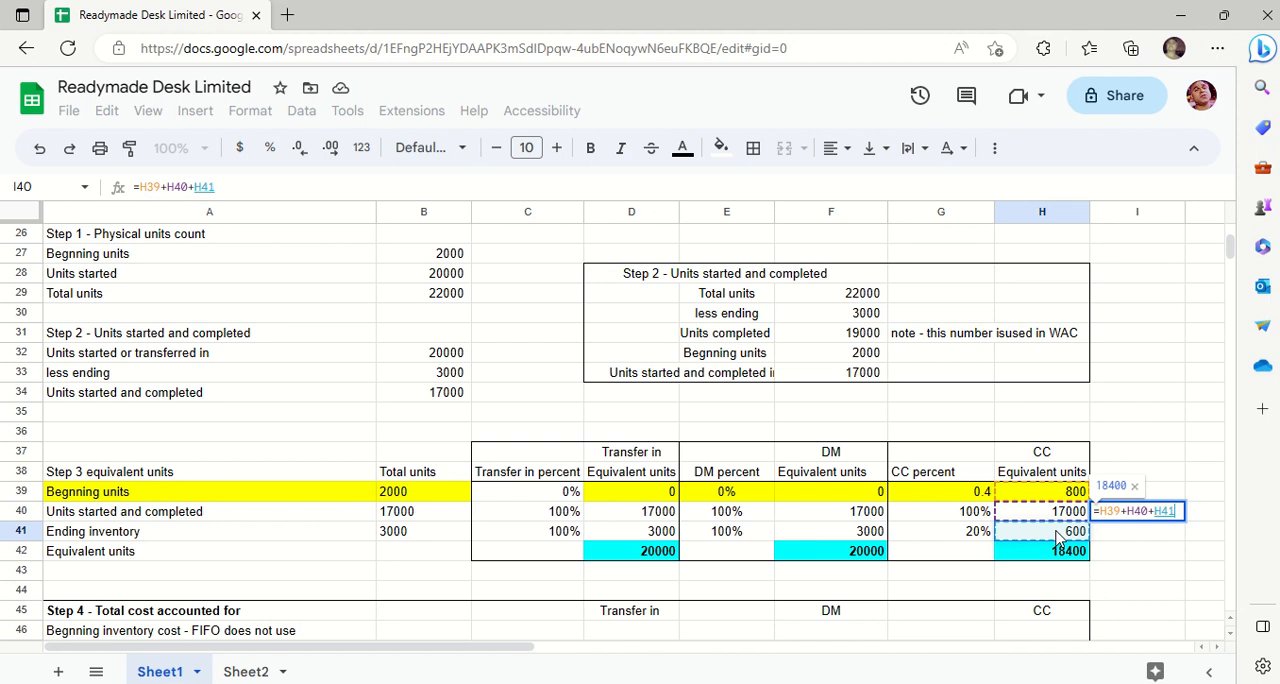
key(BackSpace)
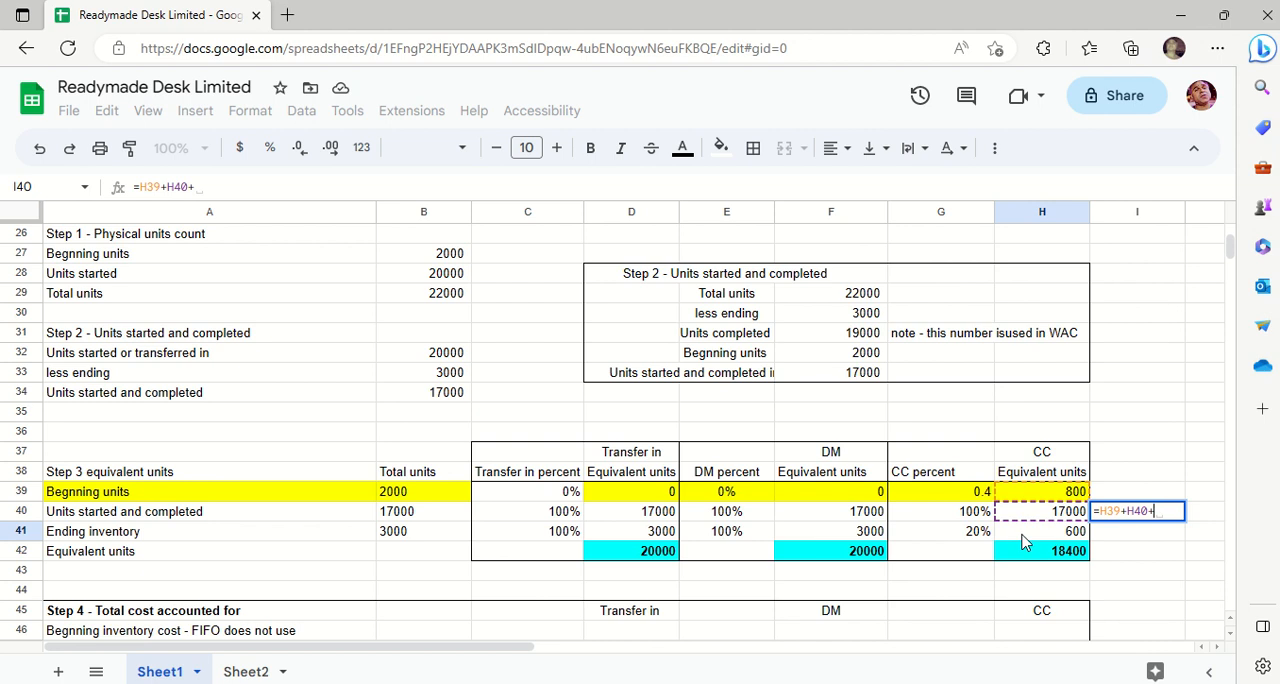
click(1019, 530)
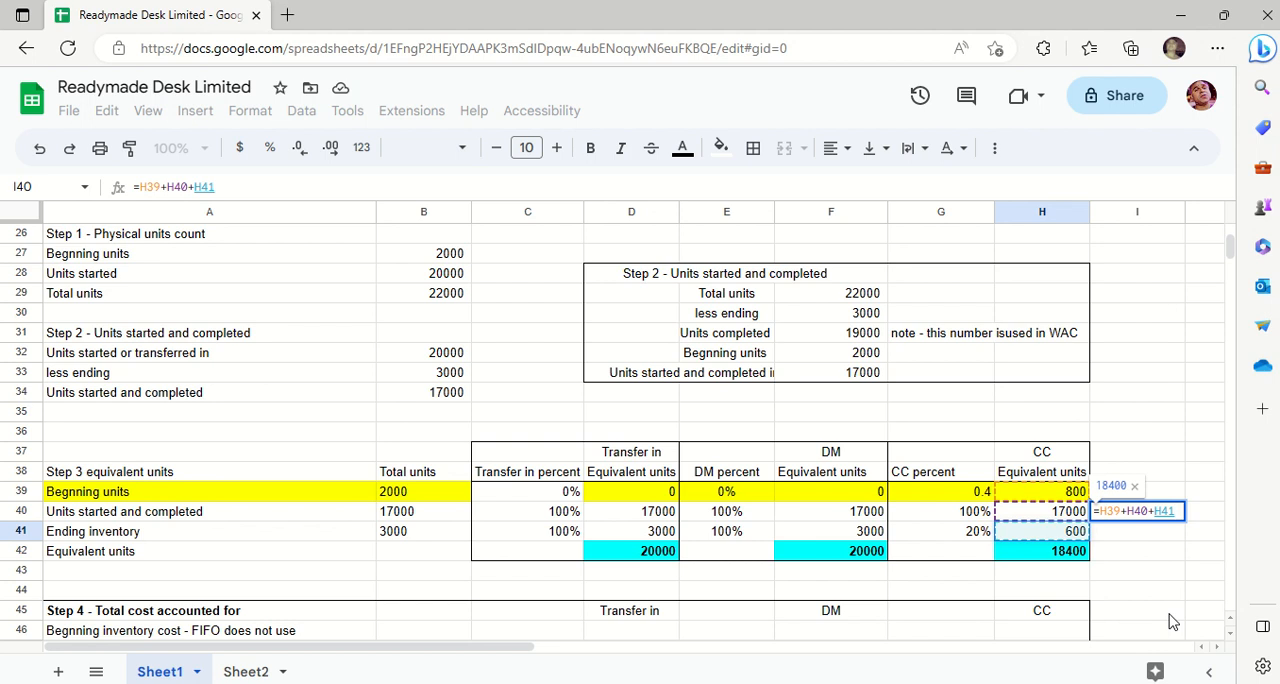
key(Return)
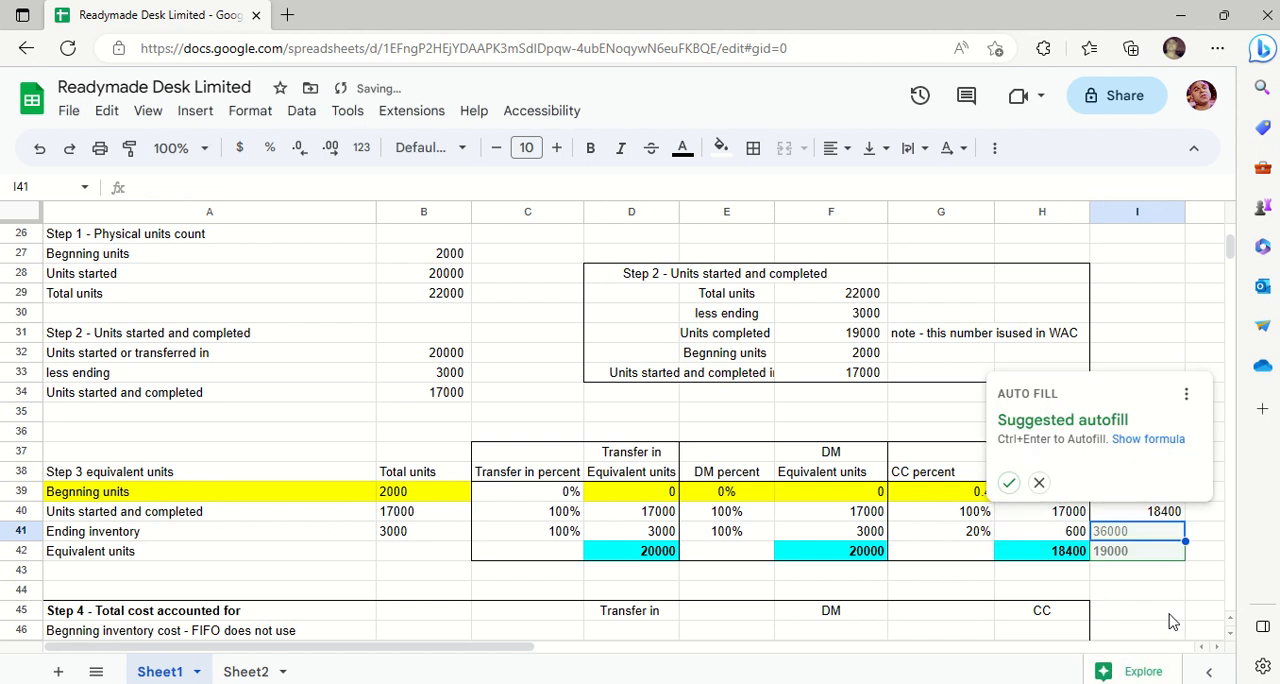
key(Escape)
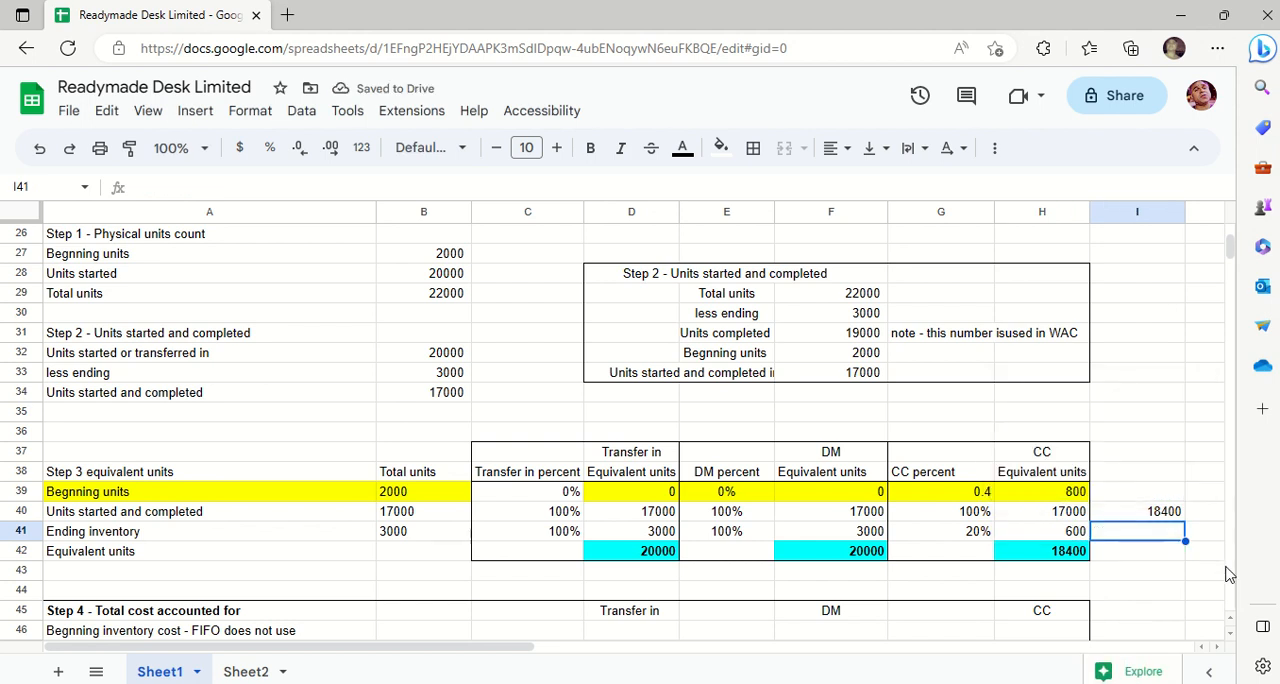
click(1170, 512)
key(Delete)
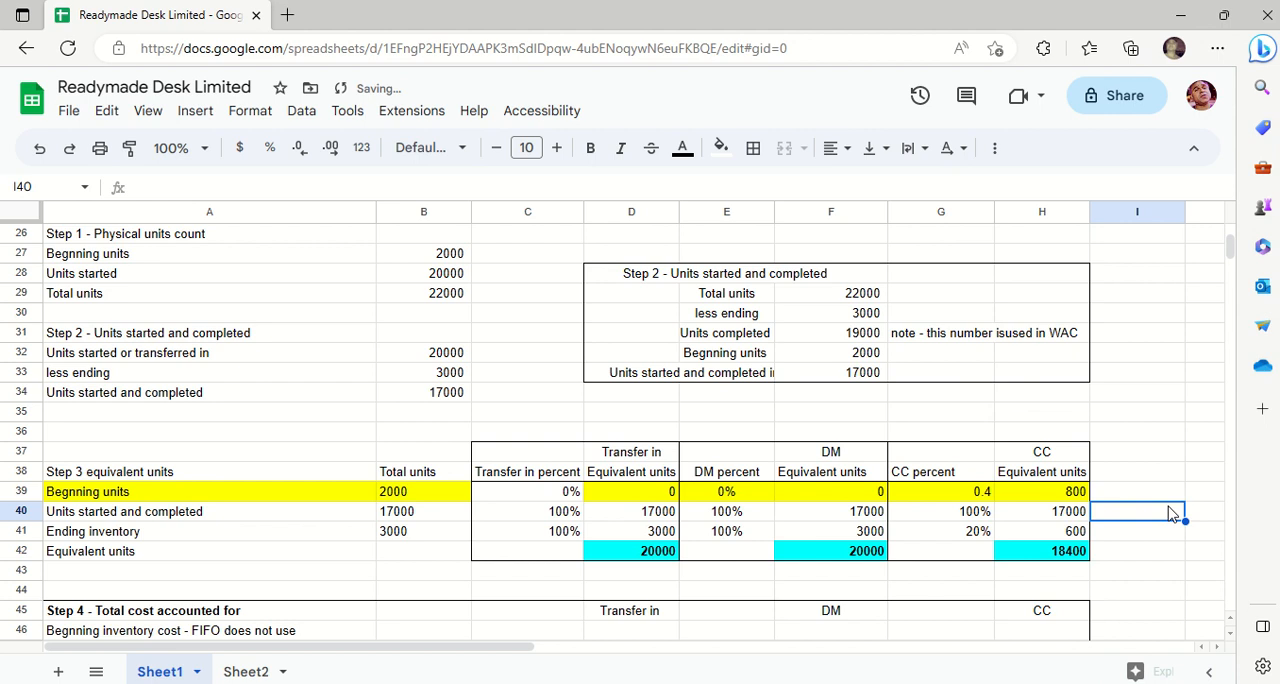
- Recompute the CC total in I40 from the plain numbers 800, 17000 and 600 and clear the cell
text(=)
text(800+)
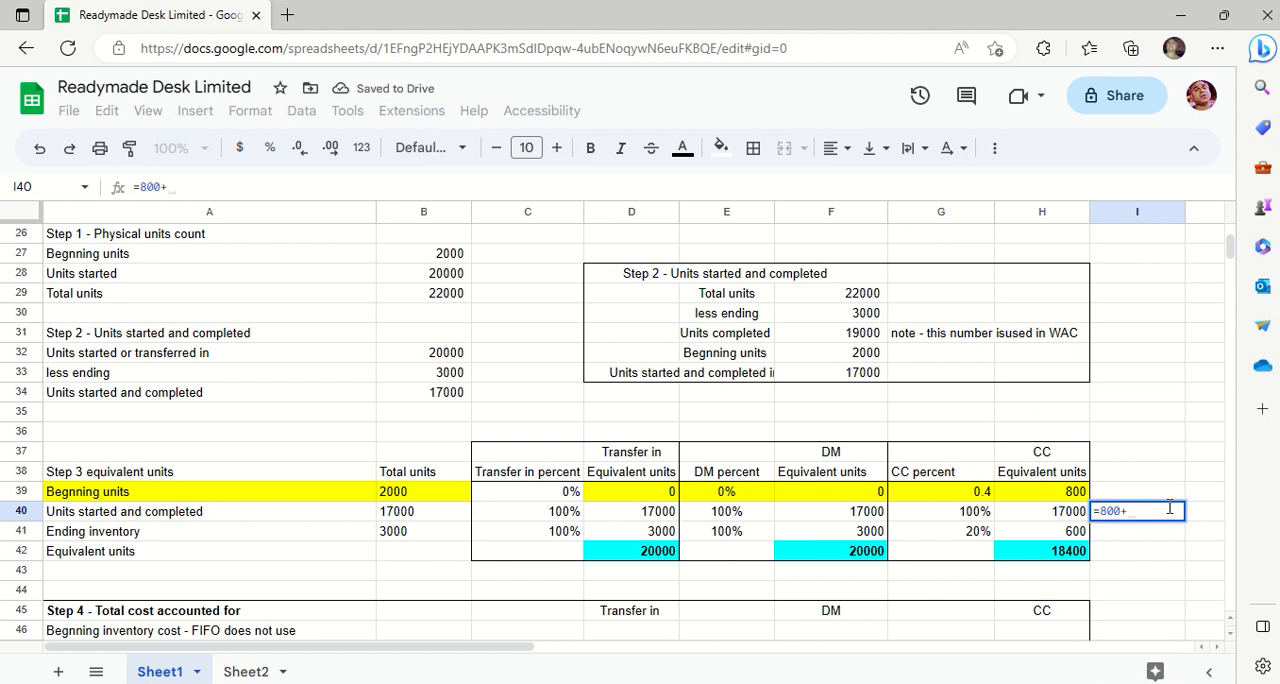
text(17)
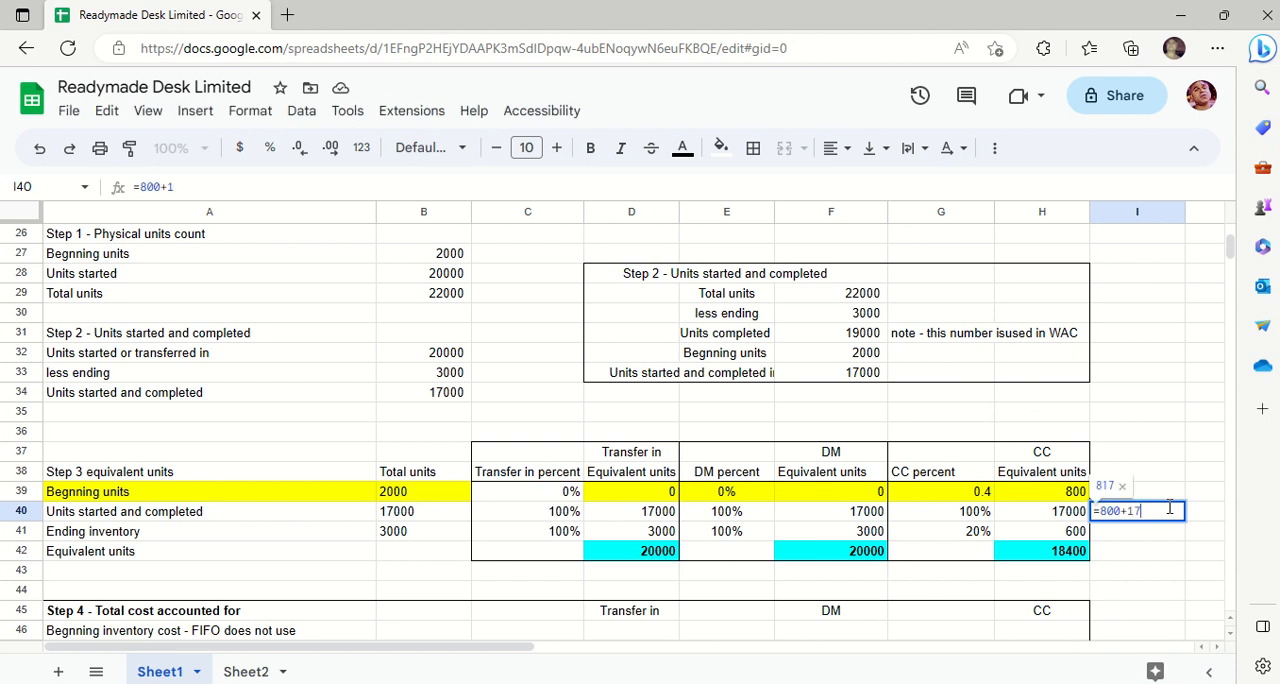
text(000+6000)
key(Return)
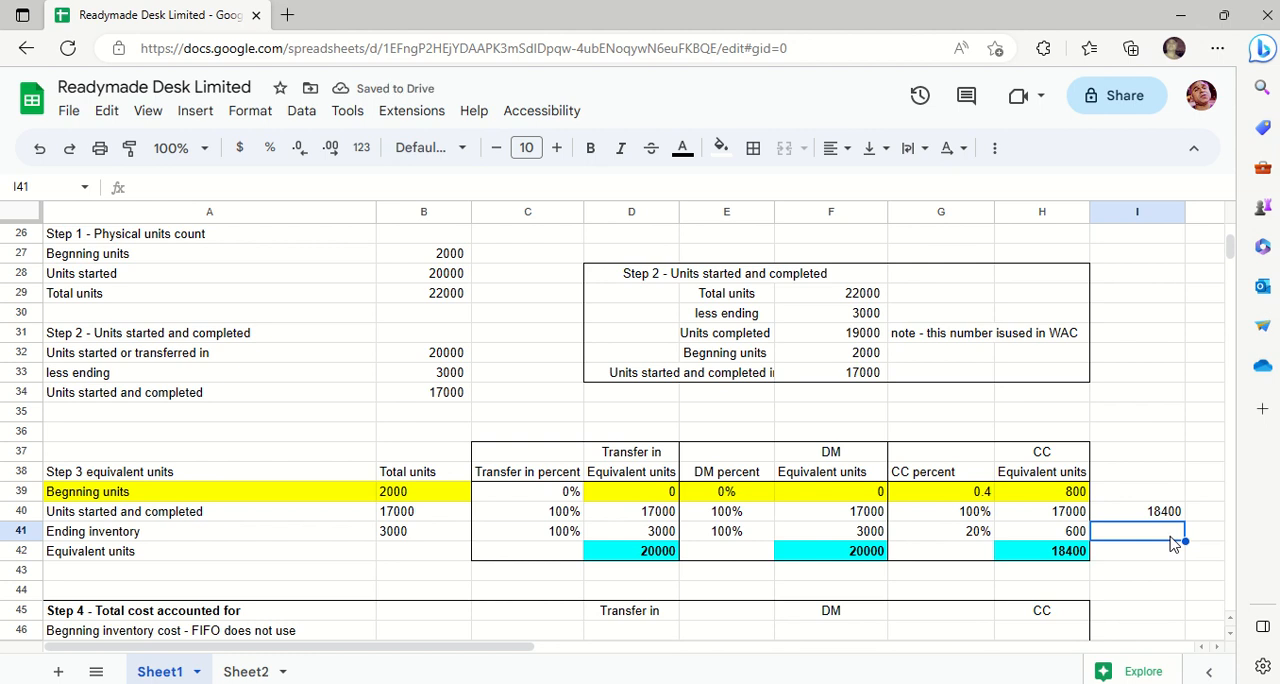
key(Up)
key(Delete)
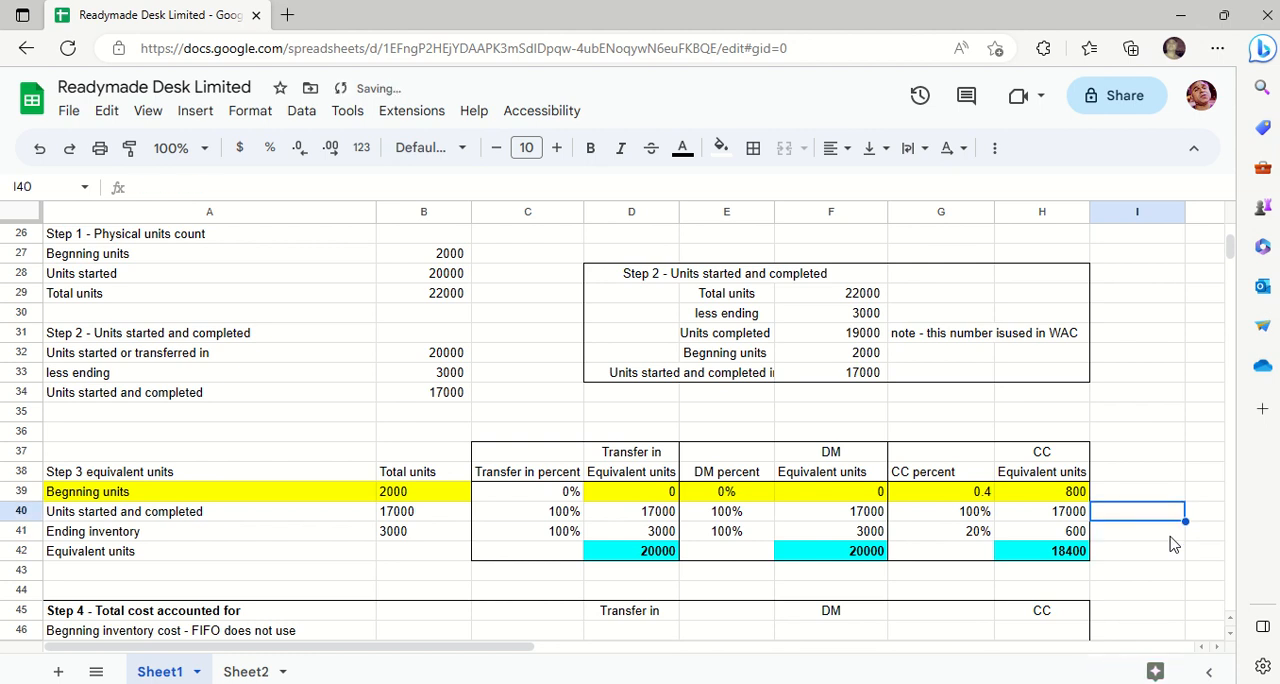
- Bring up the Step 4 total cost section and select D44 above its transfer-in heading
key(Down)
key(Down)
key(Down)
key(Down)
key(Down)
key(Down)
key(Down)
key(Down)
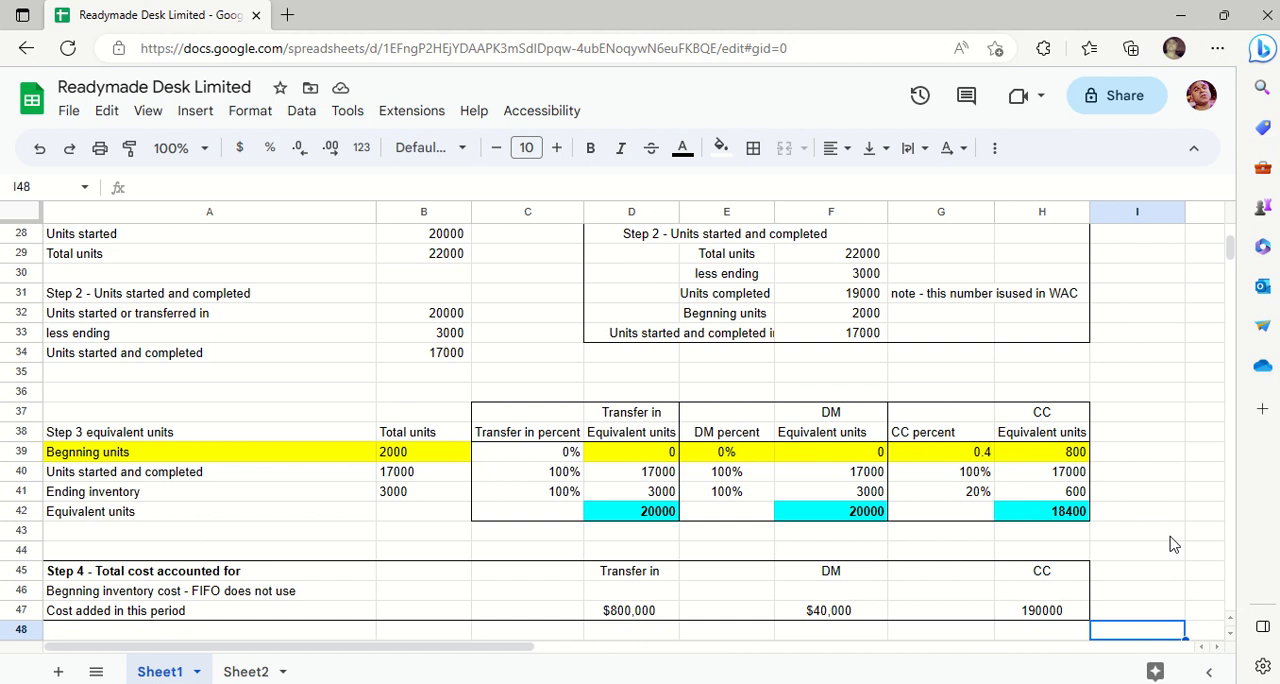
key(Up)
key(Up)
key(Up)
key(Up)
key(Left)
key(Left)
key(Left)
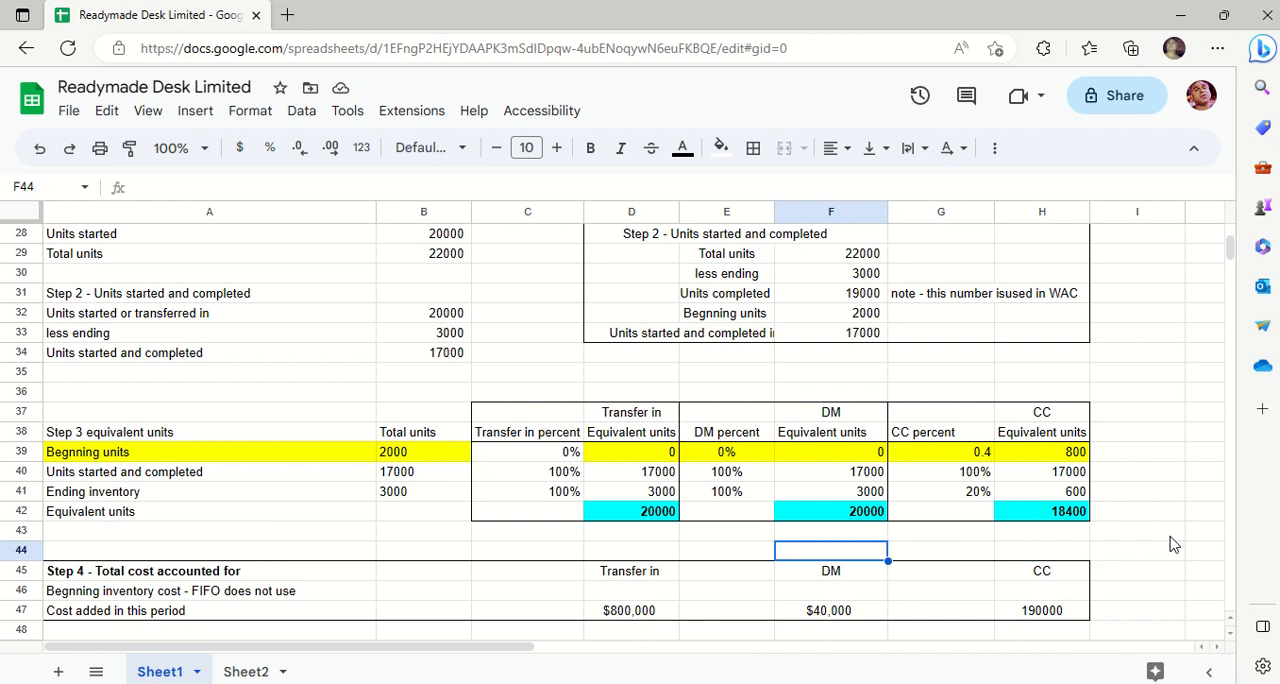
key(Left)
key(Left)
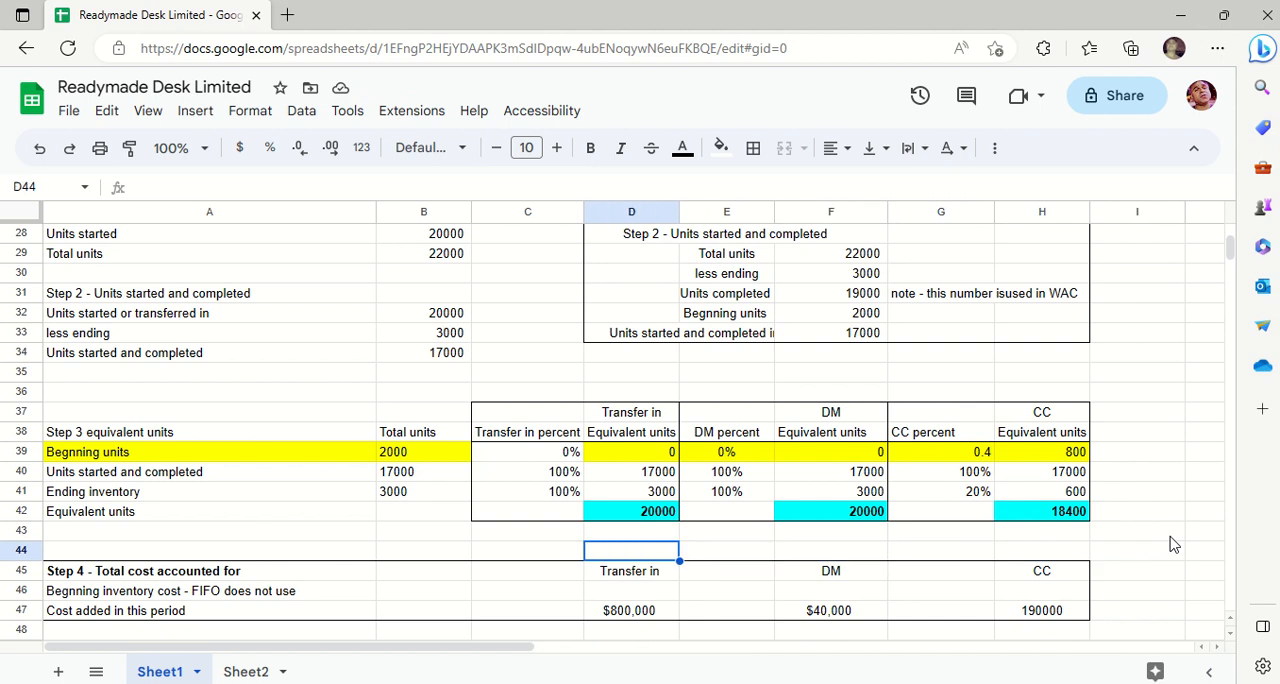
- Examine the transfer-in cost added this period in Step 4 and Step 5, between D45 and D51
key(Down)
key(Down)
key(Down)
key(Down)
key(Down)
key(Down)
key(Down)
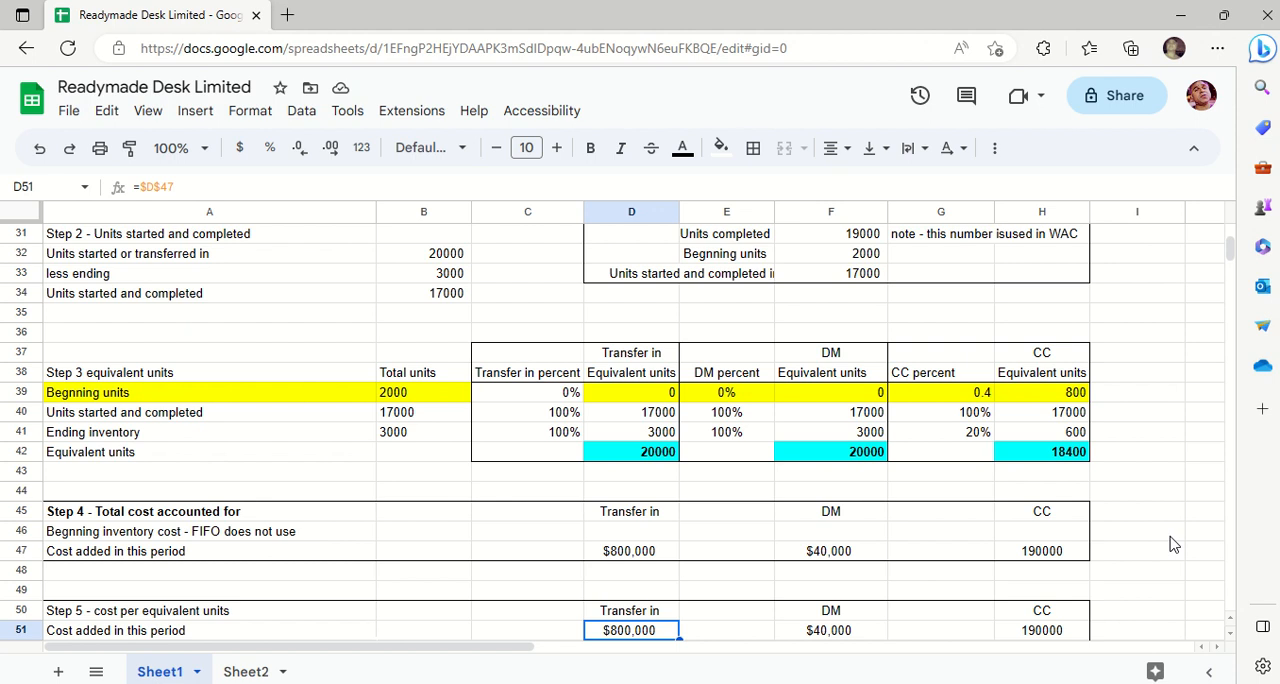
key(Up)
key(Up)
key(Up)
key(Up)
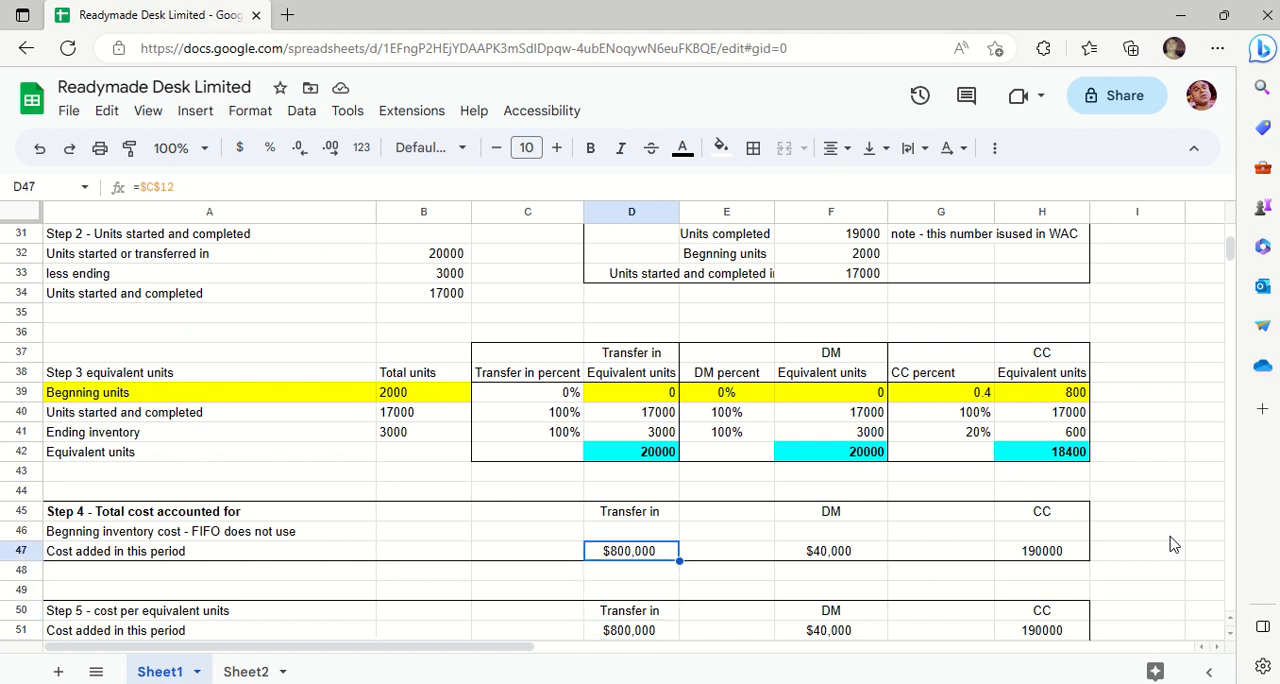
key(Up)
key(Up)
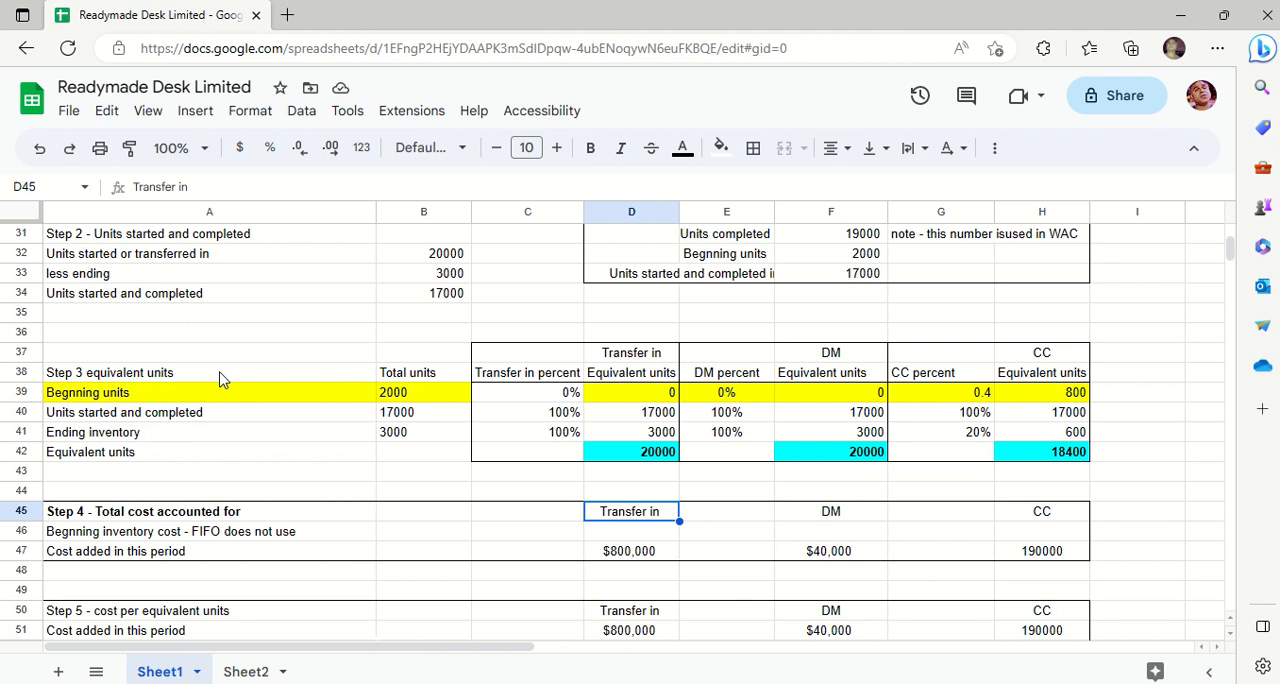
- Review the Step 4 transfer-in cost in D47 and the beginning inventory cost cell D46, which FIFO does not use
key(Down)
key(Down)
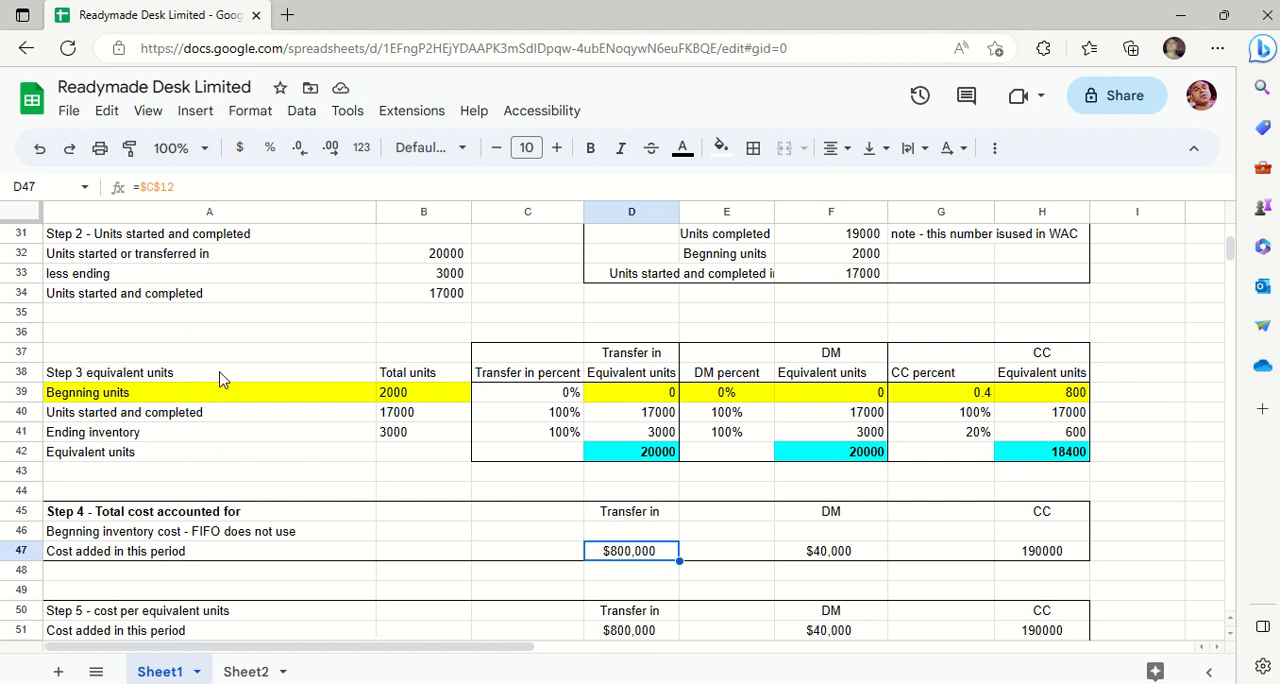
key(Down)
key(Up)
click(614, 533)
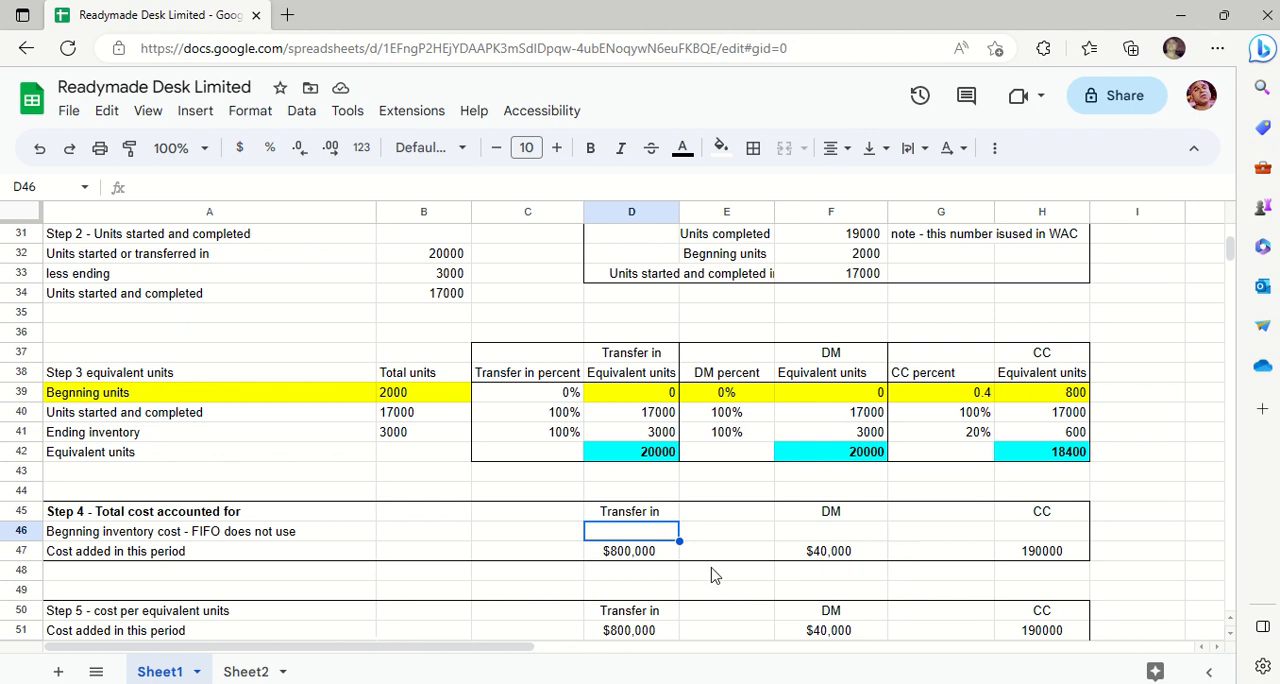
- Open the transfer-in cost formula in D47 and trace its reference to C12 in the given information table
click(652, 554)
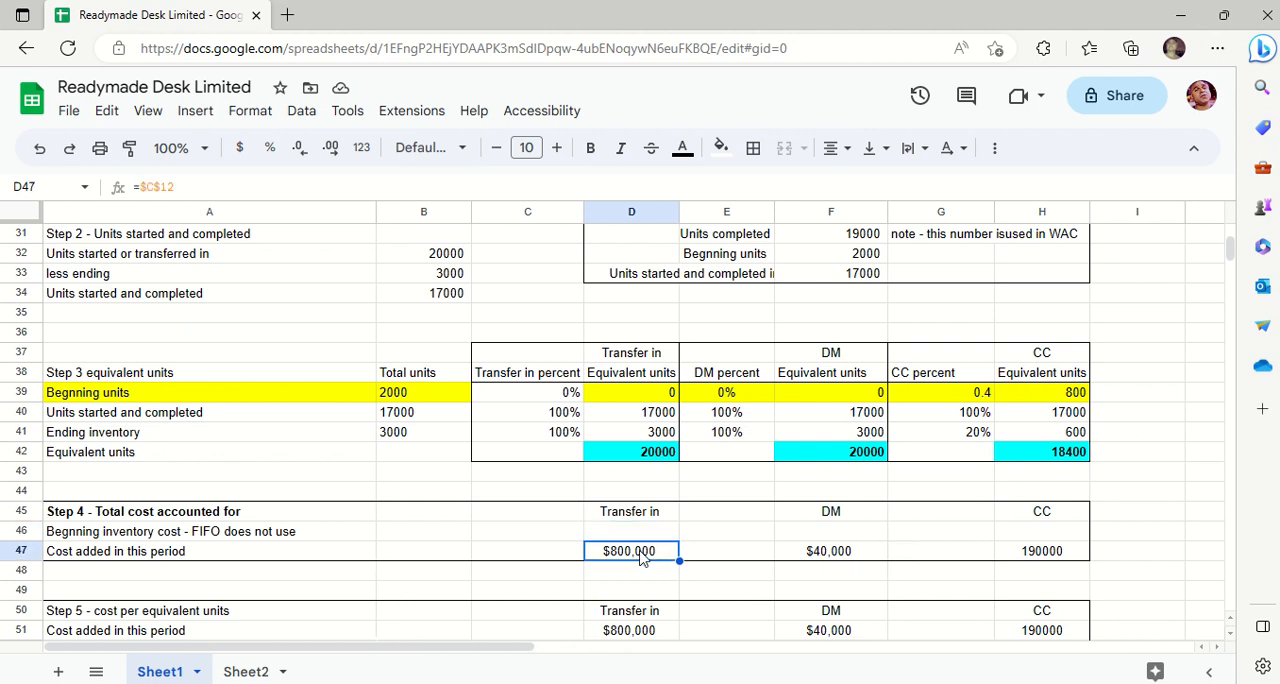
double_click(643, 556)
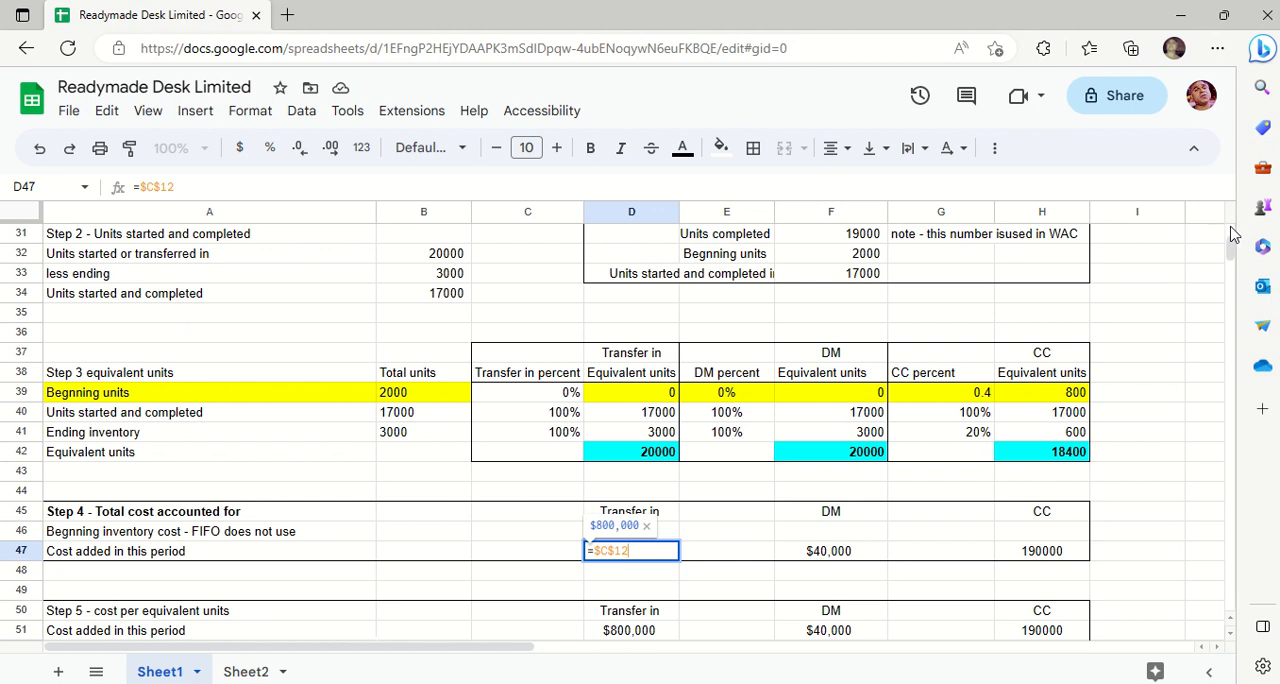
scroll(1232, 236, up, 5)
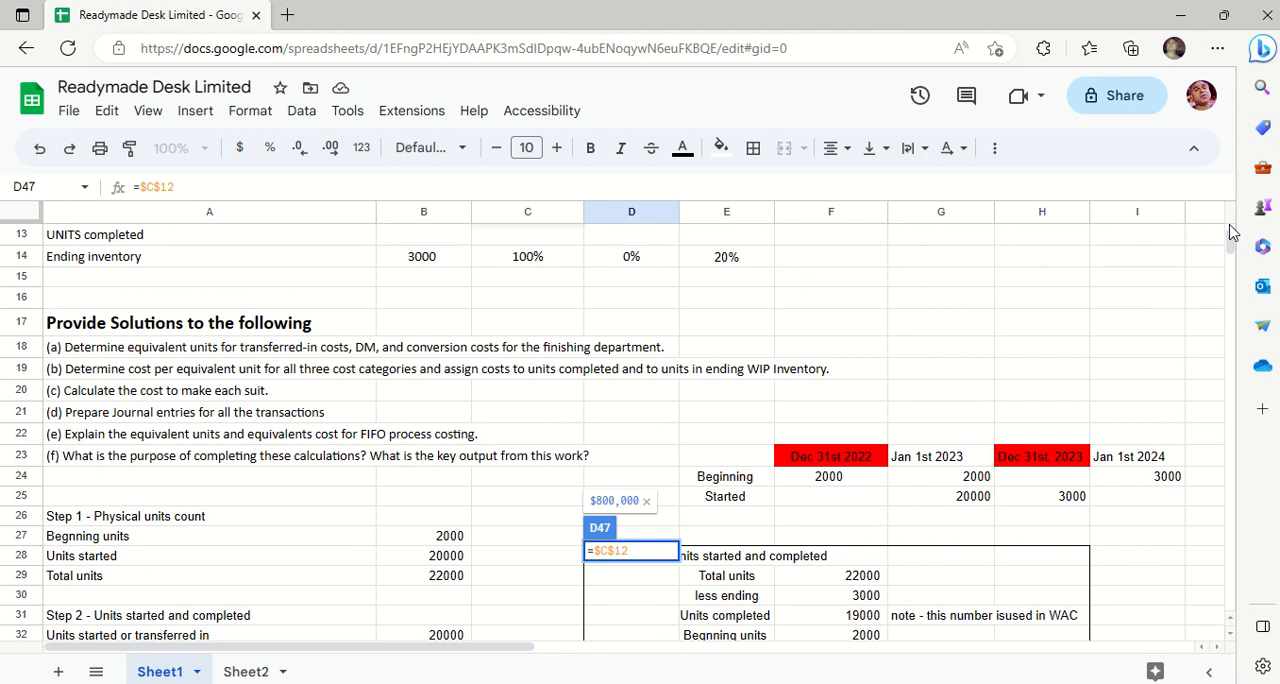
scroll(1232, 236, up, 3)
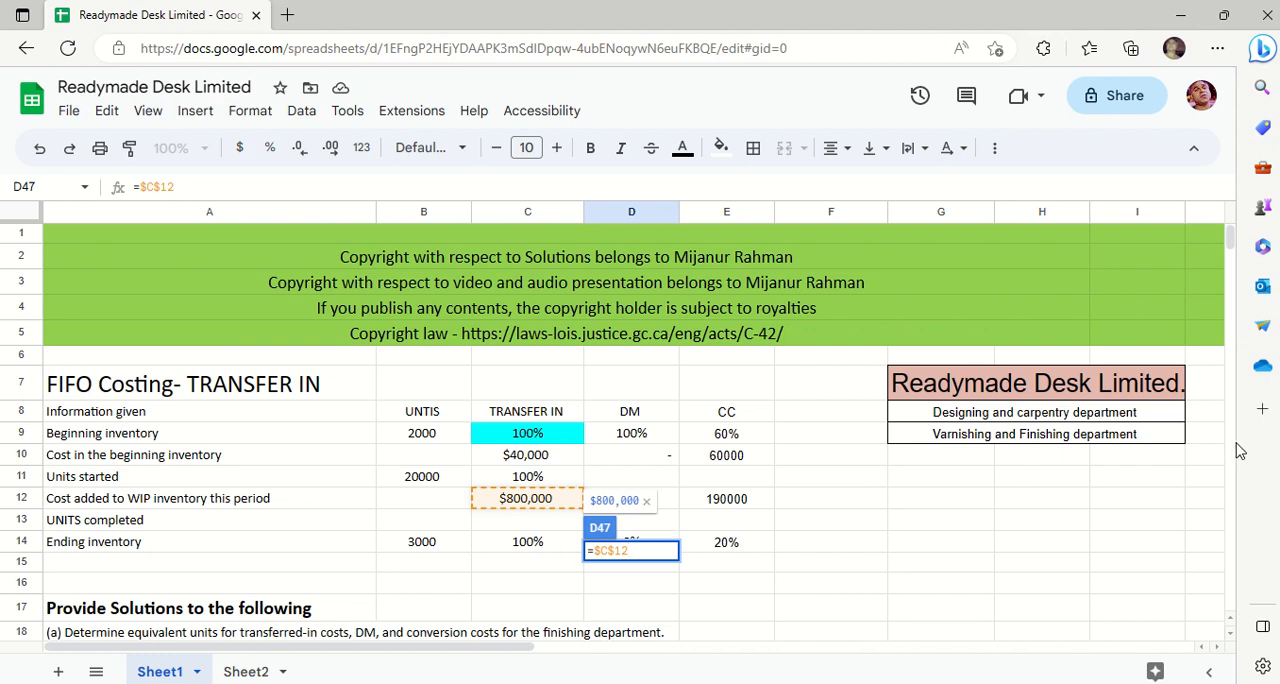
- Close the D47 formula unchanged and trace the Step 4 DM cost formula in F47 to D12 in the given information table
scroll(1233, 456, down, 3)
scroll(1233, 456, down, 5)
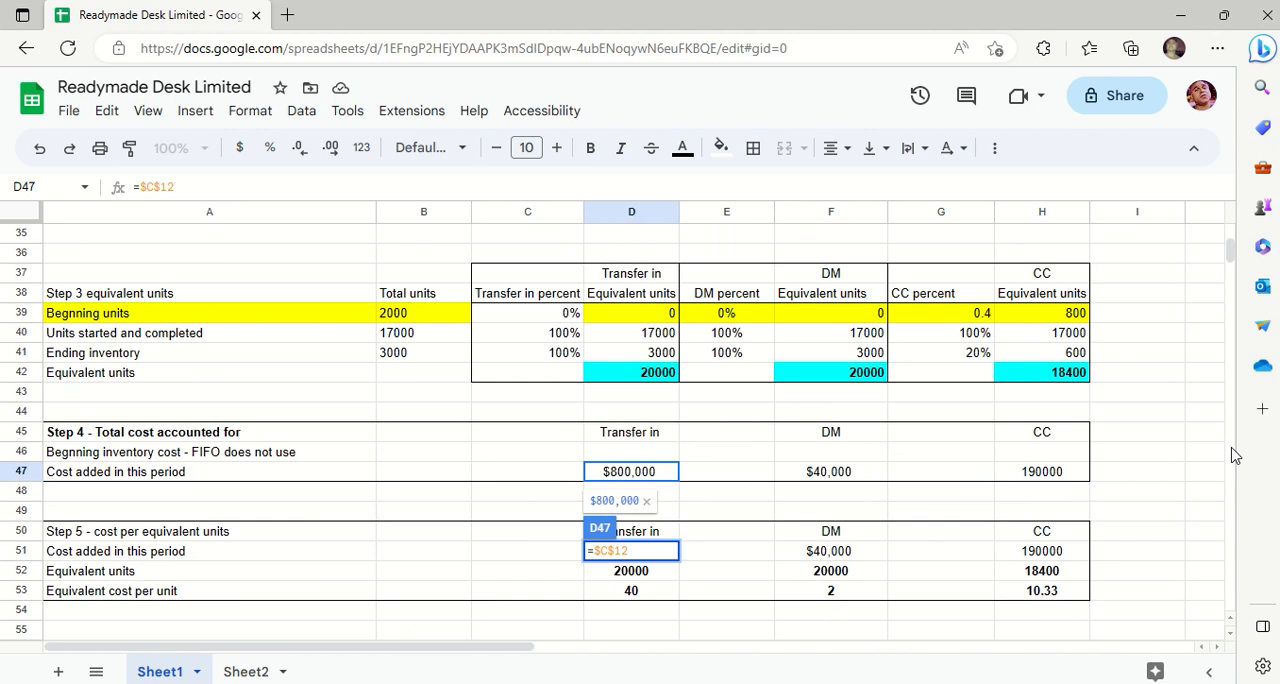
key(Return)
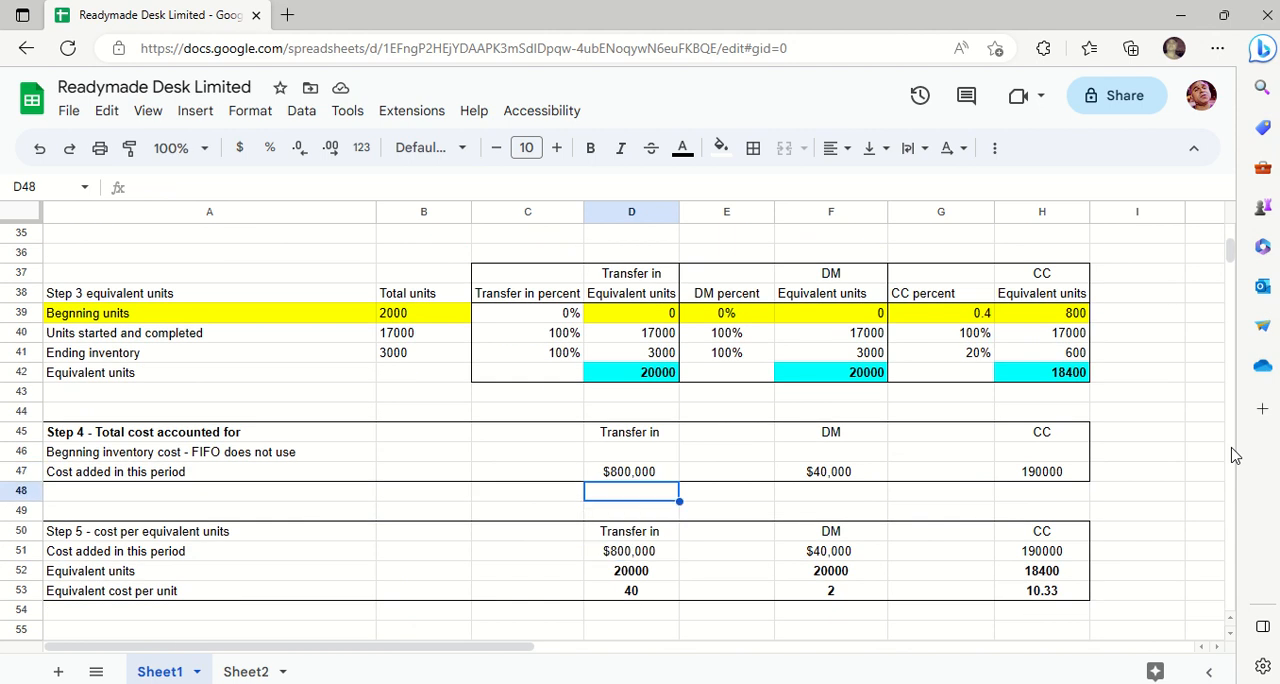
double_click(846, 474)
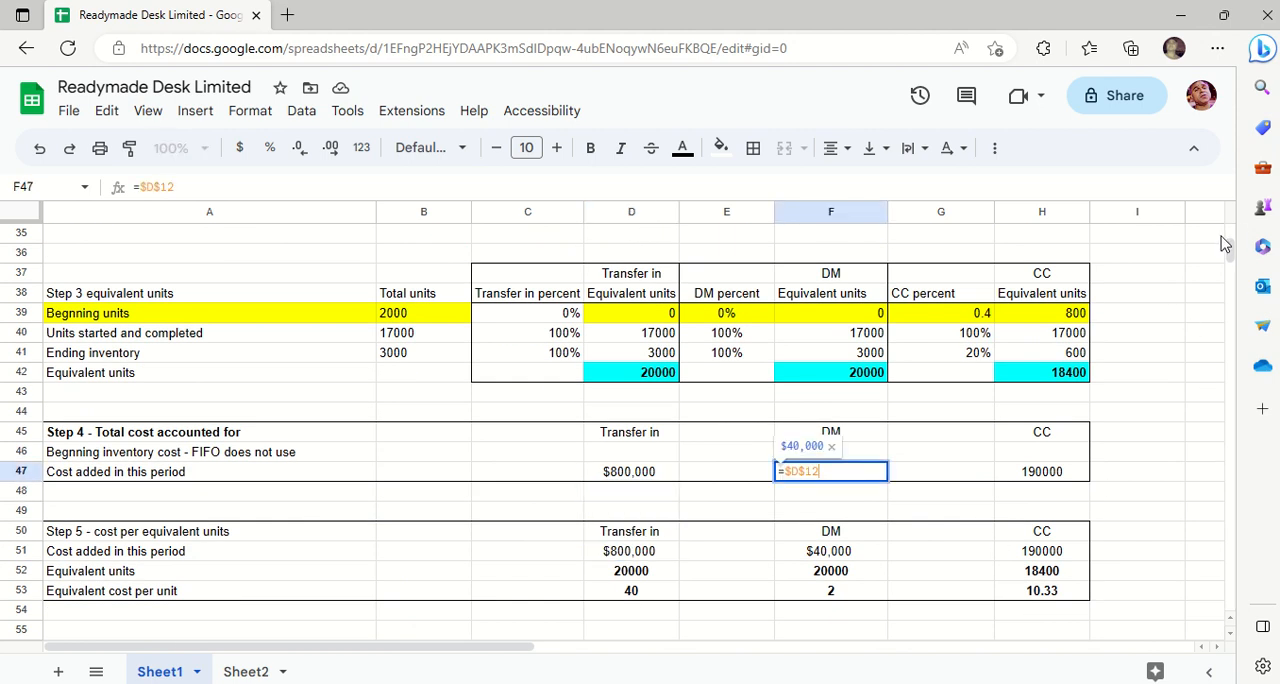
scroll(1233, 237, up, 4)
scroll(1233, 237, up, 5)
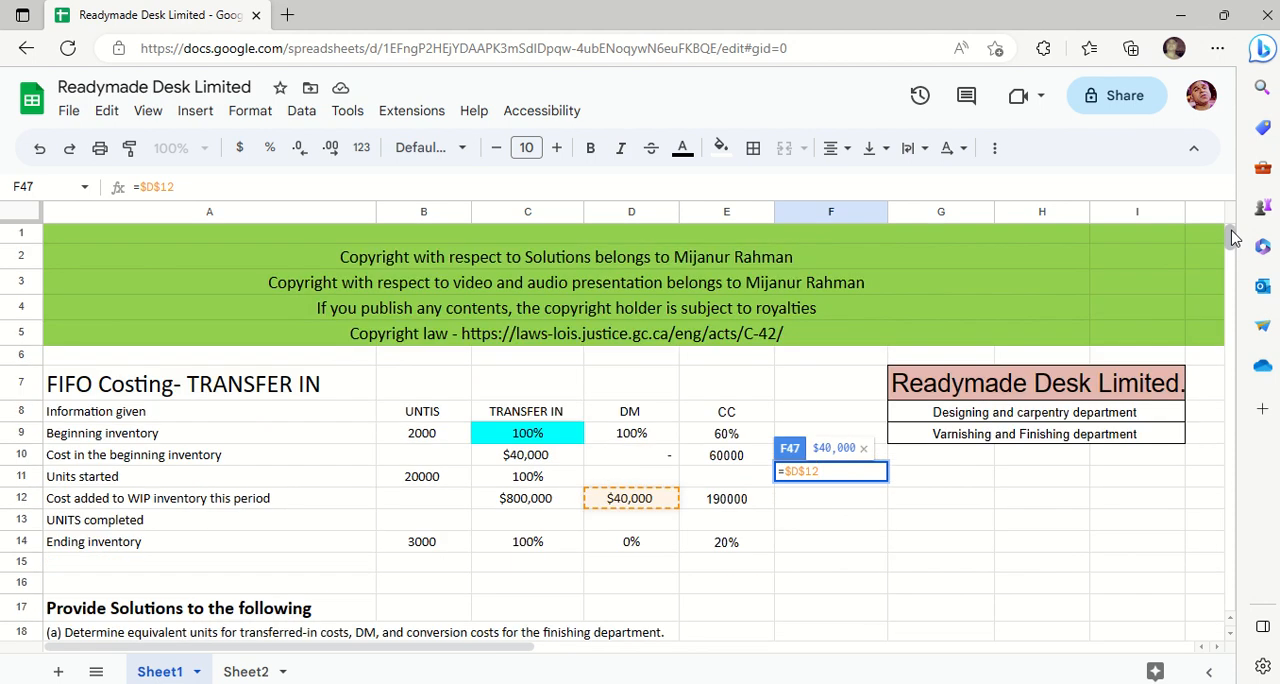
key(Return)
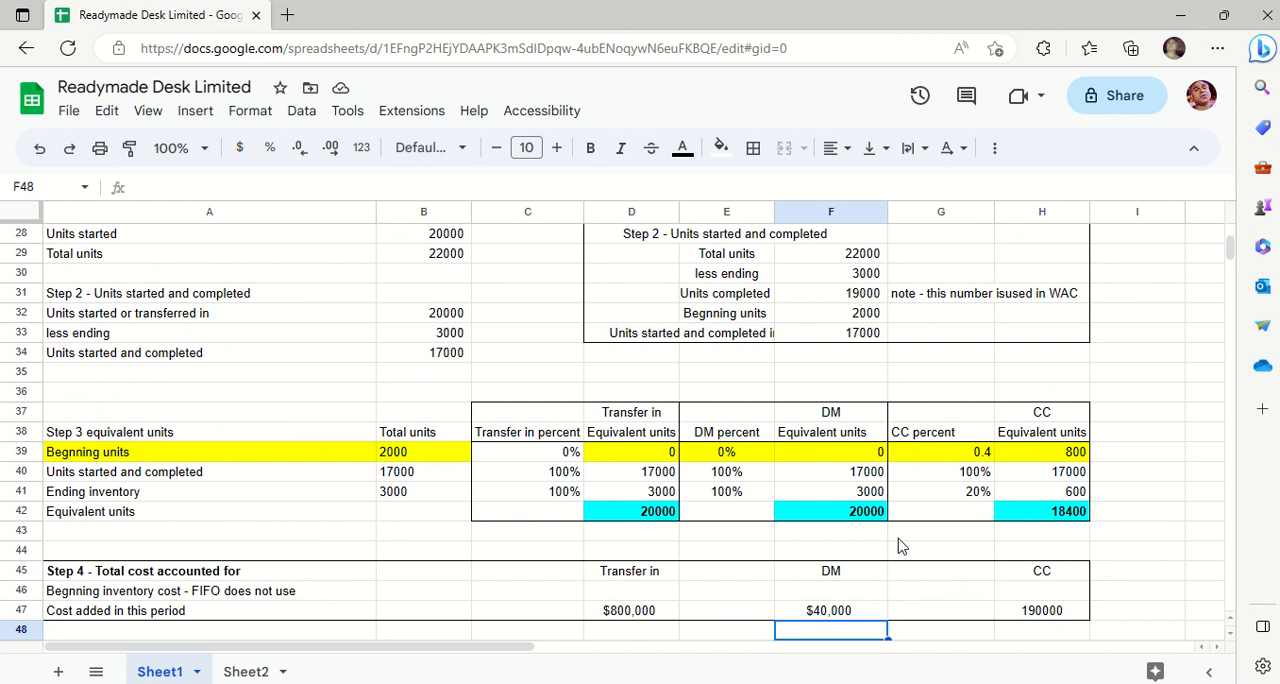
- Trace the Step 4 CC cost formula in H47 to E12 in the given information table and close it unchanged
double_click(1026, 610)
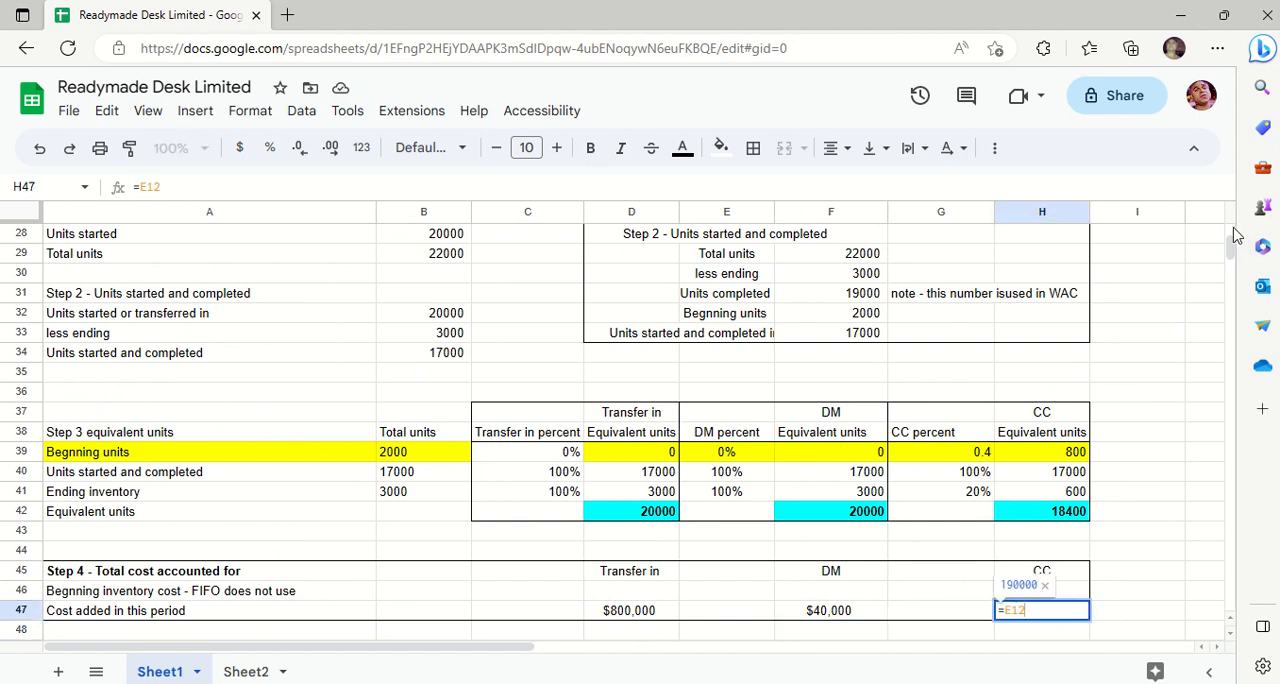
scroll(1235, 234, up, 5)
scroll(1235, 234, up, 3)
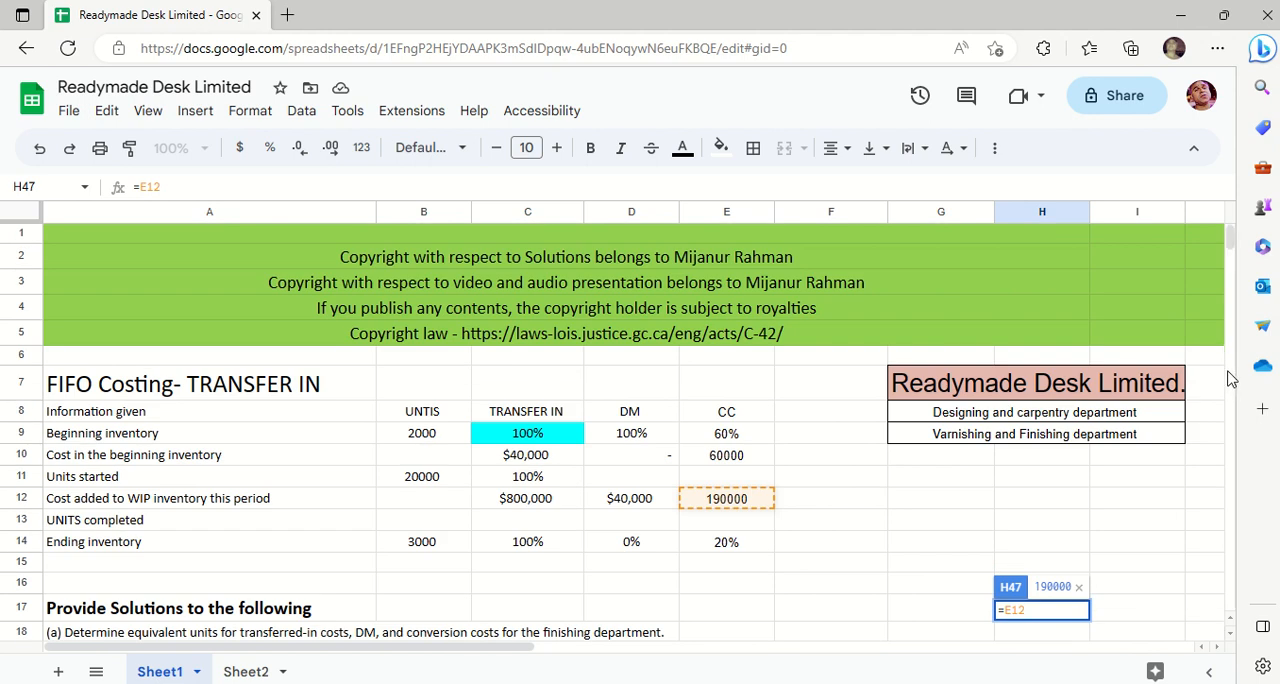
scroll(1232, 397, down, 10)
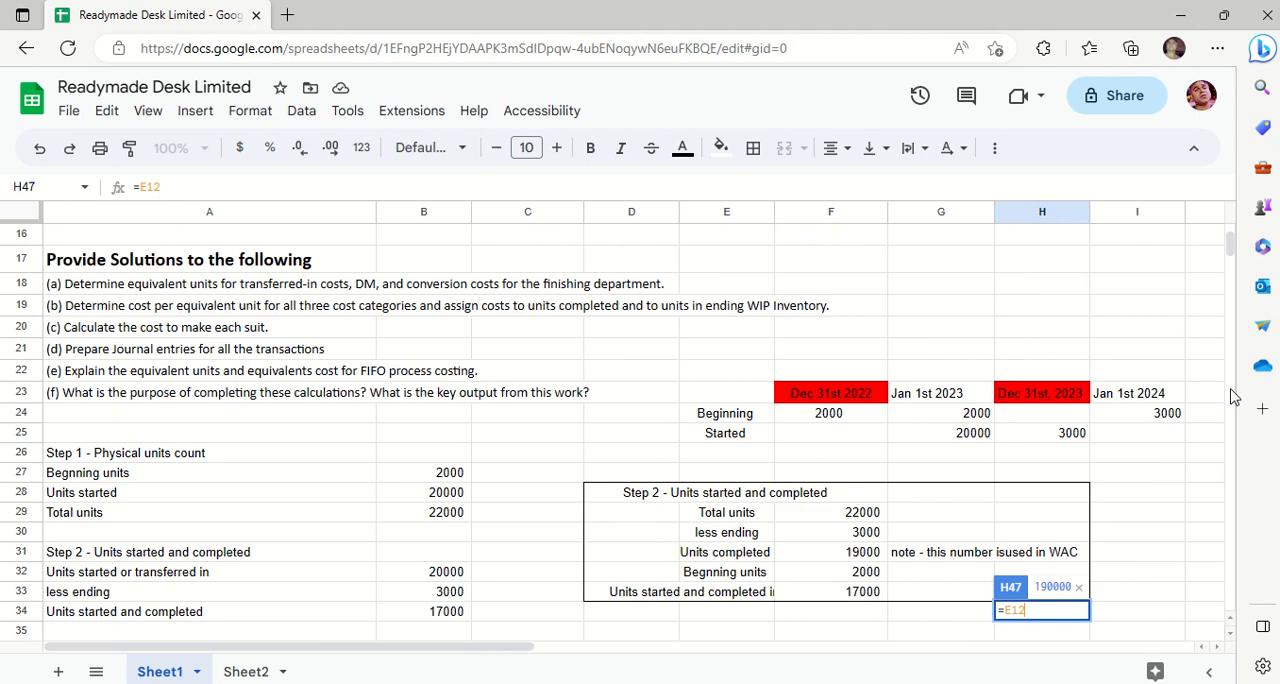
key(Return)
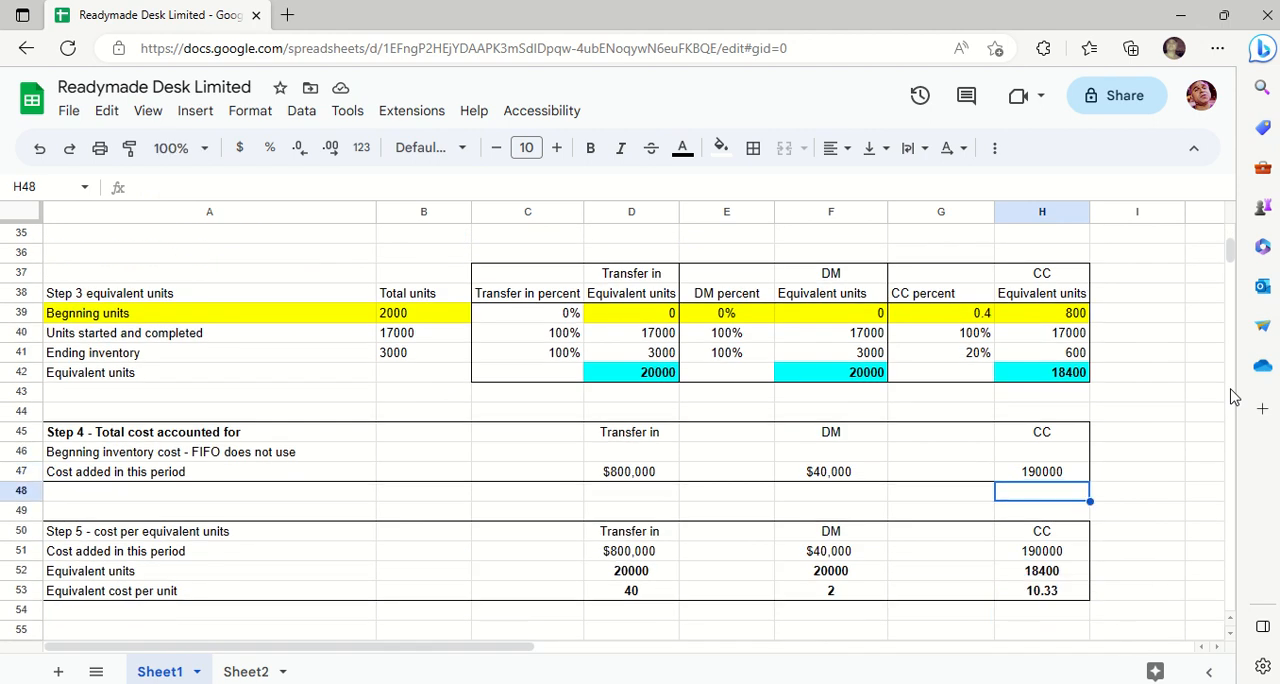
- Total the Step 4 costs added in this period in C47 with =sum(D47:H47) and reselect that cell
click(557, 477)
text(=)
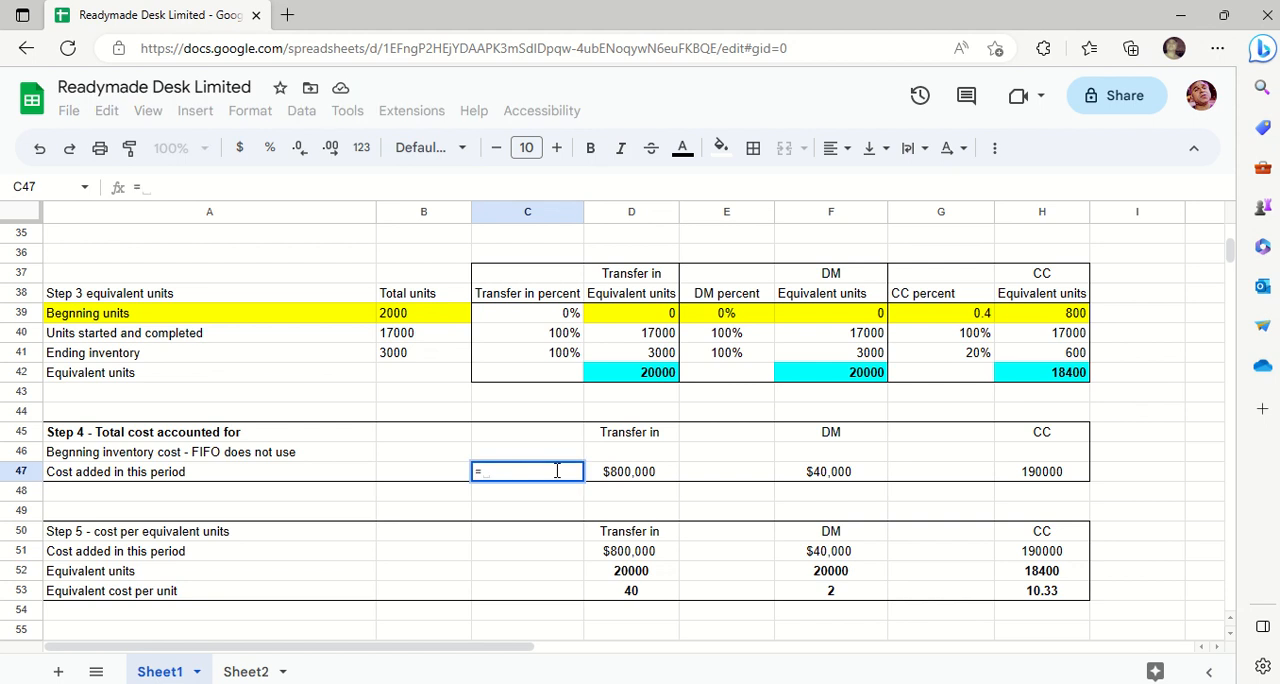
text(sum()
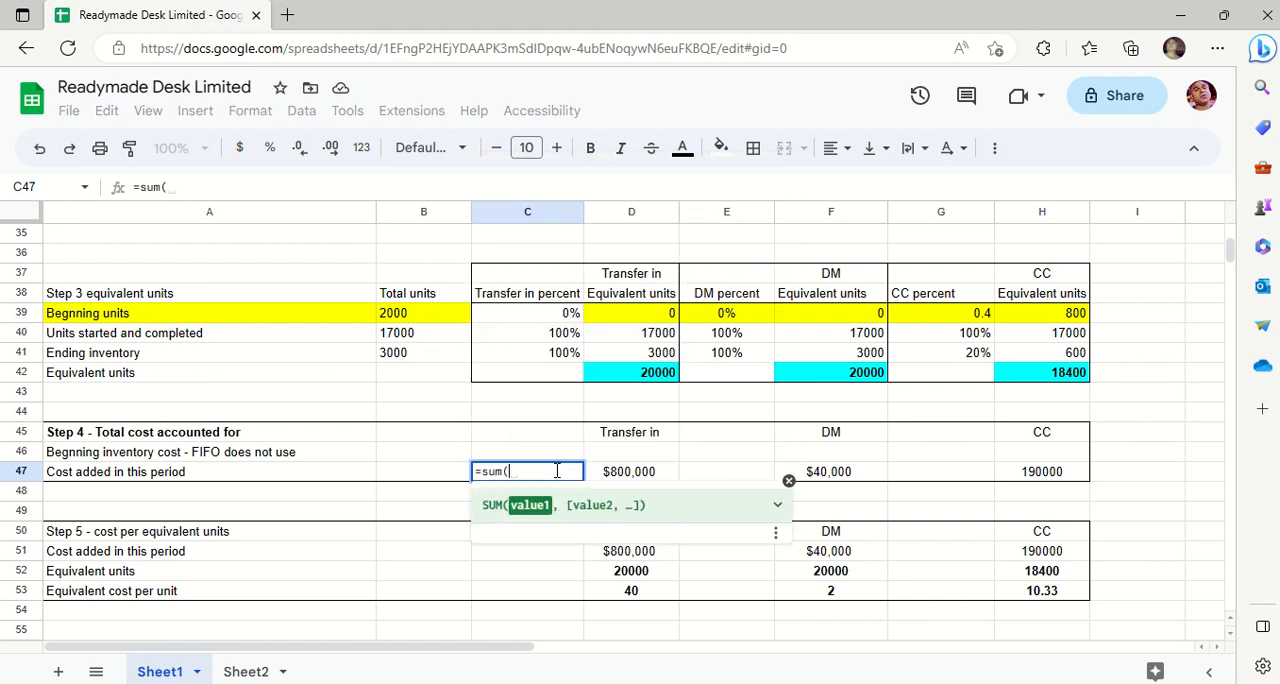
drag(636, 476, 997, 476)
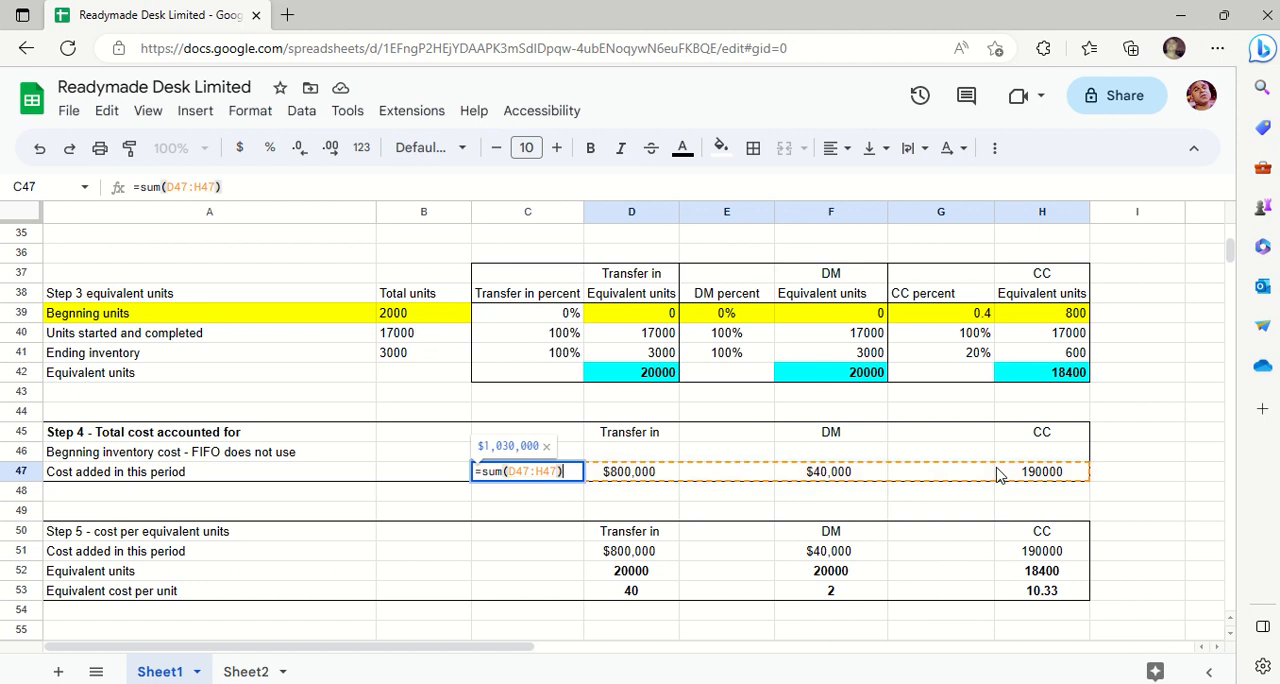
key(Return)
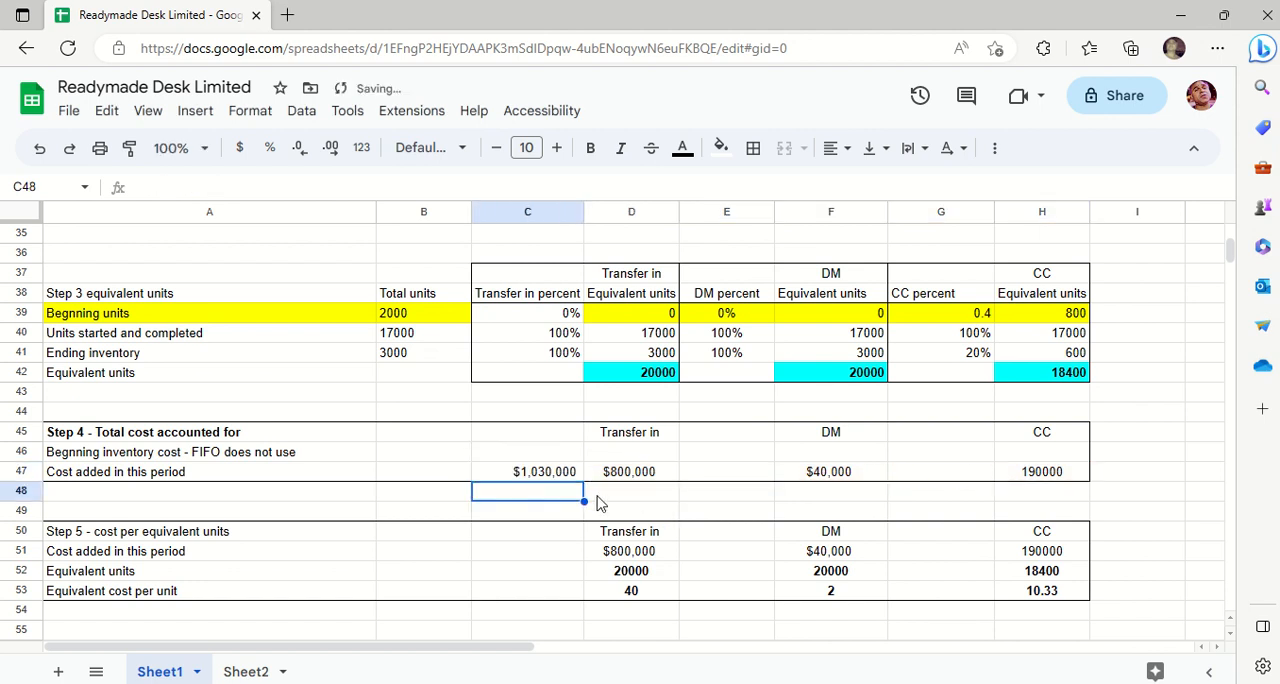
key(Up)
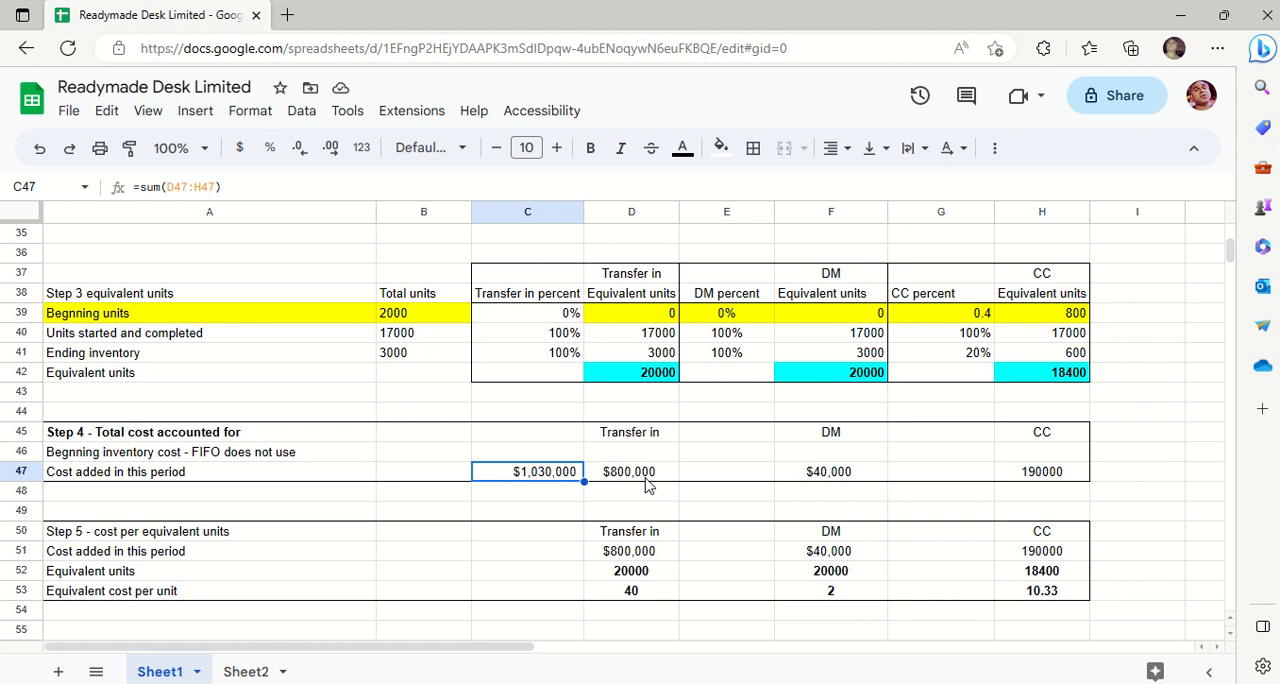
- Clear the Step 4 total of the costs added in this period from C47
key(Delete)
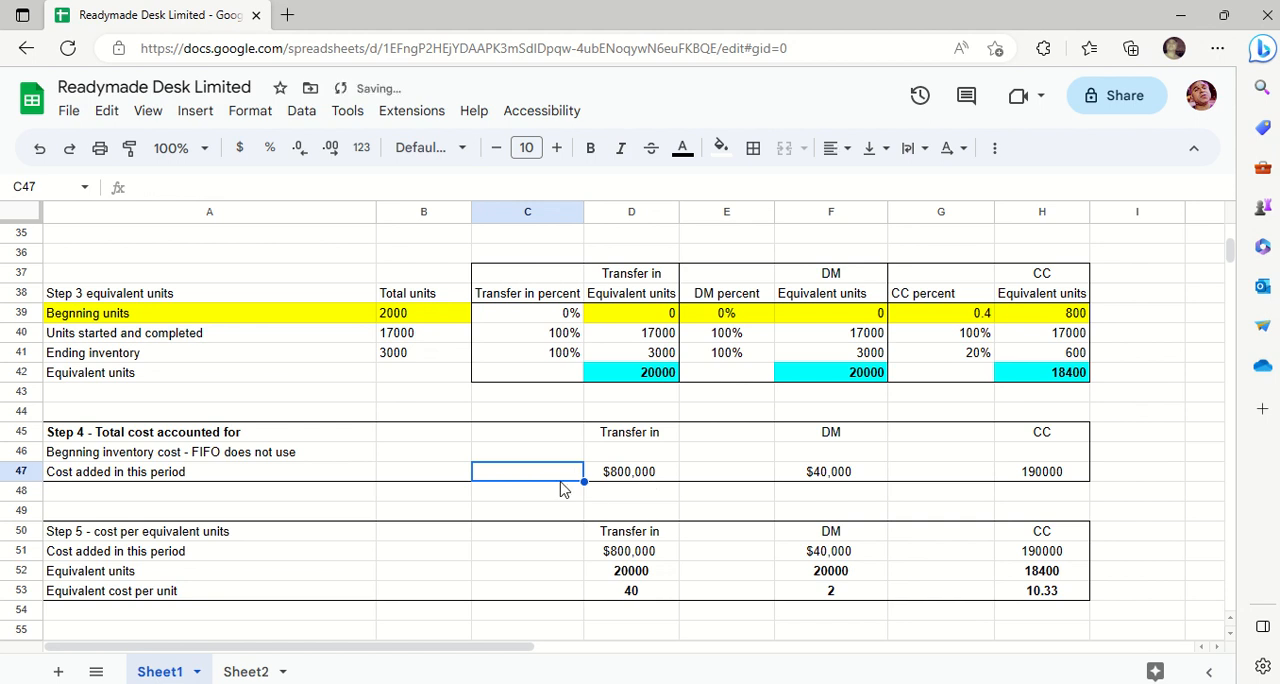
key(Down)
key(Down)
key(Down)
key(Down)
key(Down)
key(Down)
key(Down)
key(Down)
key(Down)
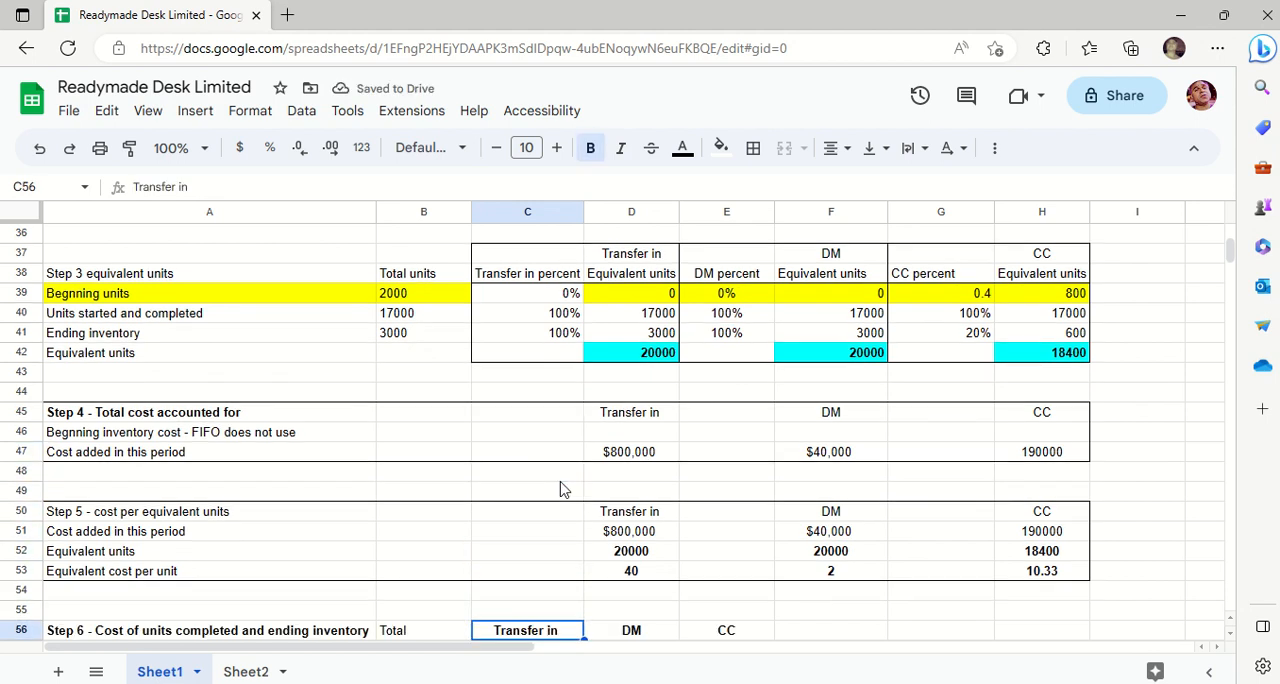
key(Down)
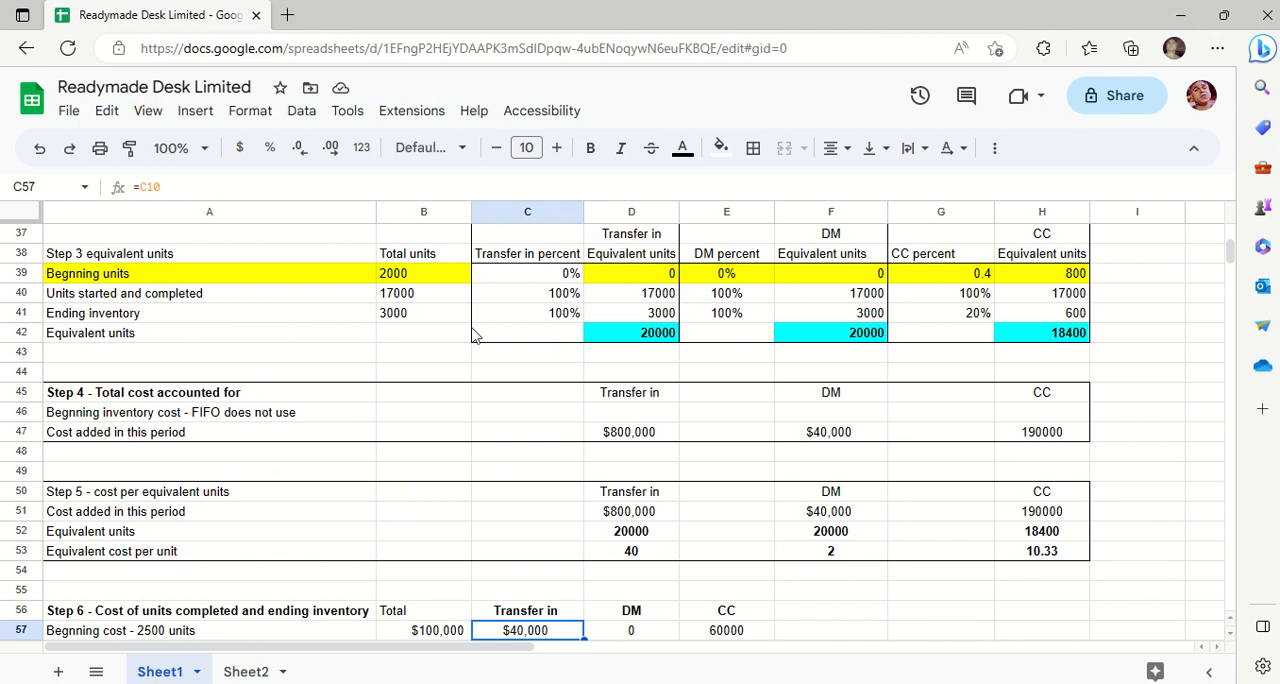
- Select the Step 3 equivalent units in D42:H42, and fill the Step 4 costs in D47, F47 and H47 with cyan
drag(634, 336, 786, 360)
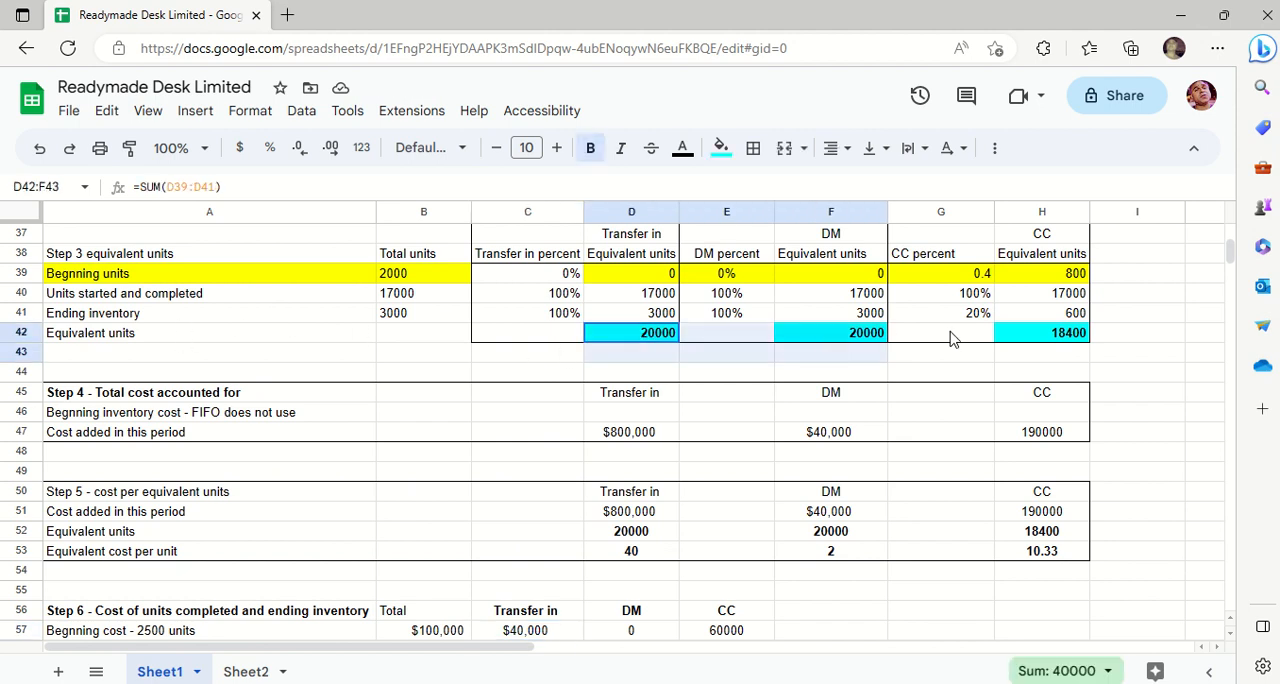
drag(951, 340, 1060, 336)
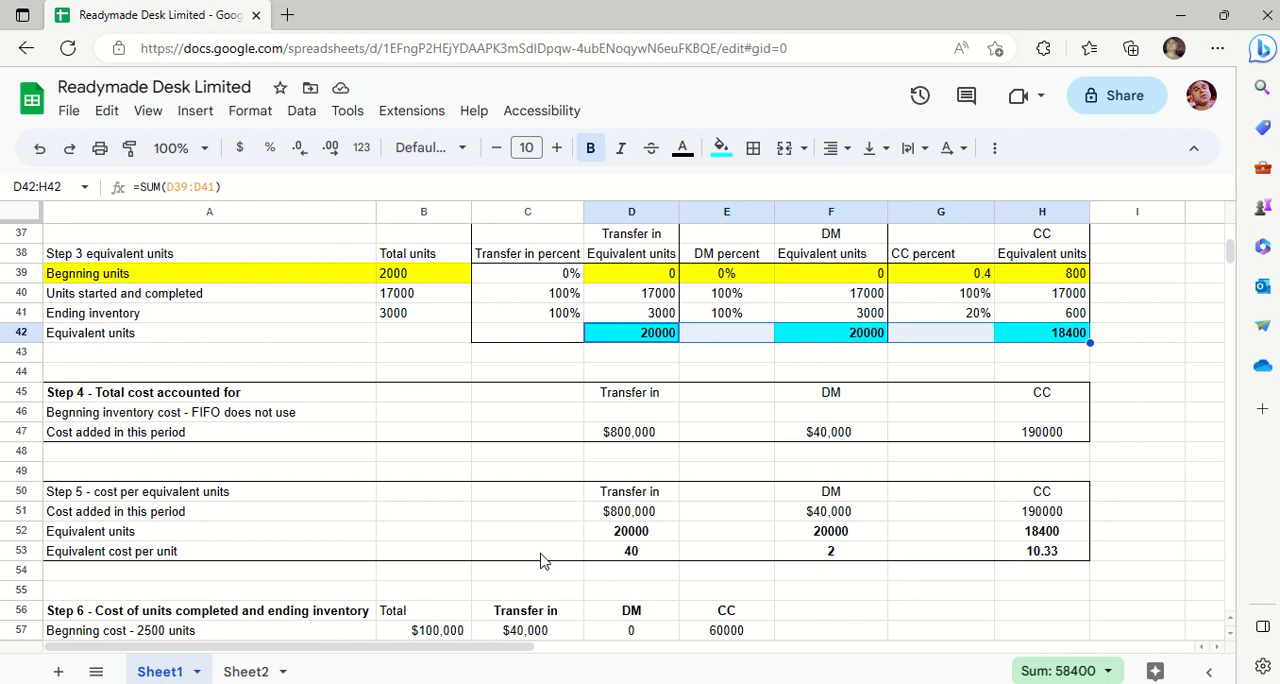
click(666, 512)
click(625, 428)
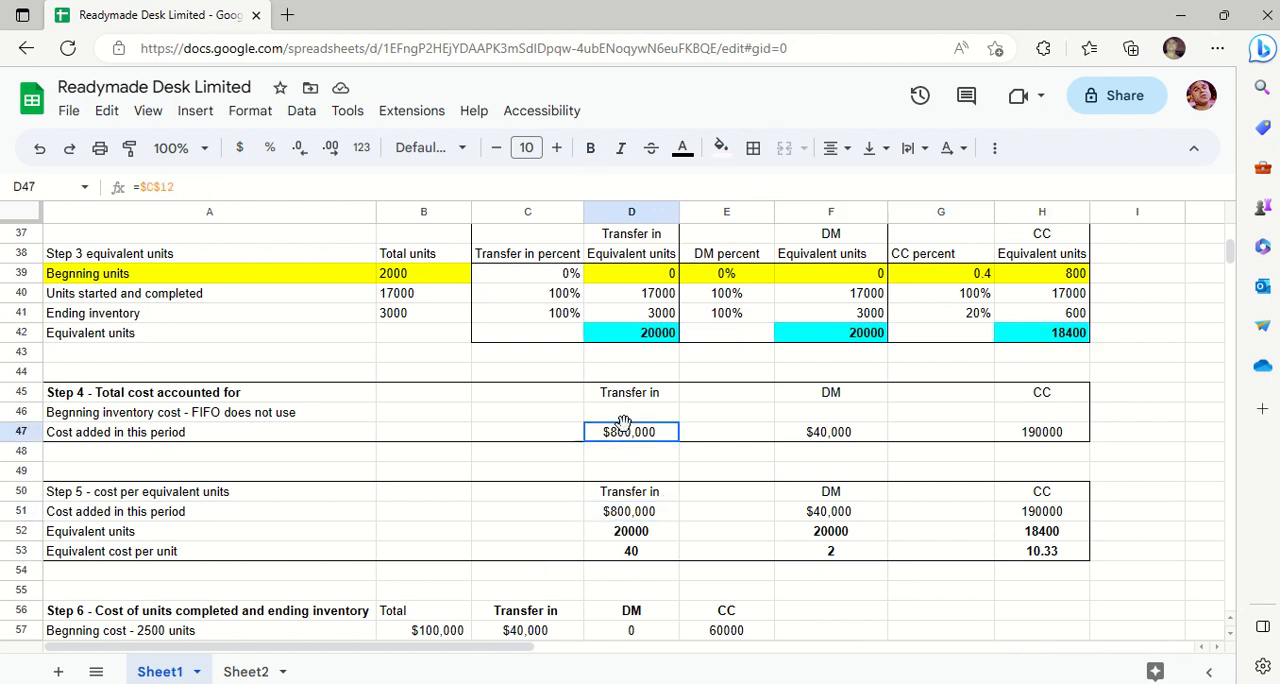
ctrl+click(808, 432)
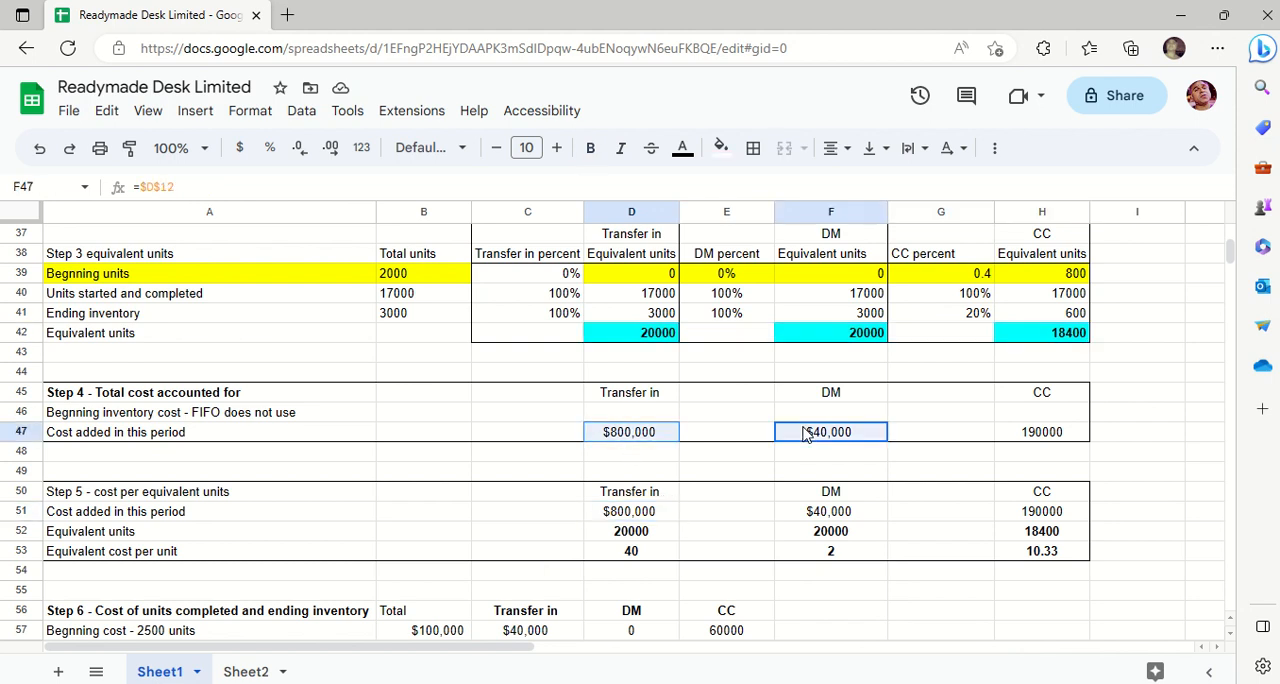
ctrl+click(1047, 432)
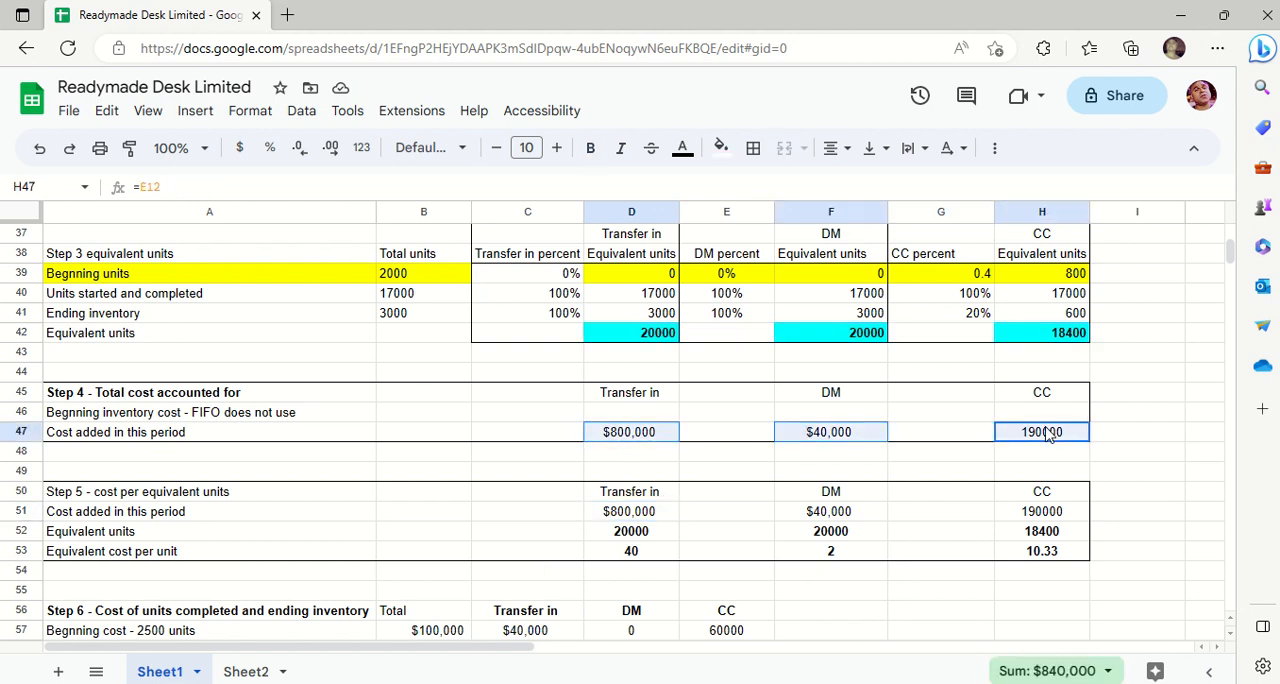
click(721, 147)
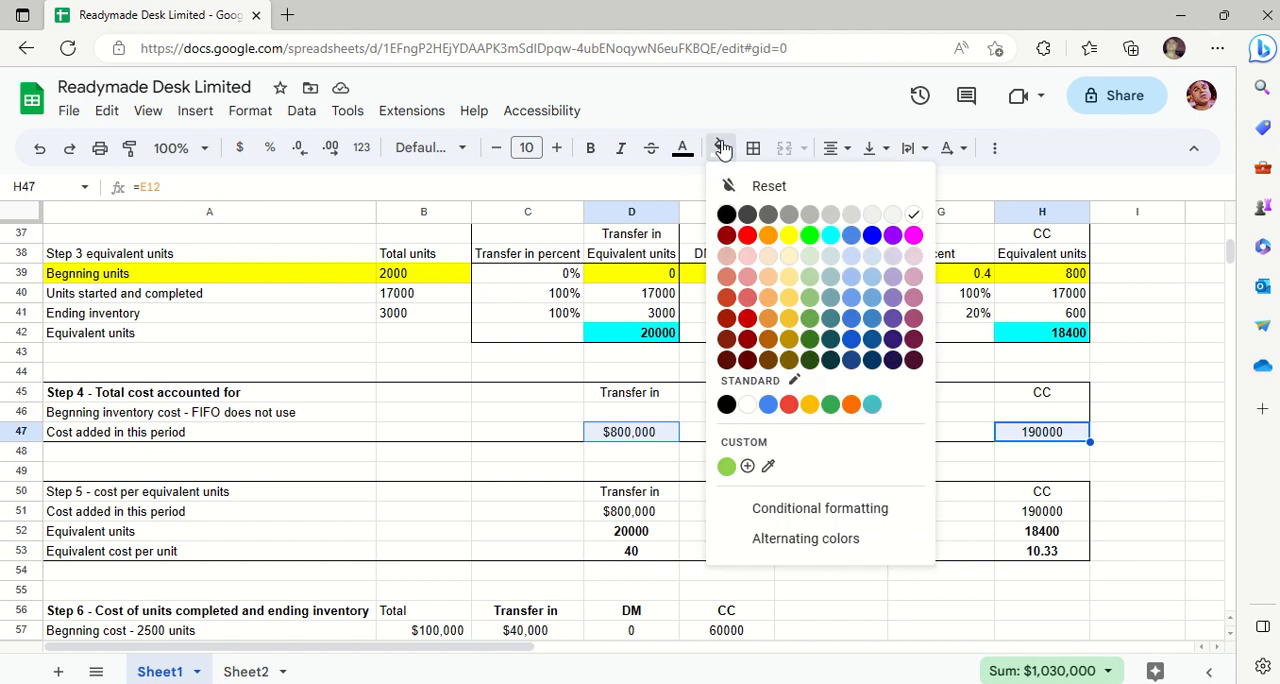
click(831, 237)
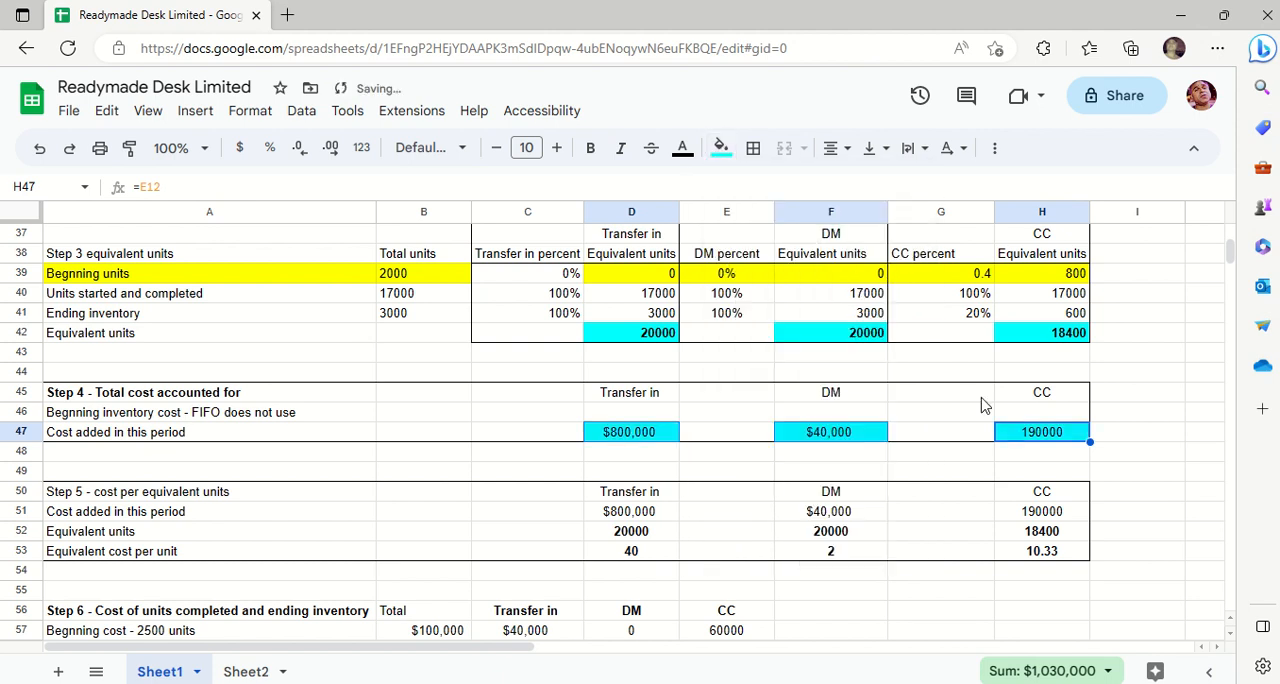
click(982, 405)
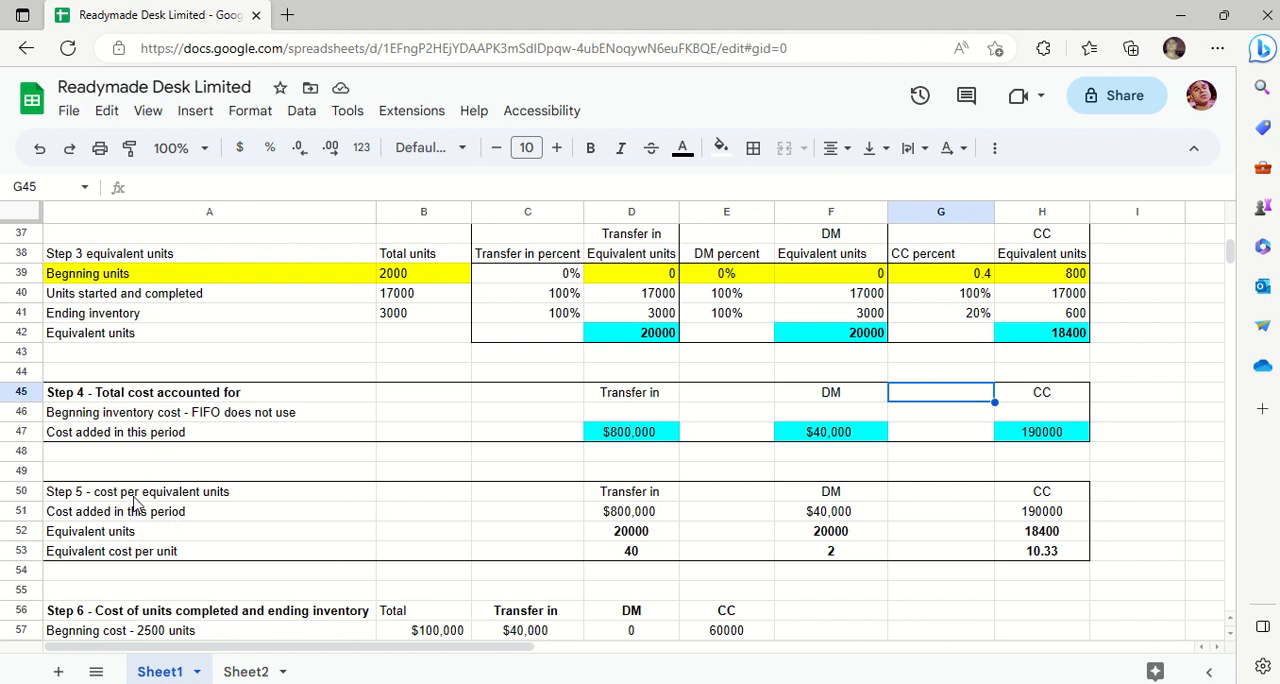
- Check the Step 5 cost added formulas for transfer in, DM and CC in D51, F51 and H51
click(650, 515)
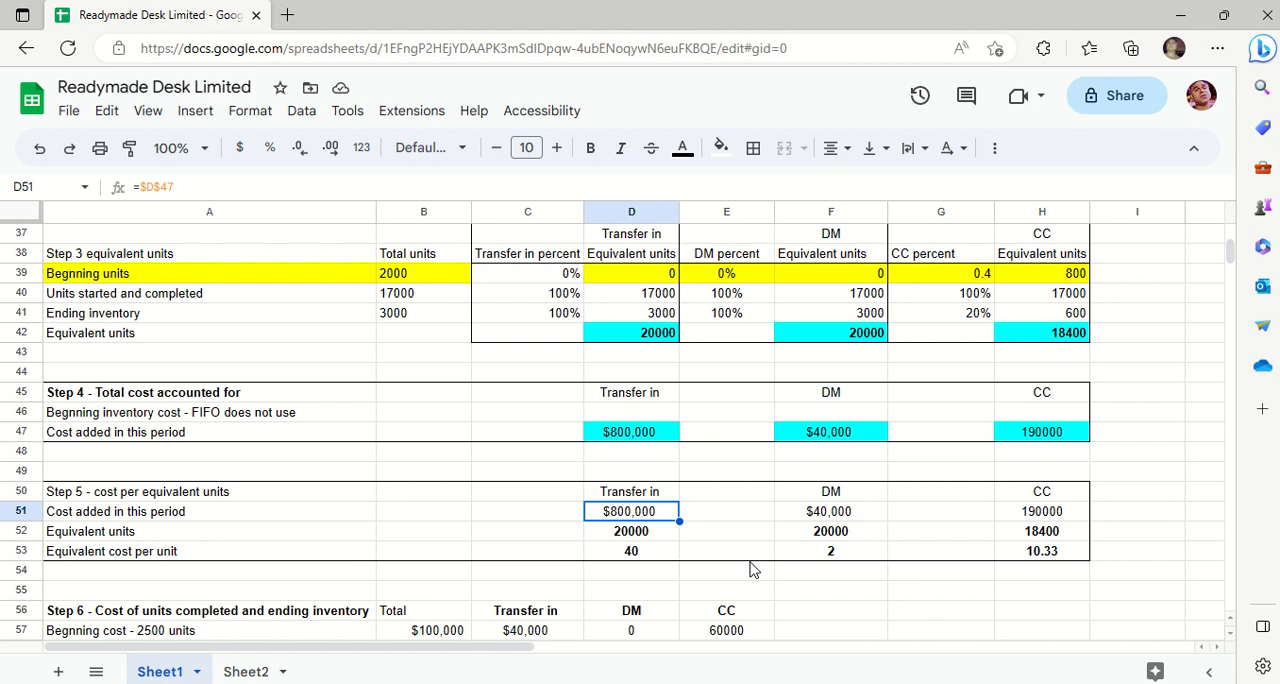
key(Right)
key(Right)
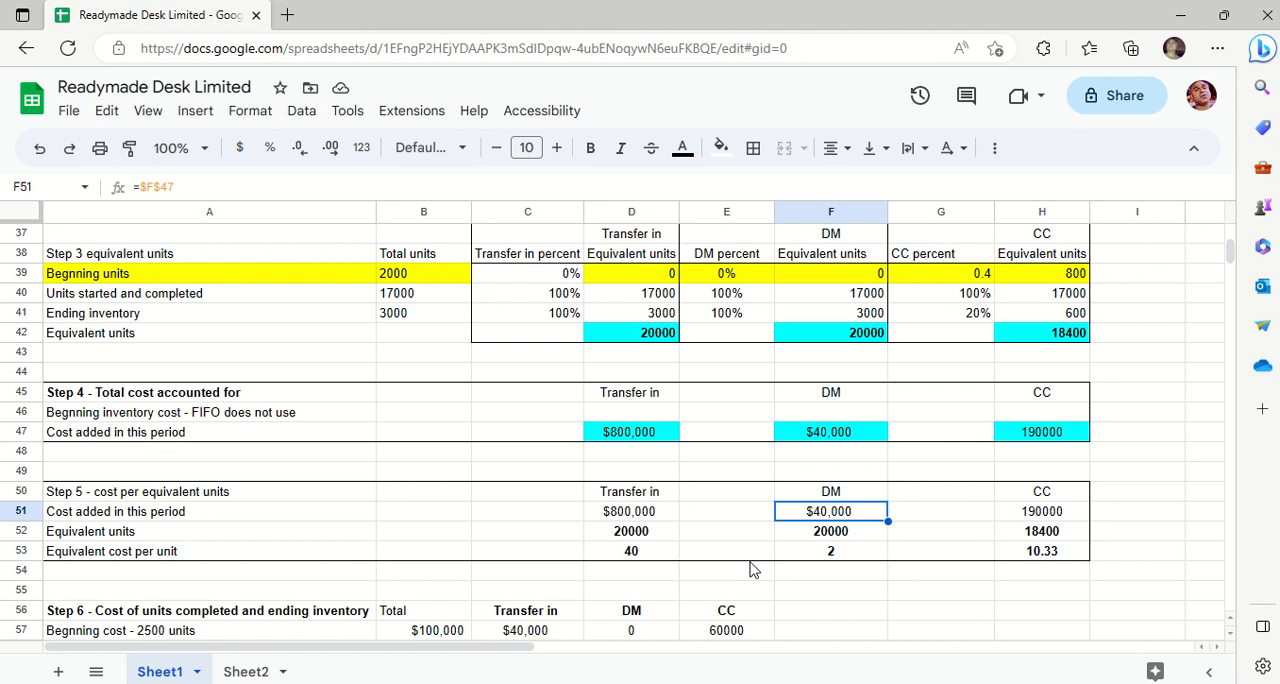
key(Right)
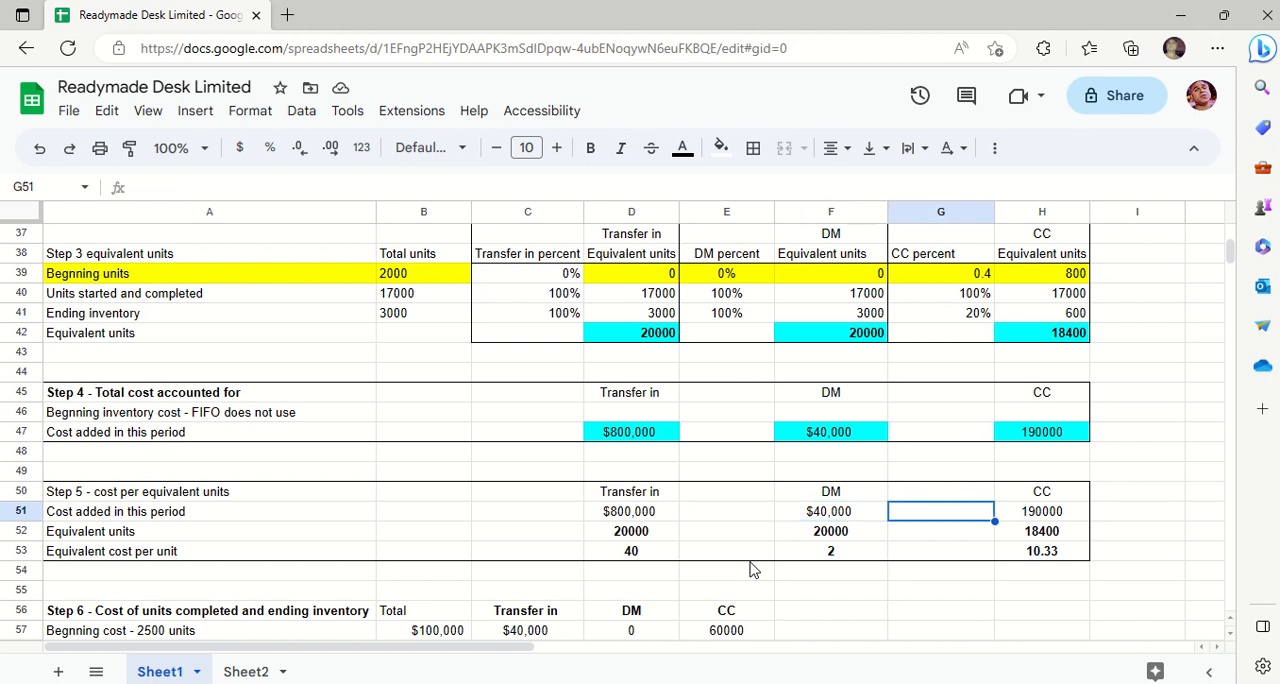
key(Right)
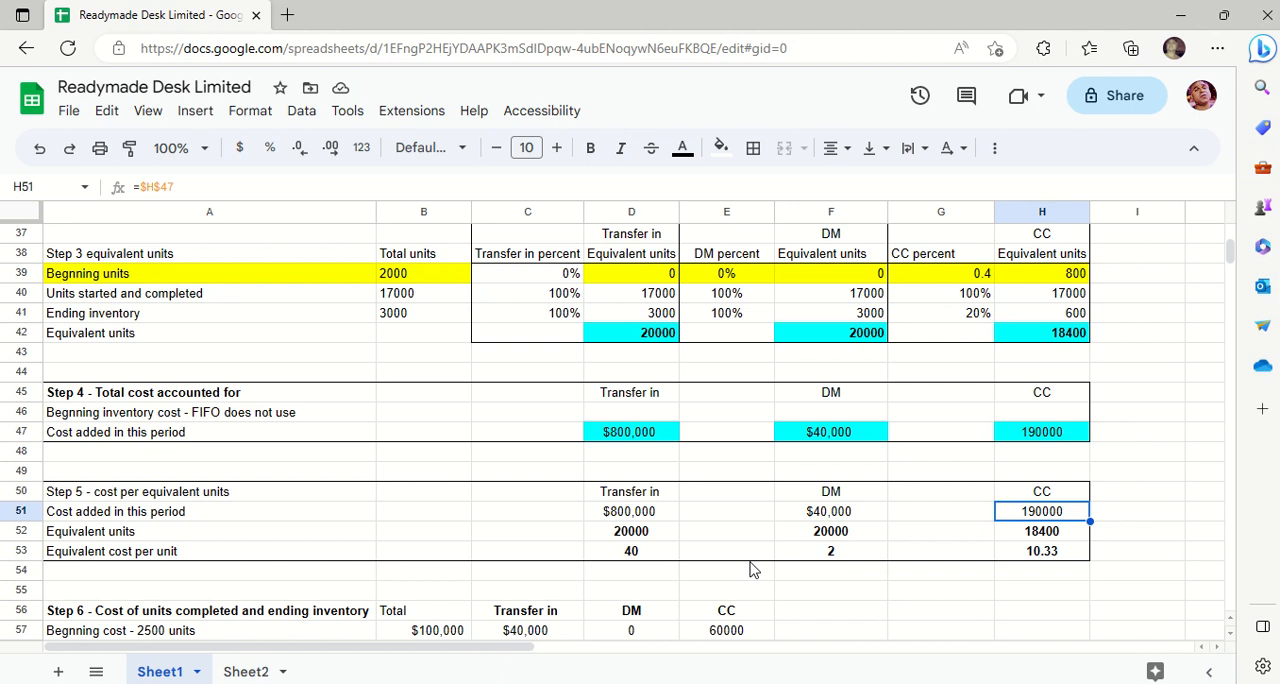
- Check the Step 5 equivalent units references for transfer in, DM and CC in D52, F52 and H52
click(606, 541)
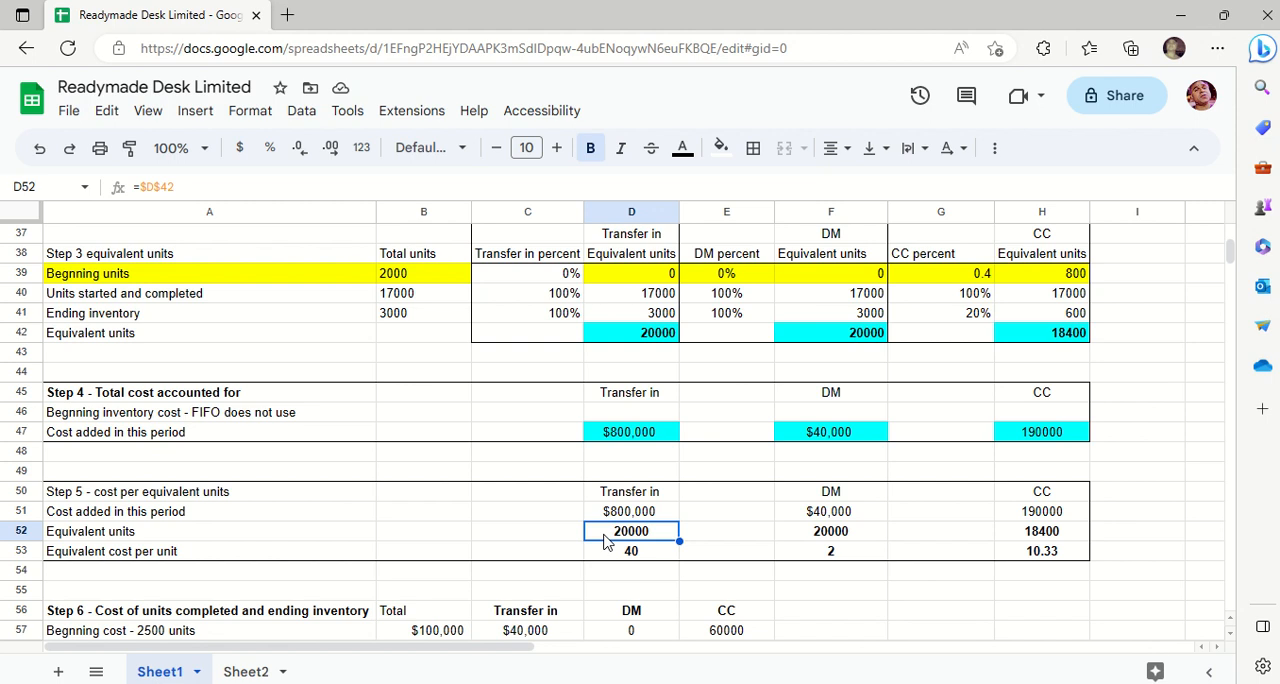
key(Right)
key(Right)
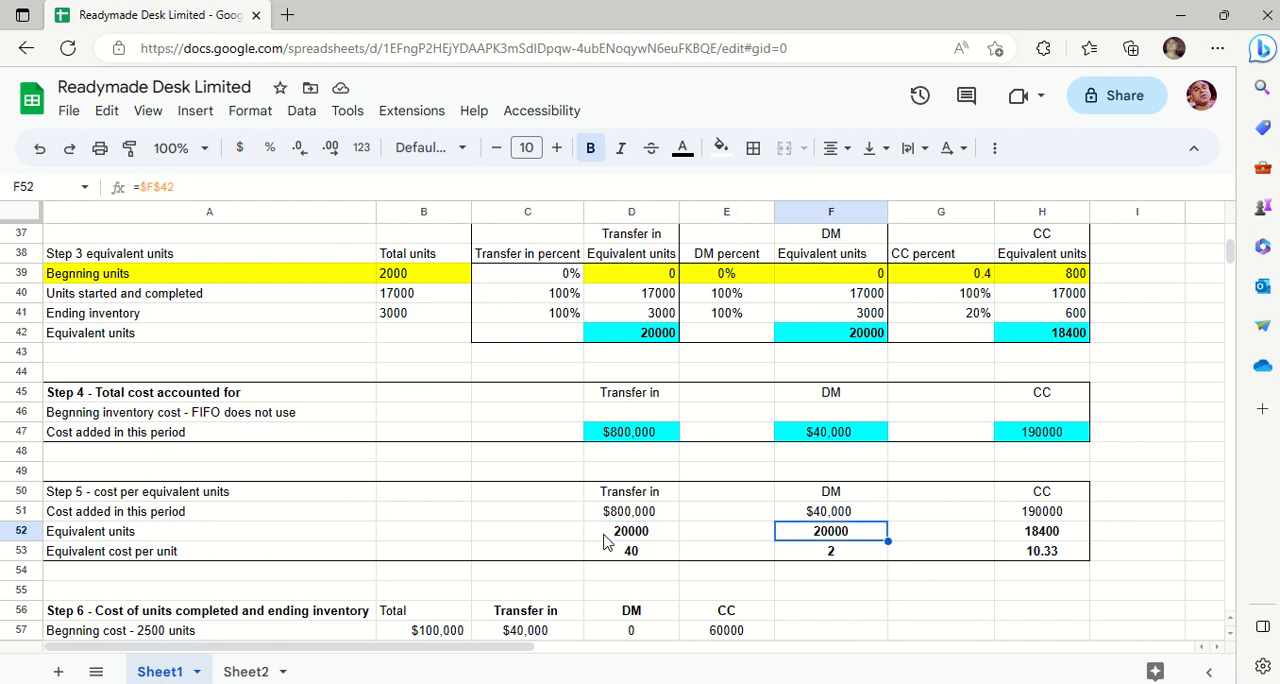
key(Right)
key(Right)
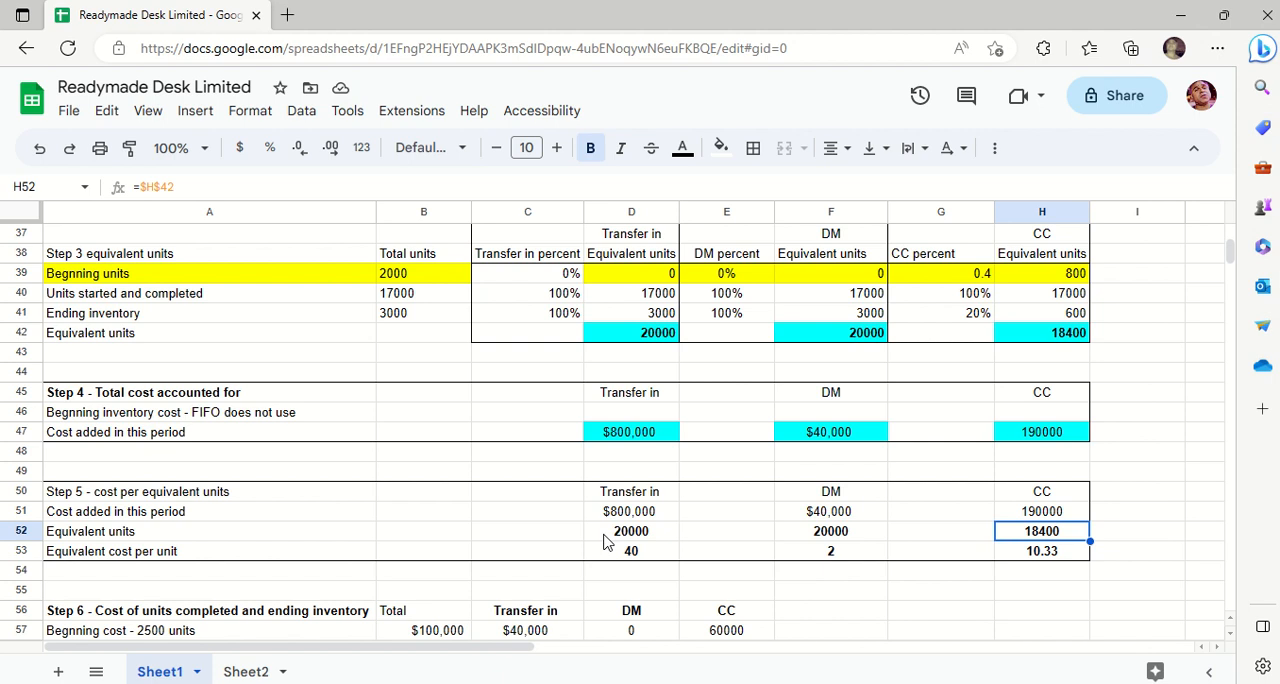
- Examine the Step 5 equivalent cost per unit formulas for transfer in, DM and CC in D53, F53 and H53
key(Down)
key(Down)
key(Down)
key(Down)
key(Down)
key(Down)
key(Down)
key(Down)
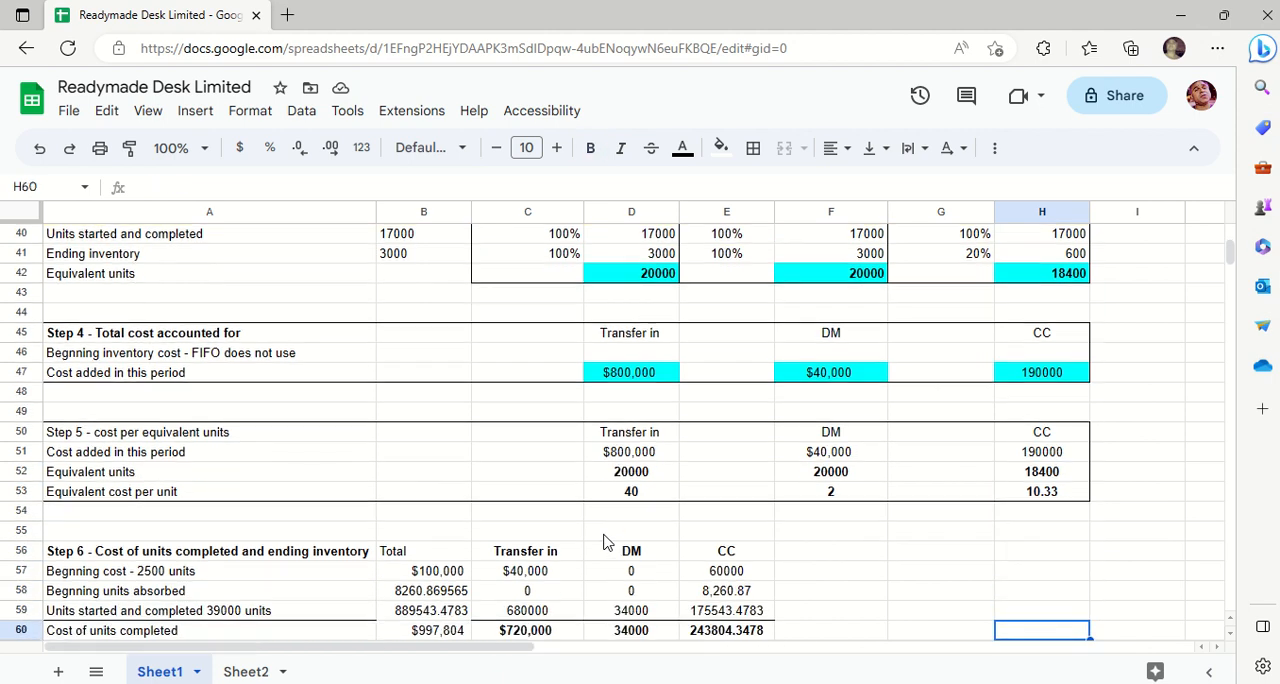
key(Down)
click(630, 457)
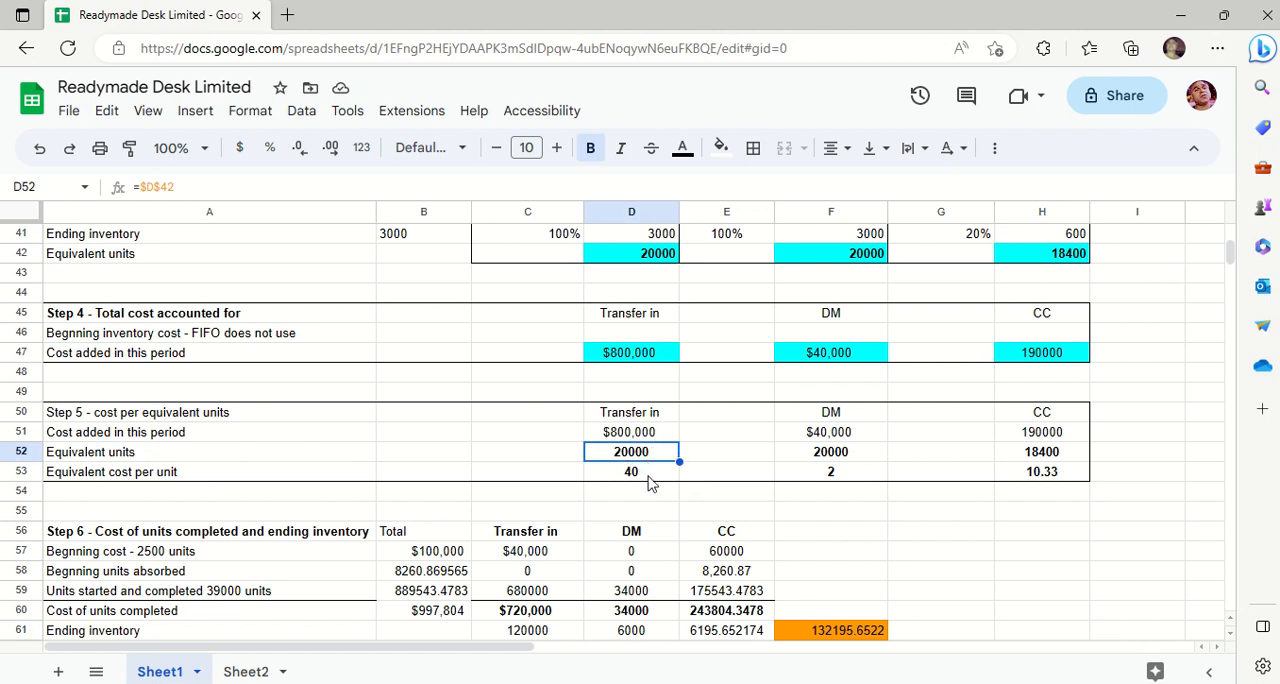
click(648, 475)
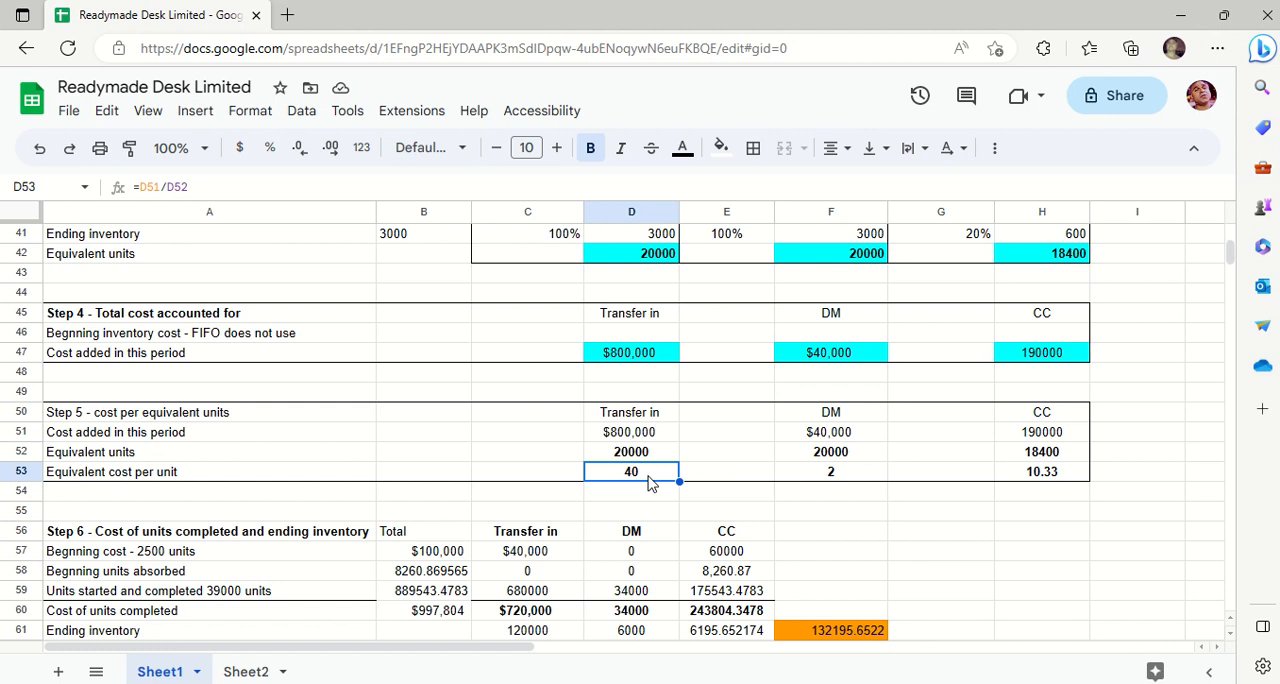
key(Right)
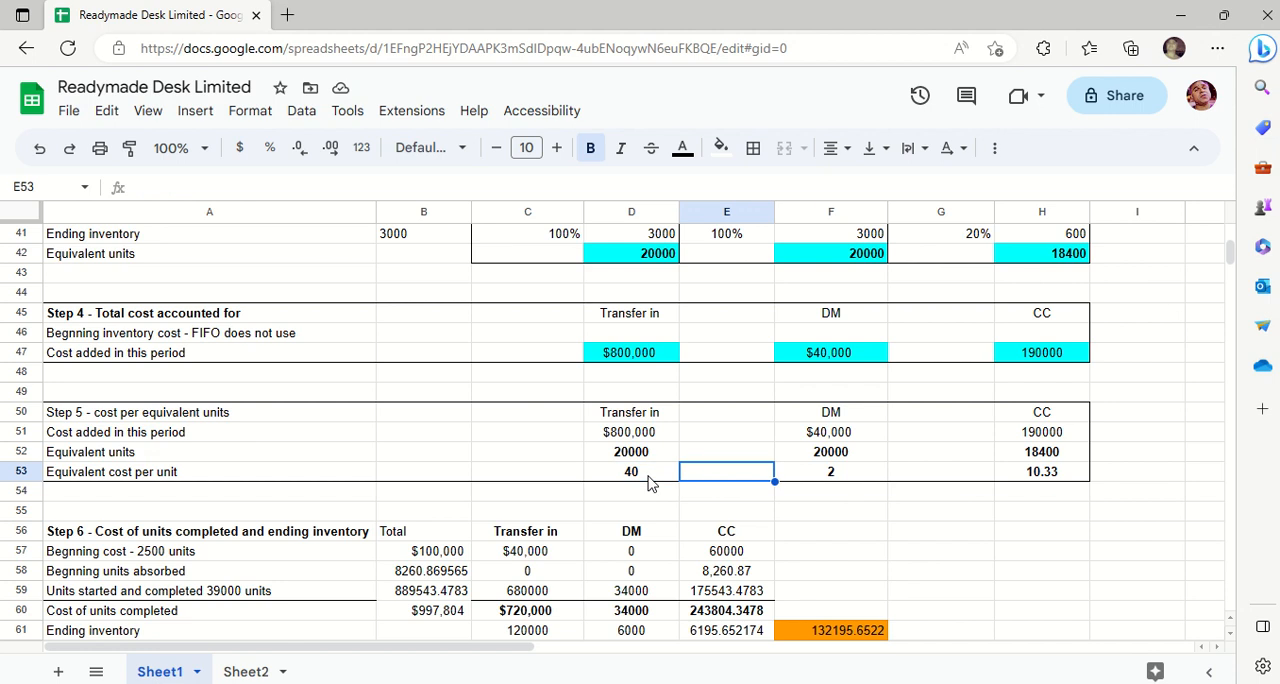
click(648, 484)
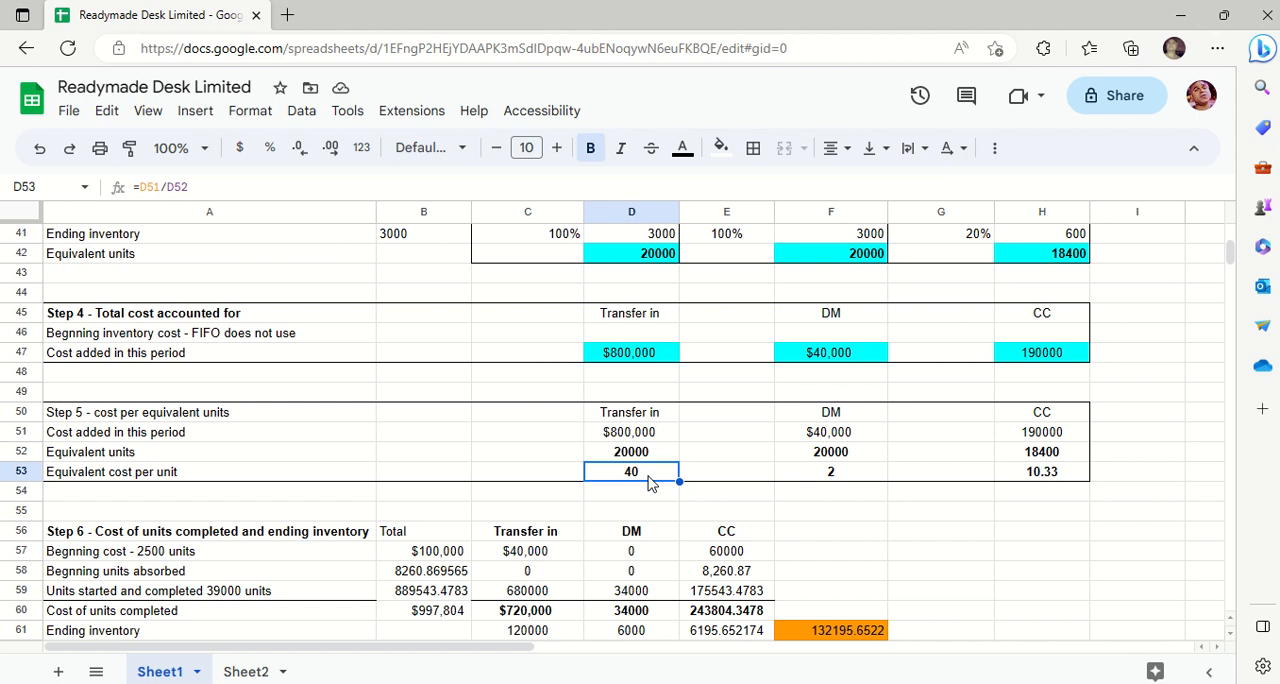
key(Right)
key(Right)
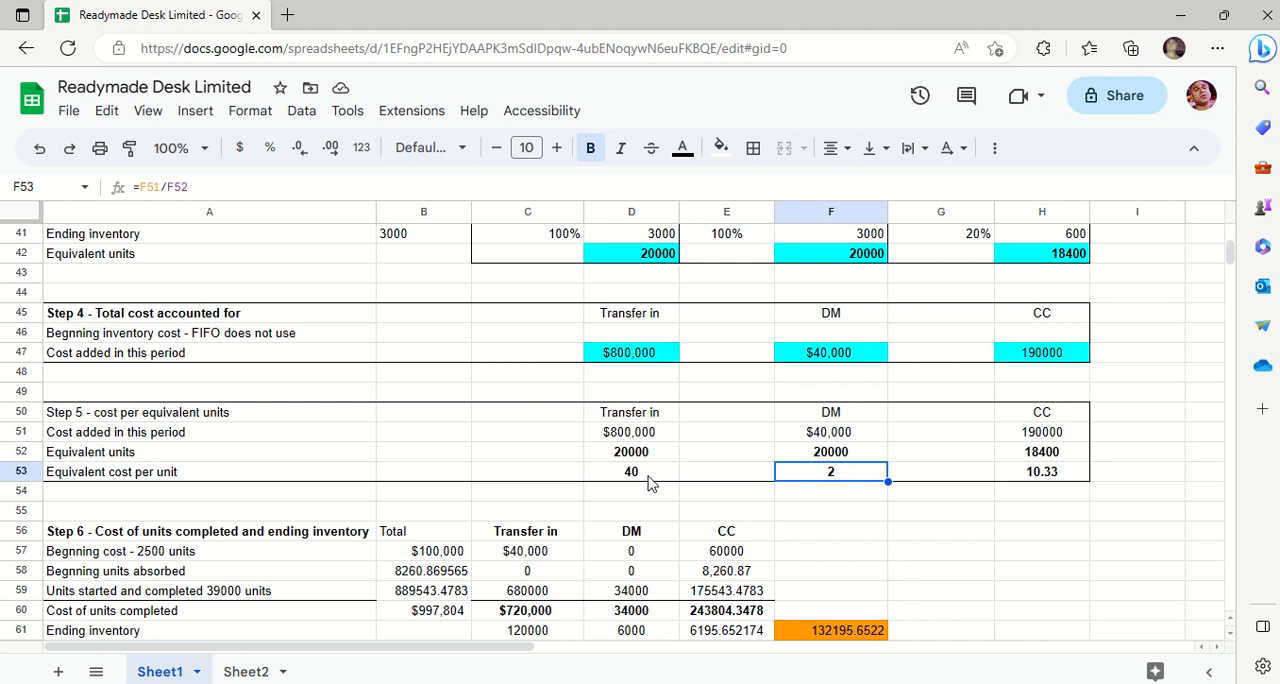
key(Right)
key(Right)
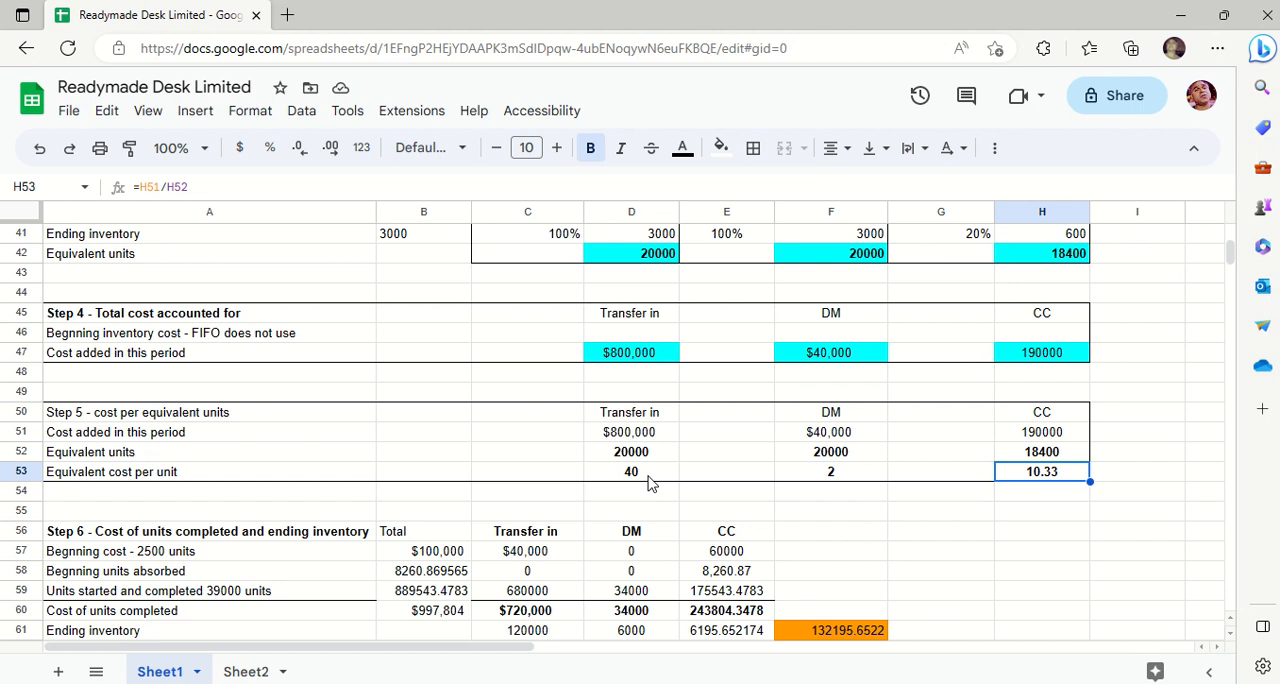
- Look over the Step 6 table of the cost of units completed and ending inventory below Step 5
key(Down)
key(Down)
key(Down)
key(Down)
key(Down)
key(Down)
key(Down)
key(Down)
key(Down)
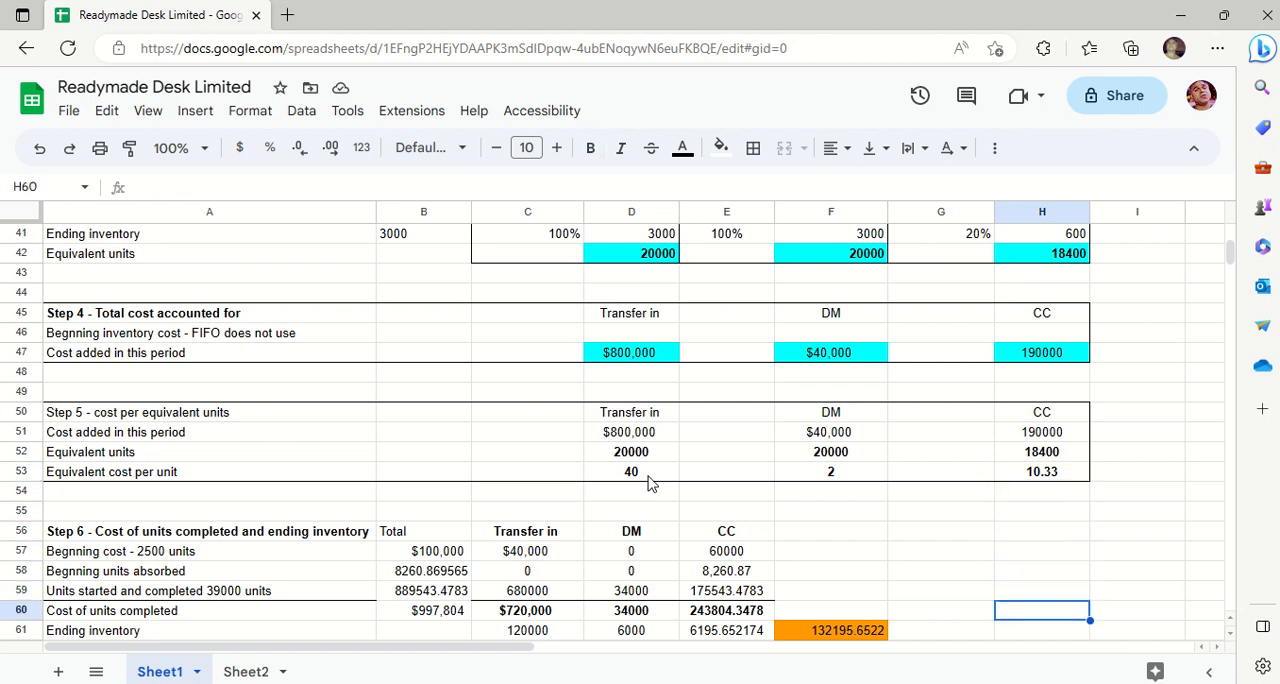
key(Down)
key(Down)
key(Down)
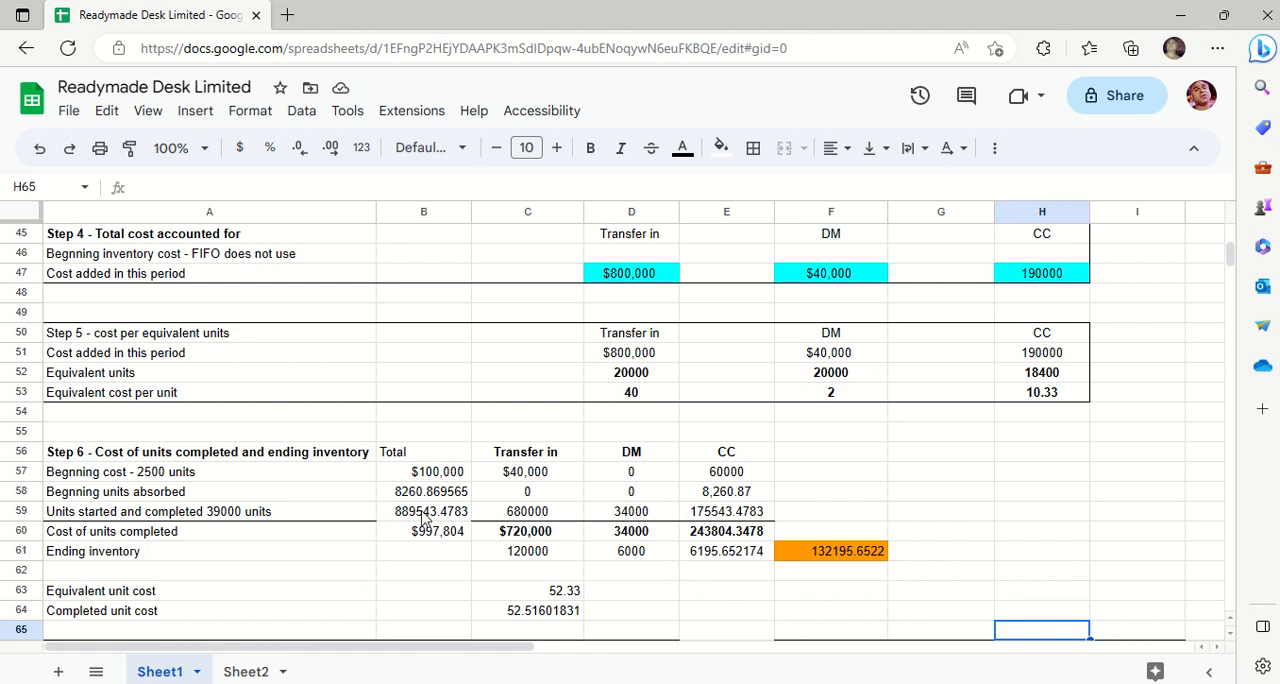
scroll(222, 490, up, 1)
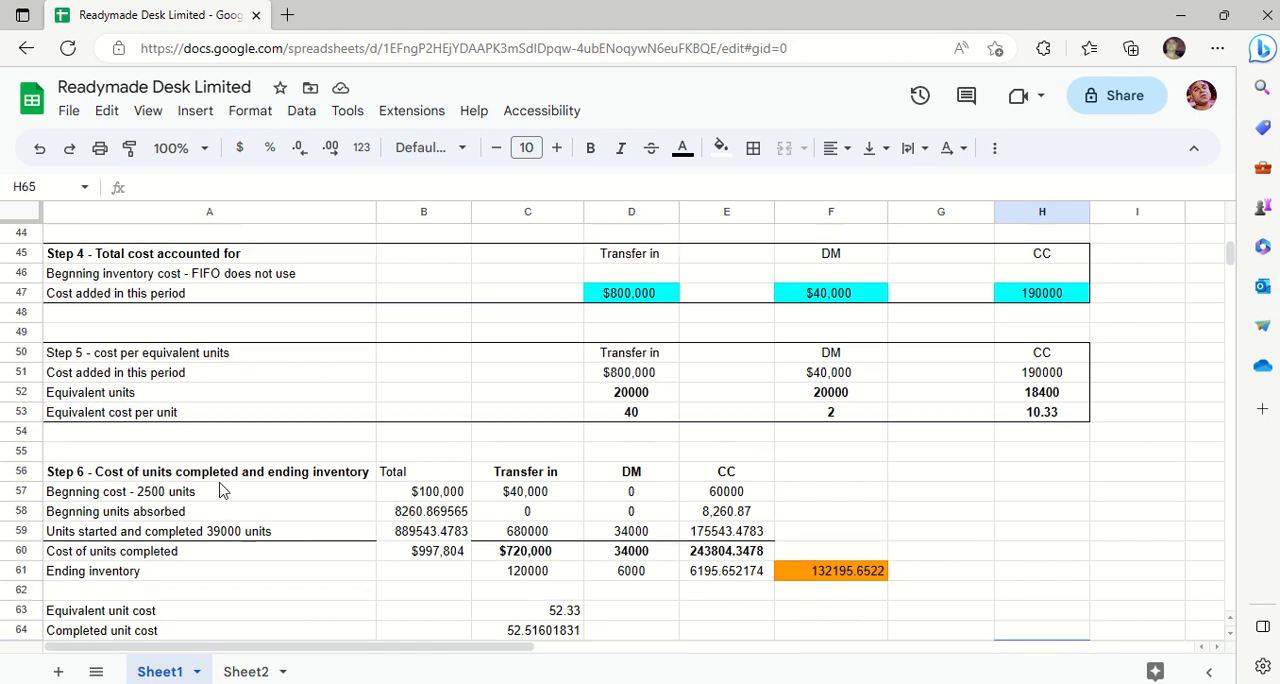
scroll(222, 490, up, 1)
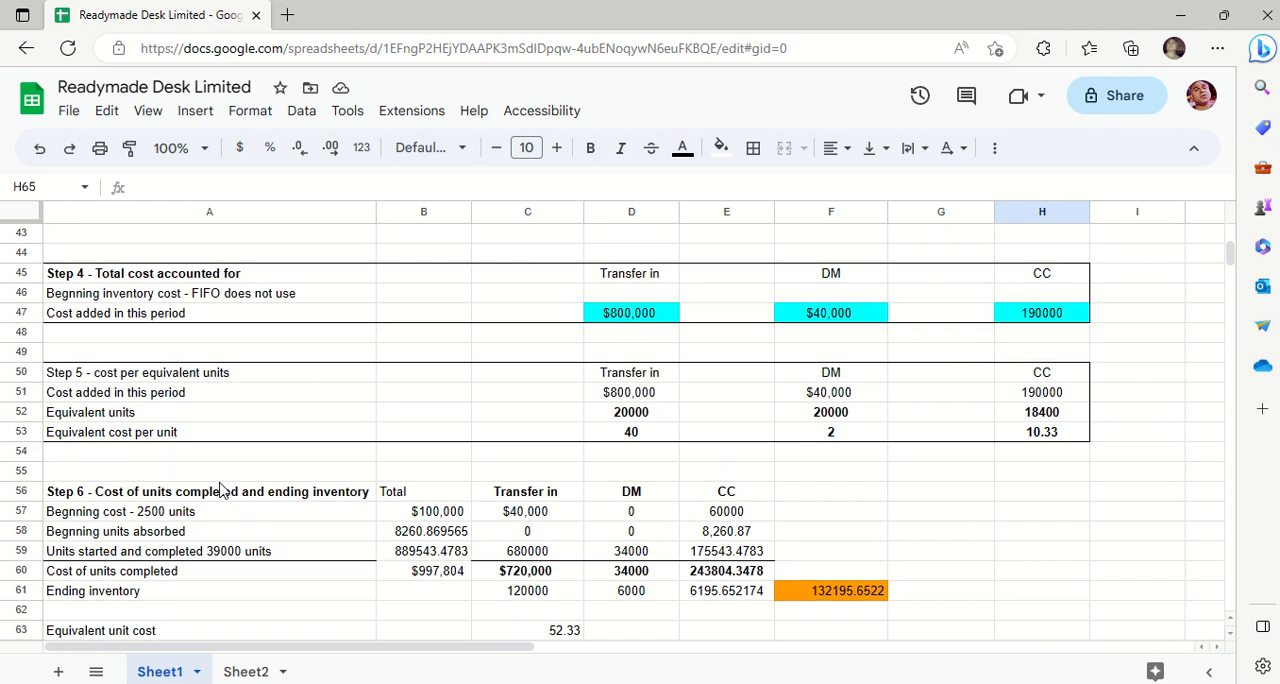
key(Left)
key(Left)
key(Left)
key(Left)
key(Left)
key(Left)
key(Left)
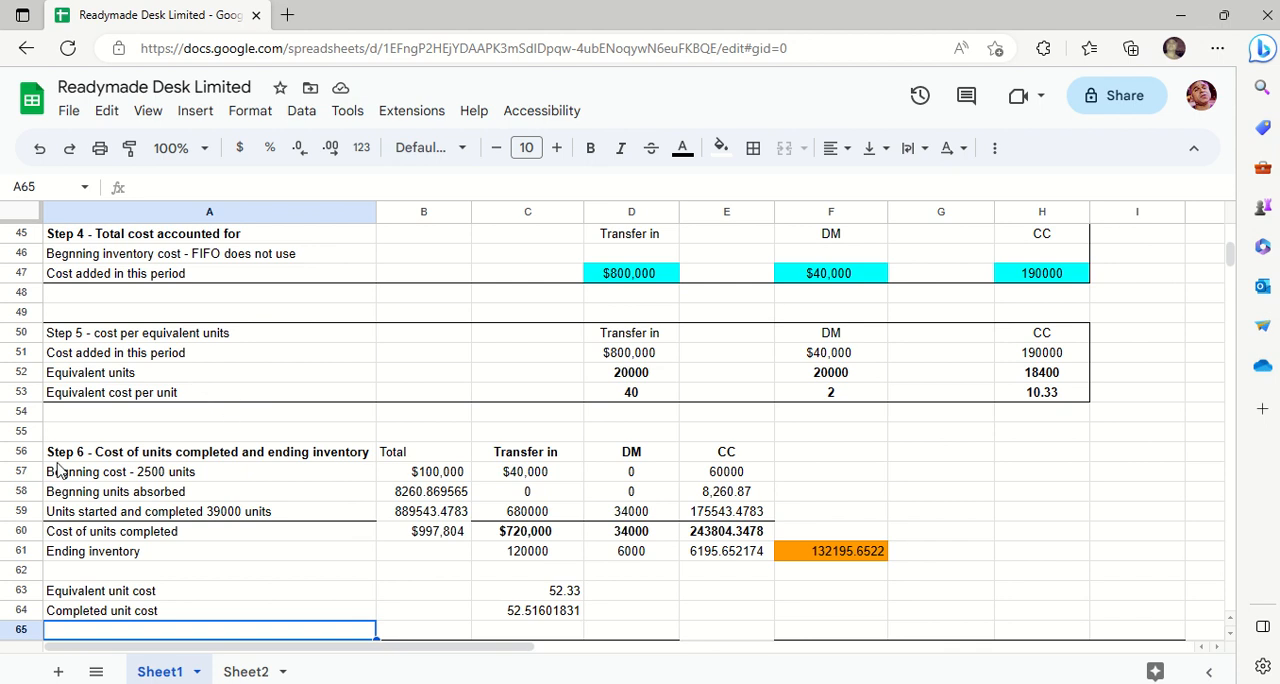
scroll(57, 470, up, 2)
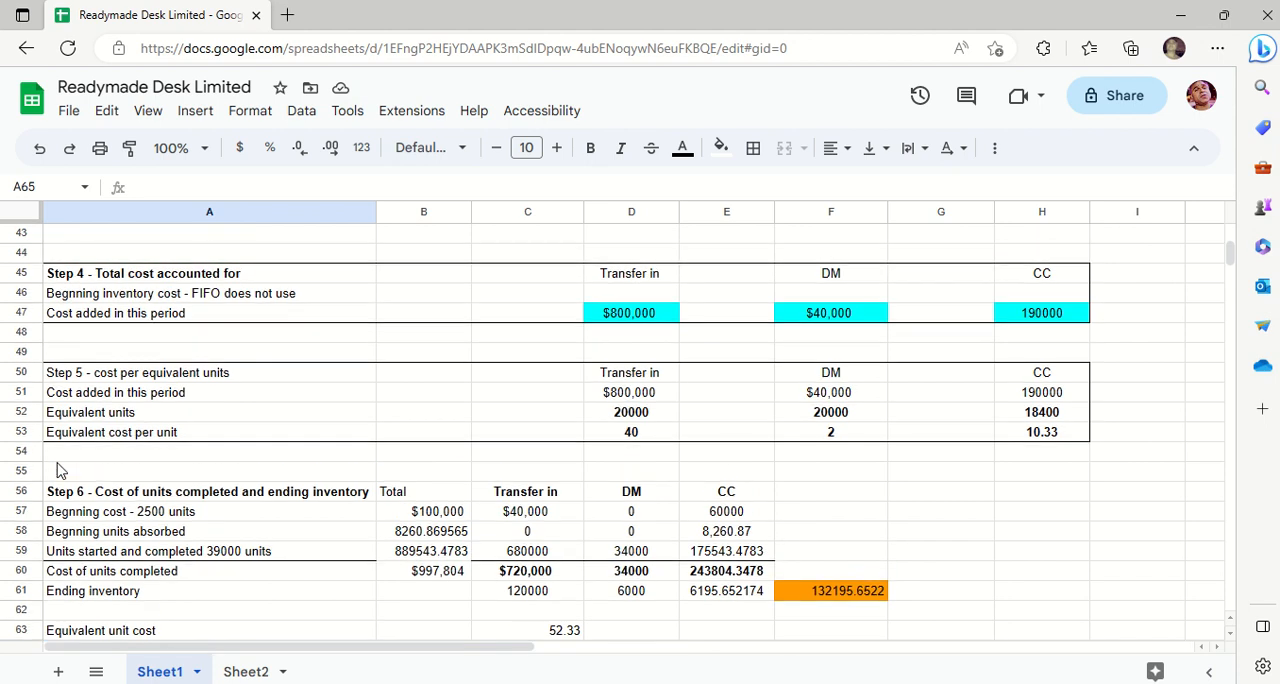
- Show Step 6 together with the WIP inventory account, select the Step 6 heading in A56, and check the beginning cost total formula in B57
key(Down)
key(Down)
key(Down)
key(Down)
key(Down)
key(Down)
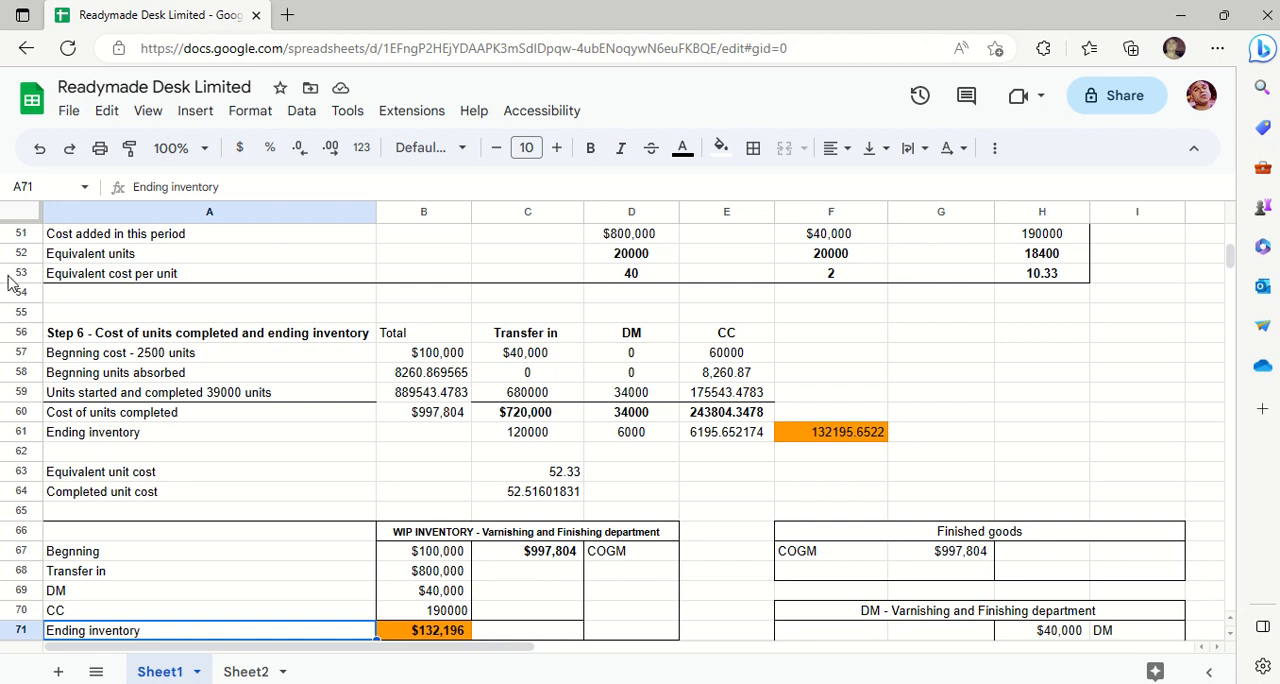
click(149, 378)
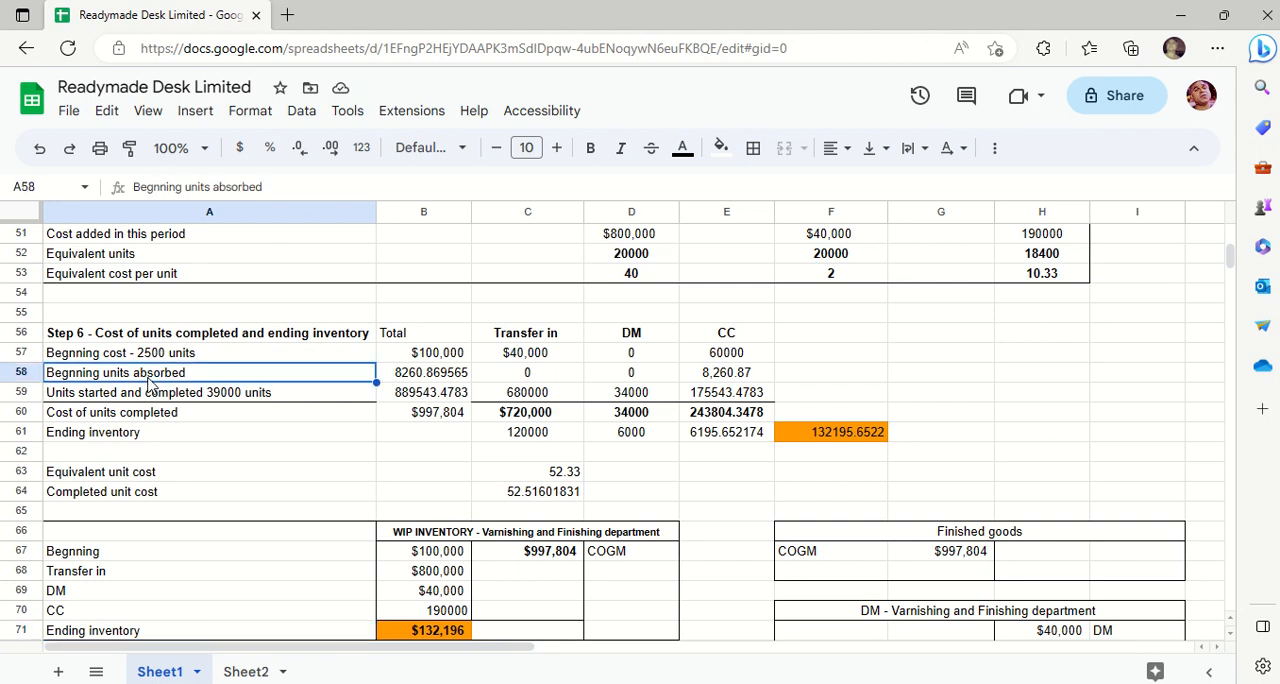
click(197, 339)
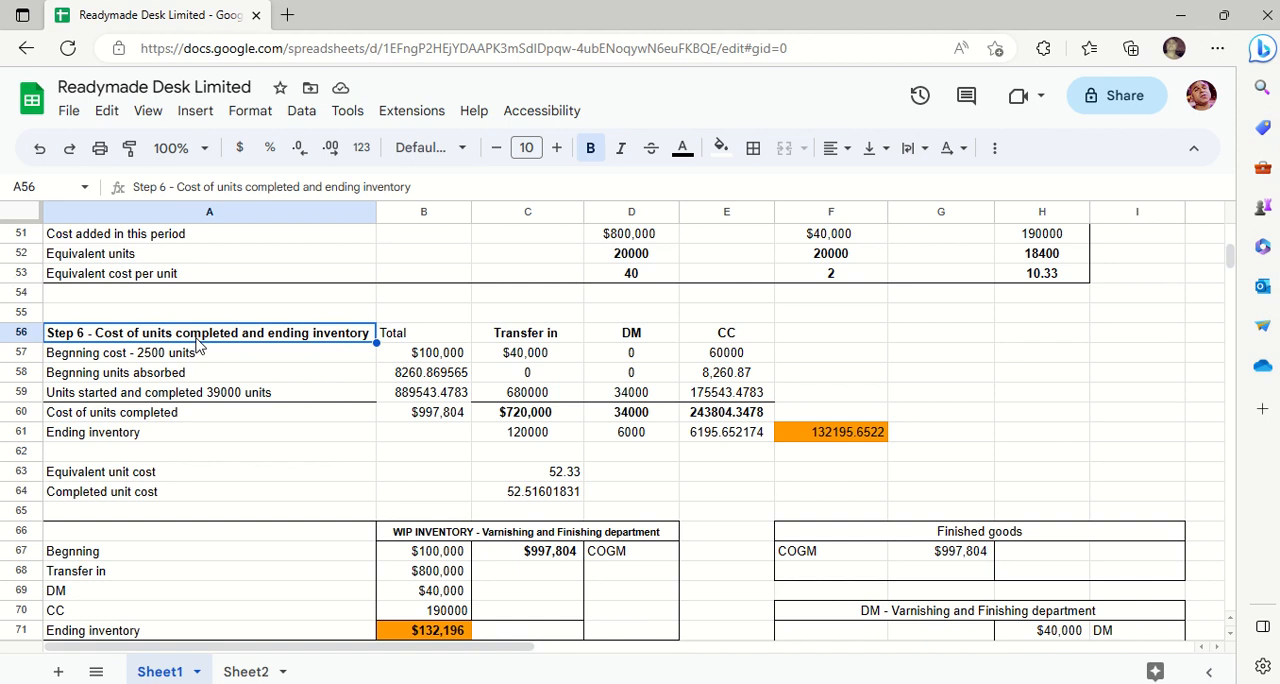
key(Down)
key(Right)
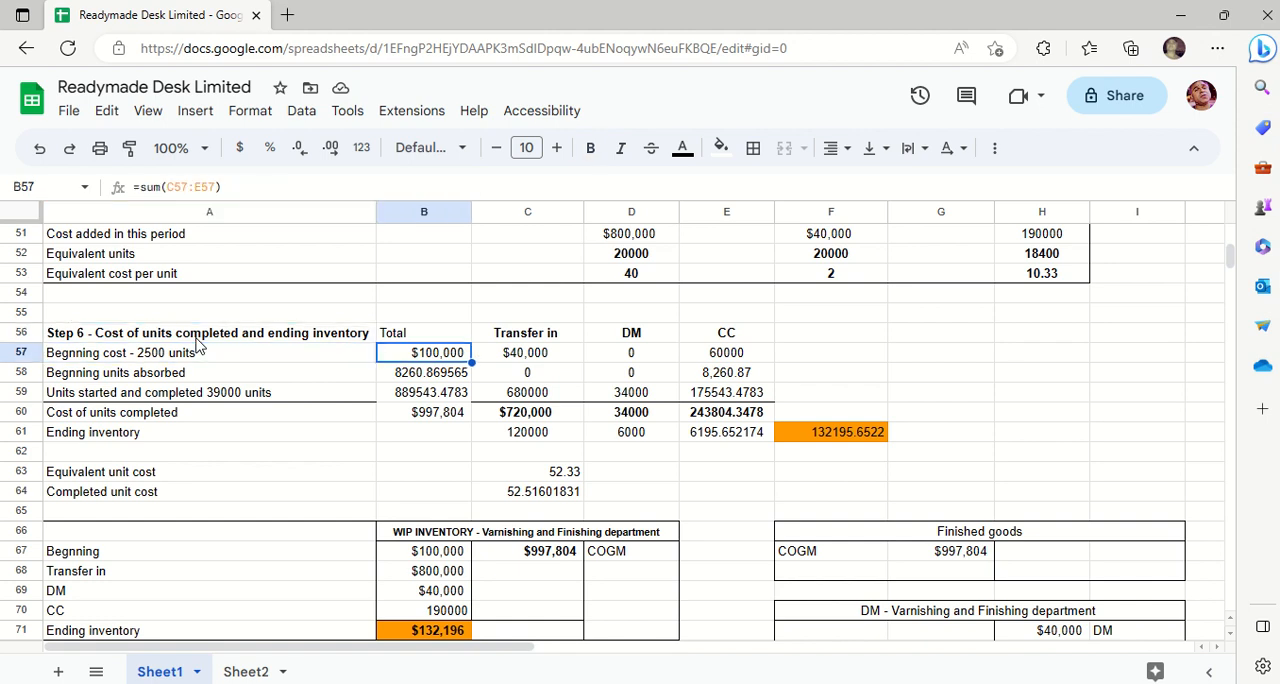
- Check the Step 6 beginning cost entries for transfer in, DM and CC in C57, D57 and E57
key(Right)
key(Left)
key(Right)
key(Right)
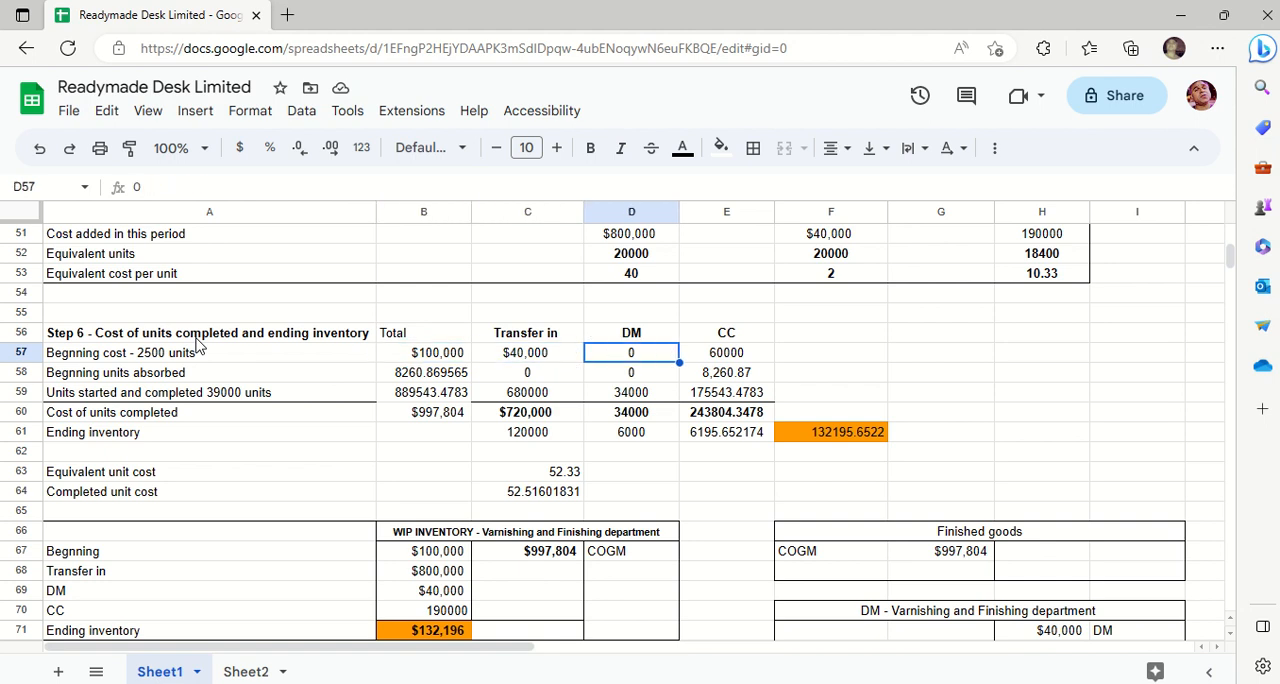
key(Left)
key(Right)
key(Right)
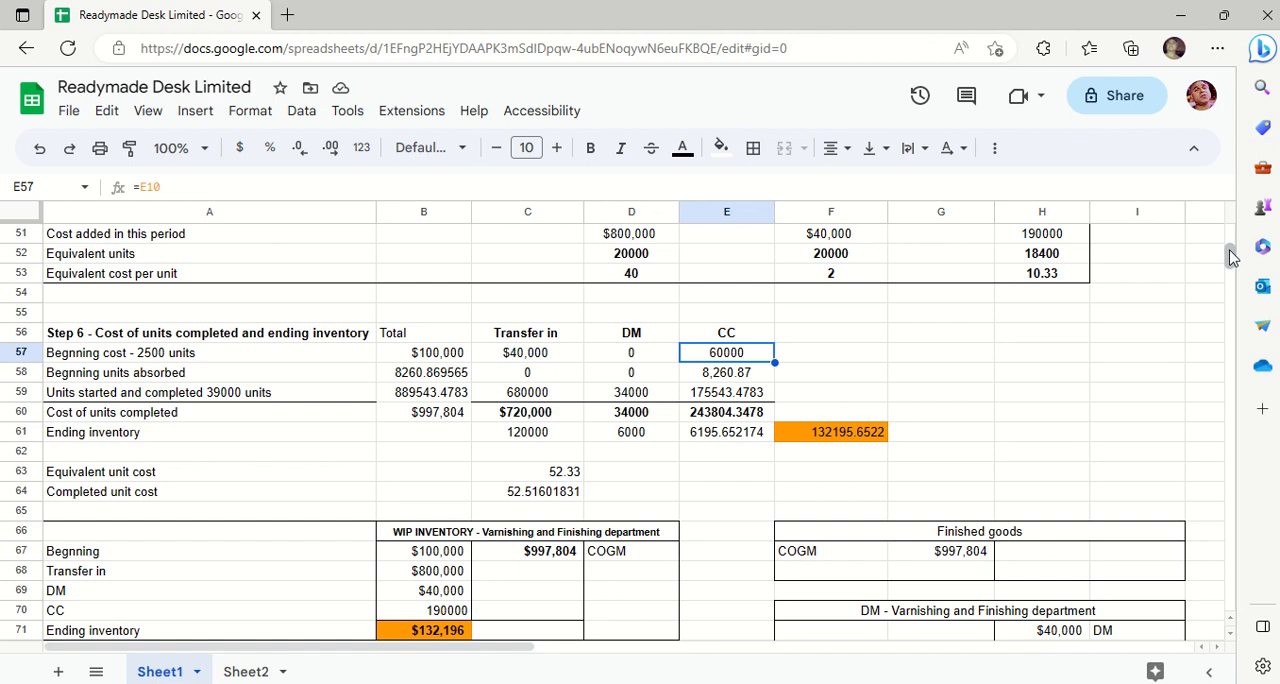
- Highlight the given beginning inventory costs in C10:E10, and return to Step 6 to select the transfer-in beginning units absorbed in C58
drag(1230, 260, 1230, 238)
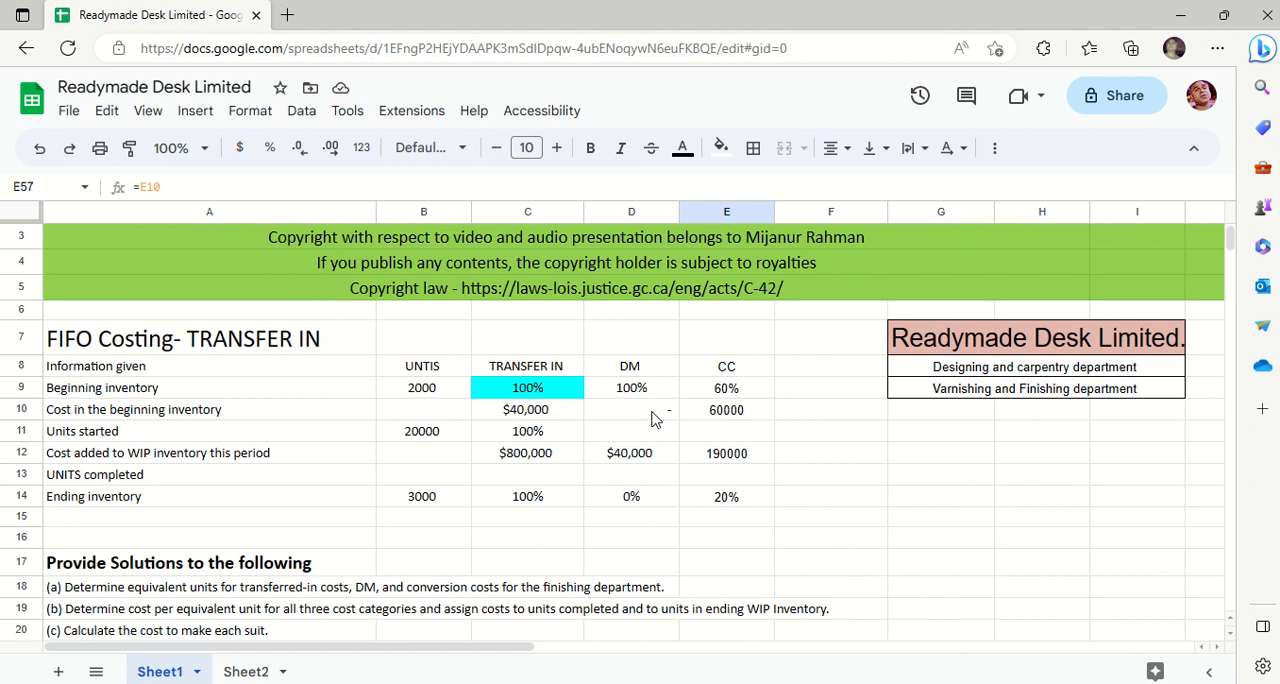
drag(545, 416, 730, 420)
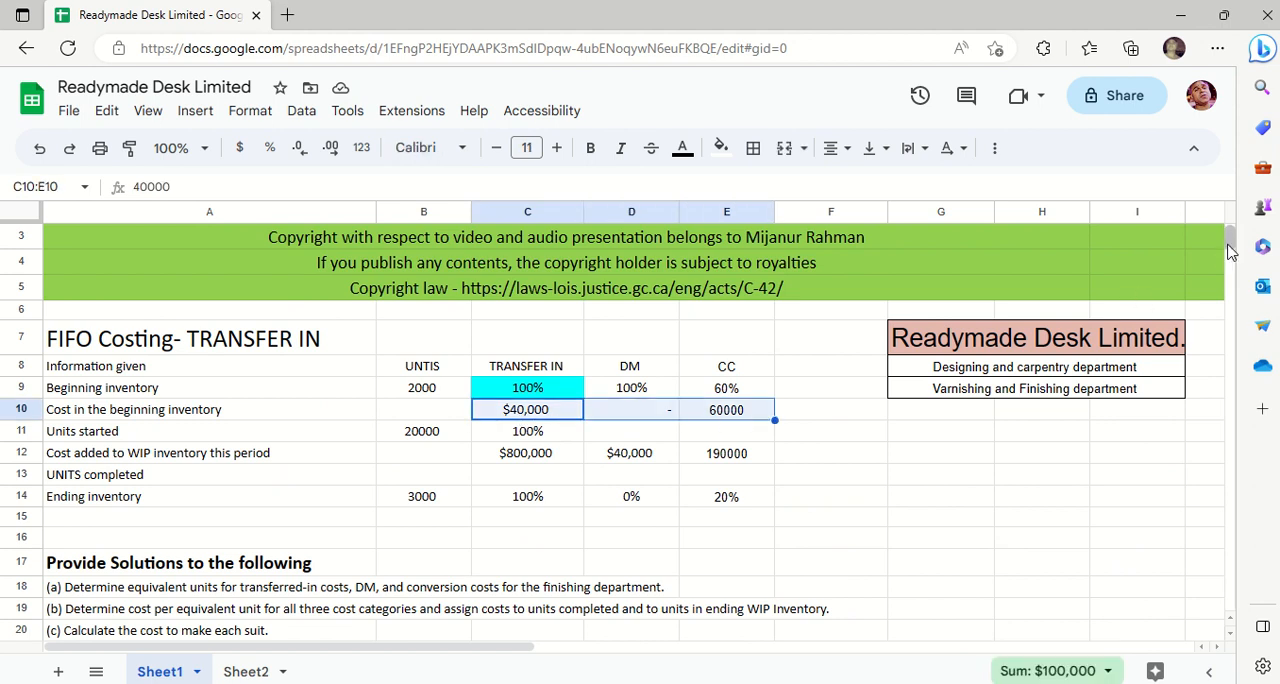
drag(1237, 249, 1236, 265)
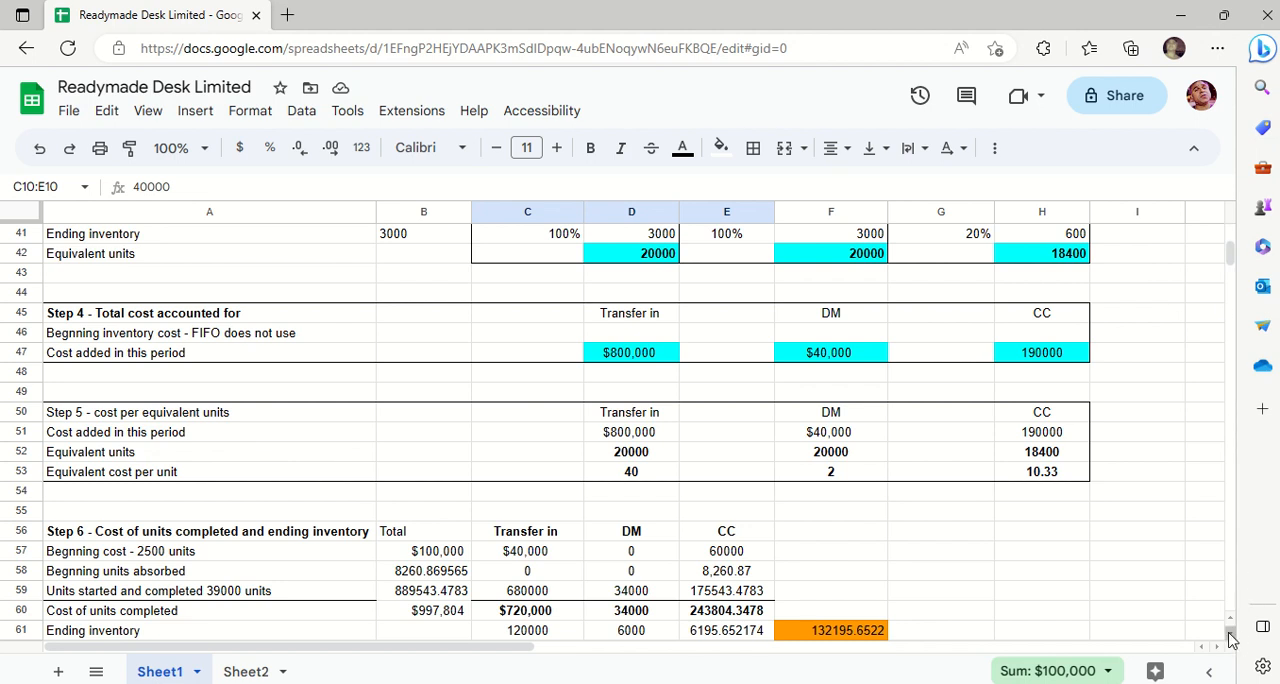
click(1229, 634)
click(1229, 634)
click(1229, 634)
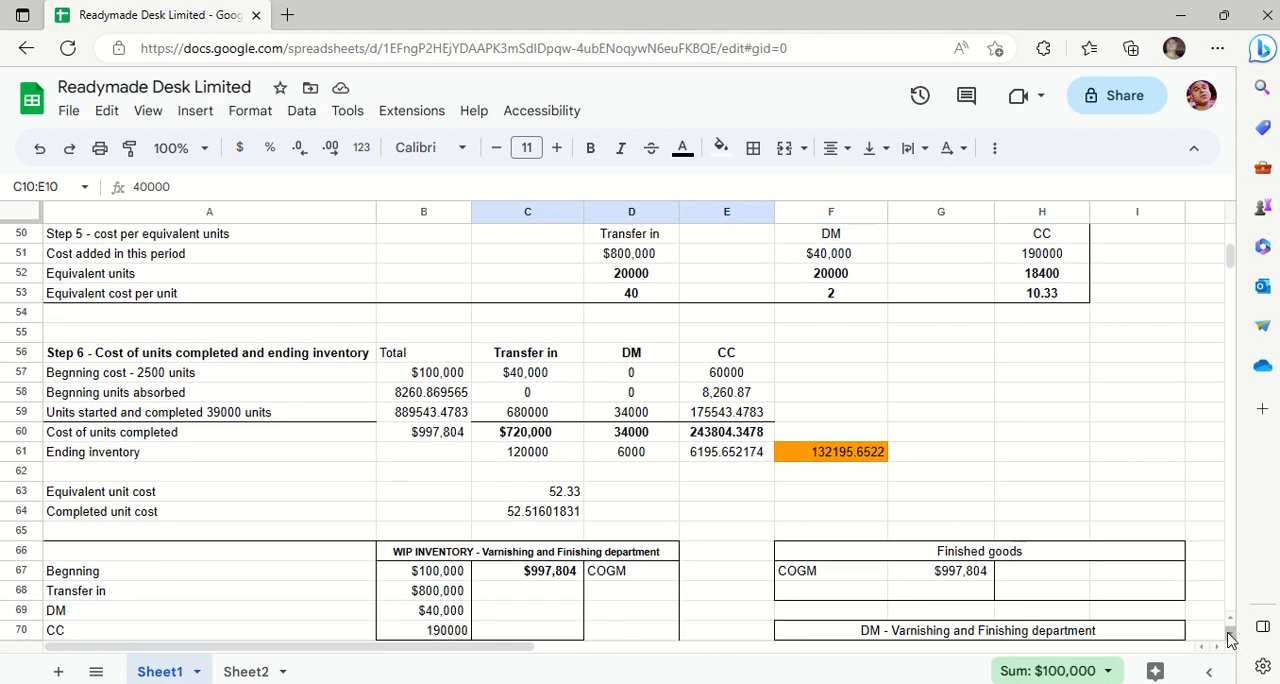
click(1229, 634)
click(597, 378)
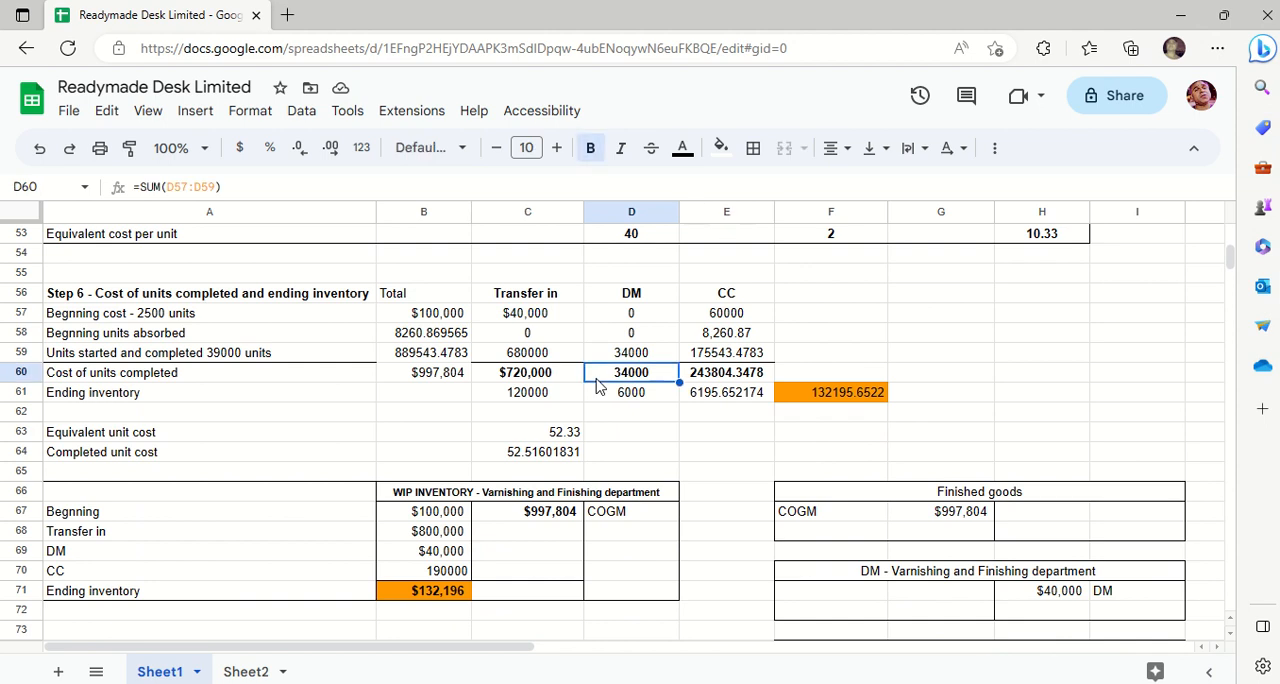
click(516, 336)
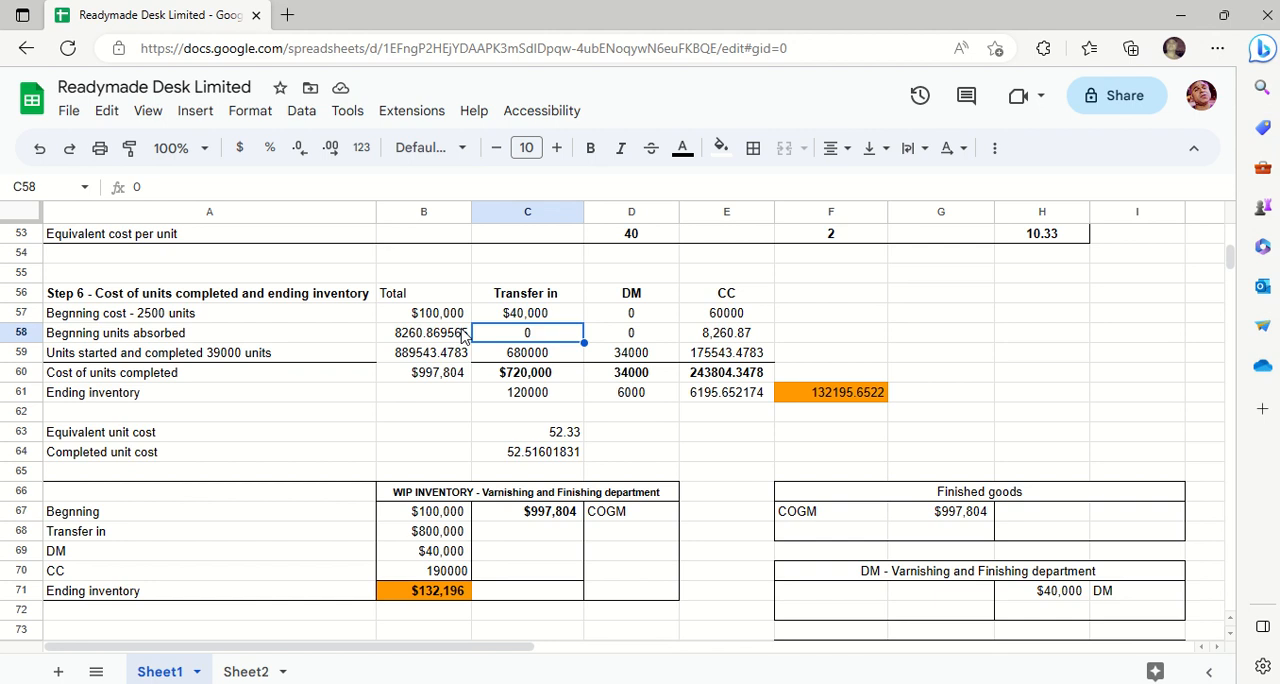
- Correct the Step 6 beginning cost label in A57 to read "Begnning cost - 2000 units"
click(167, 311)
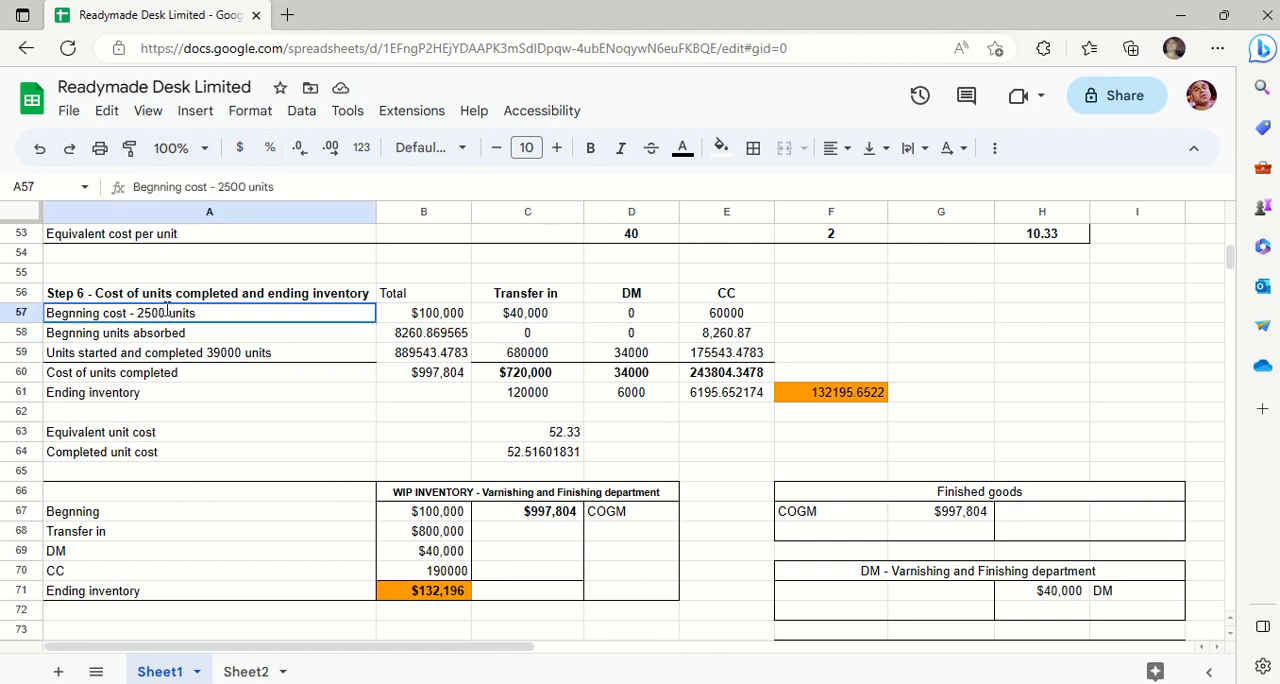
double_click(167, 311)
double_click(150, 312)
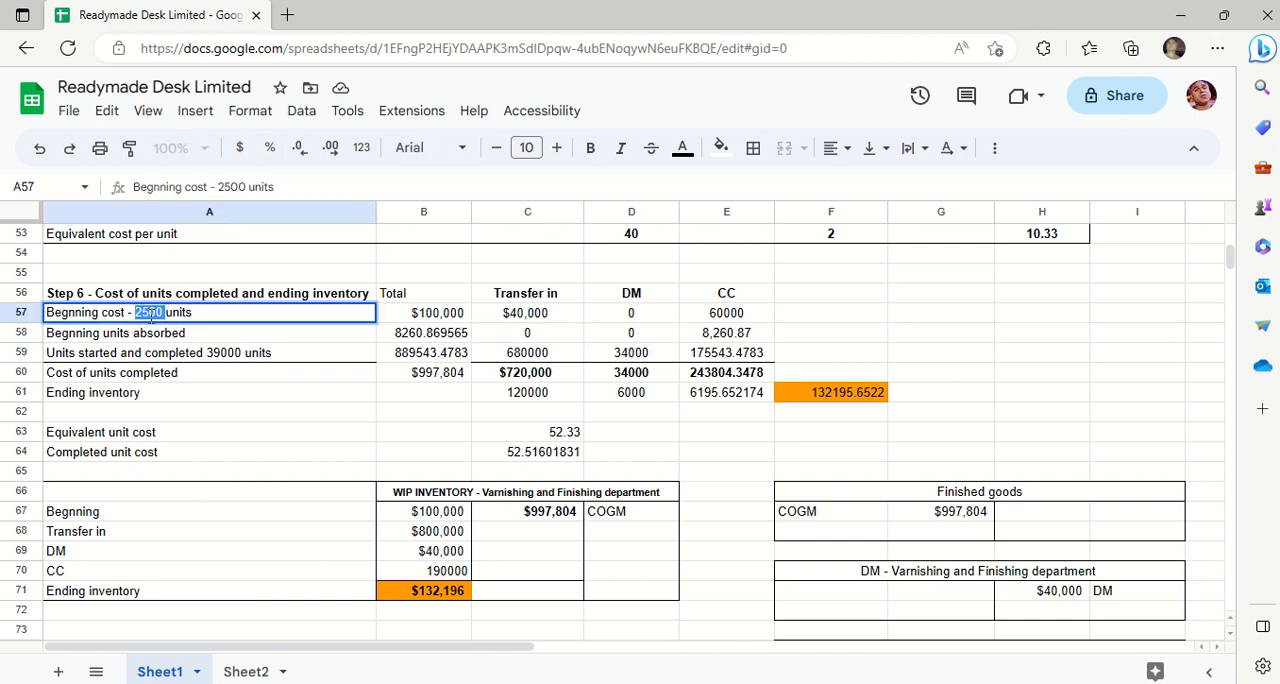
key(BackSpace)
text(0)
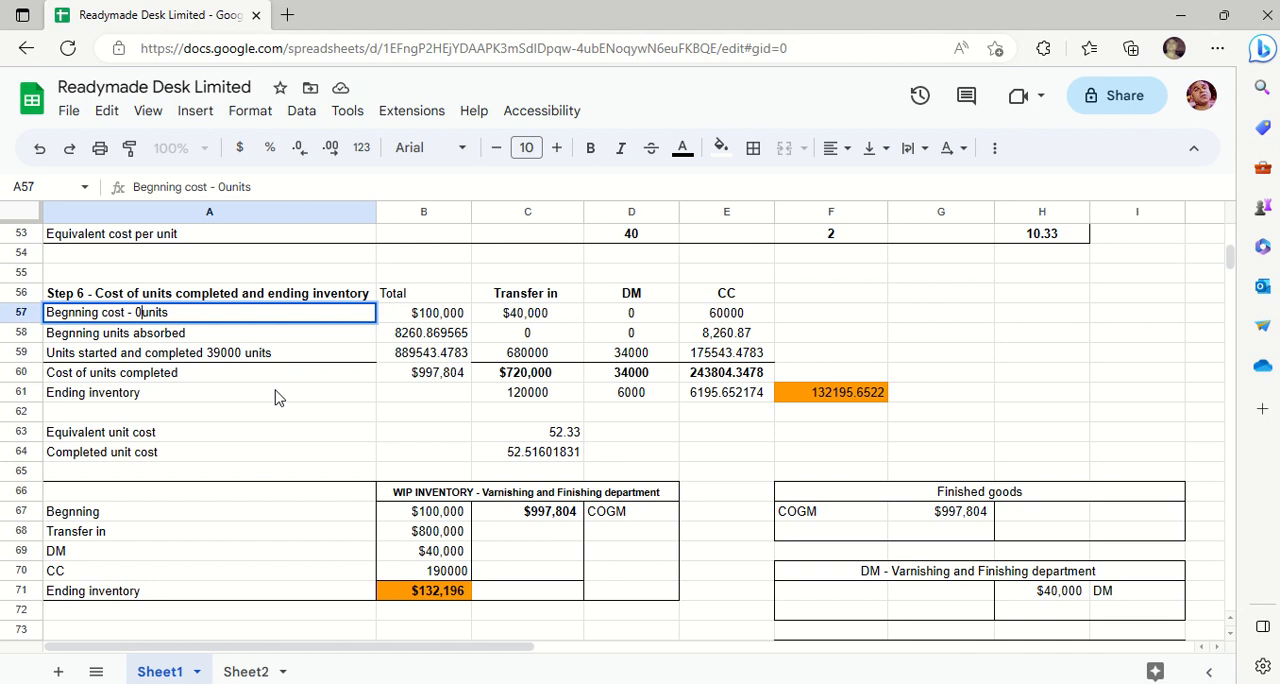
key(BackSpace)
text(2500)
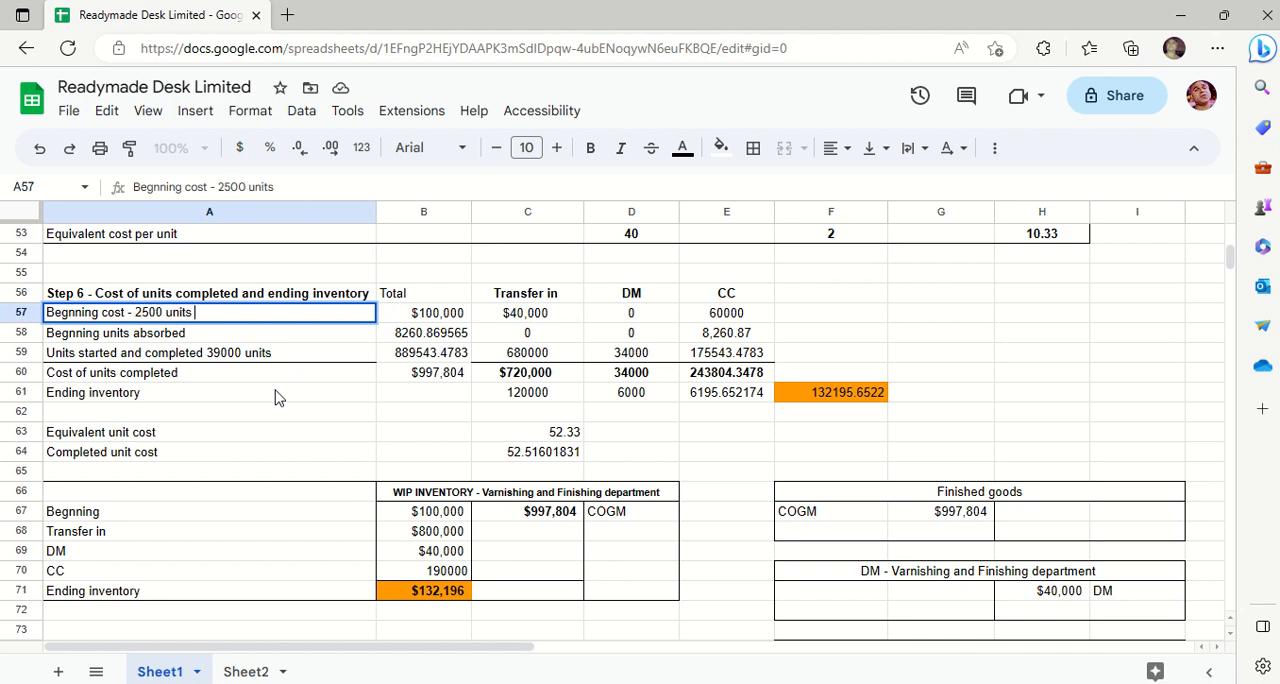
key(Left)
key(Left)
key(Left)
key(Left)
key(Left)
key(Left)
key(BackSpace)
text(0)
click(322, 418)
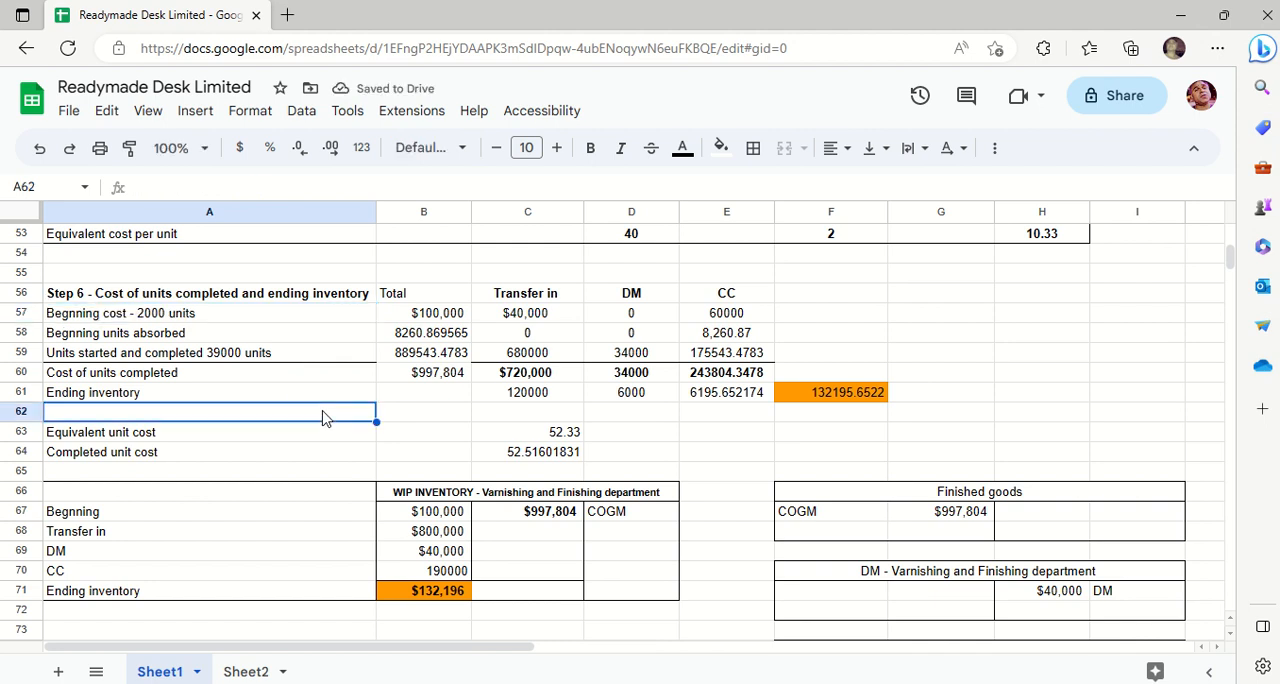
- Check the beginning cost total formula in B57 and highlight the whole beginning cost row in A57:E57
key(Up)
key(Up)
key(Up)
key(Up)
key(Up)
key(Right)
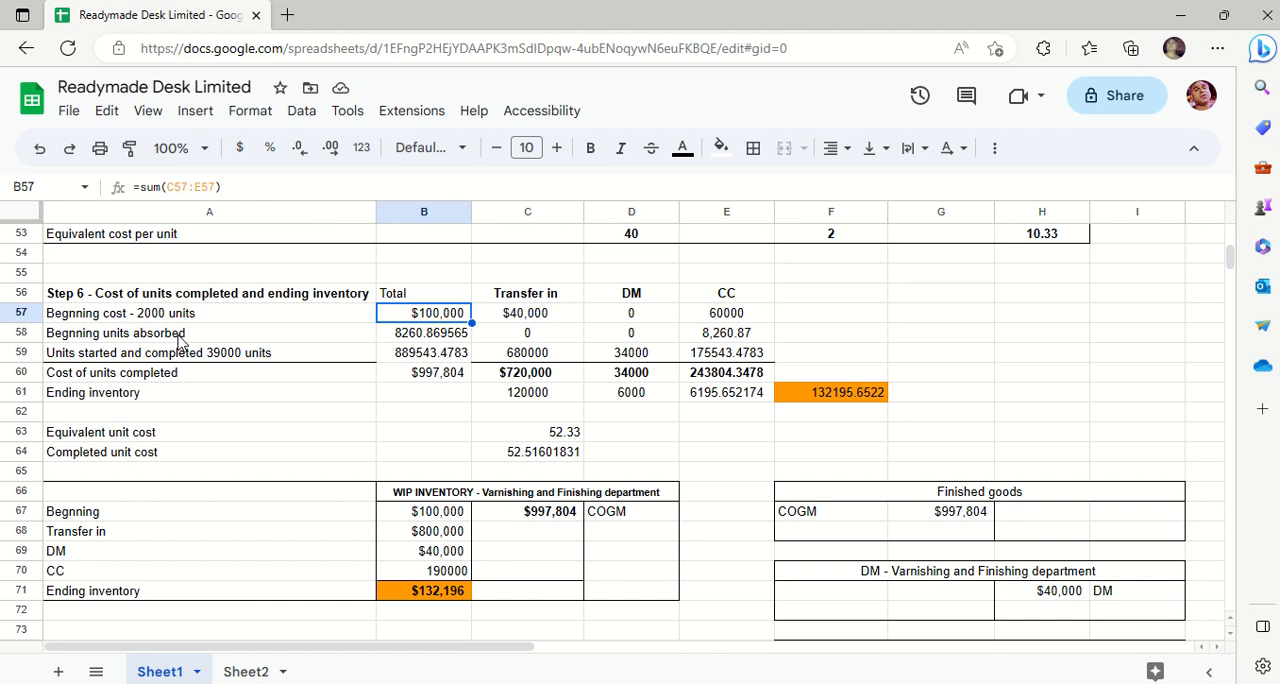
drag(290, 316, 714, 317)
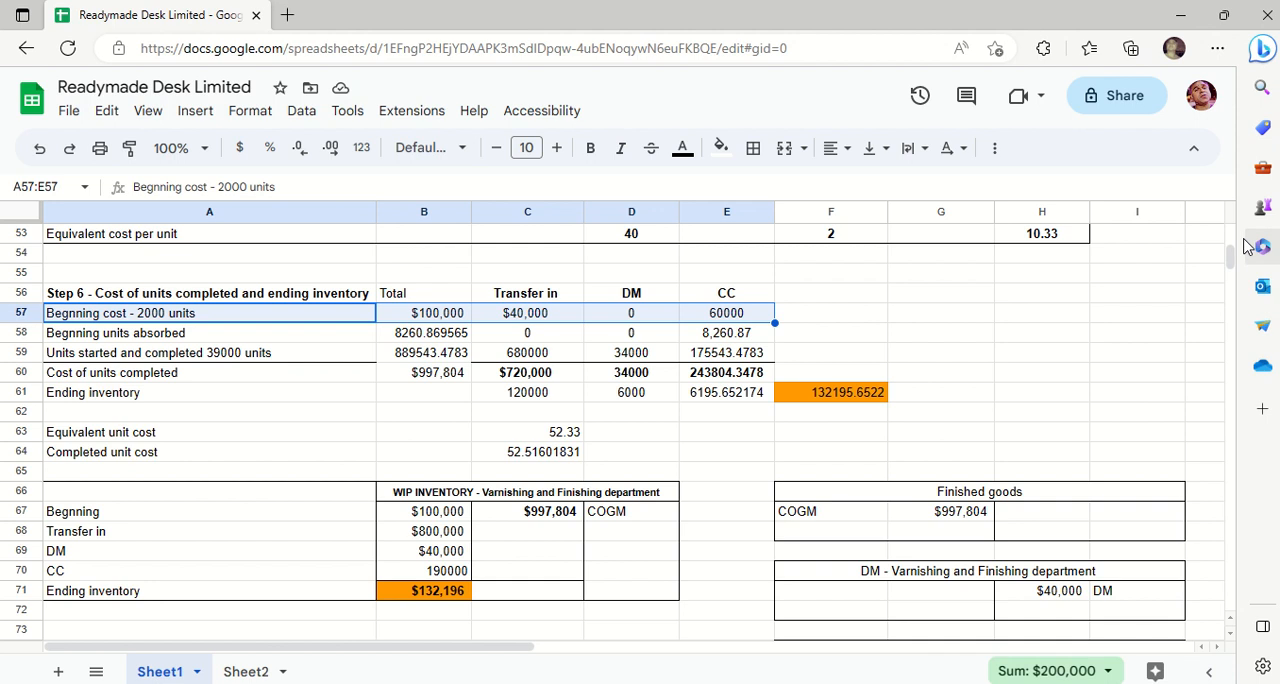
- Highlight the Step 4 DM and CC costs in F47:H47, add them in G48 with =F47+H47, and clear that cell again
scroll(1236, 243, up, 5)
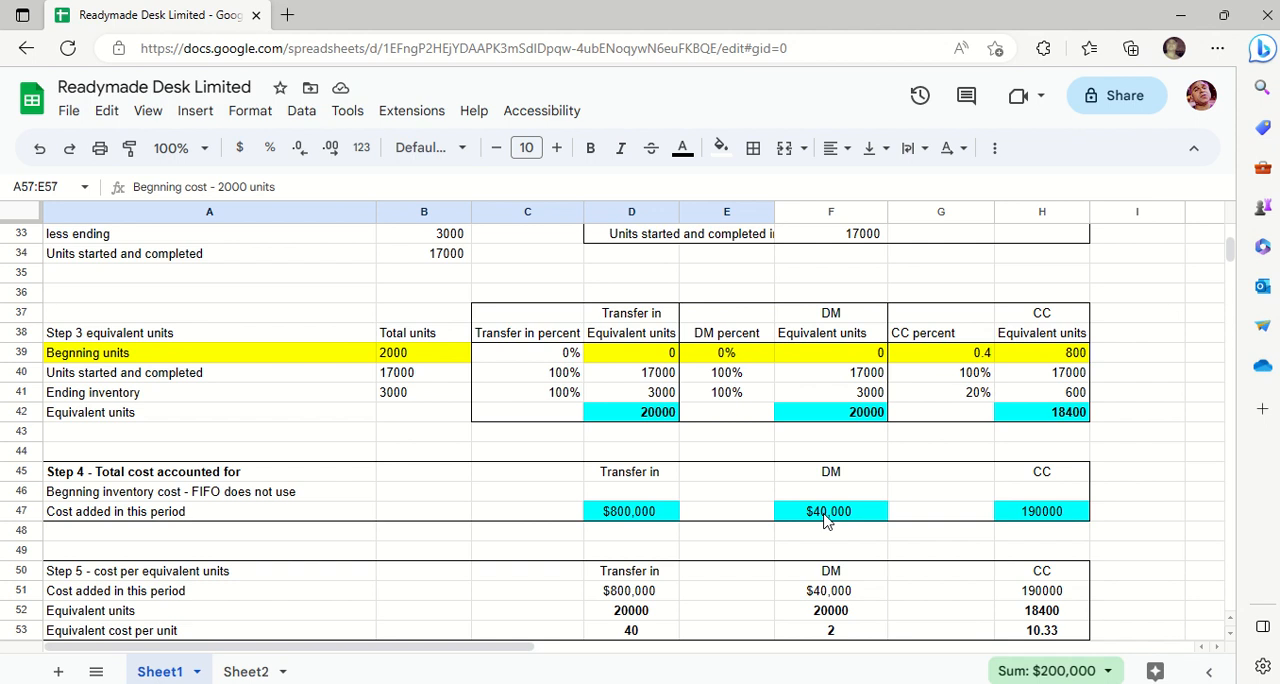
drag(826, 520, 1036, 524)
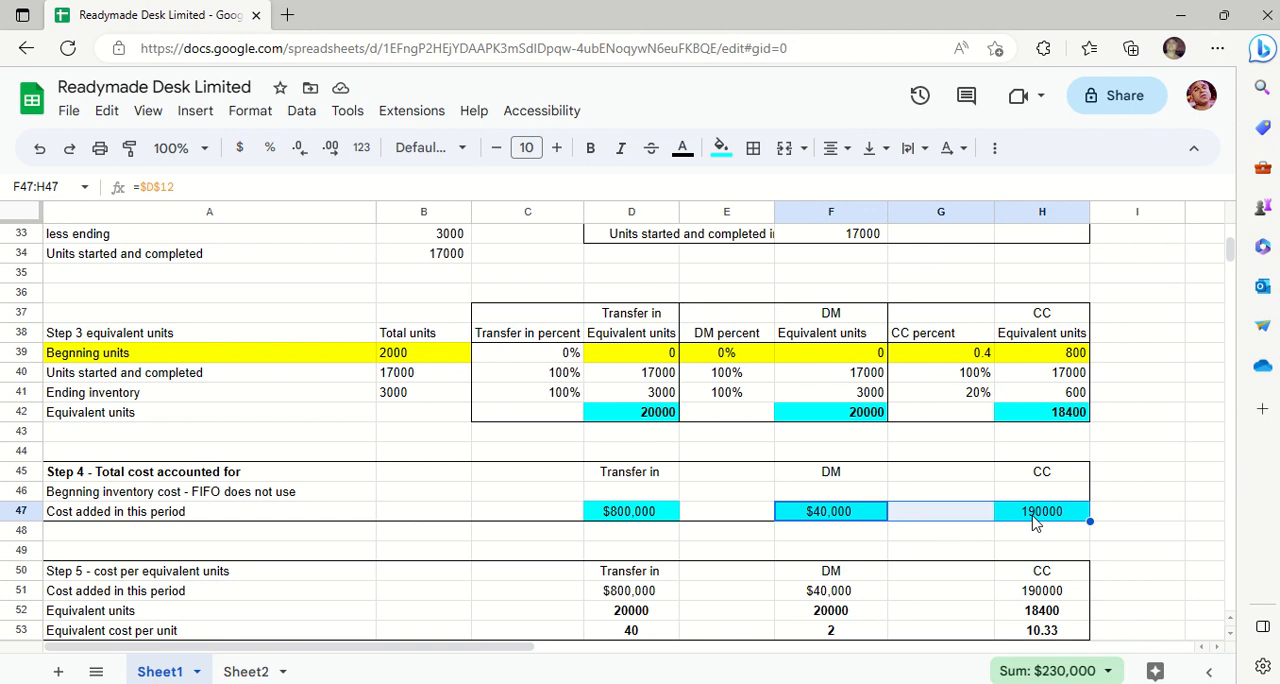
click(913, 535)
text(=)
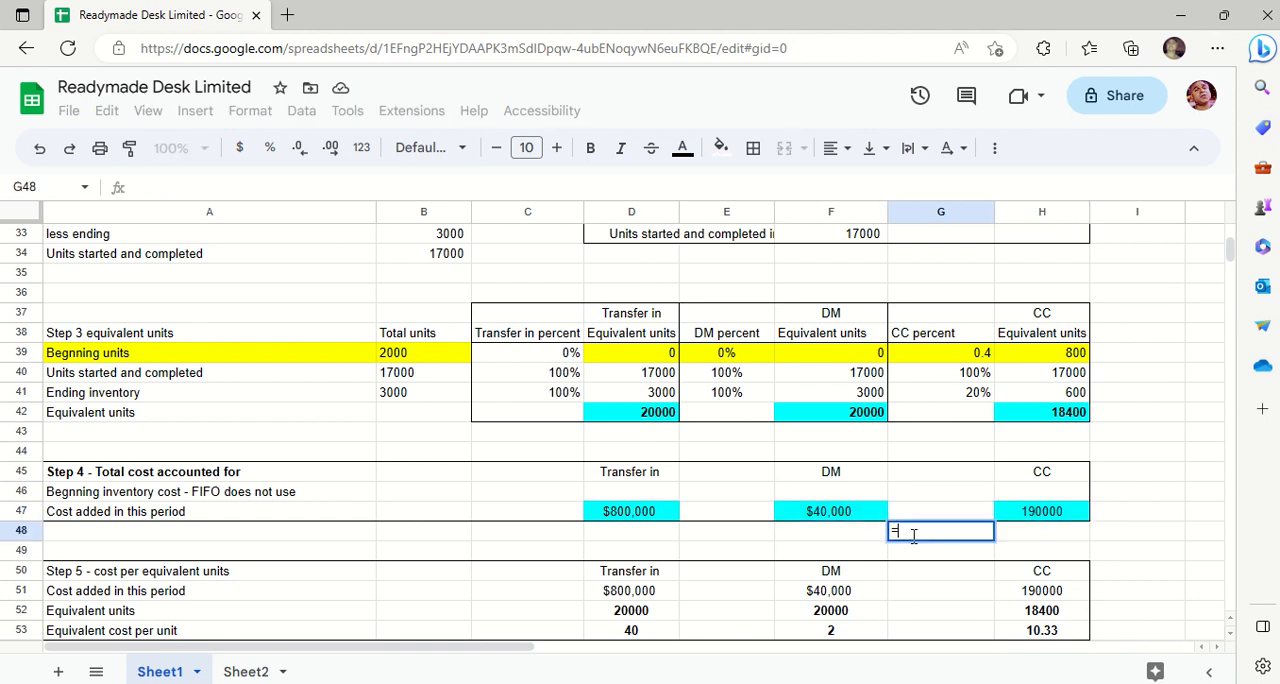
click(845, 513)
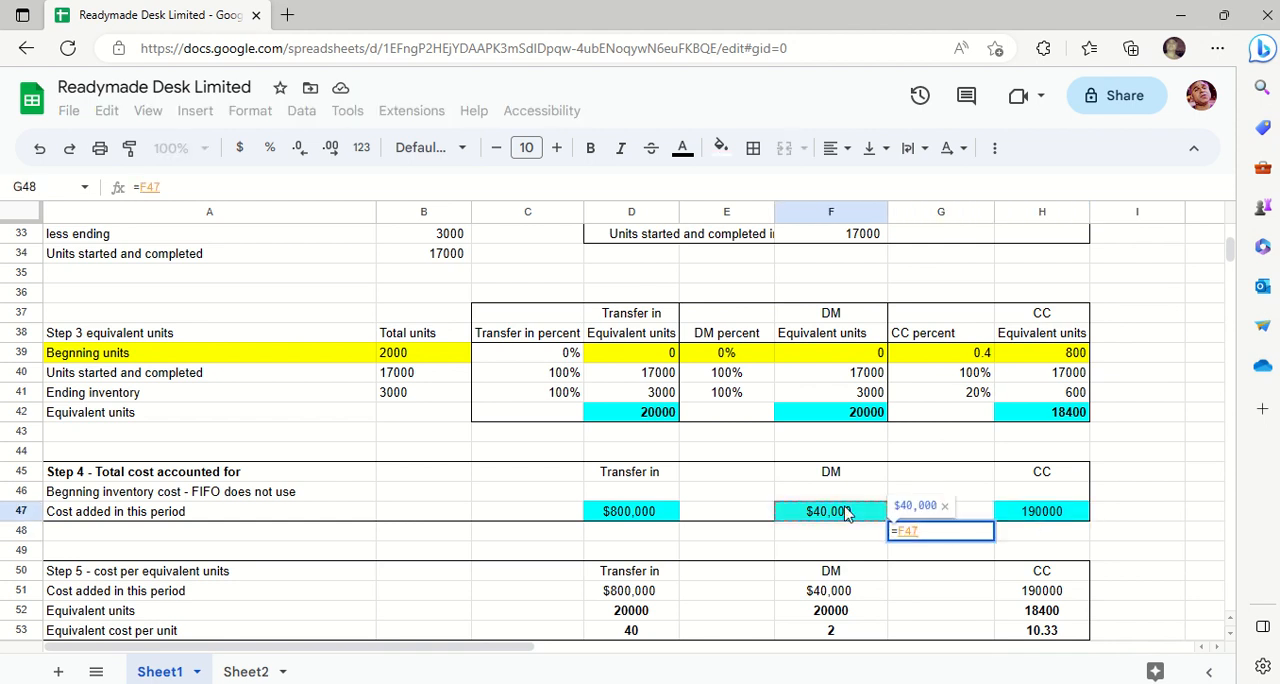
text(+)
click(1040, 515)
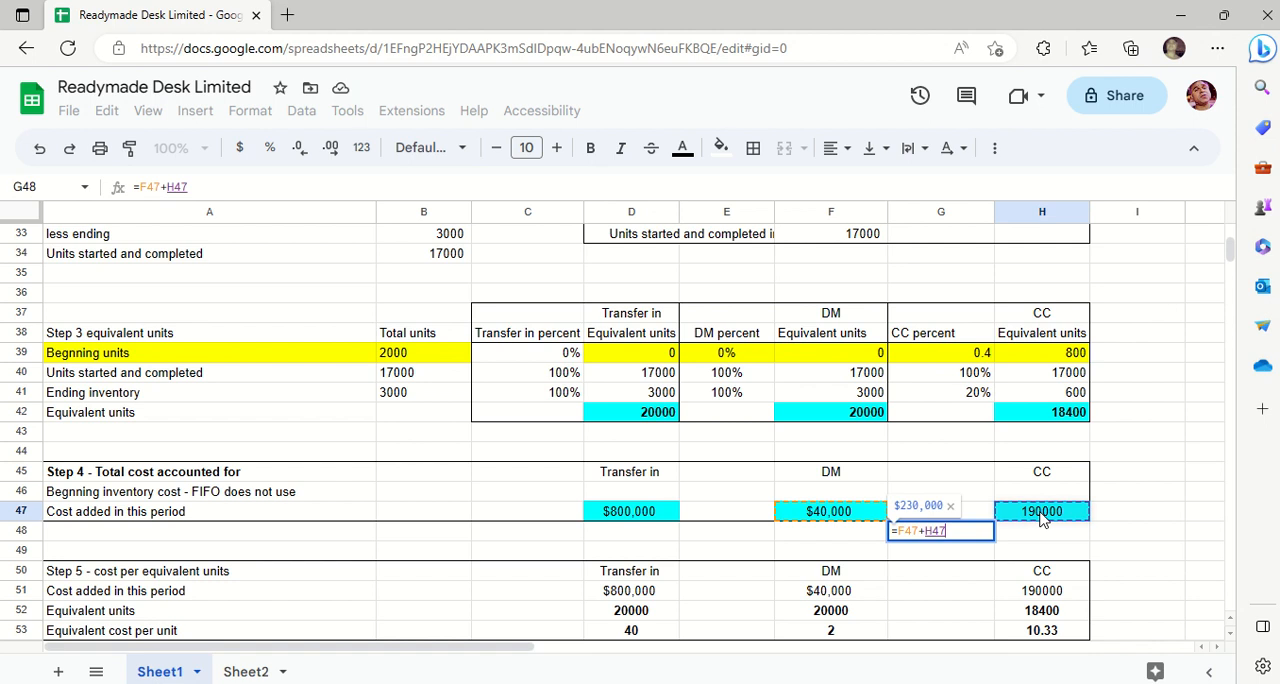
key(Return)
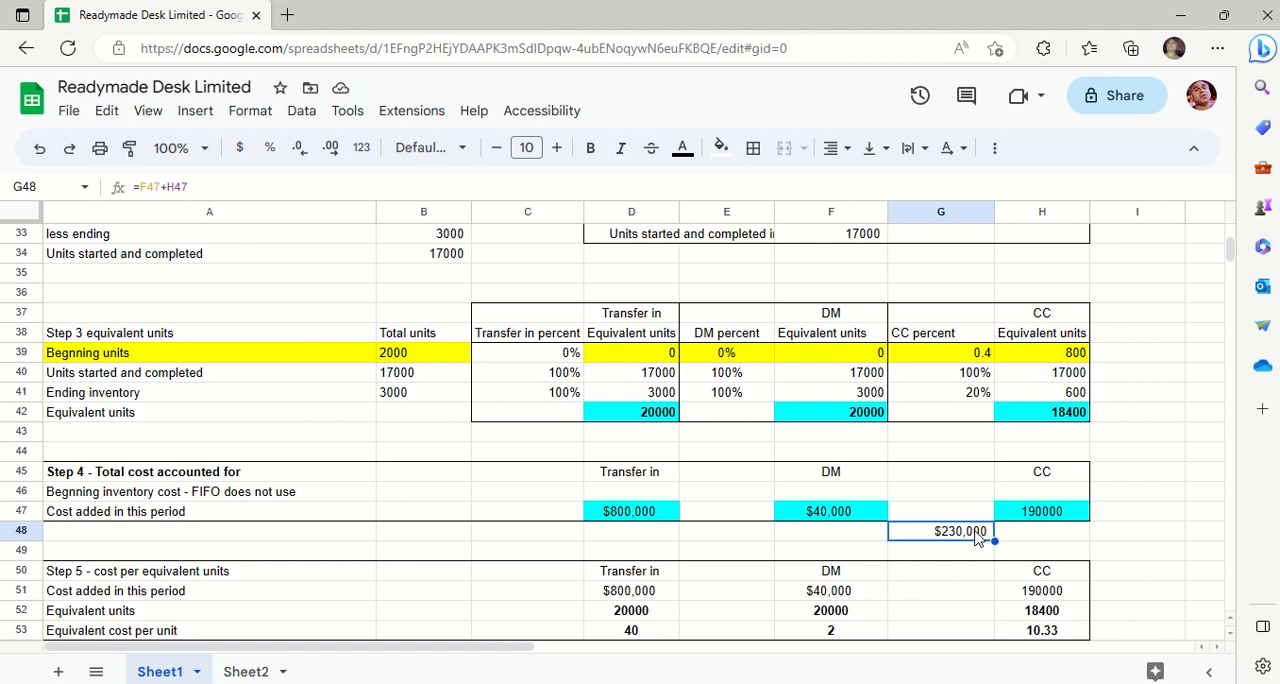
key(Delete)
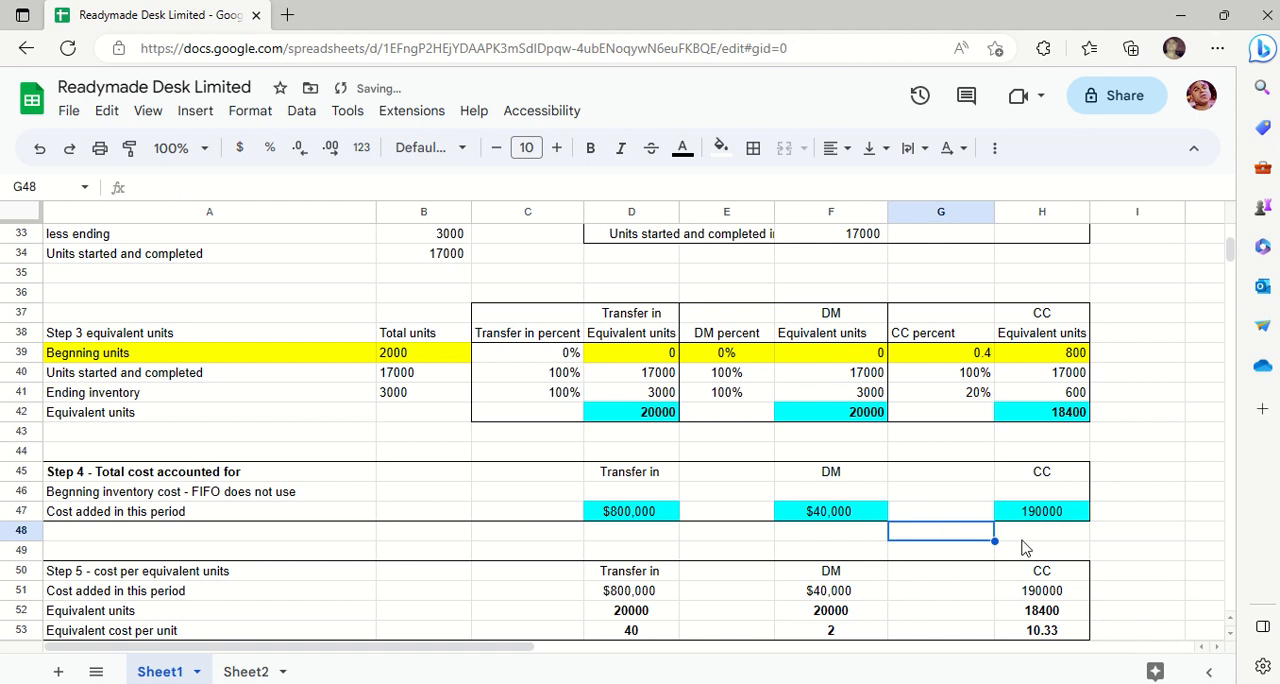
- Return to Step 6 and check the beginning units absorbed entries for transfer in, DM and CC in C58, D58 and E58
key(Down)
key(Down)
key(Down)
key(Down)
key(Down)
key(Down)
key(Down)
key(Down)
key(Down)
key(Down)
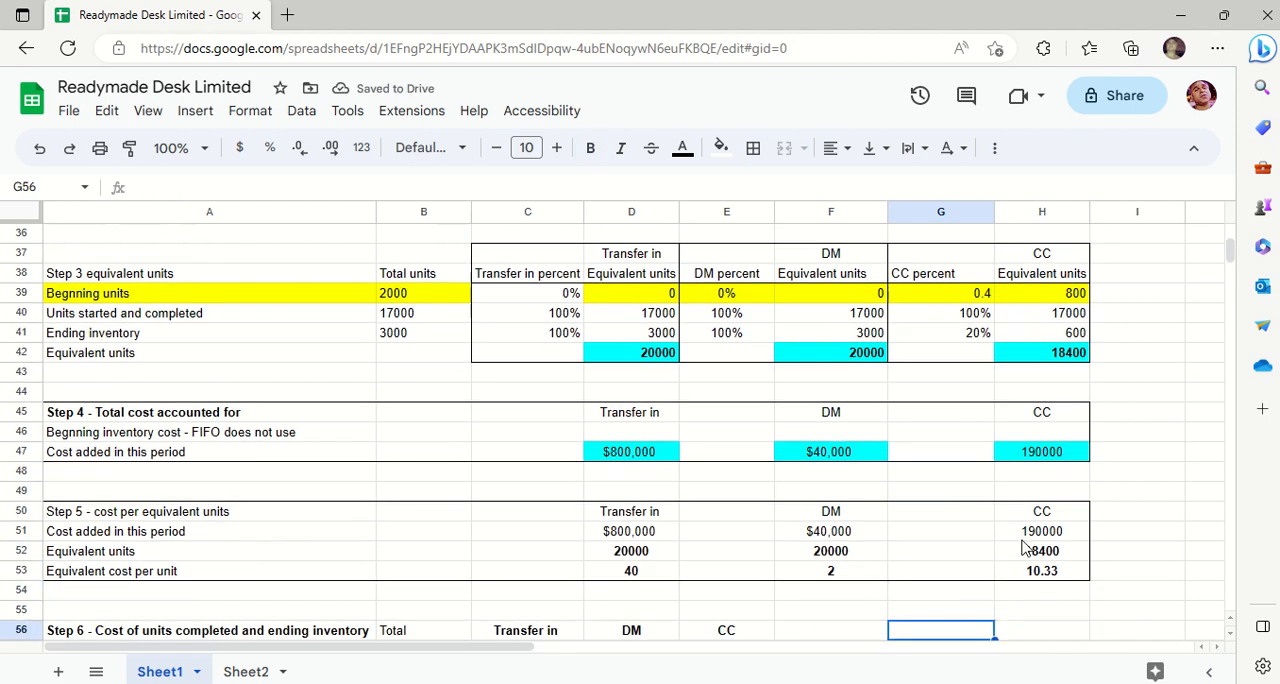
key(Down)
key(Down)
key(Down)
key(Down)
key(Down)
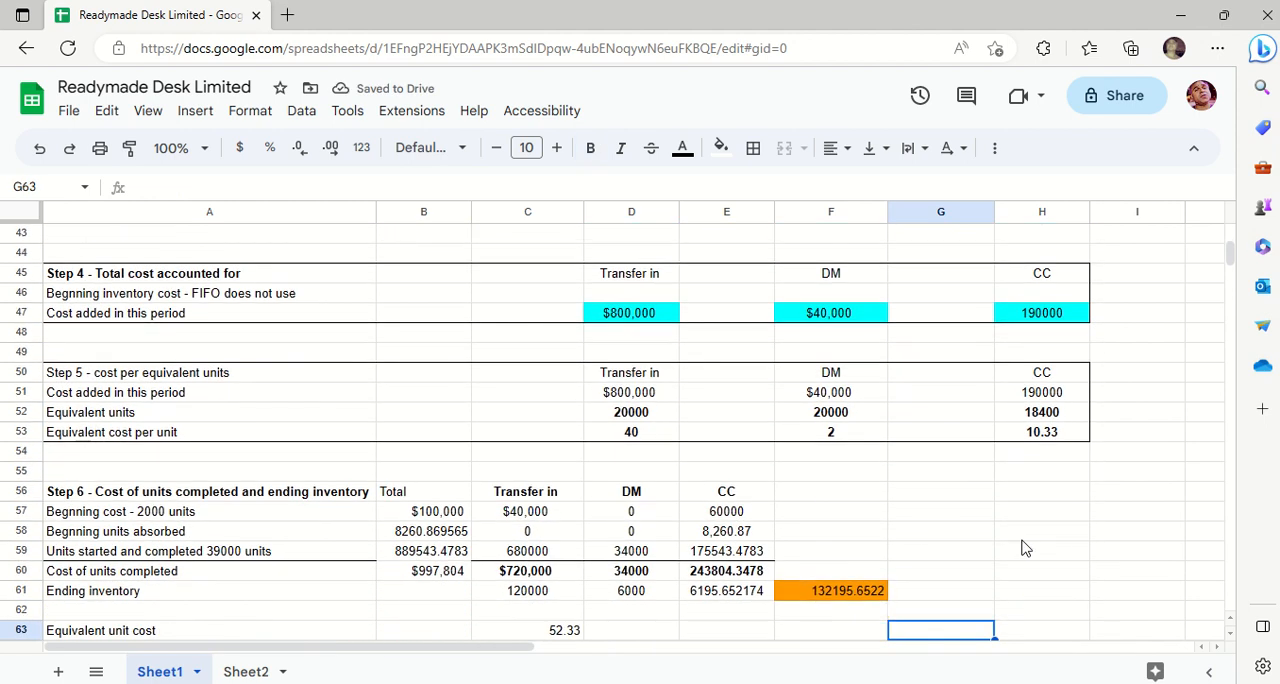
key(Down)
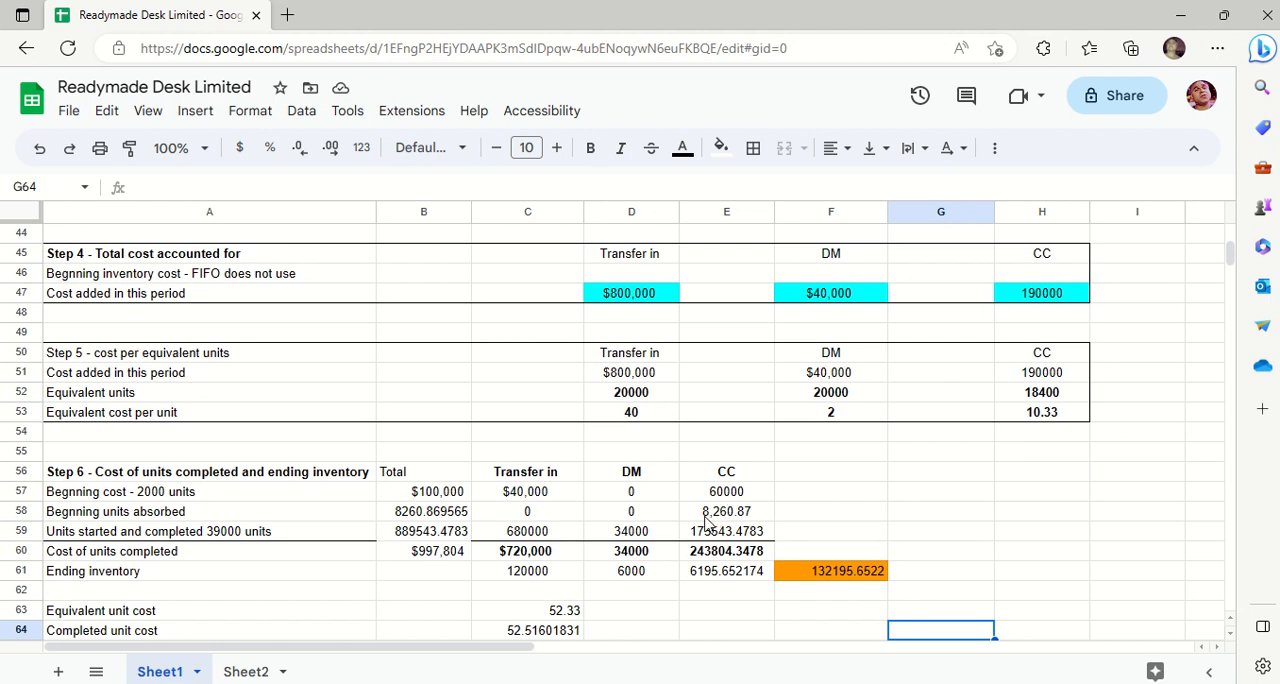
click(510, 512)
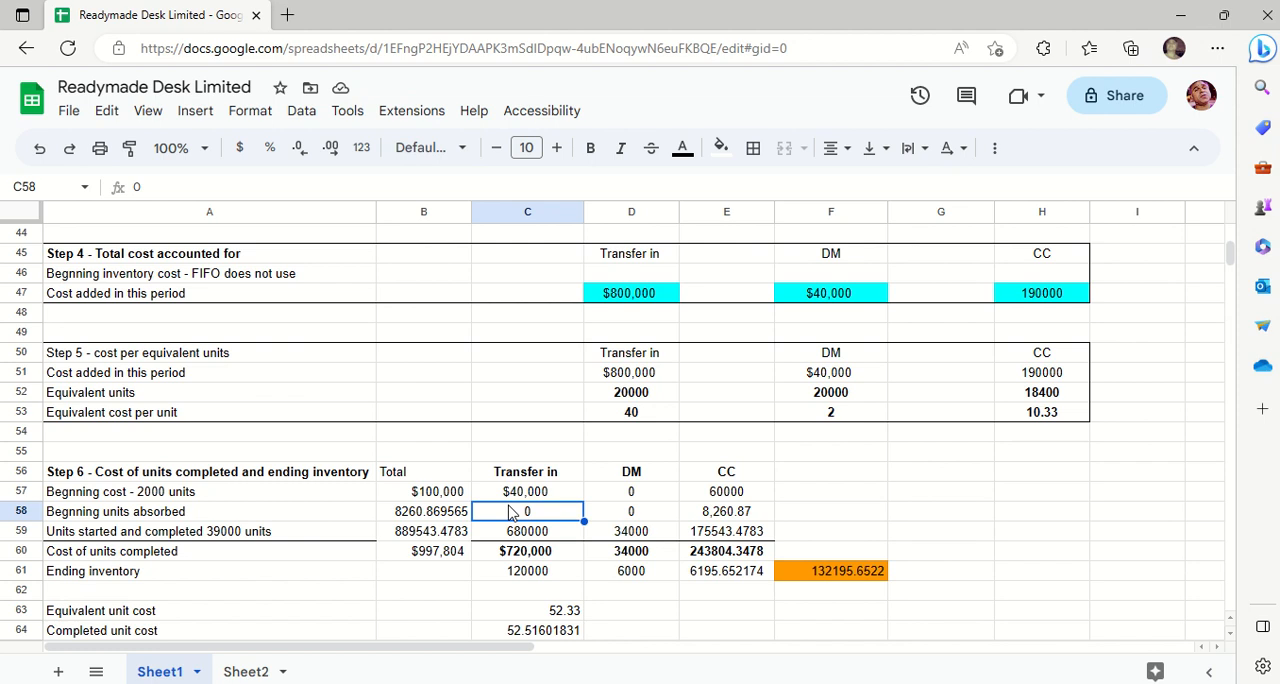
key(Right)
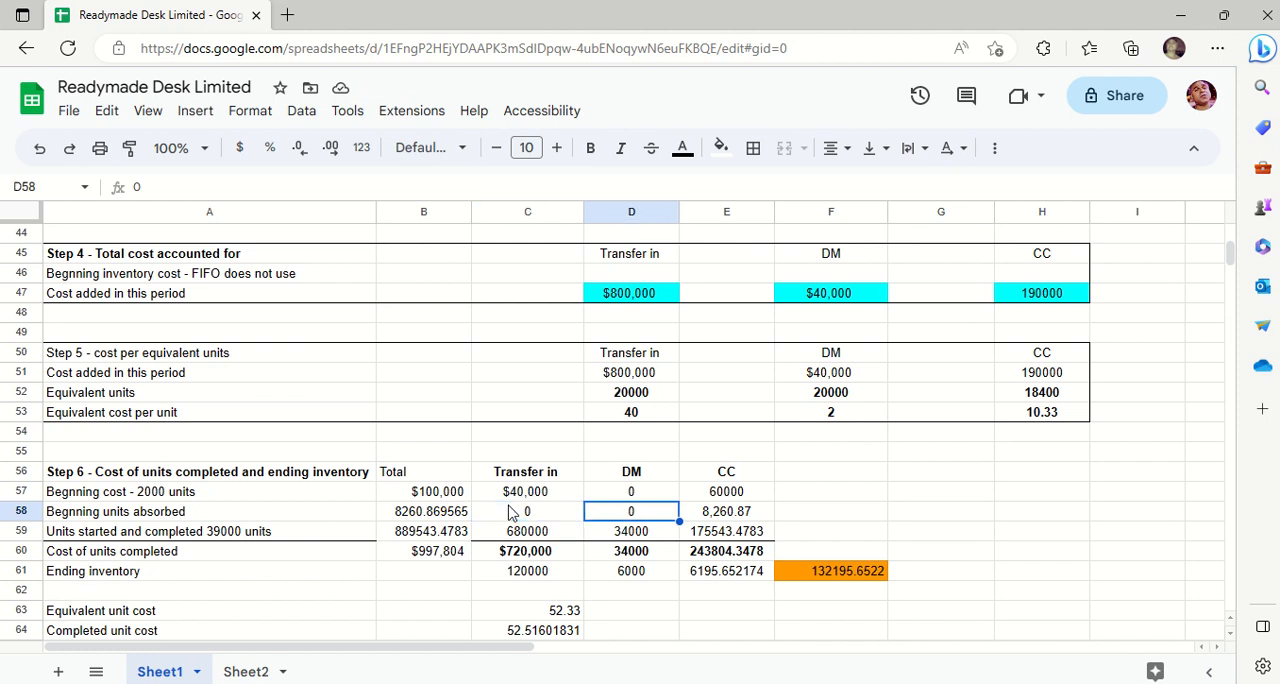
key(Right)
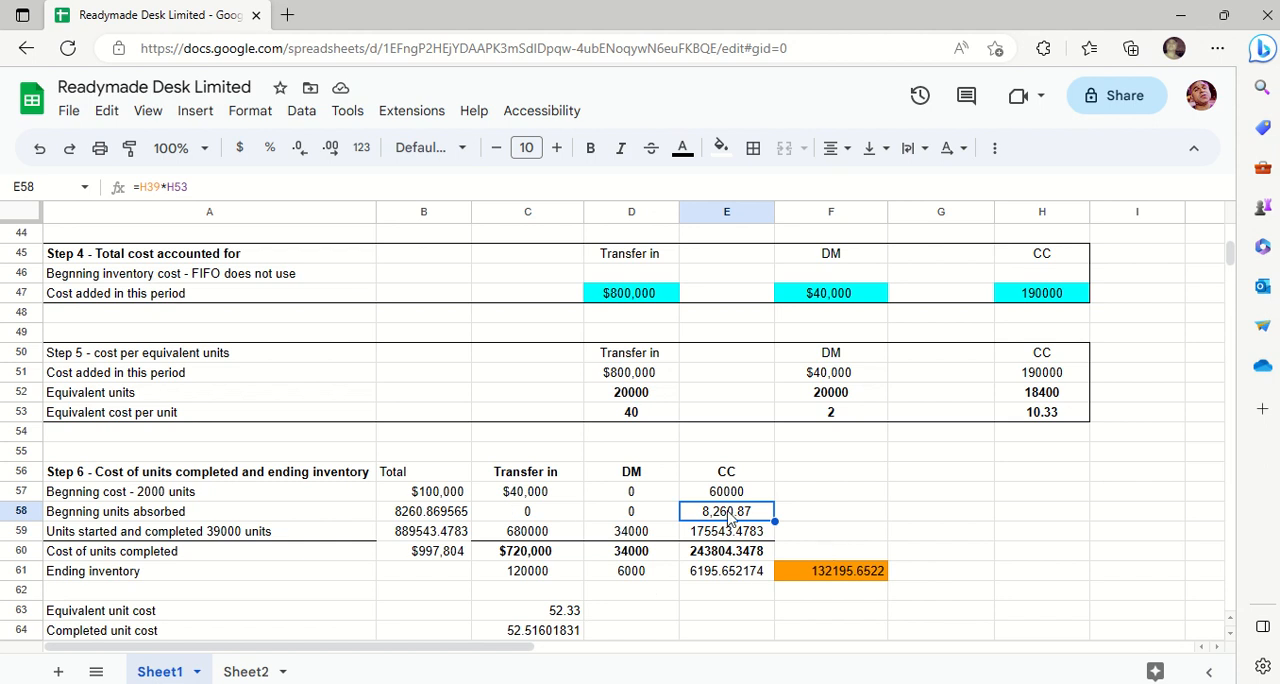
- Inspect the cell references of the CC beginning units absorbed formula in E58 without changing it
click(843, 521)
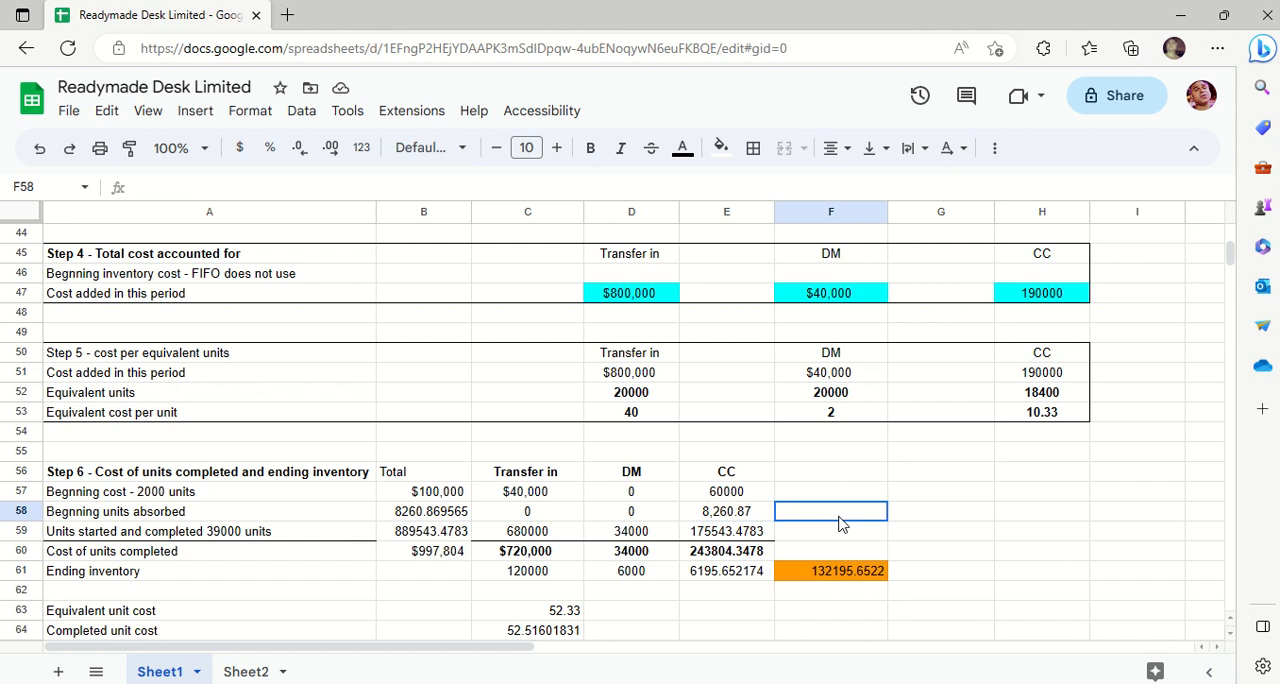
double_click(745, 519)
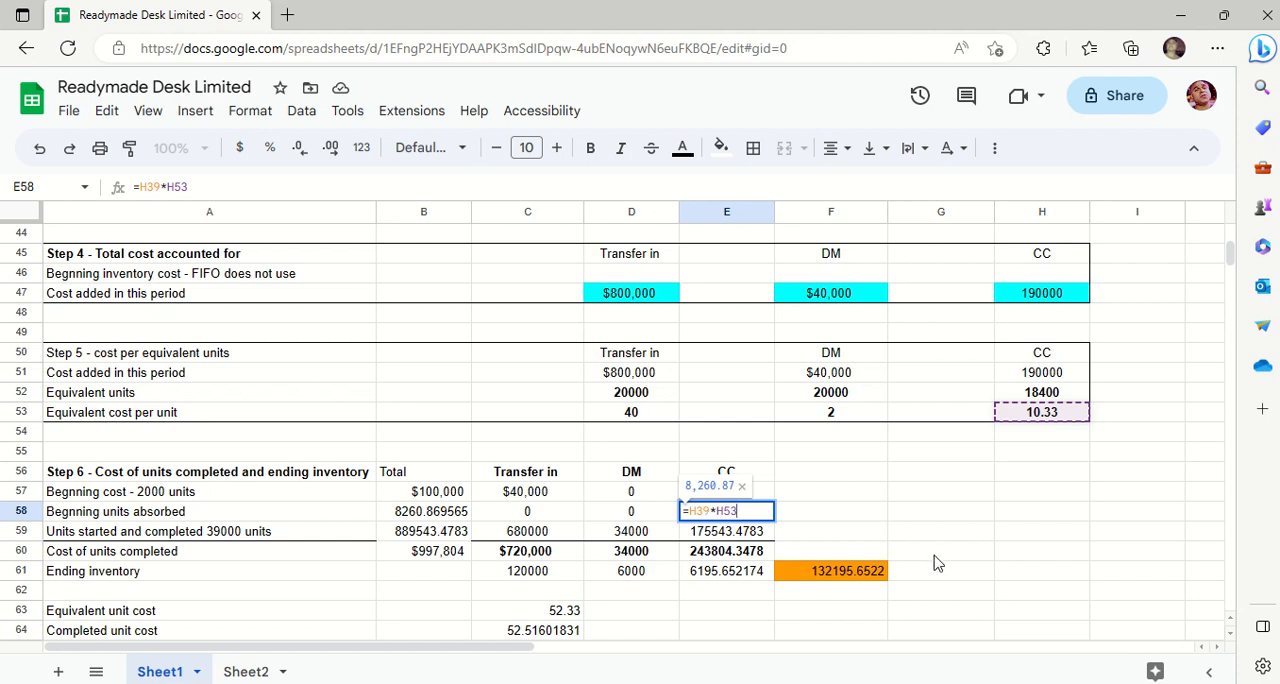
key(Escape)
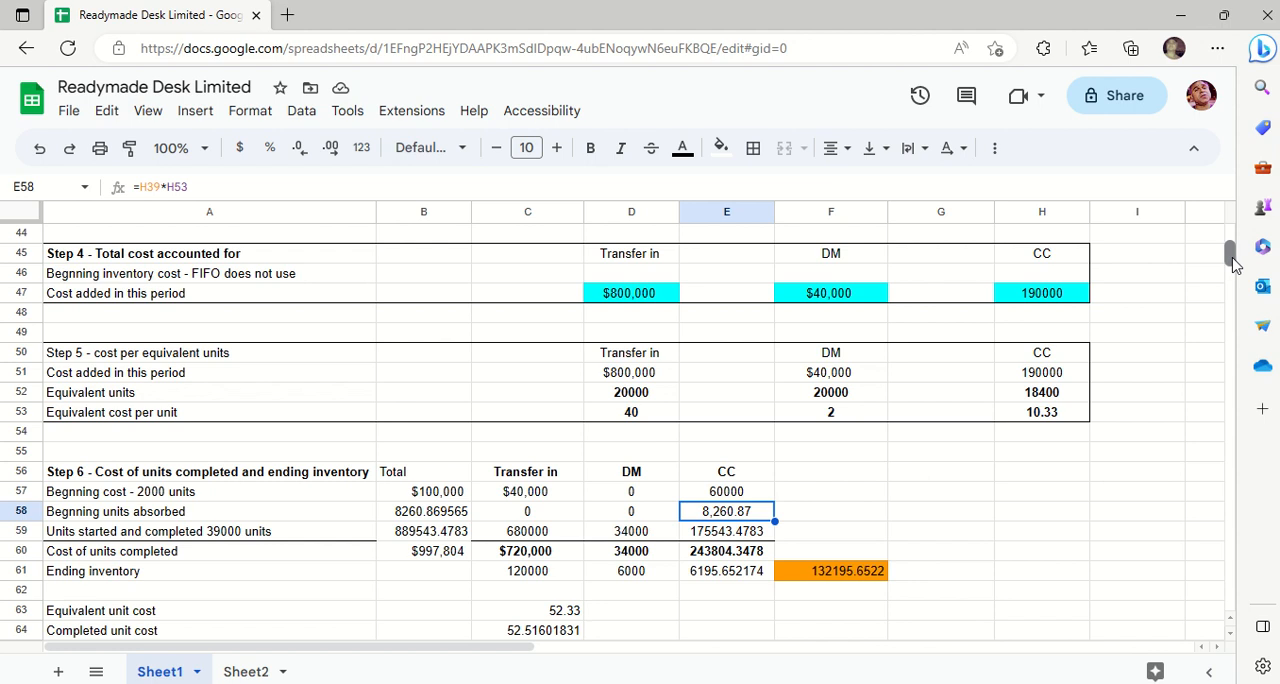
- Check the CC equivalent units formula for the beginning units in H39 of Step 3
click(1063, 268)
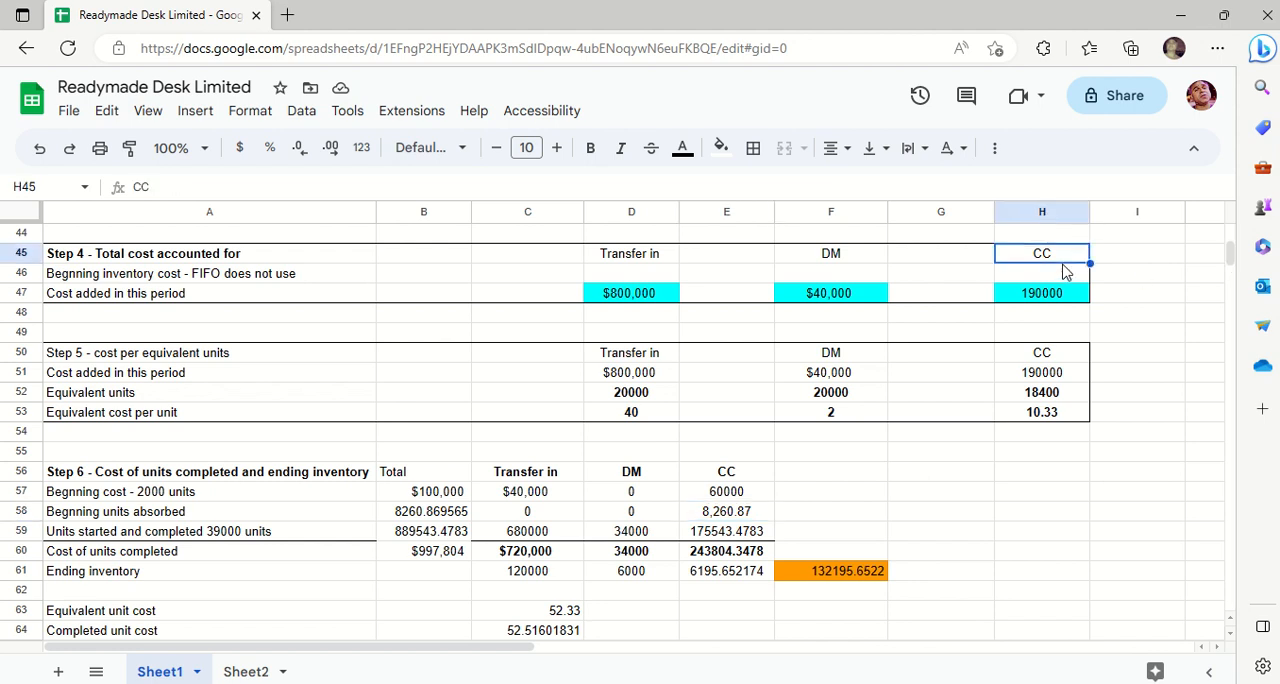
key(Up)
key(Up)
key(Up)
key(Up)
key(Up)
key(Up)
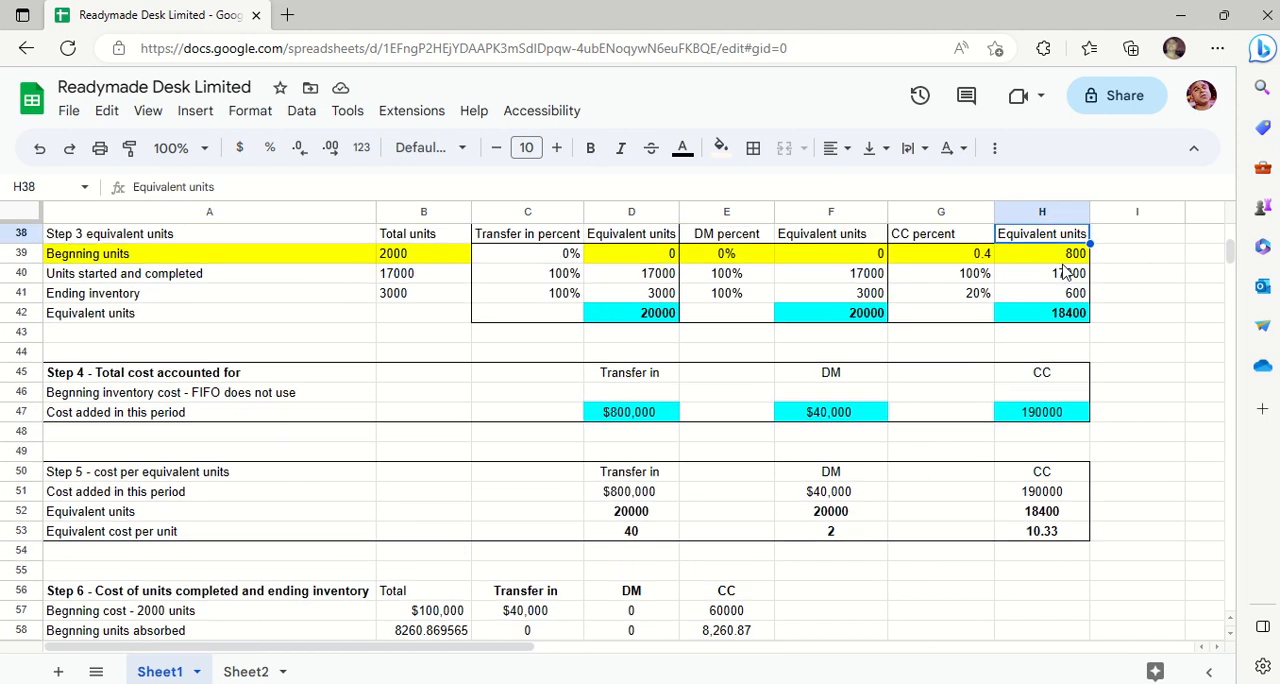
key(Down)
key(Down)
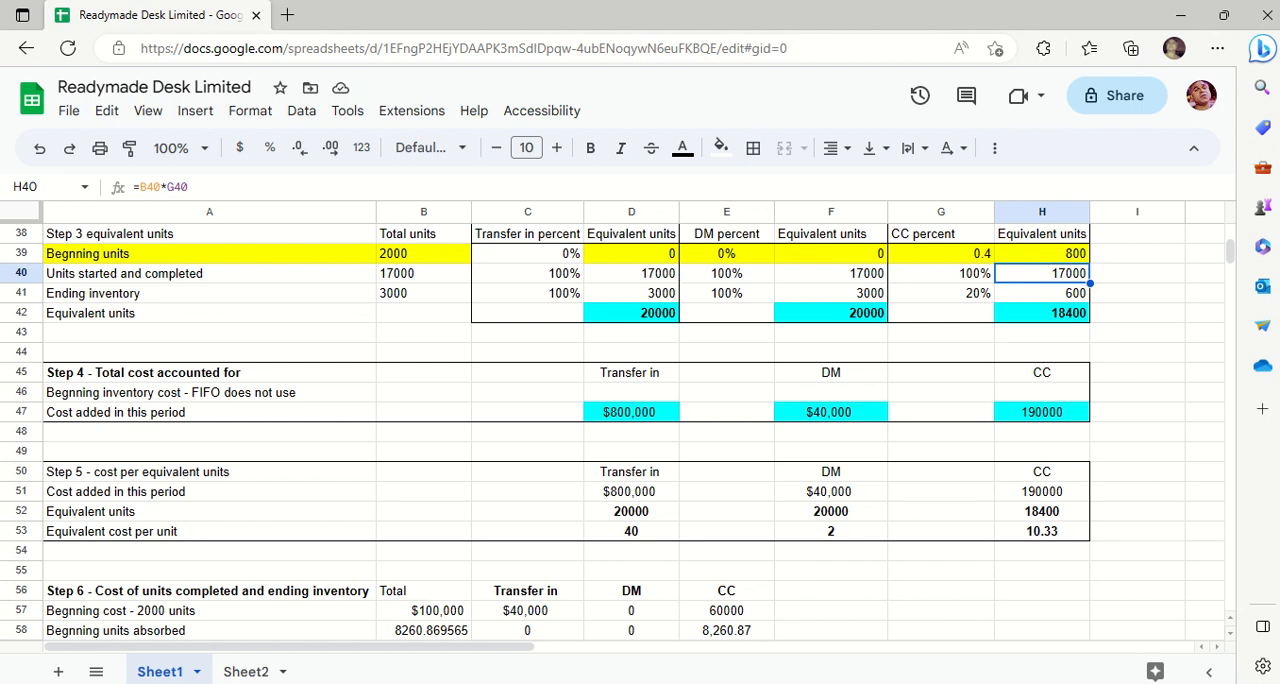
key(Up)
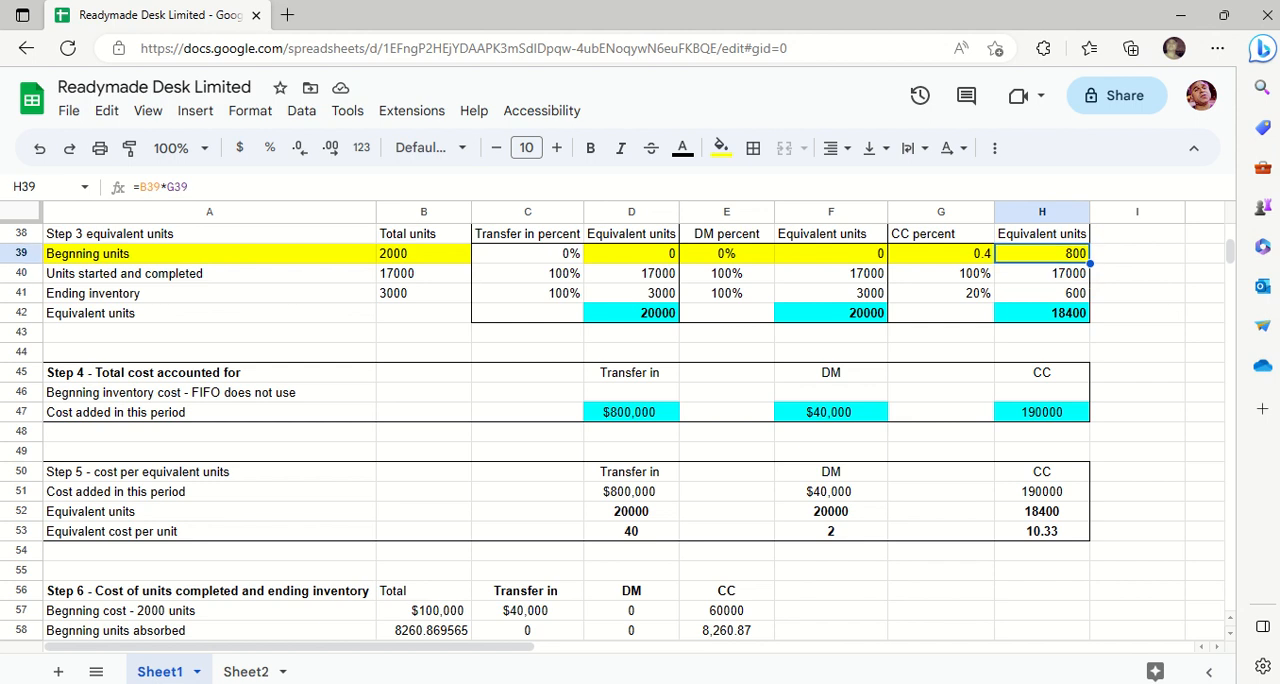
- Try to multiply the 800 beginning equivalent units by the CC equivalent cost per unit in G59
key(Down)
key(Down)
key(Down)
key(Down)
key(Down)
key(Down)
key(Down)
key(Down)
key(Down)
key(Down)
key(Down)
key(Down)
key(Down)
key(Down)
key(Down)
key(Down)
key(Down)
key(Down)
key(Down)
key(Down)
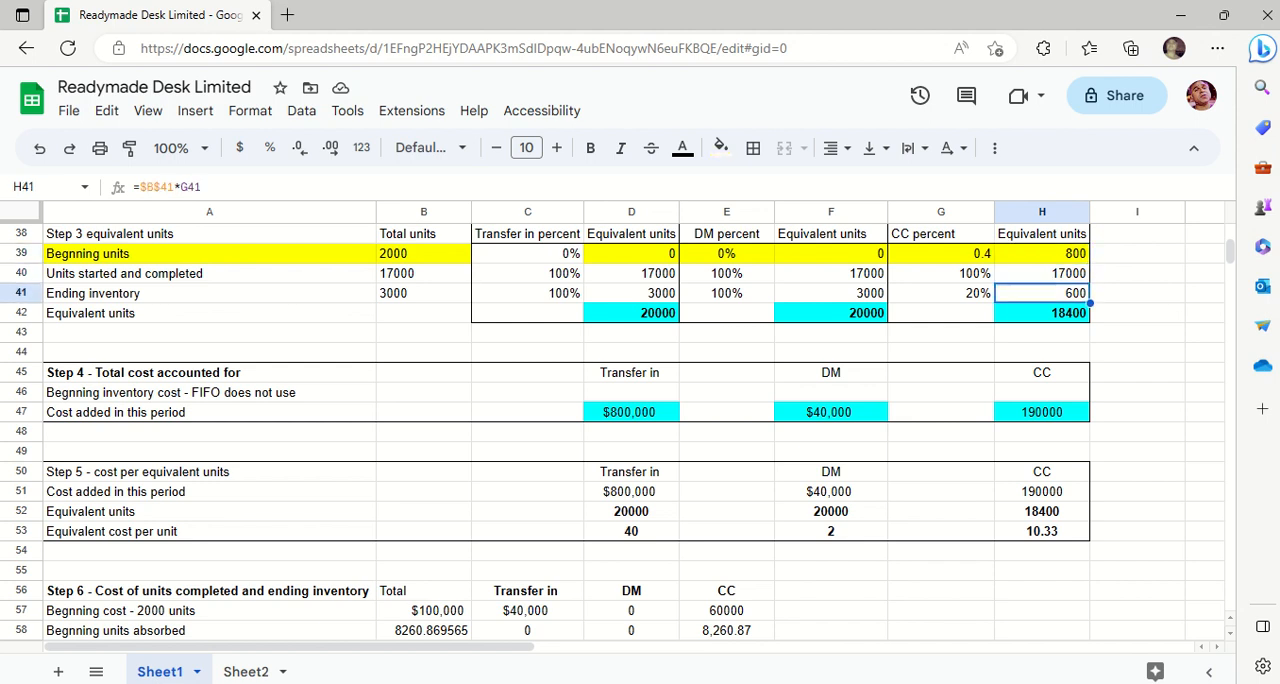
key(Down)
key(Down)
key(Down)
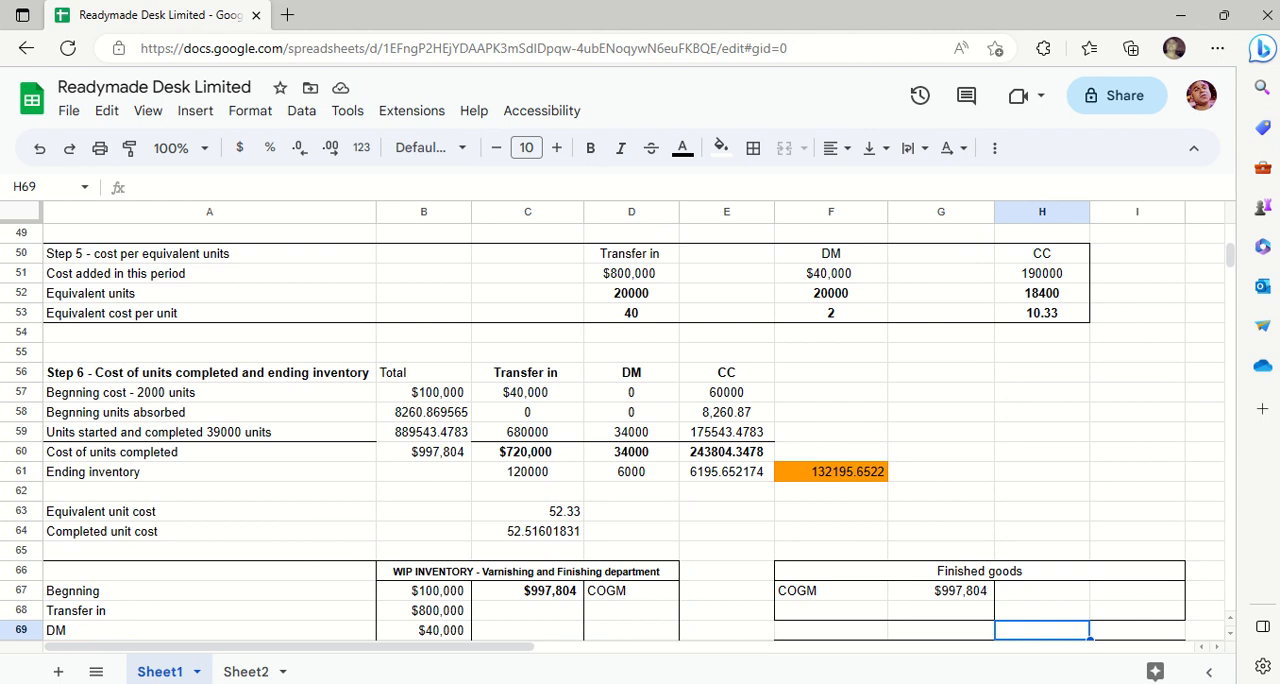
click(922, 439)
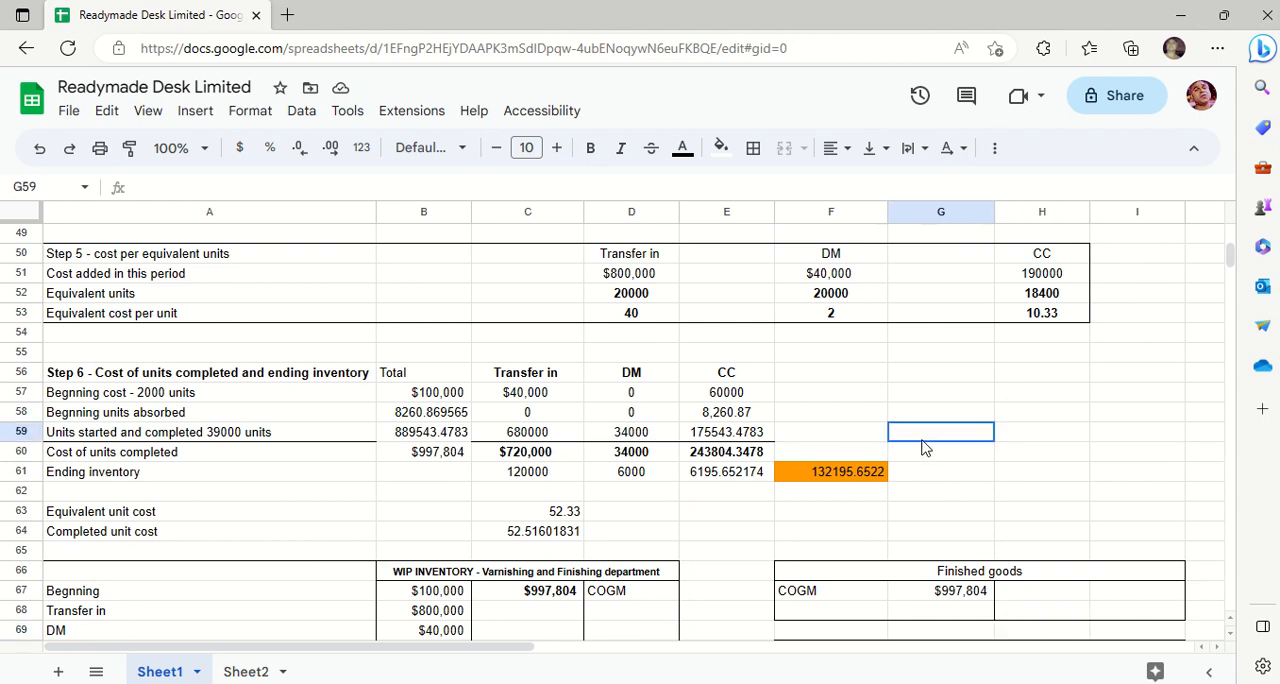
text(=800)
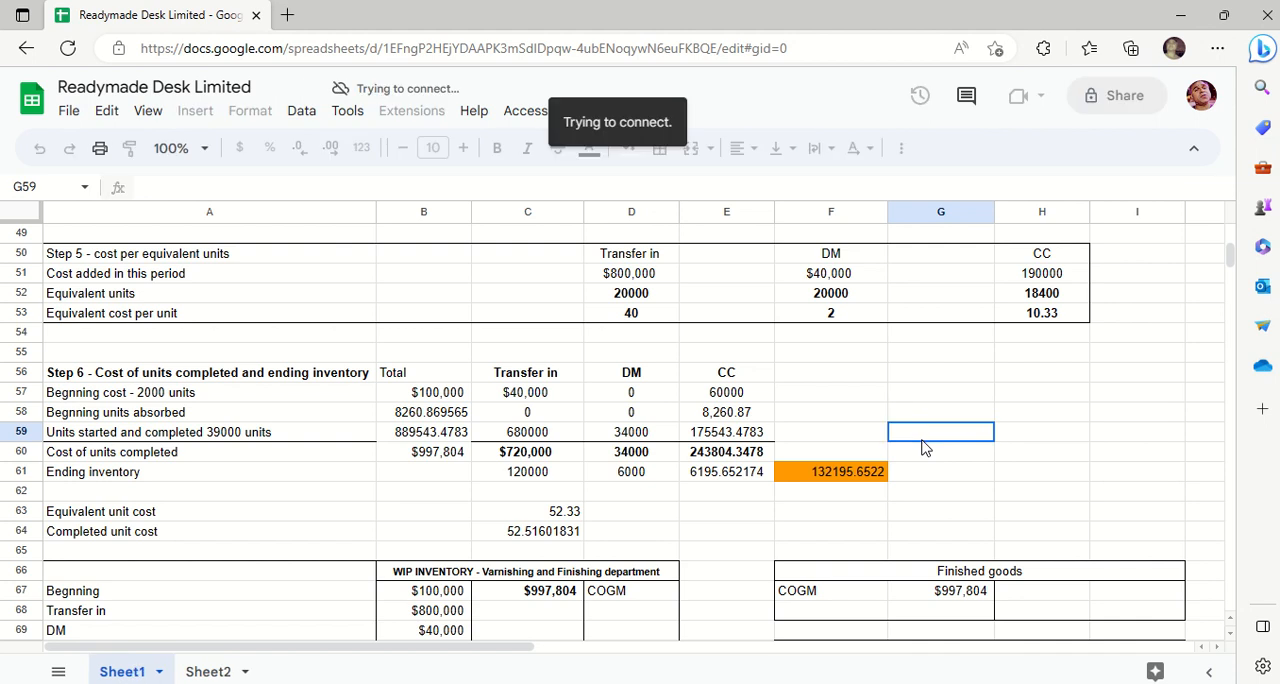
click(1043, 320)
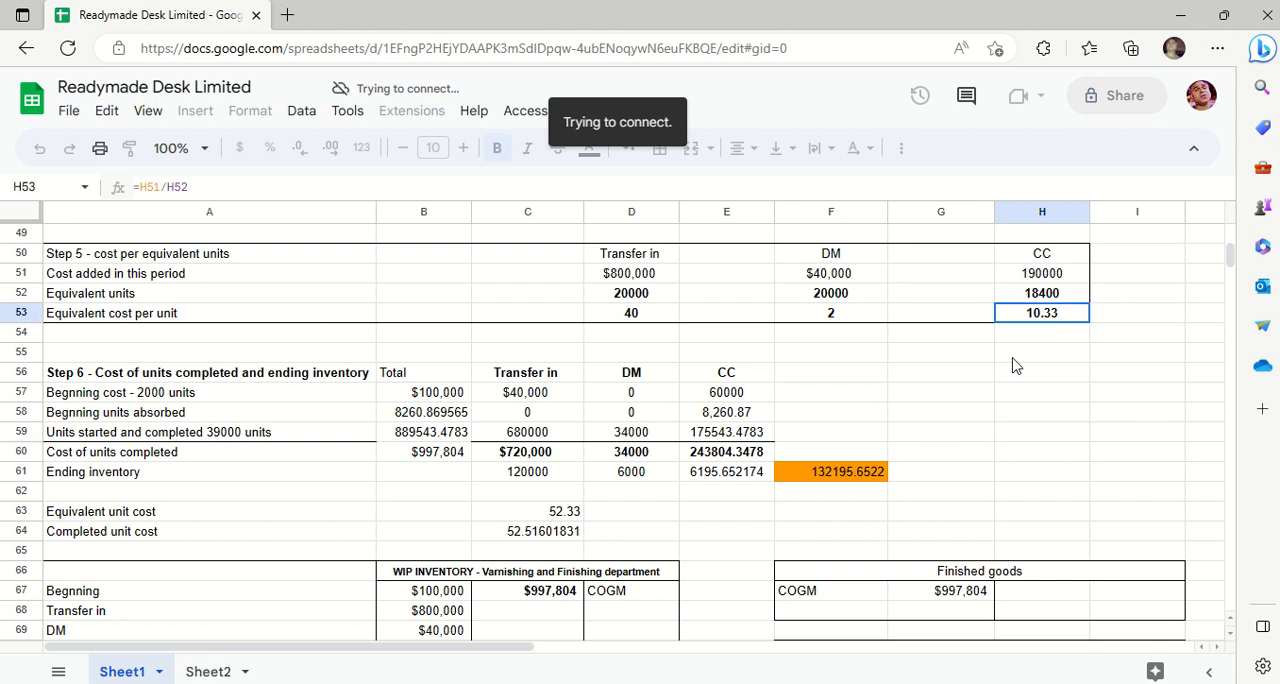
click(974, 381)
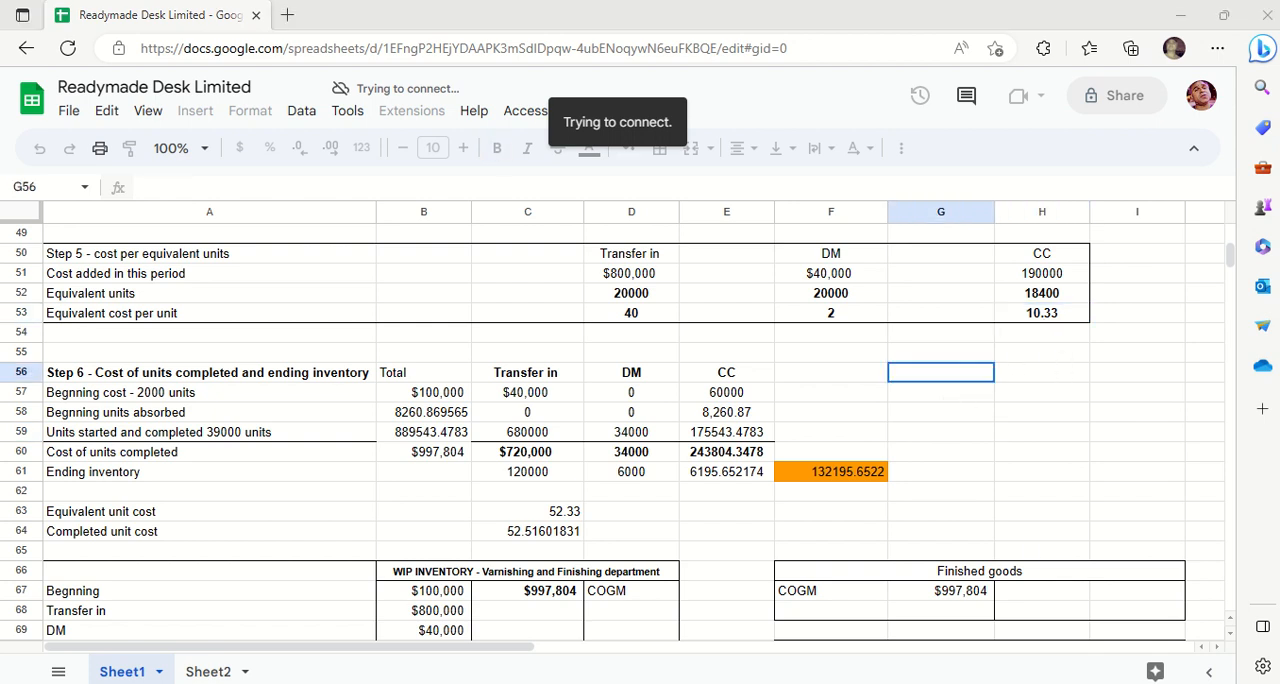
- Check the computer's Wi-Fi connection status and return to the spreadsheet
click(1112, 683)
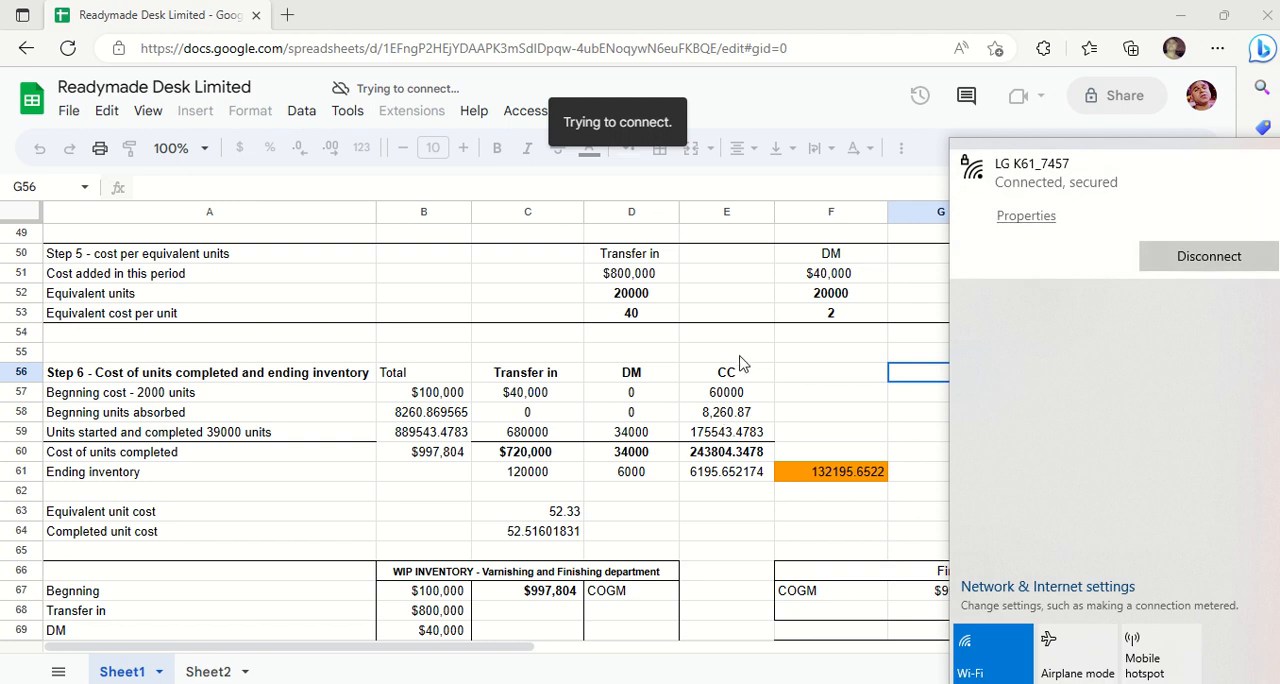
click(867, 376)
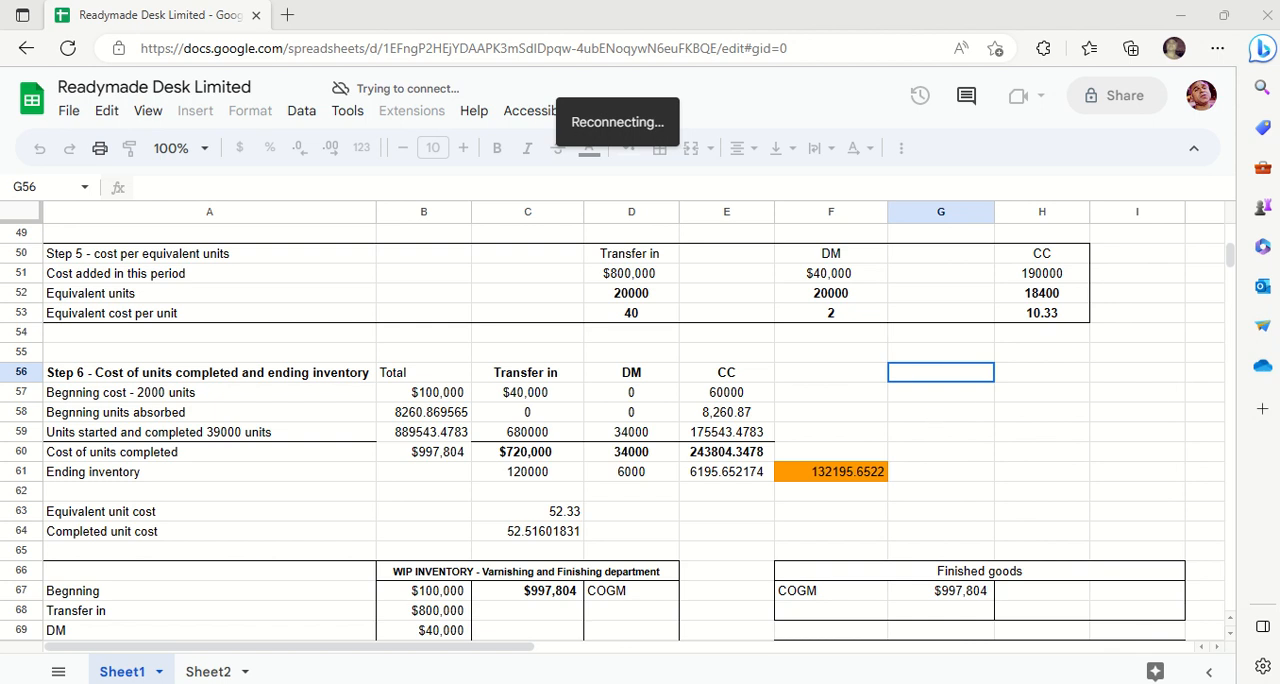
click(1156, 683)
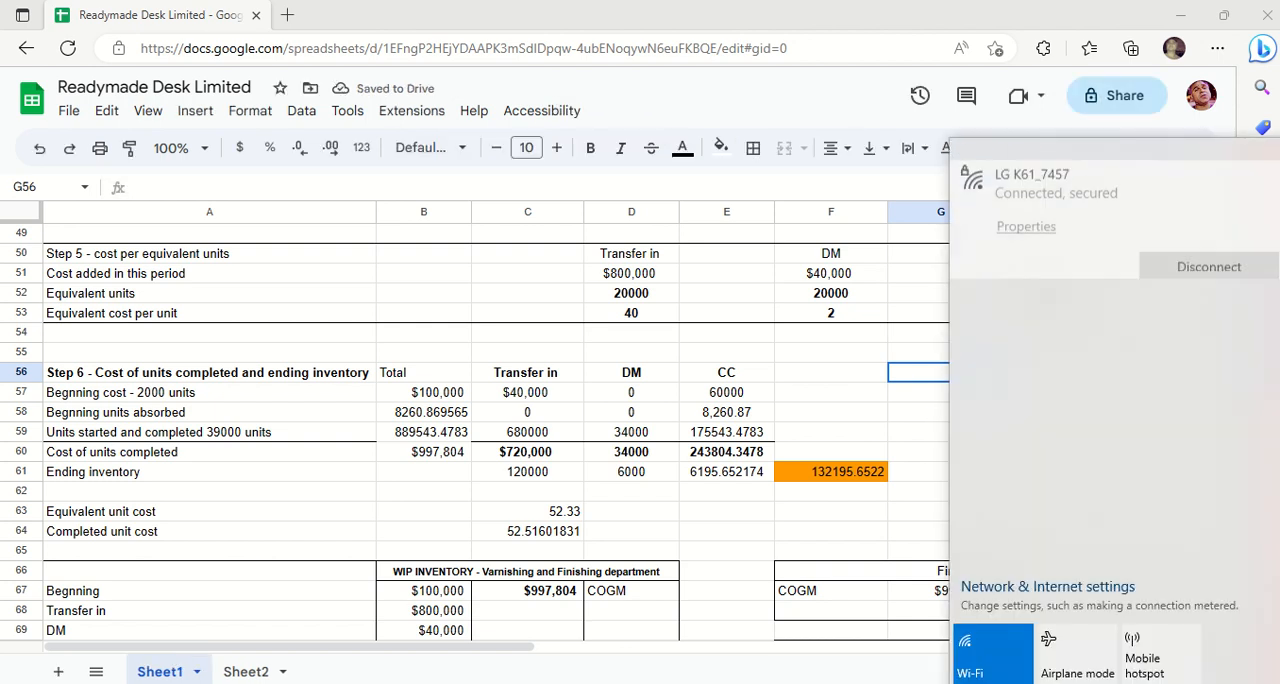
click(872, 334)
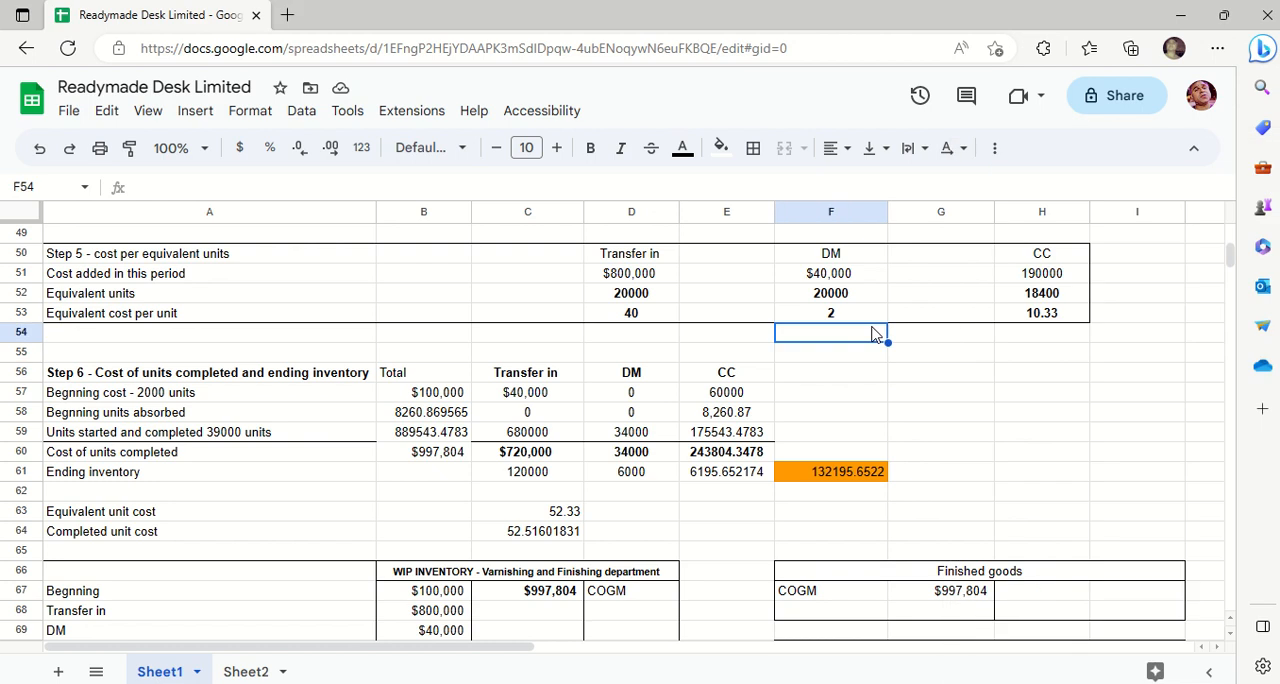
- Multiply the 800 beginning equivalent units by the CC equivalent cost per unit in F58 with =800*H53
click(872, 397)
key(Tab)
key(Down)
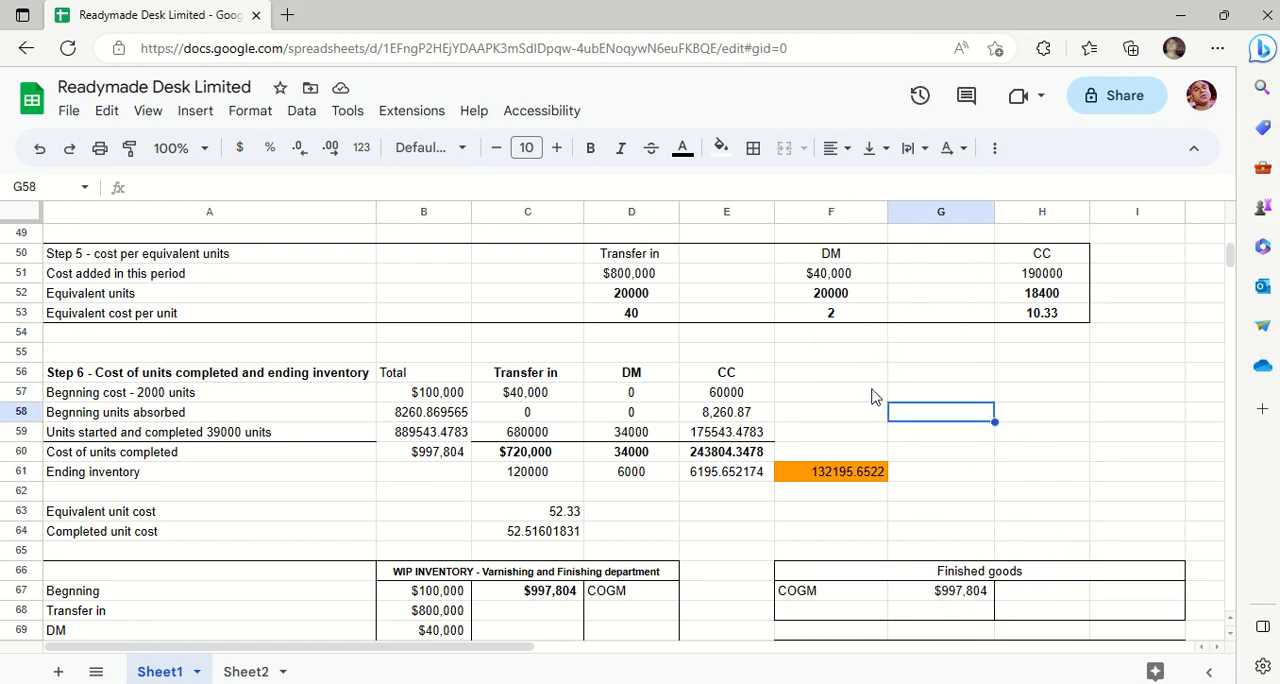
key(Up)
key(Down)
key(Left)
text(=)
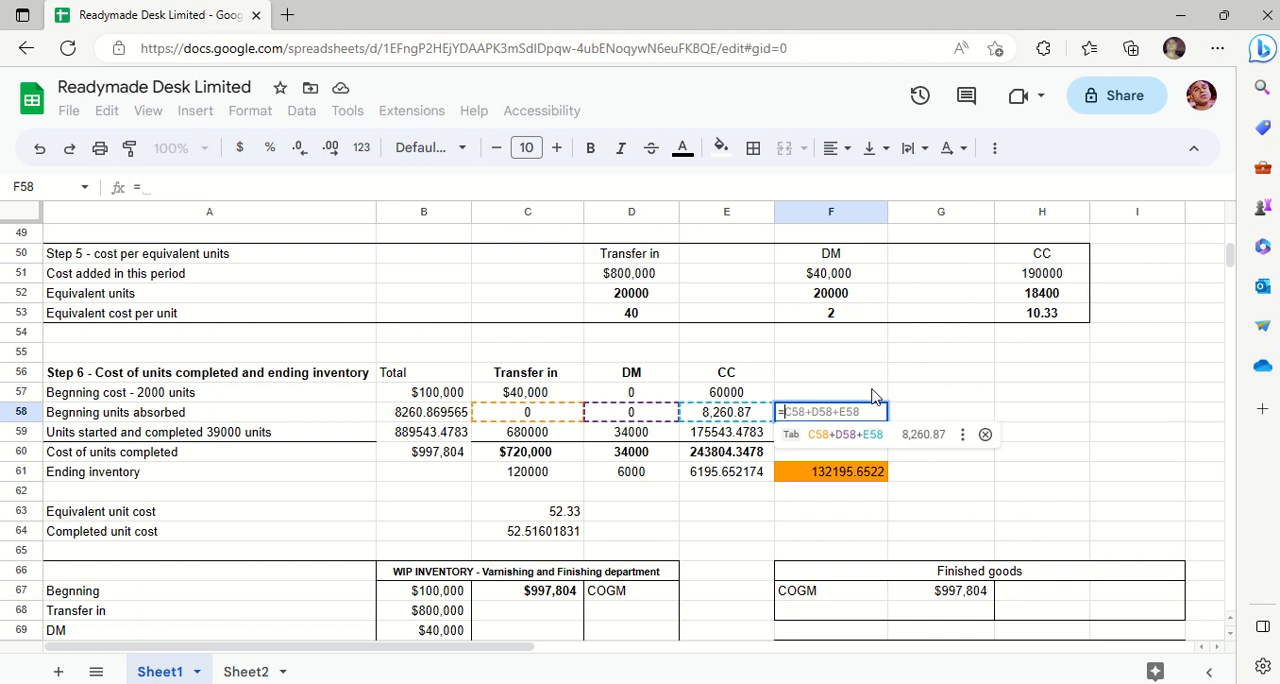
text(800)
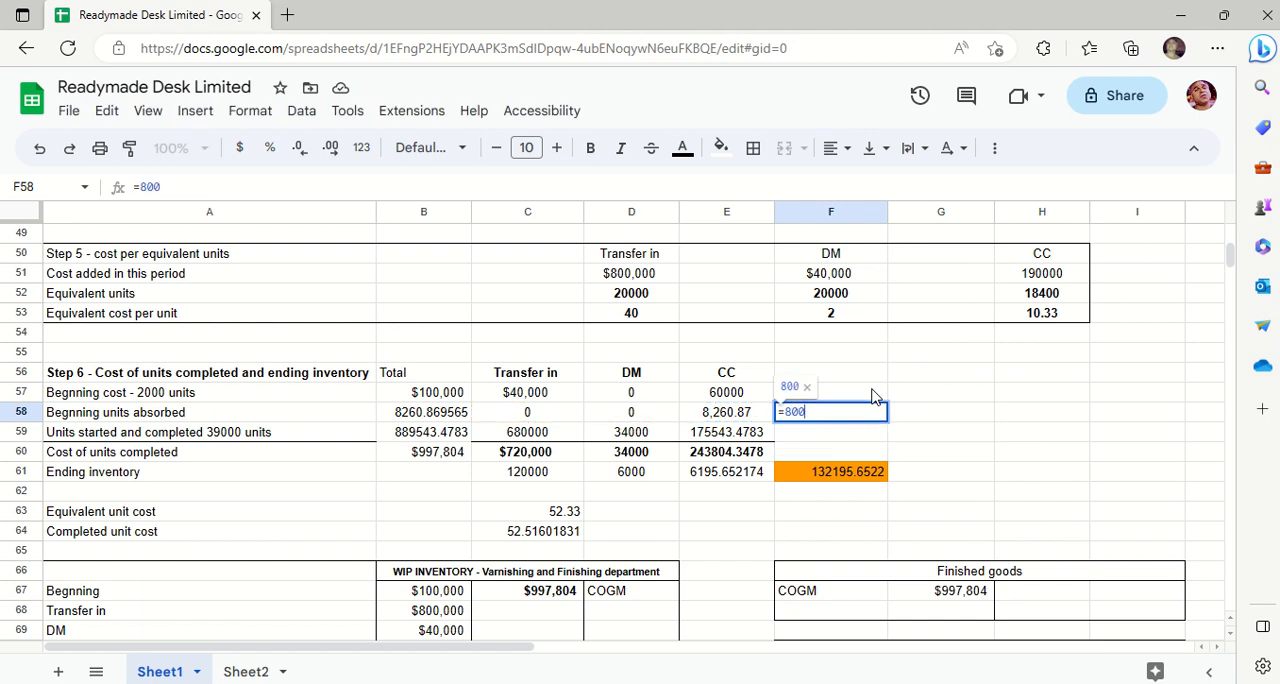
text(*)
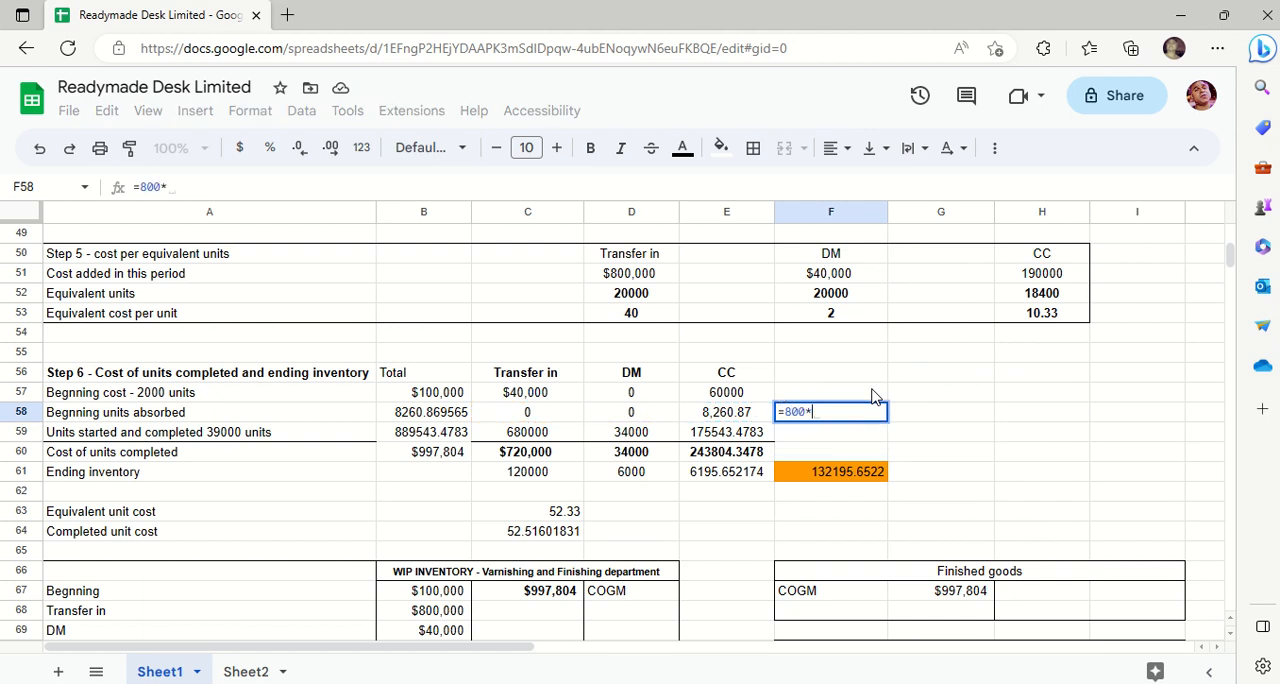
click(1048, 316)
key(Return)
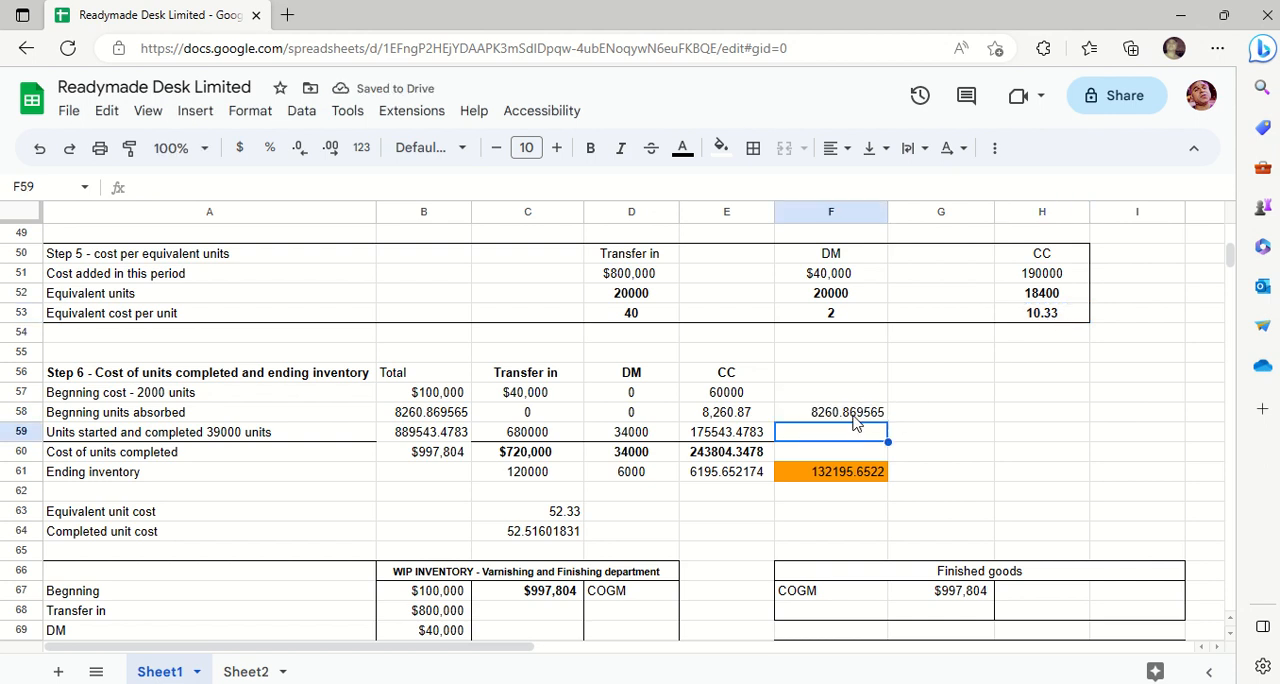
- Clear the trial CC cost calculation from F58
click(853, 418)
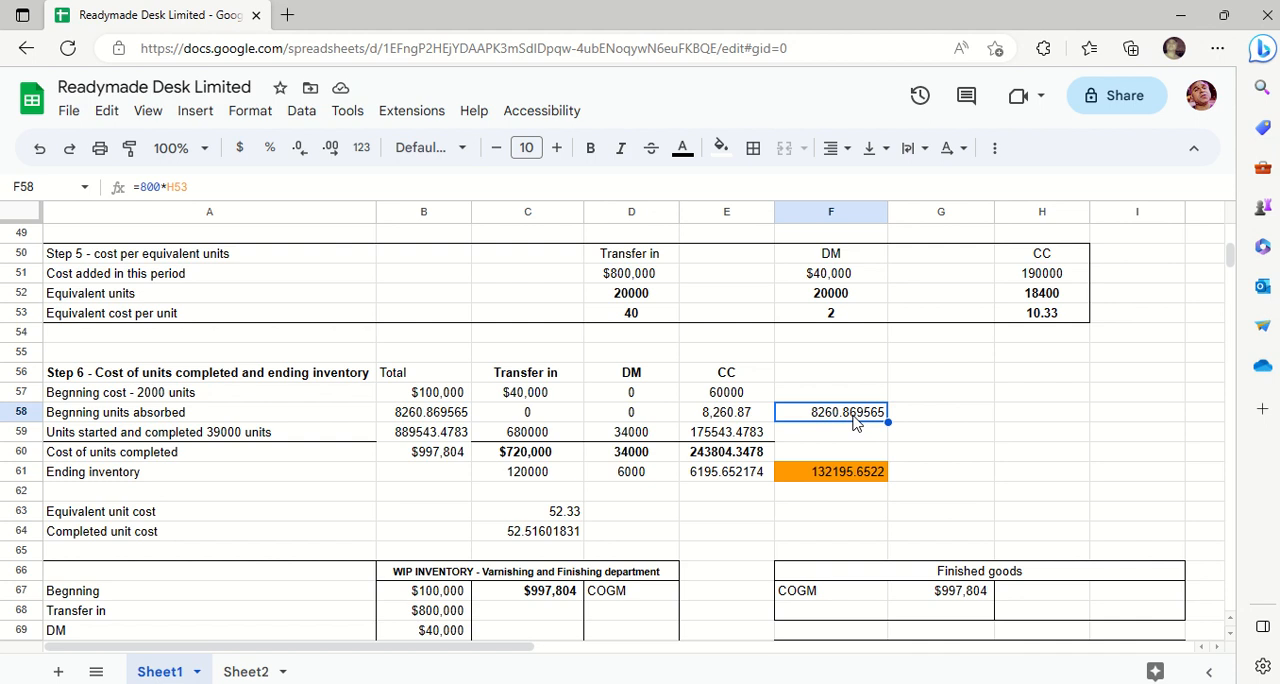
key(Delete)
key(Down)
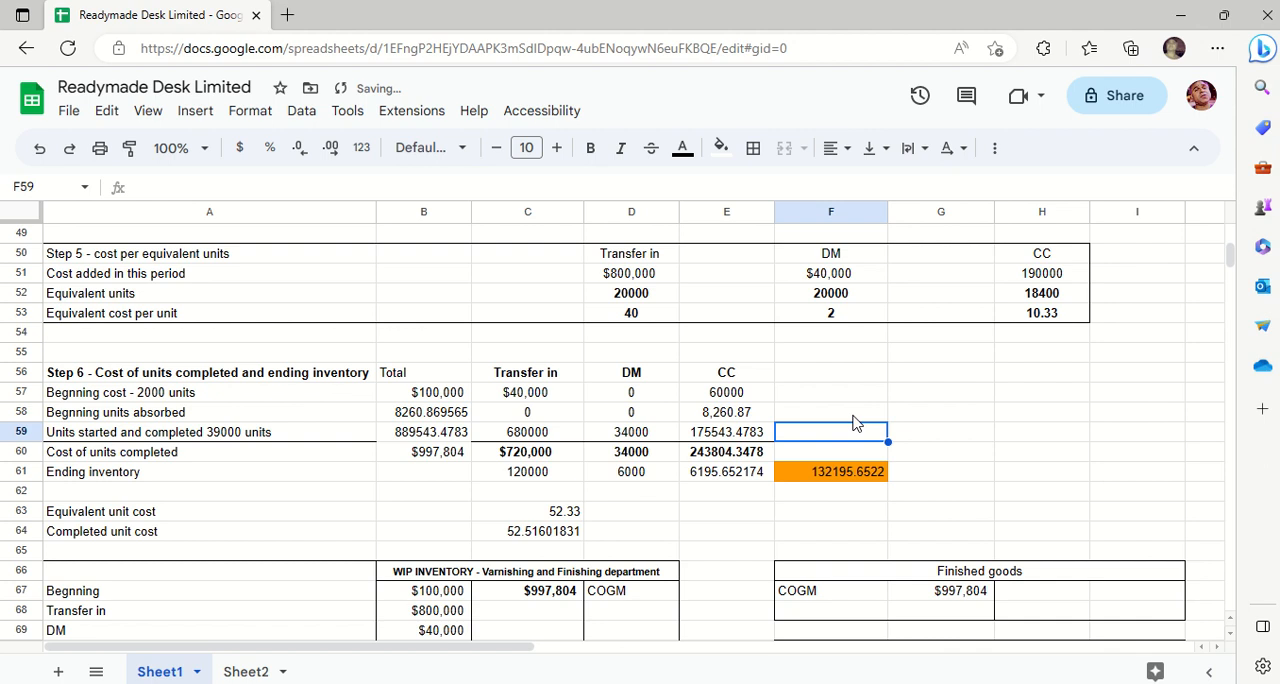
- Correct the unit count in the Step 6 label in A59 so it reads "Units started and completed 17000 units"
key(Left)
key(Left)
key(Left)
key(Left)
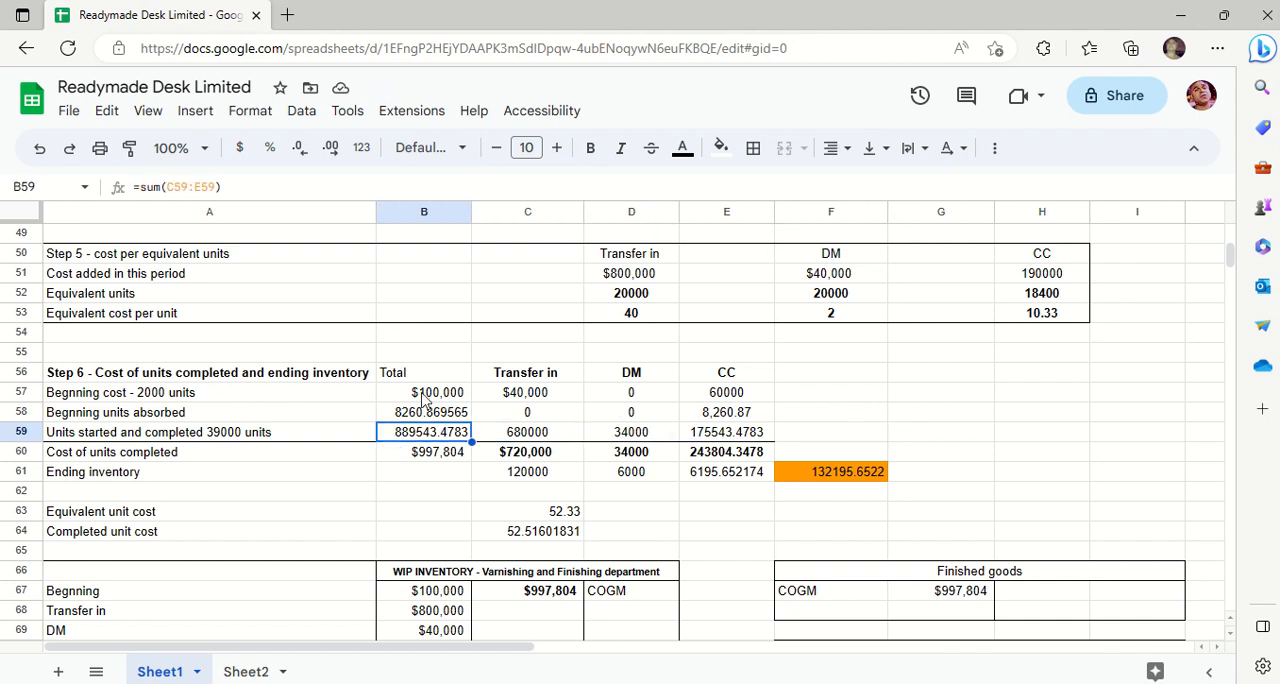
click(229, 432)
click(229, 432)
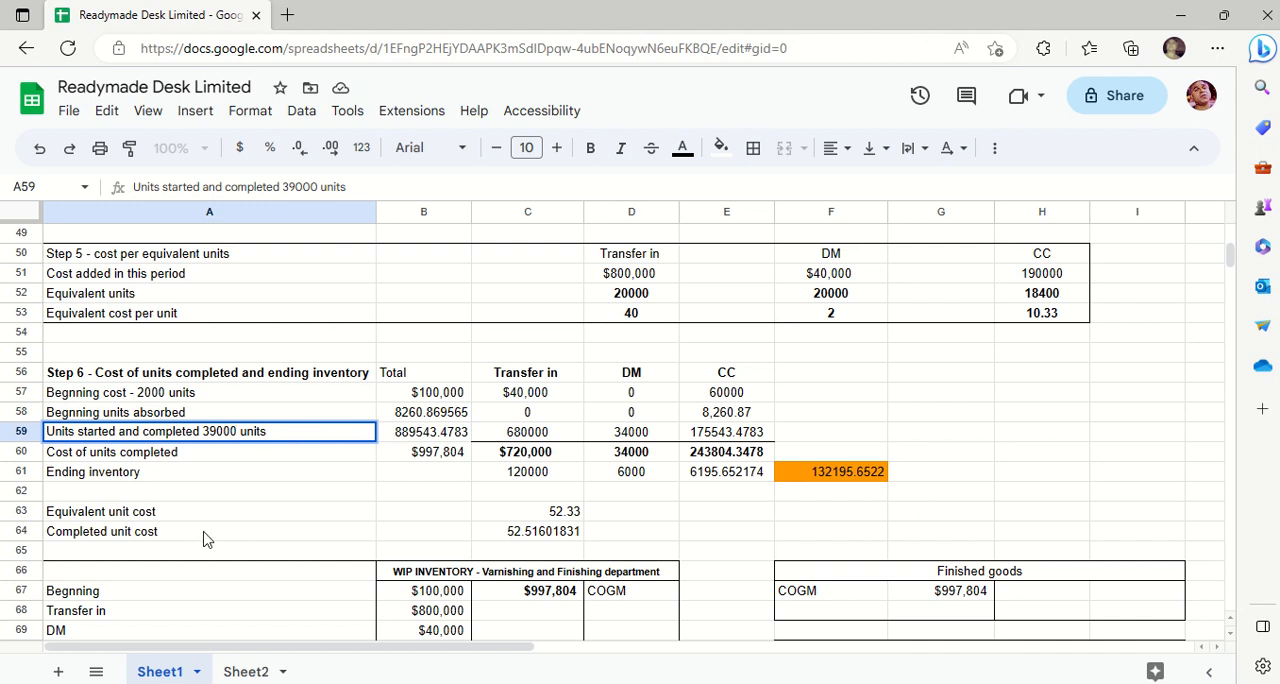
key(BackSpace)
key(BackSpace)
key(BackSpace)
key(BackSpace)
key(BackSpace)
text(170)
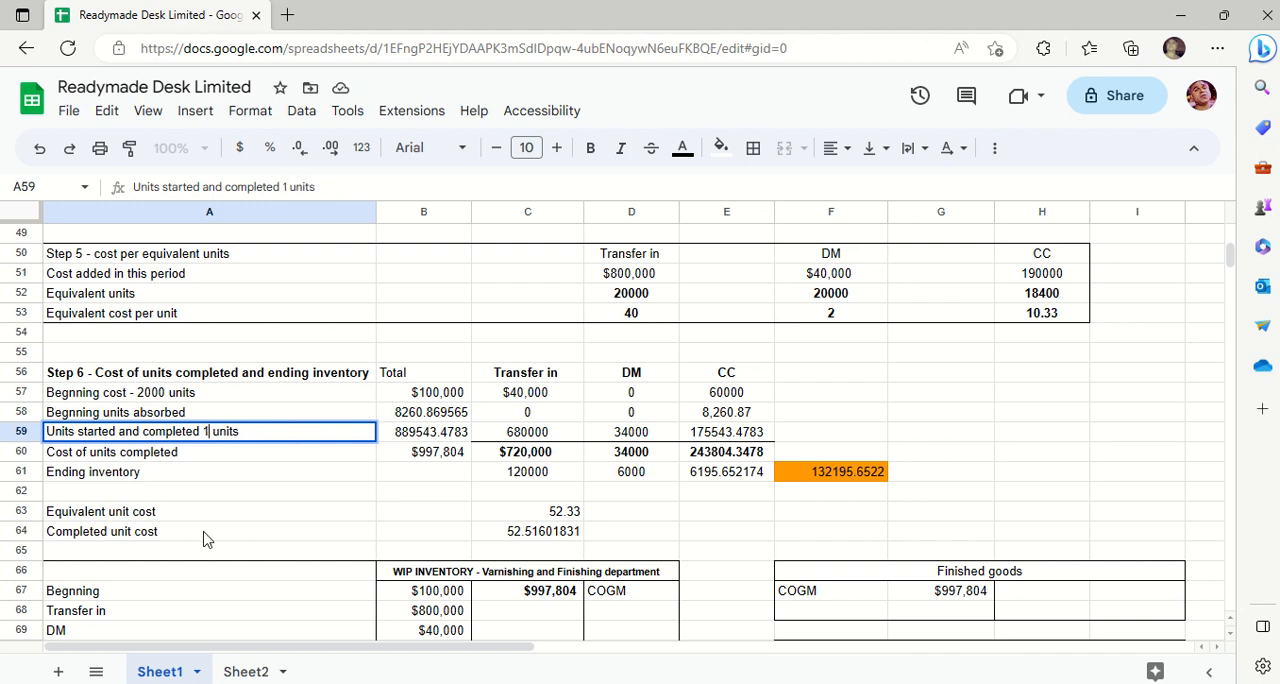
text(0)
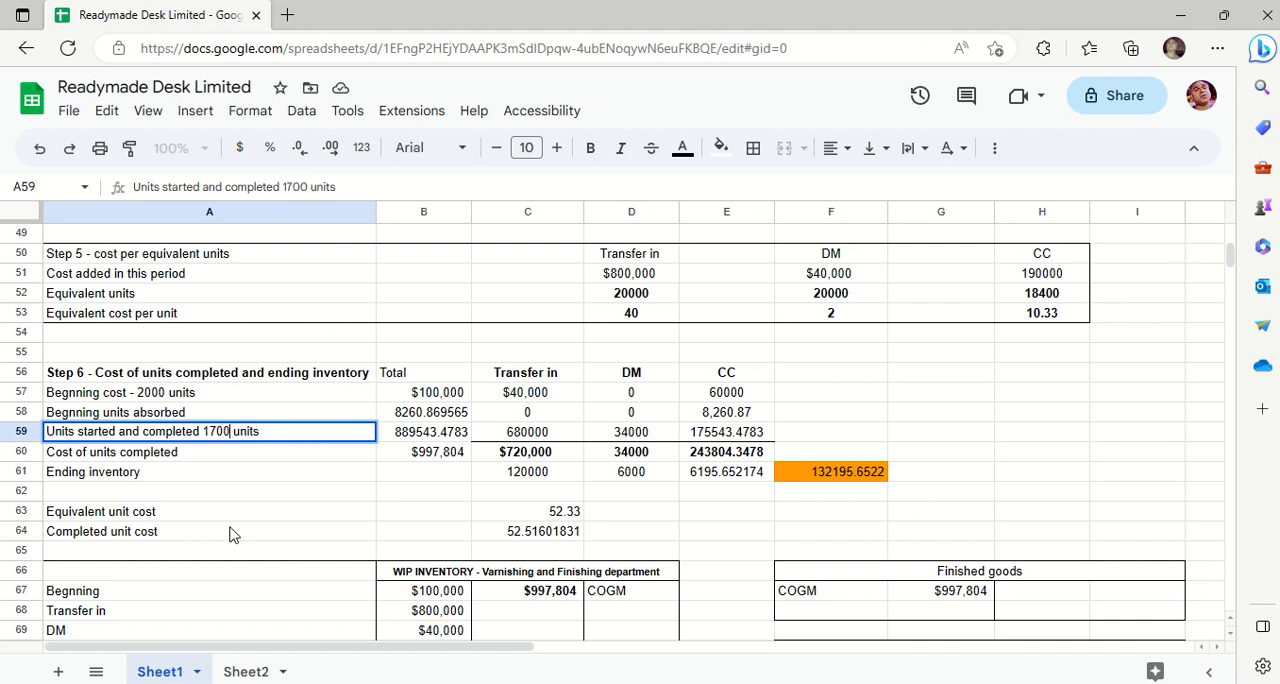
text(0)
key(Return)
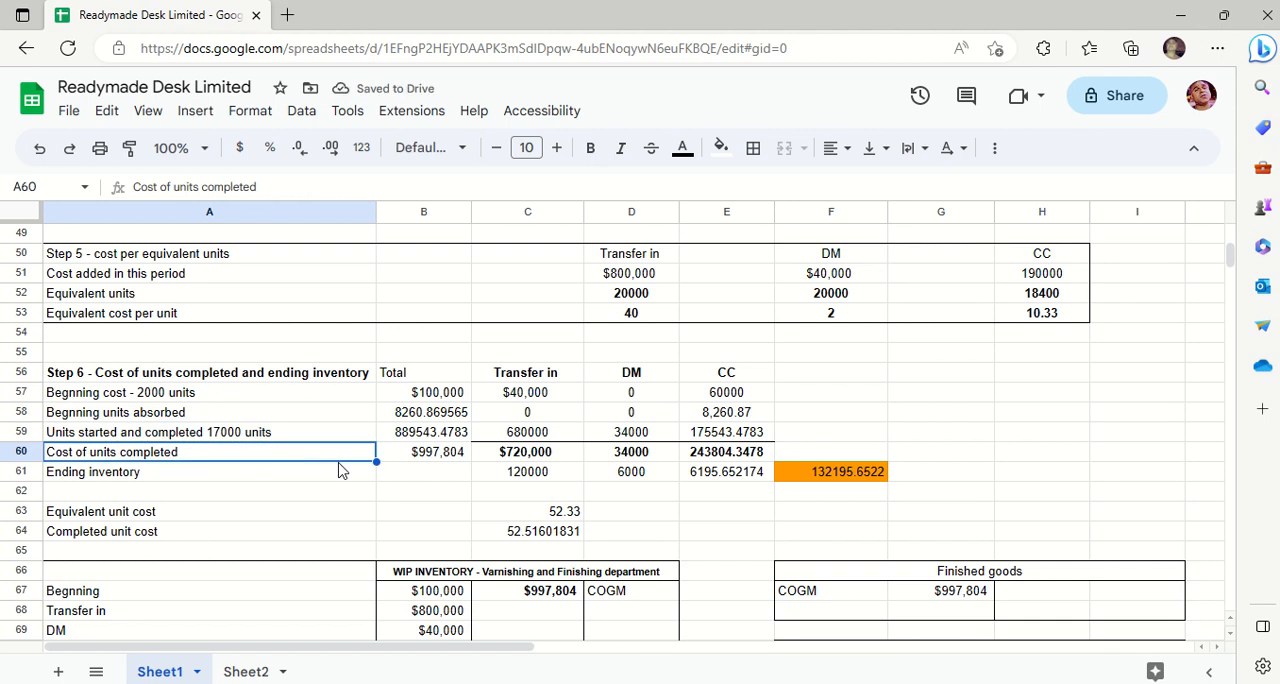
- Inspect the cell references of the transfer in formula for units started and completed in C59 without changing it
key(Up)
key(Right)
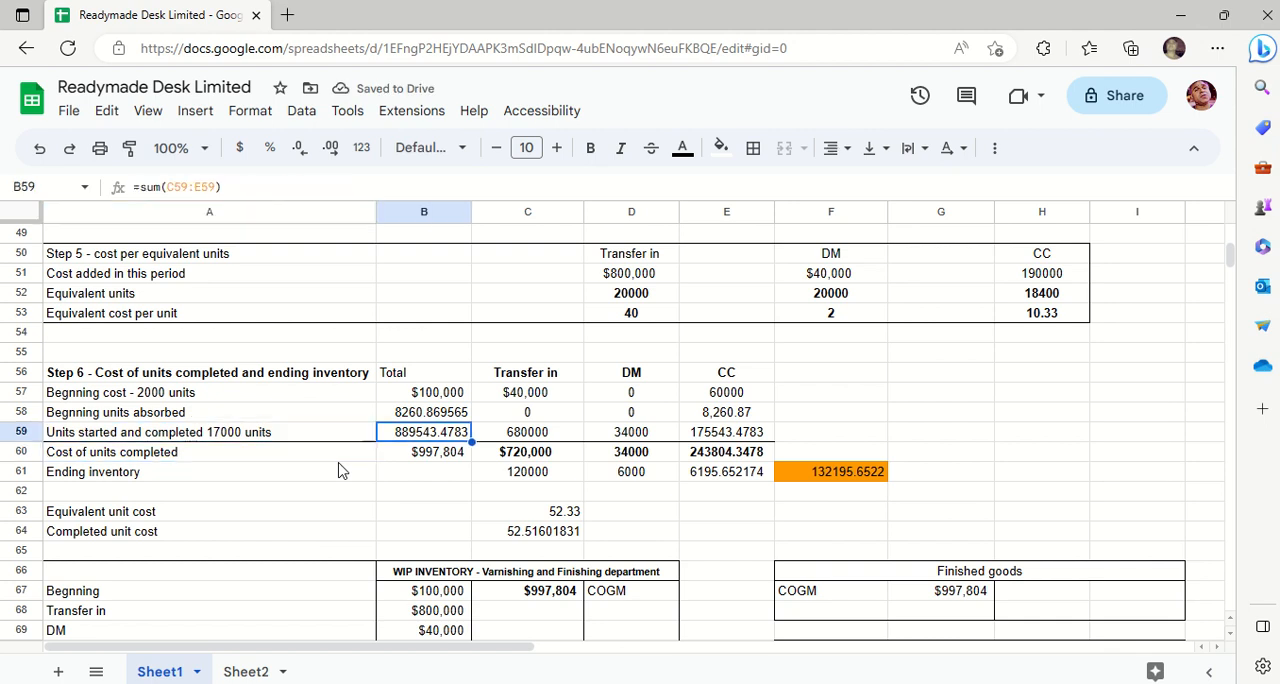
click(535, 440)
double_click(555, 437)
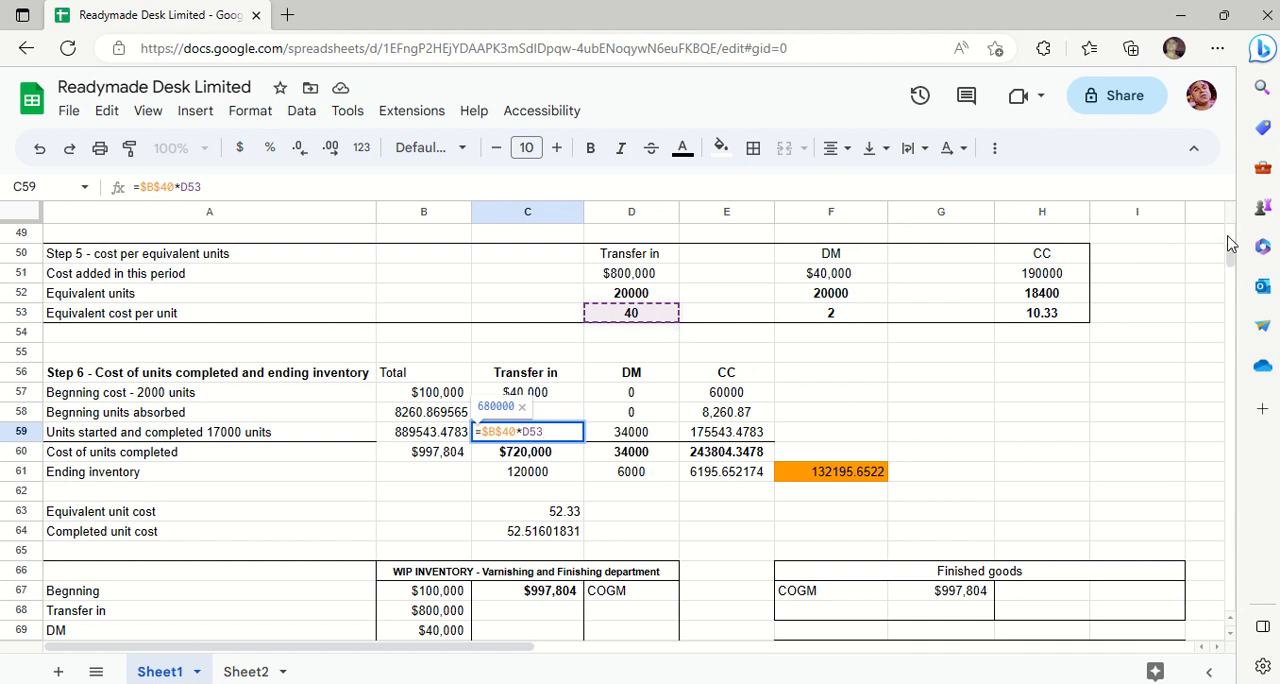
scroll(1231, 242, up, 5)
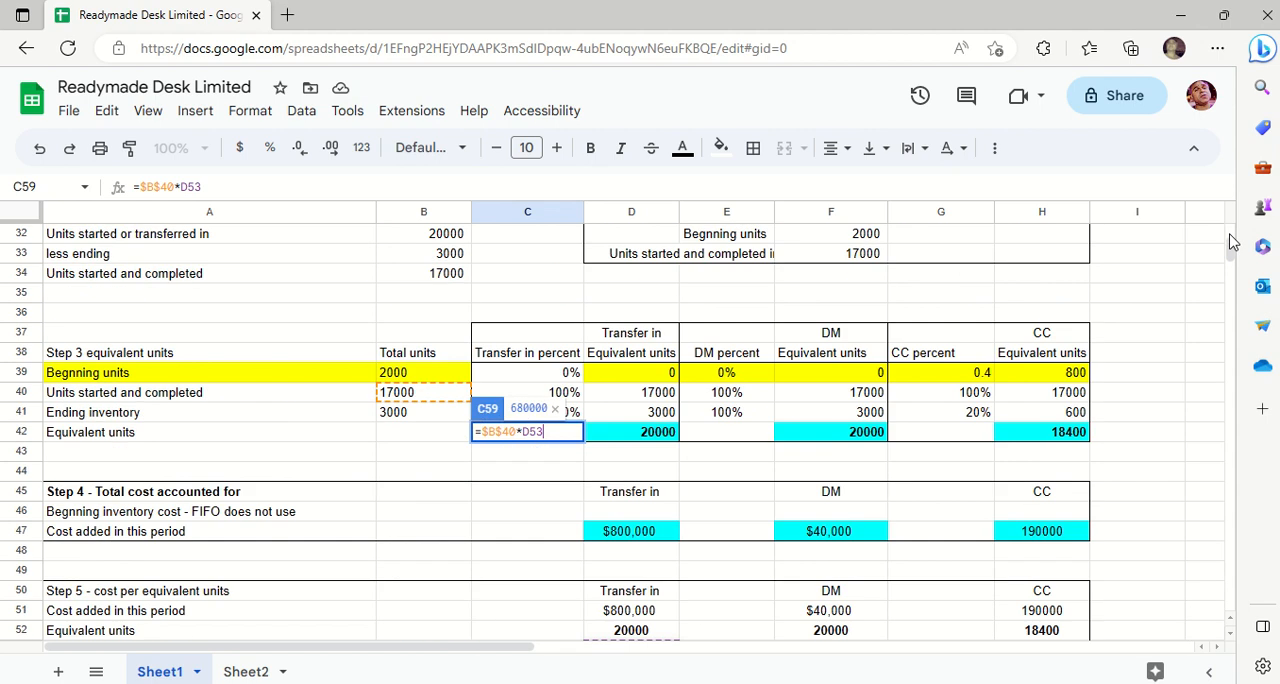
scroll(1235, 278, down, 5)
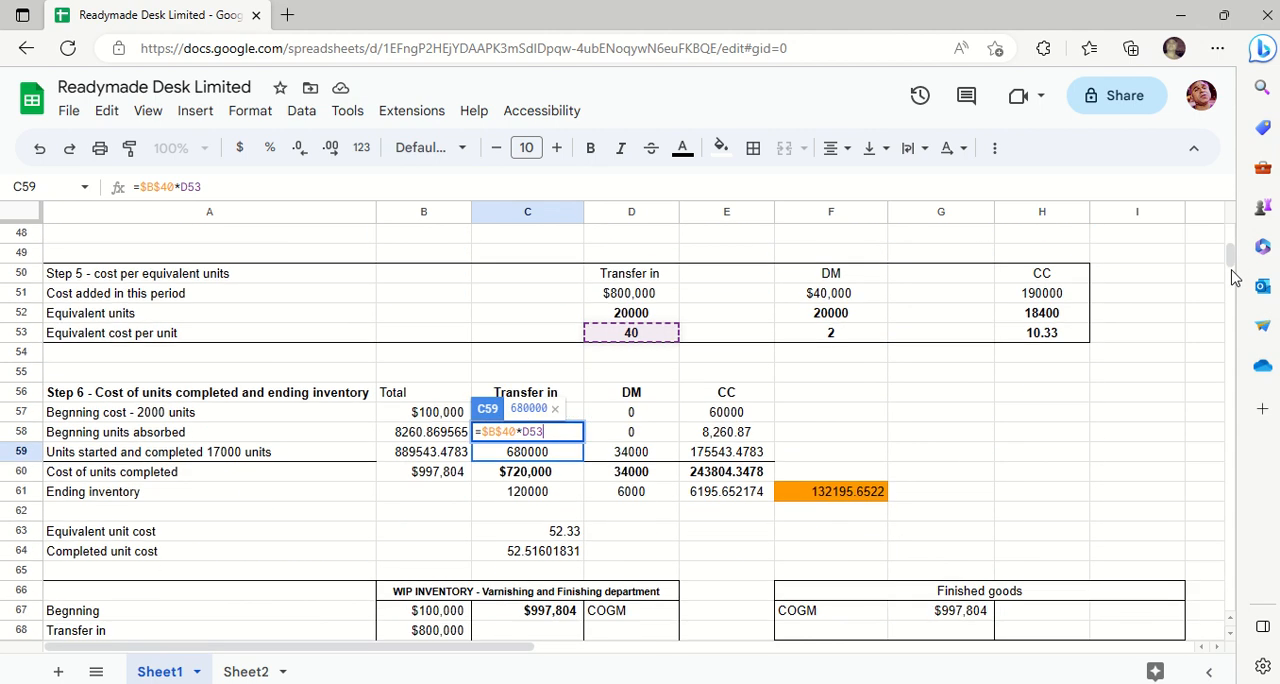
key(Return)
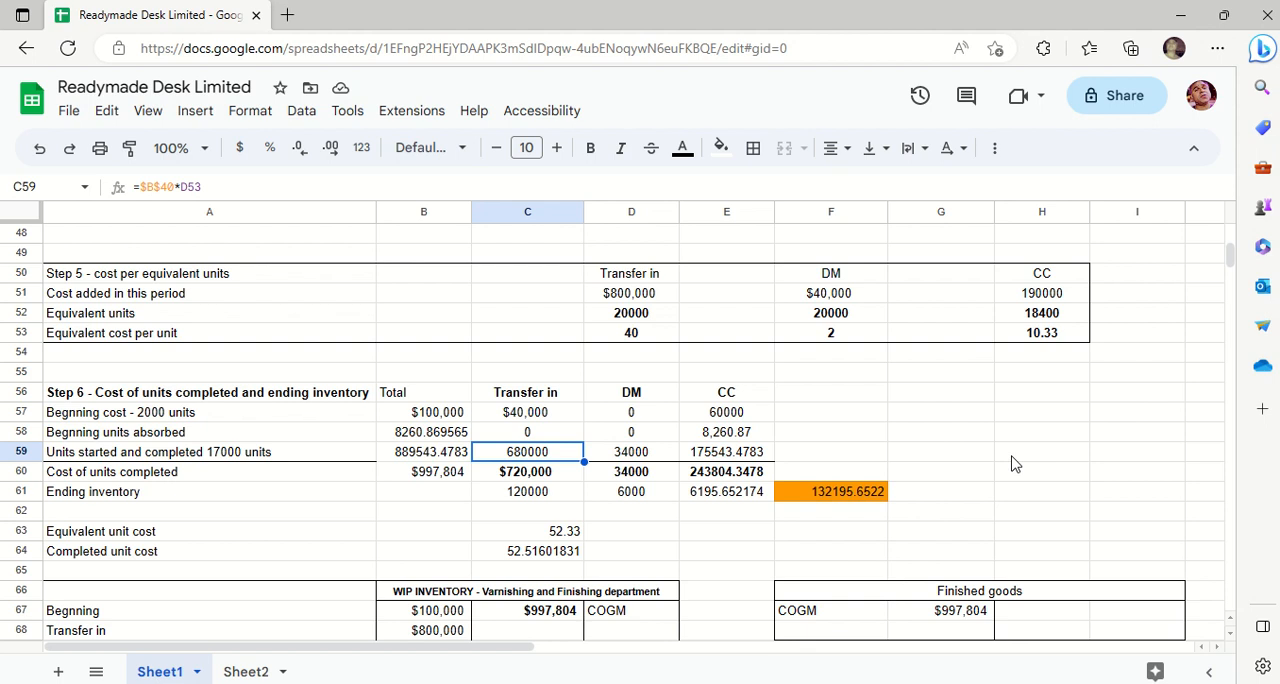
- Check the total units started and completed in B40 of Step 3
key(Up)
key(Up)
key(Up)
key(Up)
key(Up)
key(Up)
key(Up)
key(Up)
key(Up)
key(Up)
key(Up)
key(Up)
key(Up)
key(Up)
key(Up)
key(Up)
key(Up)
key(Up)
key(Up)
key(Up)
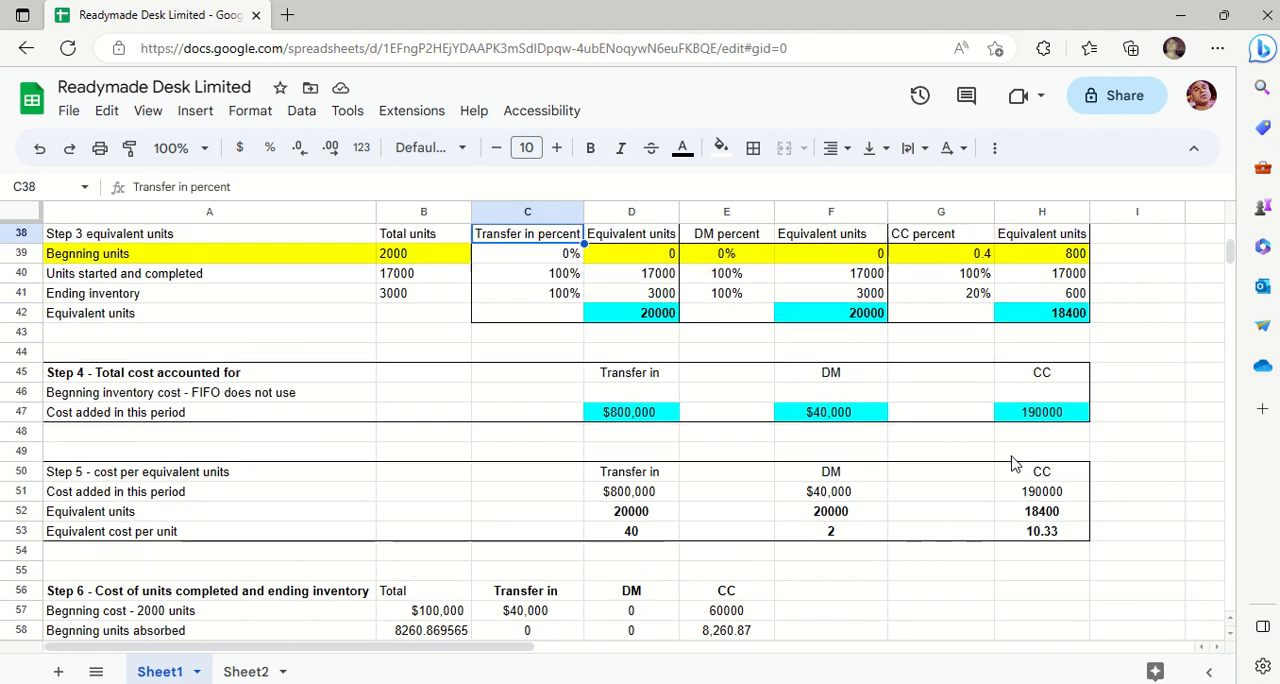
key(Up)
key(Down)
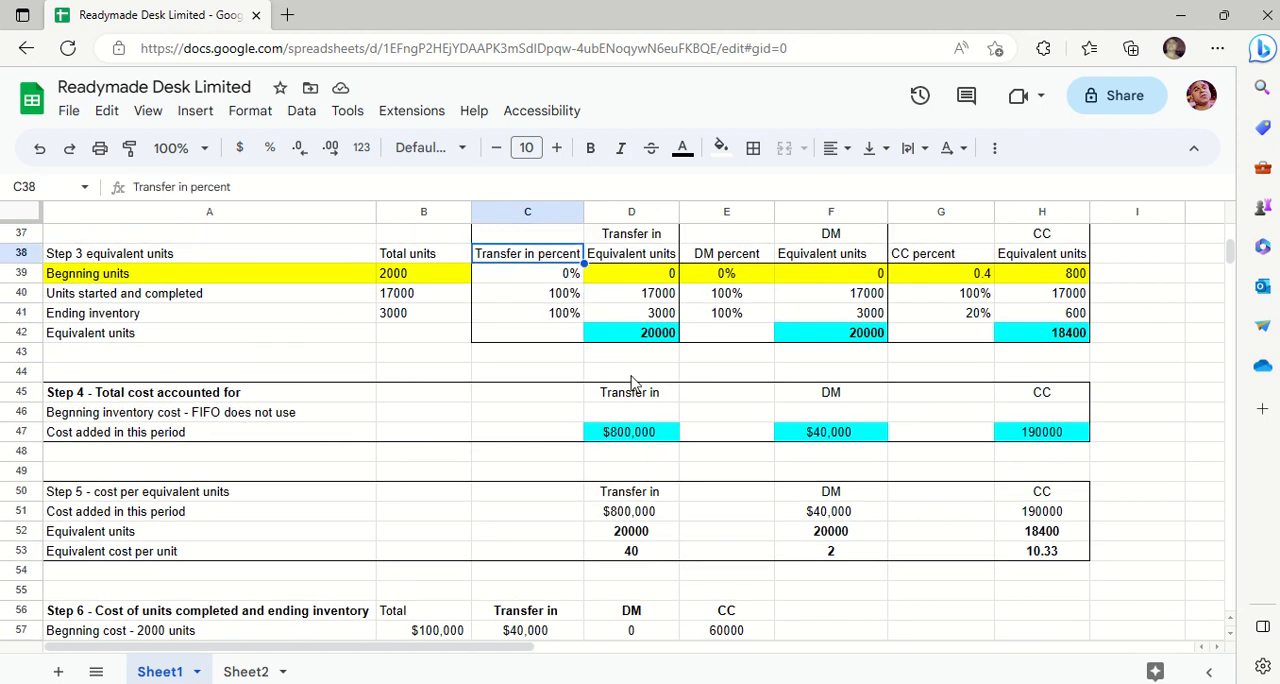
click(423, 300)
- Calculate a trial transfer in cost for the units started and completed in G58 with the formula =17000*D53
key(Down)
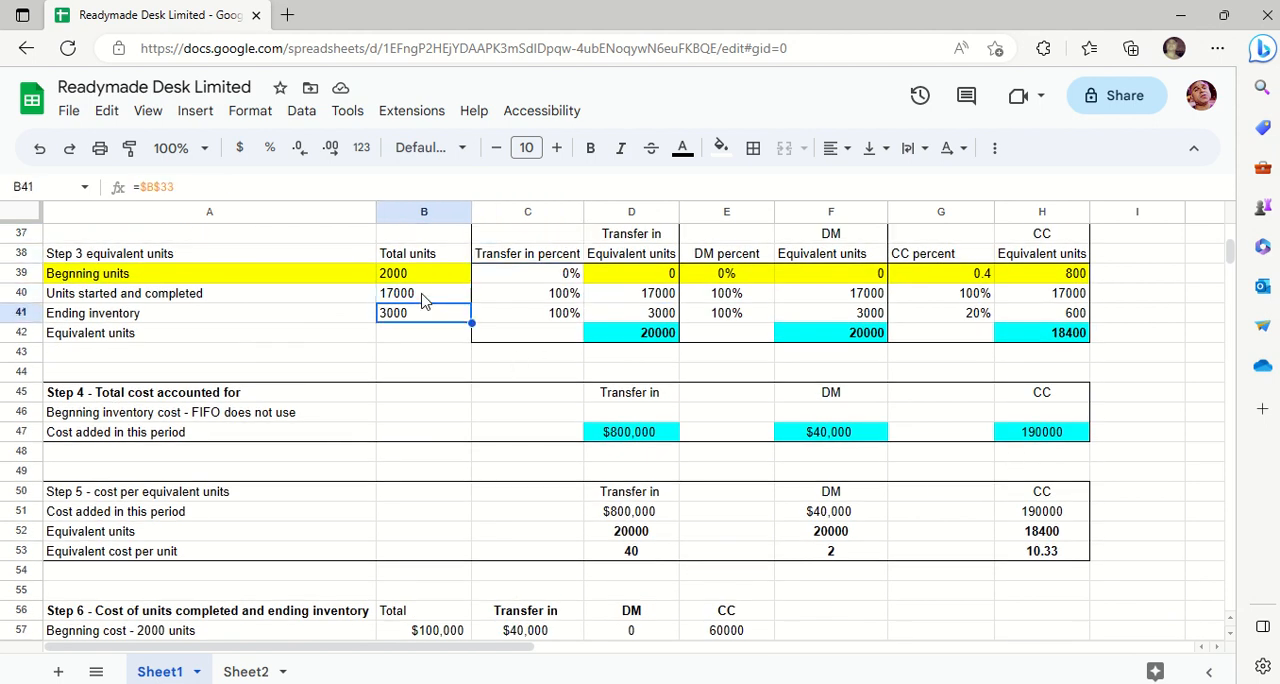
key(Down)
key(Down)
key(Down)
key(Down)
key(Down)
key(Down)
key(Down)
key(Down)
key(Down)
key(Down)
key(Down)
key(Down)
key(Down)
key(Down)
key(Down)
key(Down)
key(Down)
key(Down)
key(Down)
key(Down)
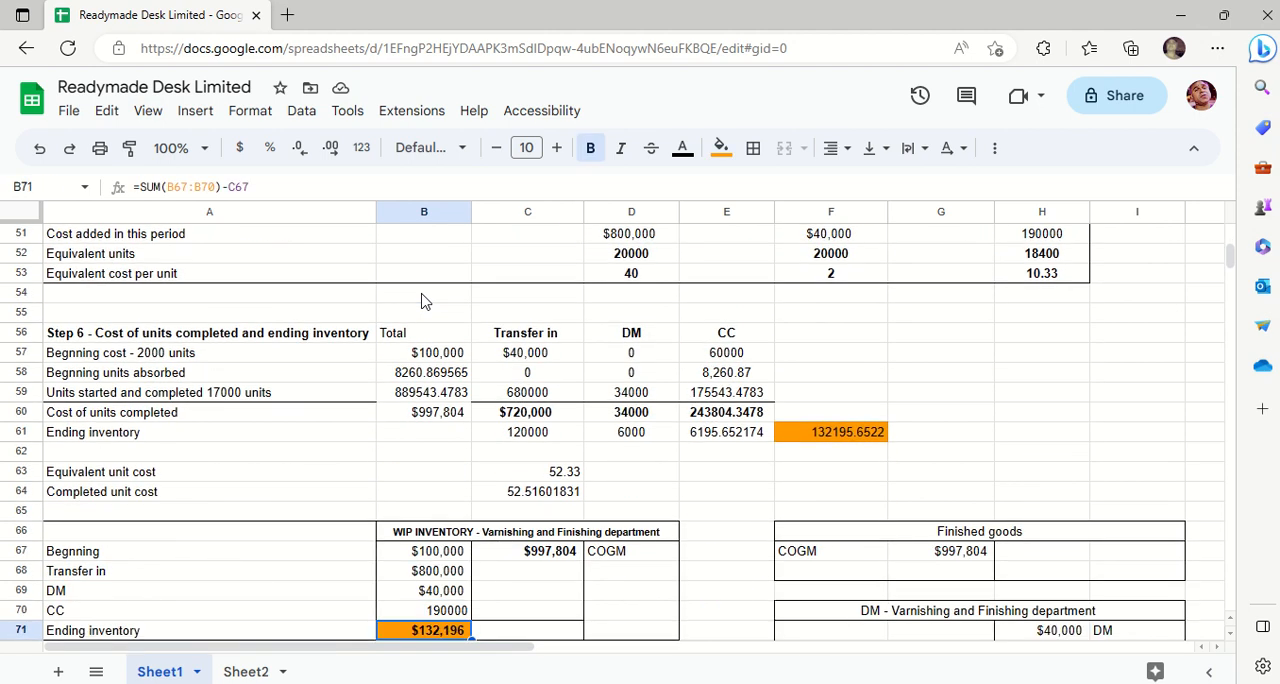
key(Down)
key(Down)
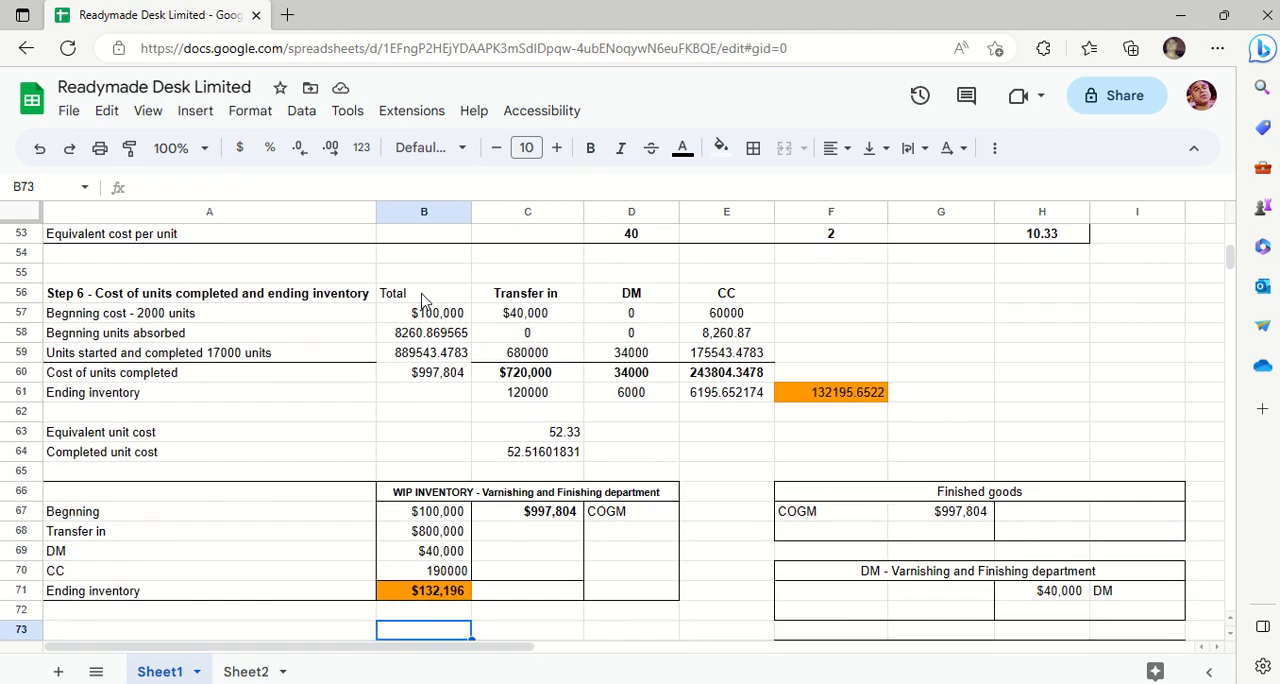
click(924, 342)
text(=1)
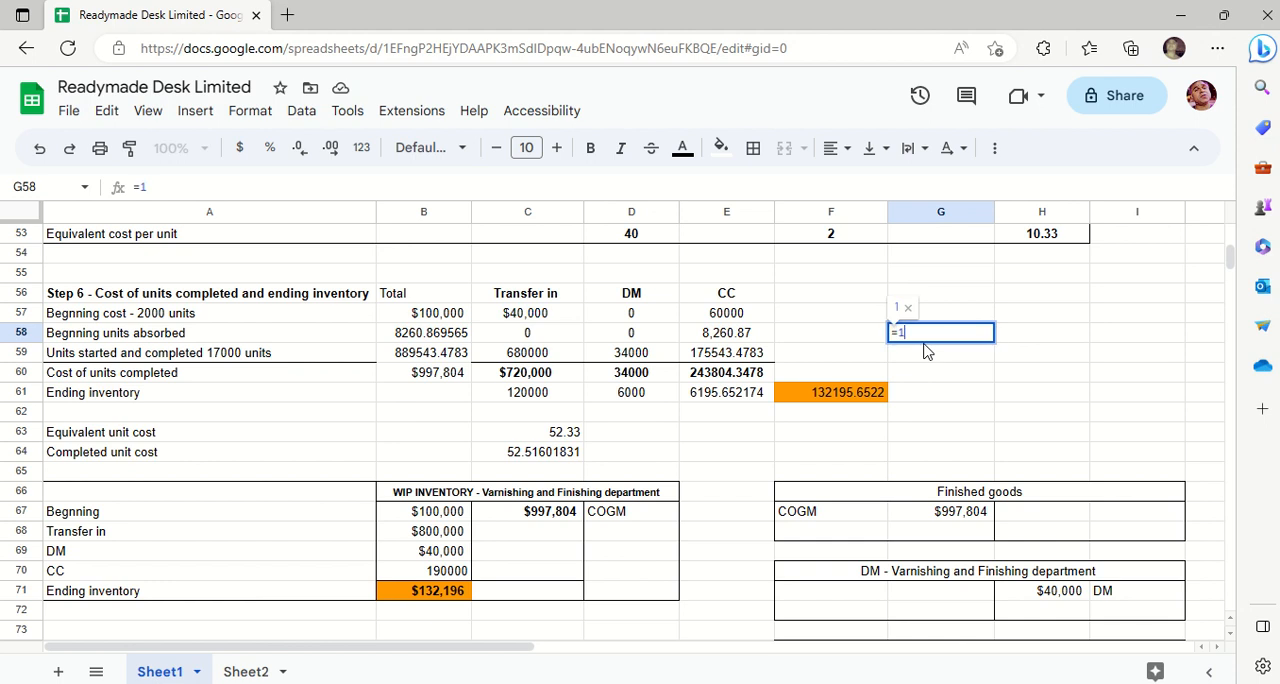
text(7000*)
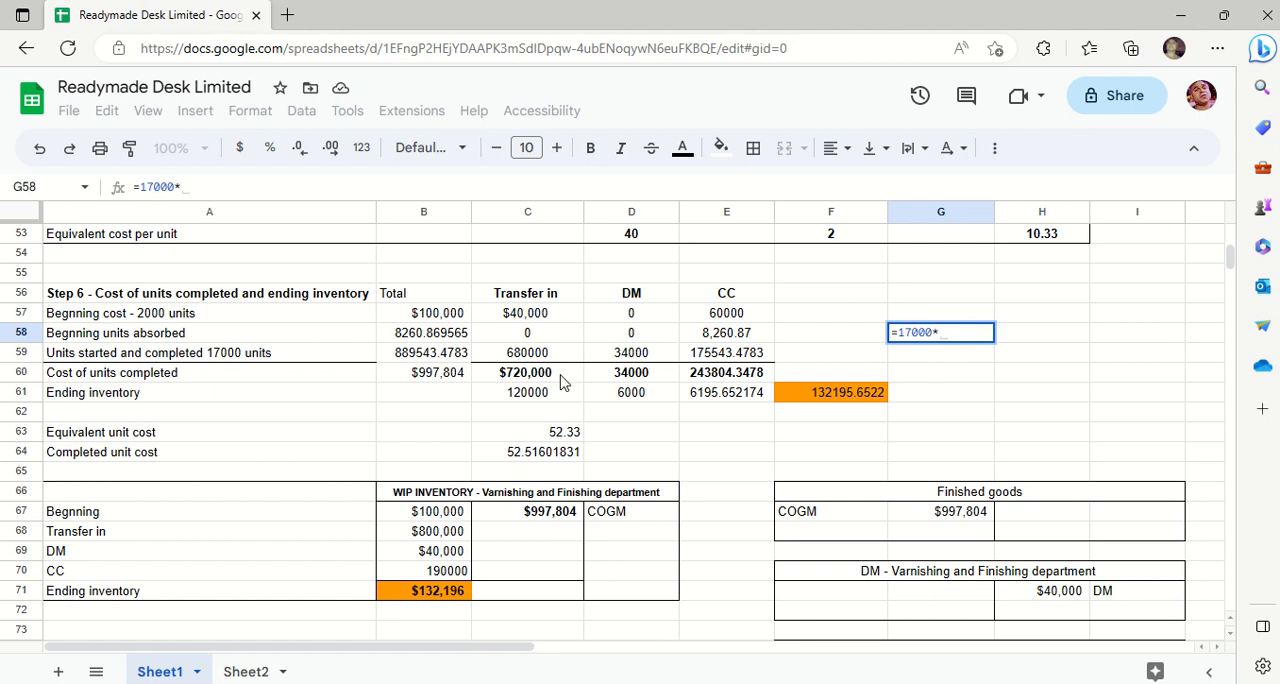
click(628, 236)
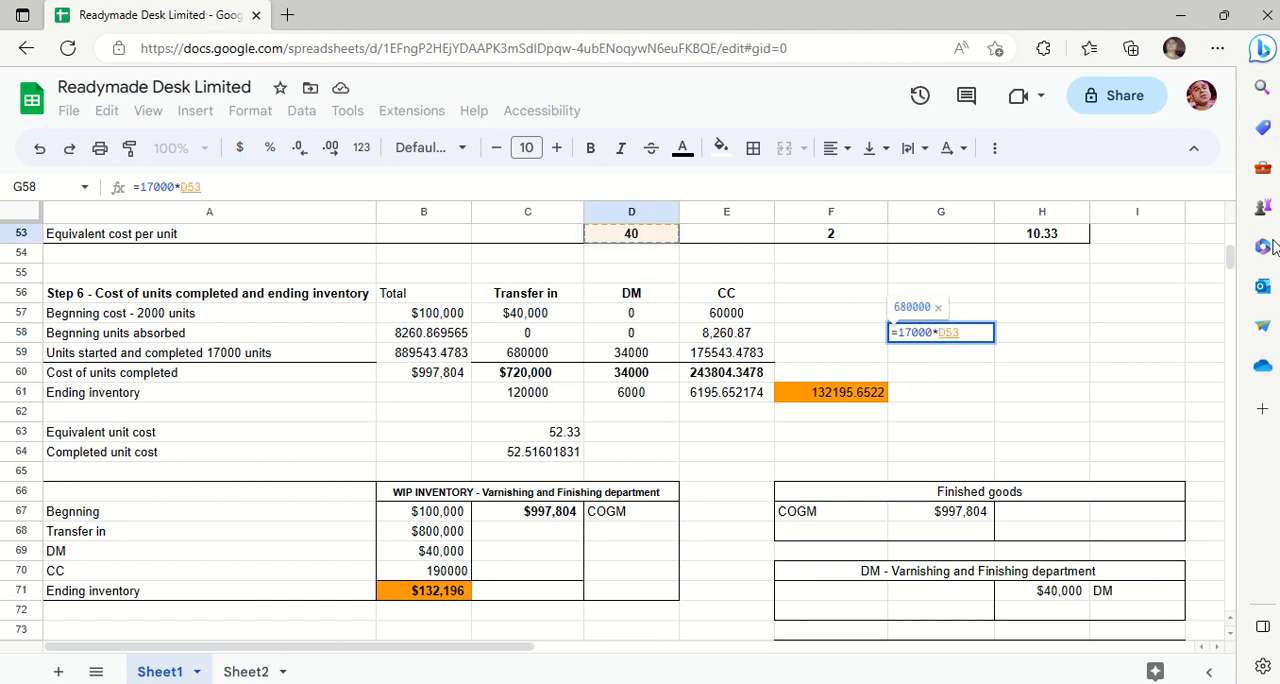
key(Return)
key(Up)
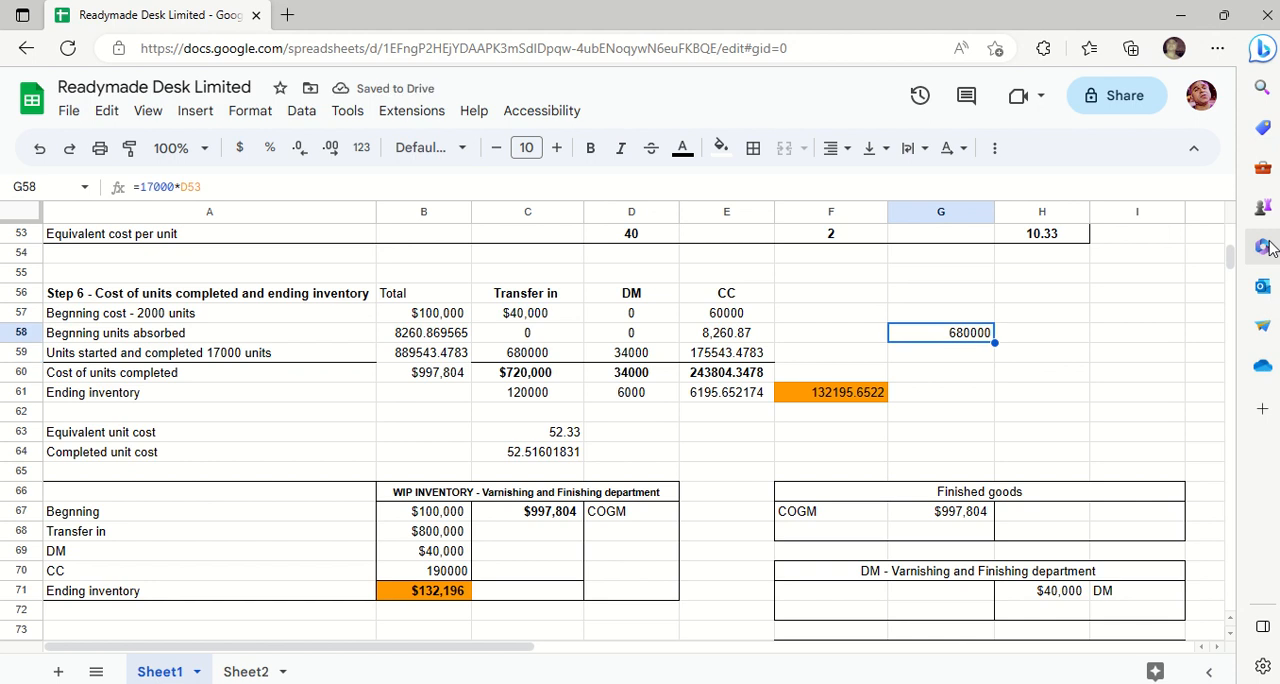
key(Delete)
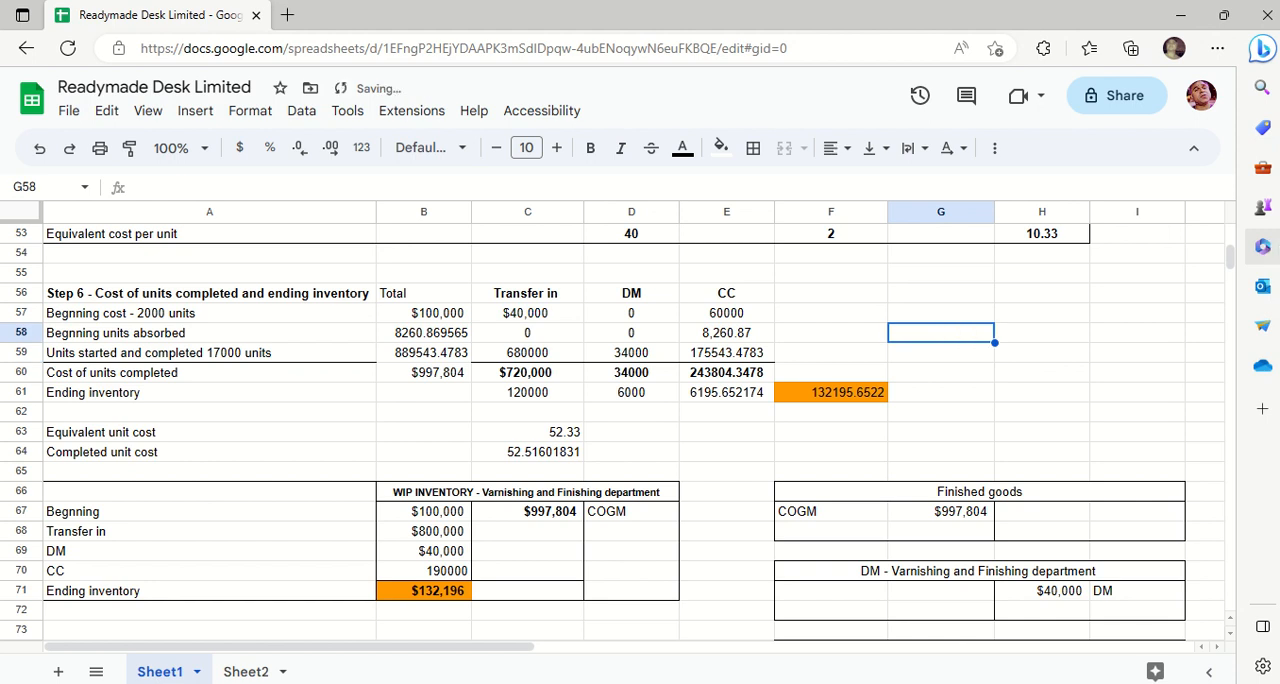
key(ctrl+z)
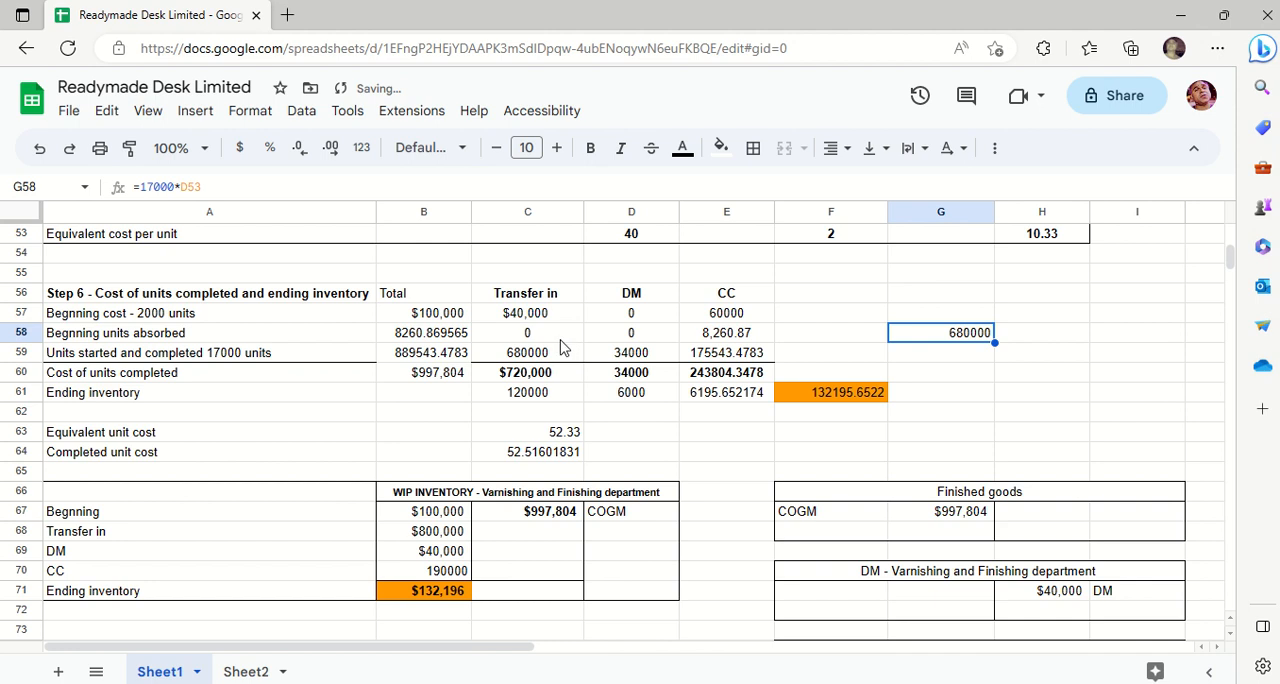
- Highlight the transfer in cost in C59 and the trial calculation in G58 with a red fill, changed to cyan
ctrl+click(522, 352)
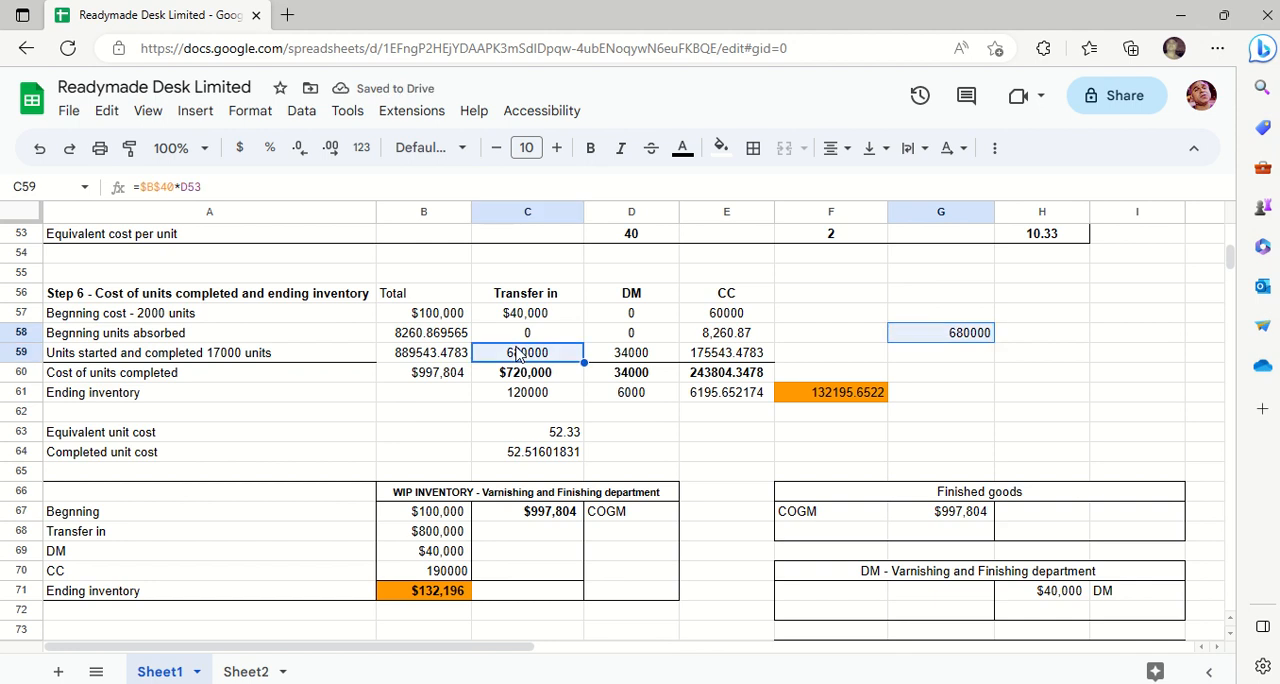
click(720, 153)
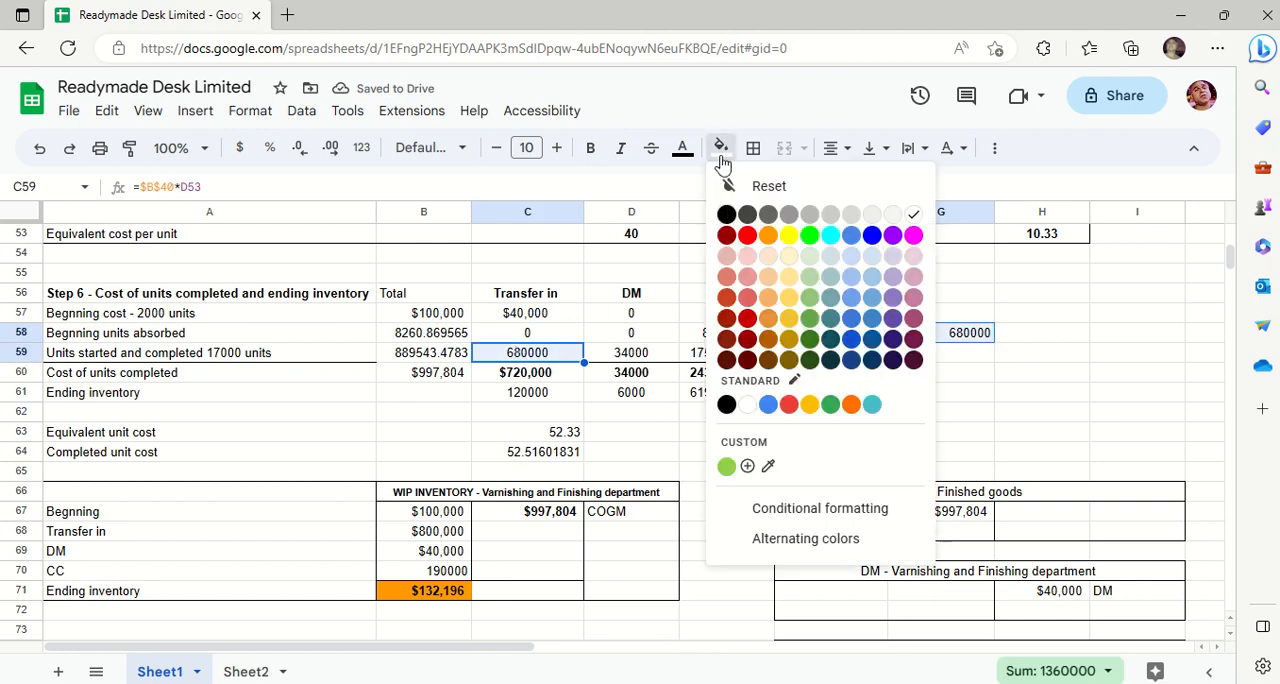
click(754, 241)
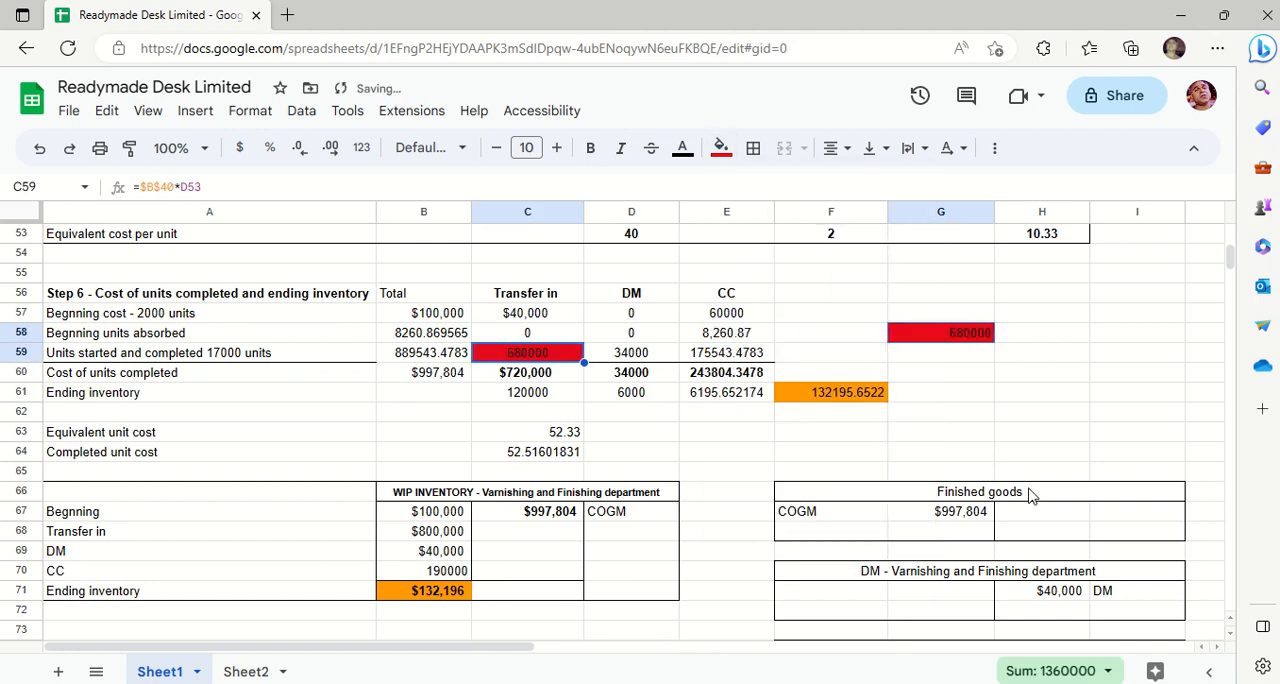
click(721, 151)
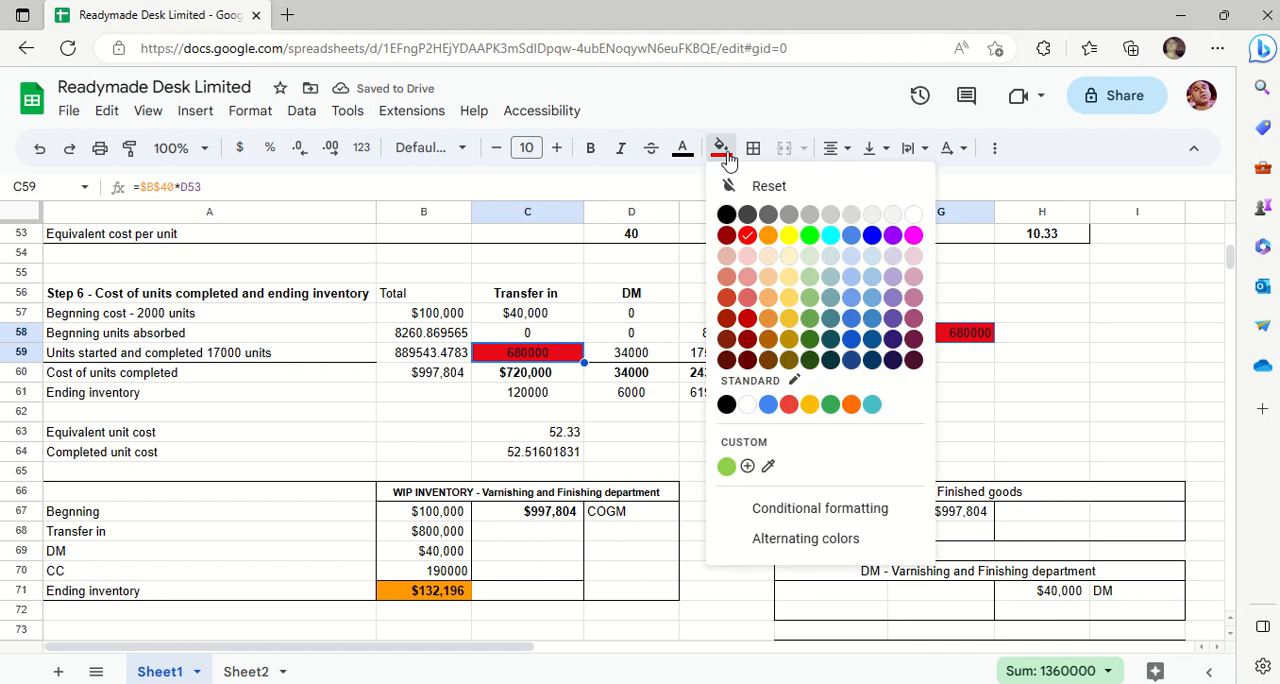
click(830, 238)
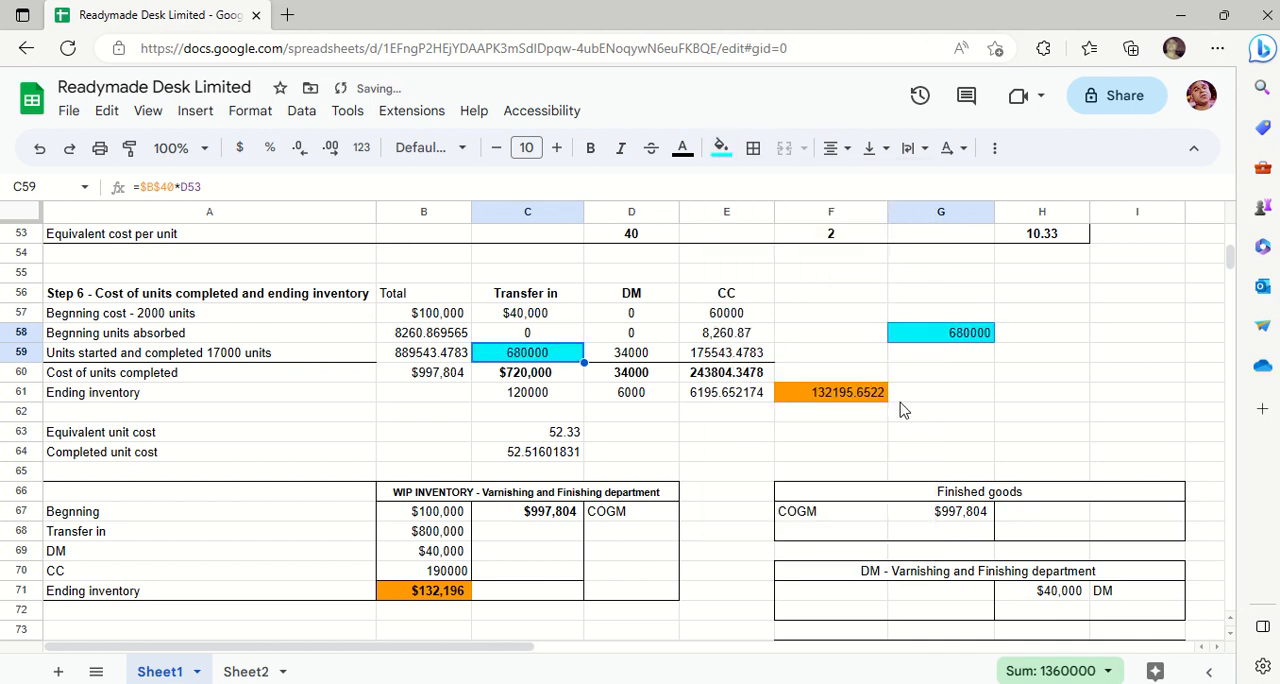
- Undo the fill colours on C59 and G58 and the trial transfer in calculation in G58
key(ctrl+z)
key(ctrl+z)
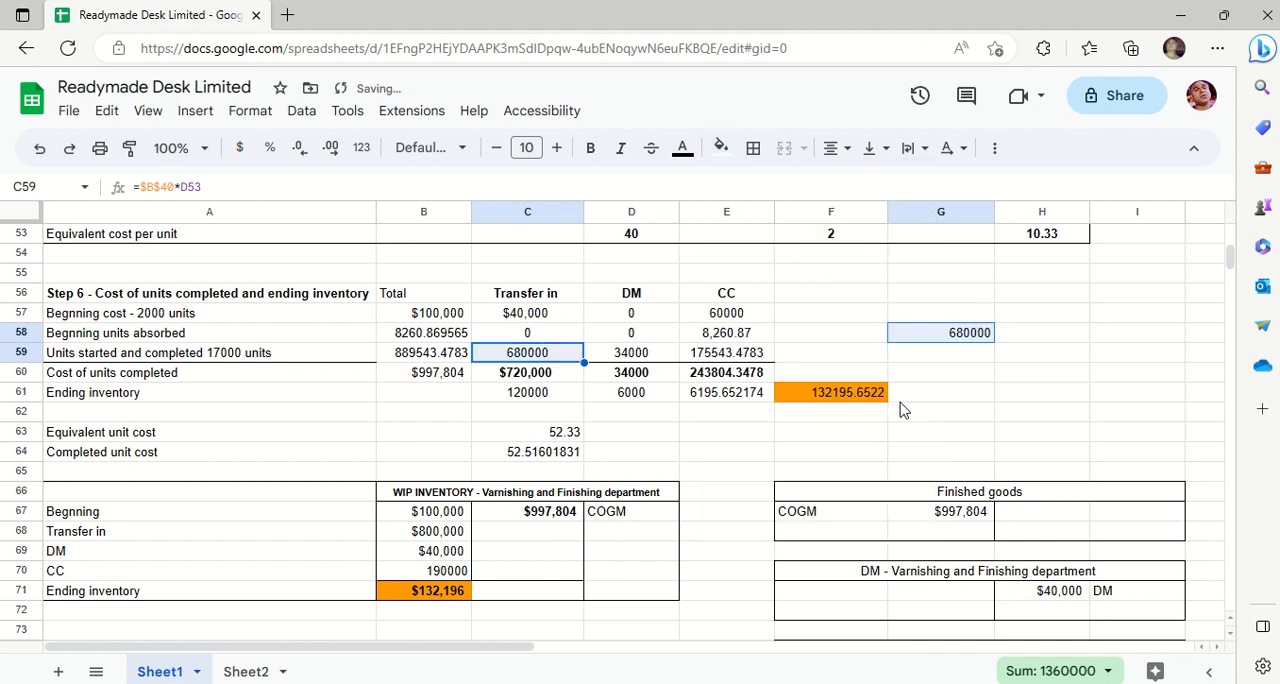
key(ctrl+z)
- Calculate a trial DM cost for the units started and completed in G58 with the formula =17000*F53
click(644, 356)
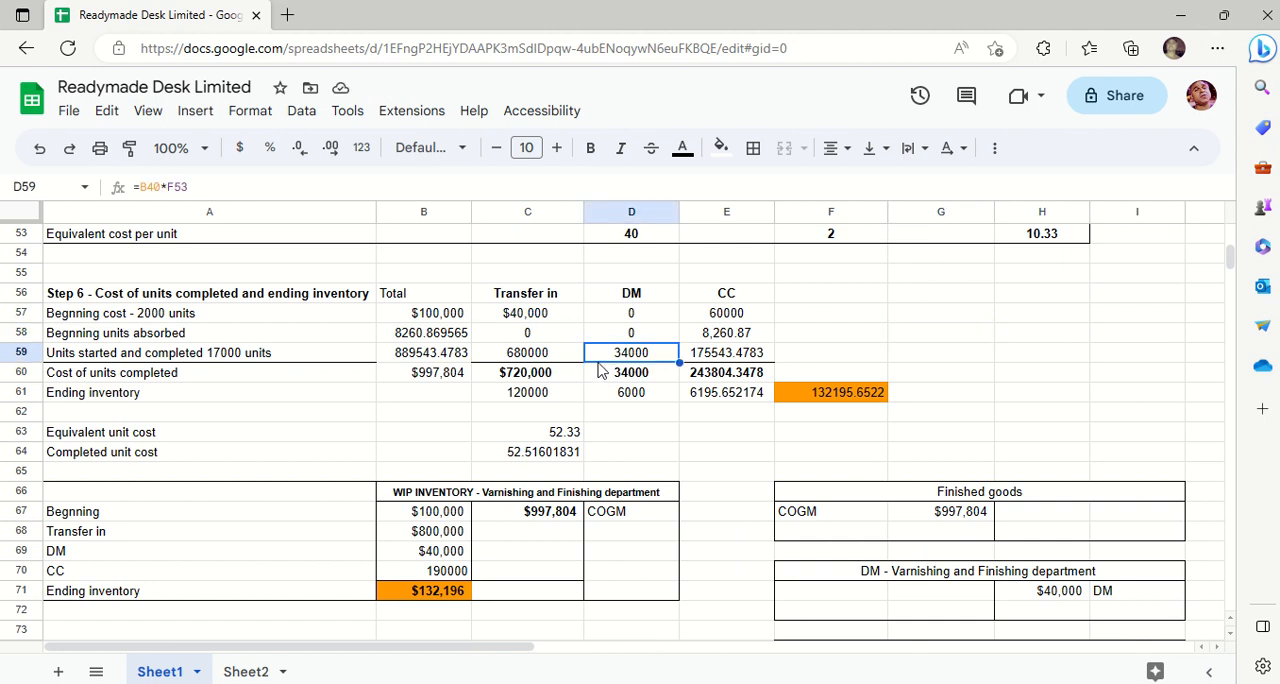
click(929, 343)
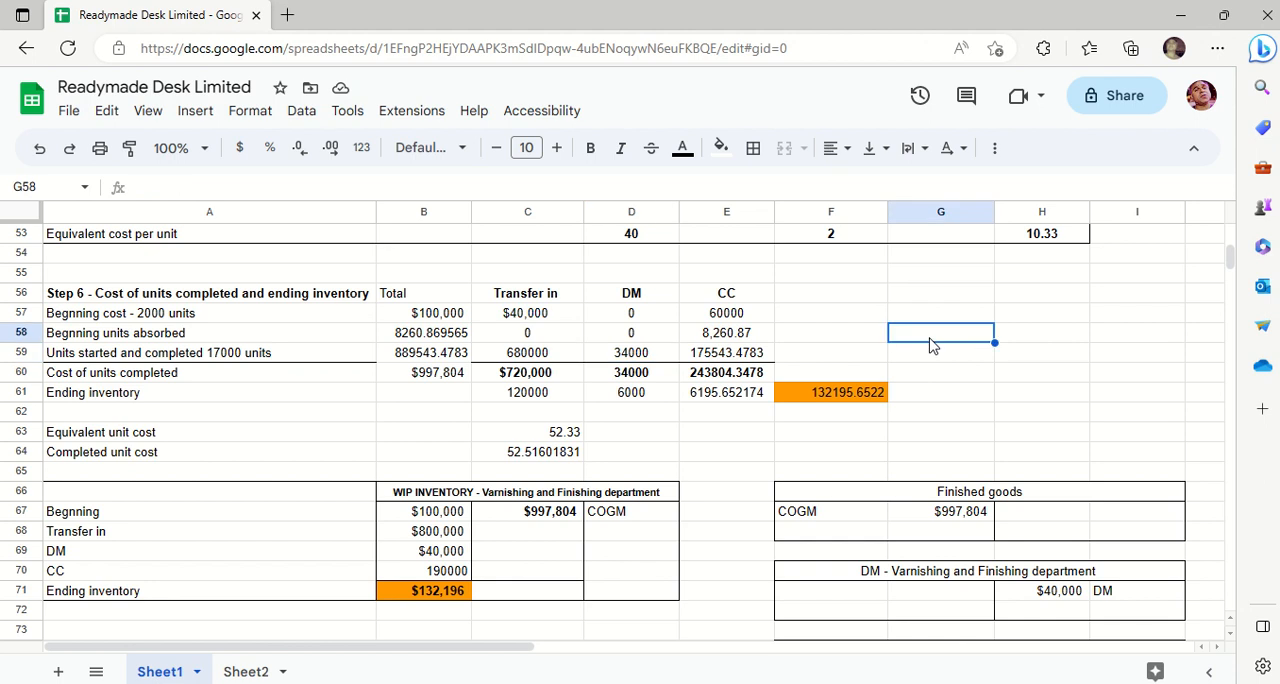
text(=1700)
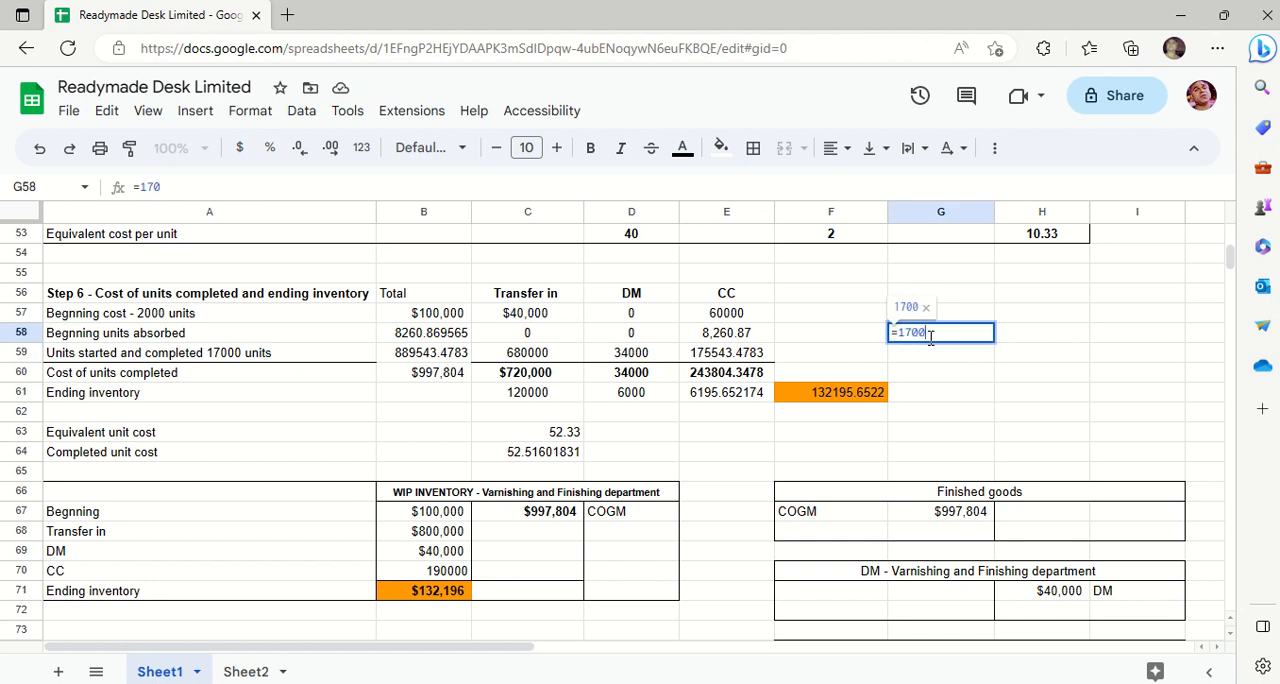
text(0*)
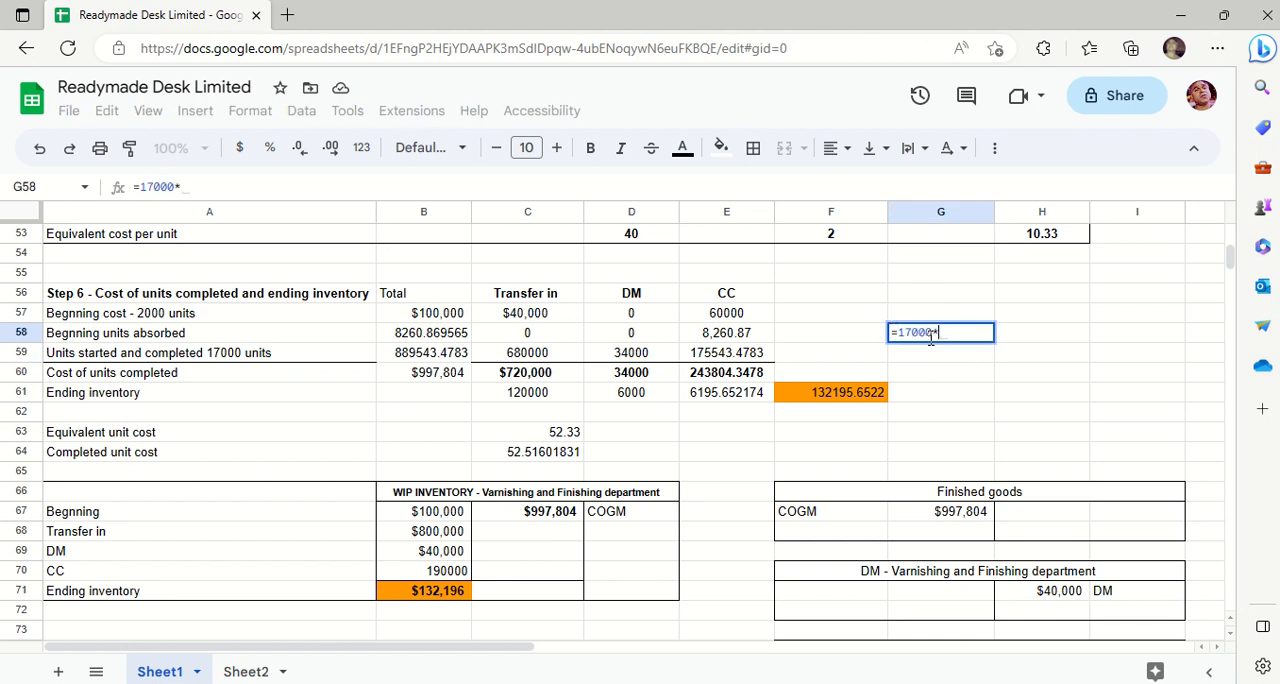
click(841, 234)
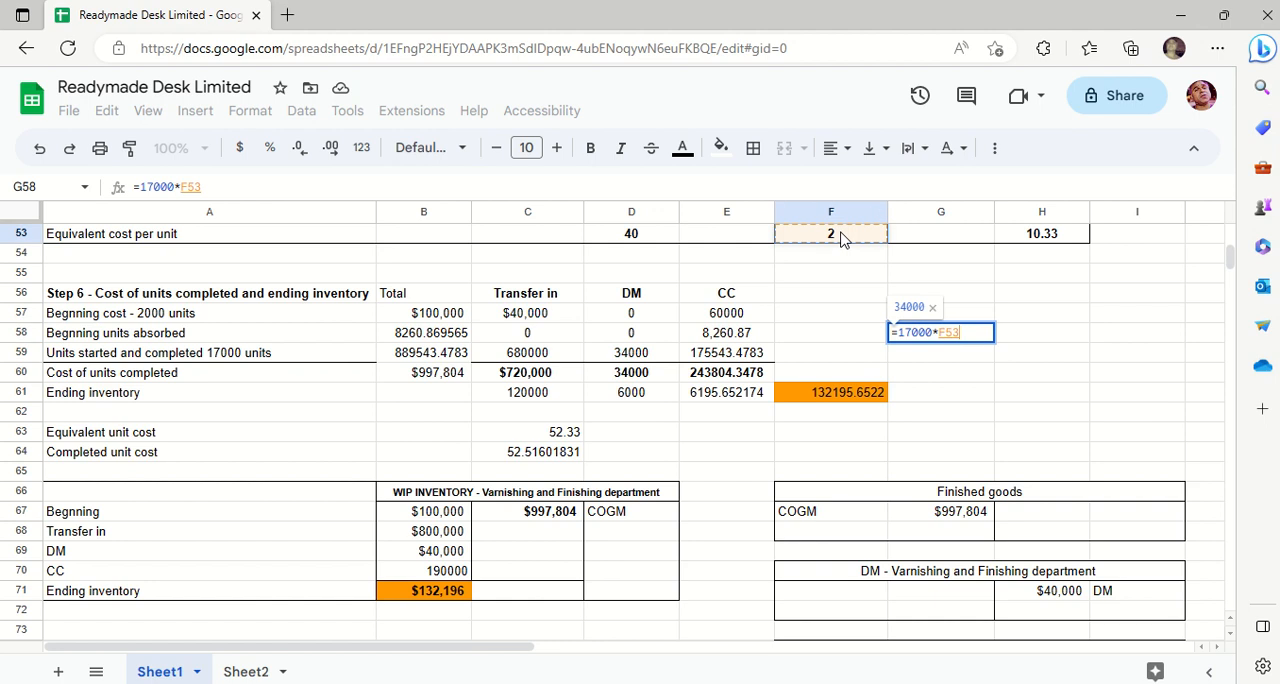
key(Return)
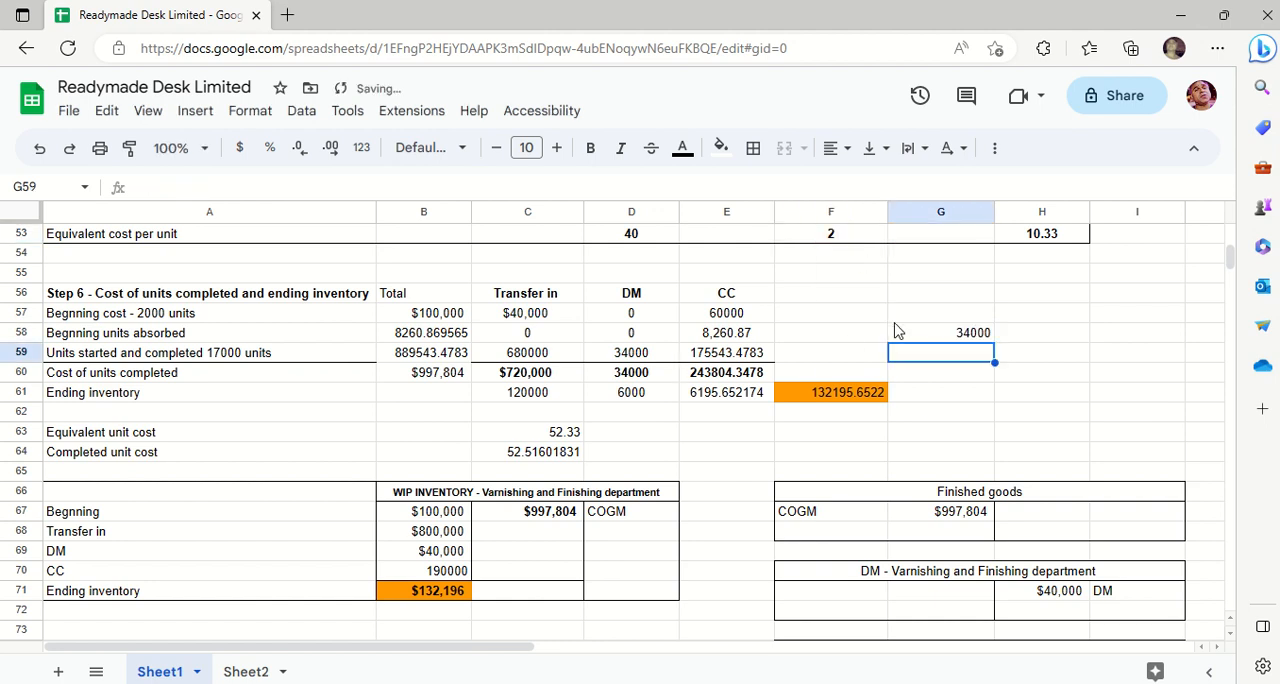
- Highlight the DM cost in D59 and the trial result in G58 in yellow, and undo both the fill and the trial calculation
click(631, 356)
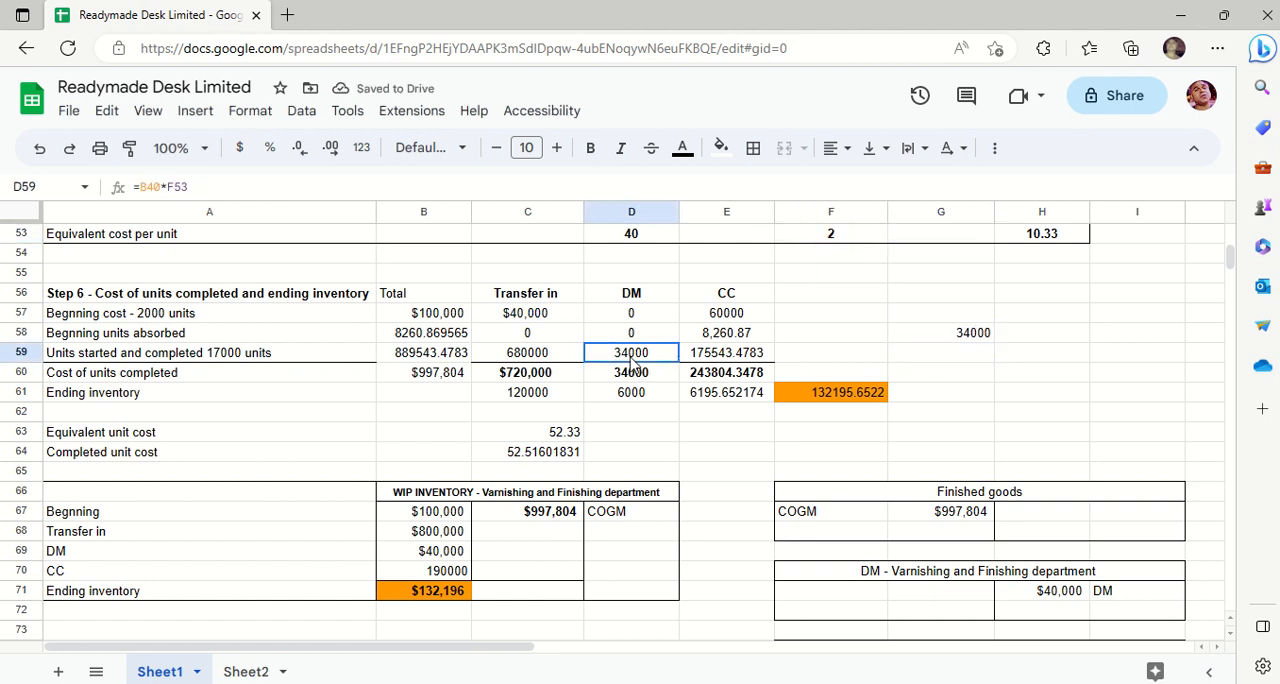
click(975, 339)
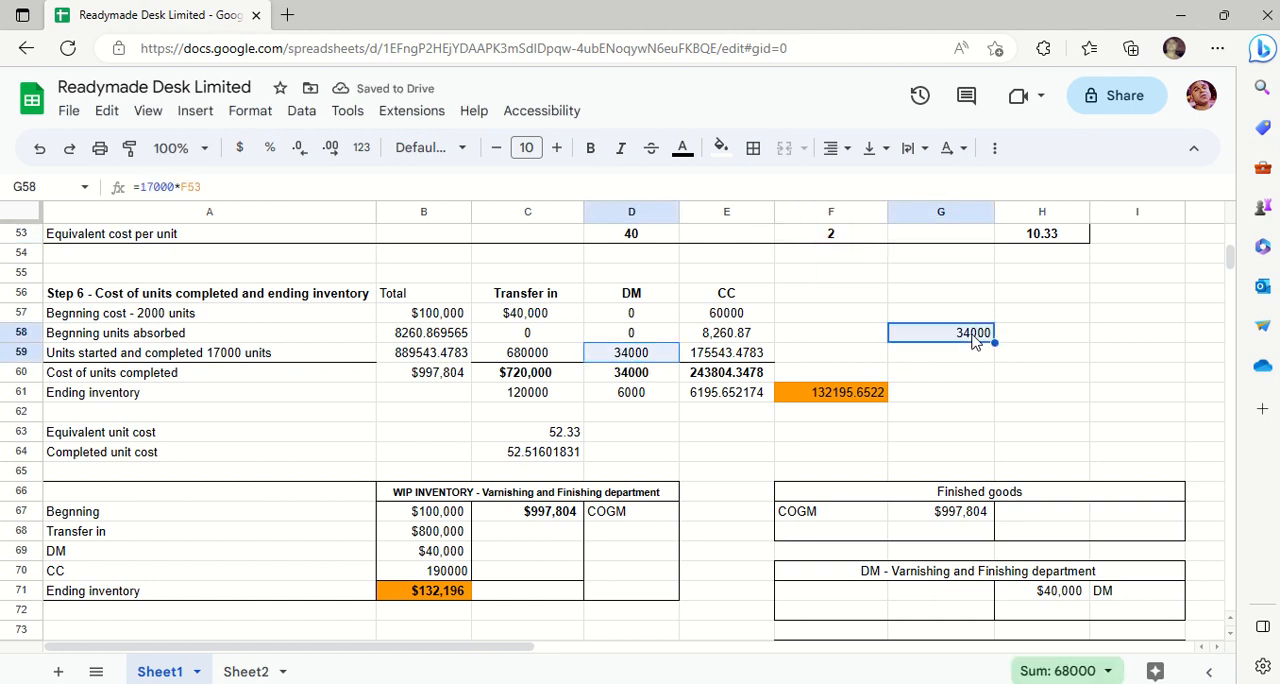
click(720, 148)
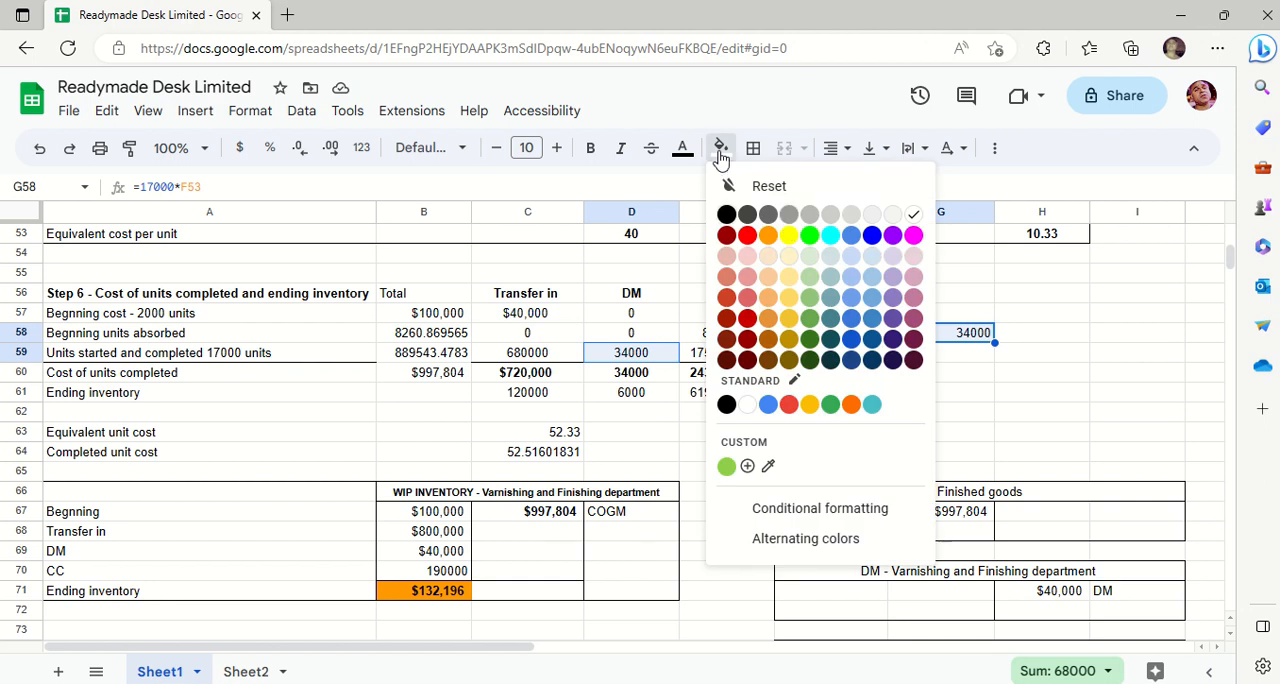
click(788, 238)
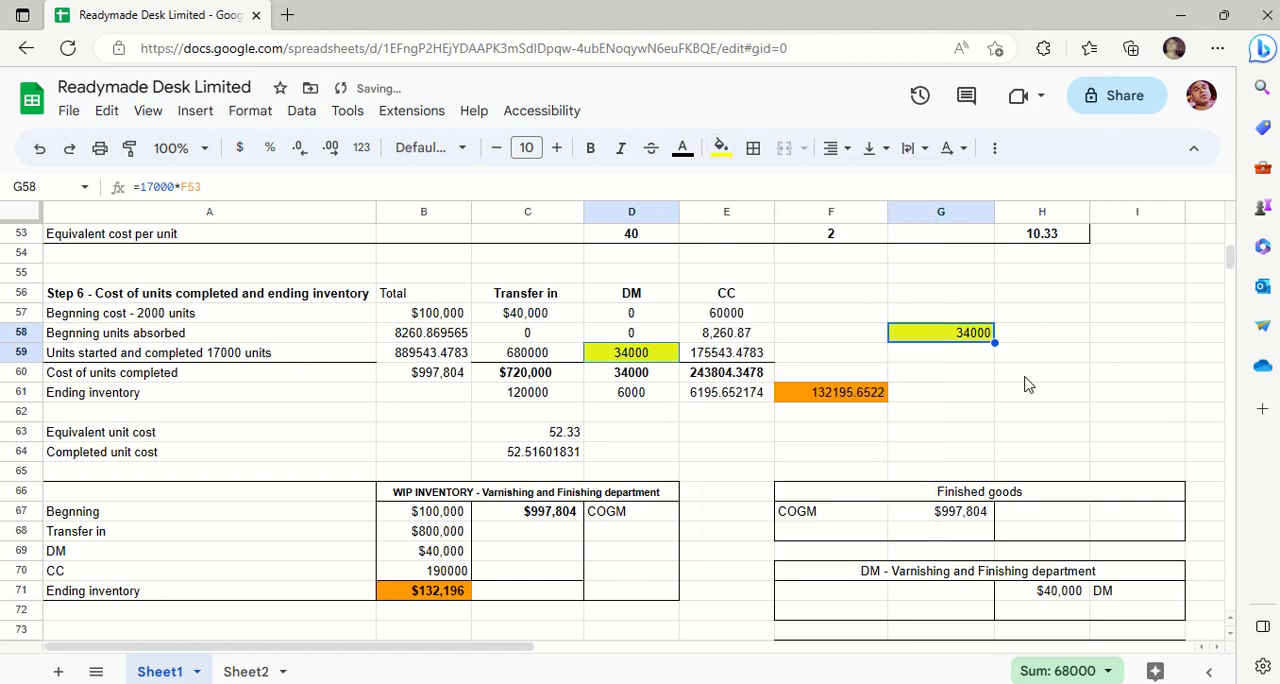
key(ctrl+z)
key(ctrl+z)
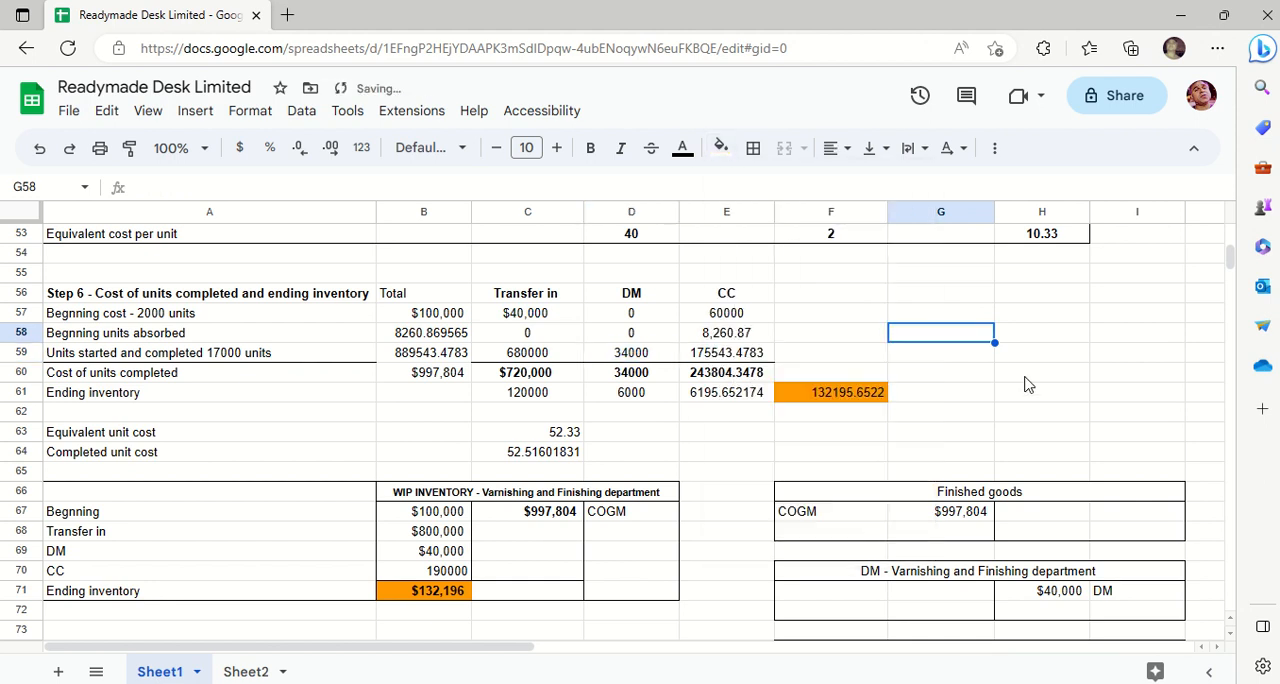
- Calculate a trial CC cost for the units started and completed in G59 with the formula =17000*H53
click(824, 358)
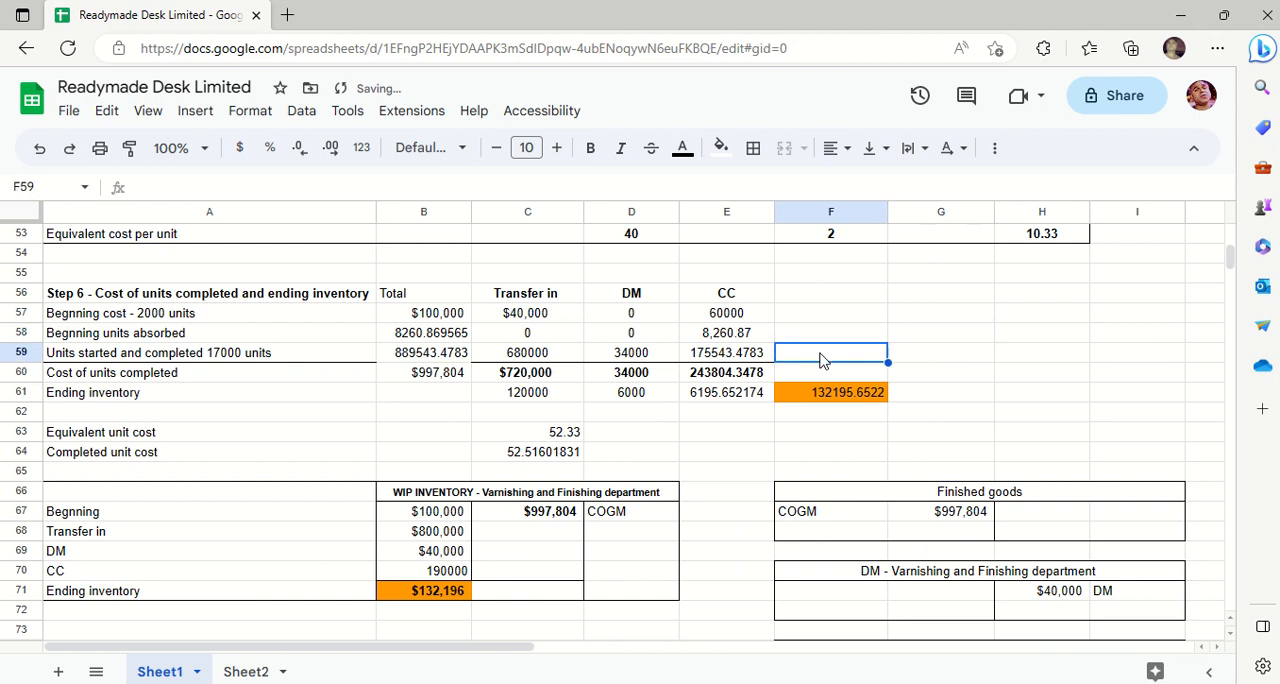
click(945, 363)
text(=1)
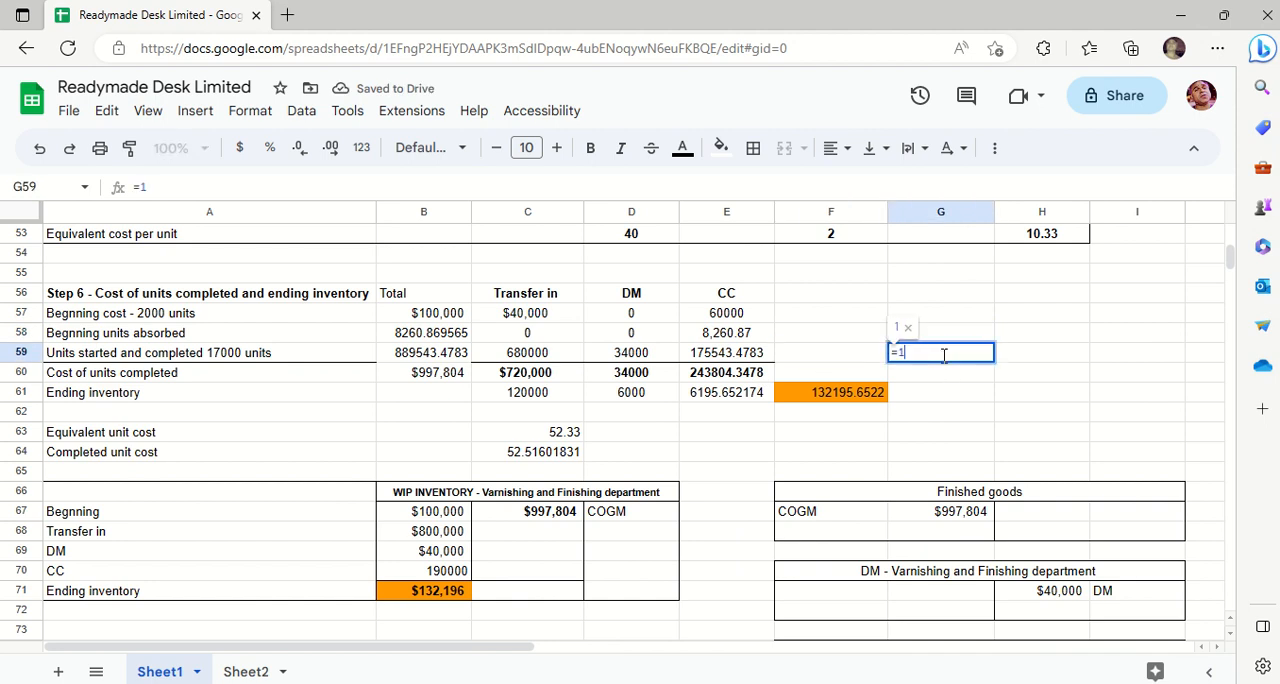
text(7000*)
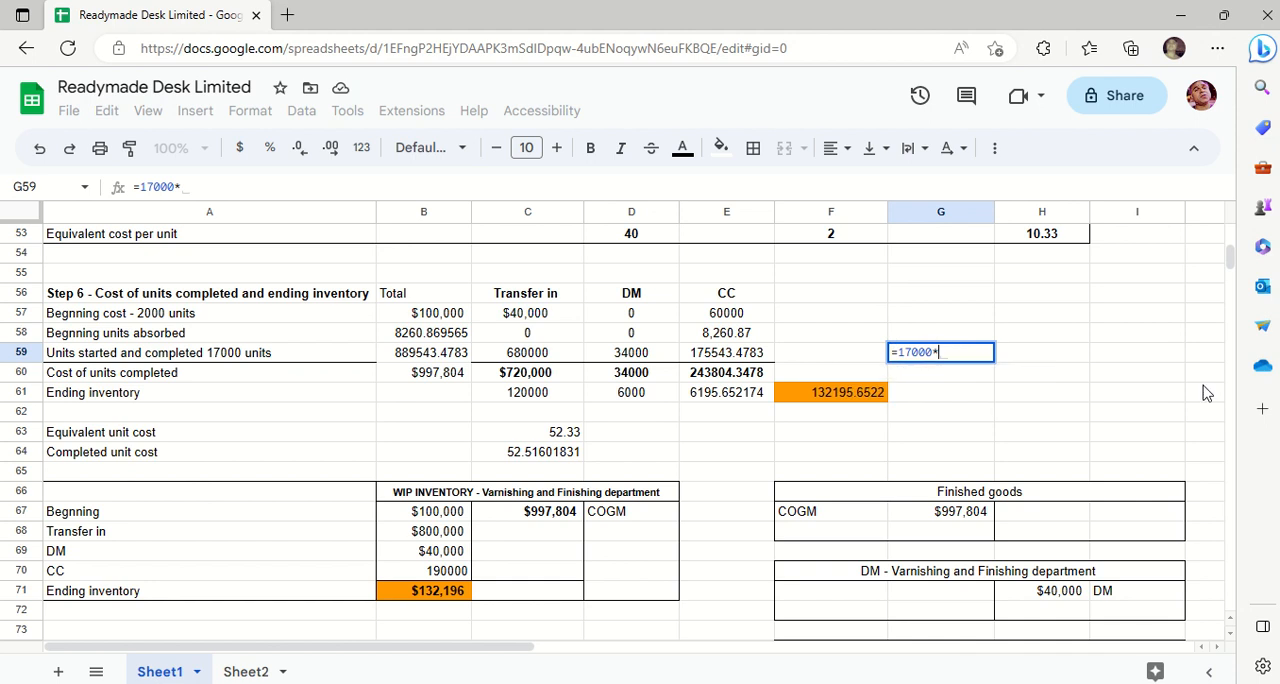
click(1035, 235)
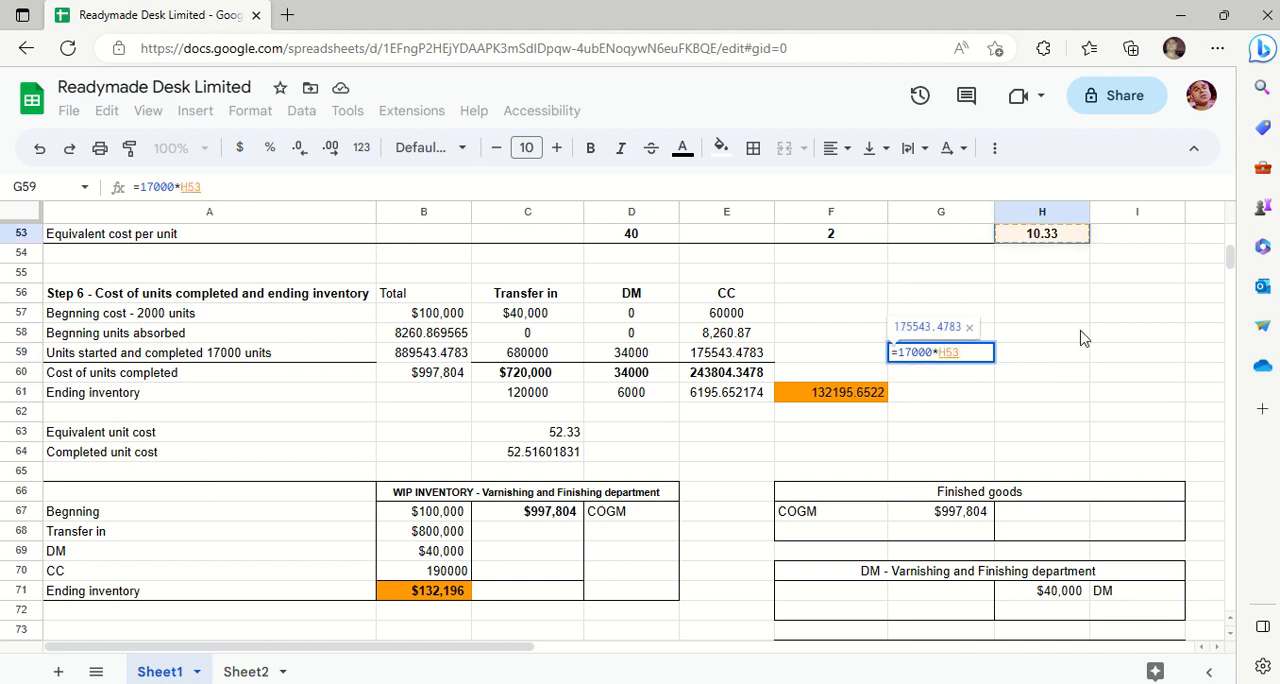
key(Return)
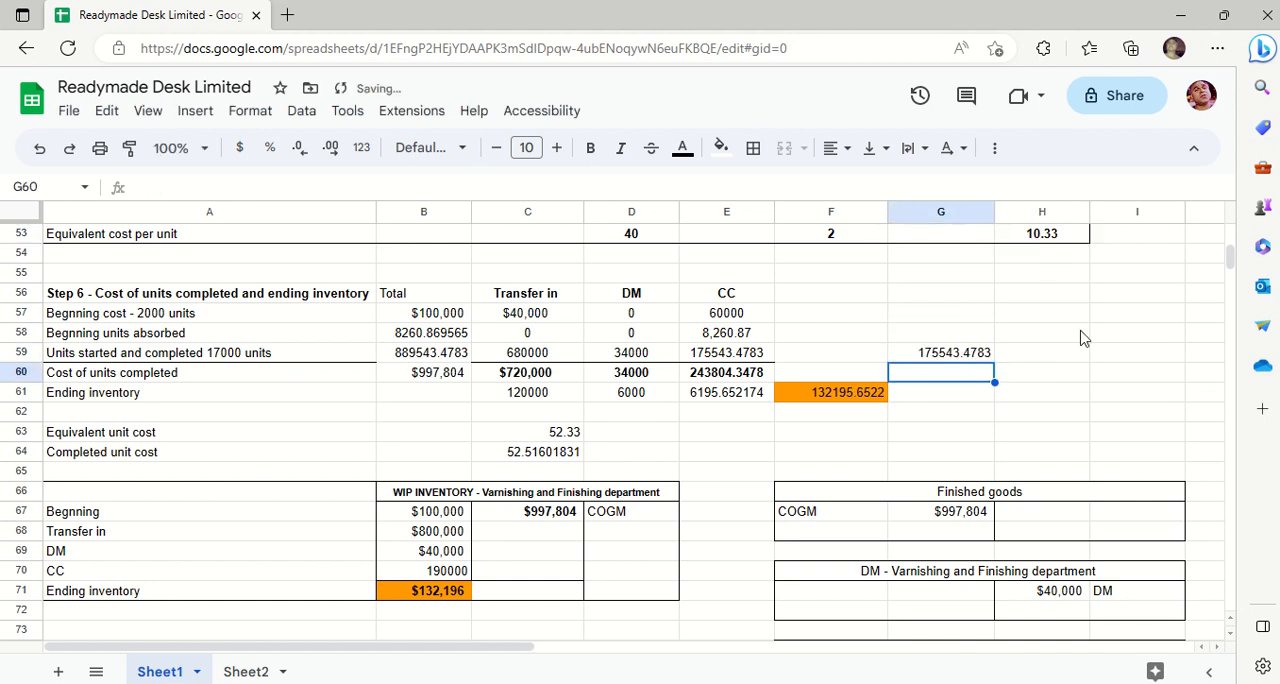
- Apply the Financial number format to the CC cost of the units started and completed in E59
click(748, 360)
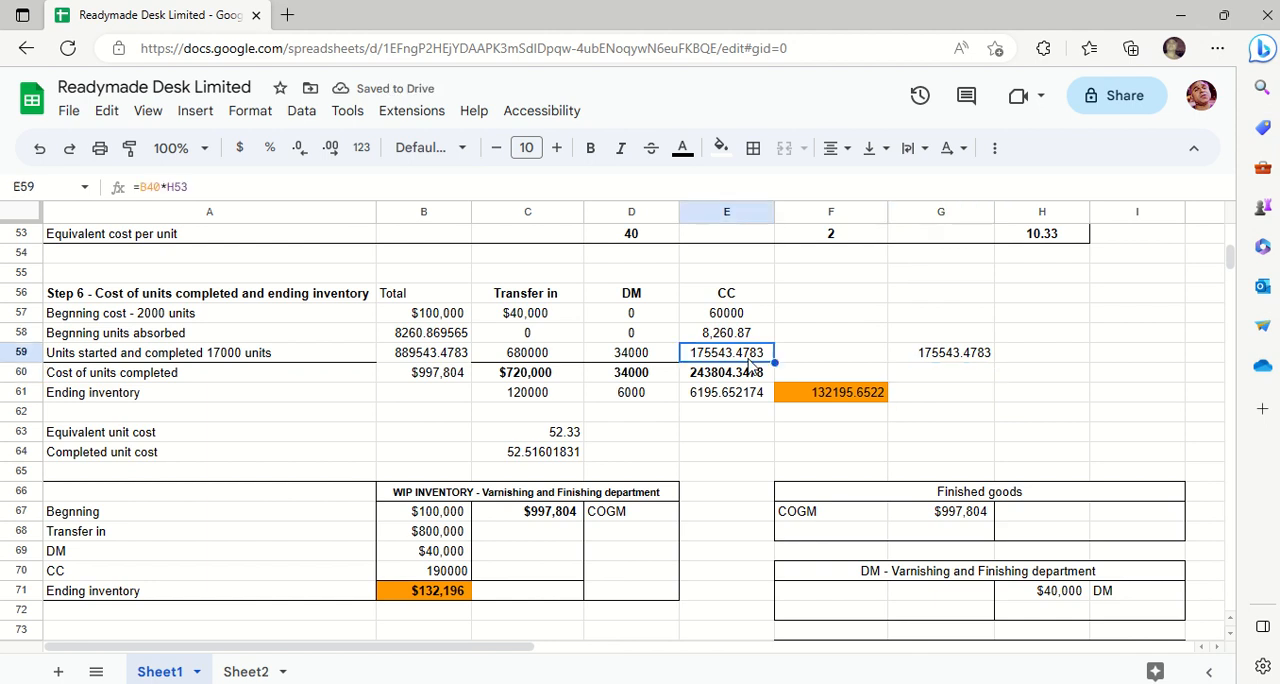
drag(740, 318, 738, 336)
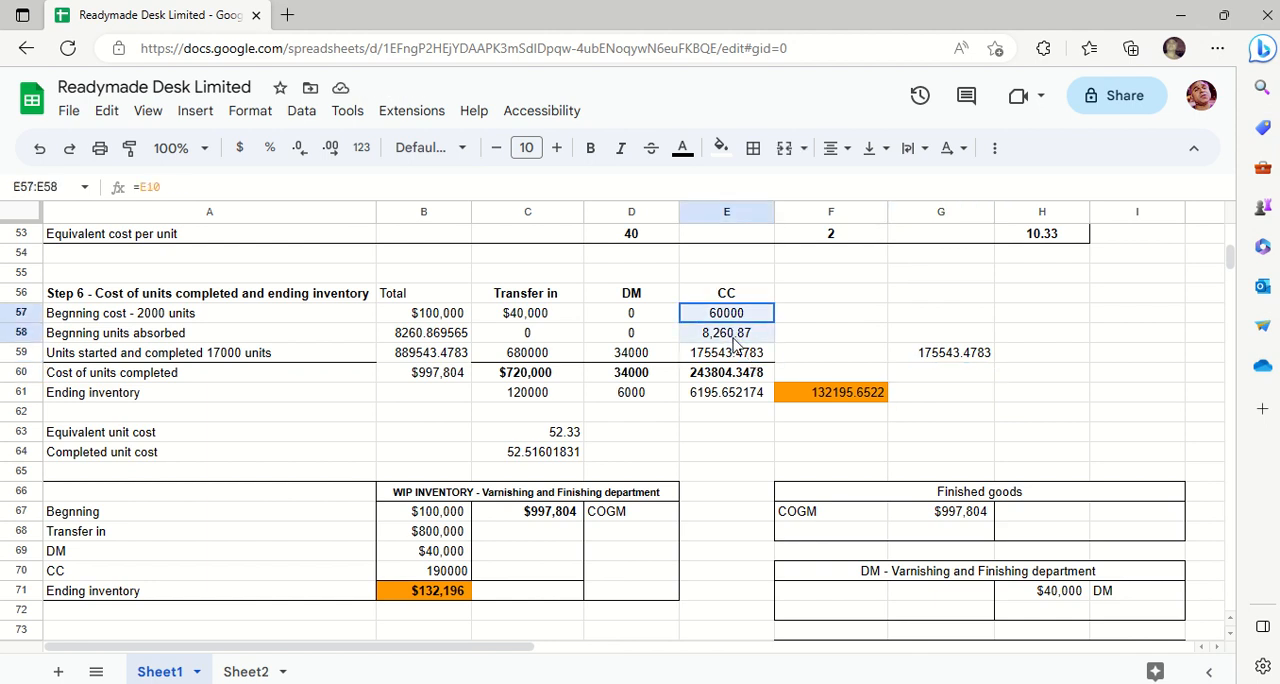
click(734, 360)
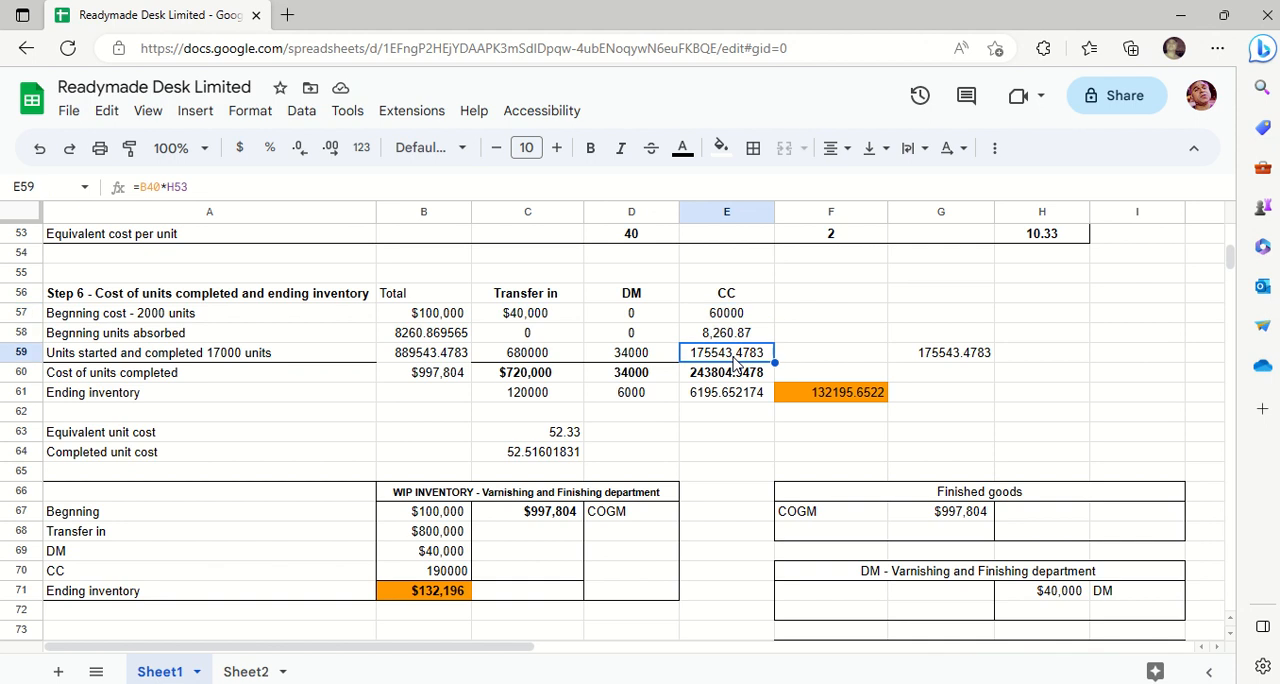
click(252, 112)
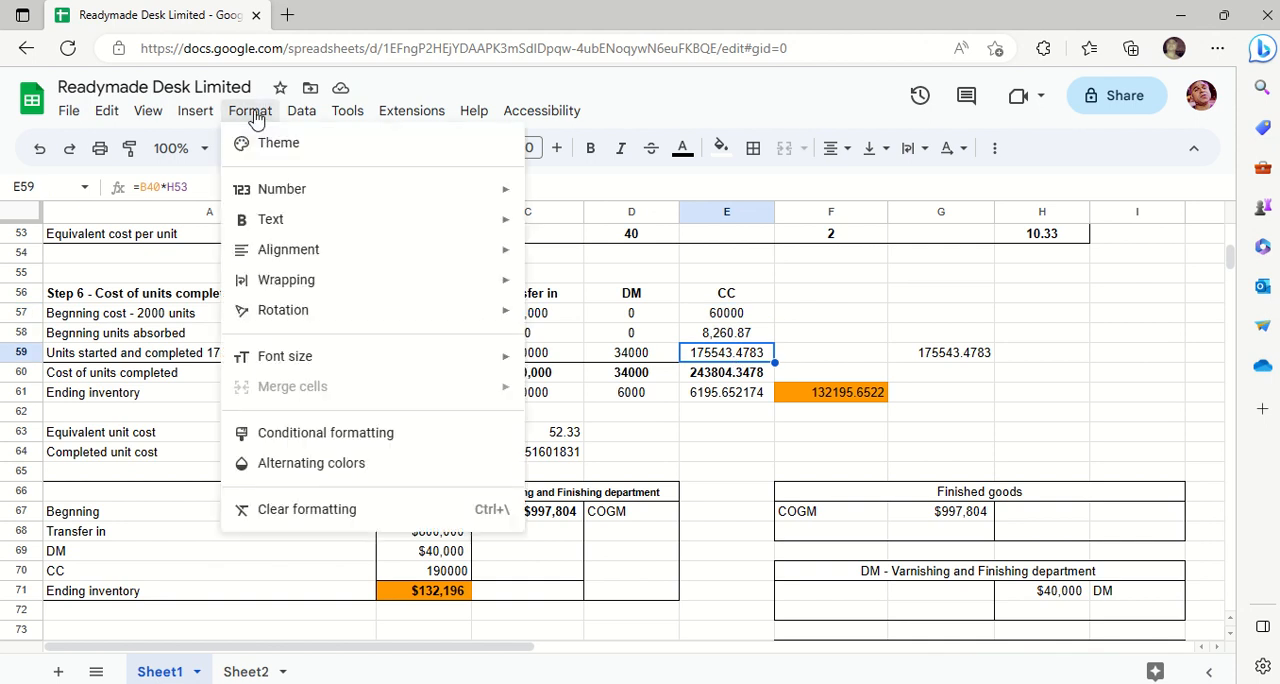
mouse_move(386, 194)
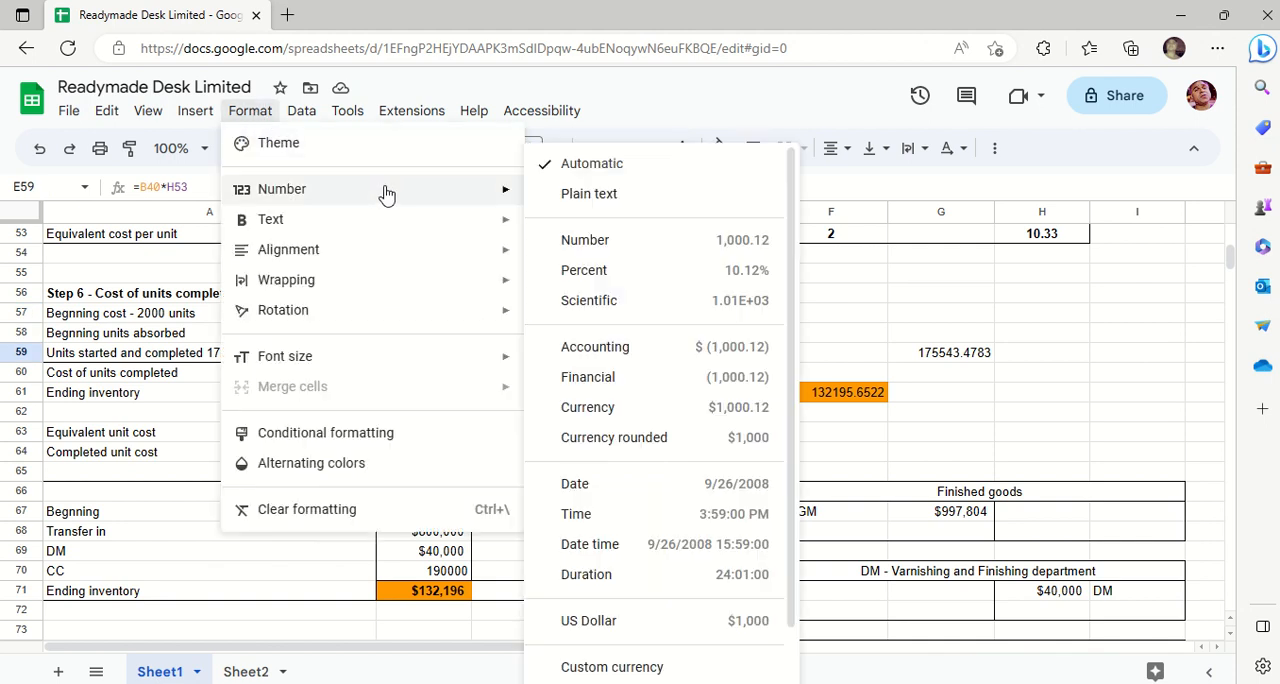
click(662, 384)
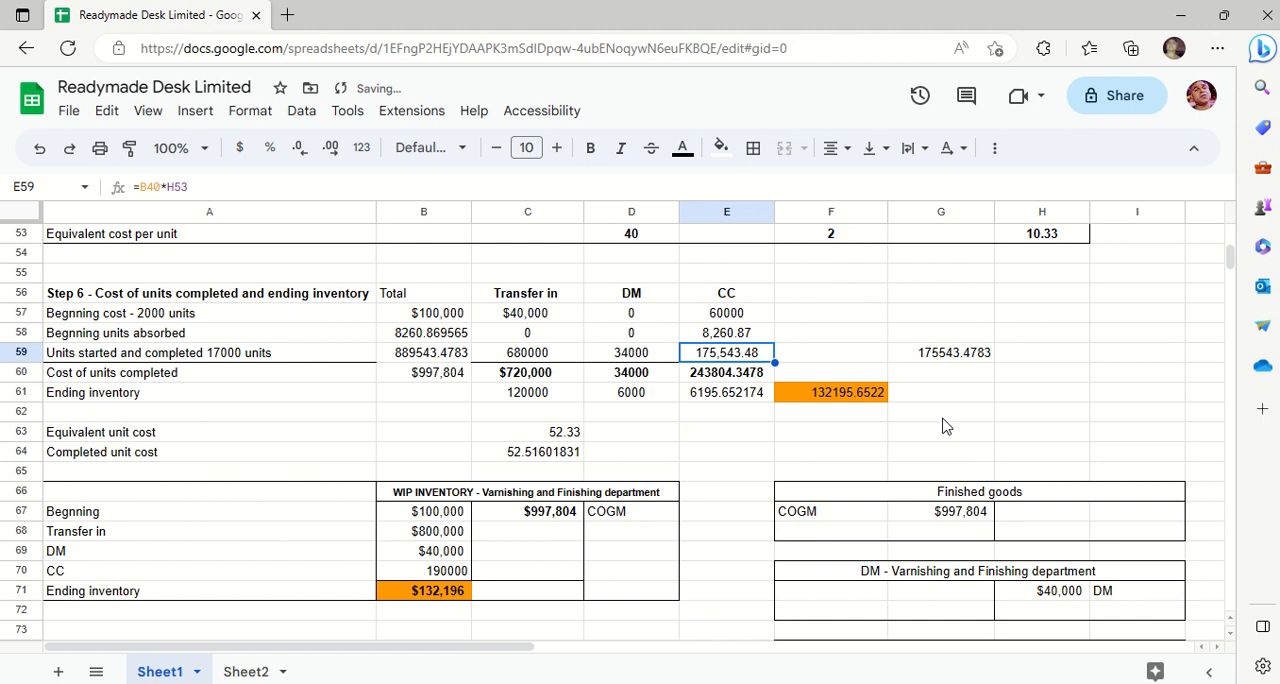
- Delete the trial CC cost calculation from G59
click(946, 418)
click(932, 357)
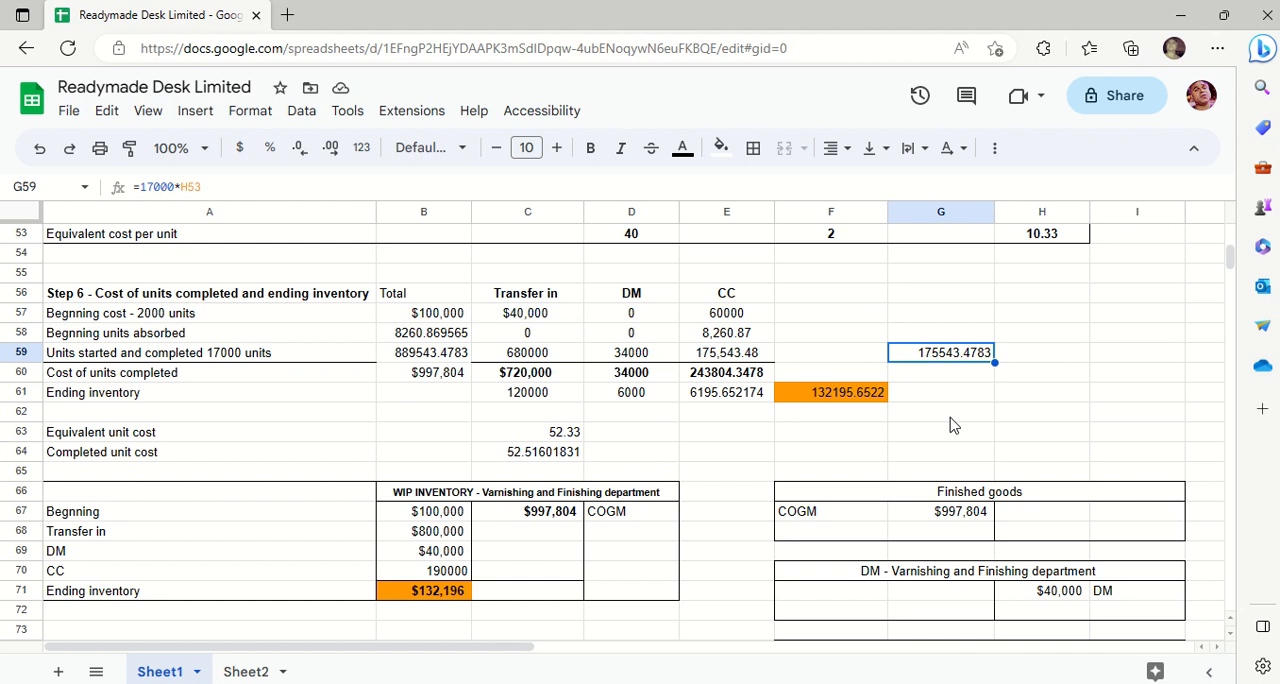
key(Delete)
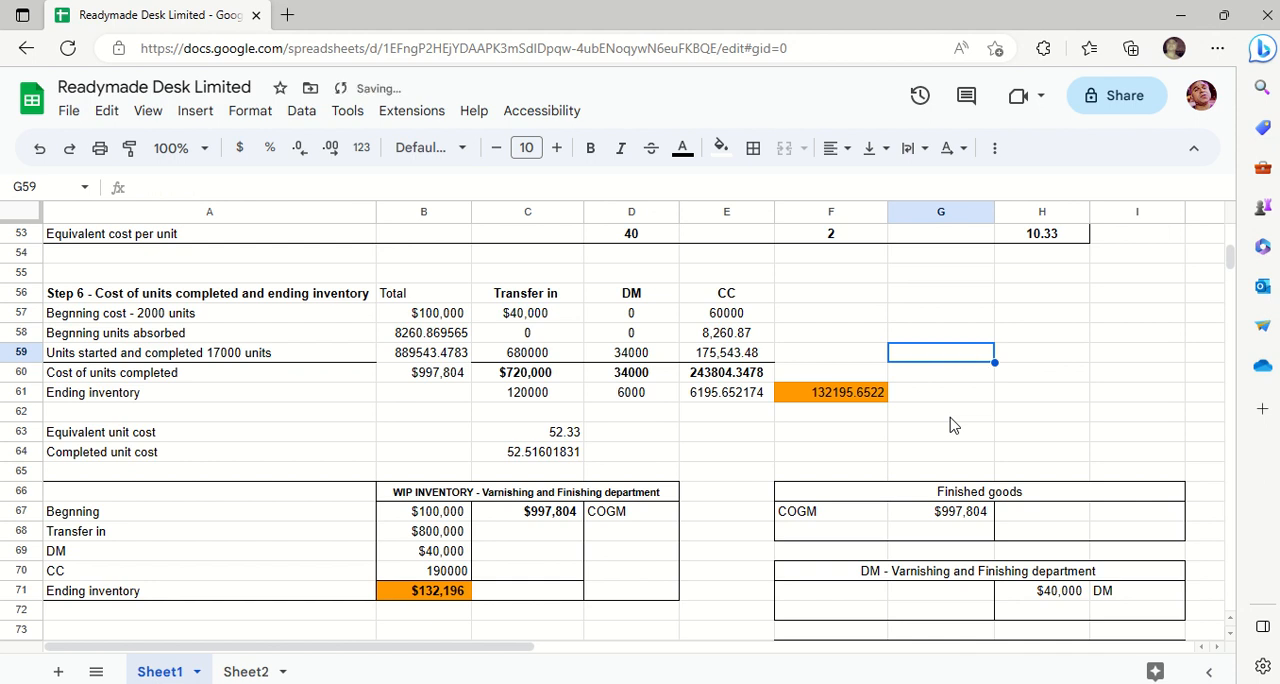
- Review the transfer in, DM, CC and total costs of the units started and completed across row 59
key(Left)
key(Left)
key(Left)
key(Left)
key(Left)
key(Left)
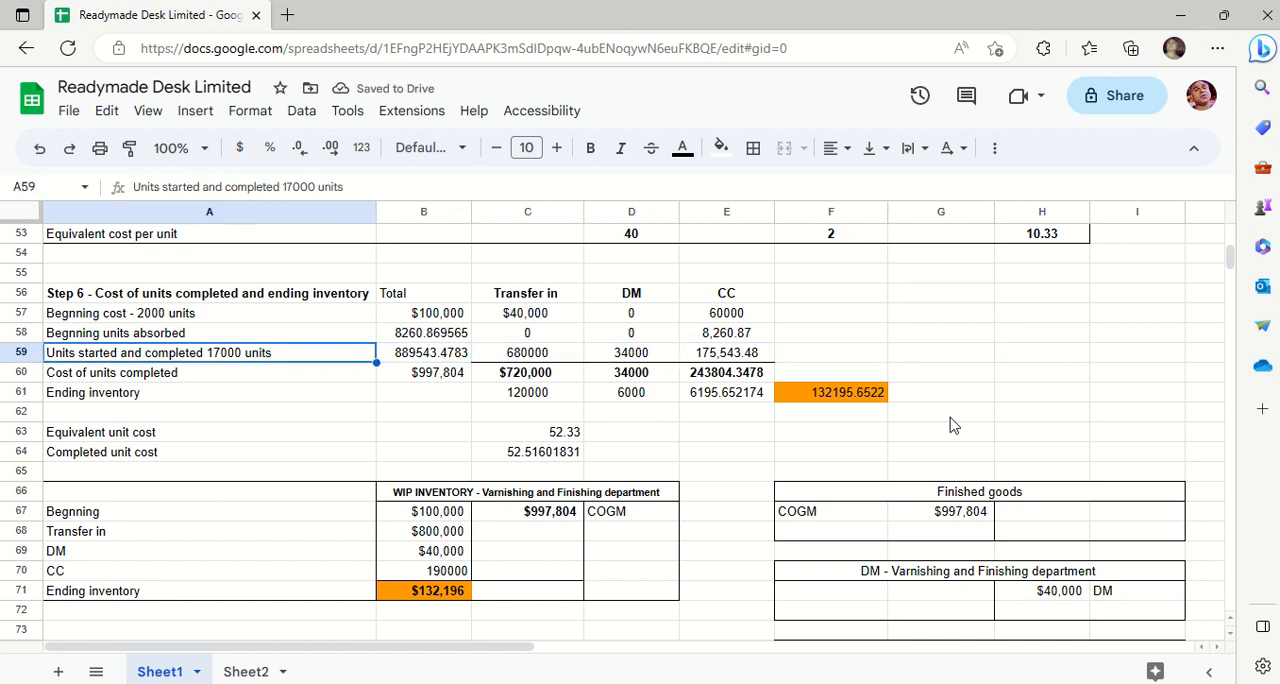
key(Right)
key(Right)
key(Right)
key(Right)
key(Left)
key(Left)
key(Left)
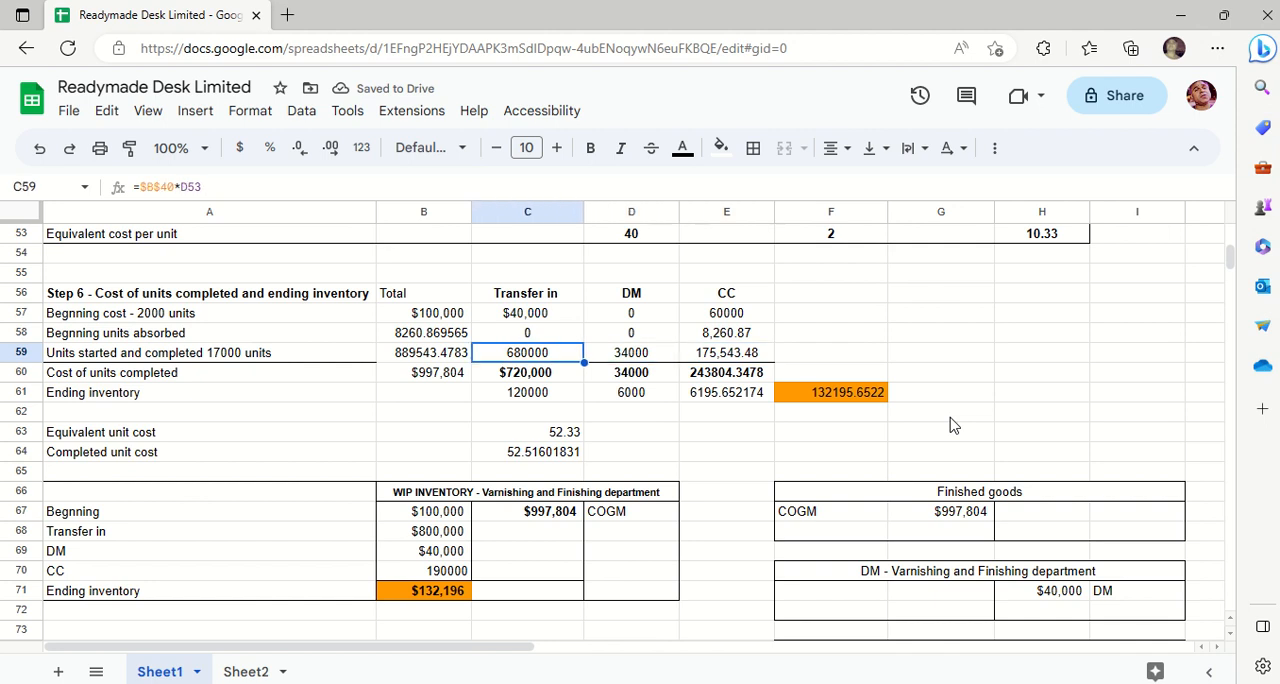
key(Right)
key(Right)
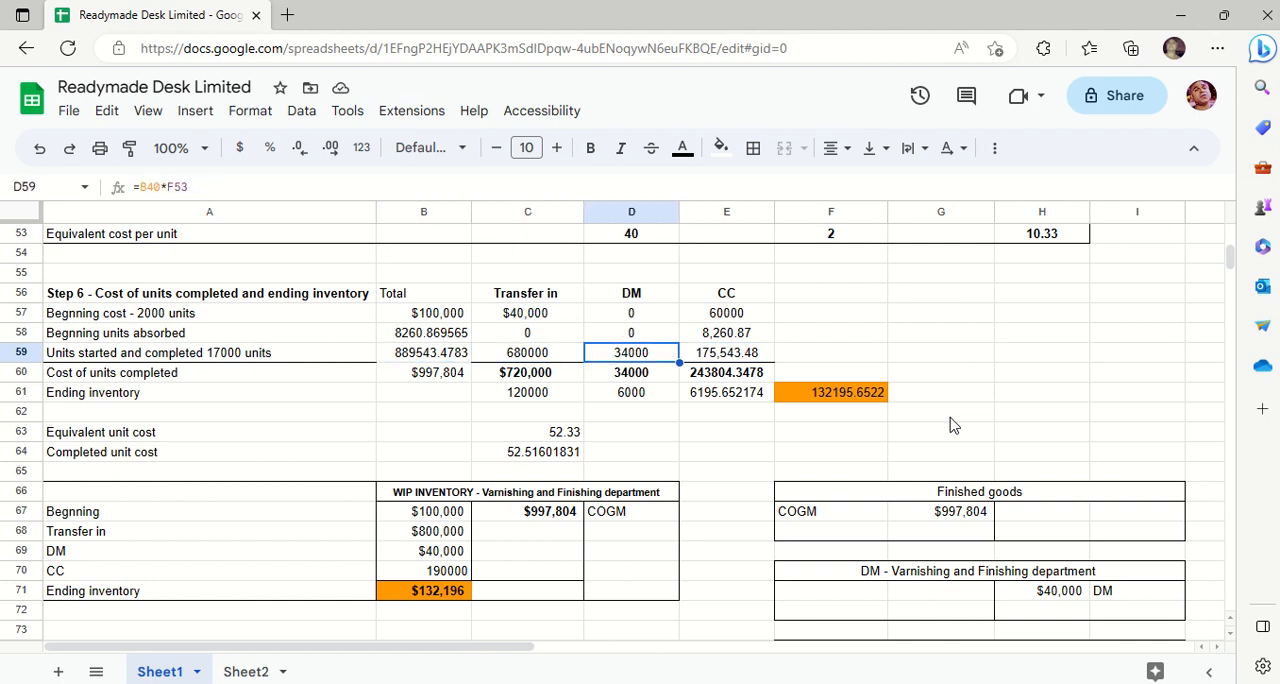
key(Right)
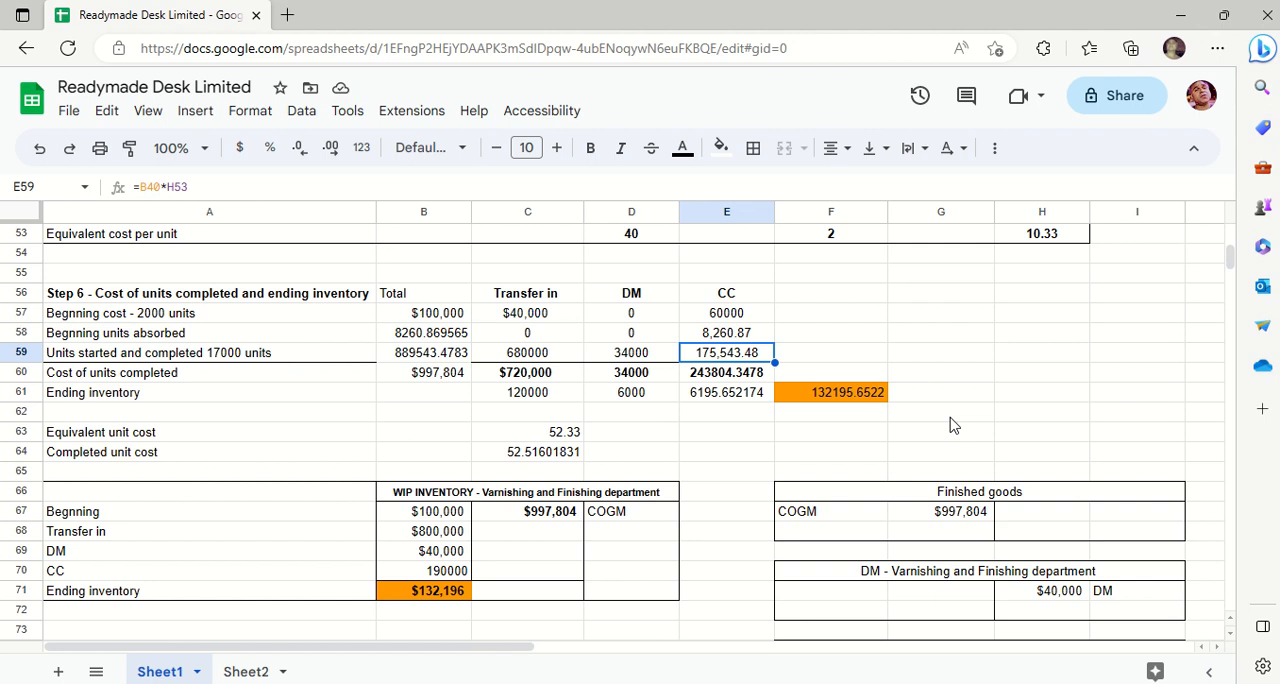
key(Left)
key(Left)
key(Left)
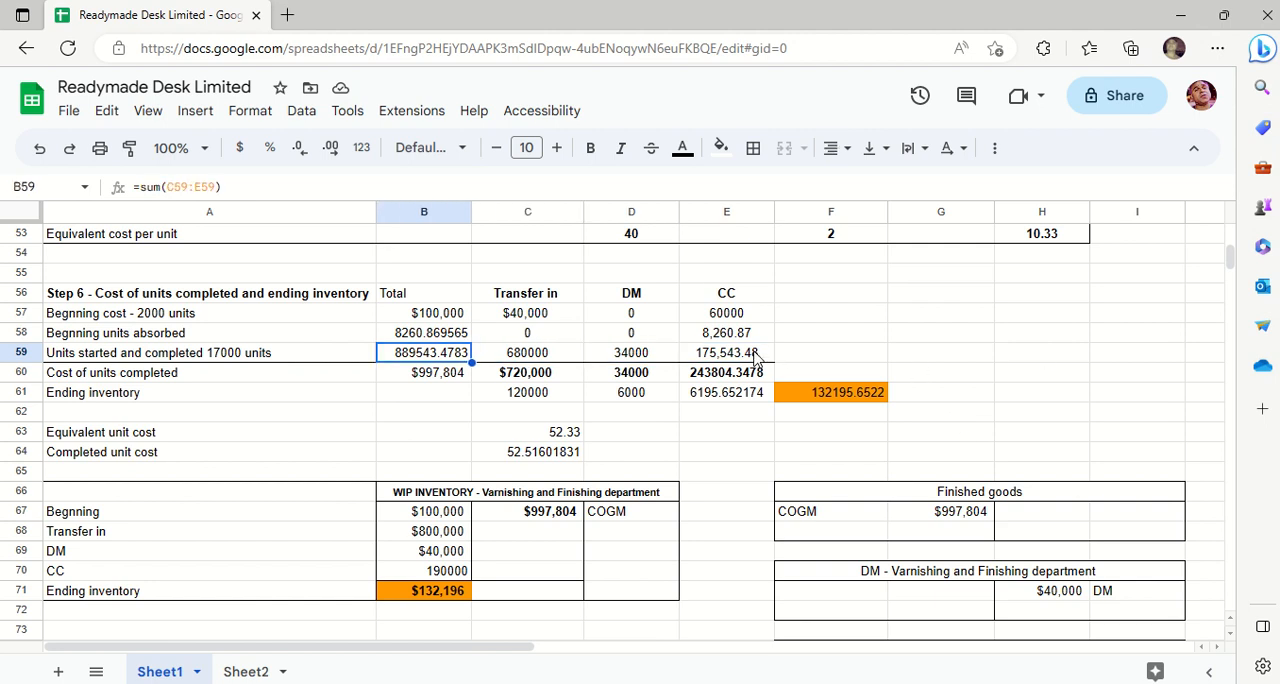
- Check the sum formula in B59 and apply the Financial number format to that total
drag(757, 359, 433, 363)
double_click(433, 355)
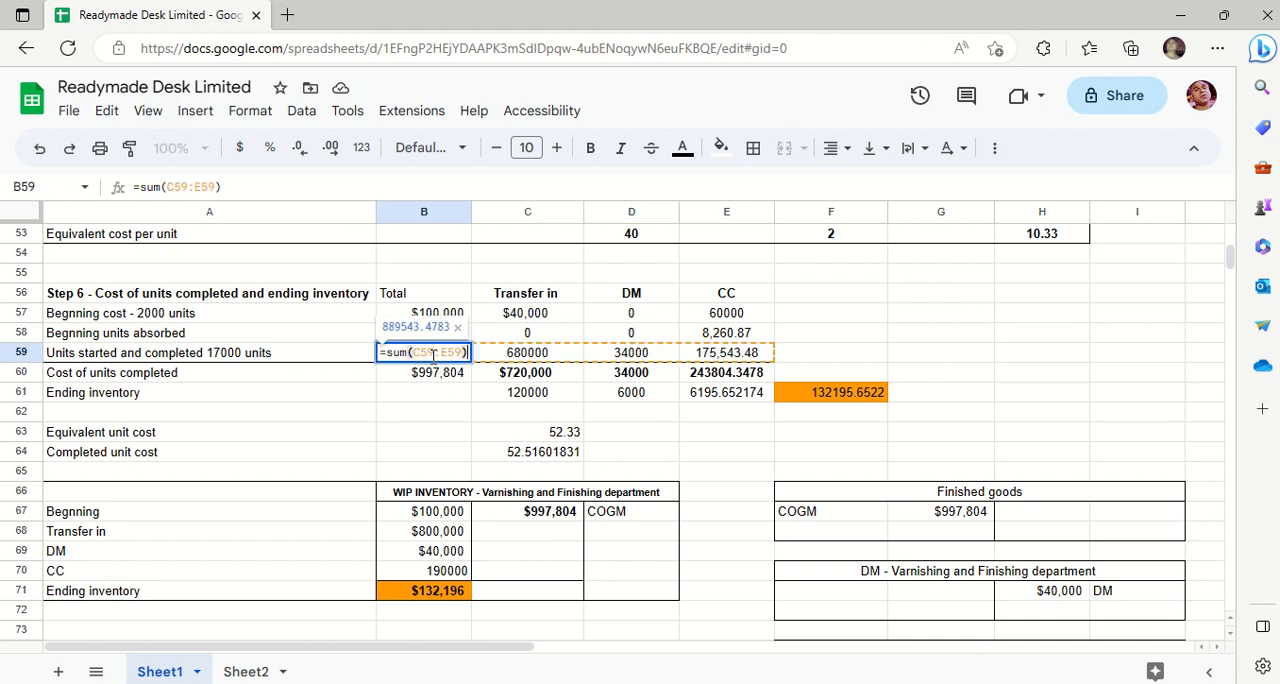
key(Escape)
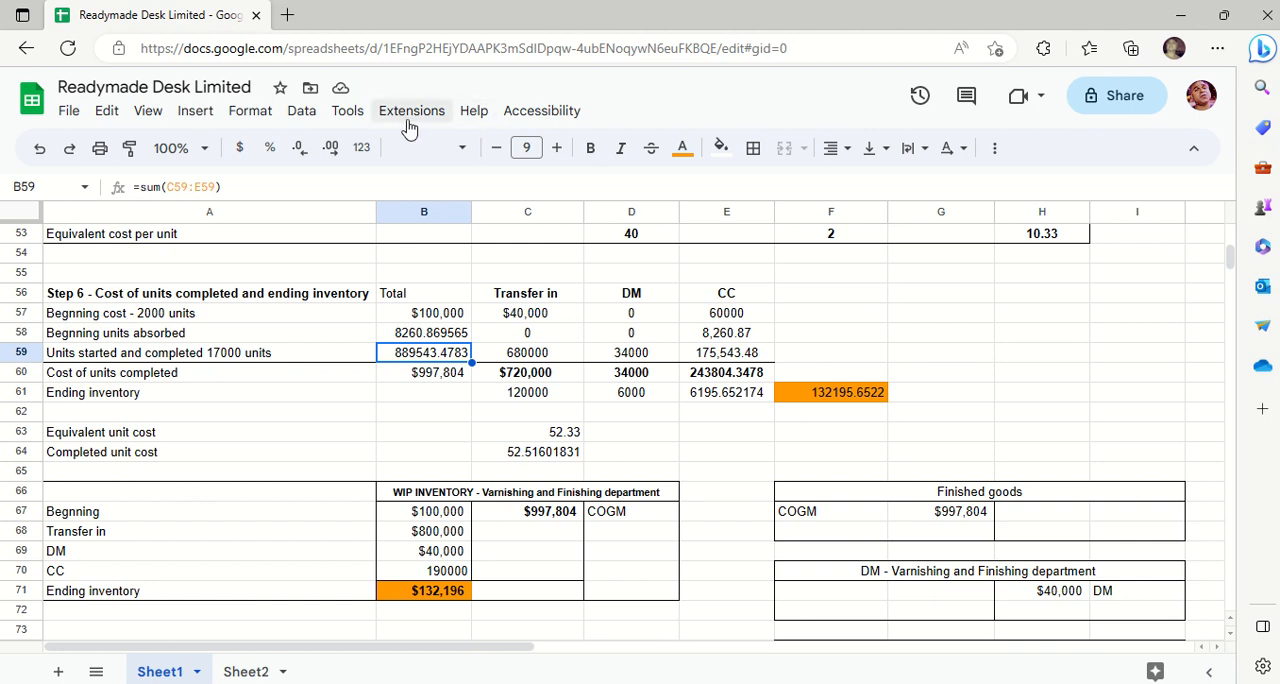
click(263, 118)
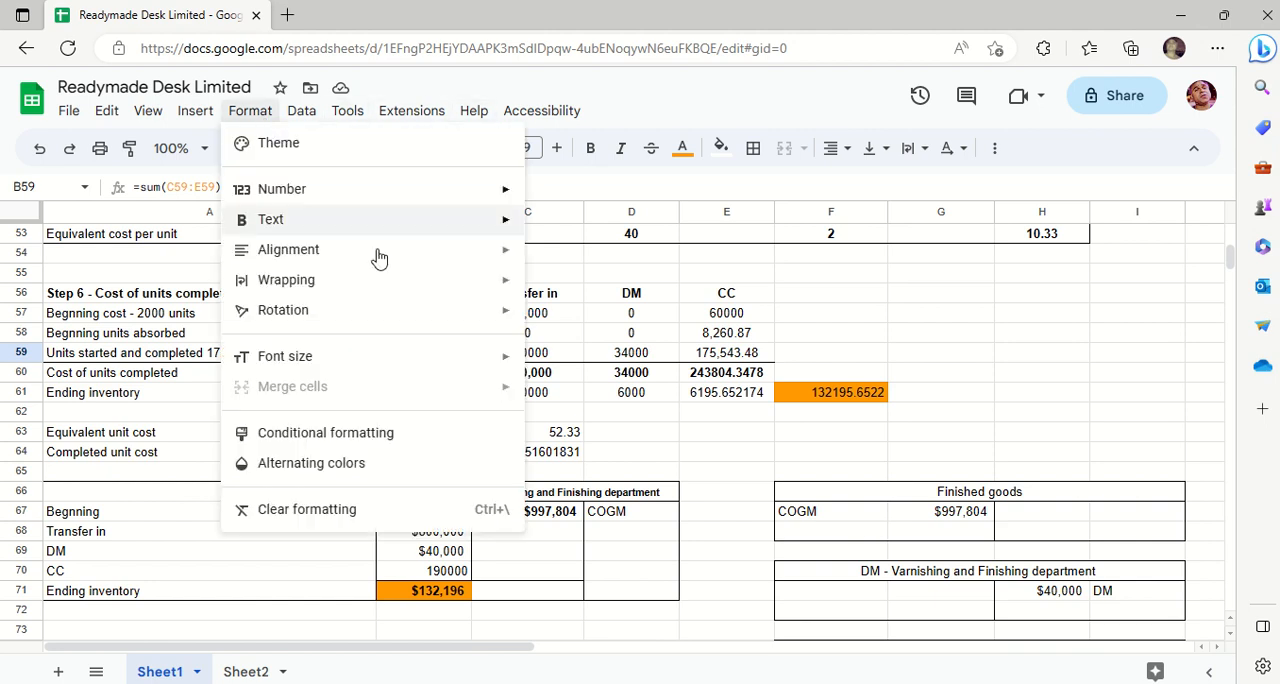
mouse_move(459, 204)
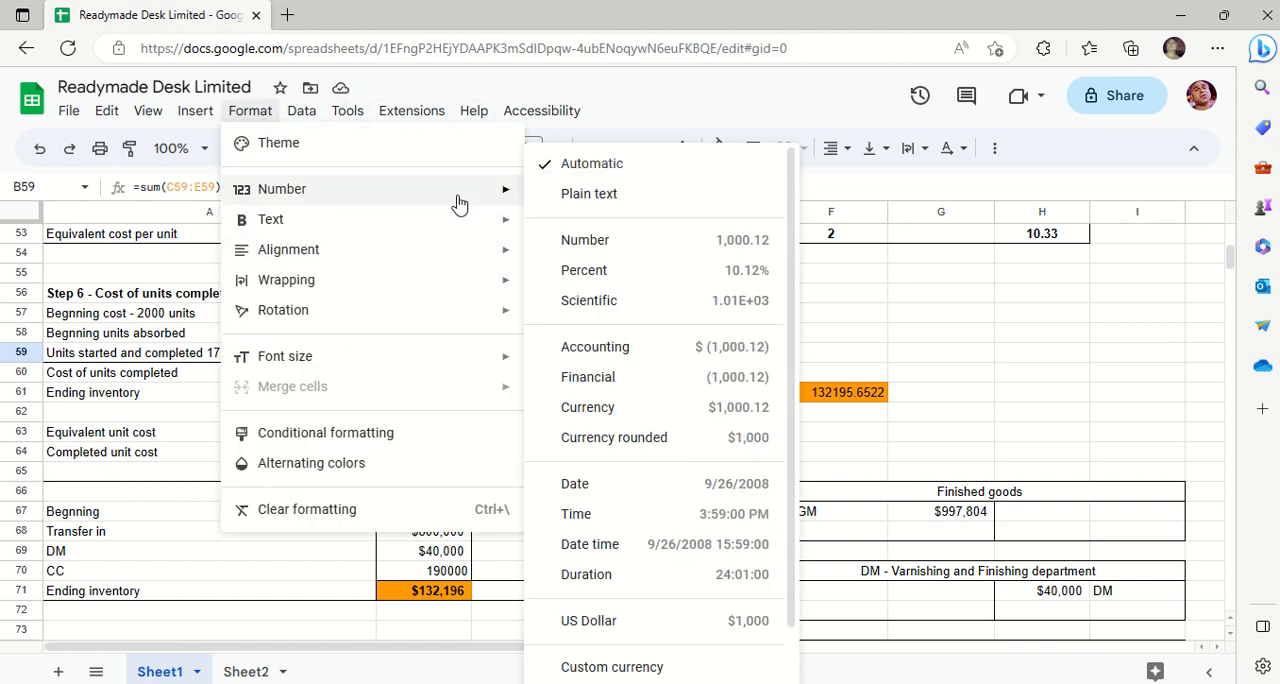
click(638, 378)
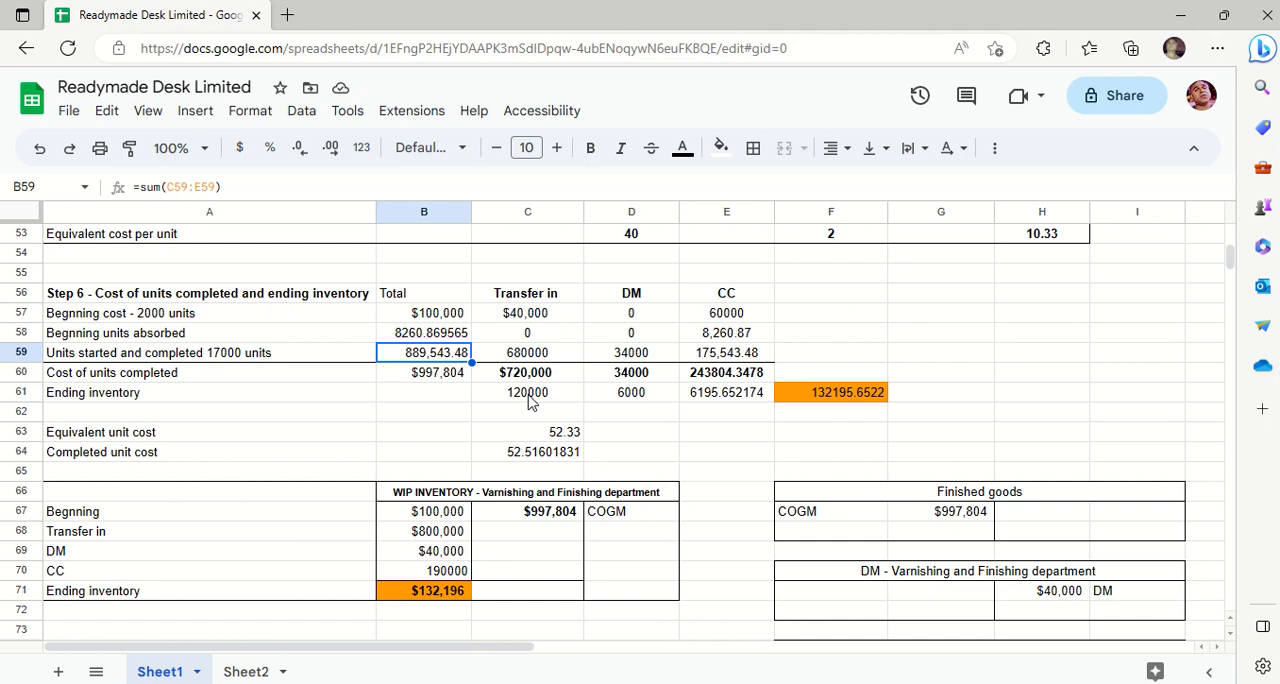
- Examine how the transfer in, DM and CC costs in rows 57 to 59 add up to the cost of units completed
key(Down)
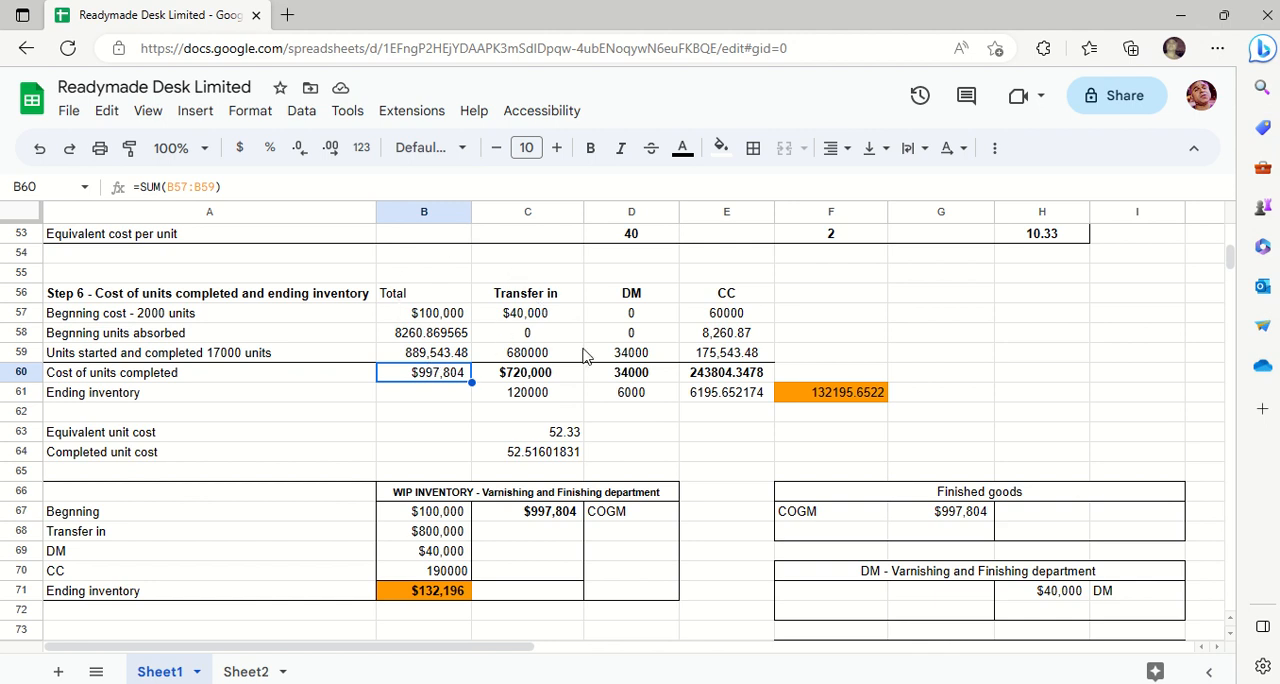
click(535, 317)
key(Down)
key(Down)
key(Down)
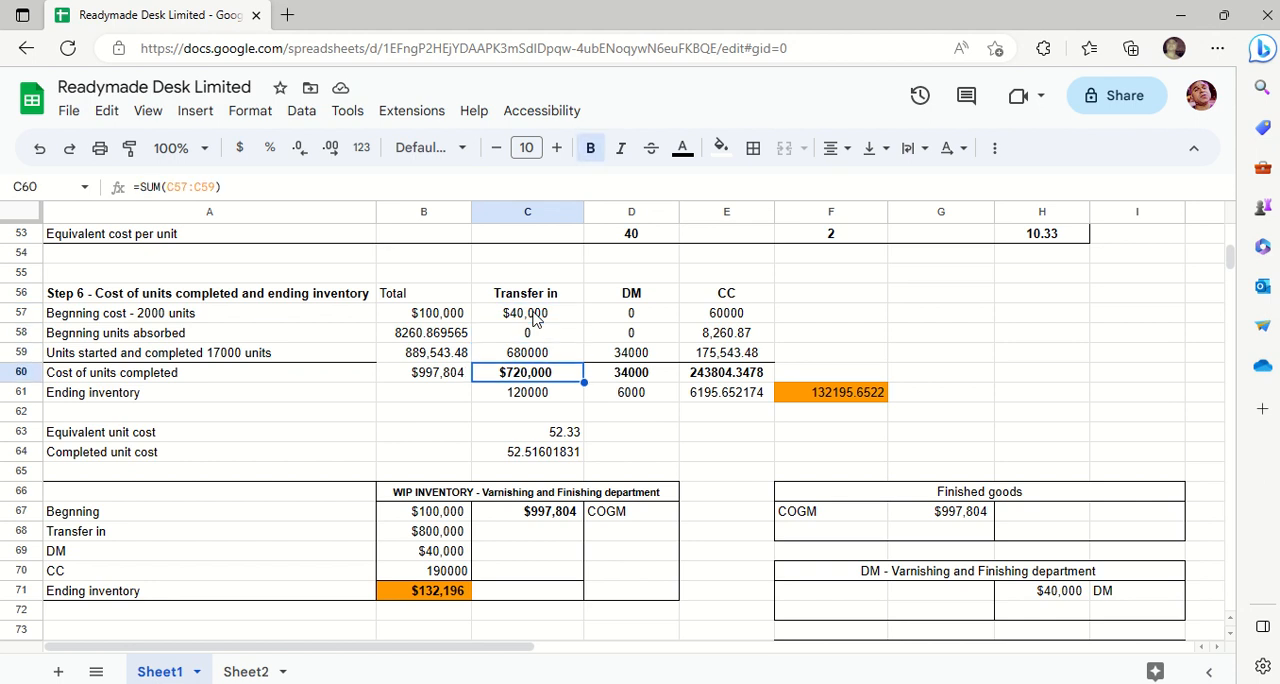
click(535, 317)
key(Down)
key(Down)
key(Down)
key(Right)
key(Up)
key(Up)
key(Up)
key(Up)
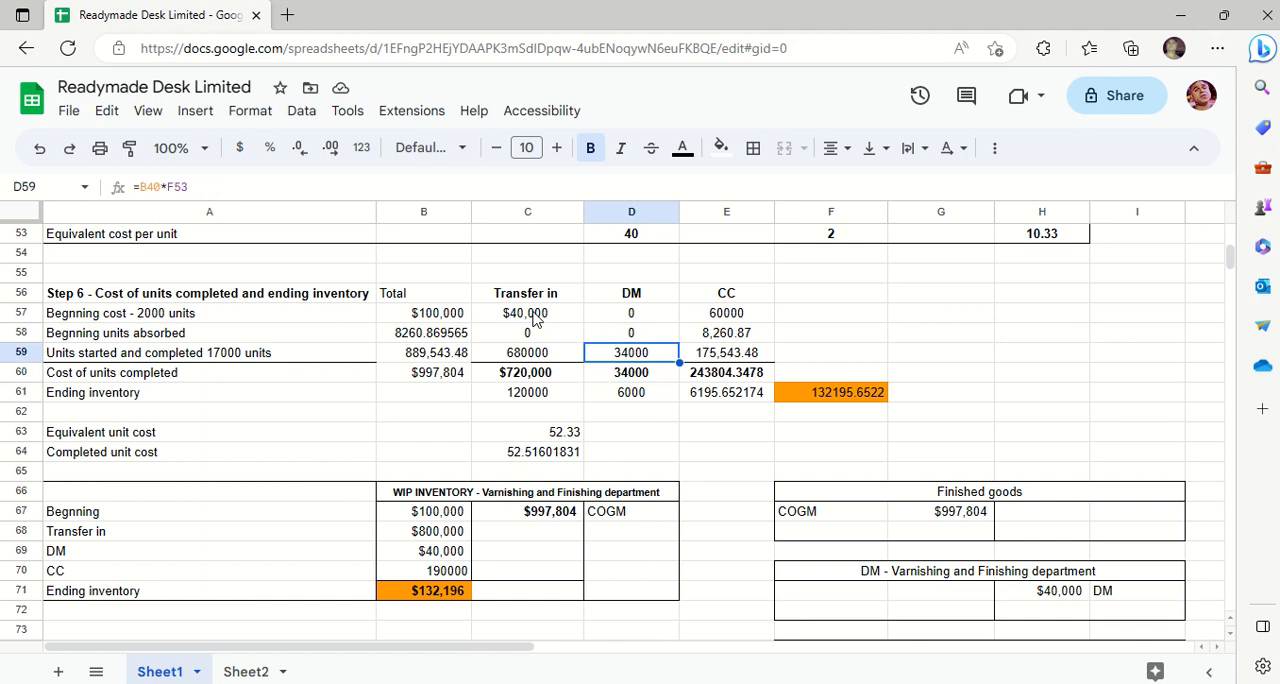
key(Down)
key(Down)
key(Down)
key(Down)
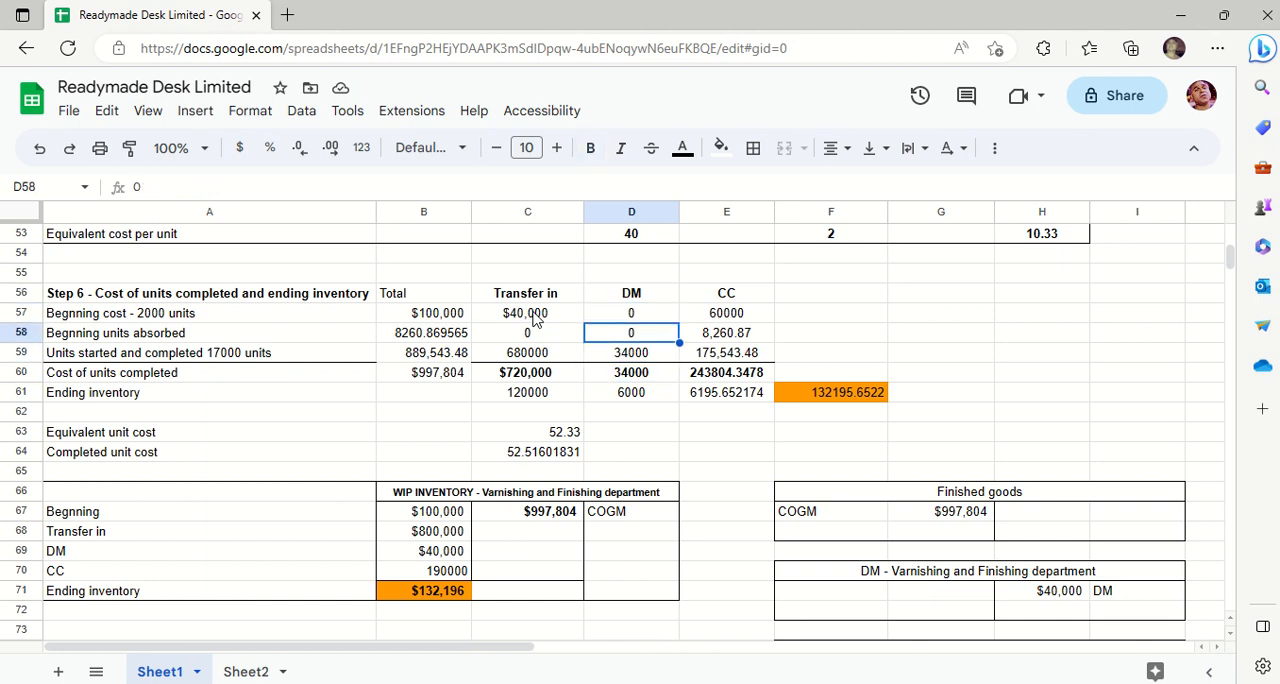
key(Right)
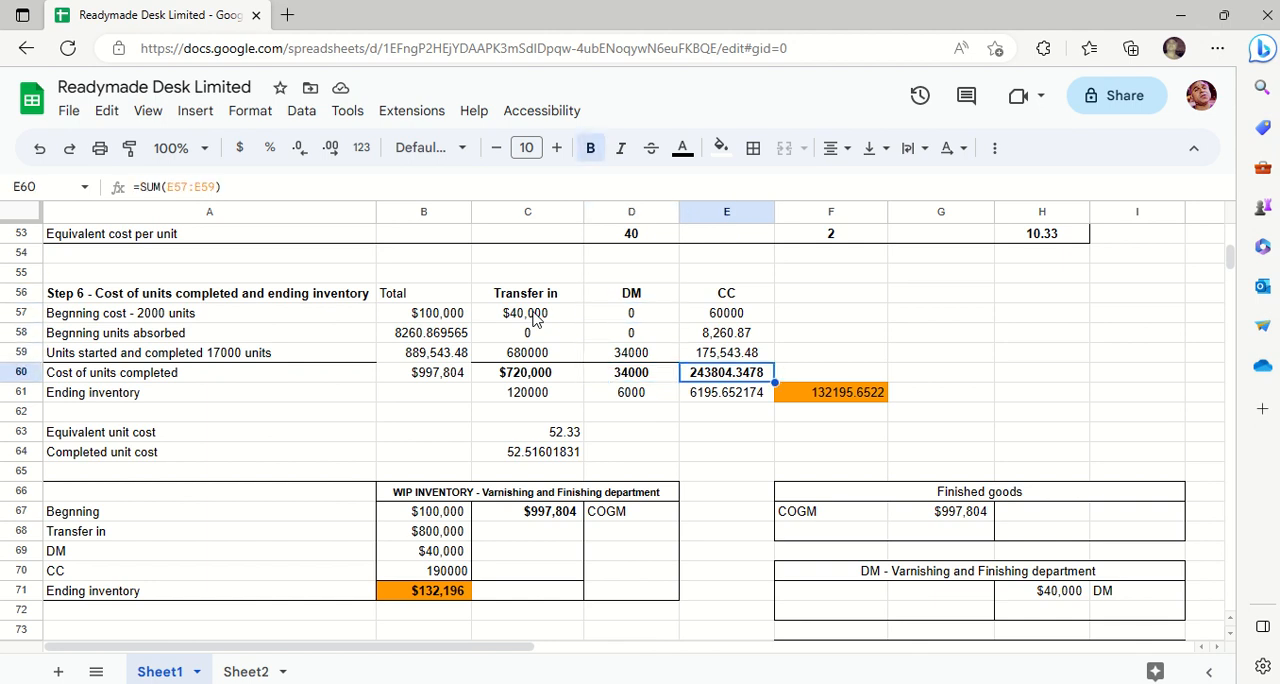
click(506, 296)
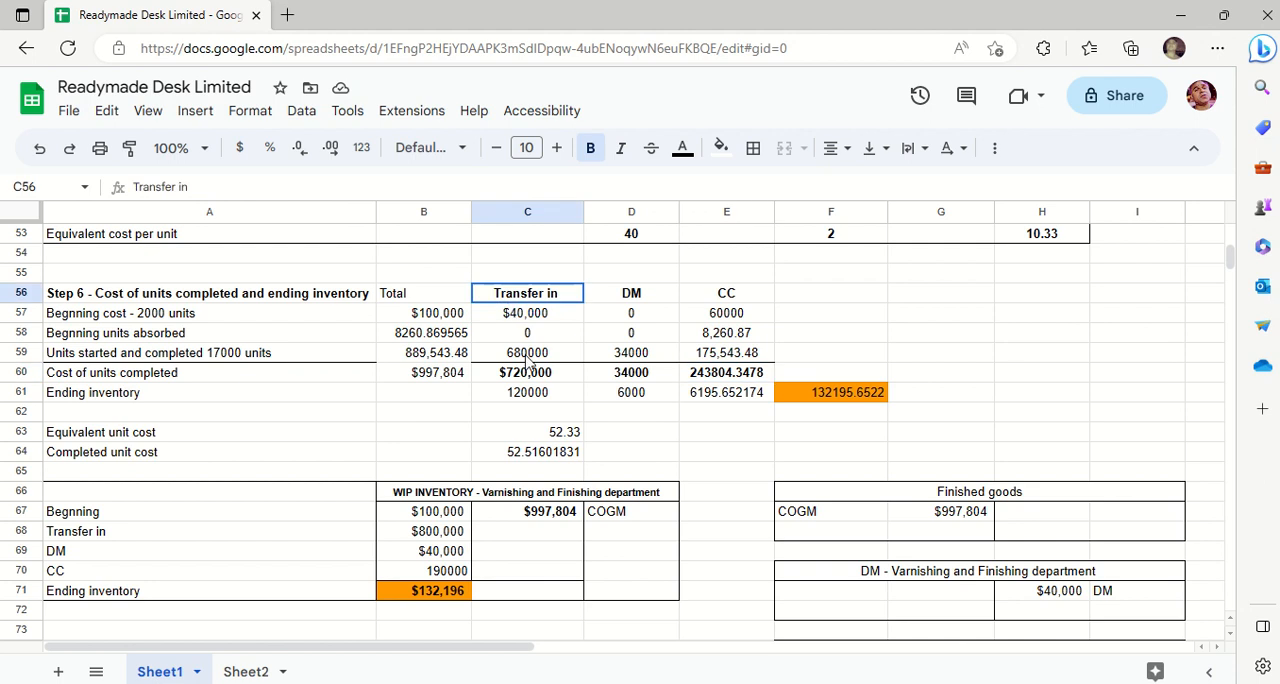
shift+click(530, 365)
click(660, 300)
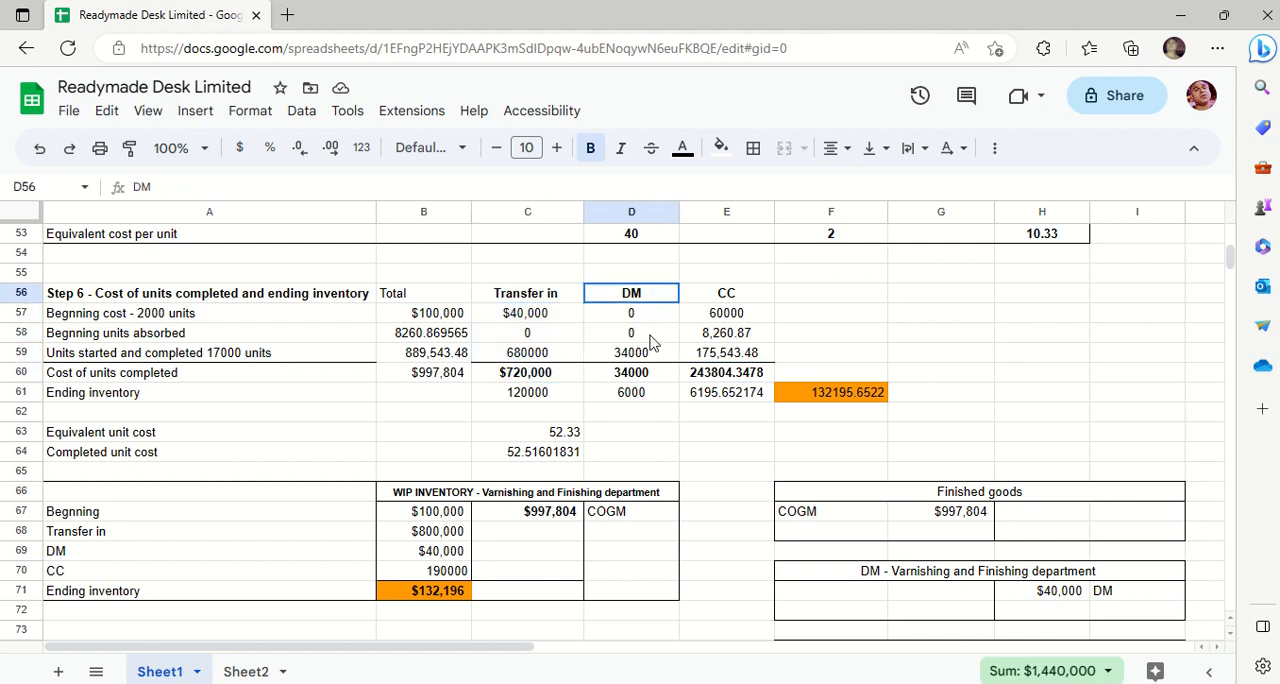
shift+click(648, 356)
drag(757, 303, 750, 358)
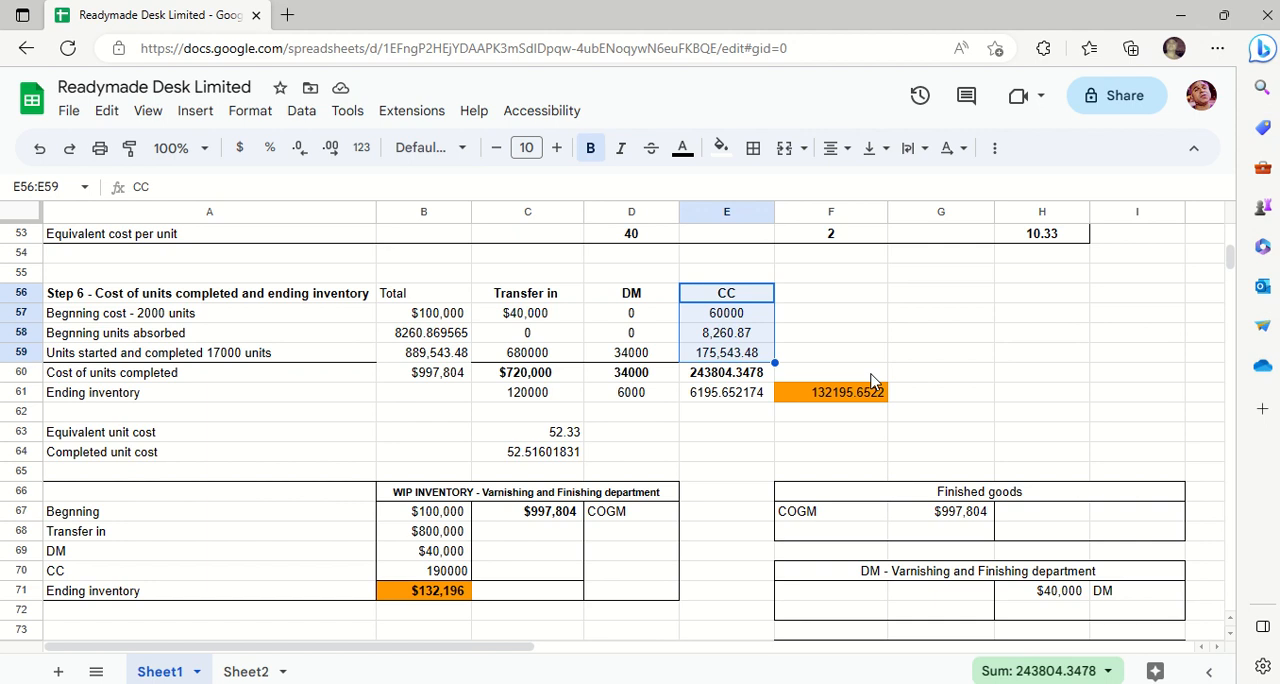
- Apply the Financial number format to the CC cost of units completed in E60
click(748, 375)
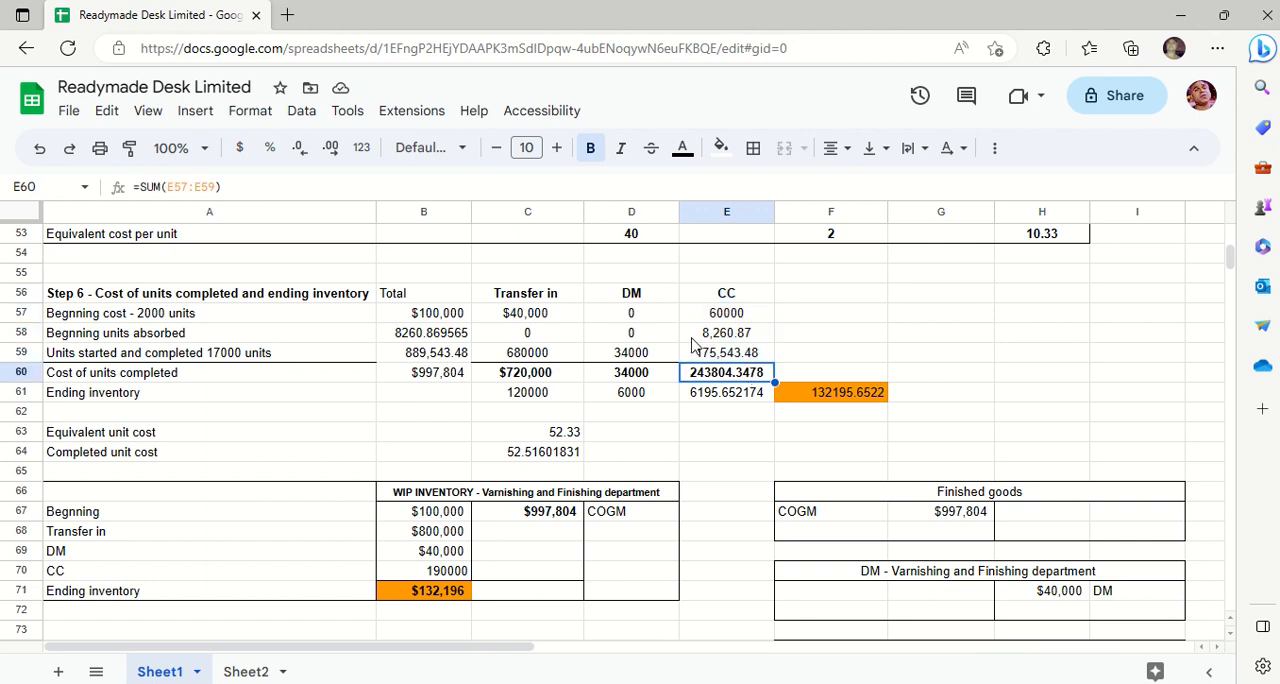
click(256, 114)
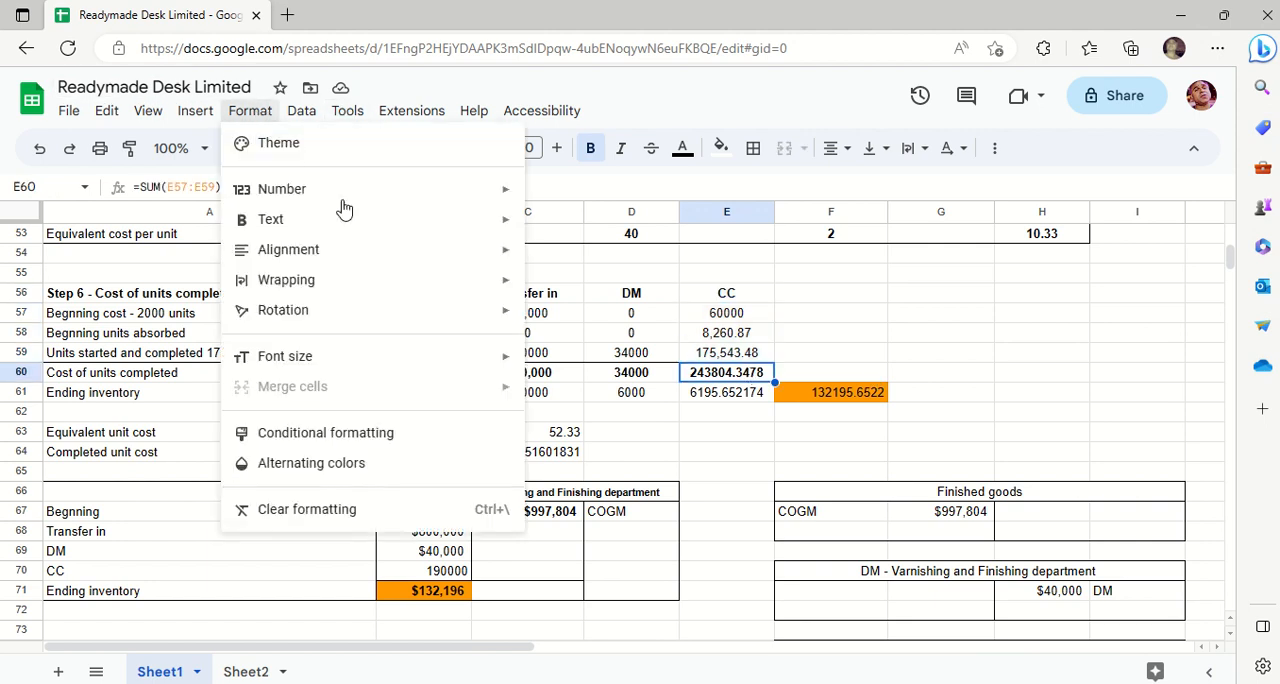
mouse_move(508, 222)
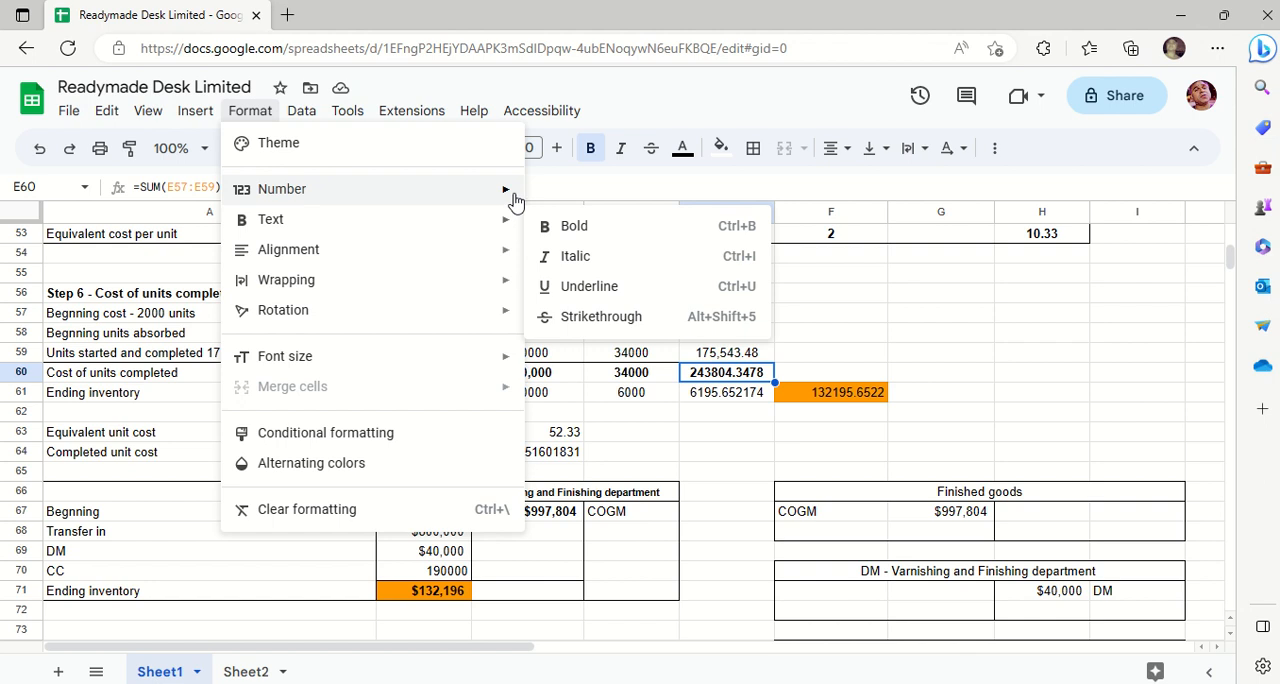
mouse_move(508, 190)
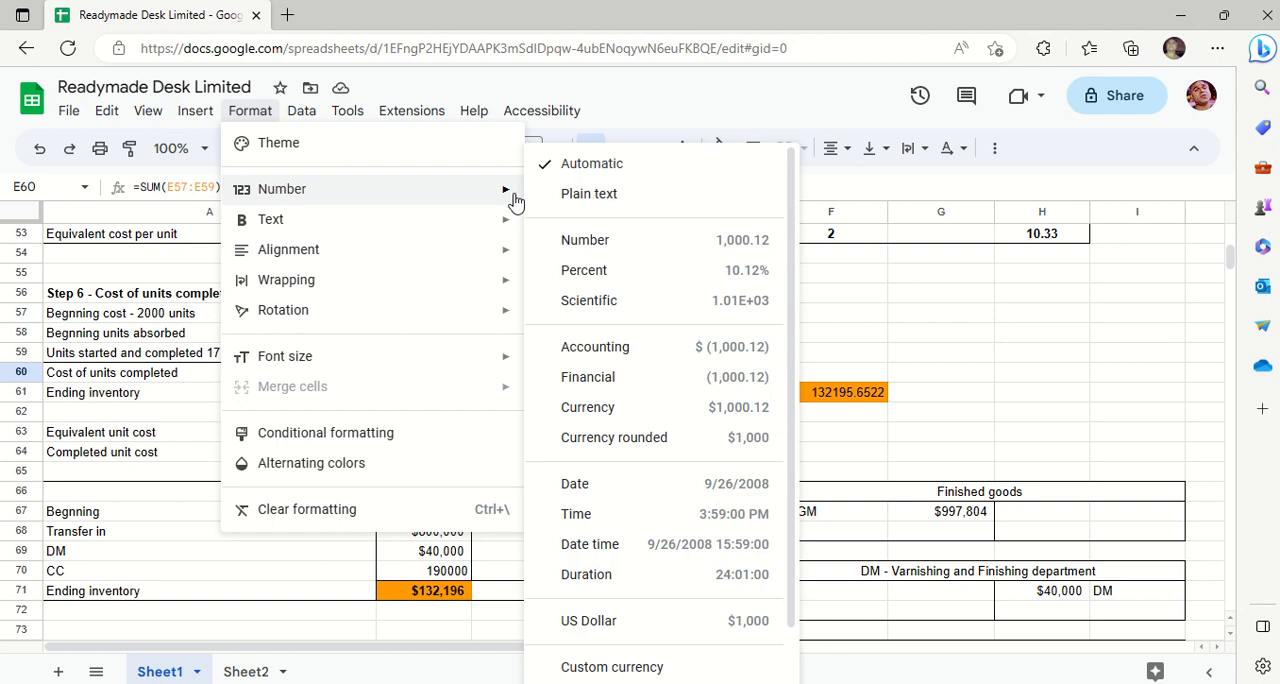
click(704, 376)
click(983, 400)
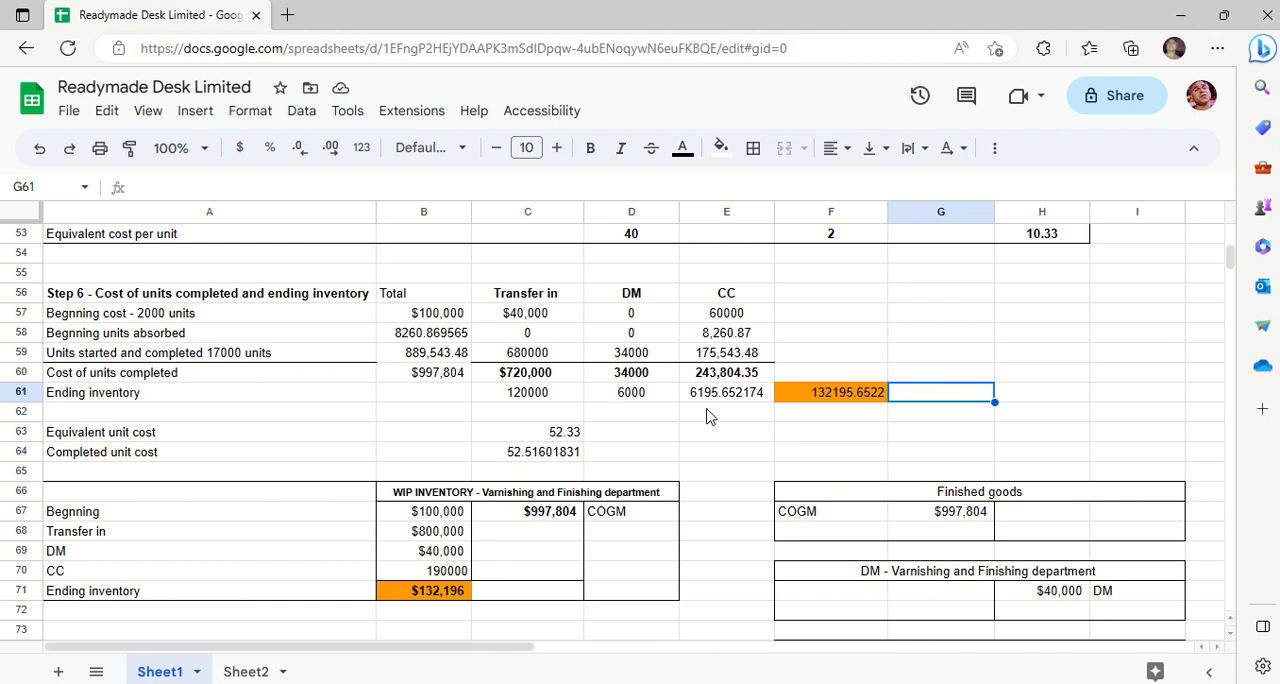
- Fill the ending inventory row A61:E61 with cyan
key(Down)
key(Down)
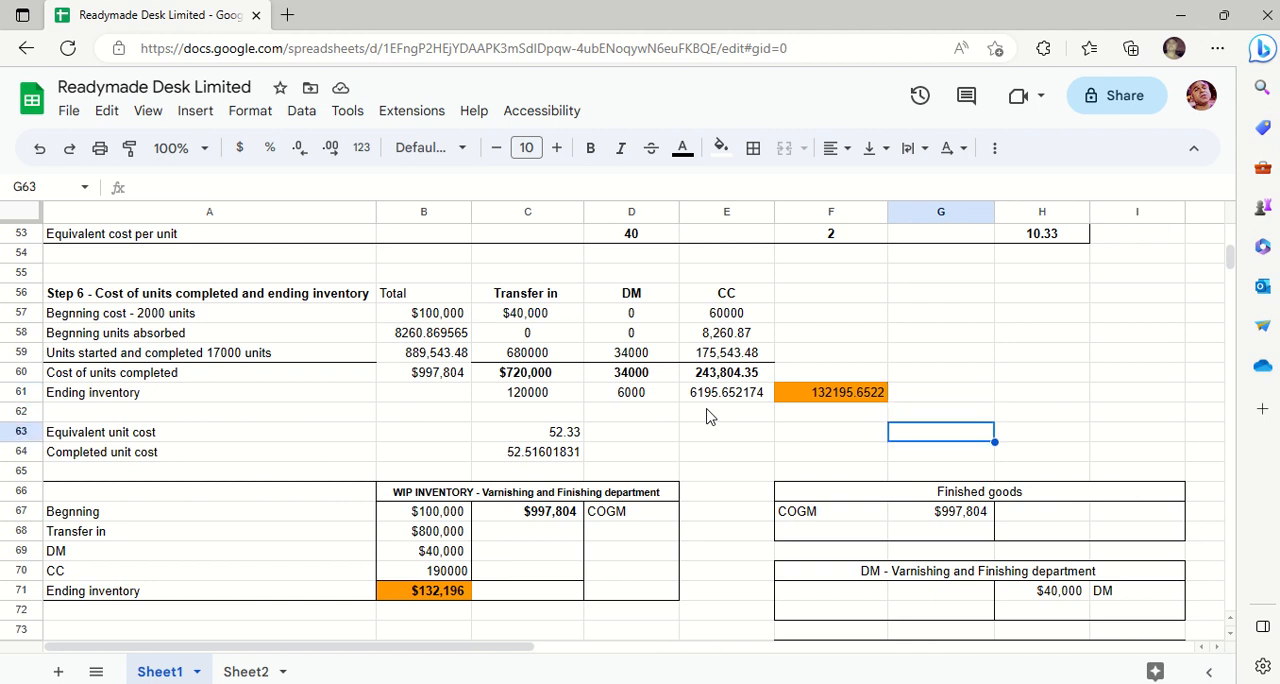
key(Left)
key(Left)
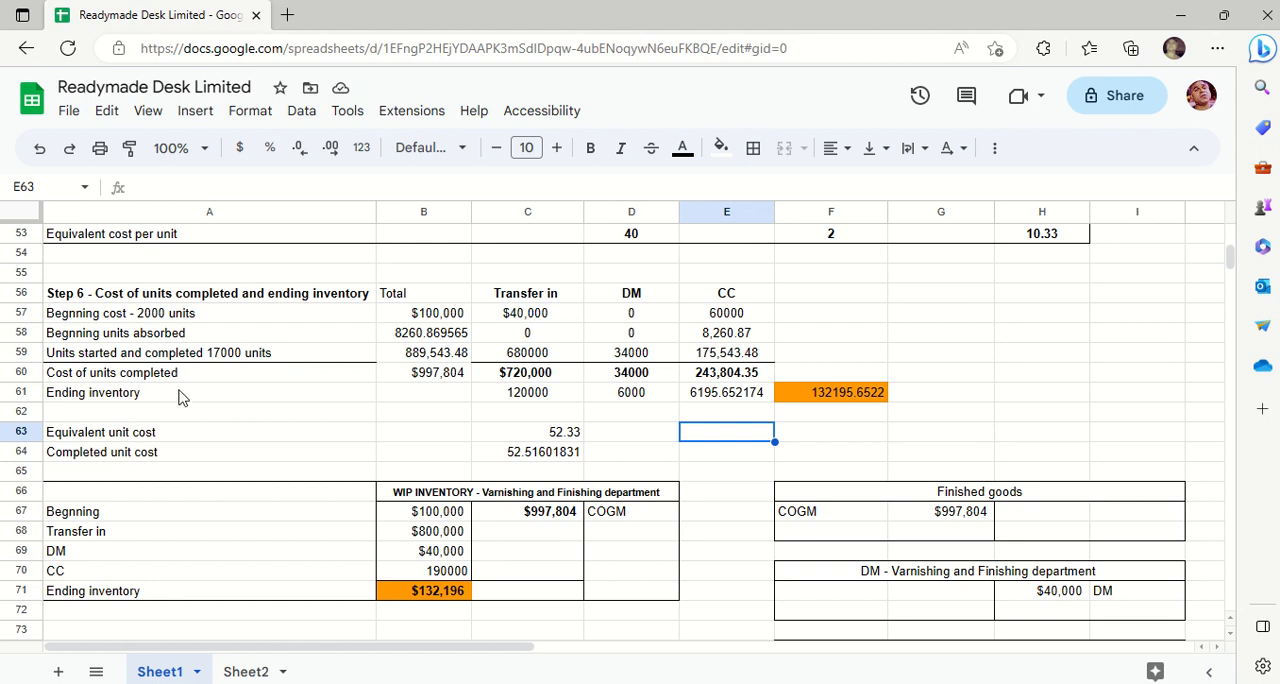
drag(182, 396, 724, 402)
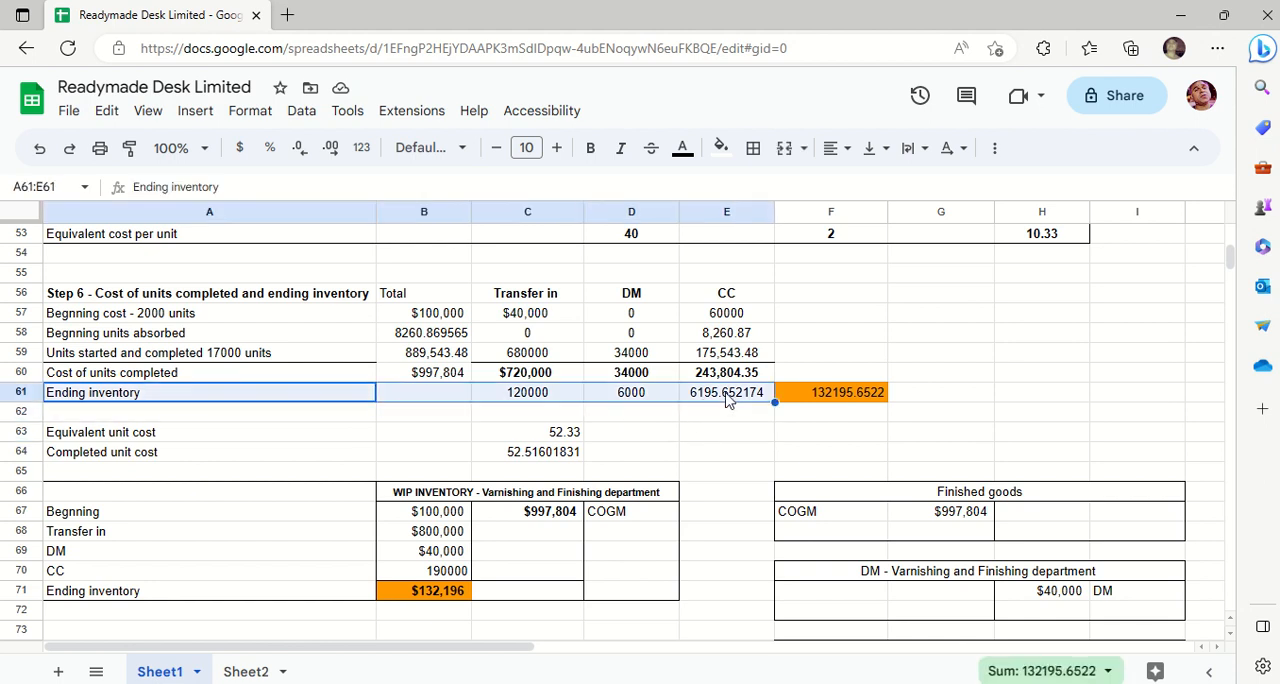
click(724, 148)
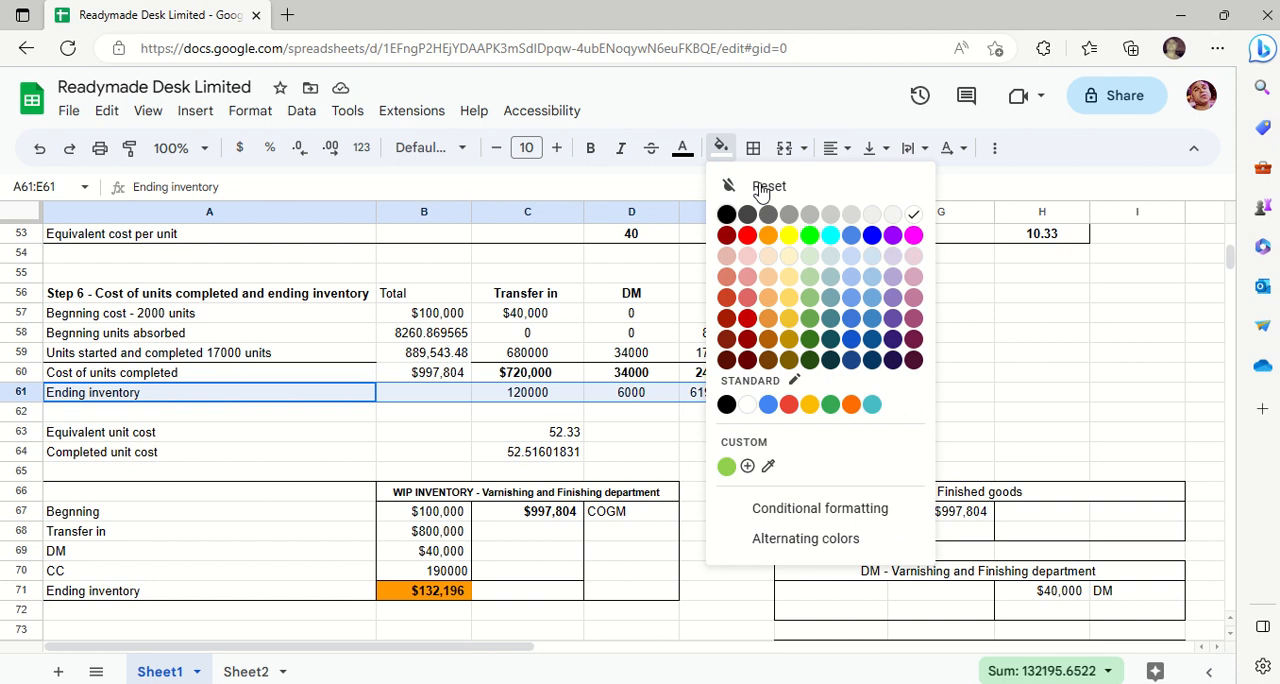
click(829, 238)
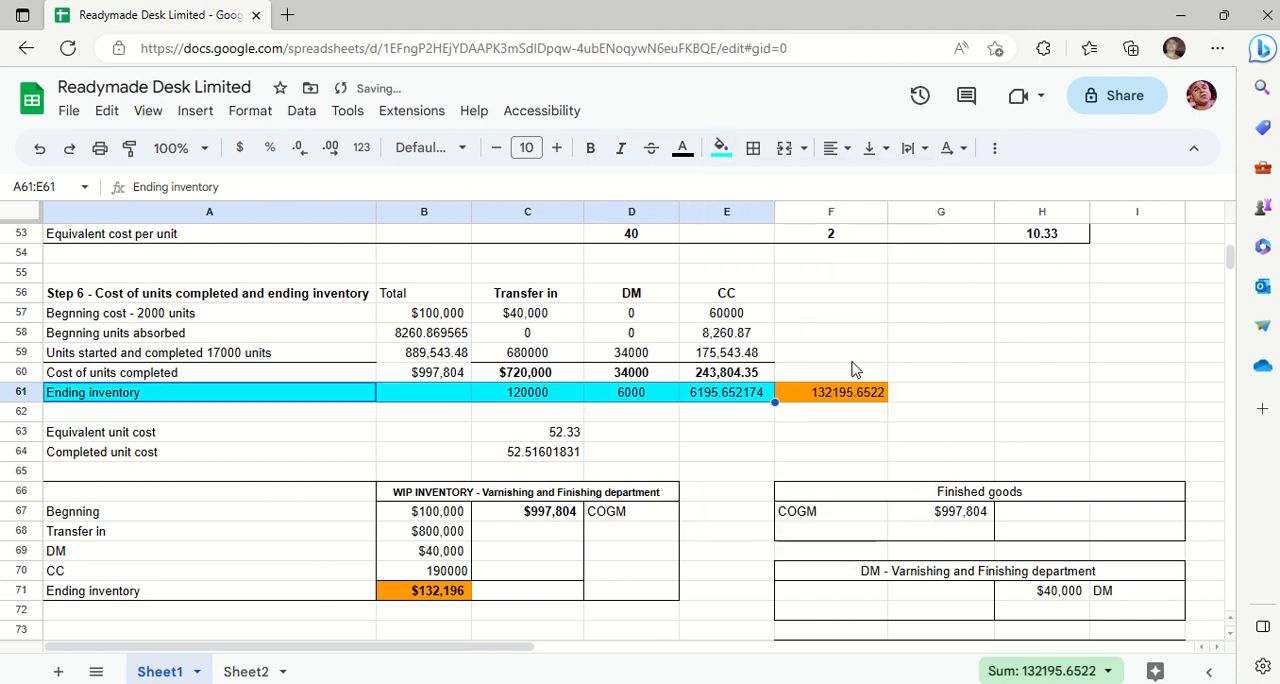
click(760, 425)
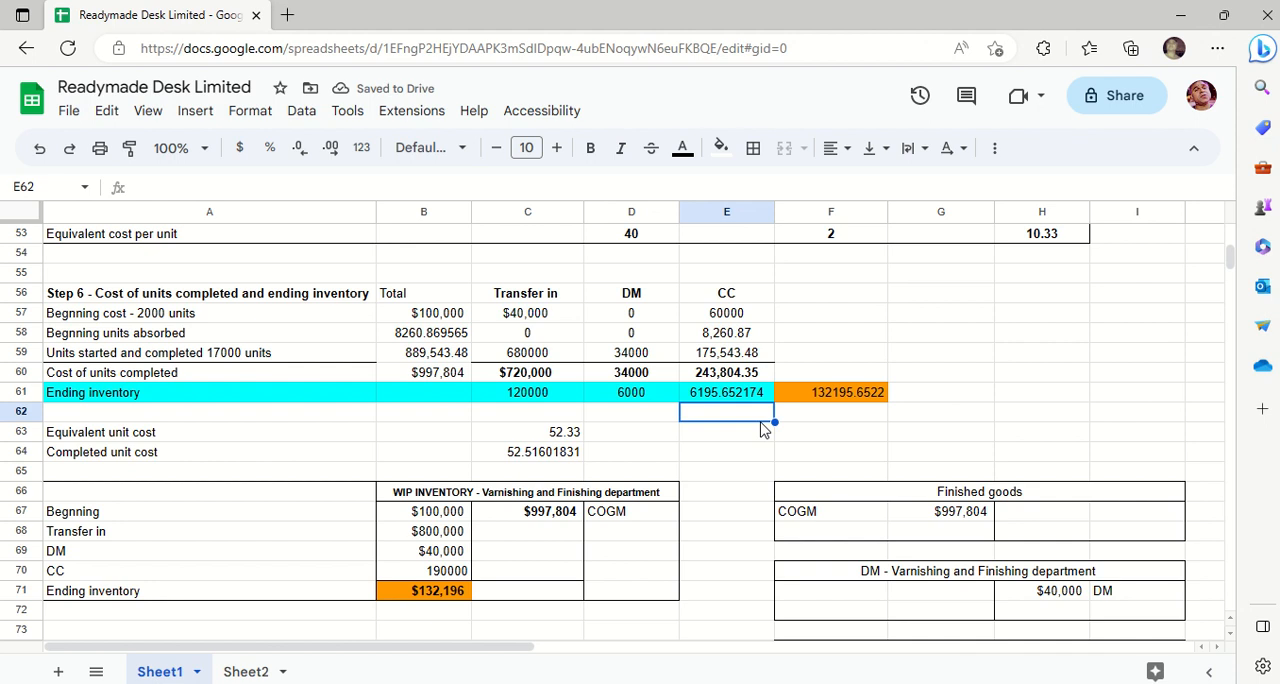
- Check which cells the transfer in ending inventory formula in C61 multiplies, leaving the formula as it is
click(545, 398)
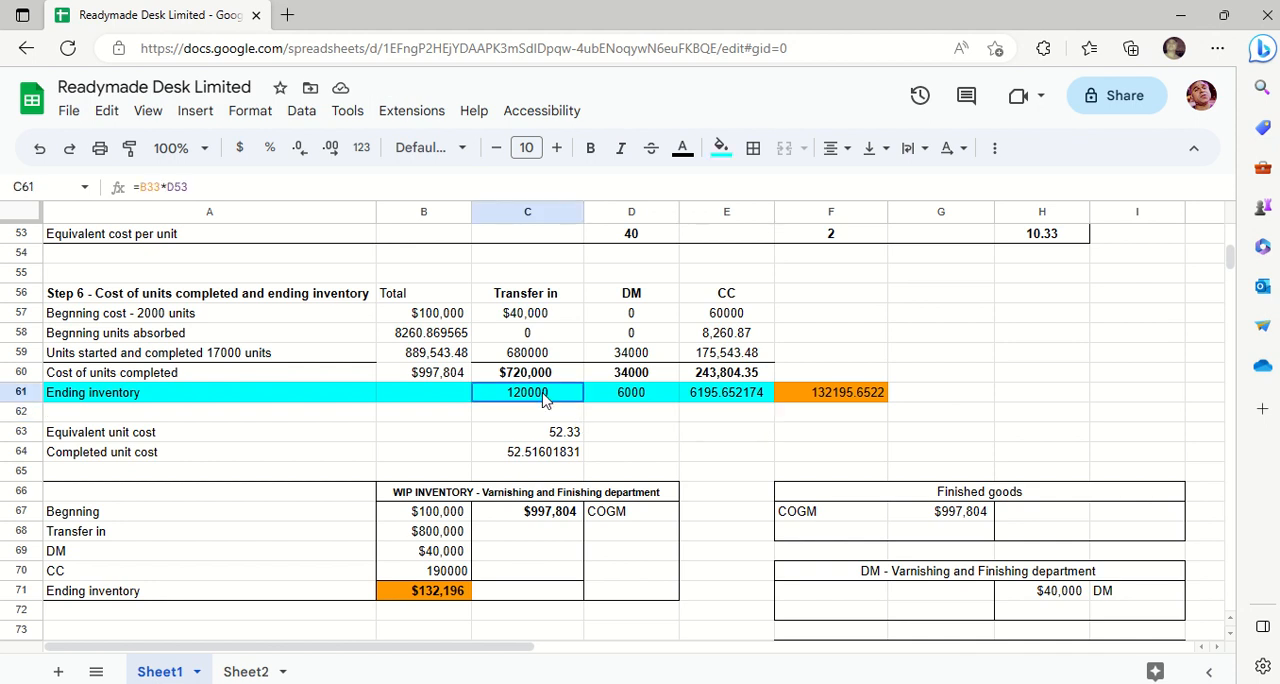
double_click(545, 398)
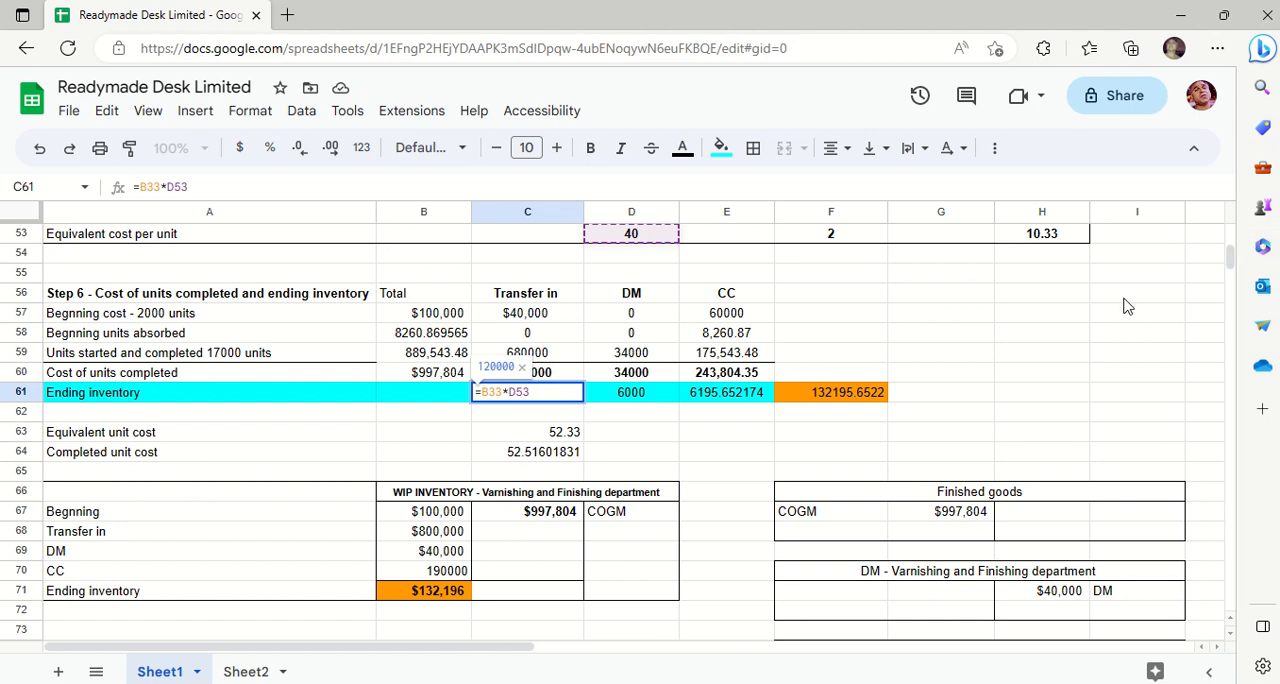
key(Escape)
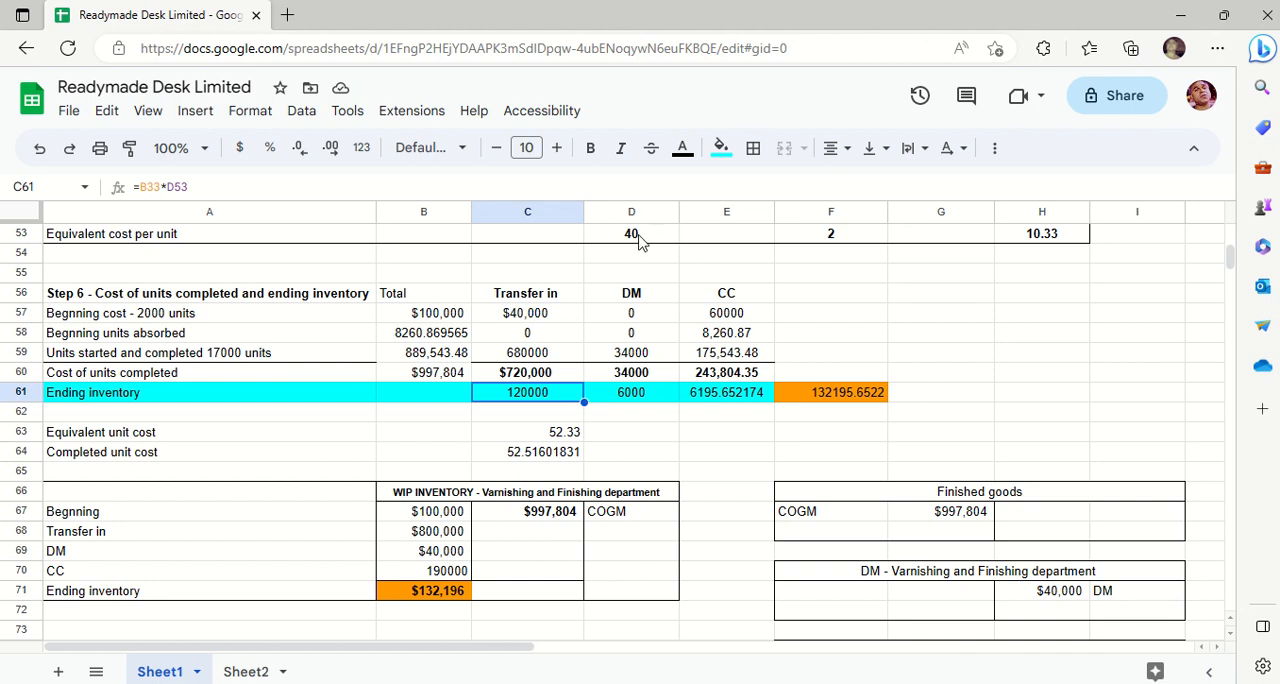
- Enter the check calculation =40*3000 in C62 below the transfer in ending inventory cost and clear it again
click(448, 416)
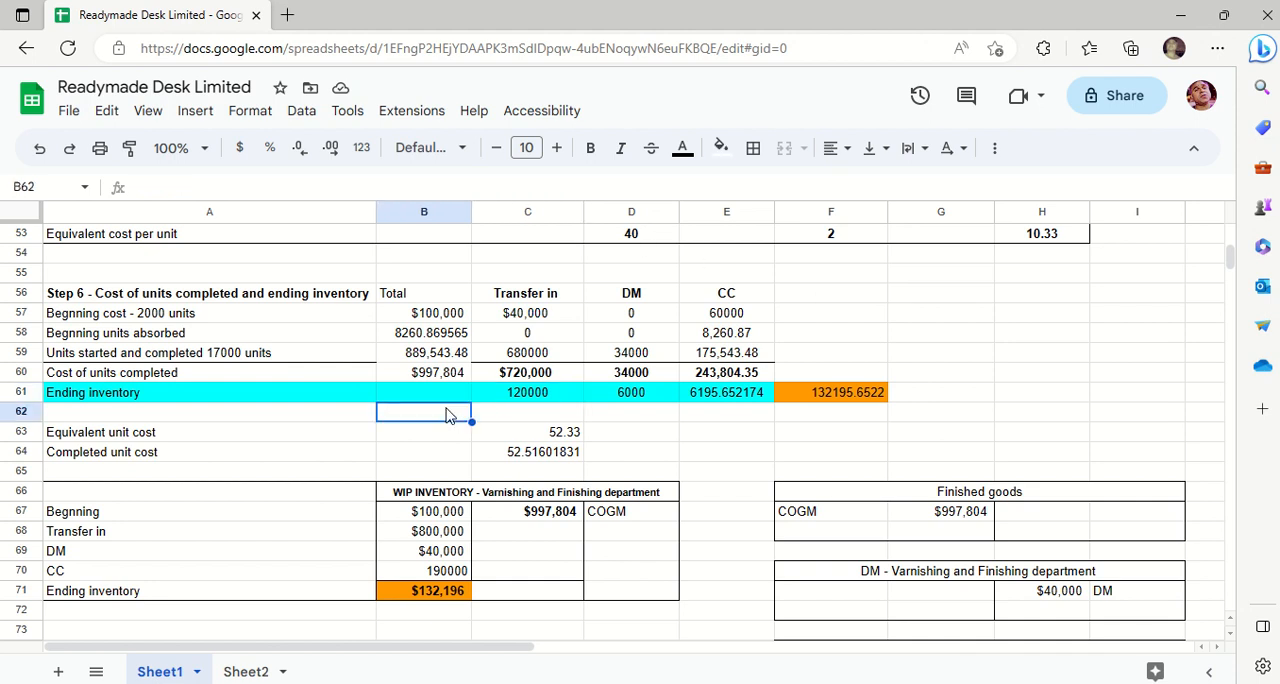
key(Right)
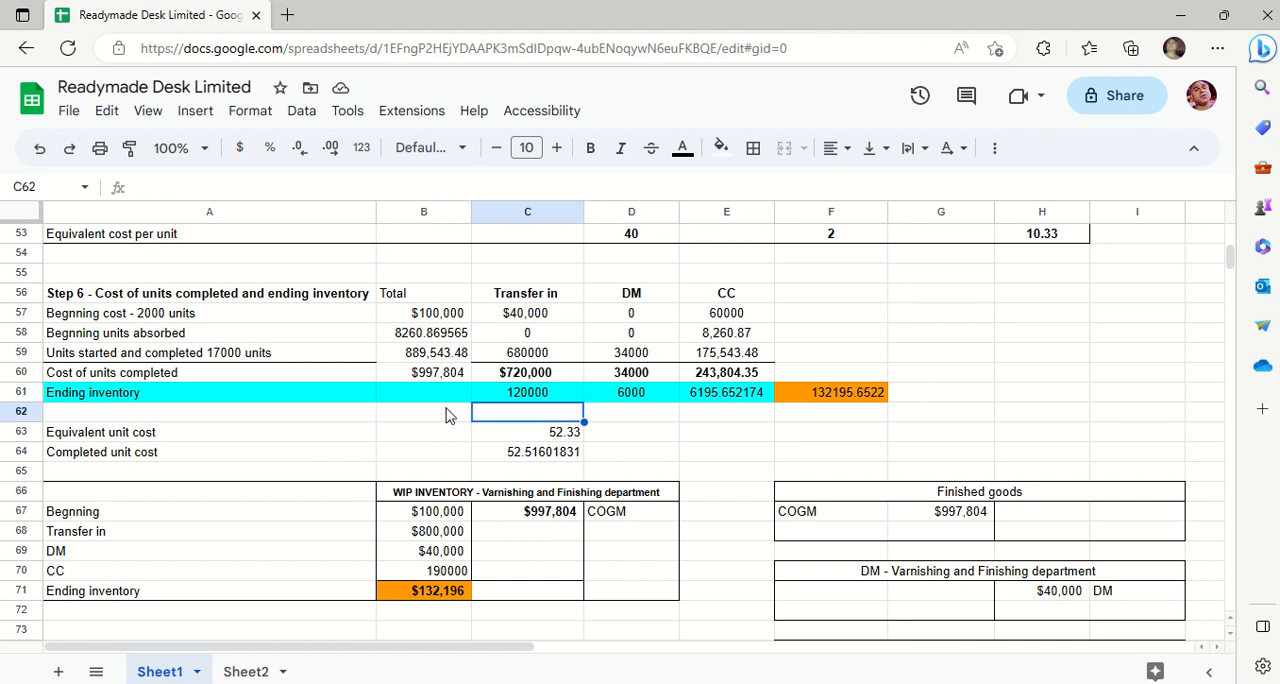
text(=40)
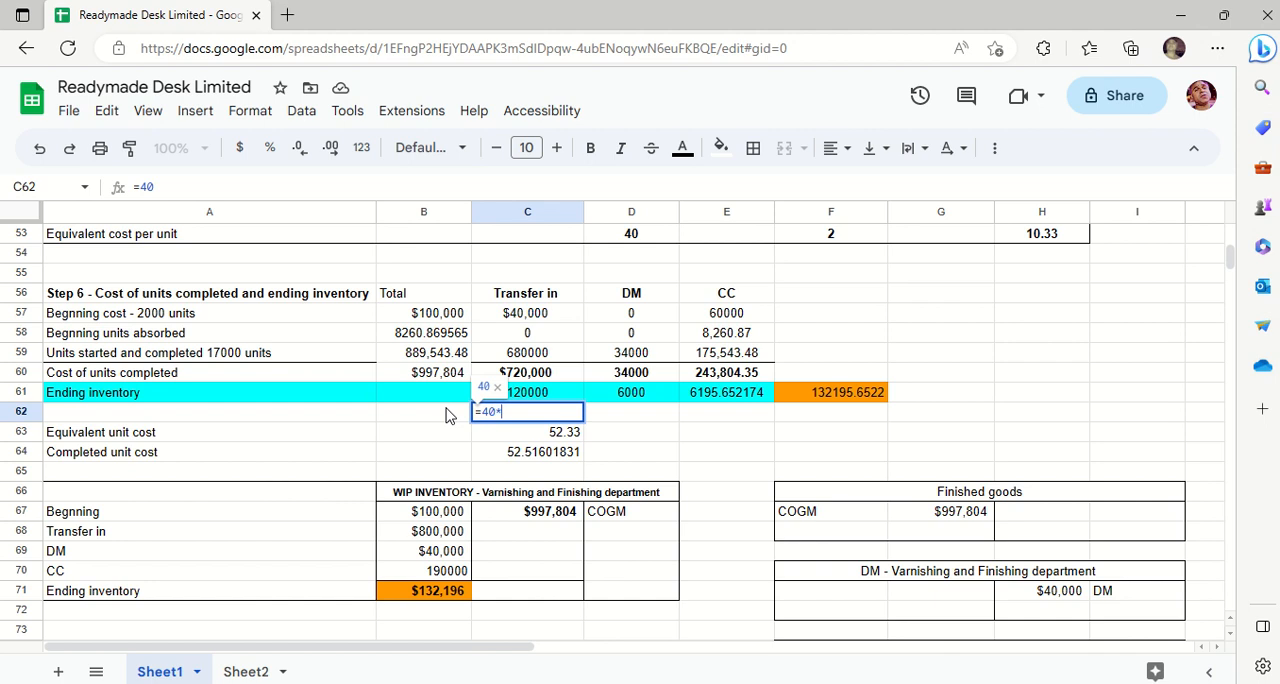
text(*3000)
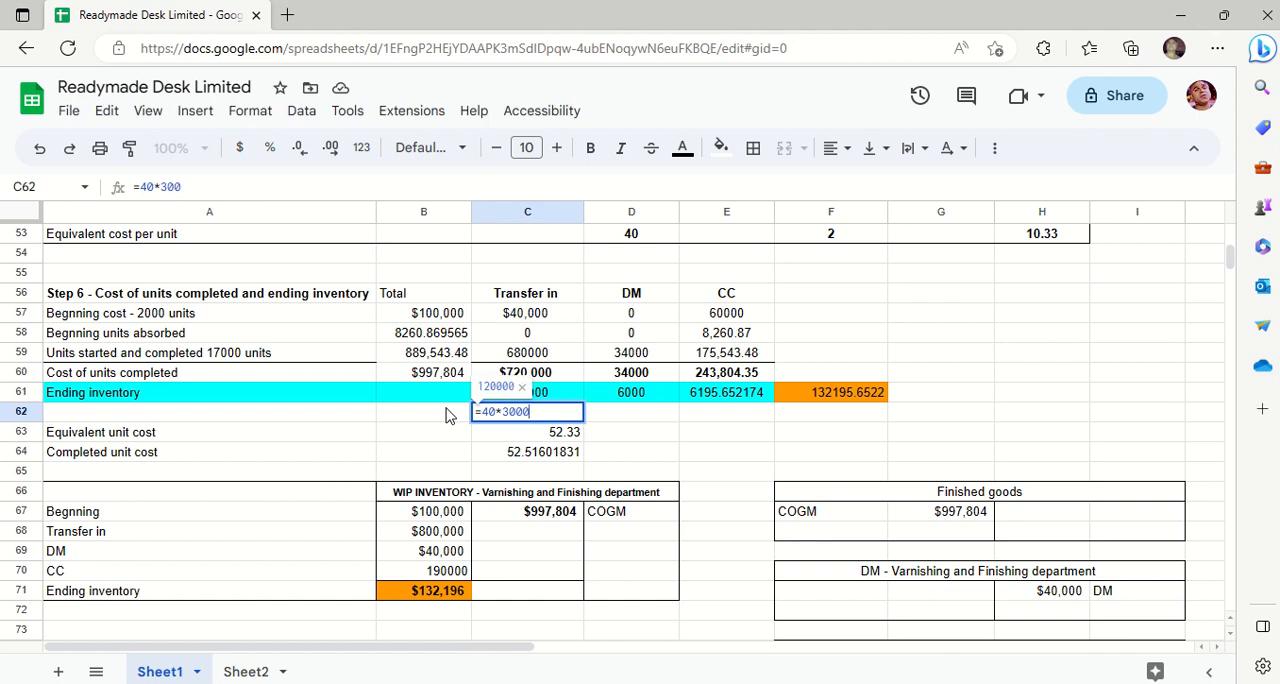
key(Return)
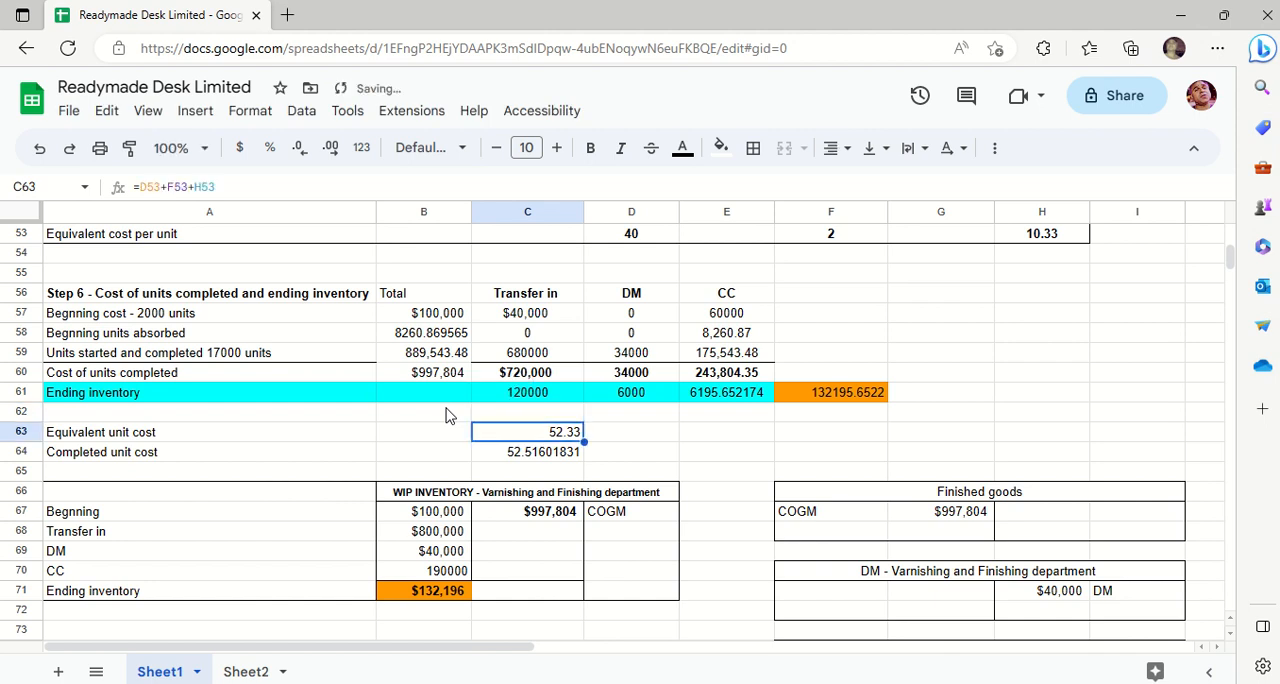
click(580, 414)
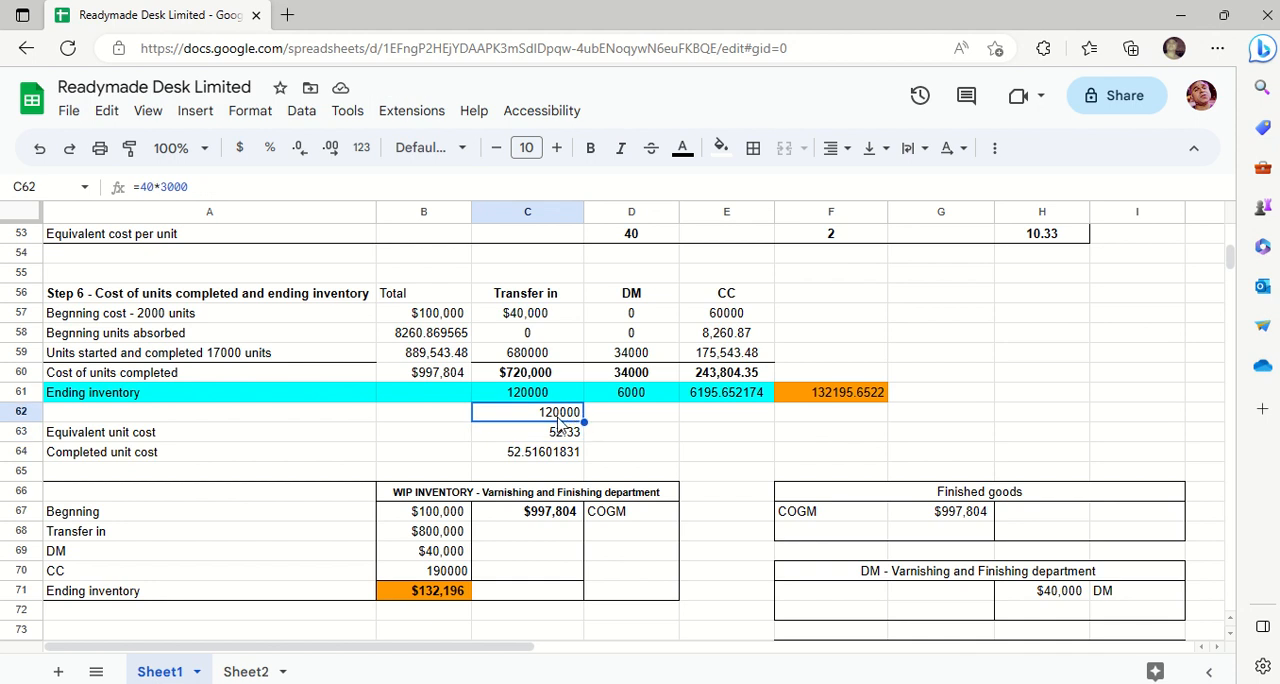
key(Delete)
key(Right)
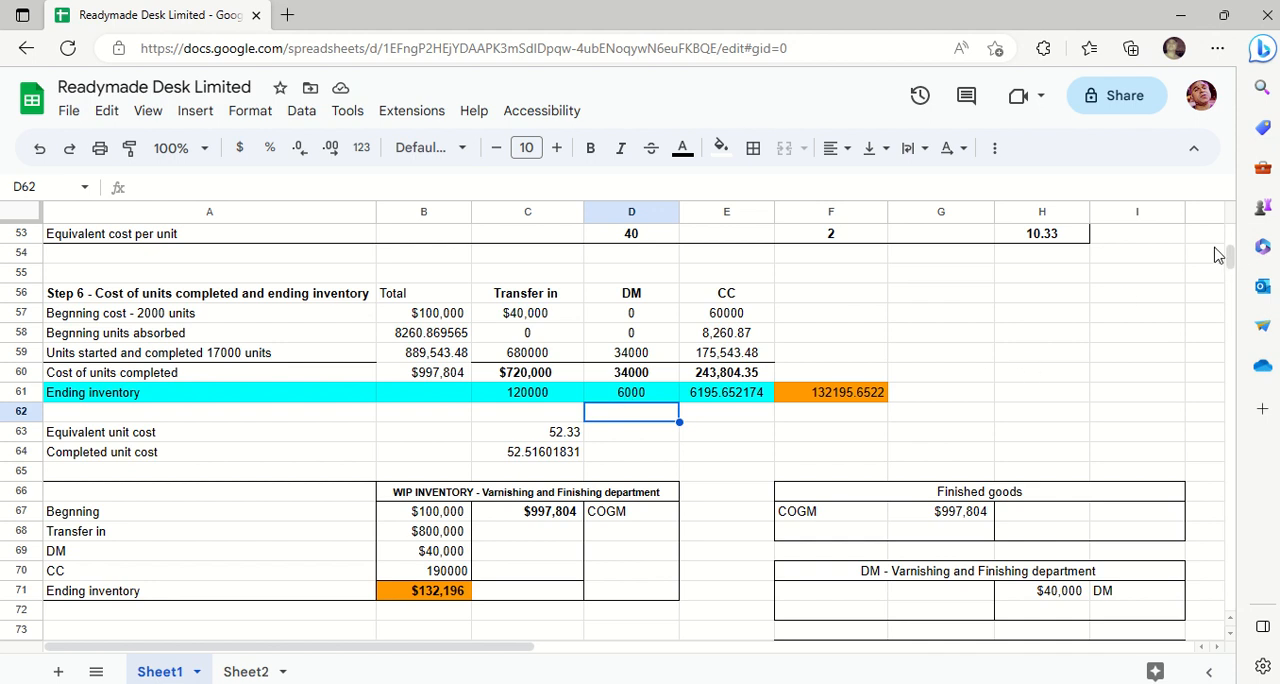
- Fill the Step 3 ending inventory equivalent units for transfer in, DM and CC (D41, F41, H41) with green
scroll(1236, 240, up, 1)
scroll(1236, 240, up, 6)
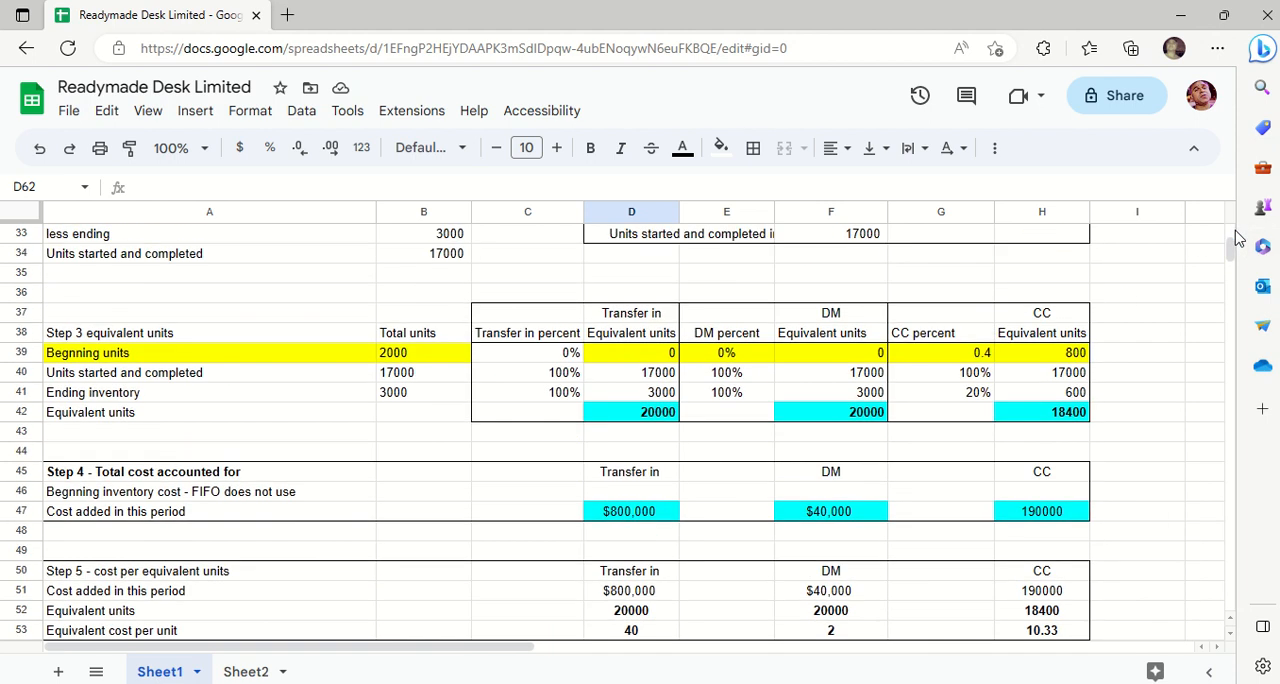
key(Down)
key(Down)
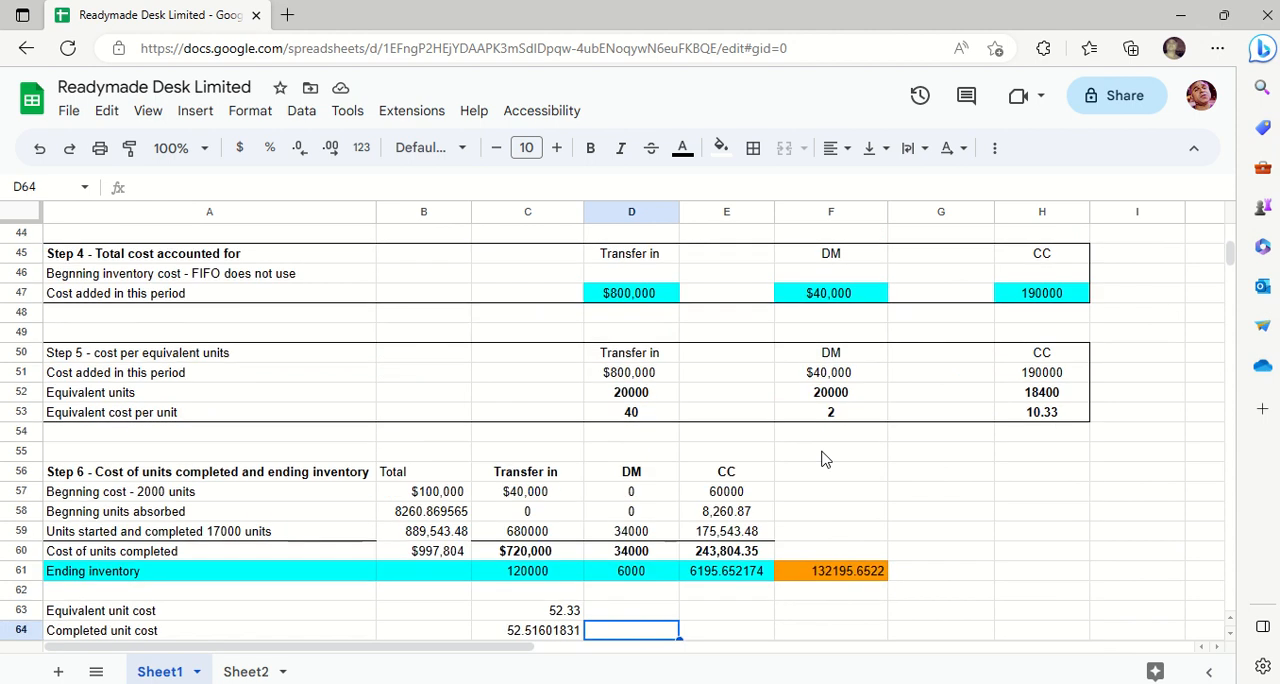
key(Up)
key(Up)
key(Up)
key(Up)
key(Up)
key(Up)
key(Up)
key(Up)
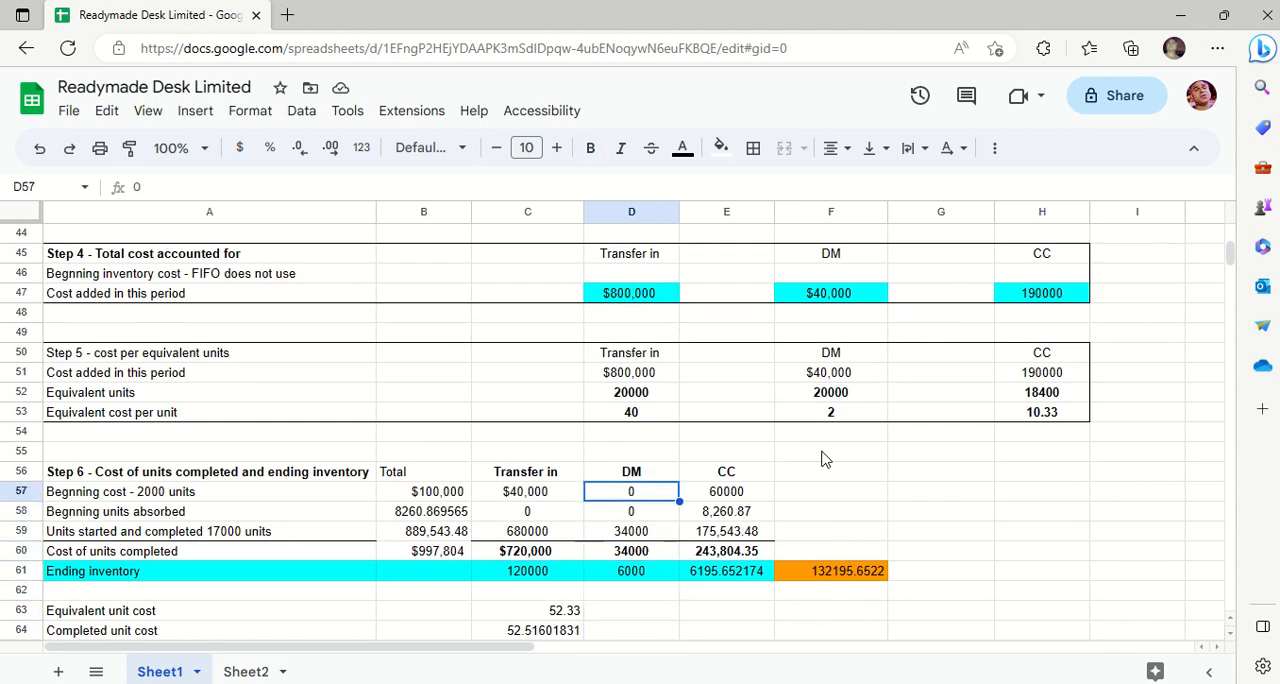
key(Up)
key(Up)
key(Up)
key(Up)
key(Up)
key(Up)
key(Up)
key(Up)
key(Up)
key(Up)
key(Up)
key(Up)
key(Up)
key(Up)
key(Up)
key(Up)
key(Up)
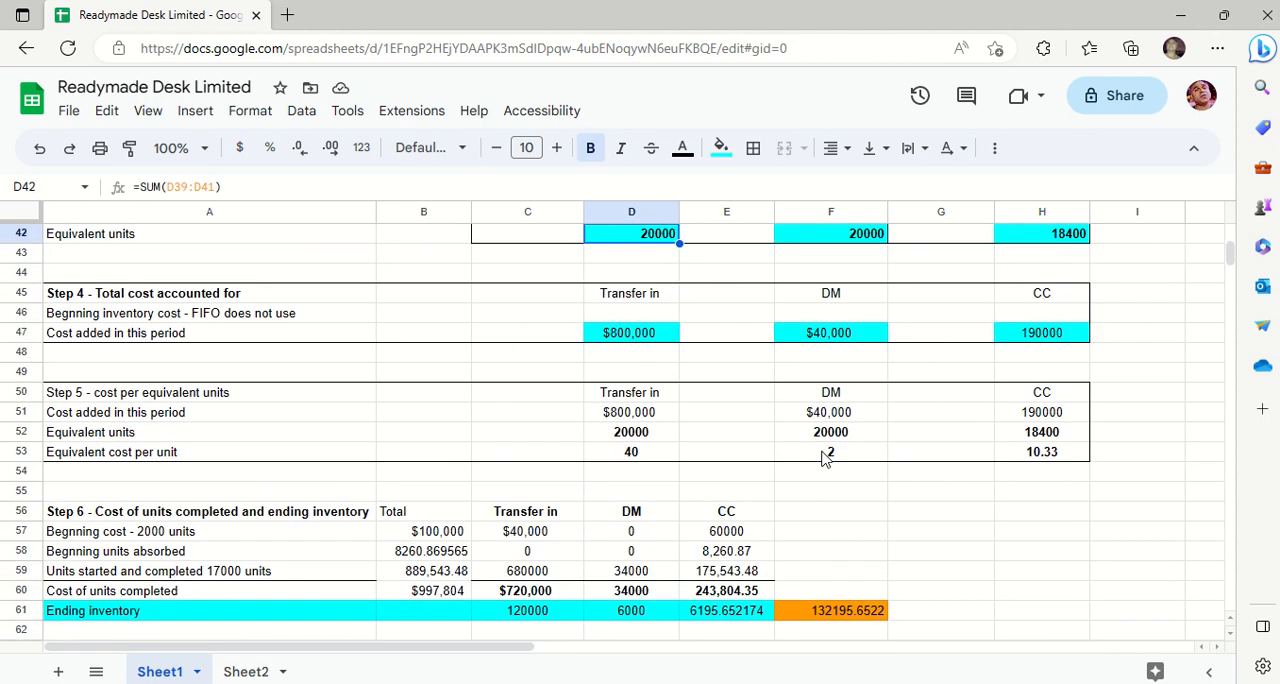
key(Up)
key(Up)
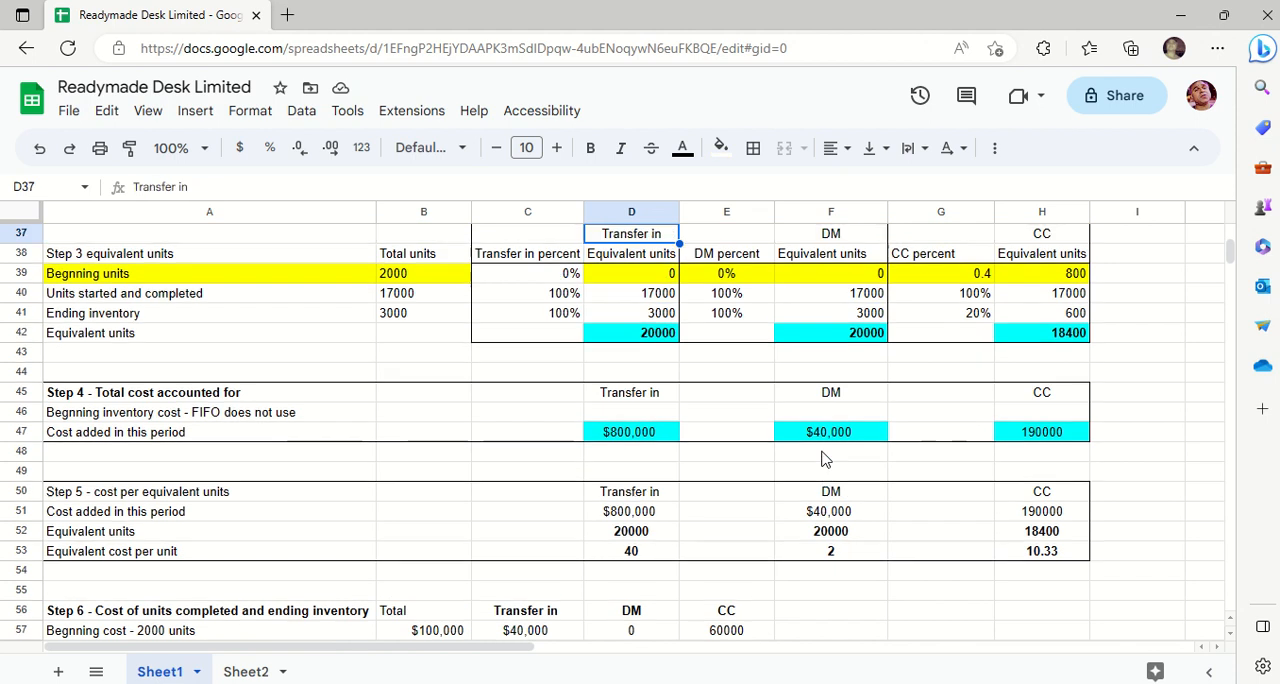
key(Down)
key(Down)
key(Down)
key(Down)
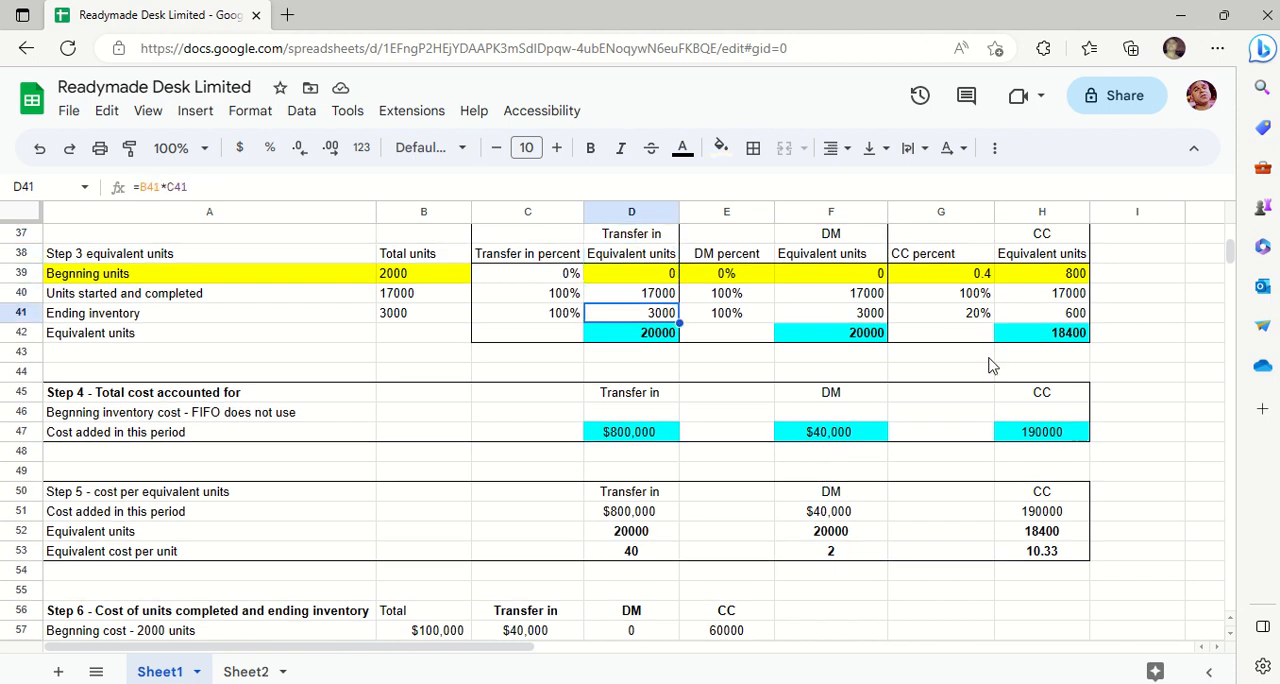
ctrl+click(868, 316)
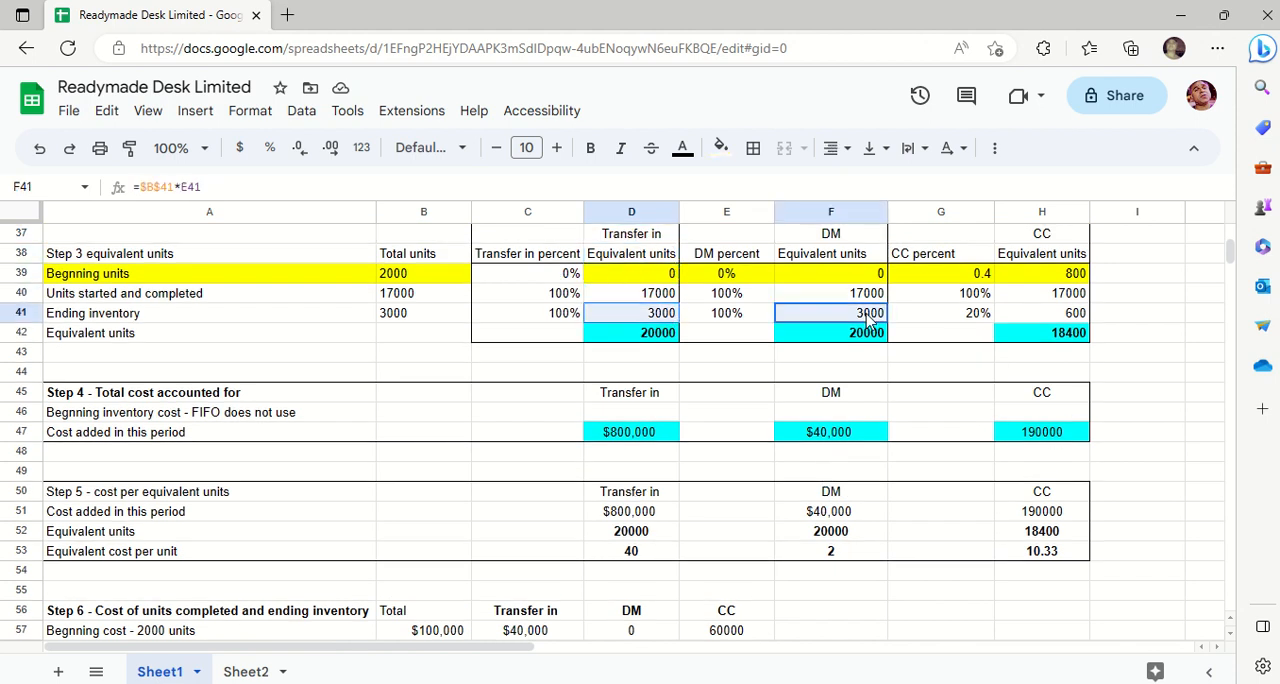
ctrl+click(1047, 318)
right_click(1047, 318)
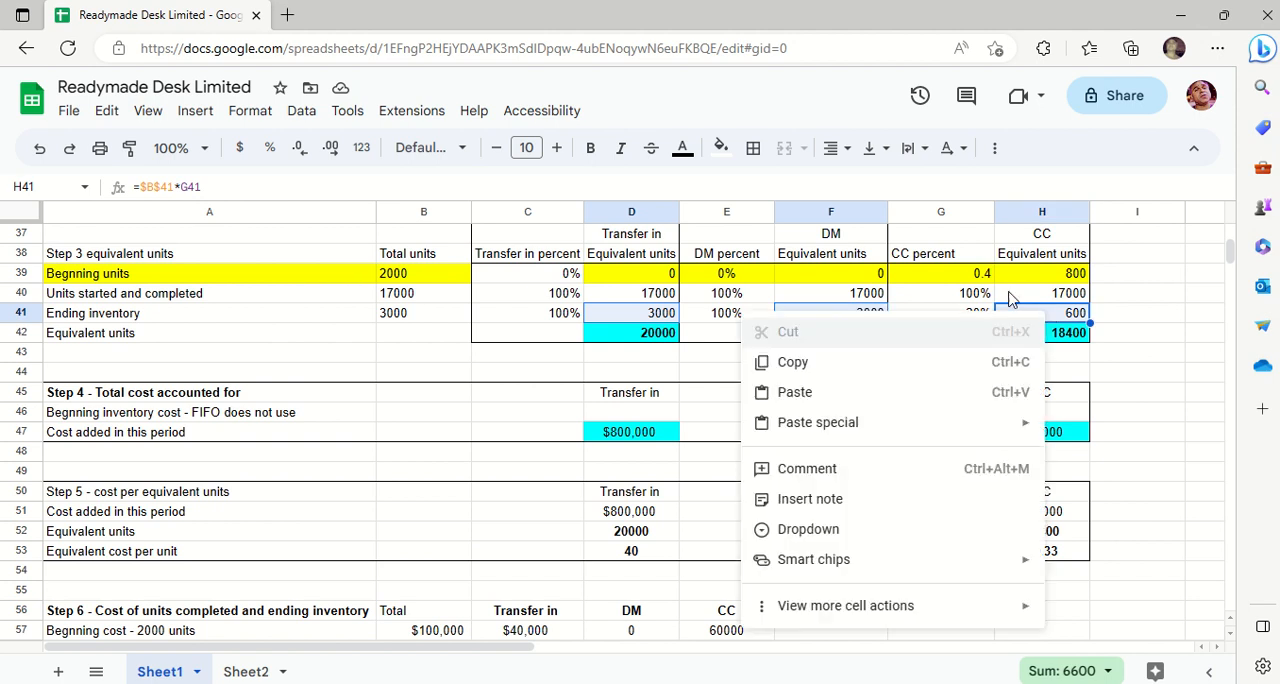
click(722, 149)
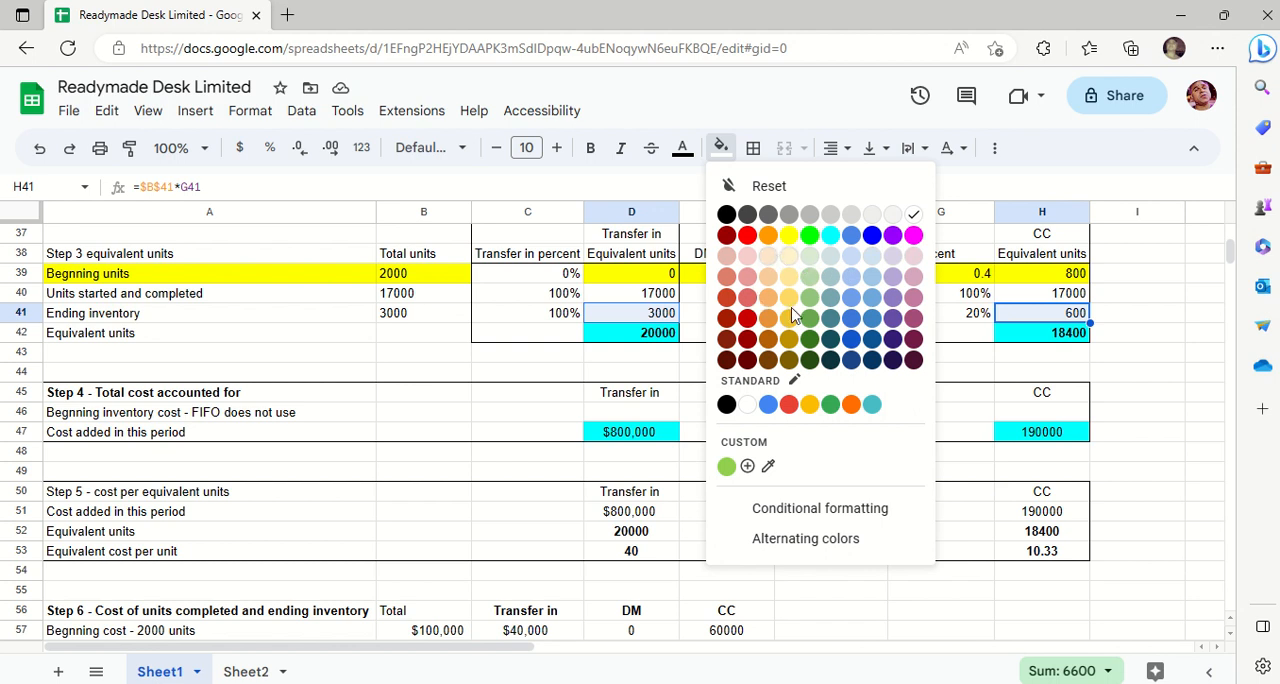
click(809, 238)
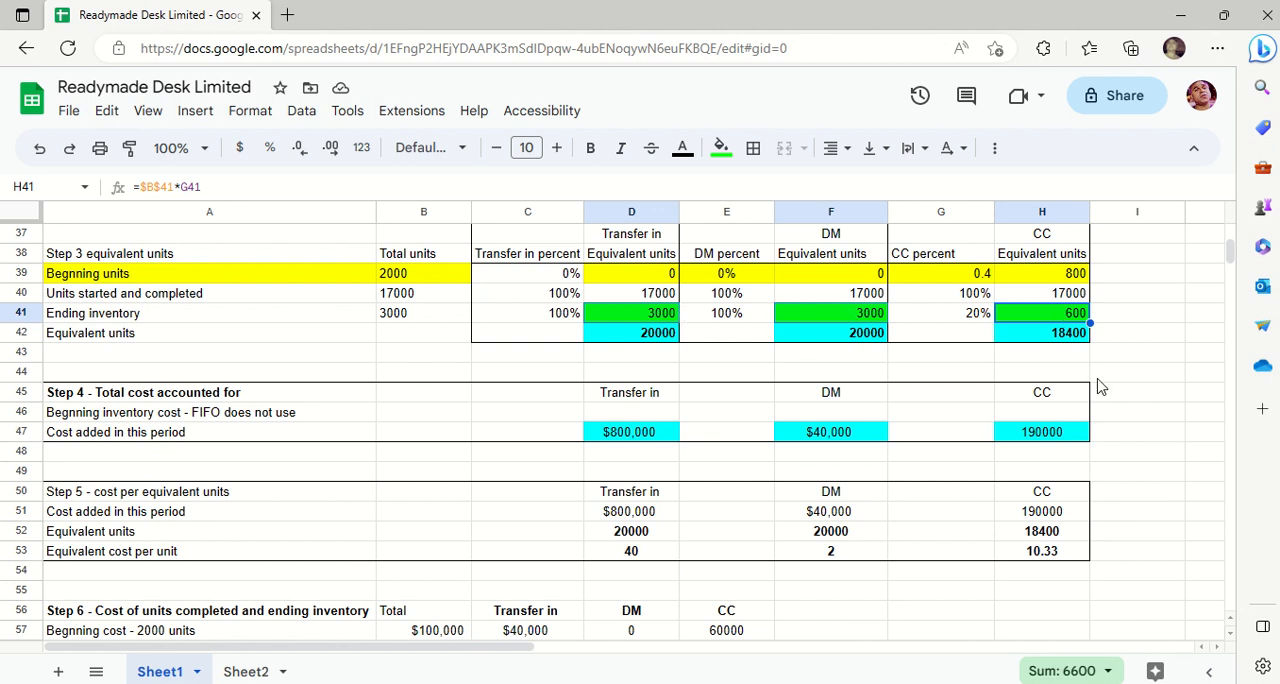
- Apply the Financial number format to the CC cost of ending inventory in E61
click(1114, 445)
key(Down)
key(Down)
key(Down)
key(Down)
key(Down)
key(Down)
key(Down)
key(Down)
key(Down)
key(Down)
key(Down)
key(Down)
key(Down)
key(Down)
key(Down)
key(Down)
key(Down)
key(Down)
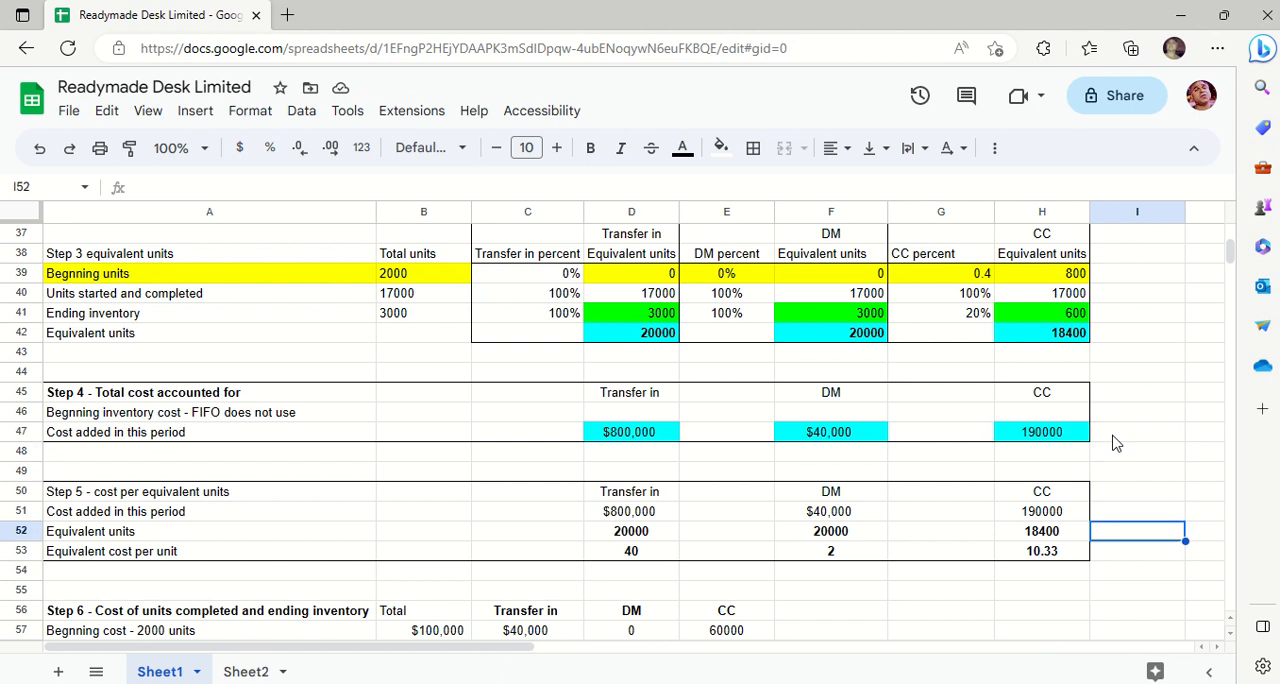
key(Down)
key(Down)
key(Down)
key(Down)
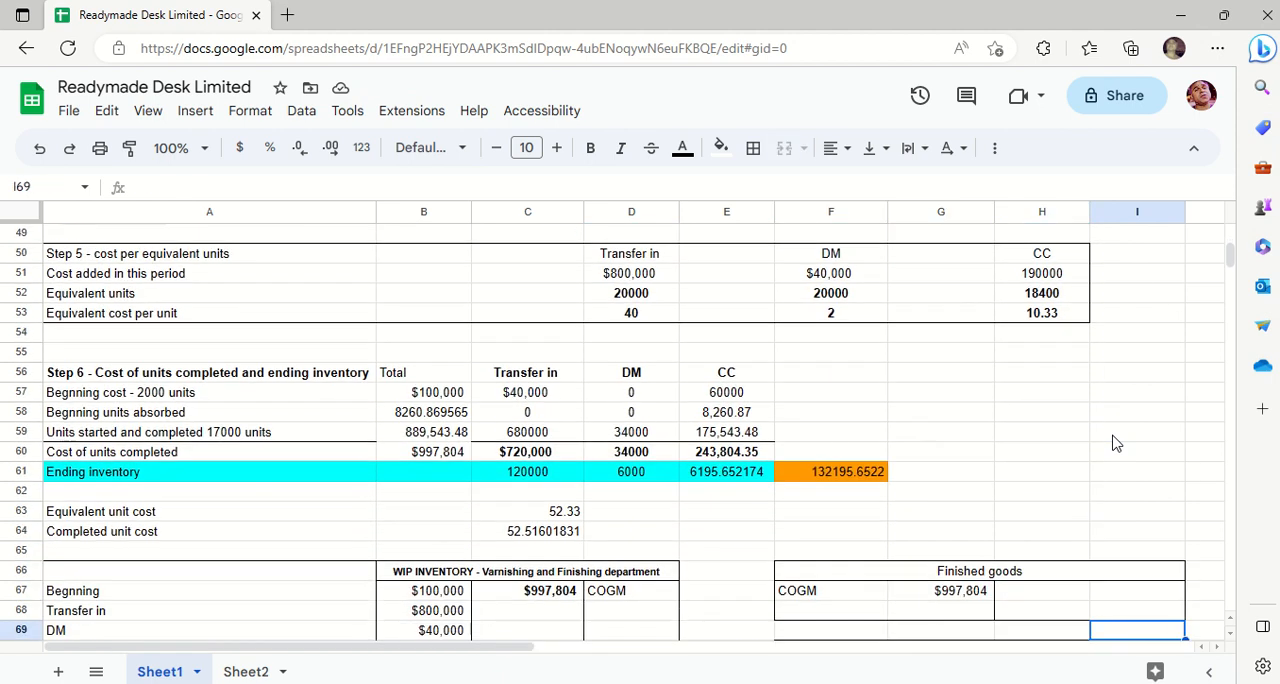
click(710, 456)
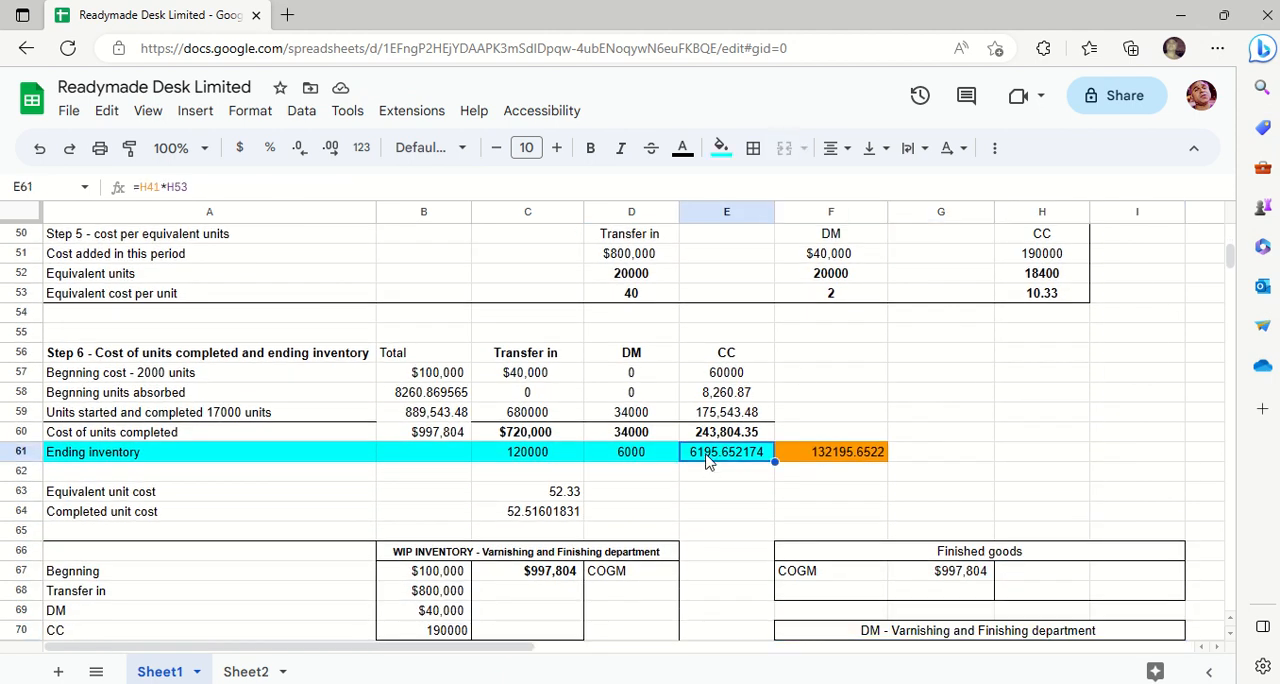
click(268, 121)
mouse_move(406, 197)
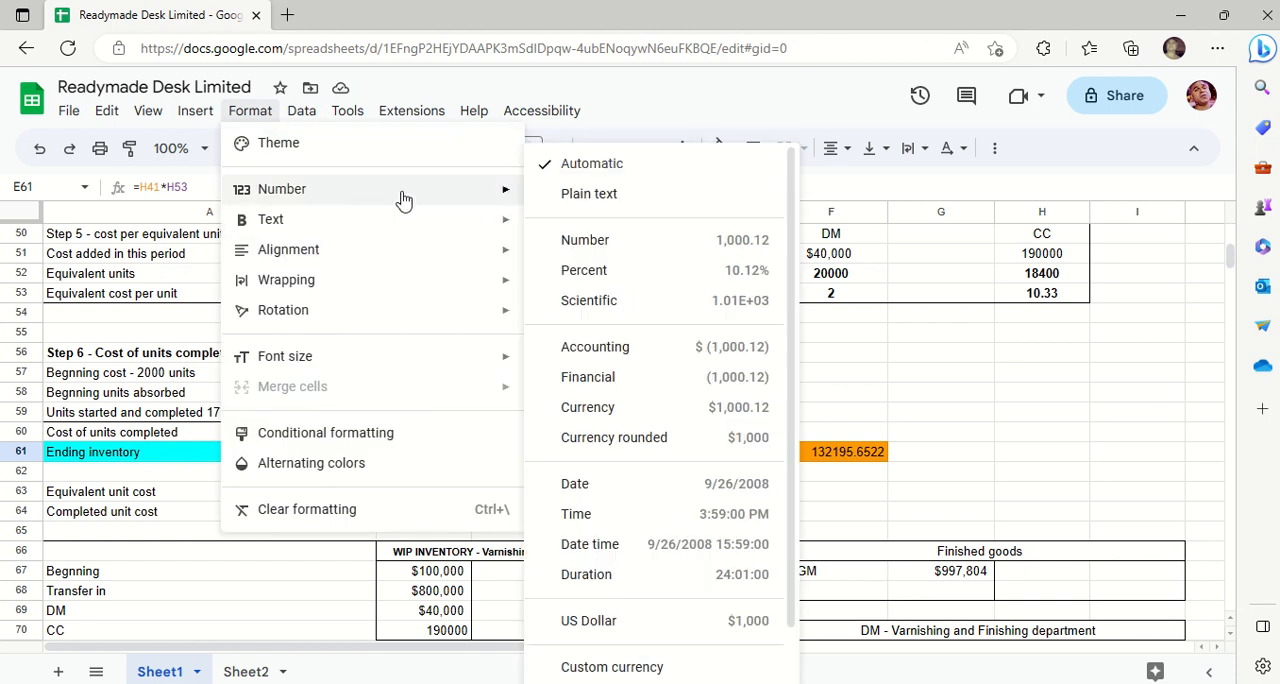
click(640, 379)
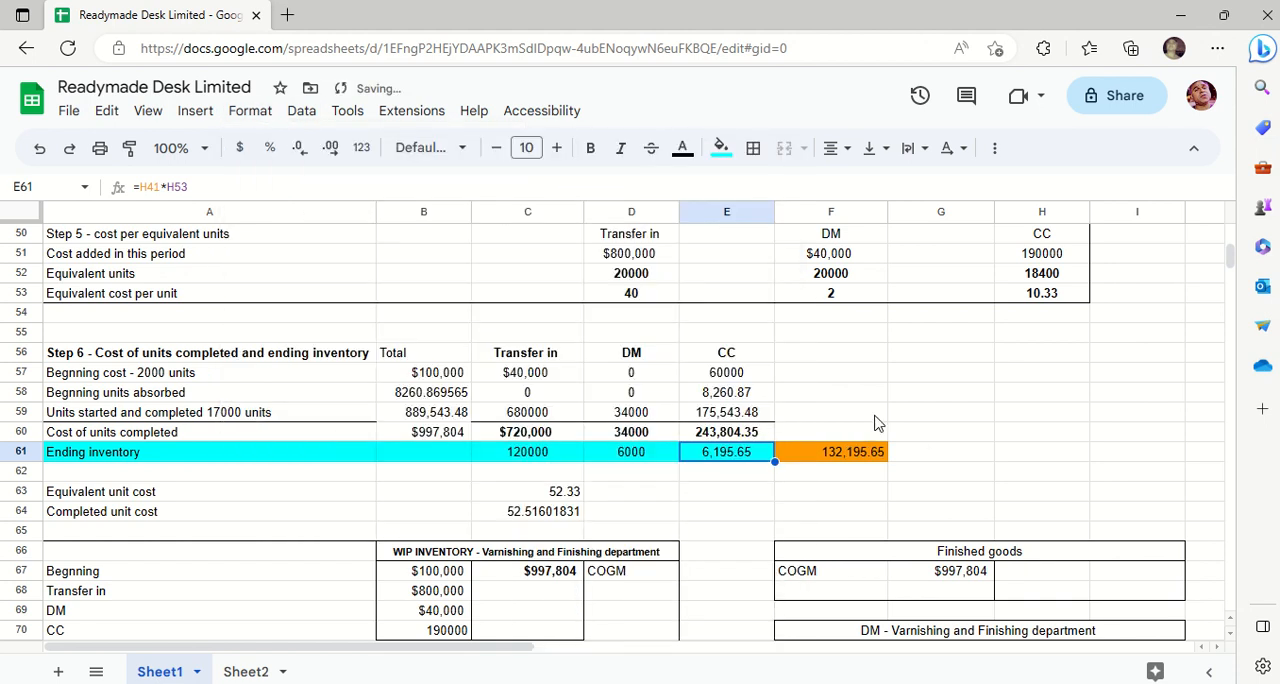
- Enter the check calculation =600*H53 in E62 below the CC ending inventory cost and clear it again
click(755, 474)
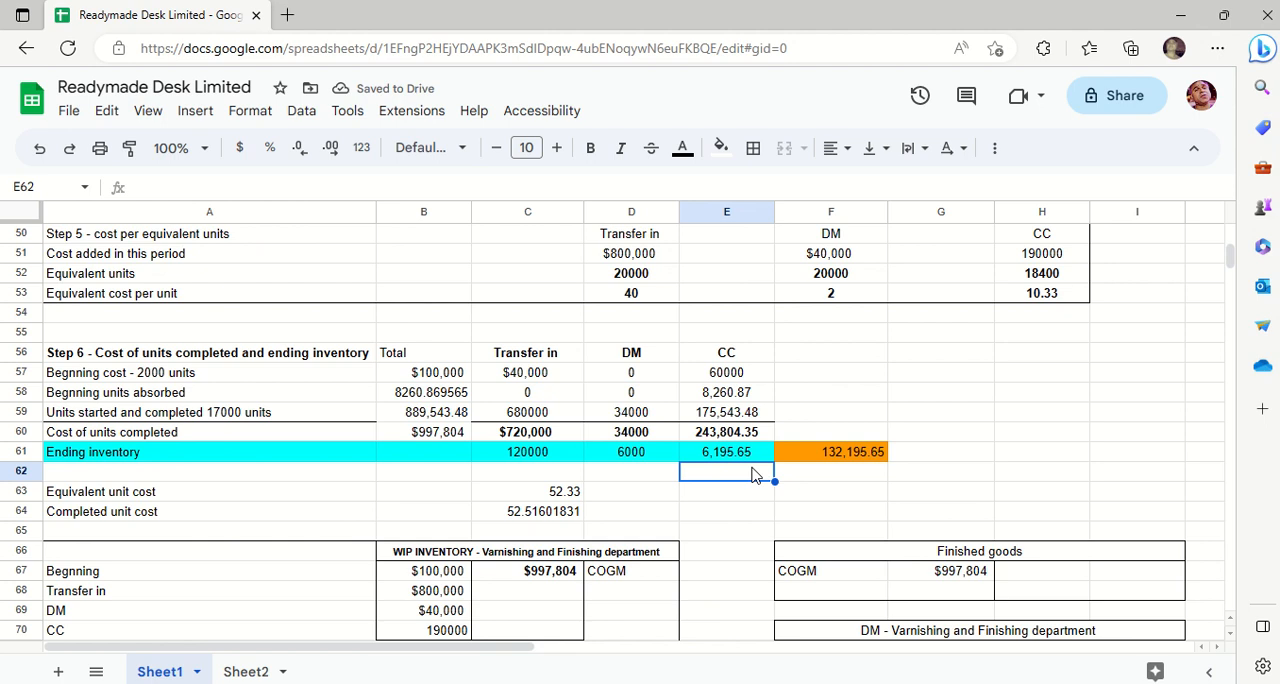
text(=)
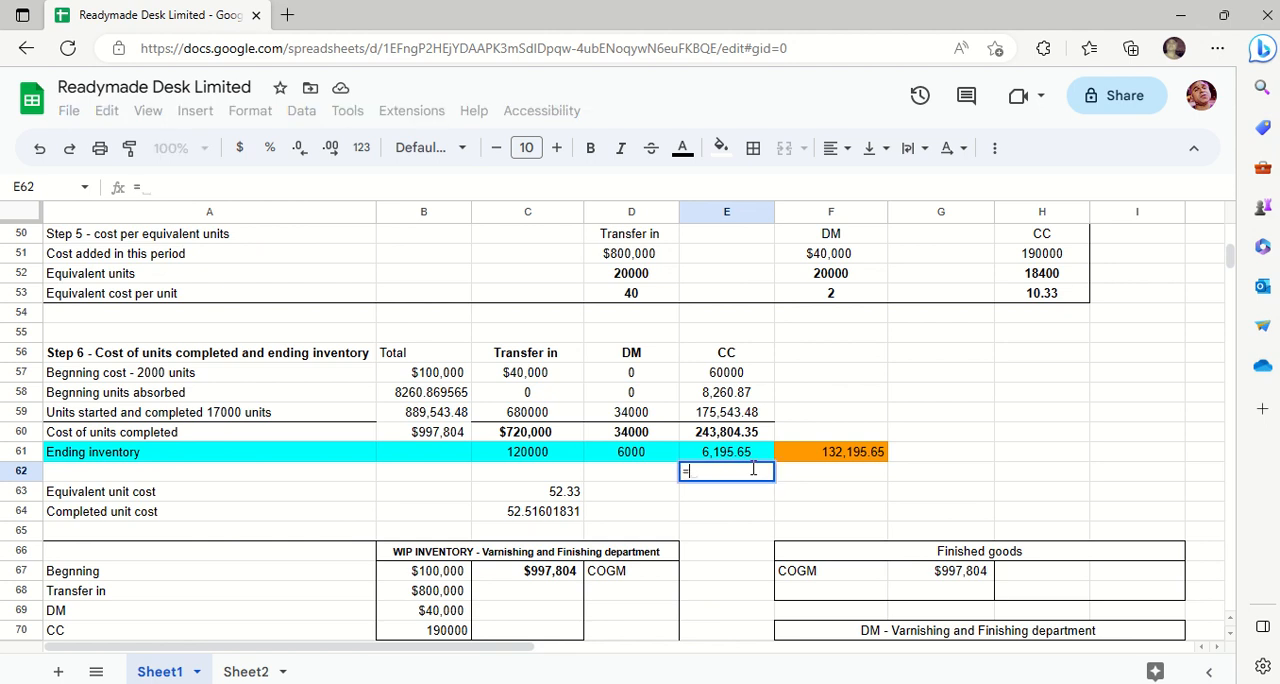
text(600)
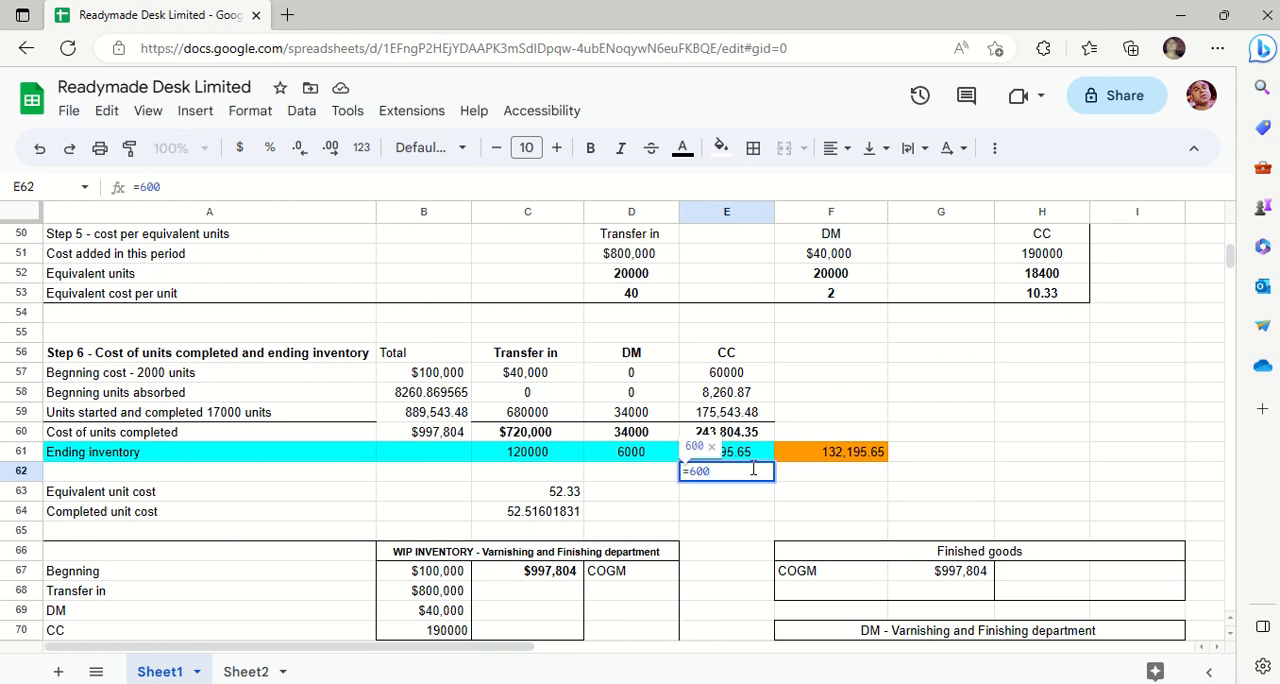
text(*)
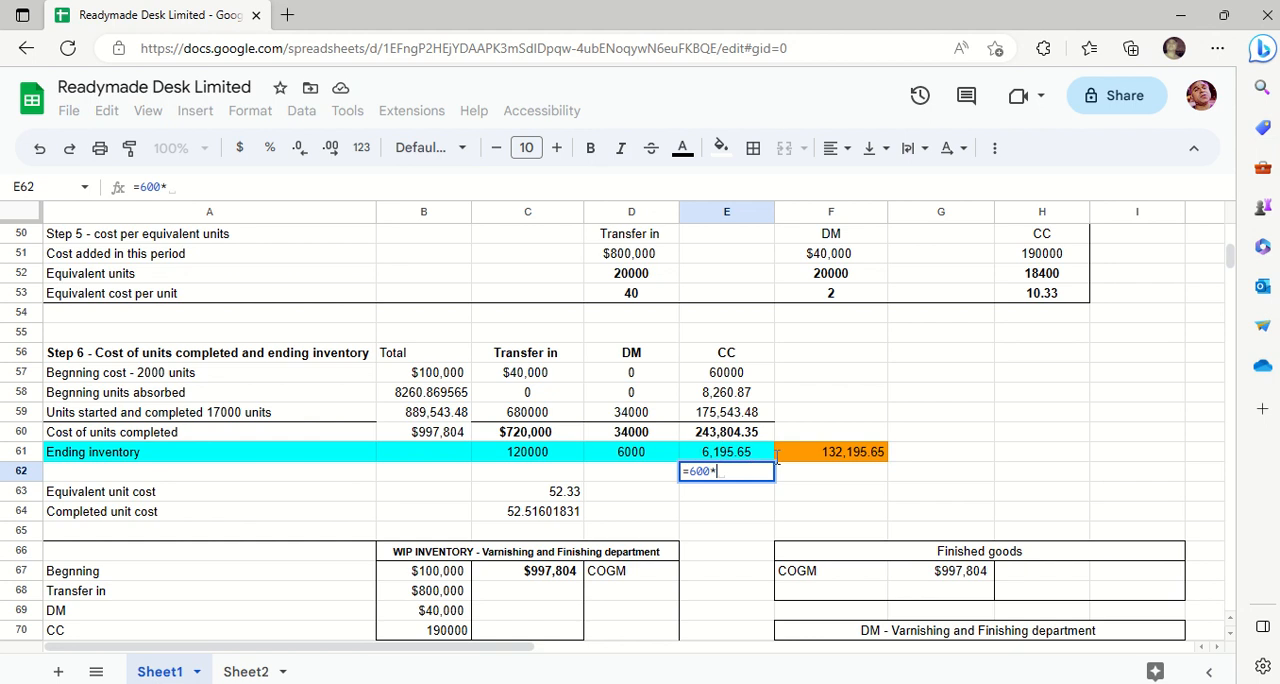
click(1060, 300)
key(Return)
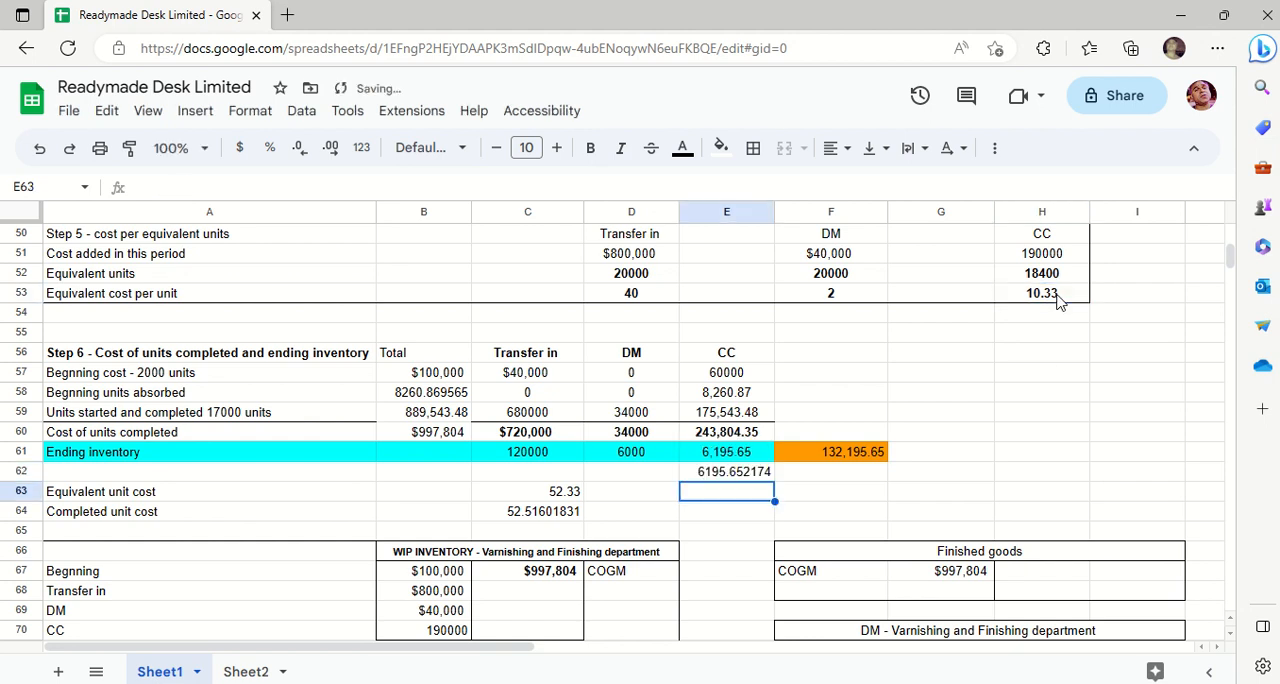
key(Up)
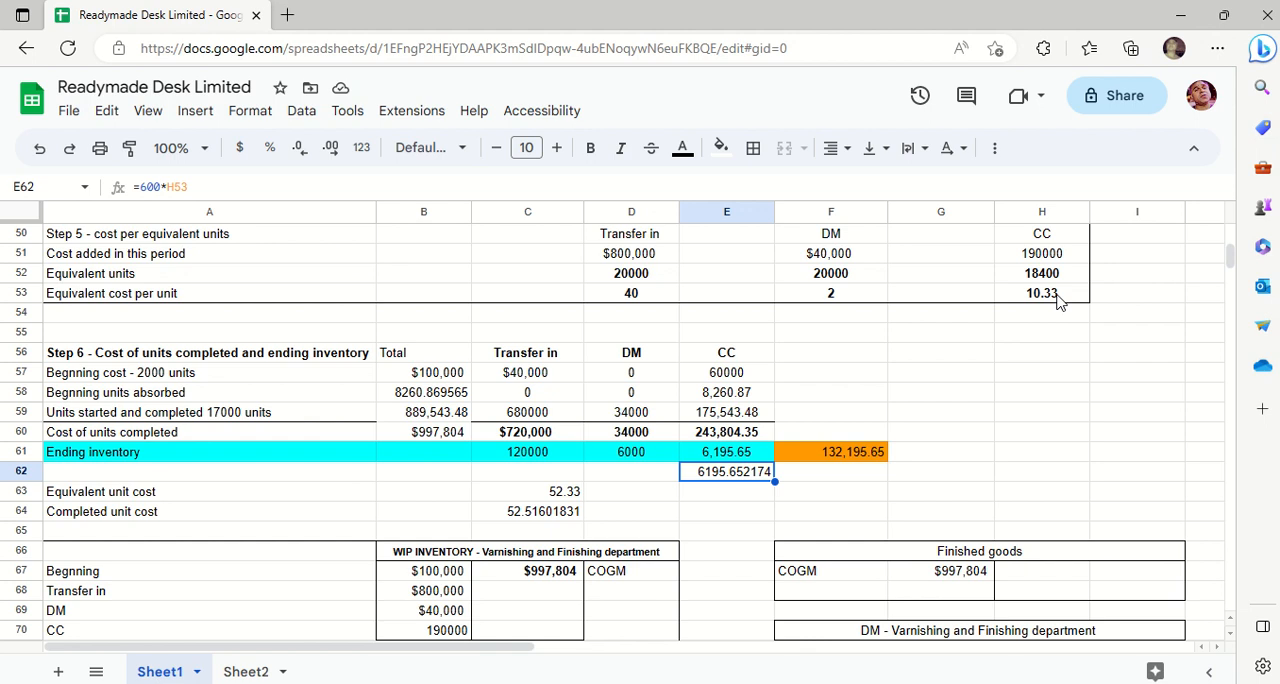
key(Delete)
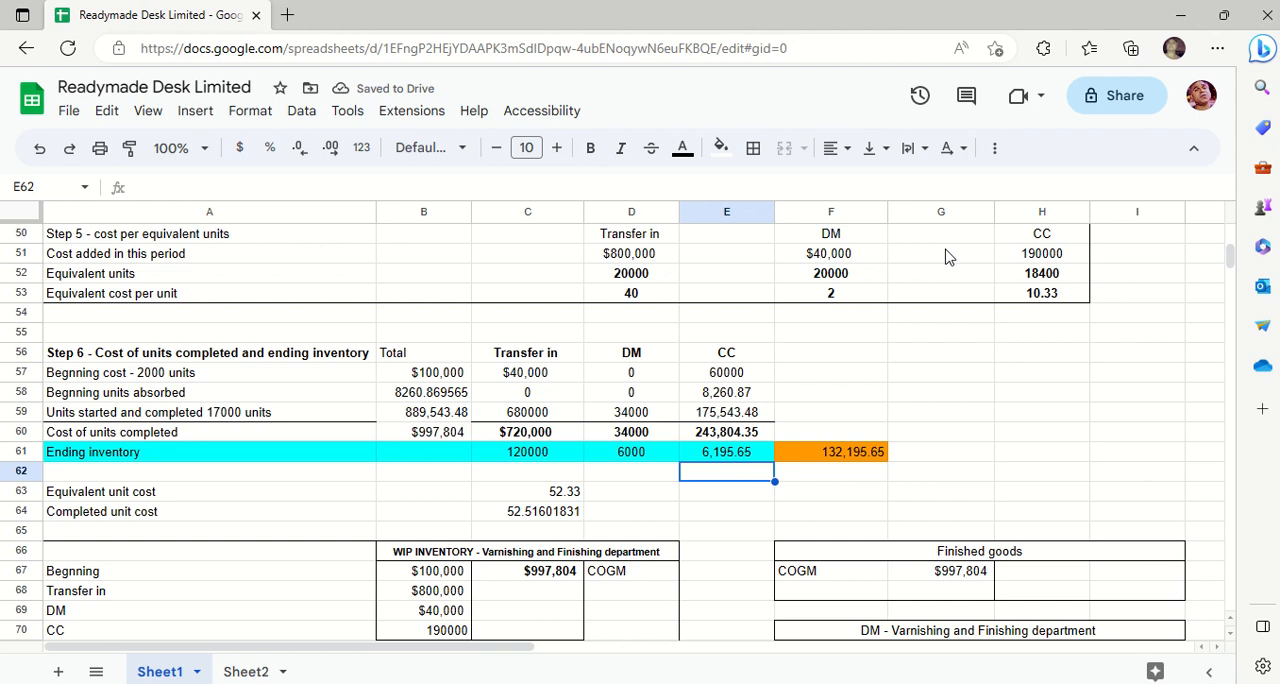
- Sum the transfer in, DM and CC ending inventory costs in C61:E61 and compare them with the total formula in F61
click(524, 458)
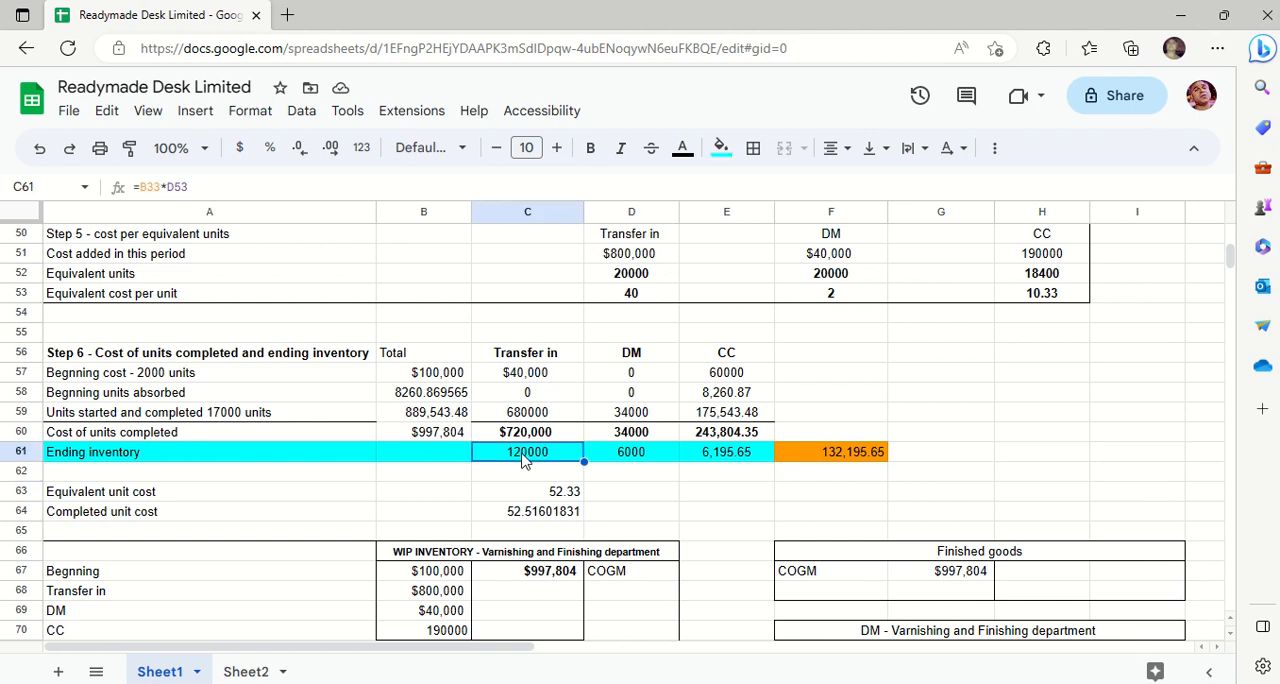
key(shift+Right)
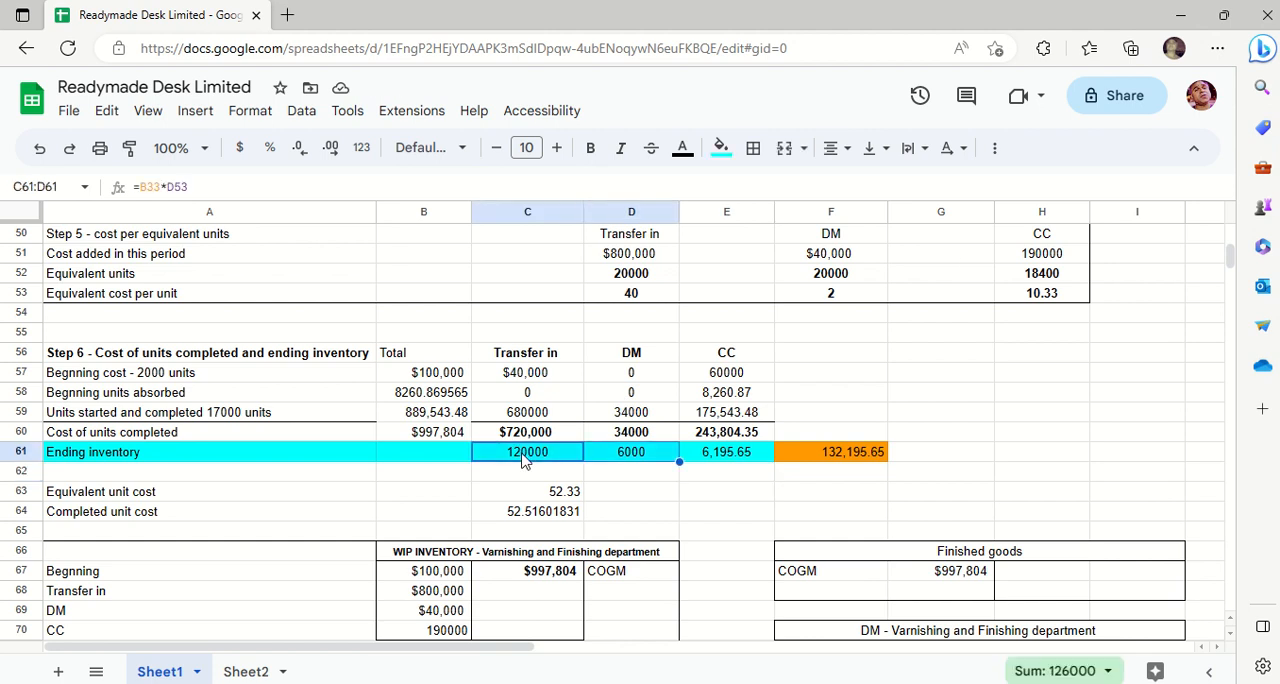
key(shift+Right)
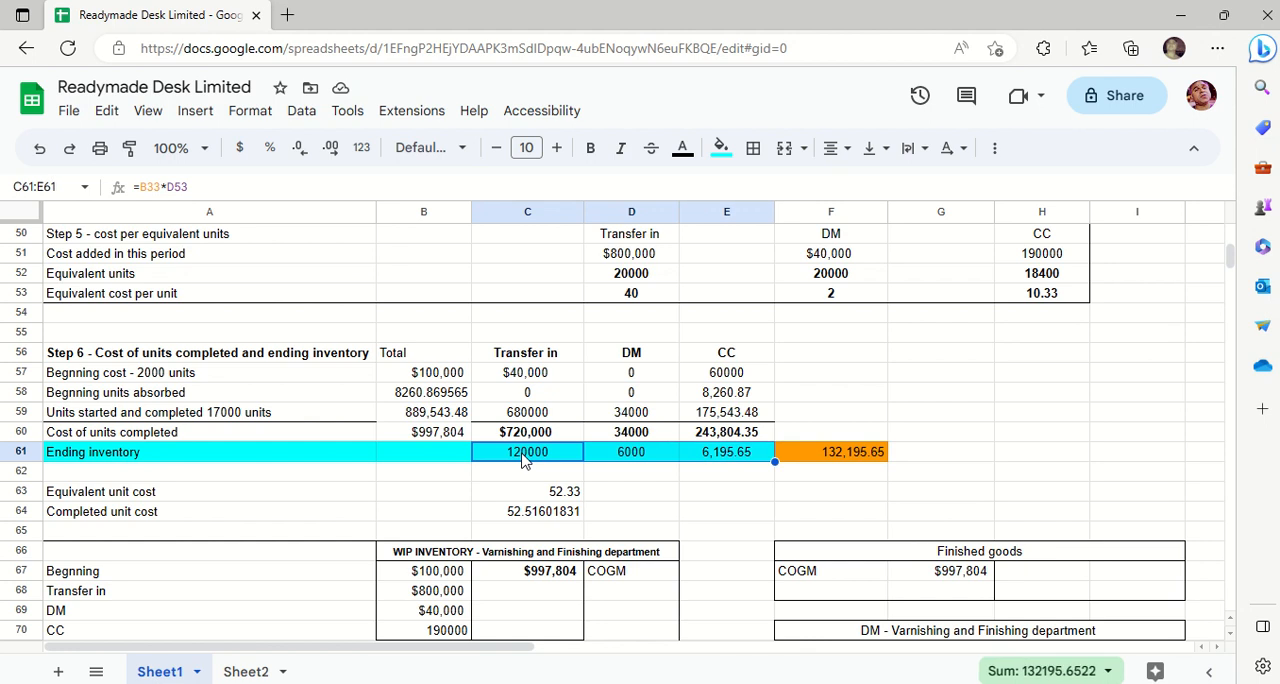
key(shift+Right)
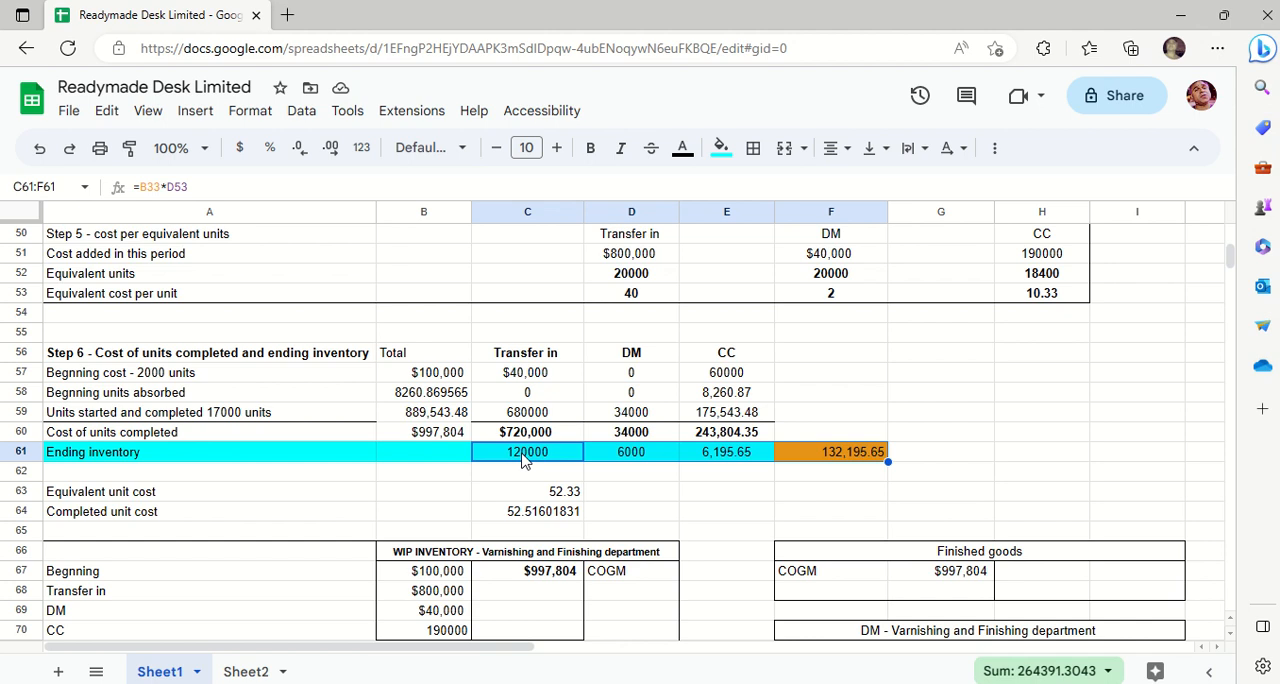
click(812, 491)
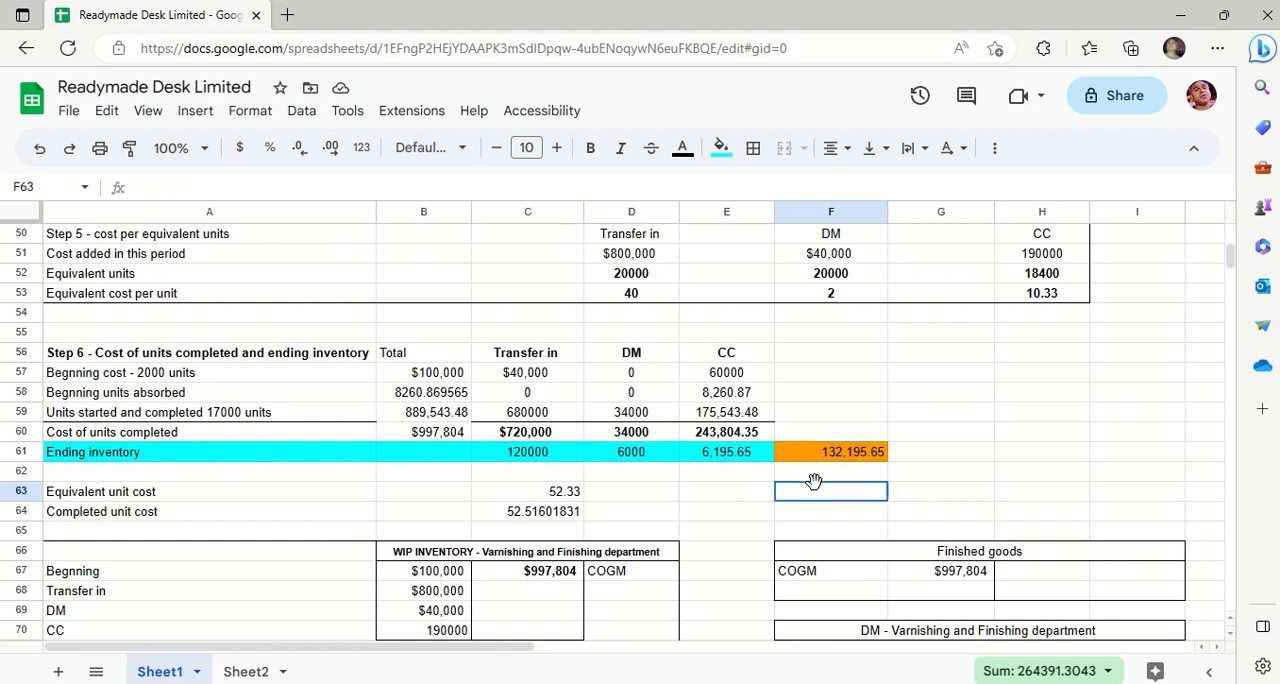
click(845, 457)
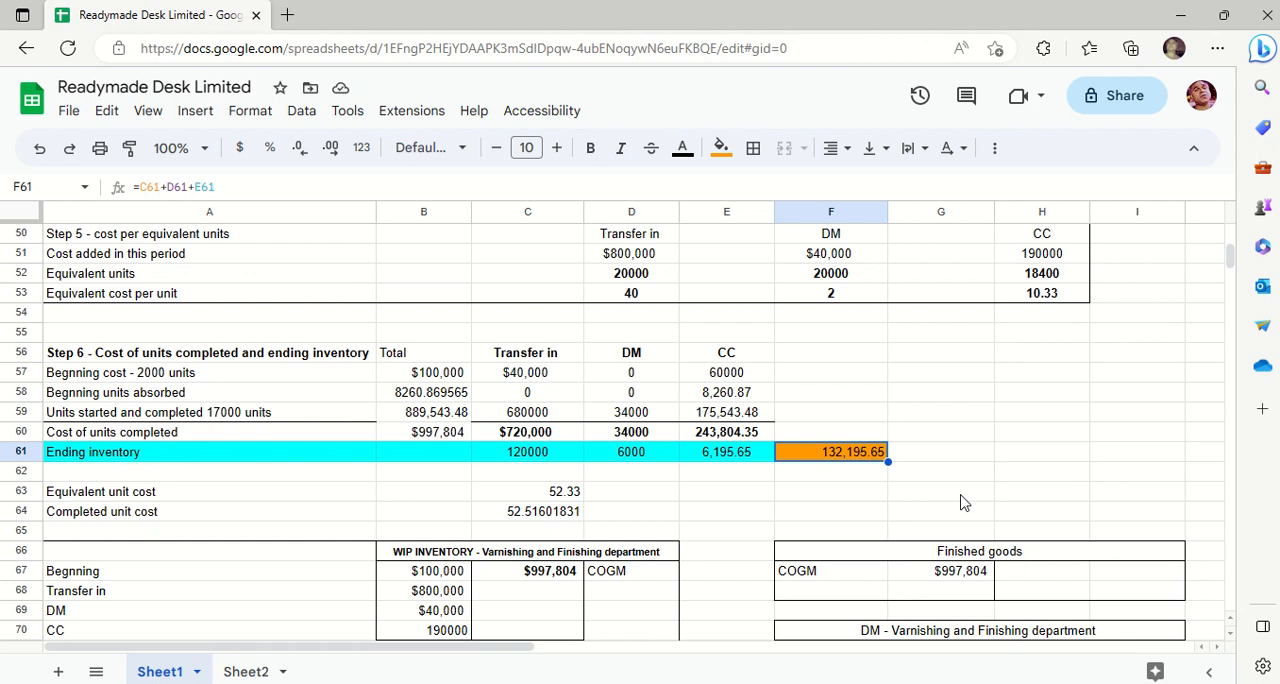
- Check that the equivalent unit cost formula in C63 adds the Step 5 costs per unit in D53, F53 and H53, leaving it as it is
click(705, 479)
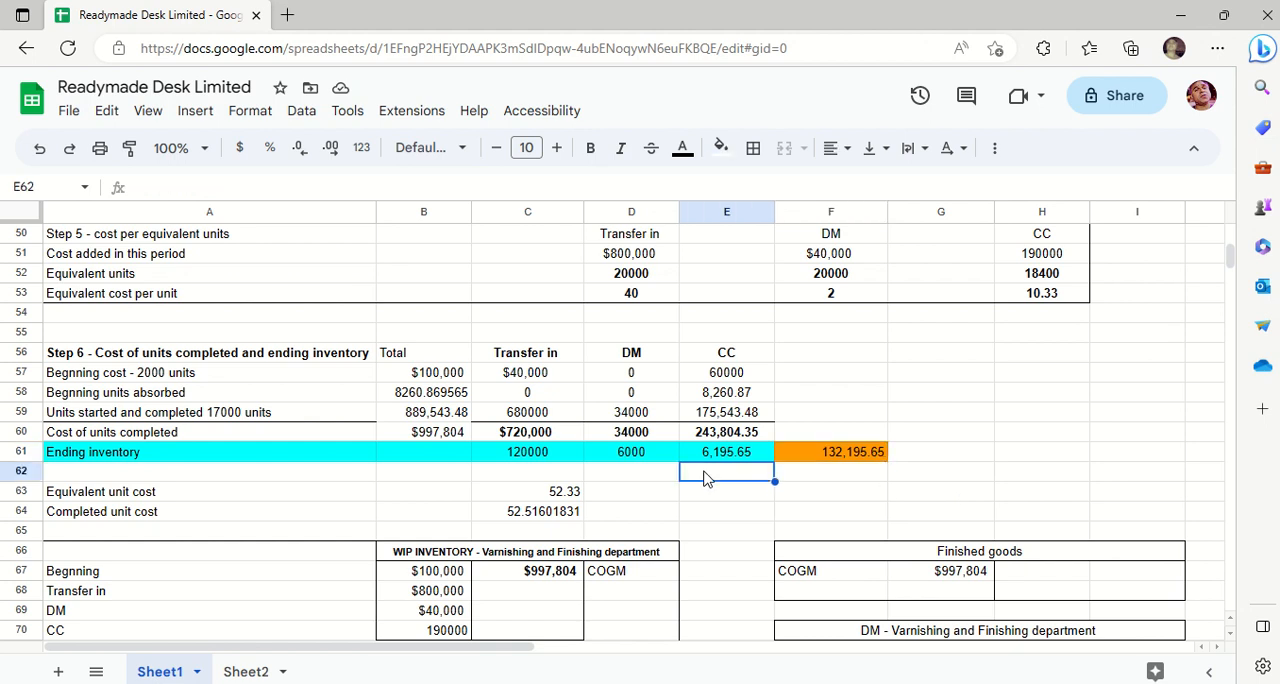
key(Down)
key(Down)
key(Down)
key(Down)
key(Down)
key(Down)
key(Down)
key(Down)
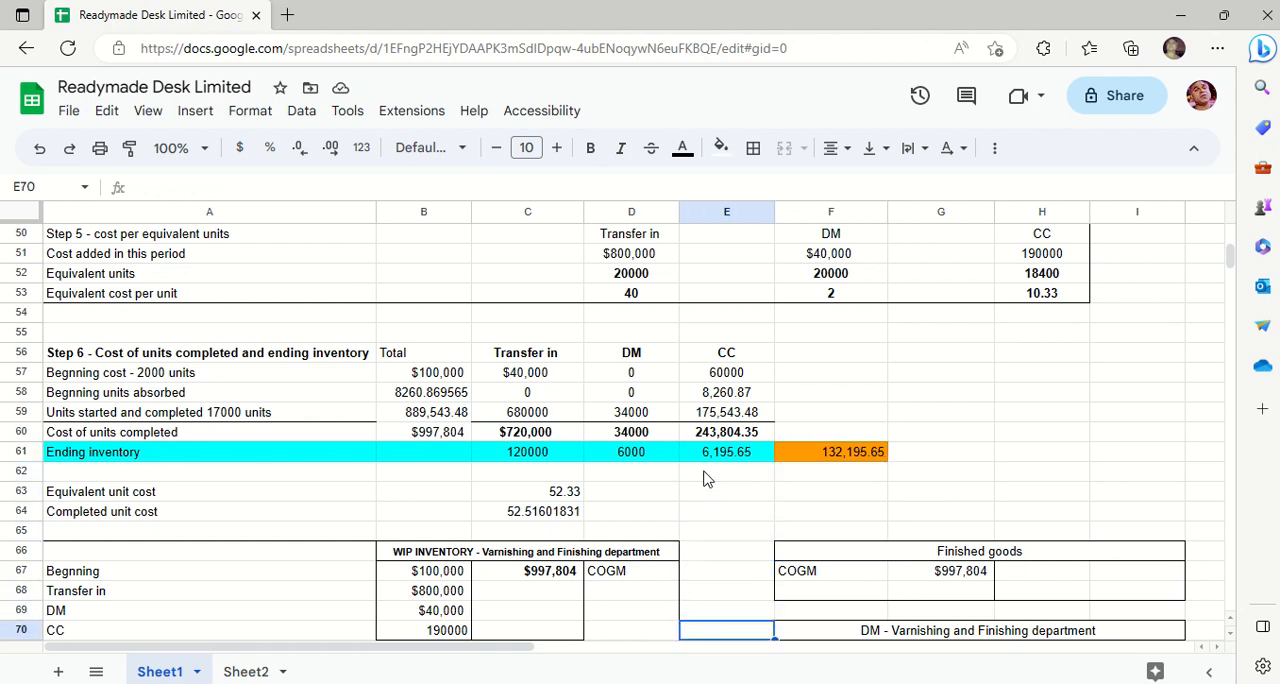
click(230, 497)
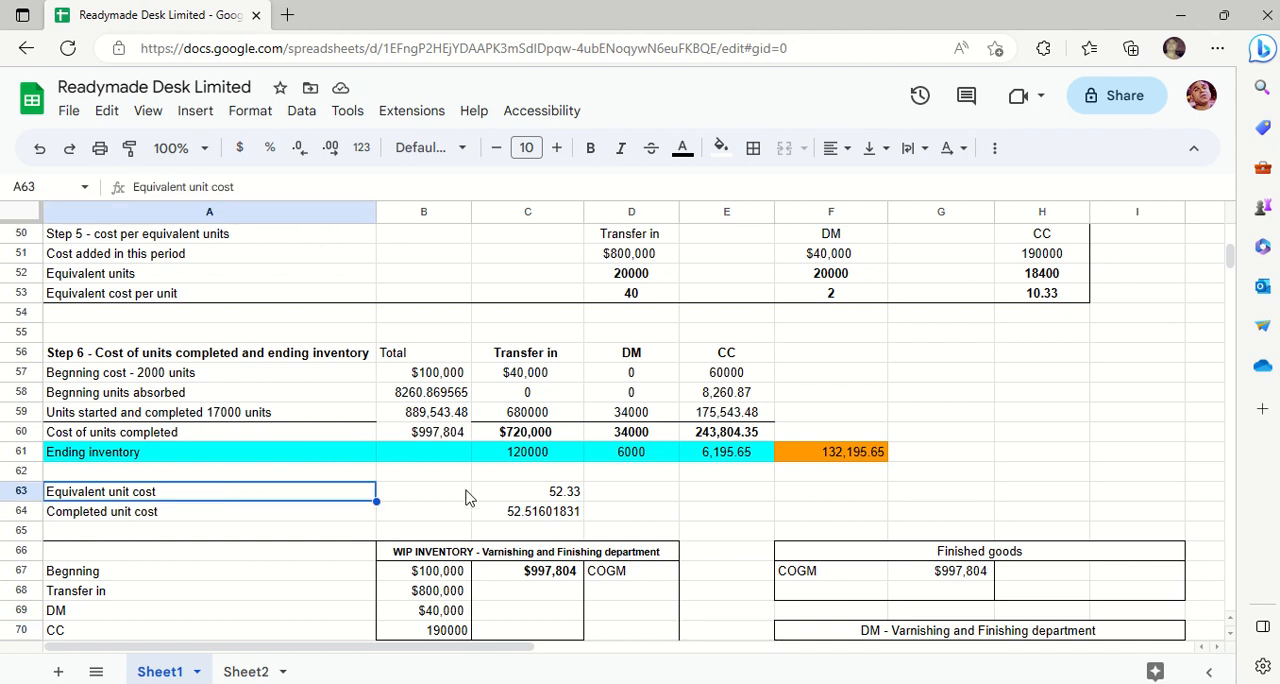
click(519, 499)
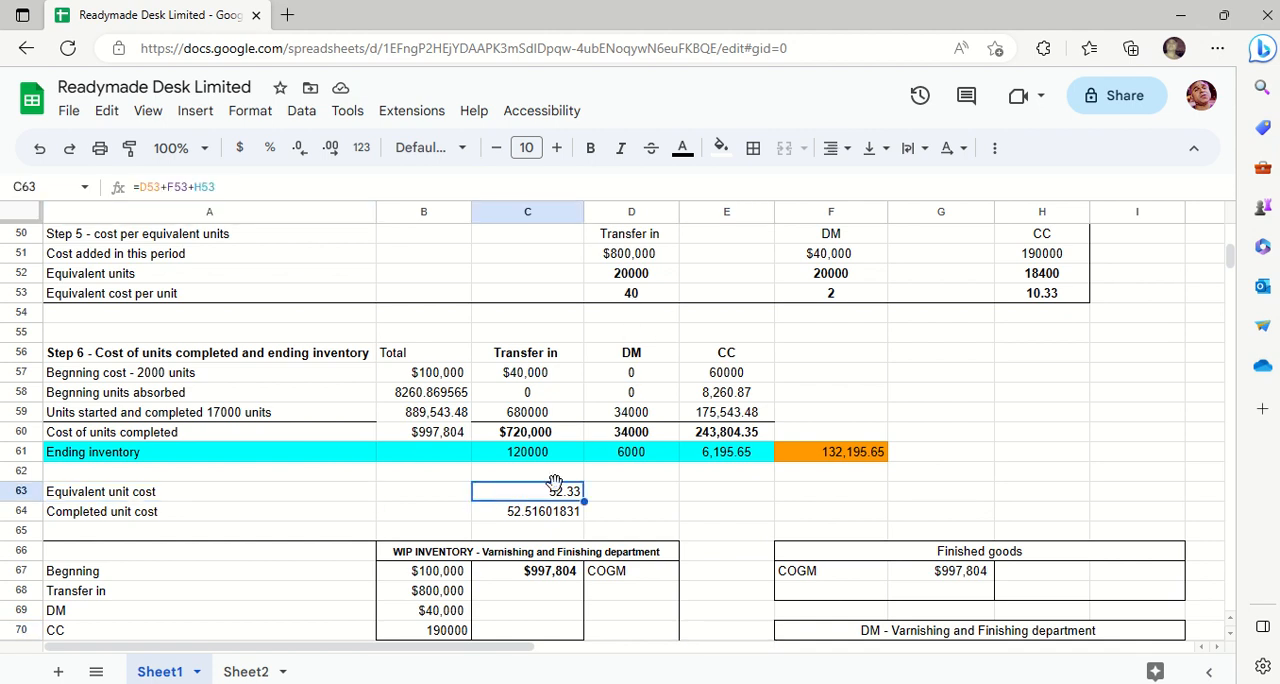
click(642, 296)
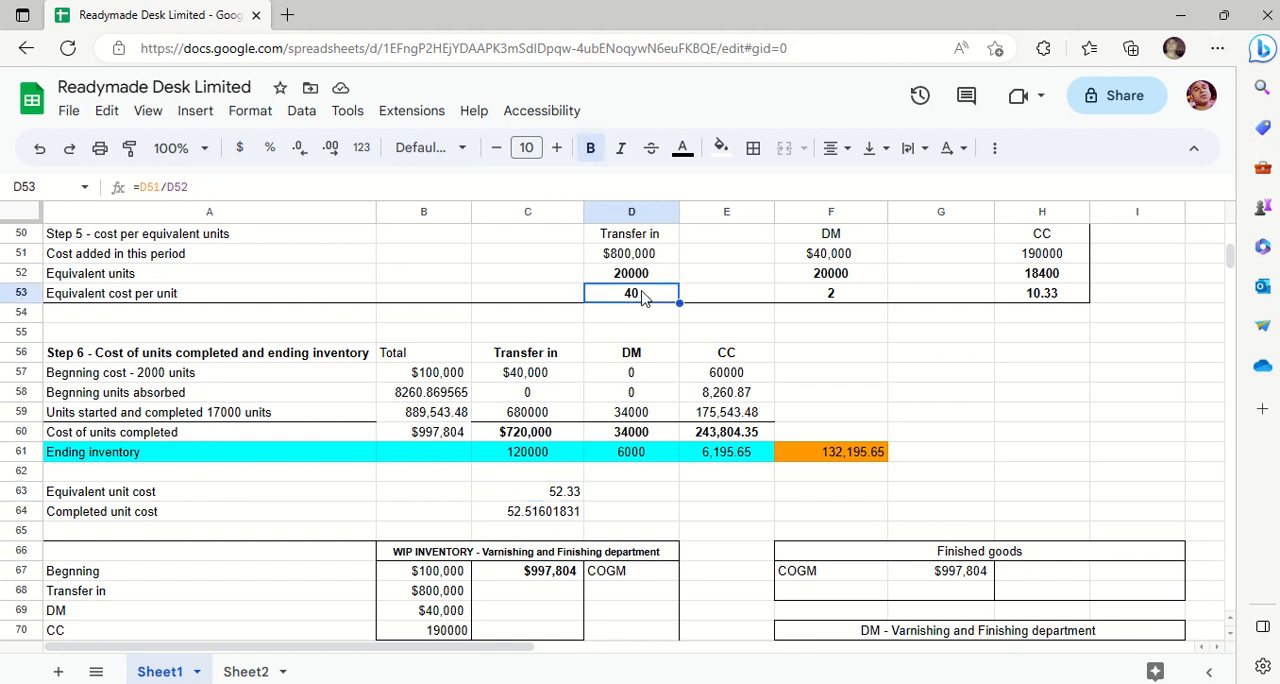
ctrl+click(812, 300)
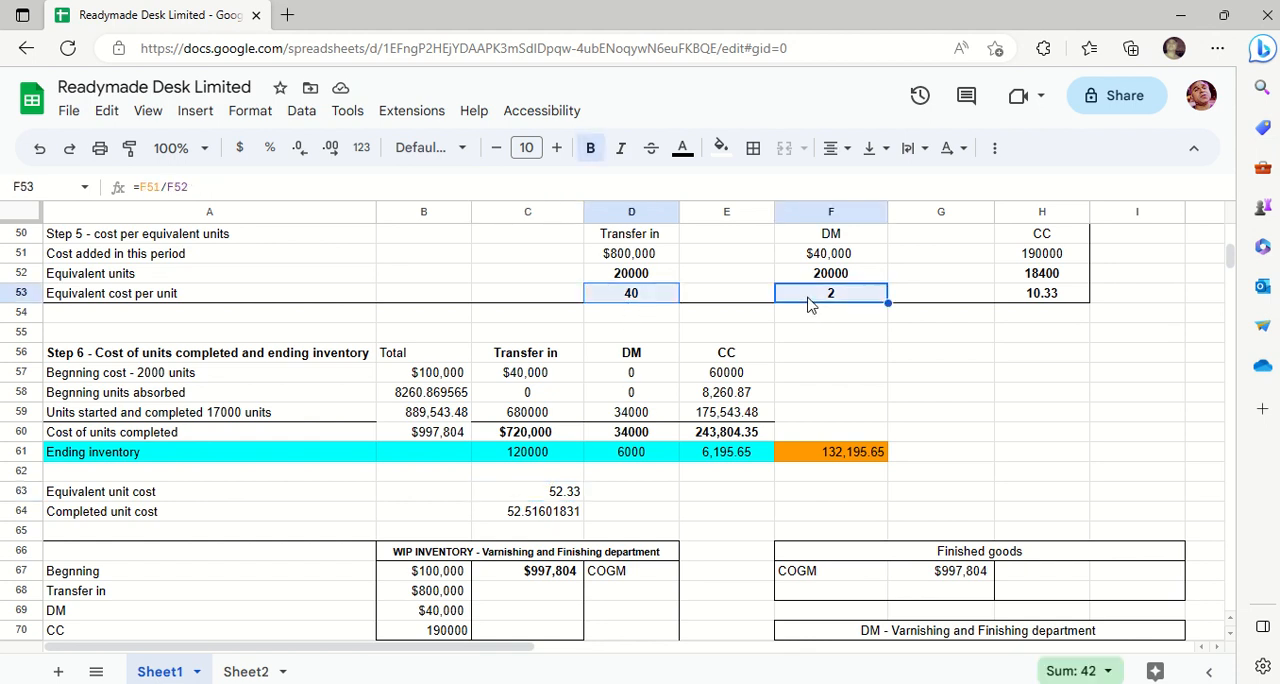
ctrl+click(1020, 292)
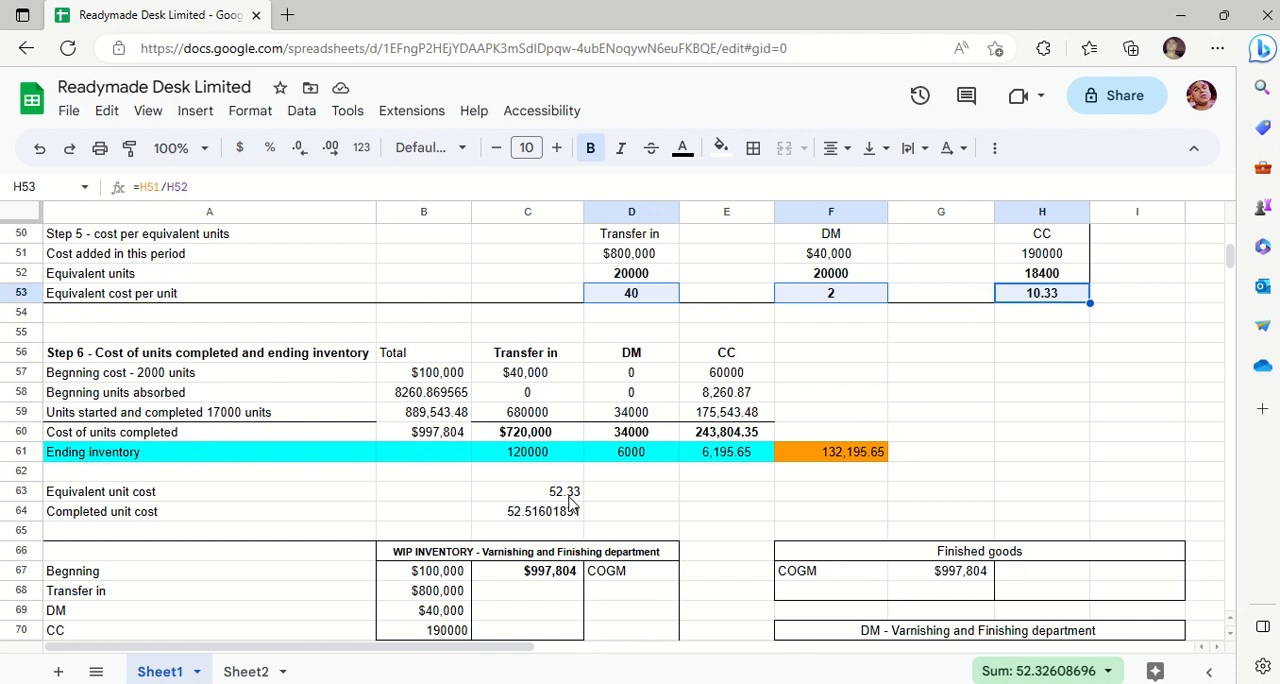
double_click(563, 492)
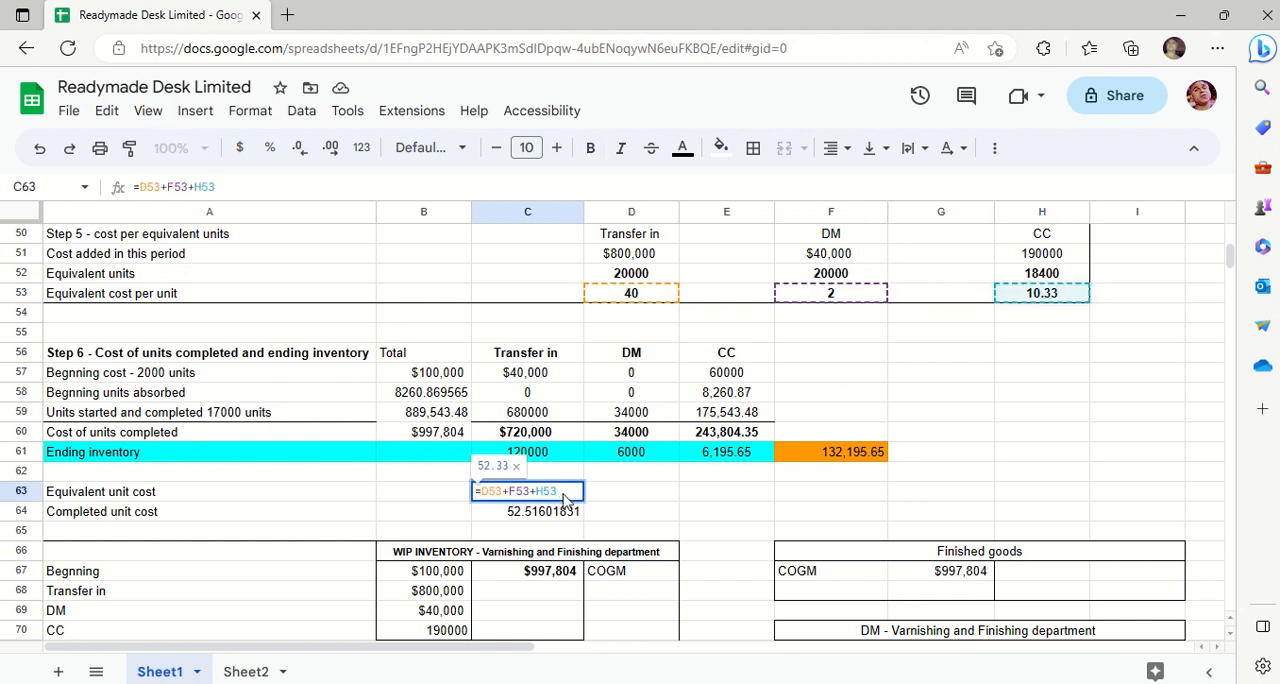
key(Return)
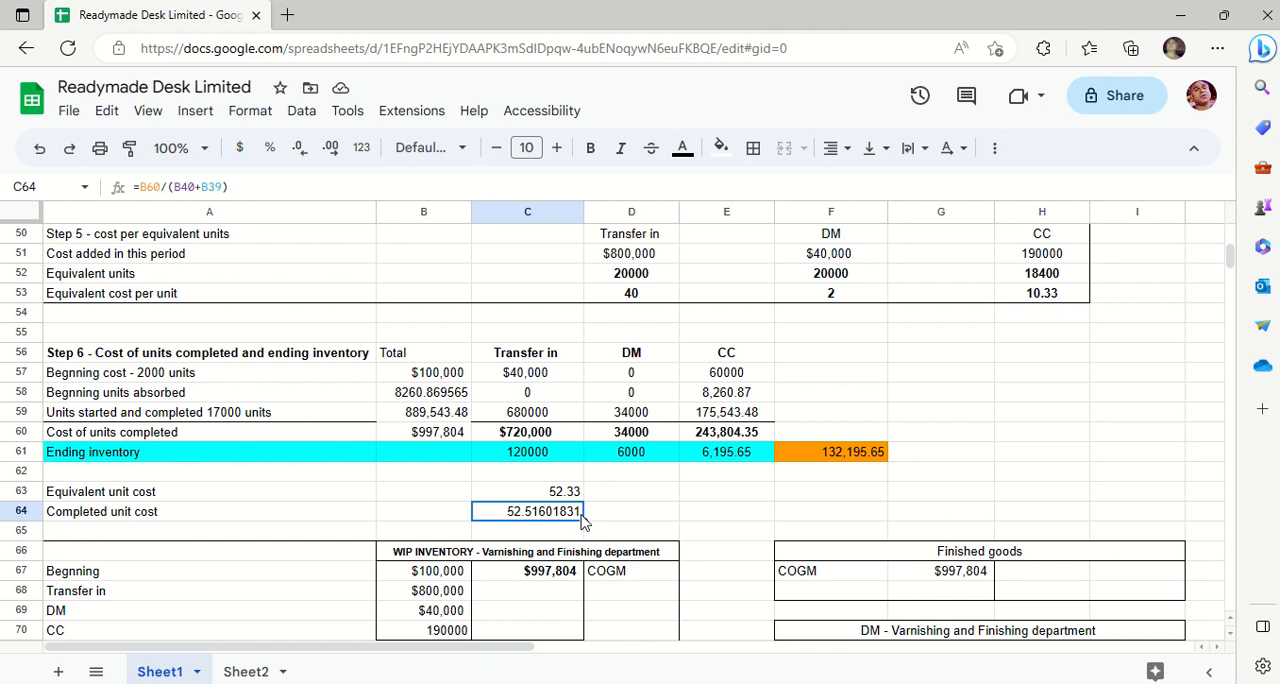
- Apply the Financial number format to the completed unit cost in C64
key(Down)
key(Down)
key(Down)
key(Down)
key(Down)
key(Down)
key(Down)
key(Down)
key(Down)
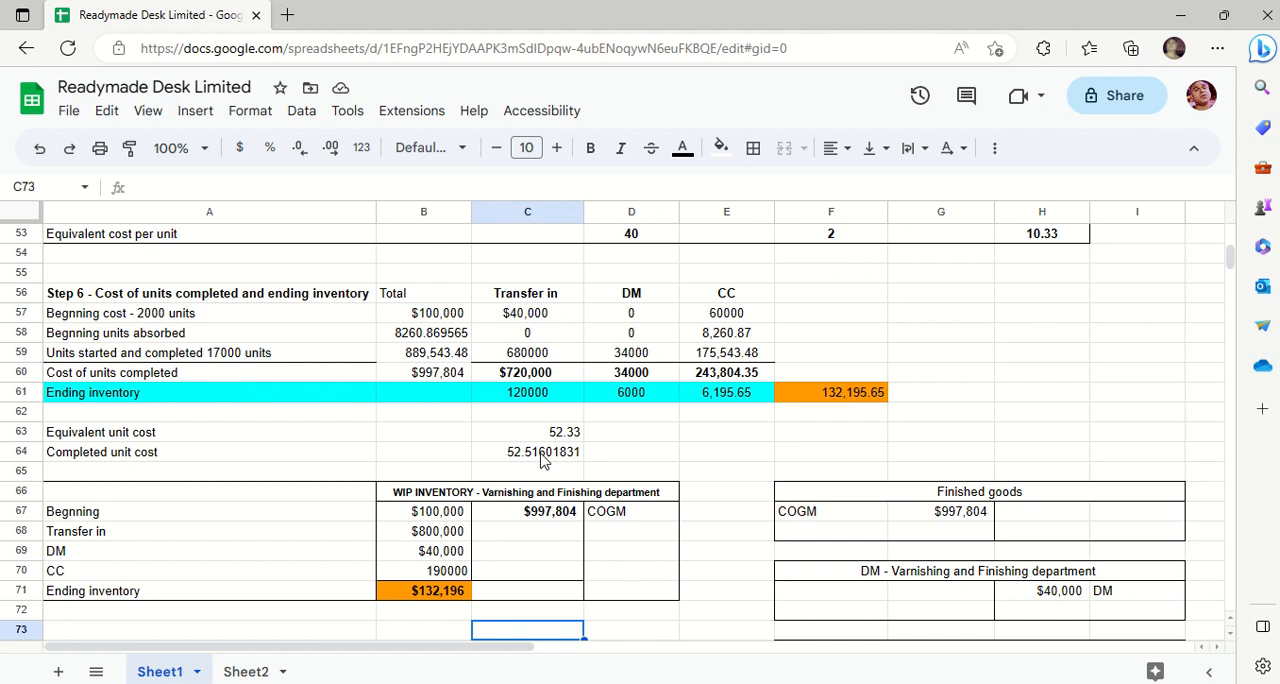
click(543, 459)
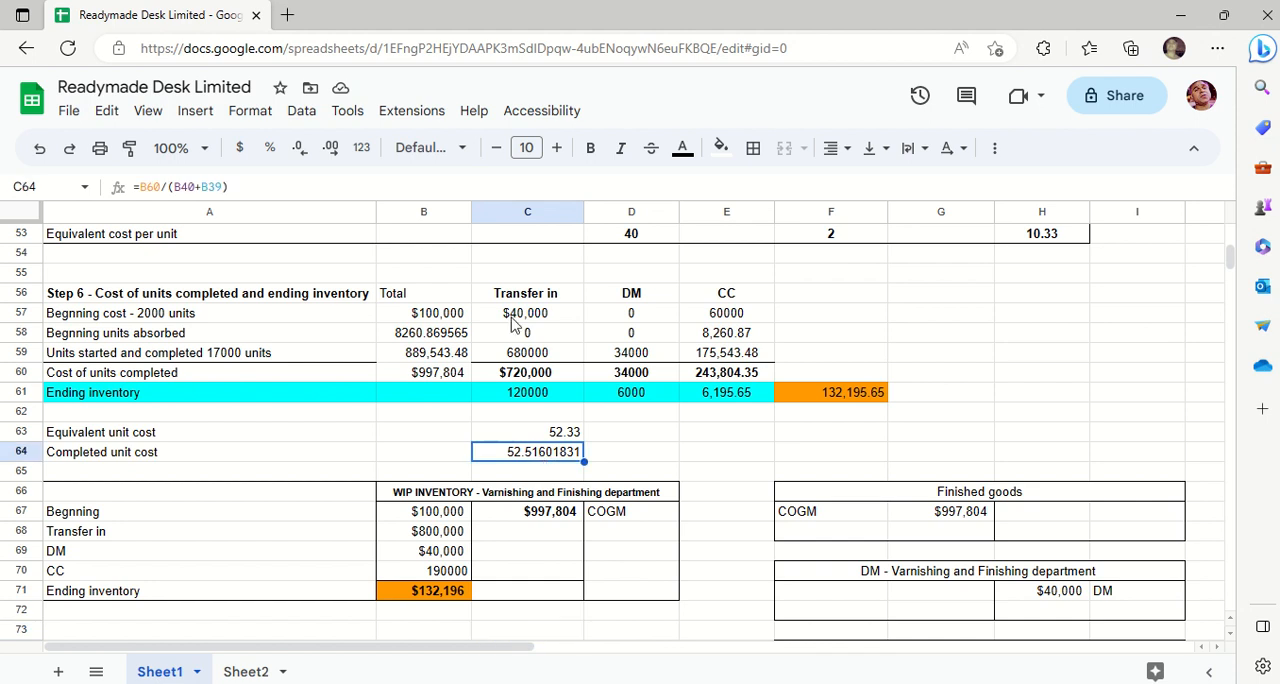
click(258, 112)
mouse_move(394, 200)
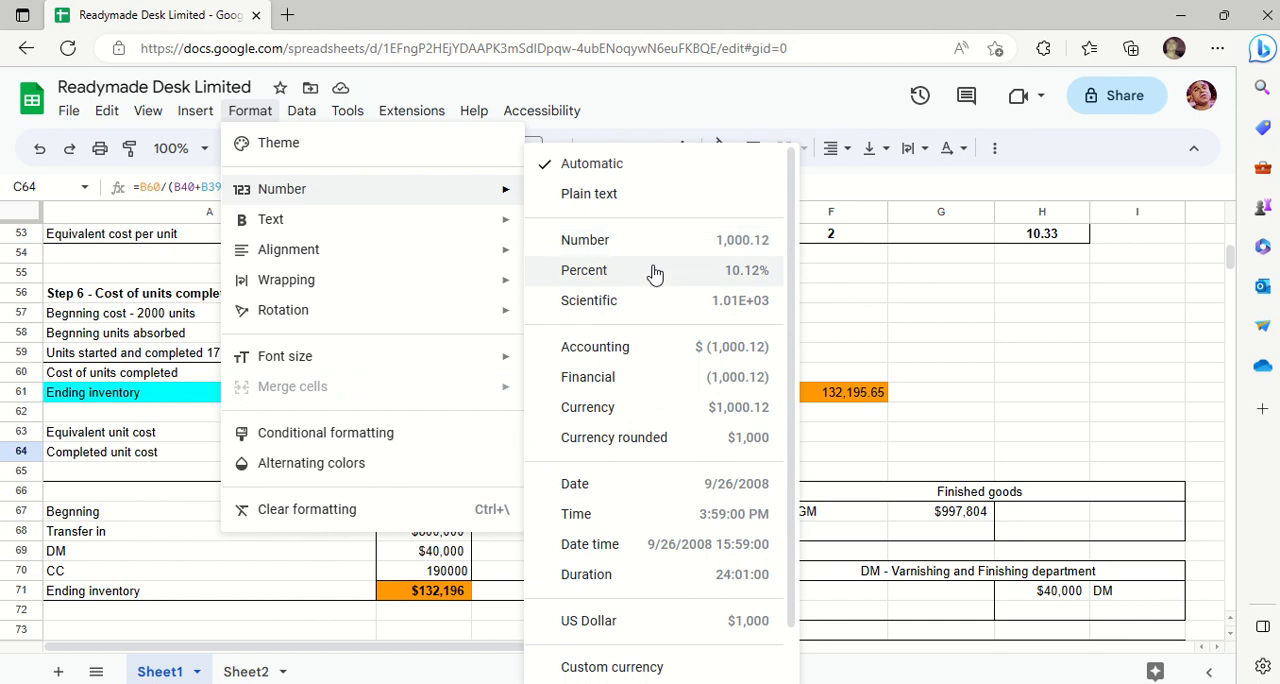
click(677, 387)
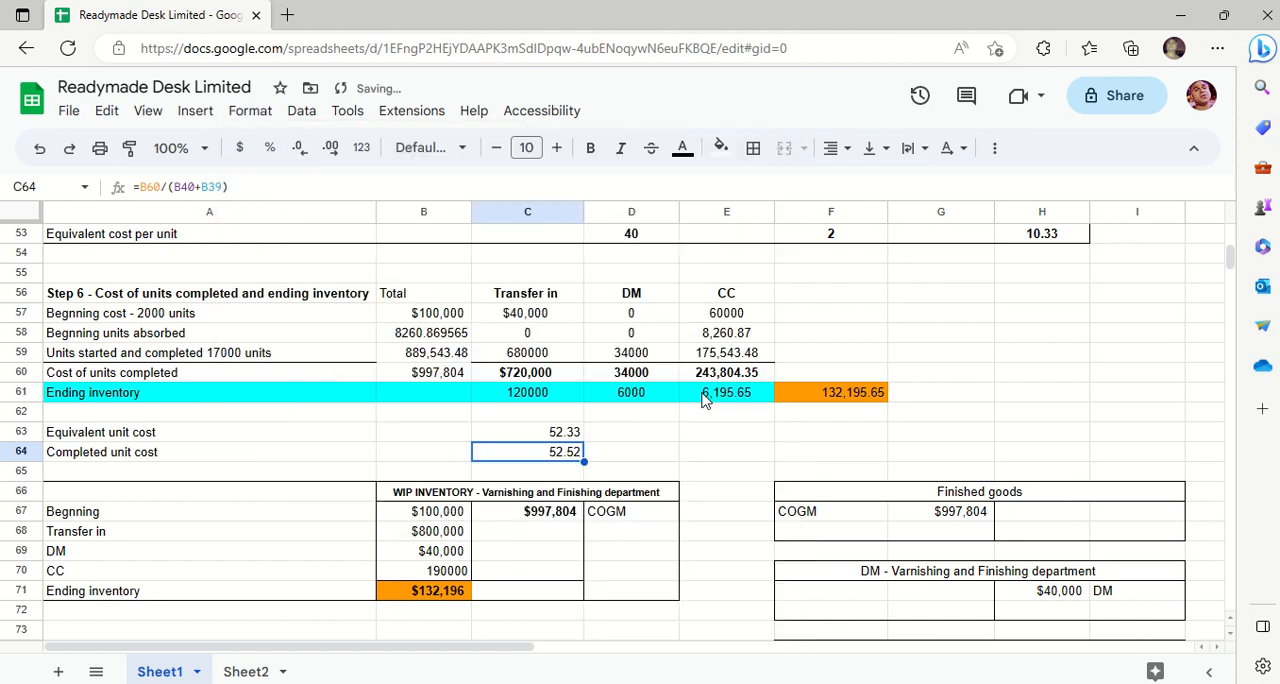
click(740, 481)
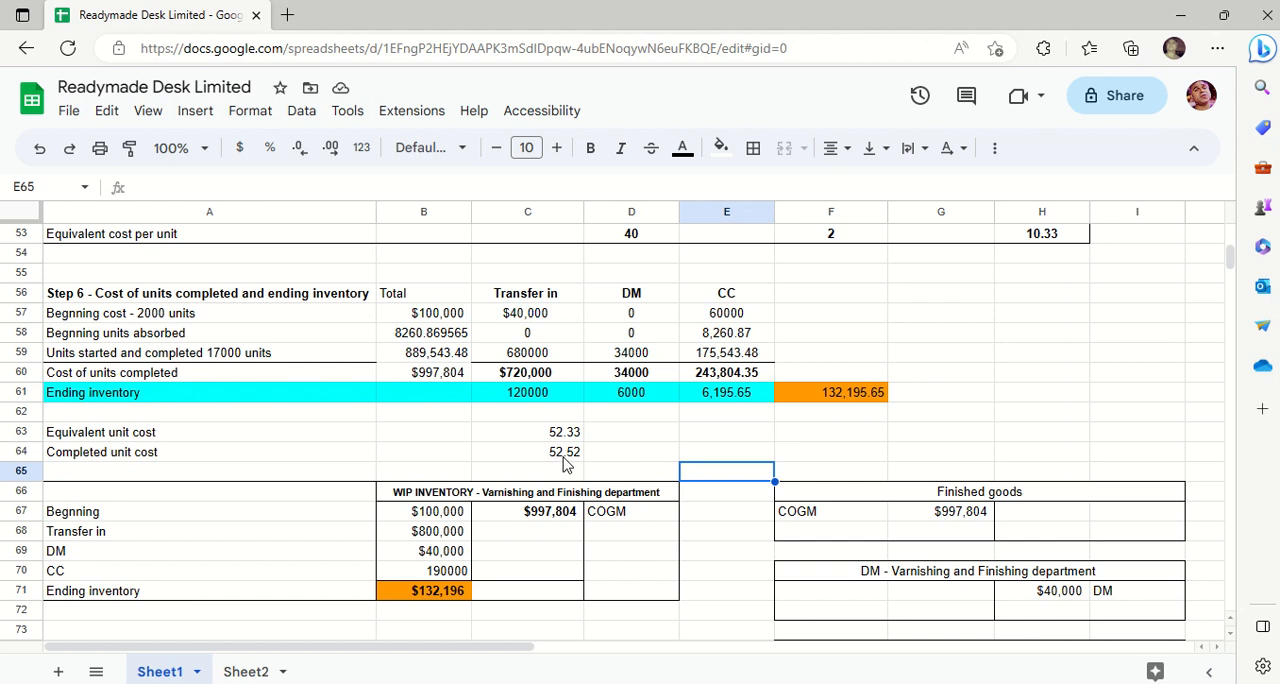
- Trace the completed unit cost formula in C64 back to the cost of units completed in B60 and its component totals, leaving the formulas as they are
click(139, 356)
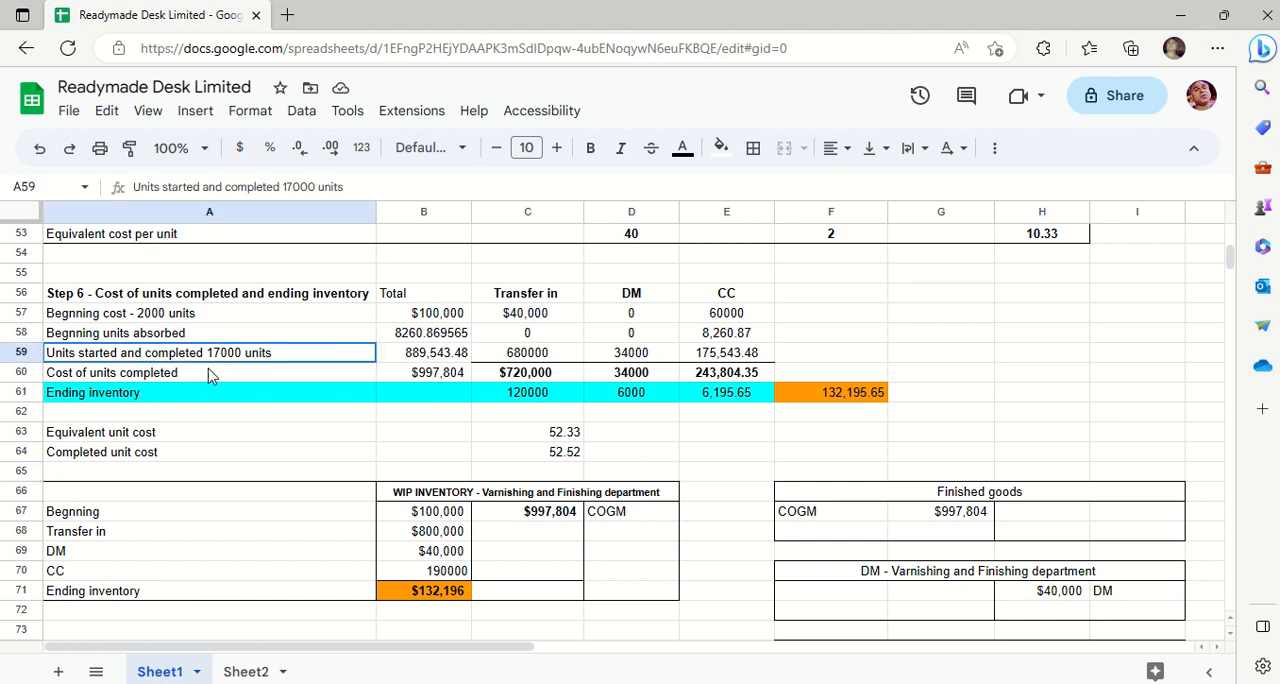
click(410, 357)
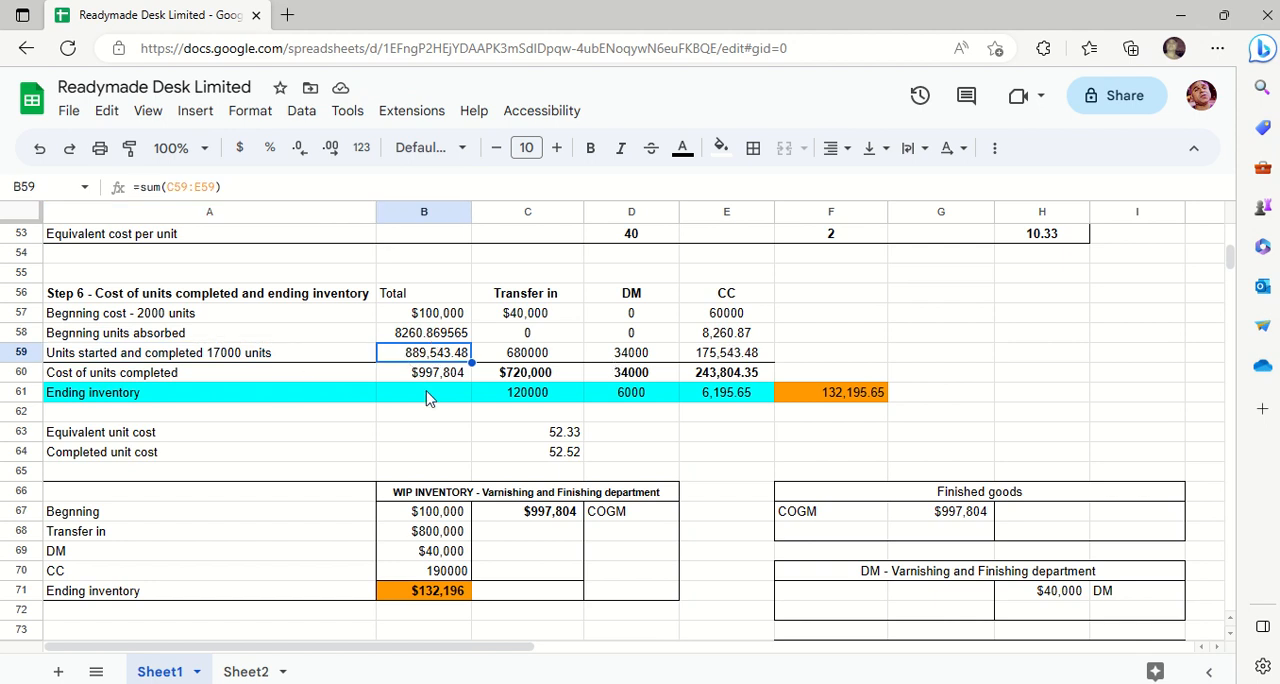
click(142, 374)
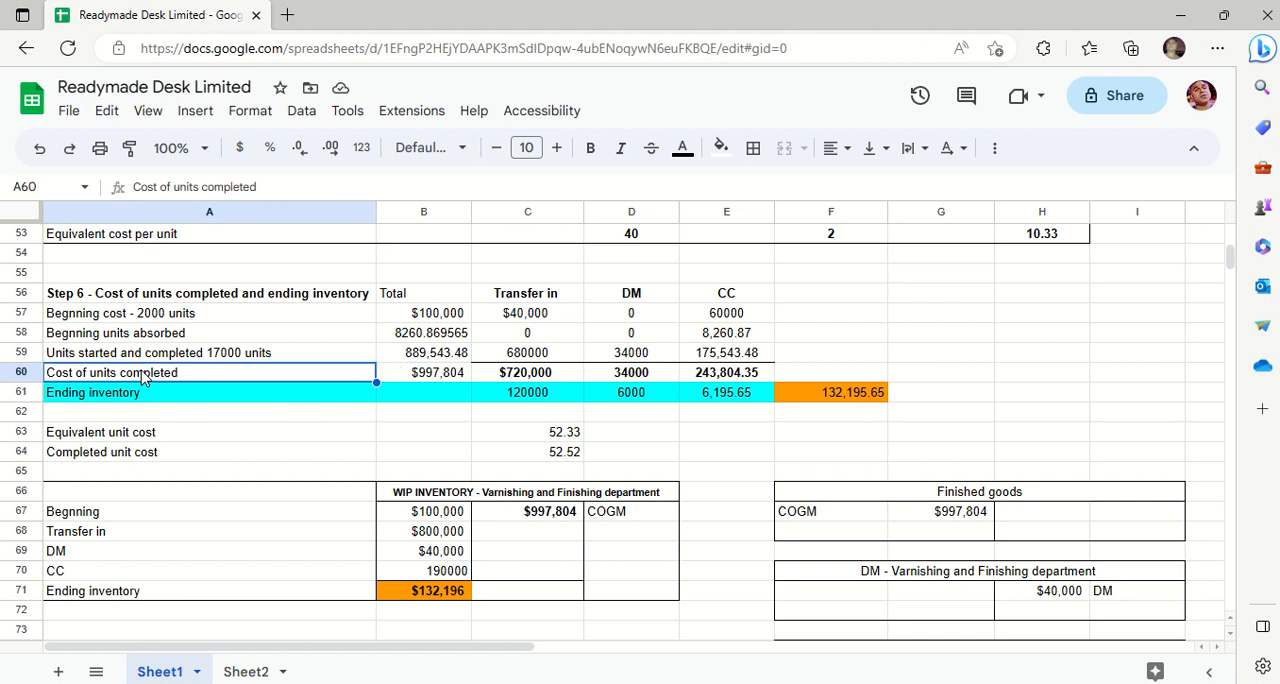
double_click(562, 451)
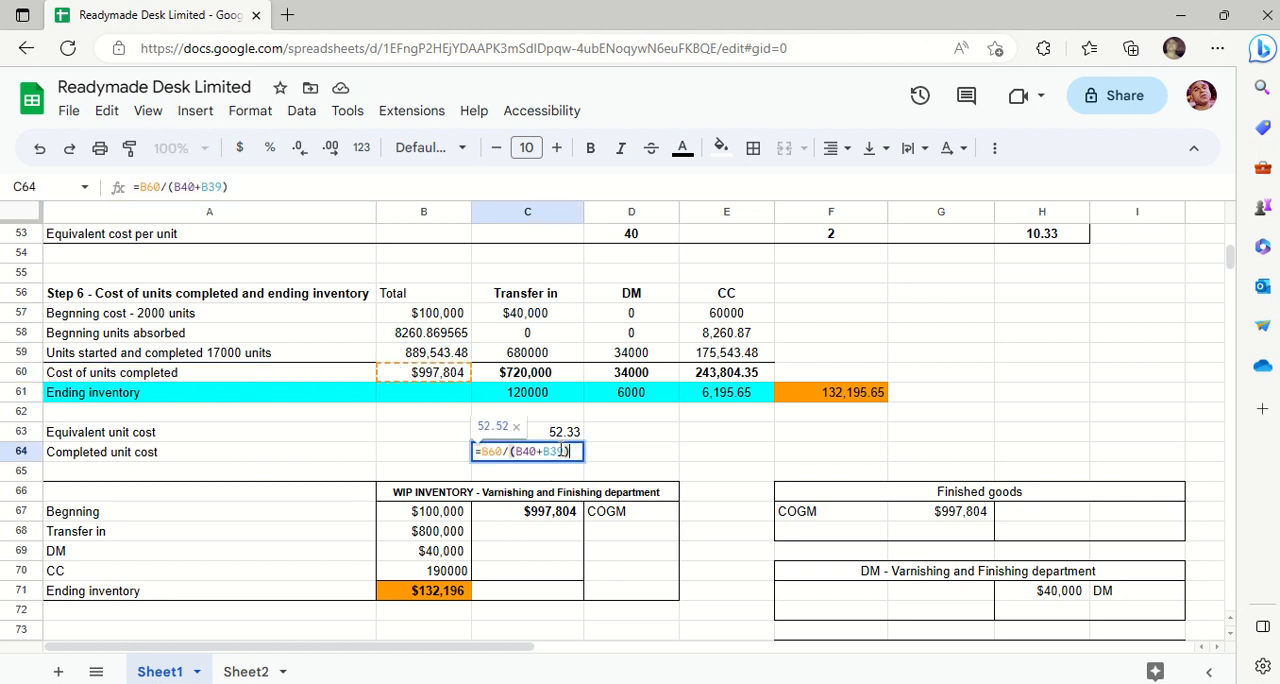
key(Return)
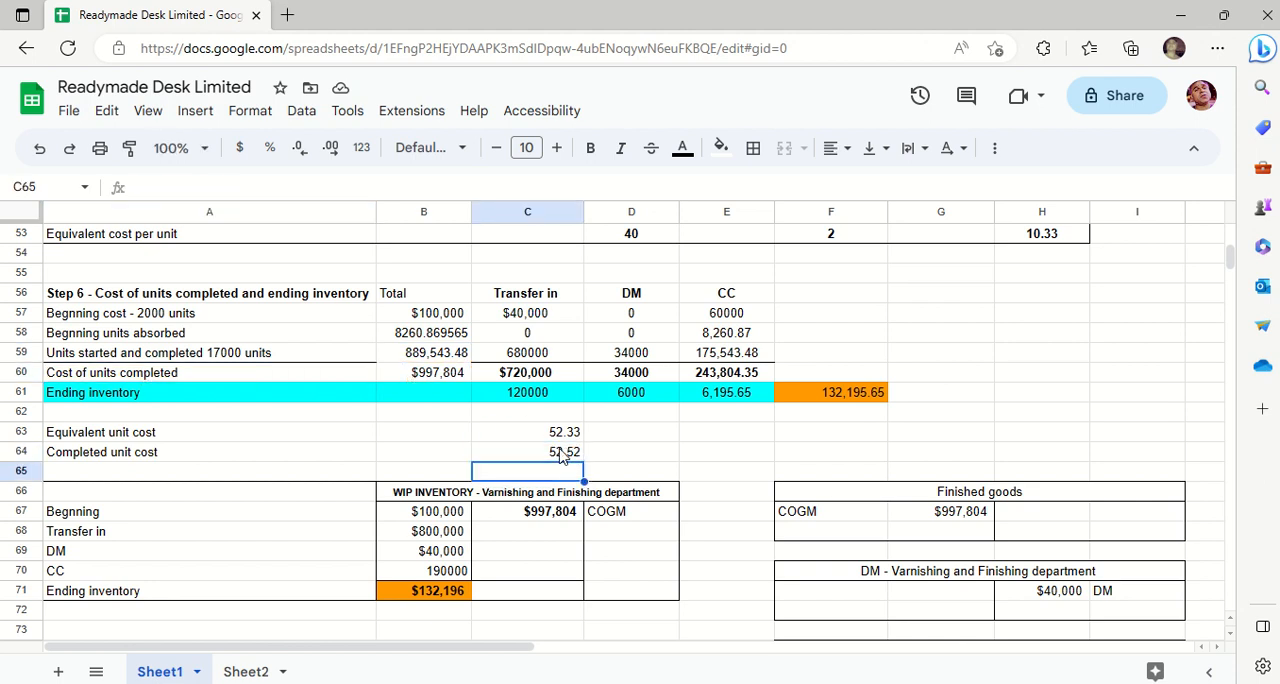
click(435, 372)
double_click(435, 372)
key(Escape)
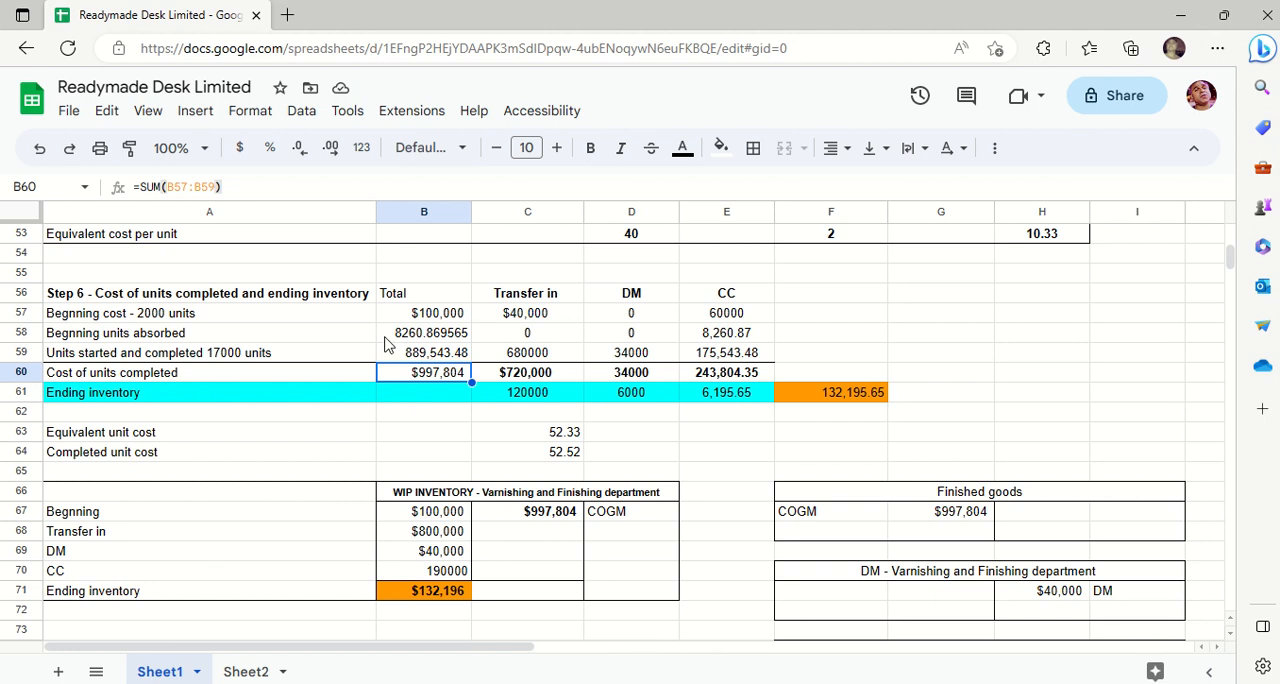
- Add a bottom border beneath the Step 6 cost rows A56:E59
drag(178, 302, 754, 358)
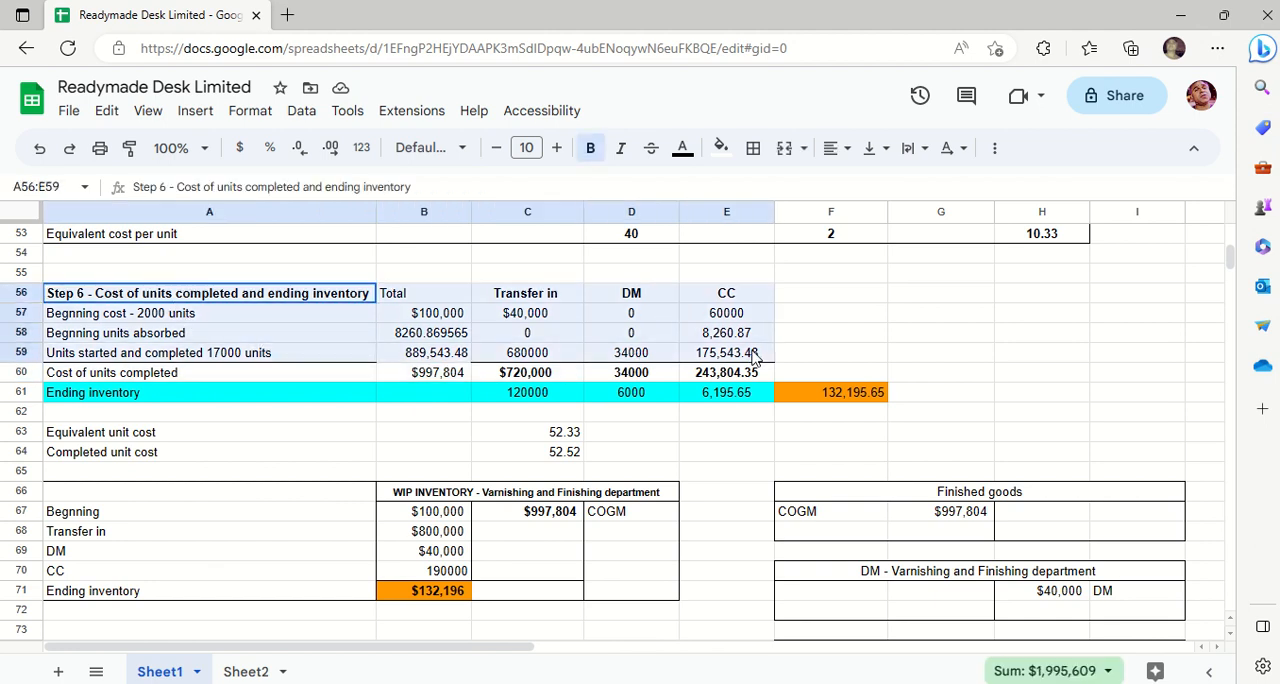
click(753, 148)
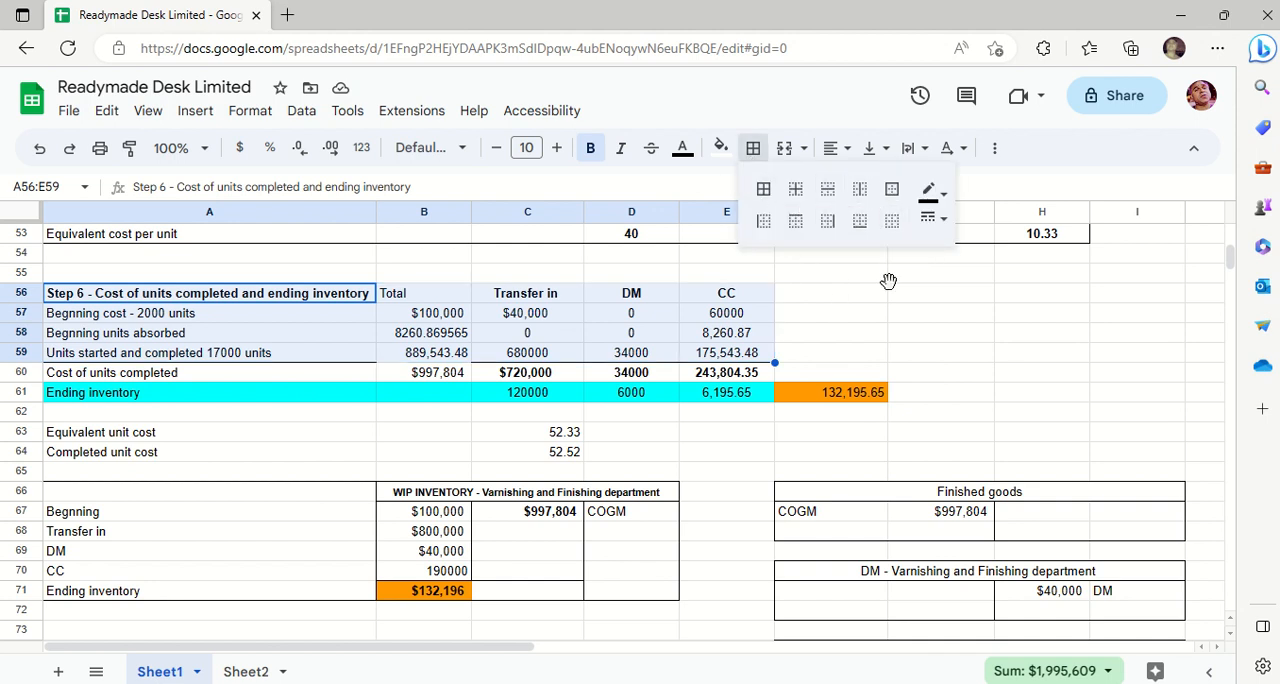
click(859, 224)
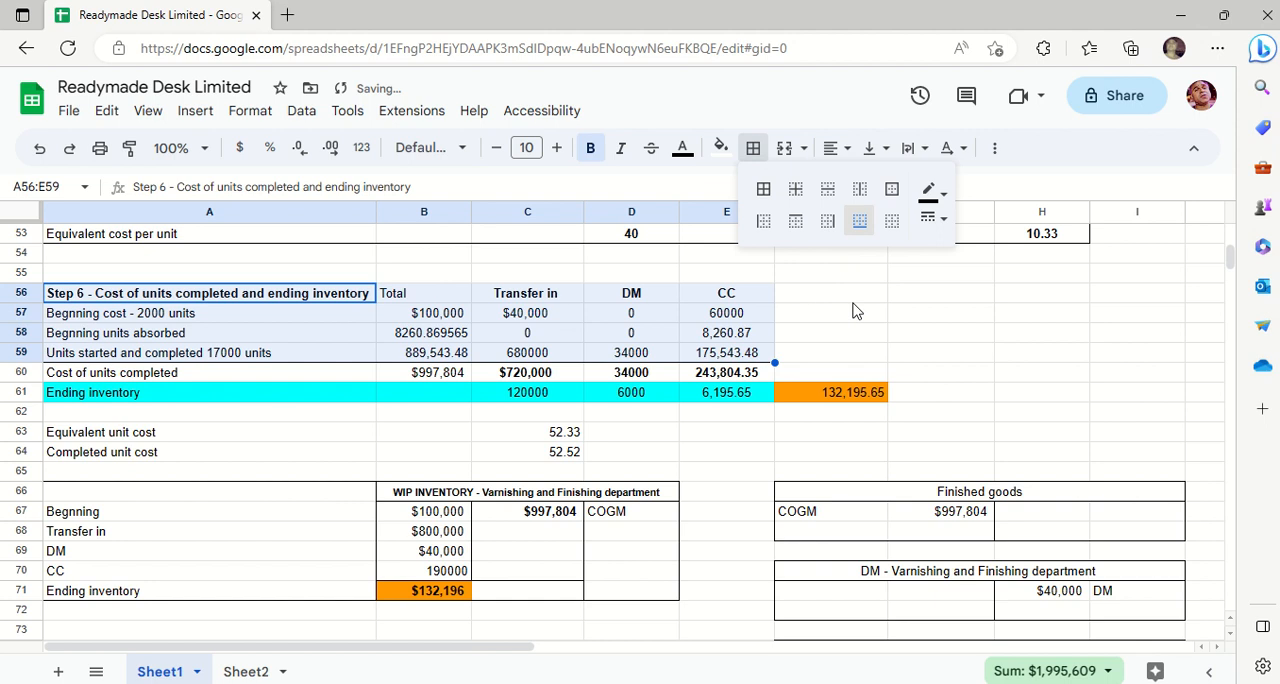
click(840, 298)
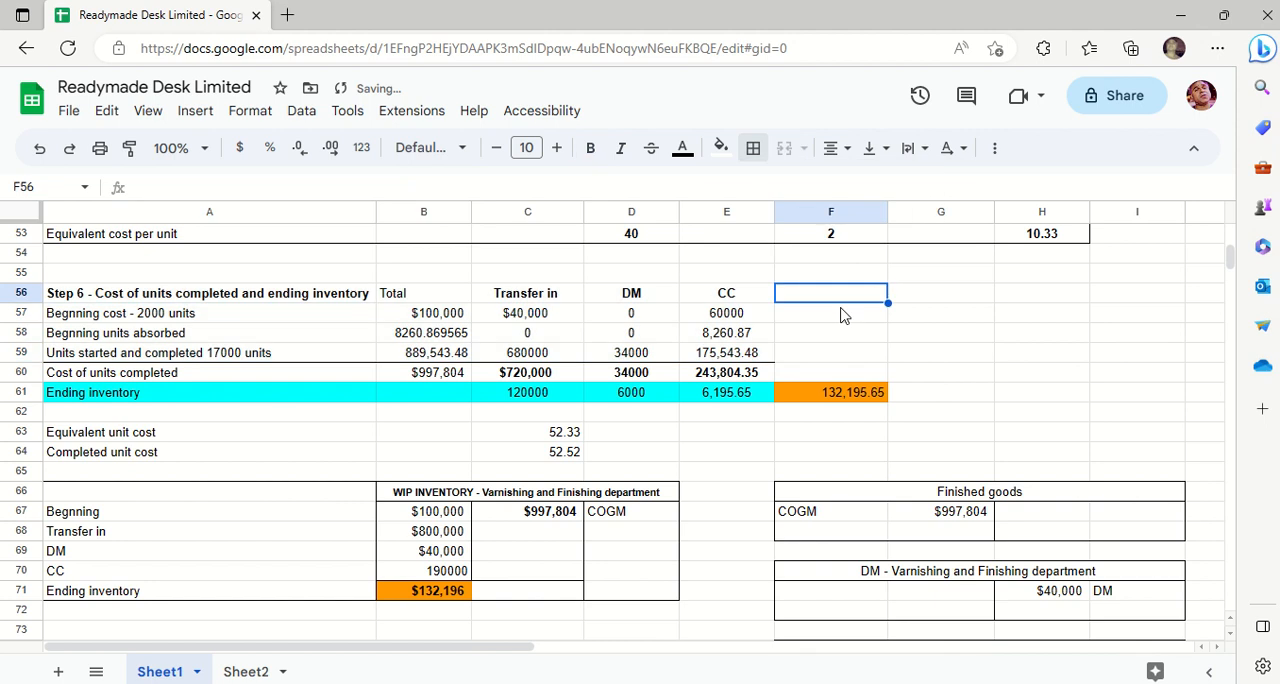
- Step through the Total column cells B57 to B60 to review how the cost of units completed is built up
click(444, 315)
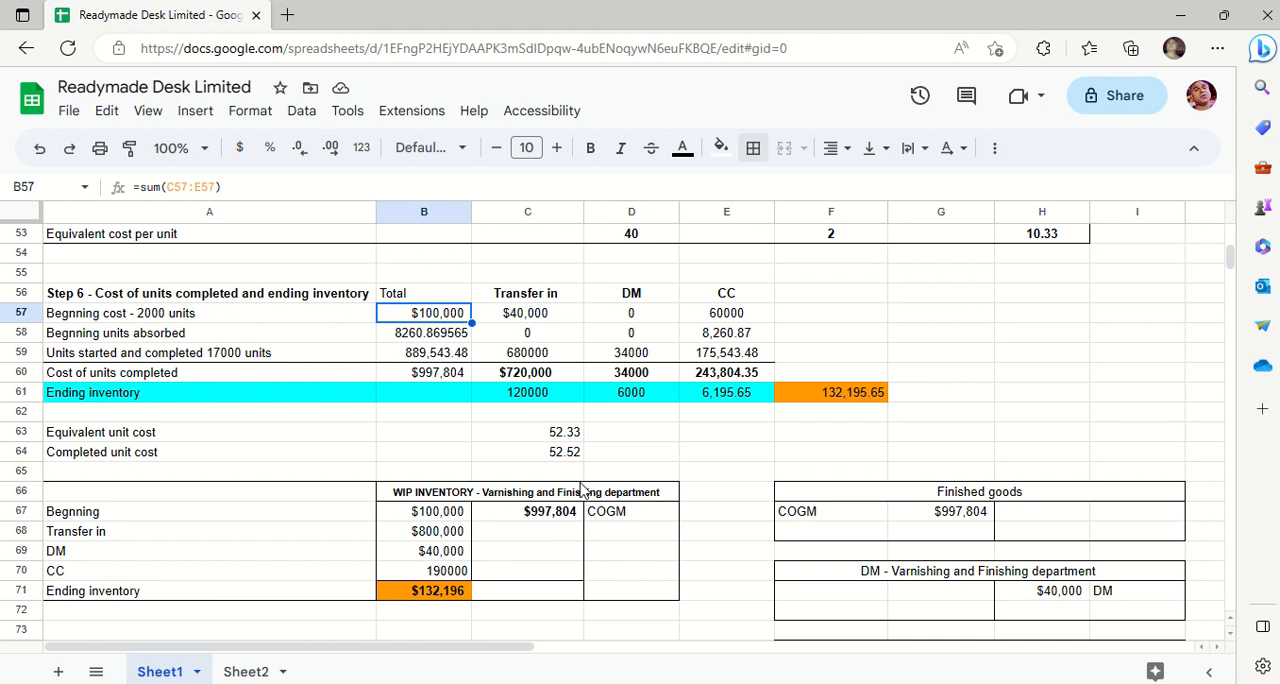
key(Down)
key(Down)
key(Down)
key(Up)
key(Up)
key(Up)
key(shift+Down)
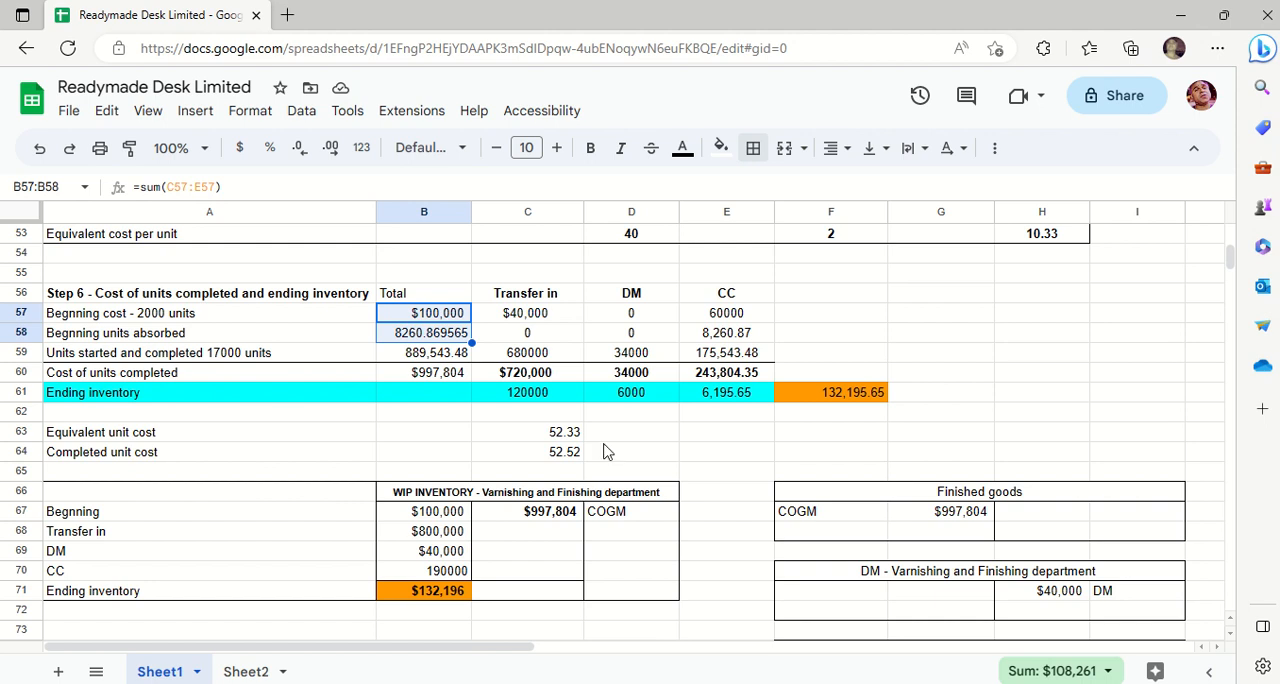
click(557, 414)
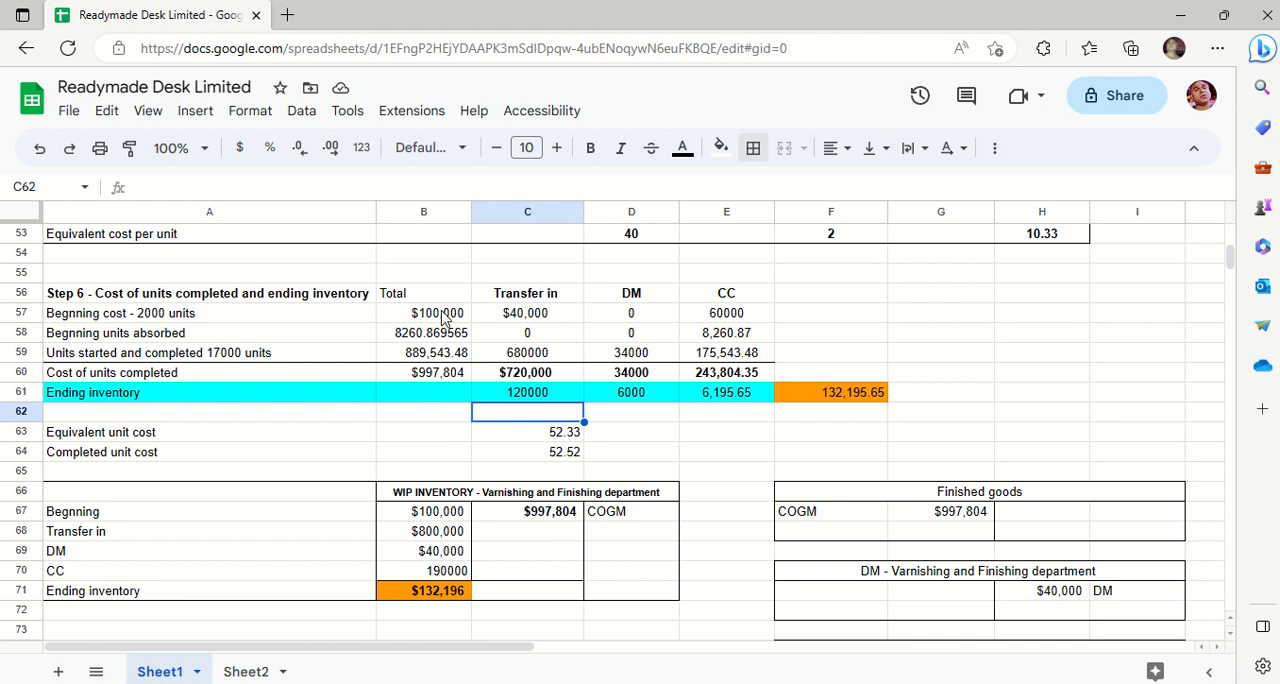
- Apply the Financial number format to the Step 6 totals in B57:B60
drag(448, 318, 468, 376)
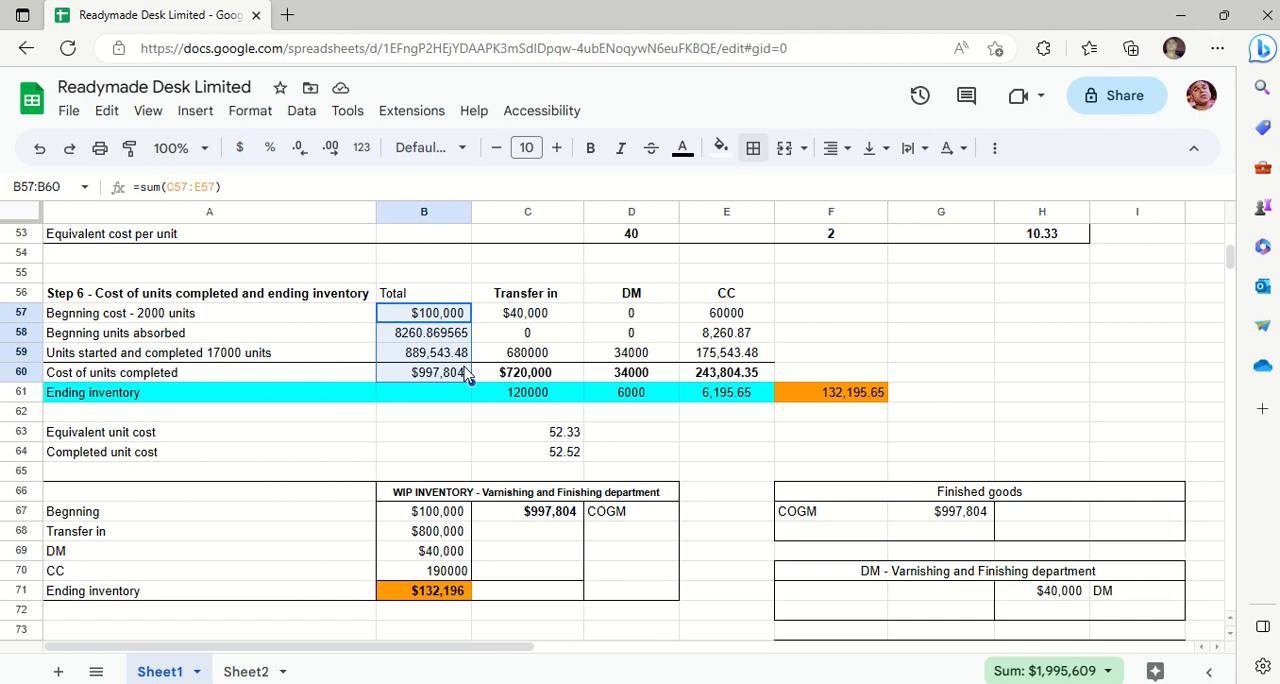
click(252, 116)
mouse_move(480, 189)
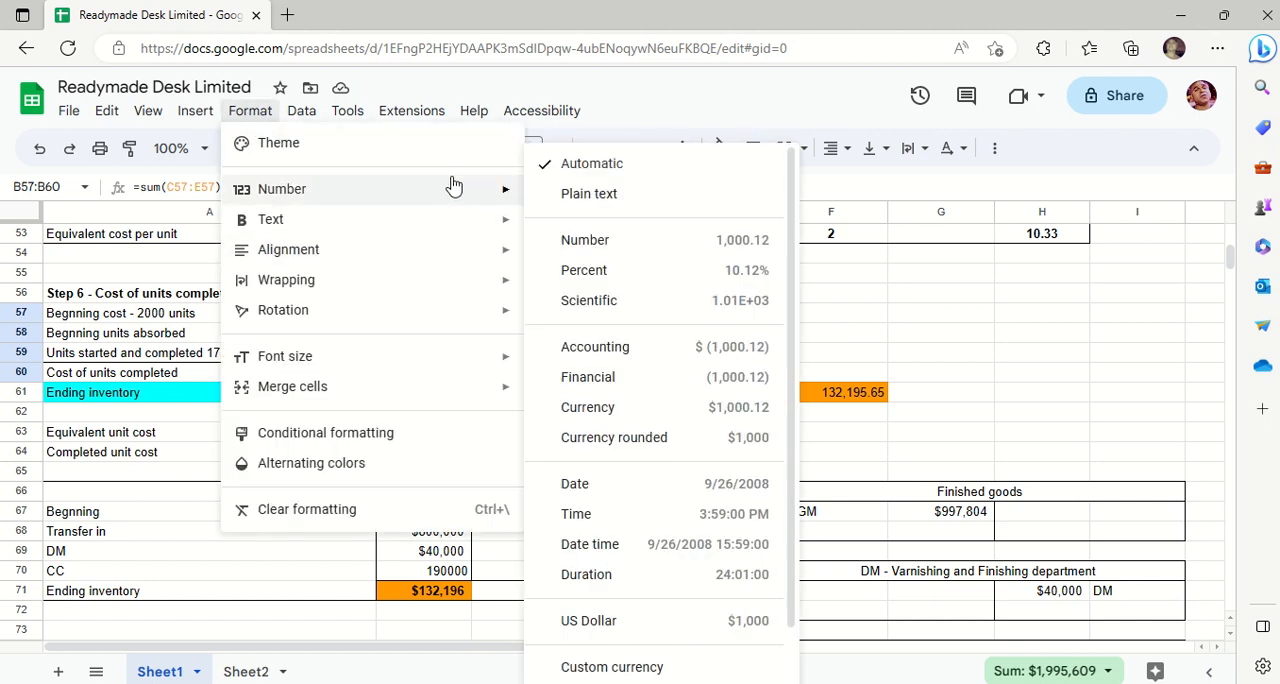
click(624, 381)
click(468, 398)
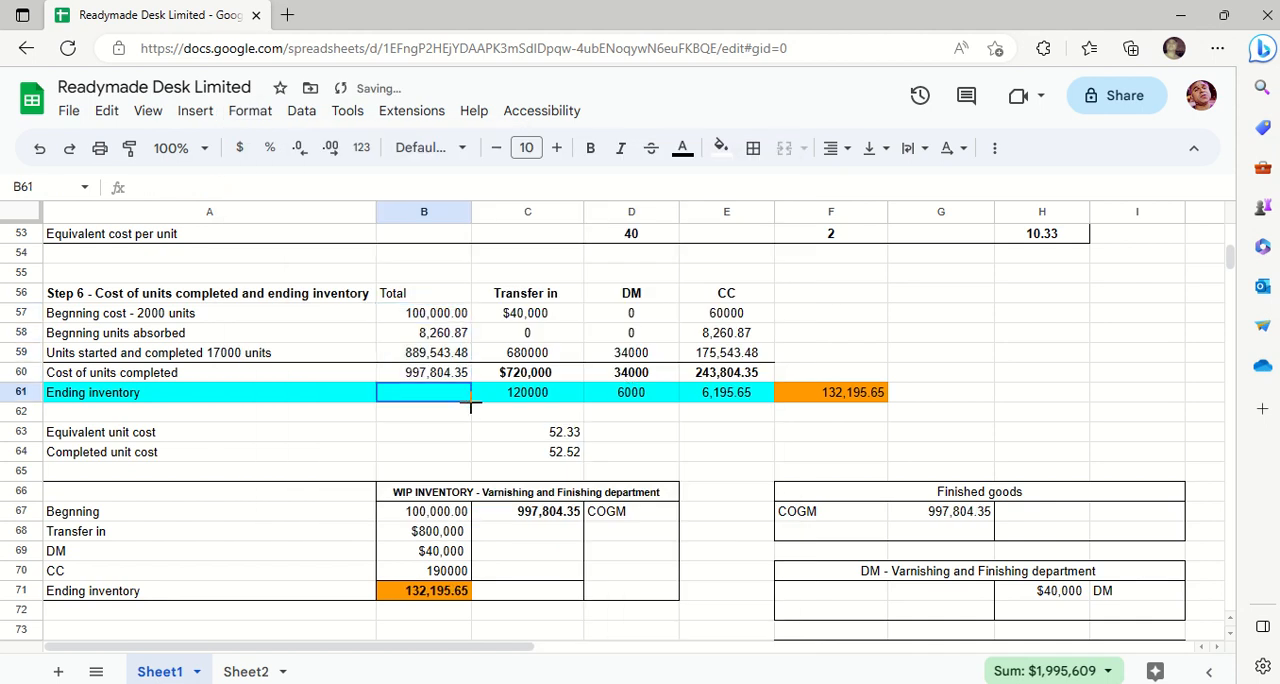
- Compare the units started and completed total in B59 with its components in C59:E59, and review the totals in B57:B60
click(426, 354)
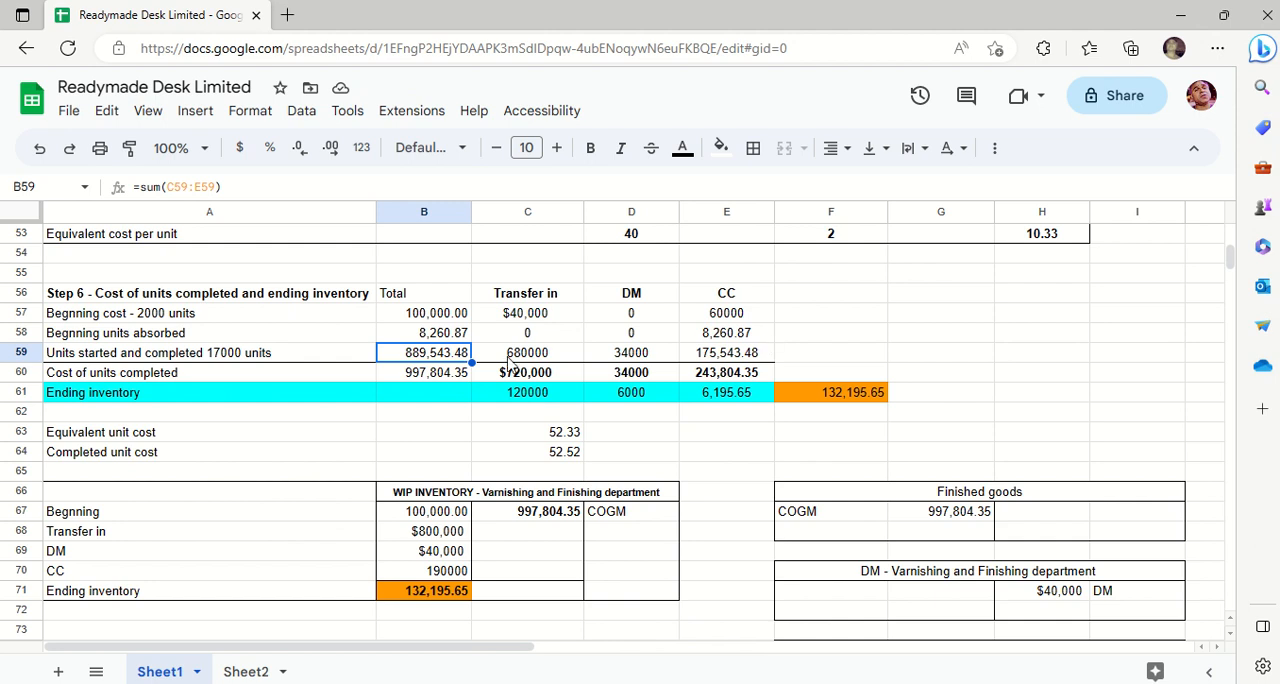
drag(508, 357, 713, 356)
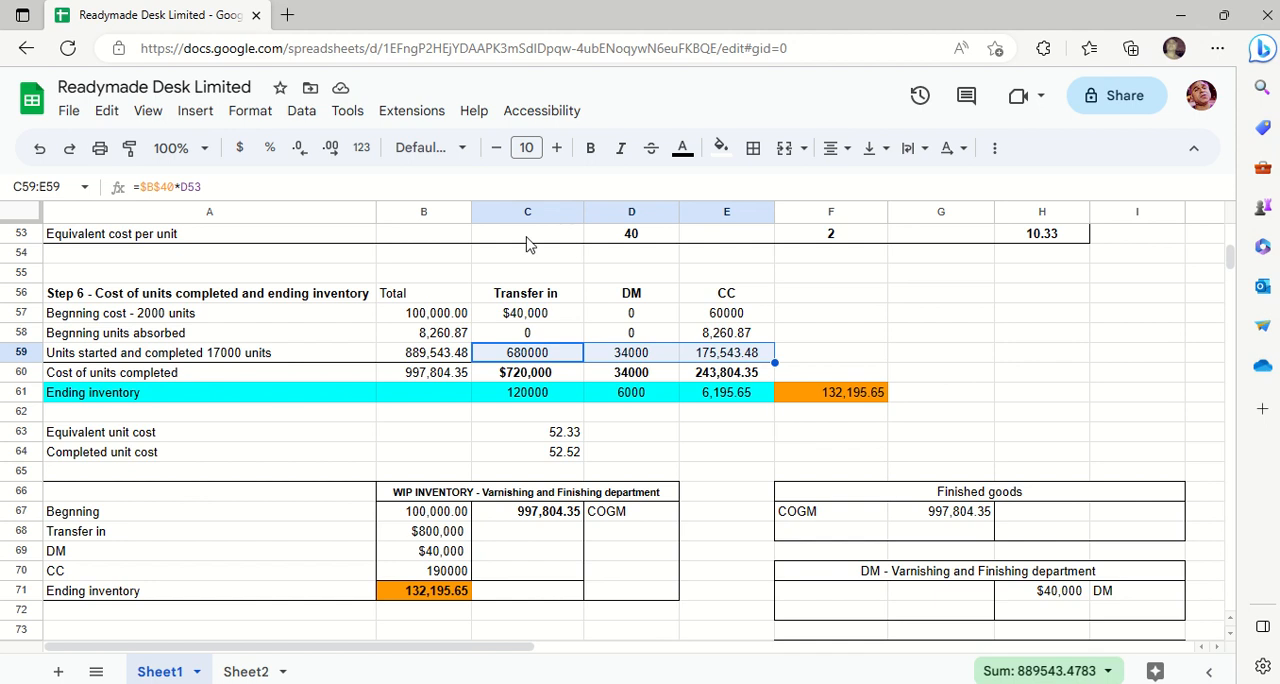
click(432, 318)
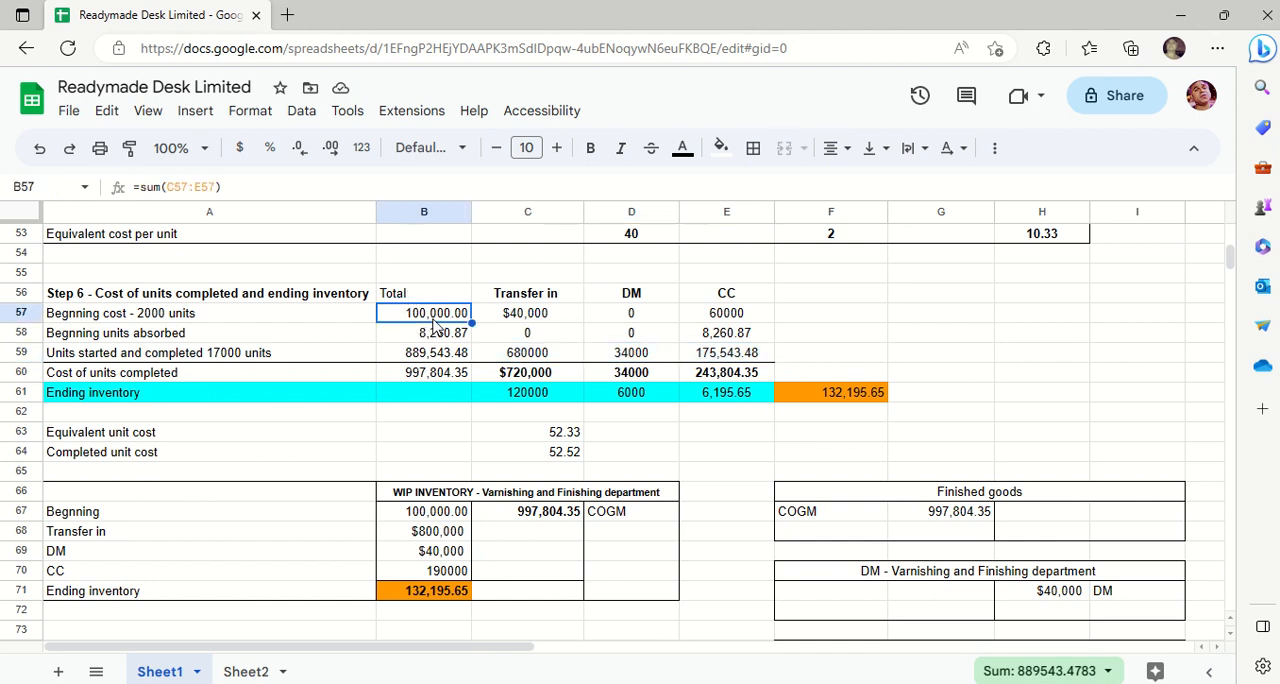
drag(432, 318, 435, 378)
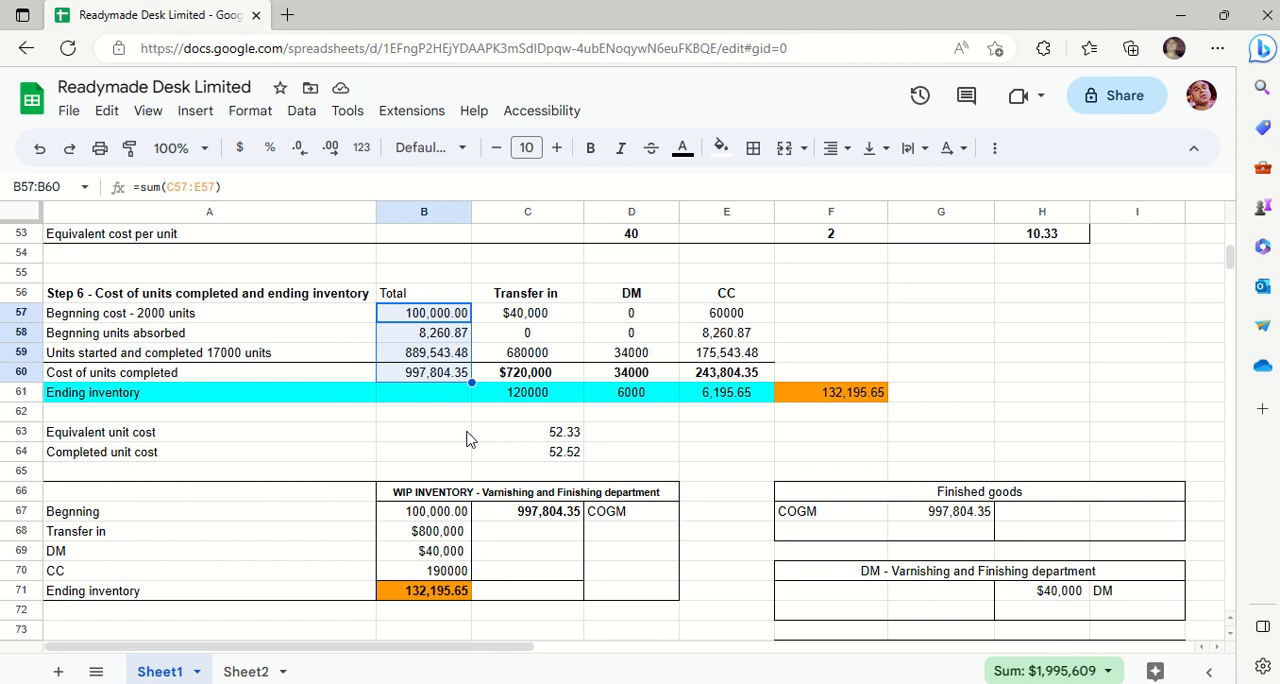
- Inspect the completed unit cost formula in C64 and leave it as it is
click(562, 455)
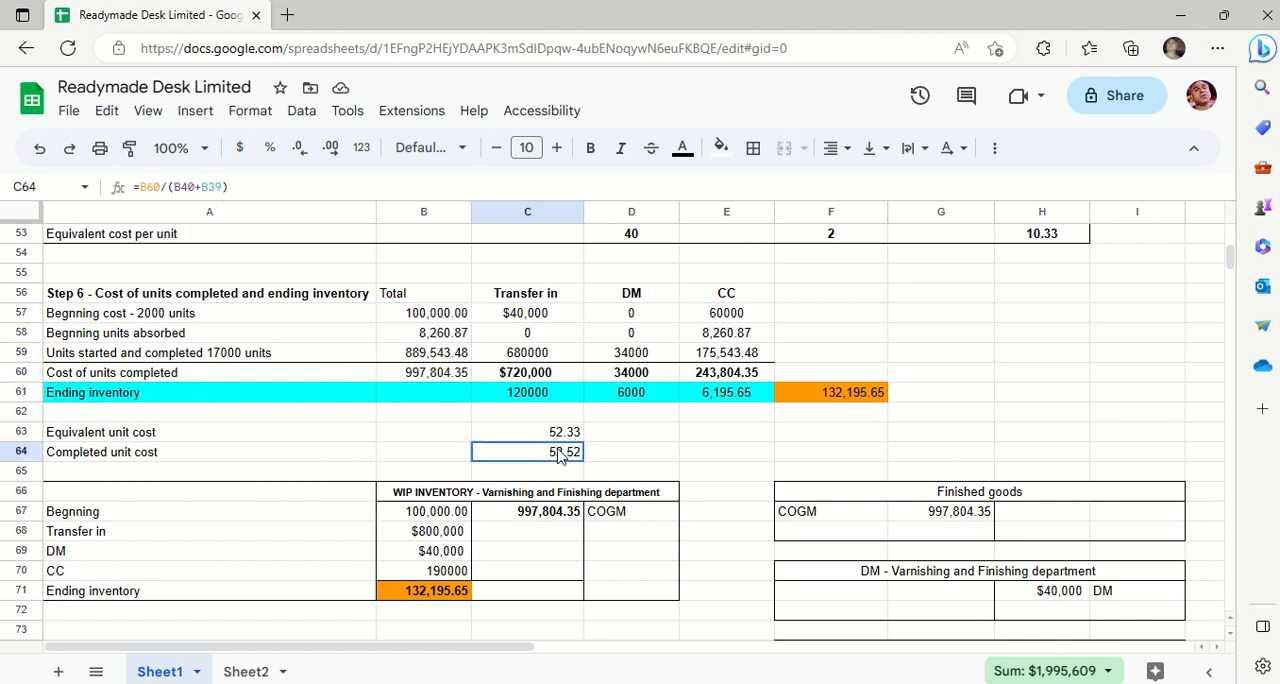
double_click(562, 455)
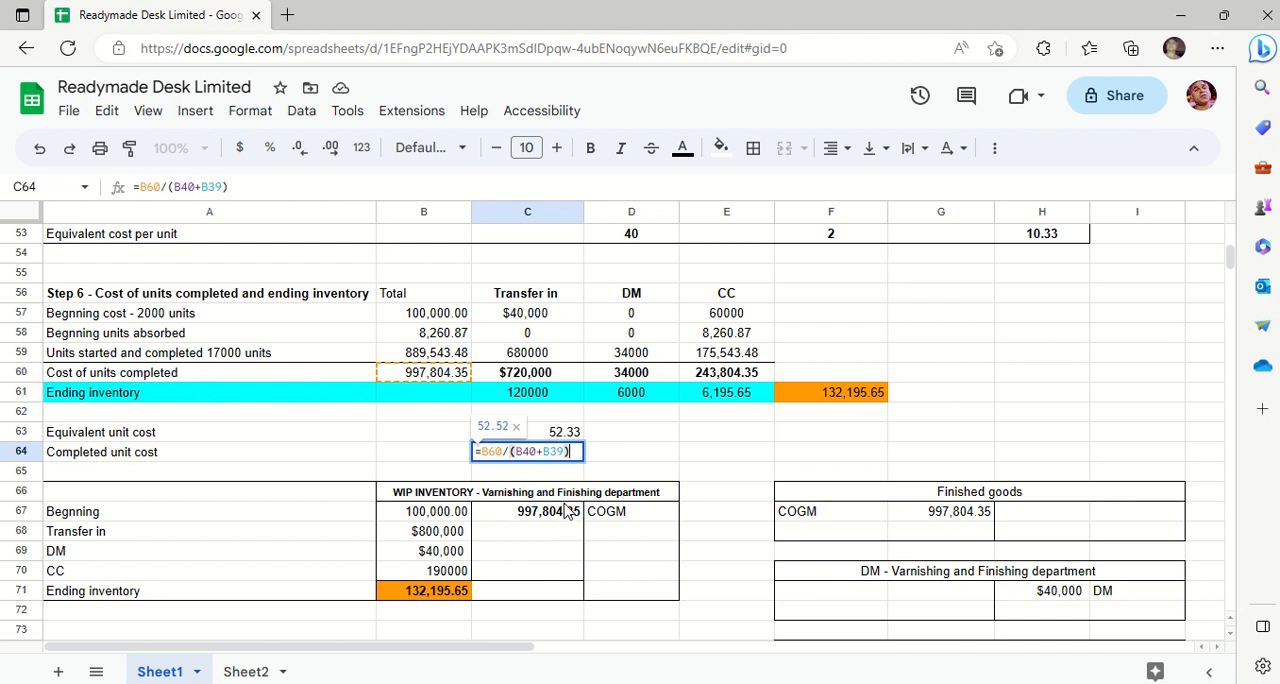
key(Escape)
- Enter =2000+17000 in E63 to add the beginning units and the units started and completed
click(704, 441)
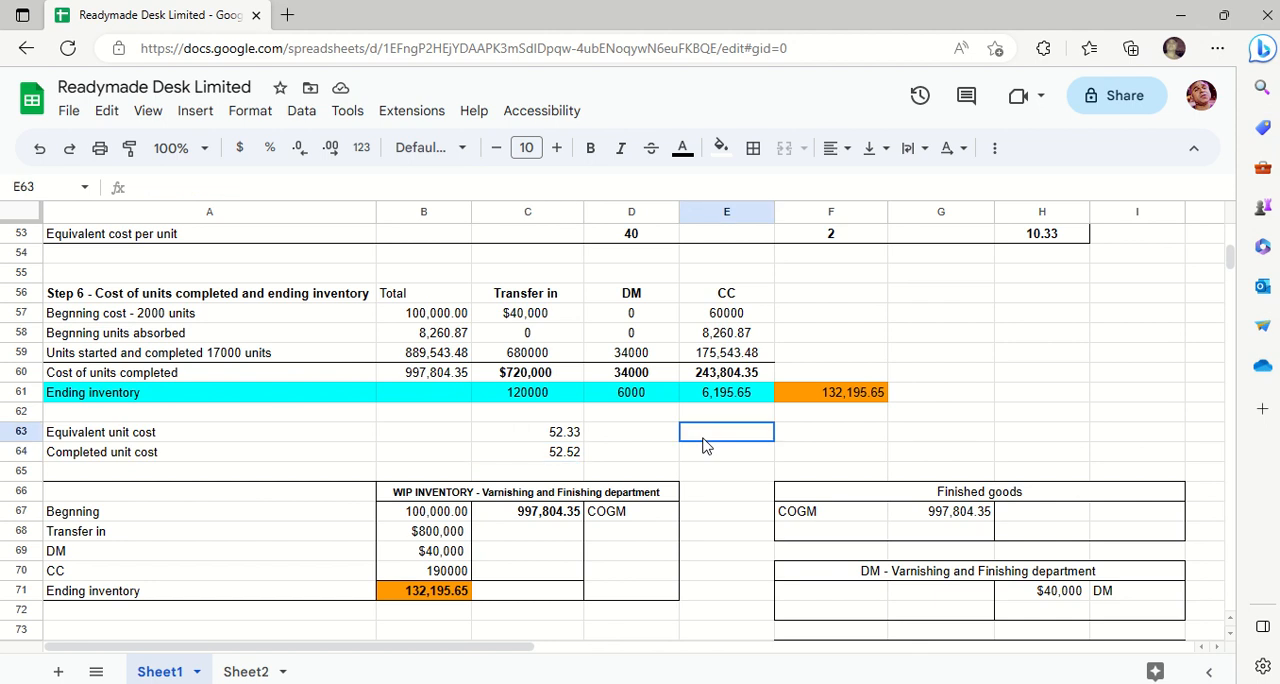
text(=)
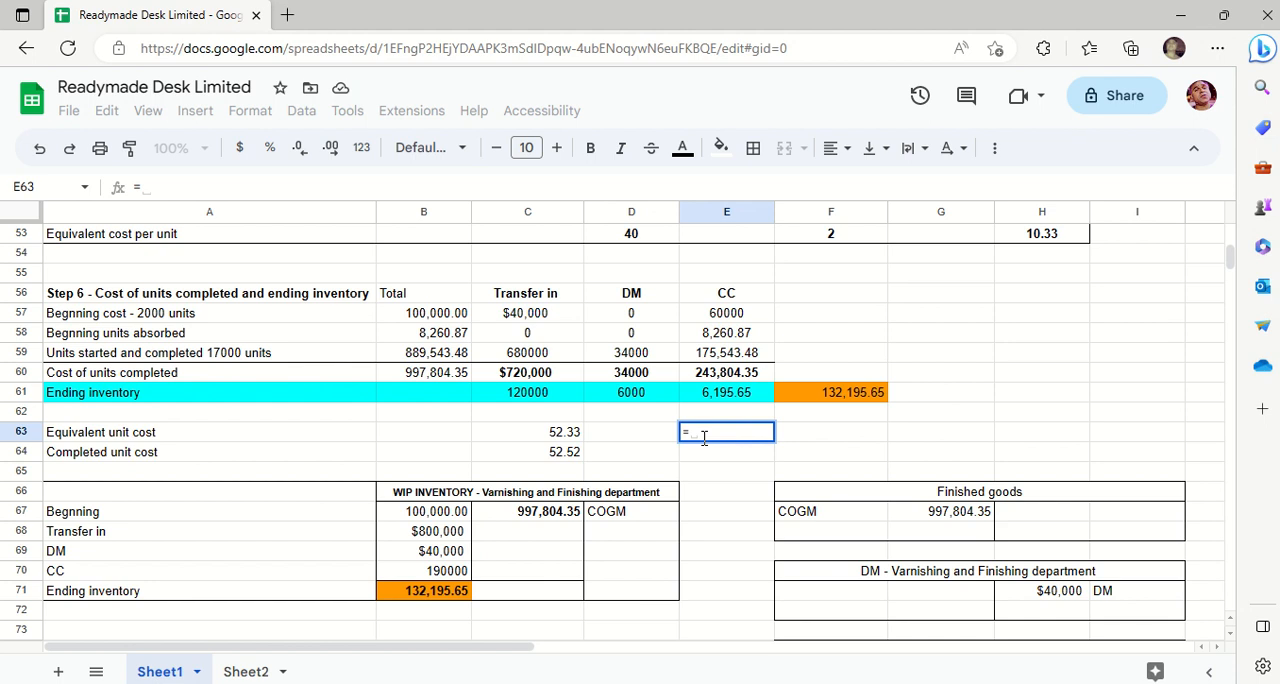
text(200)
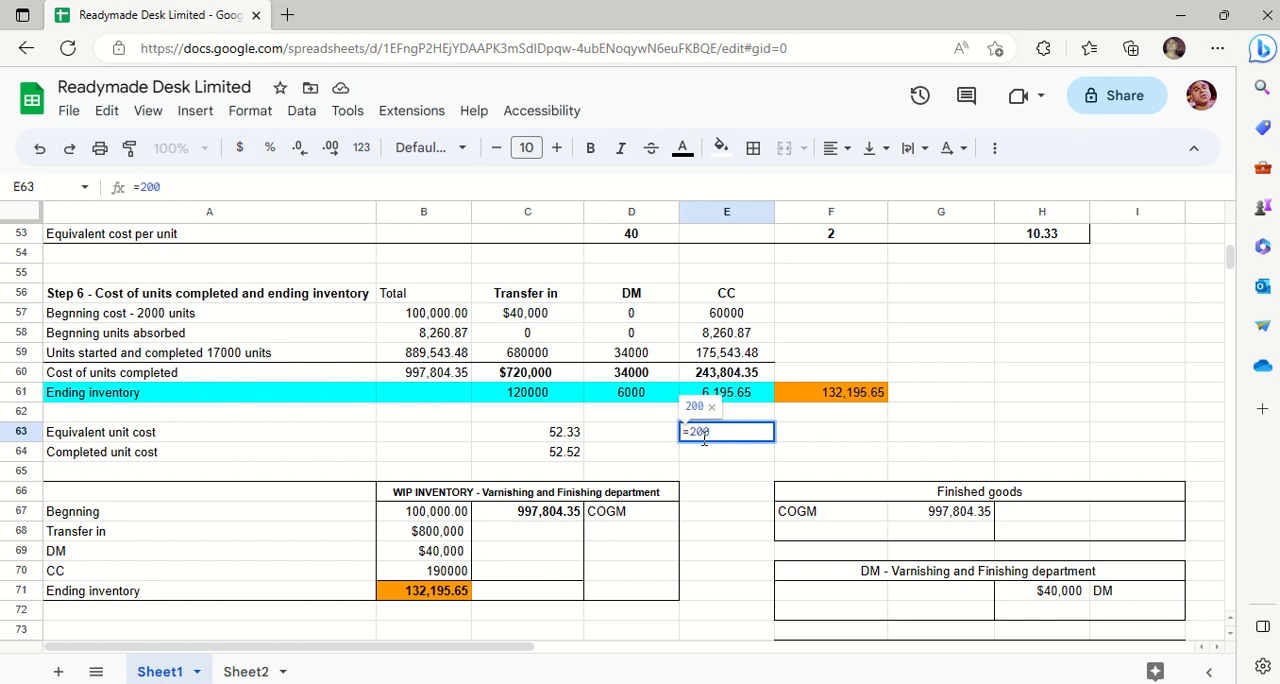
text(0+)
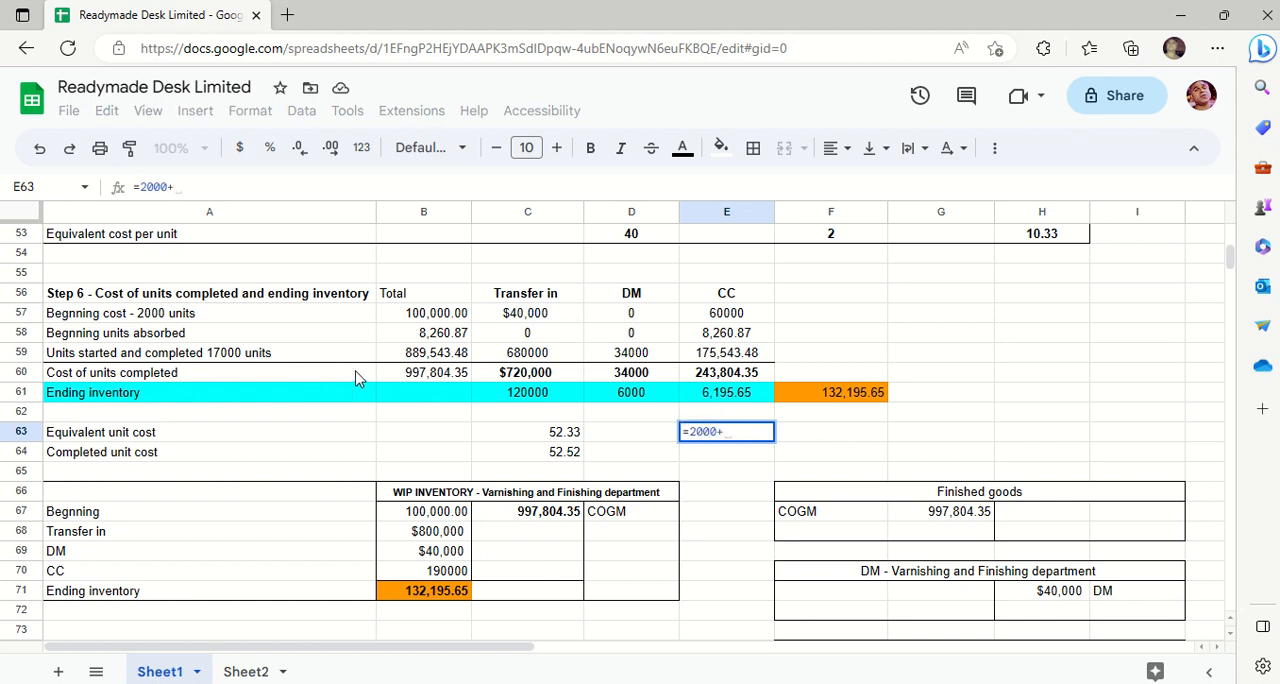
text(17000)
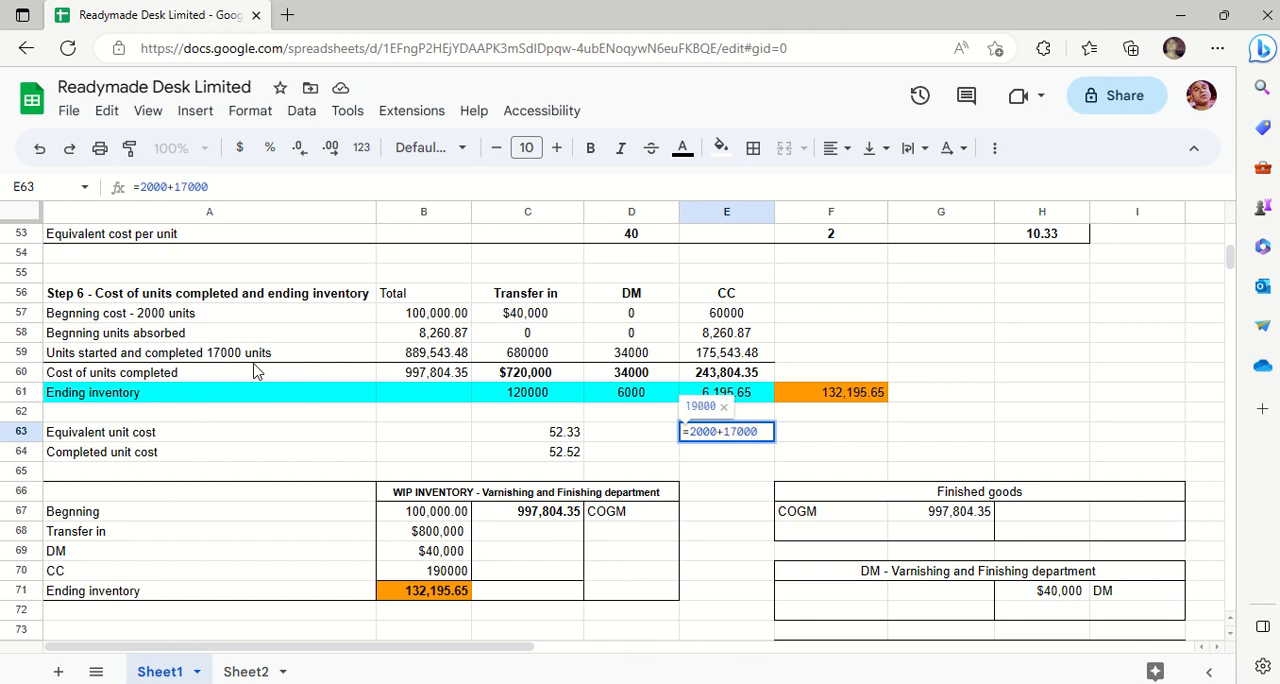
key(Return)
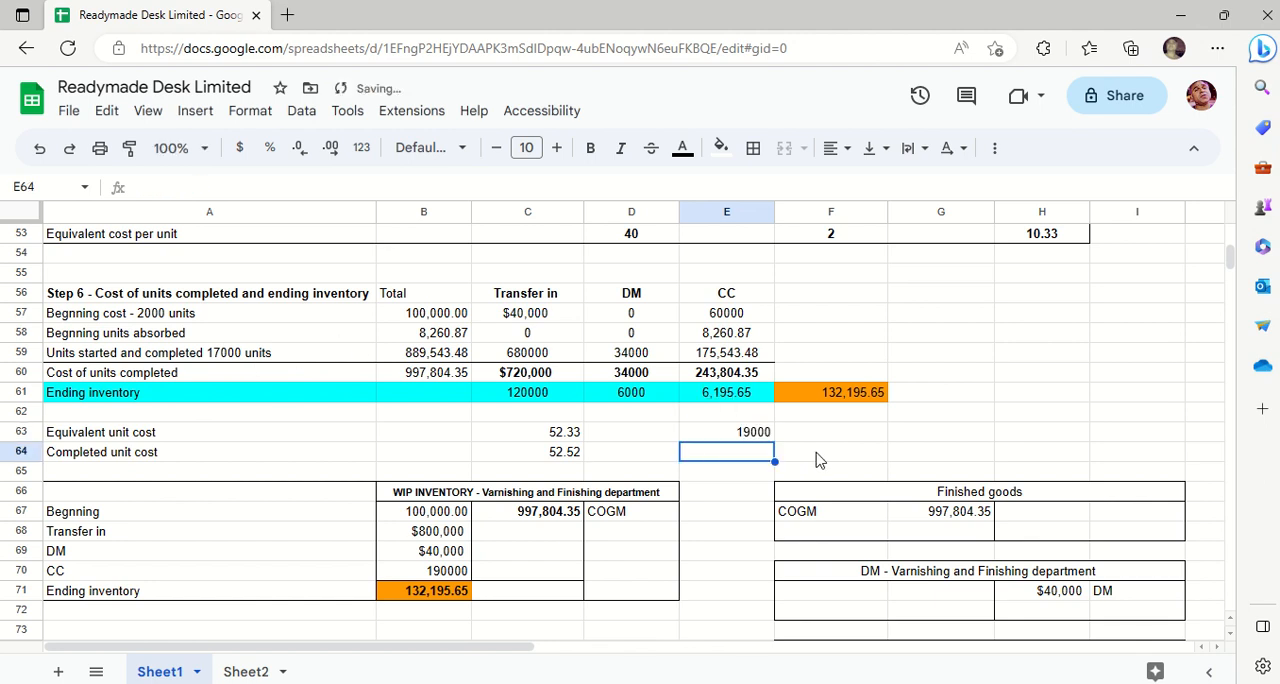
- Enter =B60/E63 in E64 to divide the cost of units completed by the units in E63
text(=)
key(Tab)
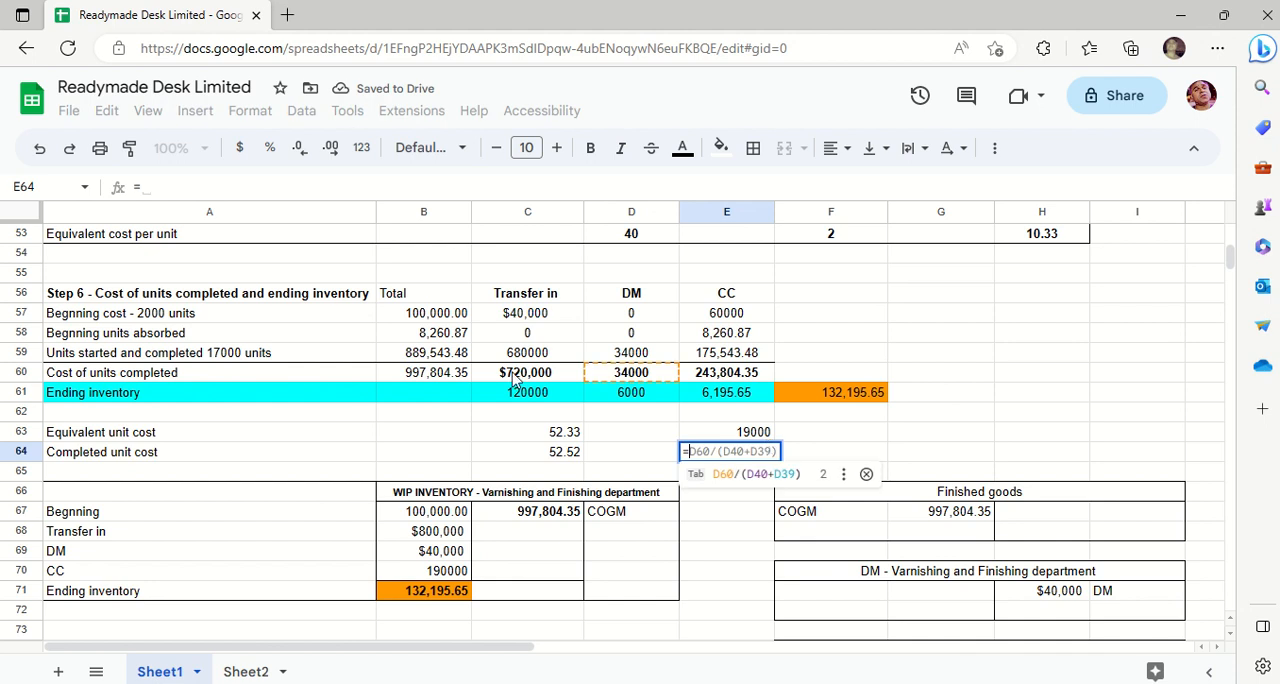
click(443, 375)
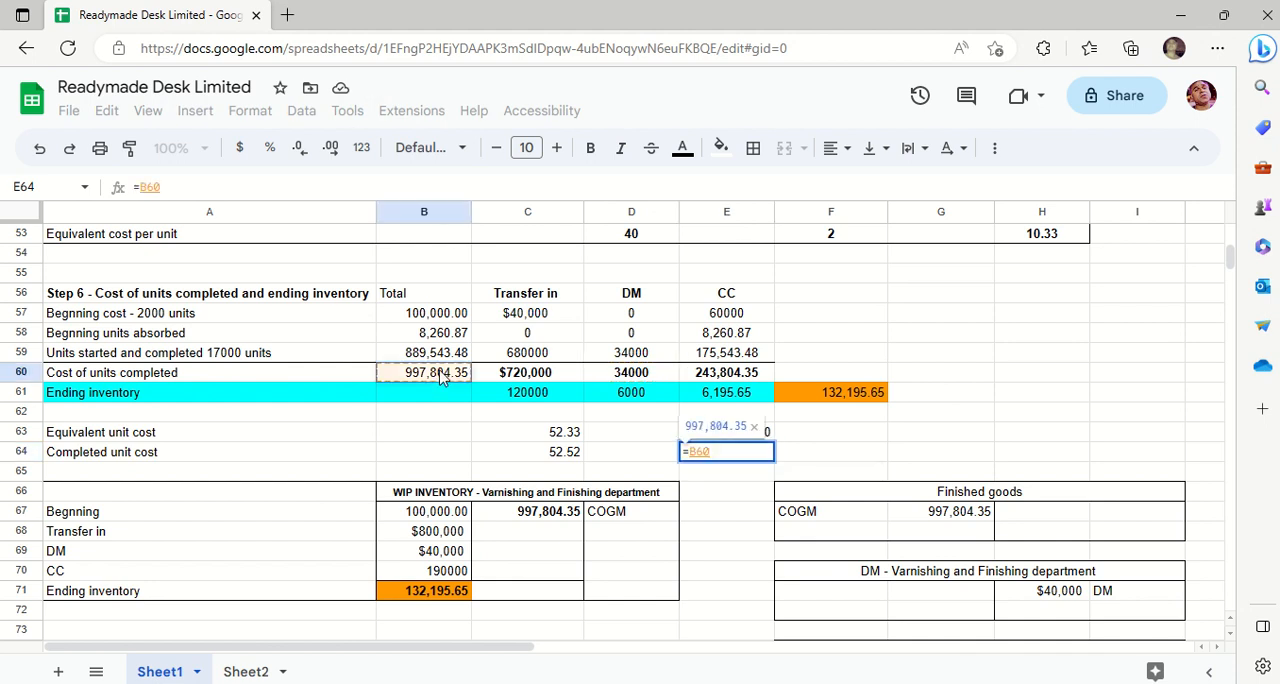
text(/)
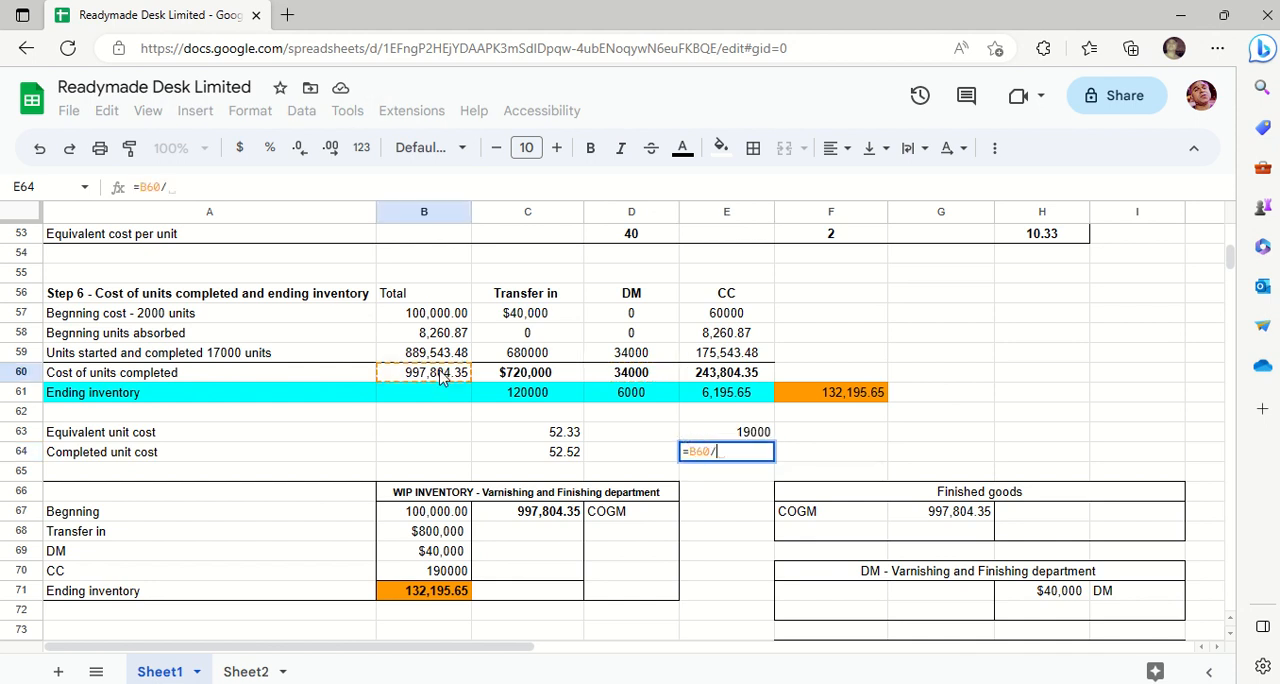
click(757, 433)
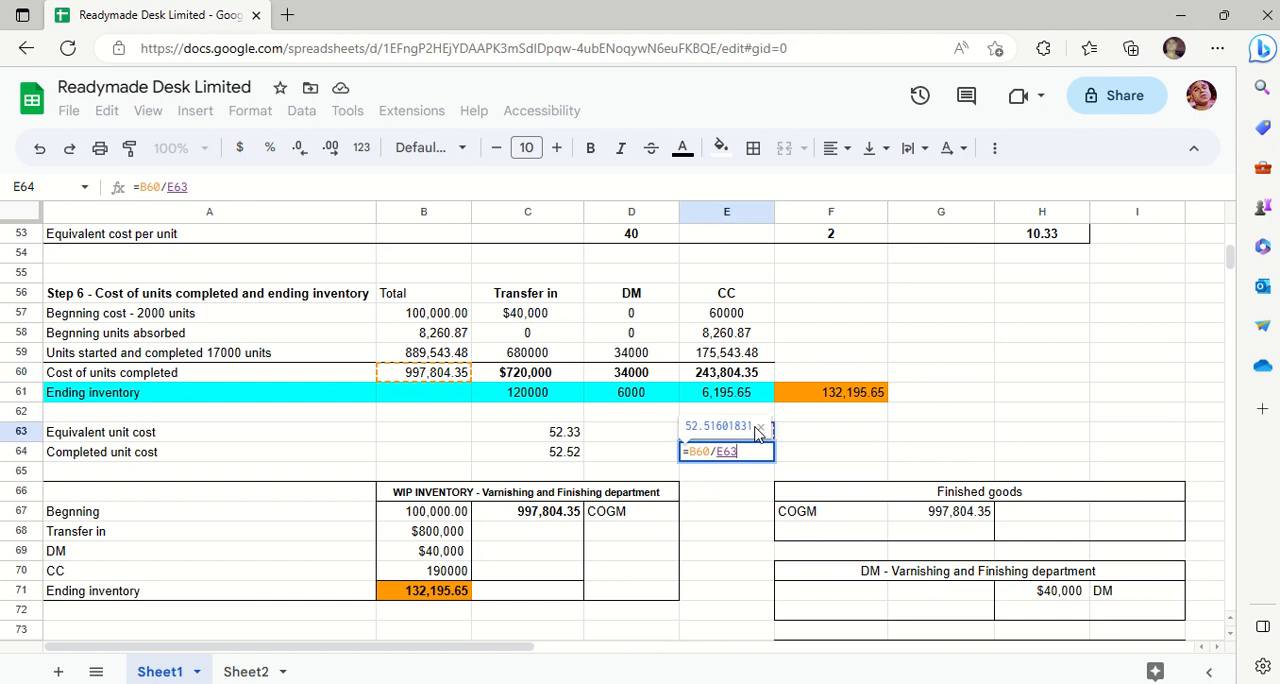
key(Return)
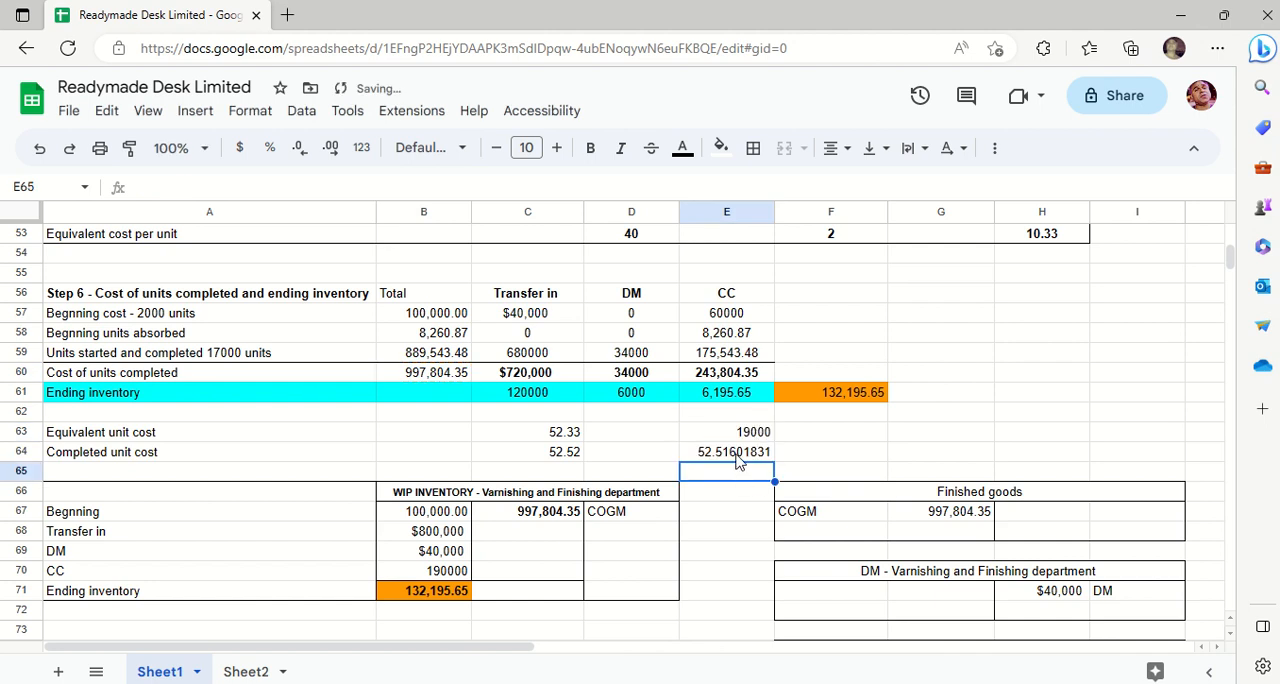
- Undo the check calculations in E64 and E63
click(738, 456)
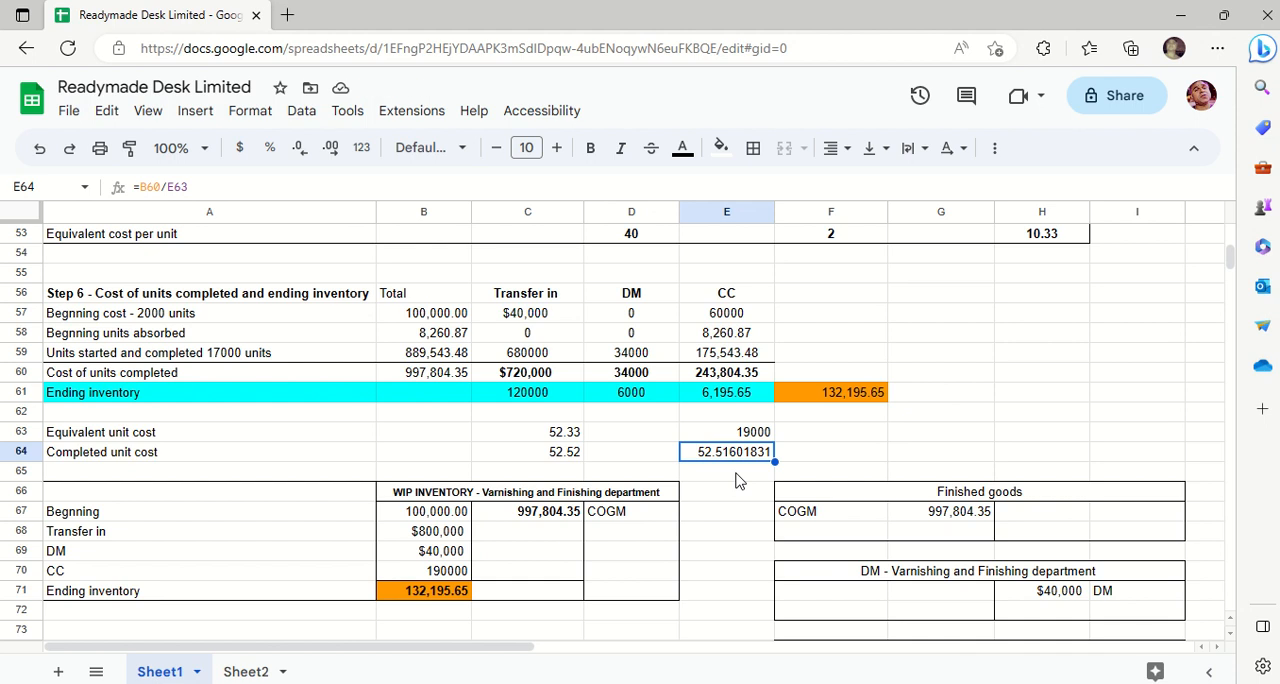
key(ctrl+z)
key(ctrl+z)
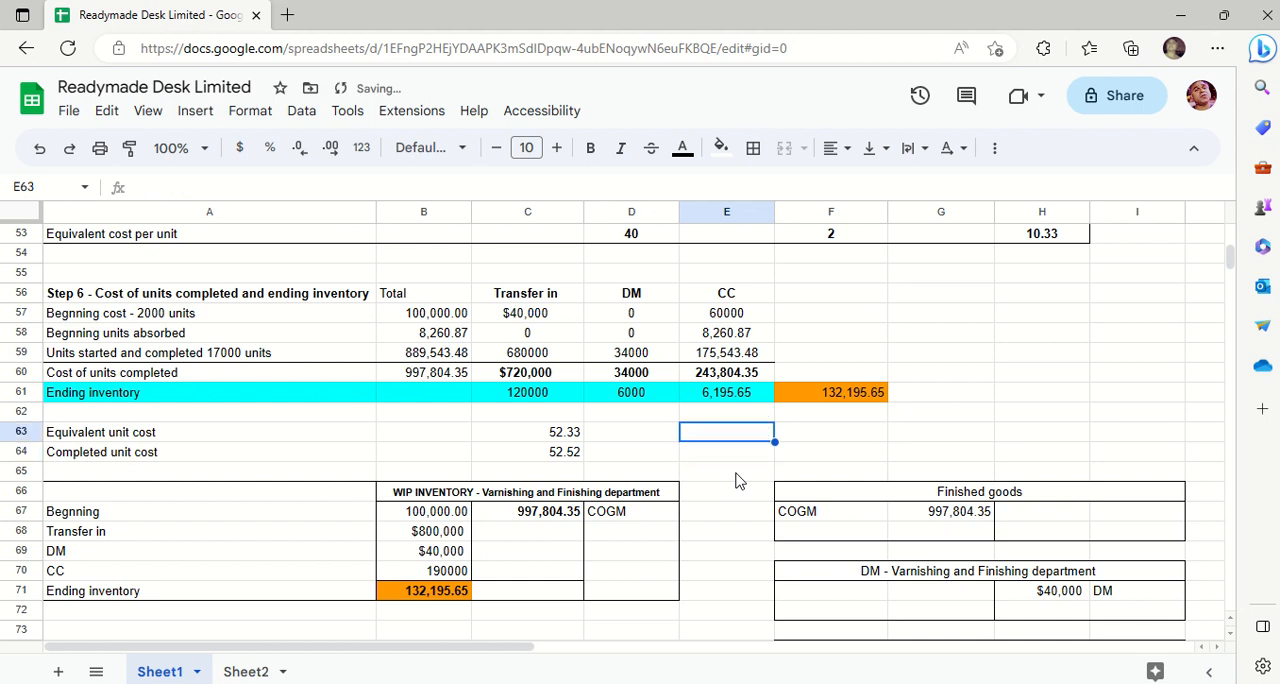
click(592, 437)
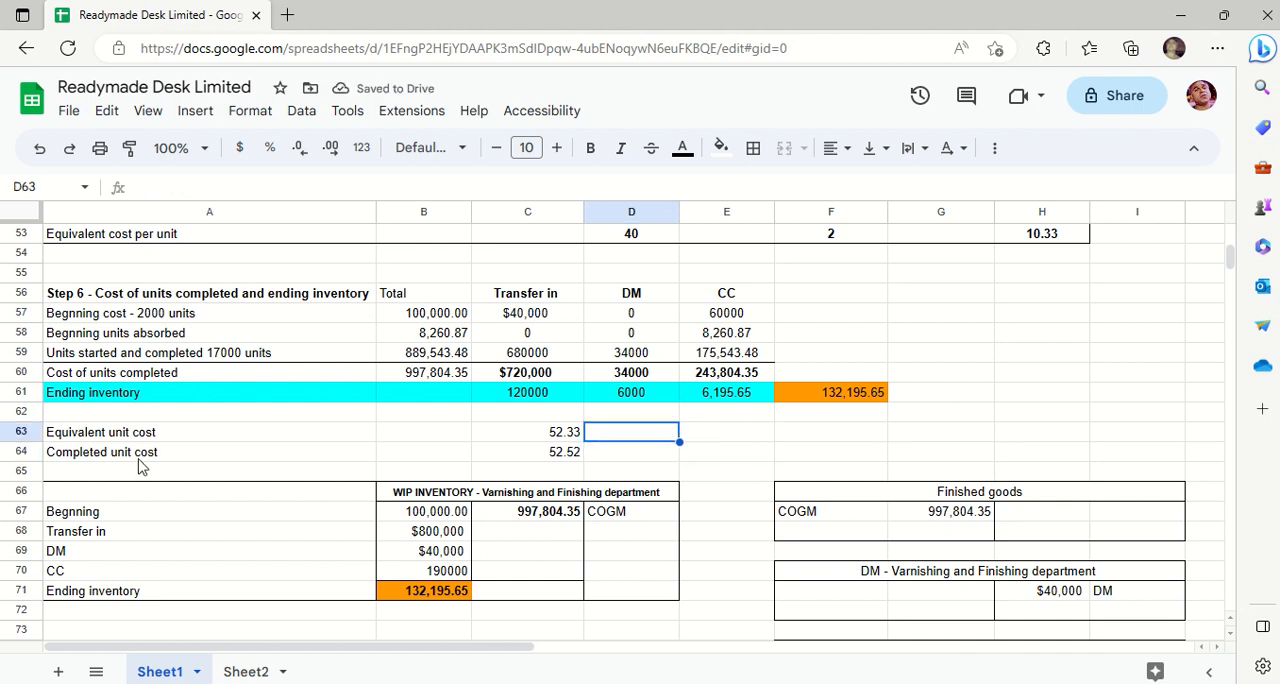
- Fill the unit cost rows A63:C64 with yellow and undo the fill
drag(108, 434, 580, 452)
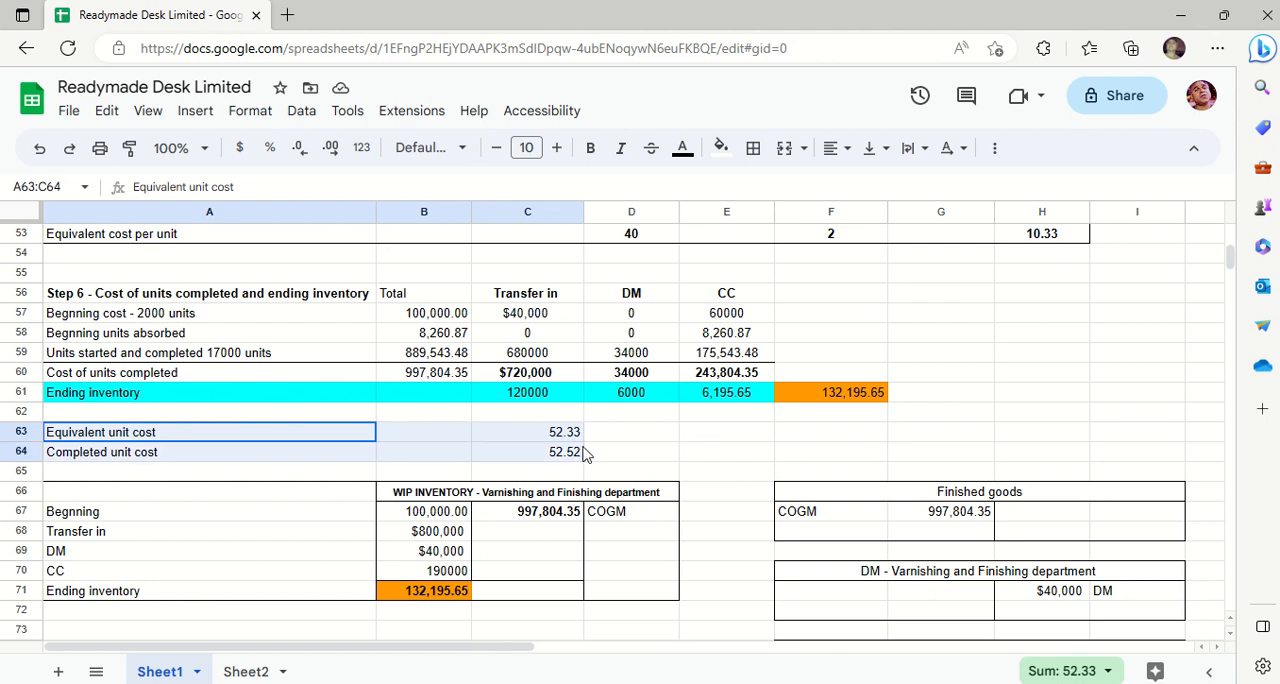
click(721, 148)
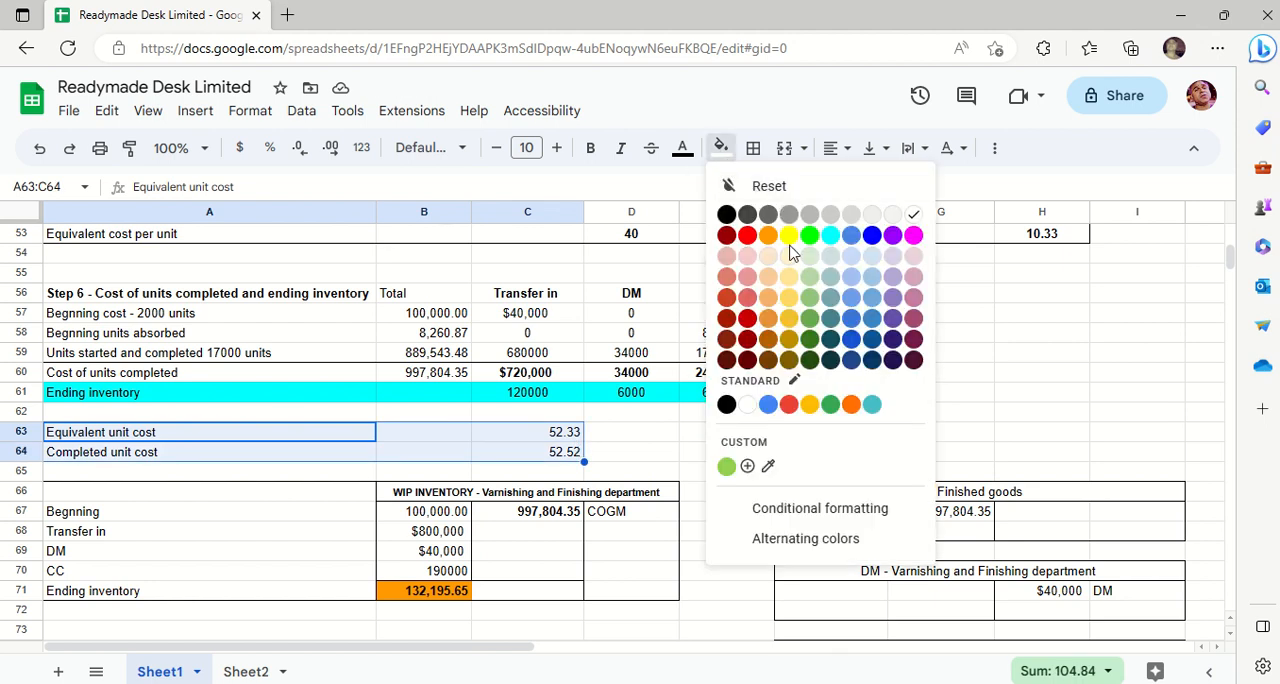
click(788, 236)
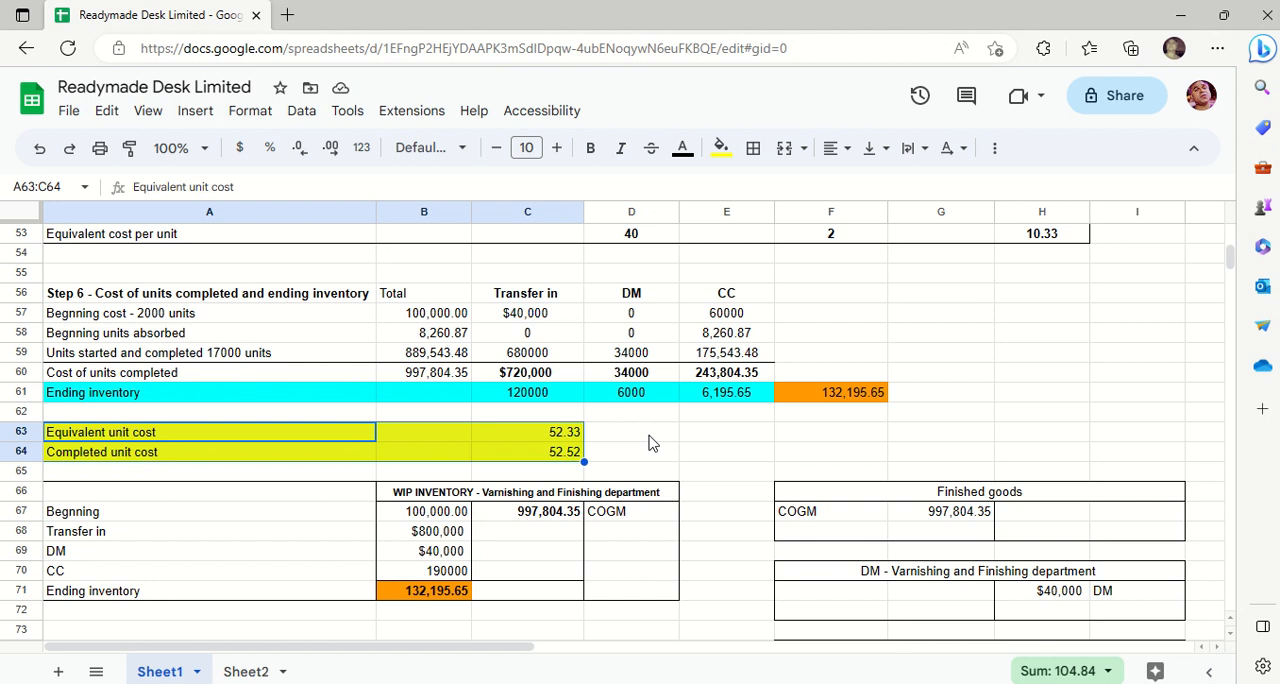
key(ctrl+z)
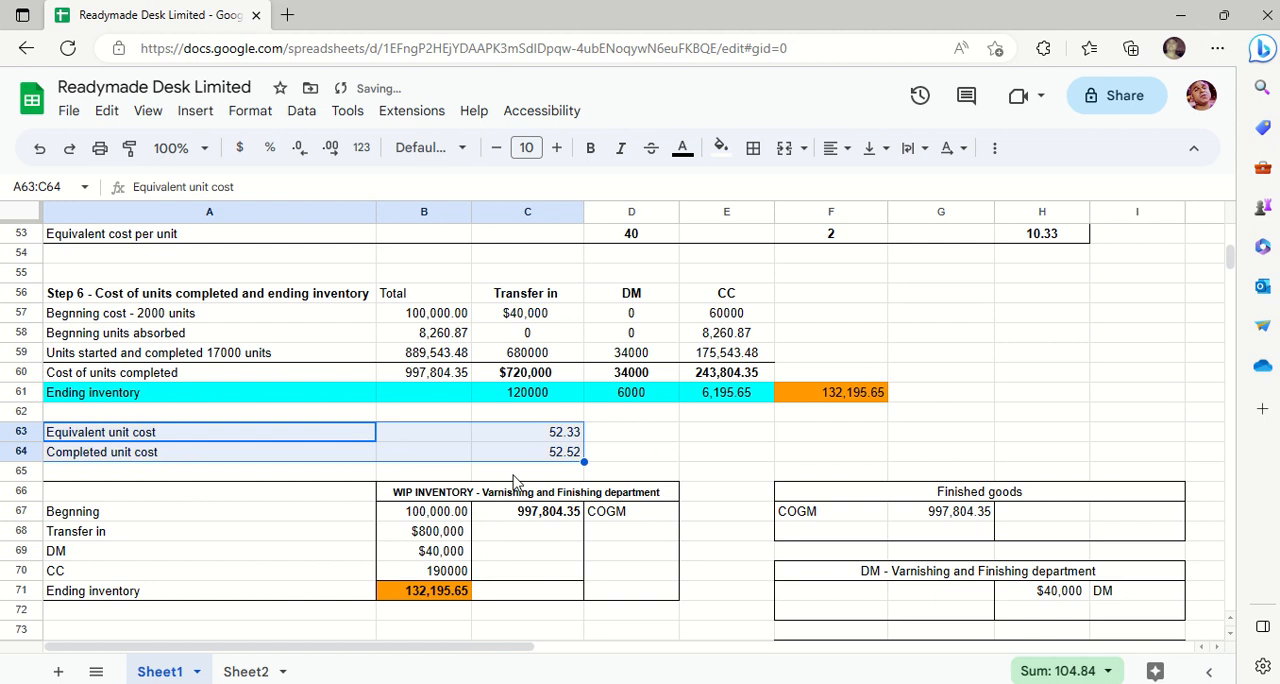
click(510, 476)
key(Down)
key(Down)
- Fill the beginning cost cells B57, C57 and E57 and the WIP beginning balance in B67 with green
key(Down)
key(Down)
key(Down)
key(Down)
key(Down)
key(Down)
key(Down)
key(Down)
key(Down)
key(Down)
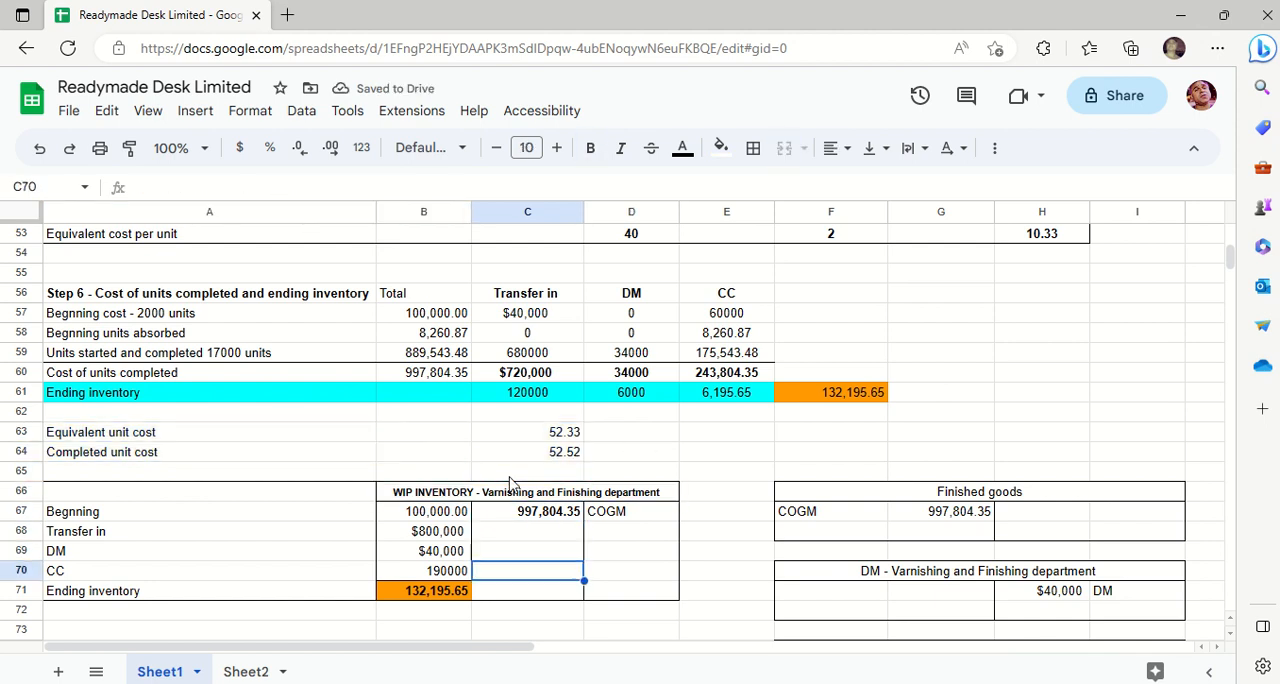
key(Down)
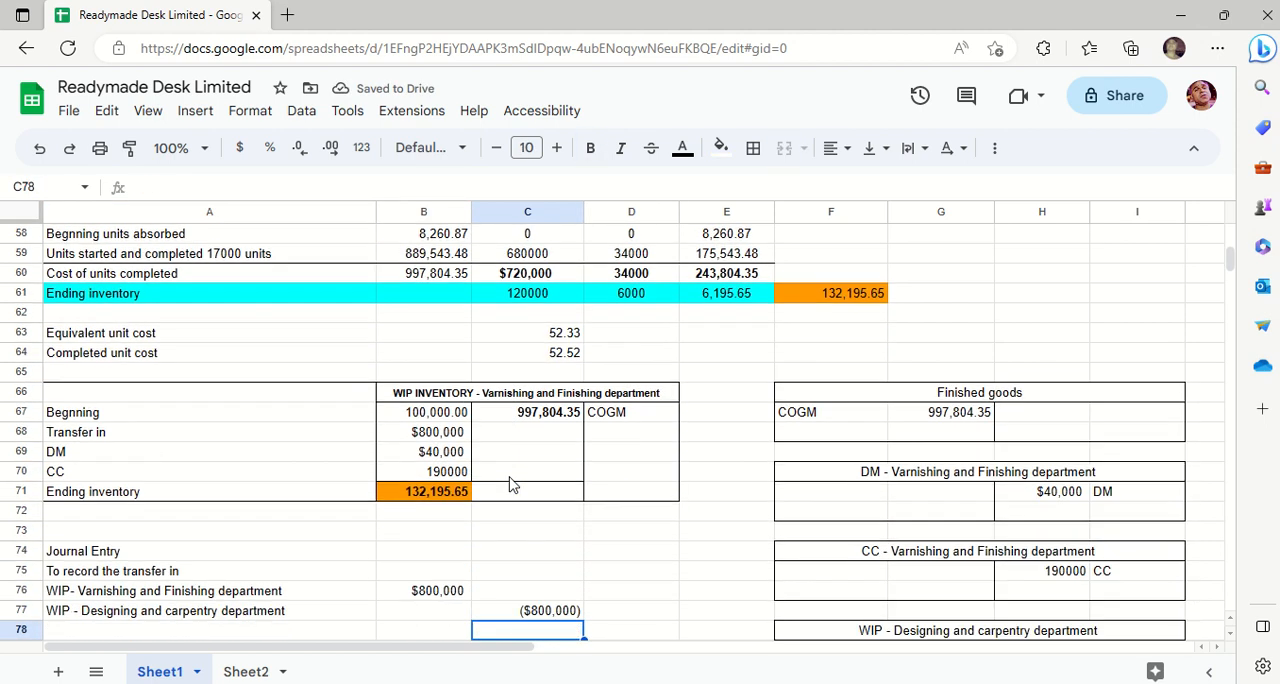
click(434, 414)
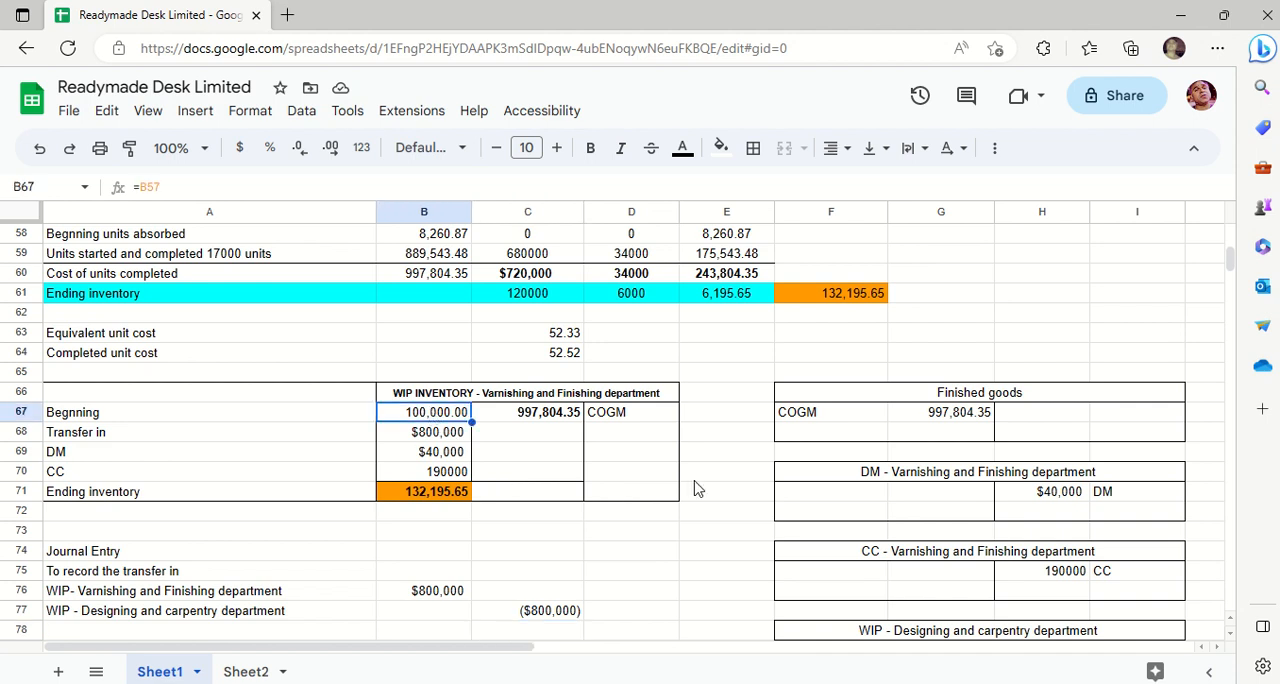
scroll(1235, 237, up, 1)
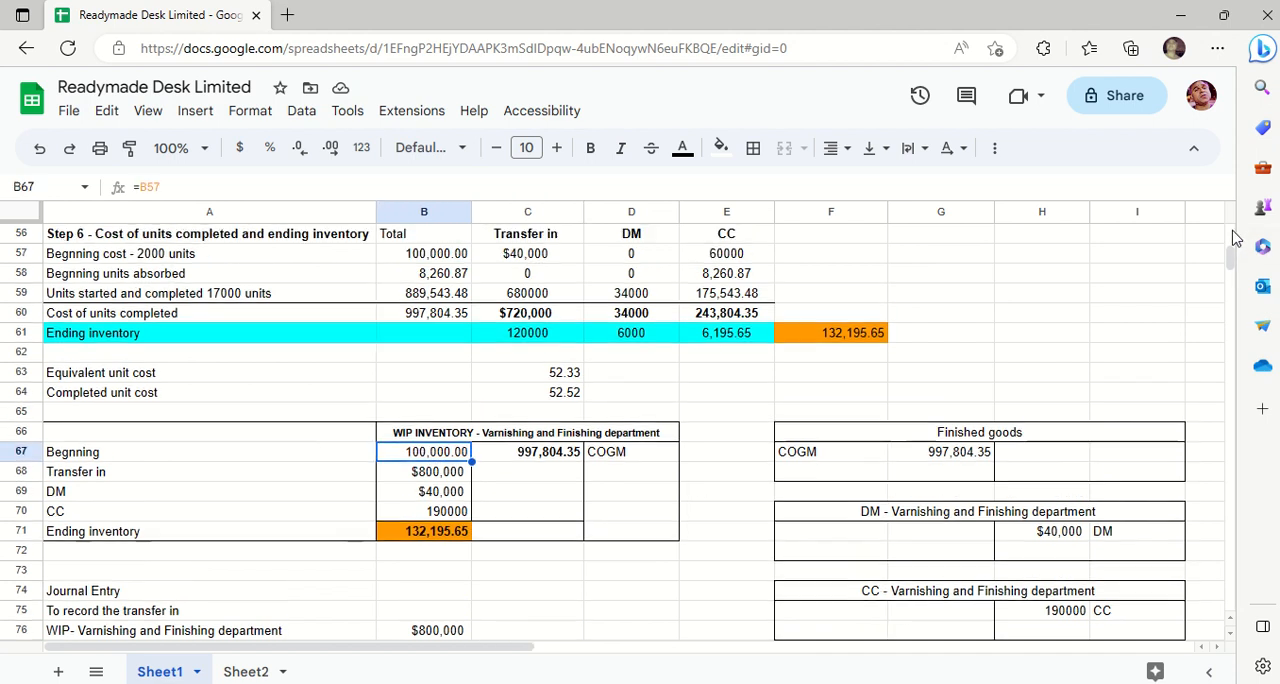
scroll(1235, 237, up, 6)
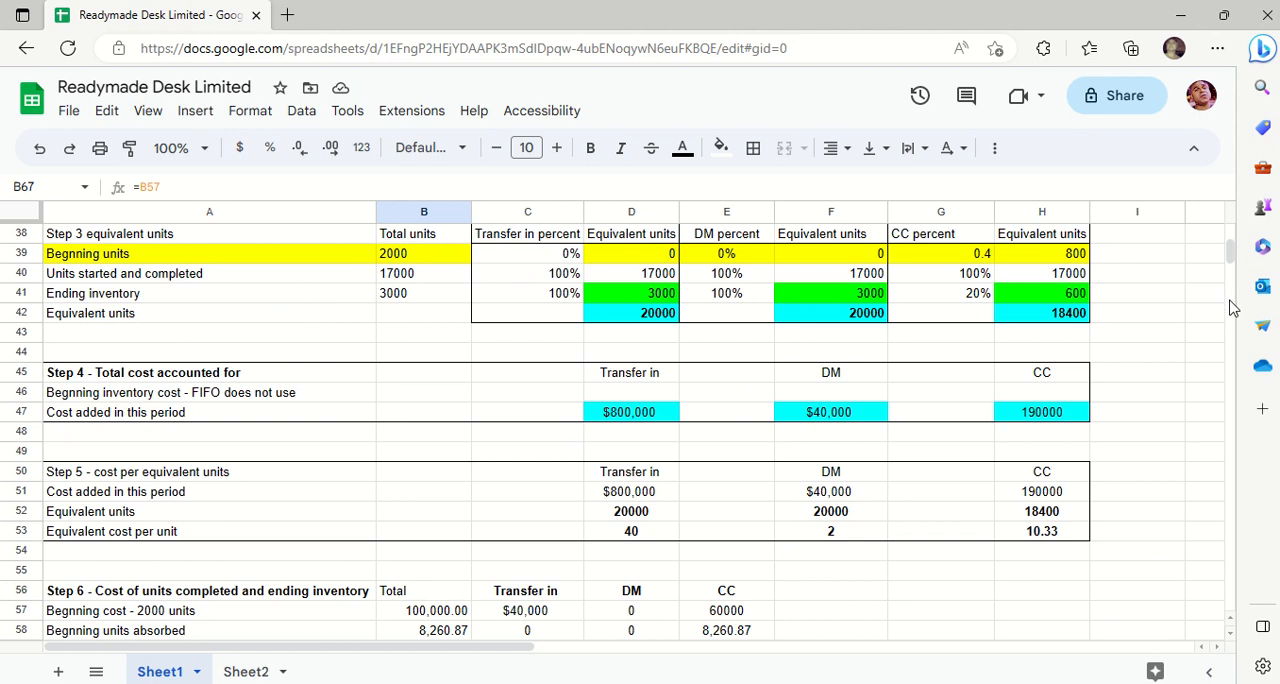
scroll(1235, 310, down, 6)
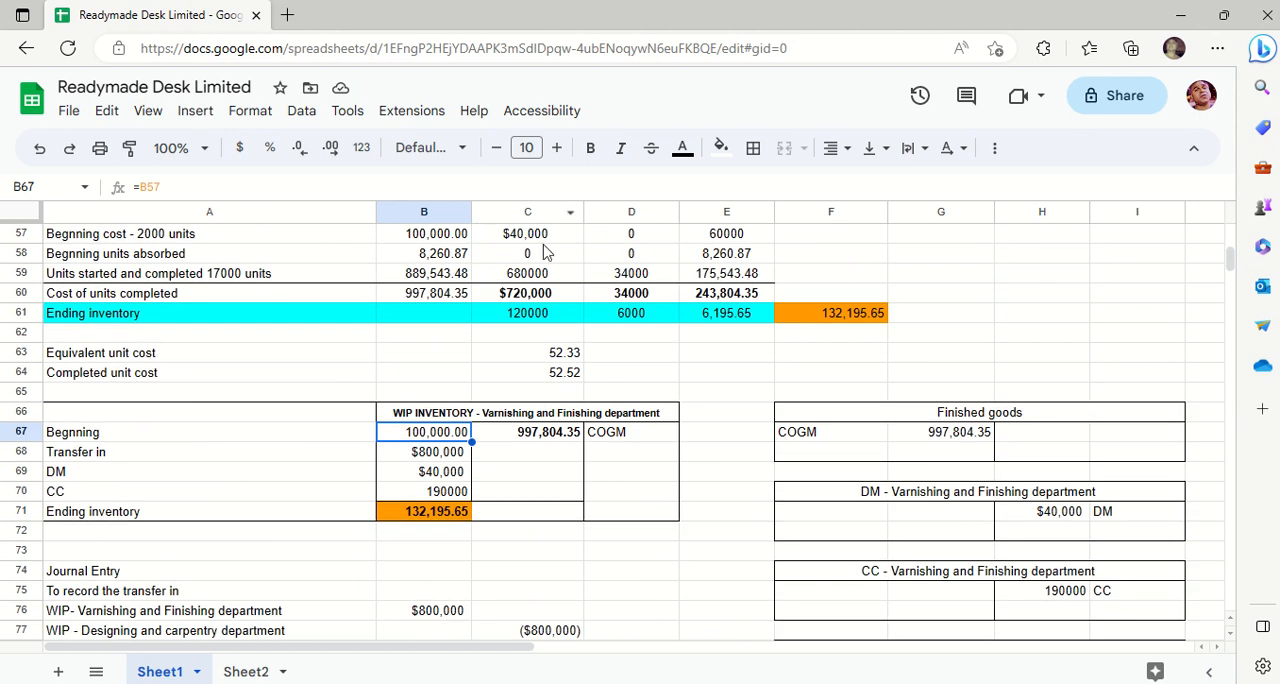
ctrl+click(705, 237)
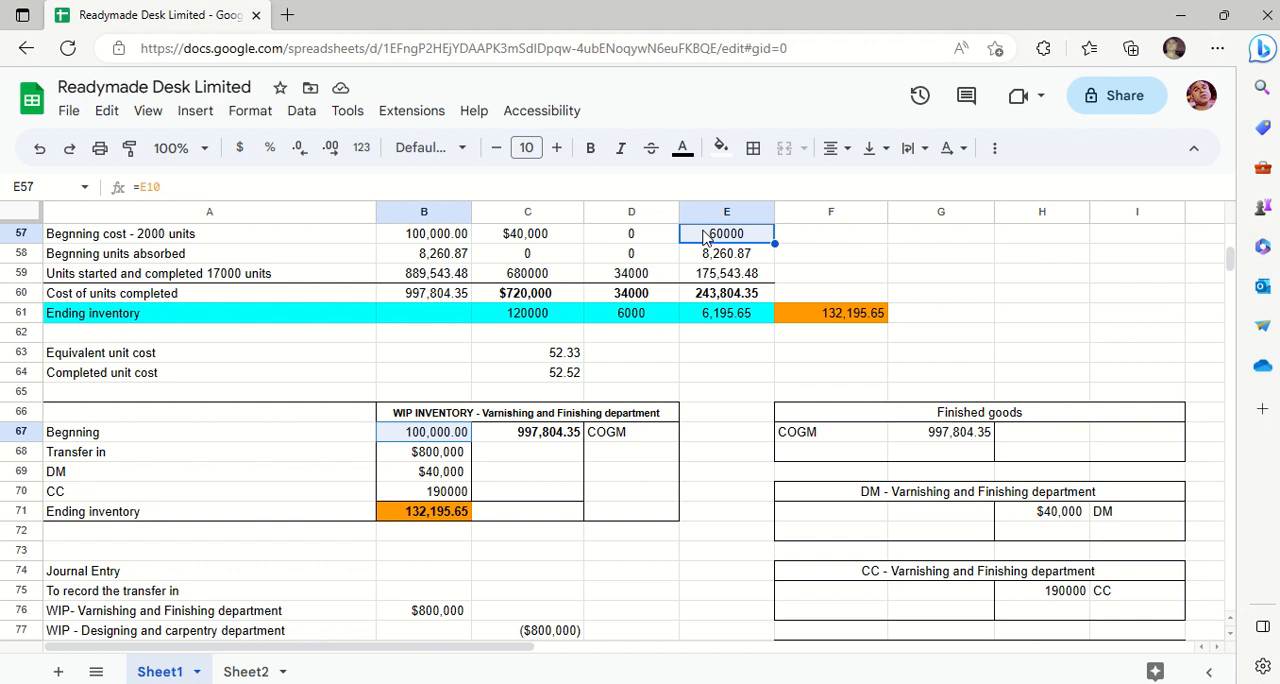
ctrl+click(535, 240)
shift+click(433, 237)
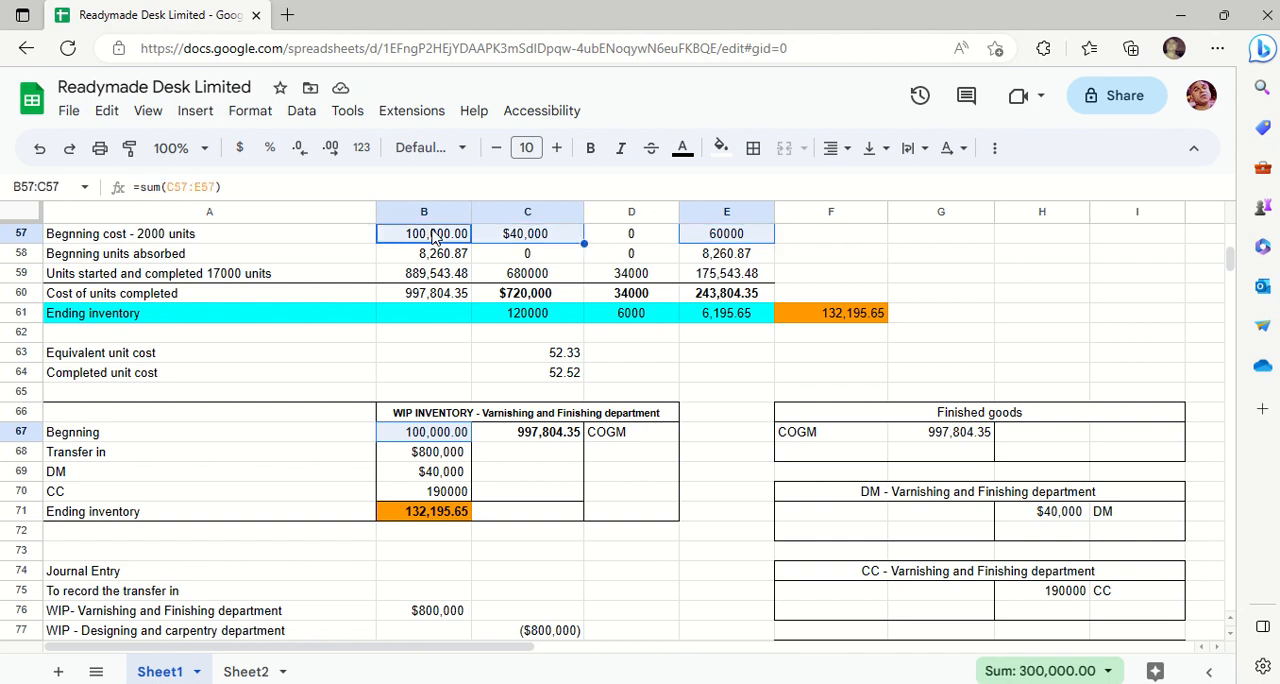
click(721, 150)
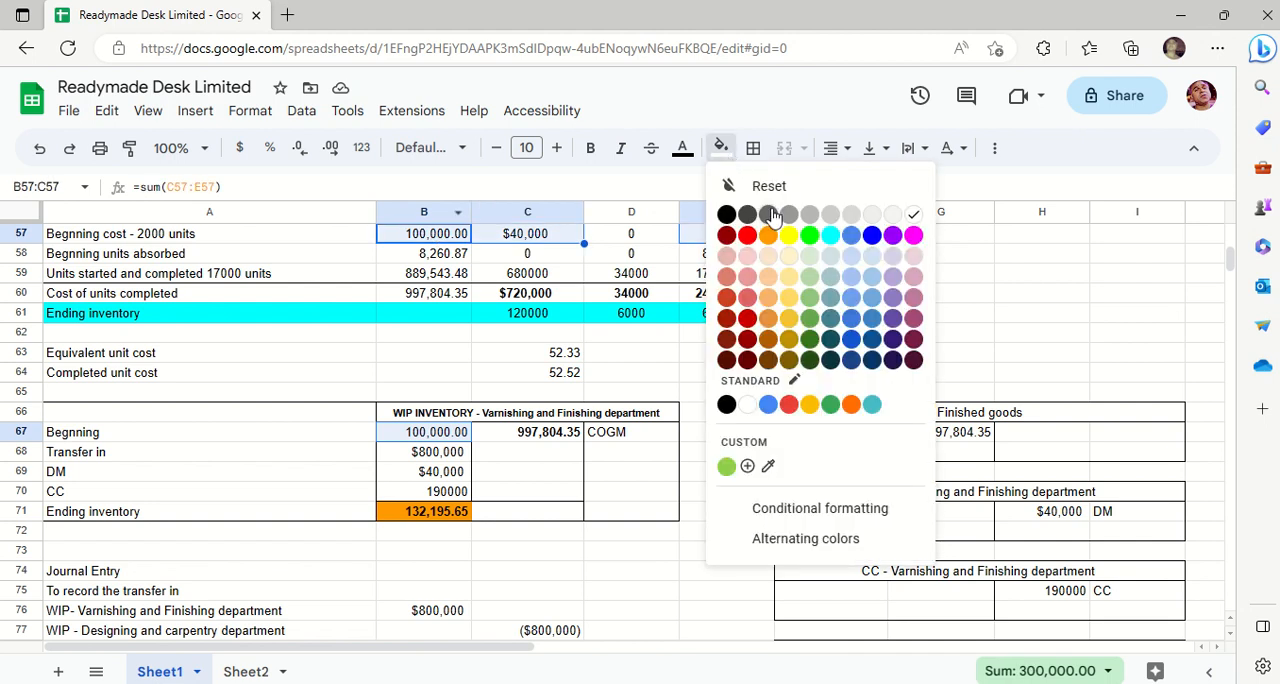
click(809, 235)
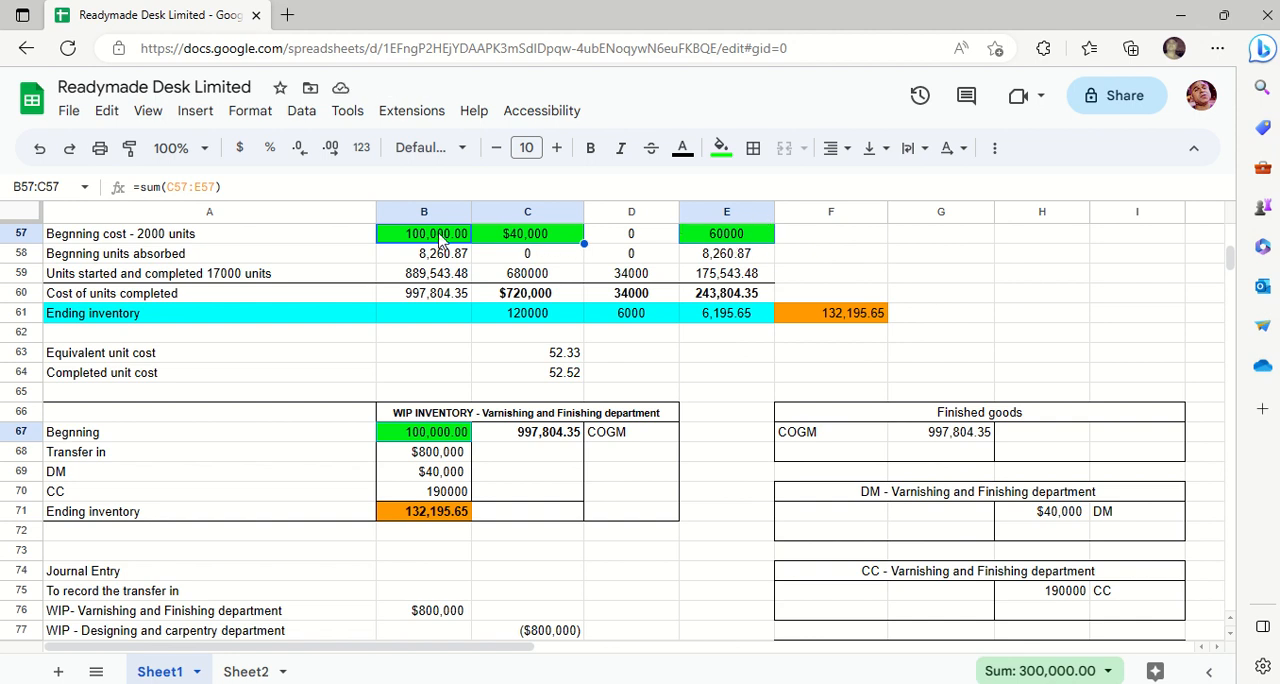
- Check the beginning balance formula in B67 and undo the green fill on the beginning cost cells
click(450, 435)
double_click(449, 434)
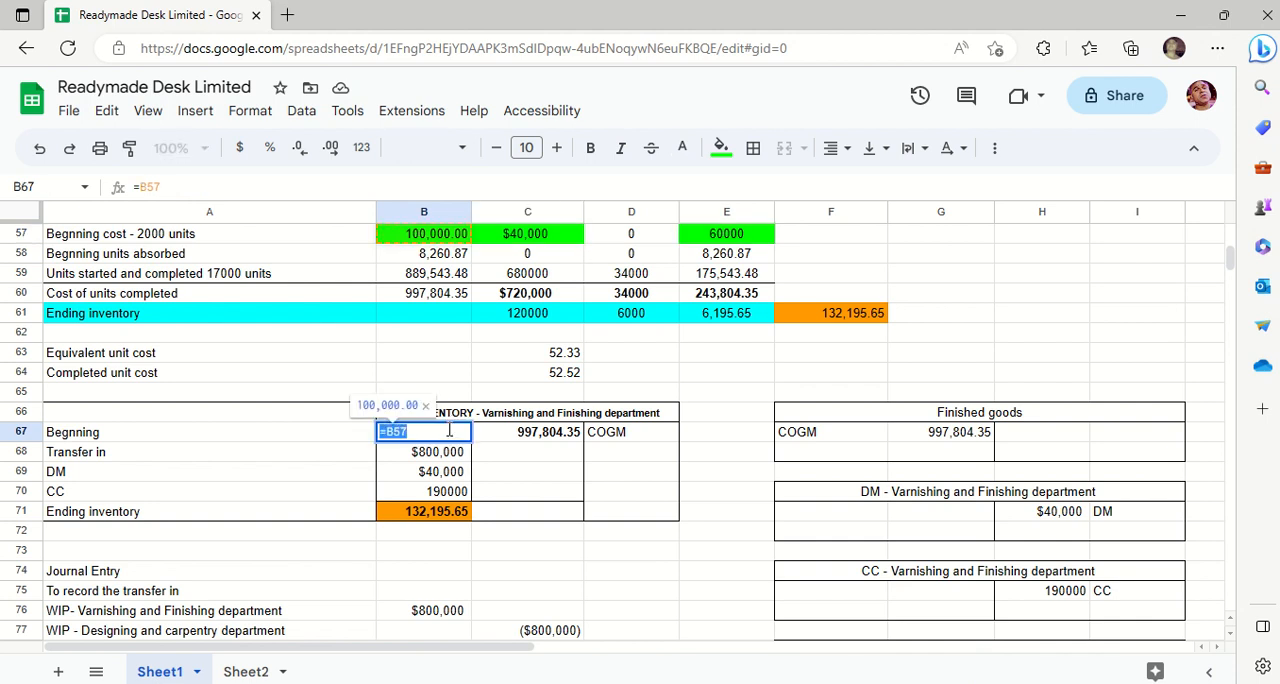
key(Escape)
key(ctrl+z)
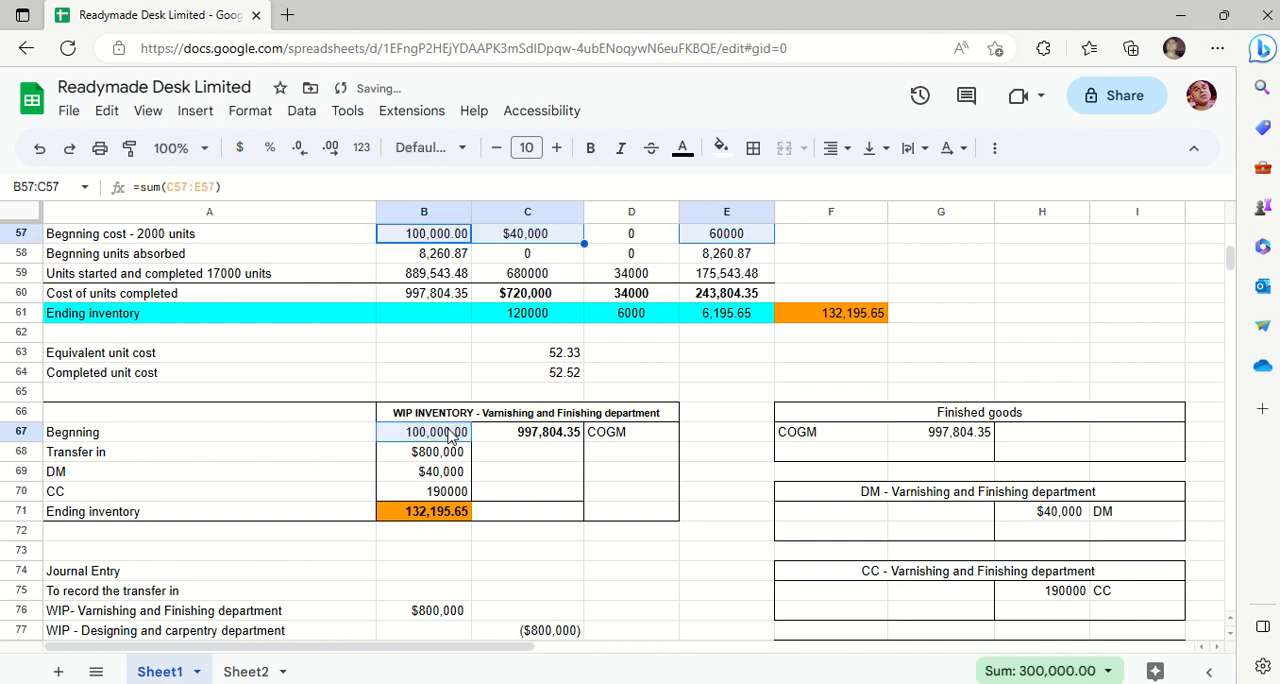
click(715, 466)
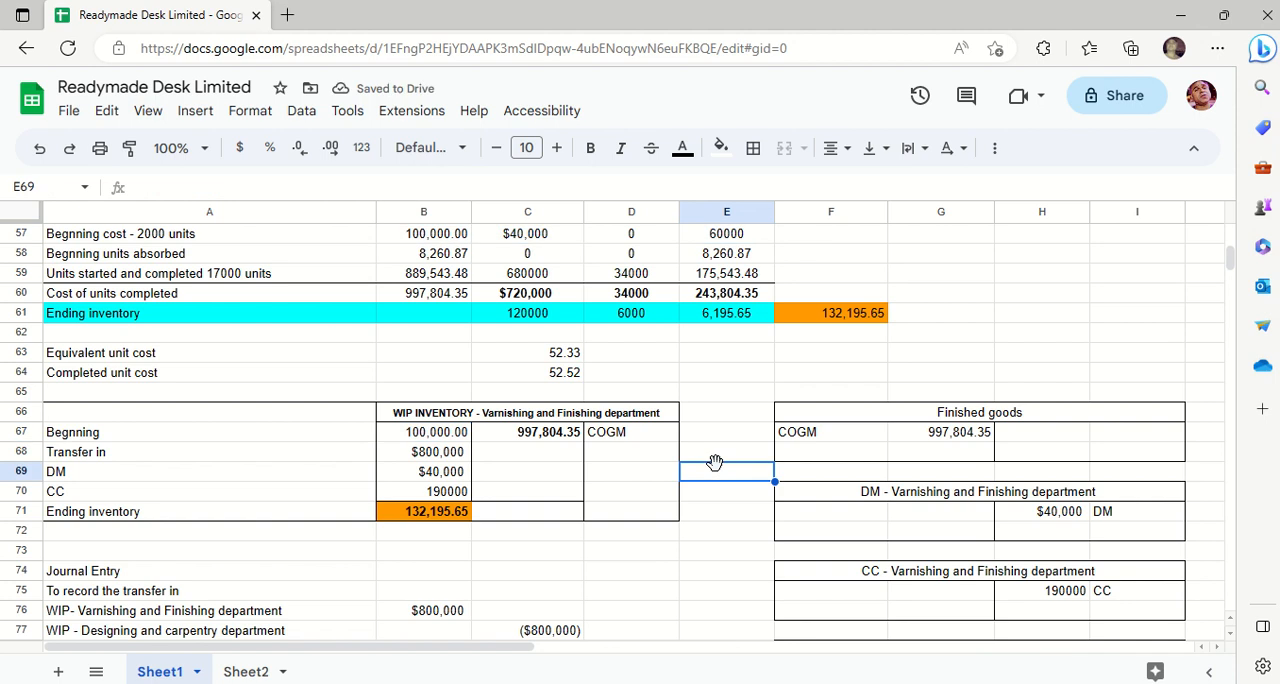
- Examine the transfer in, DM, CC and COGM entries of the Varnishing and Finishing WIP inventory account and their source formulas
click(400, 457)
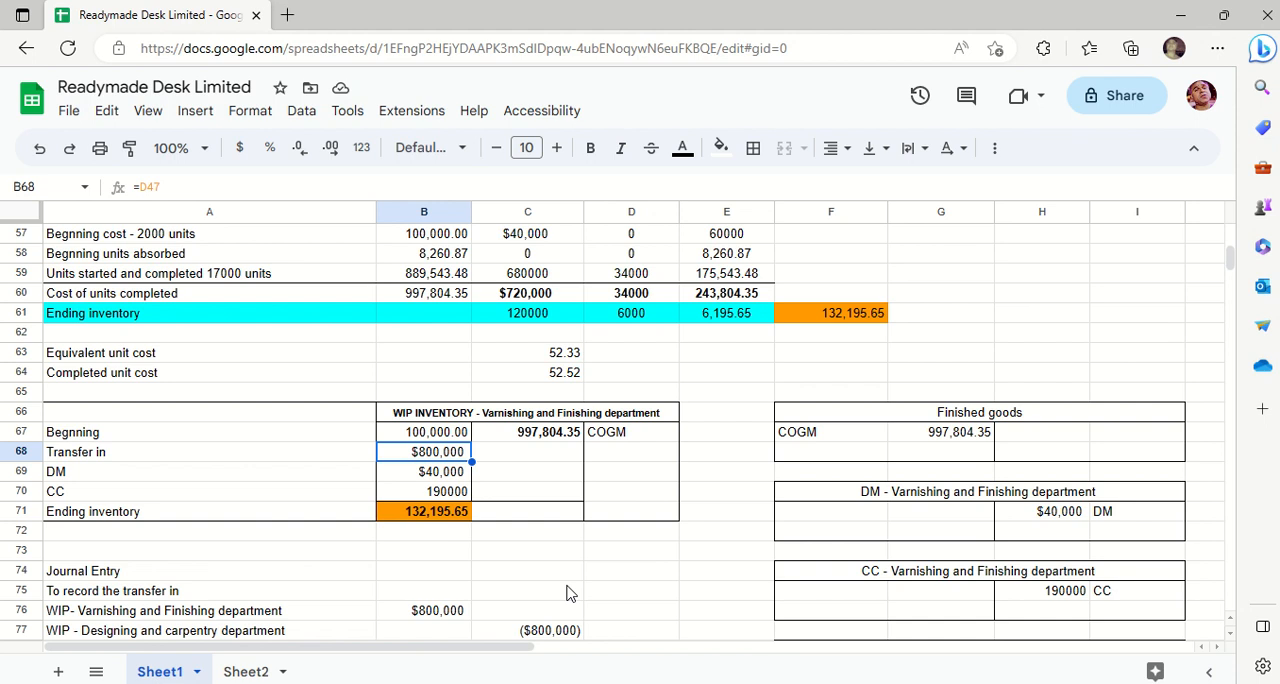
key(Down)
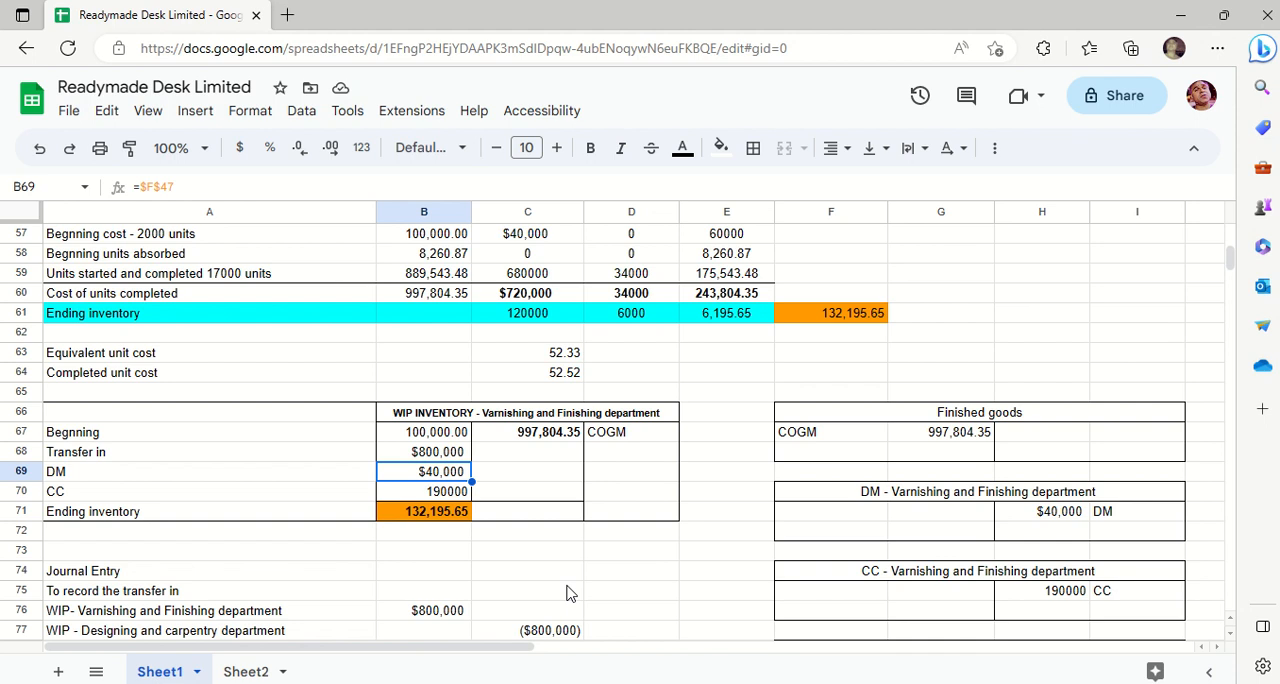
key(Down)
key(Up)
key(Down)
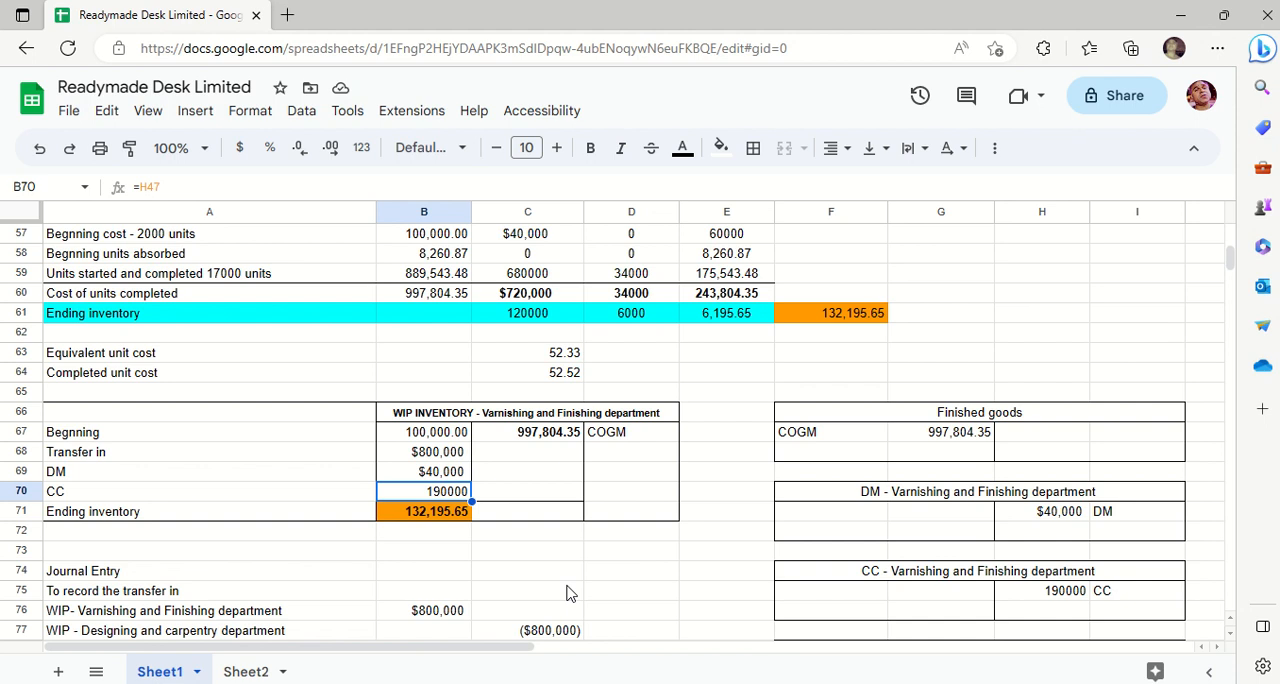
click(287, 502)
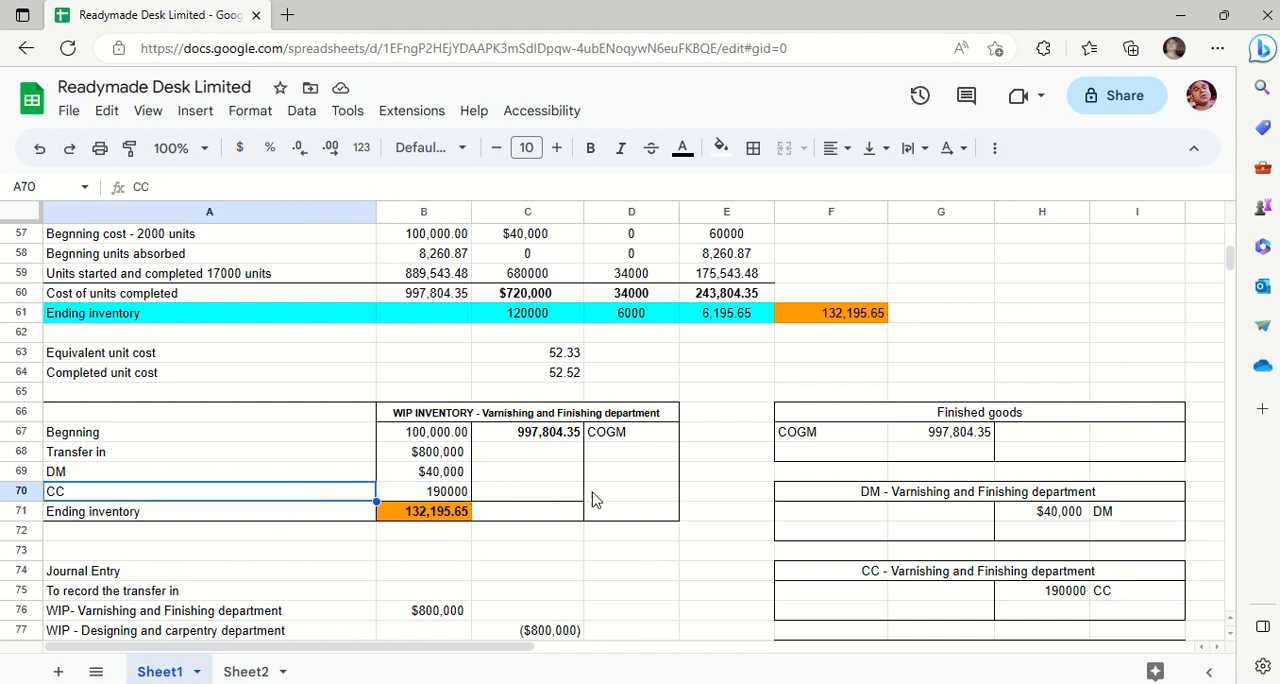
click(577, 539)
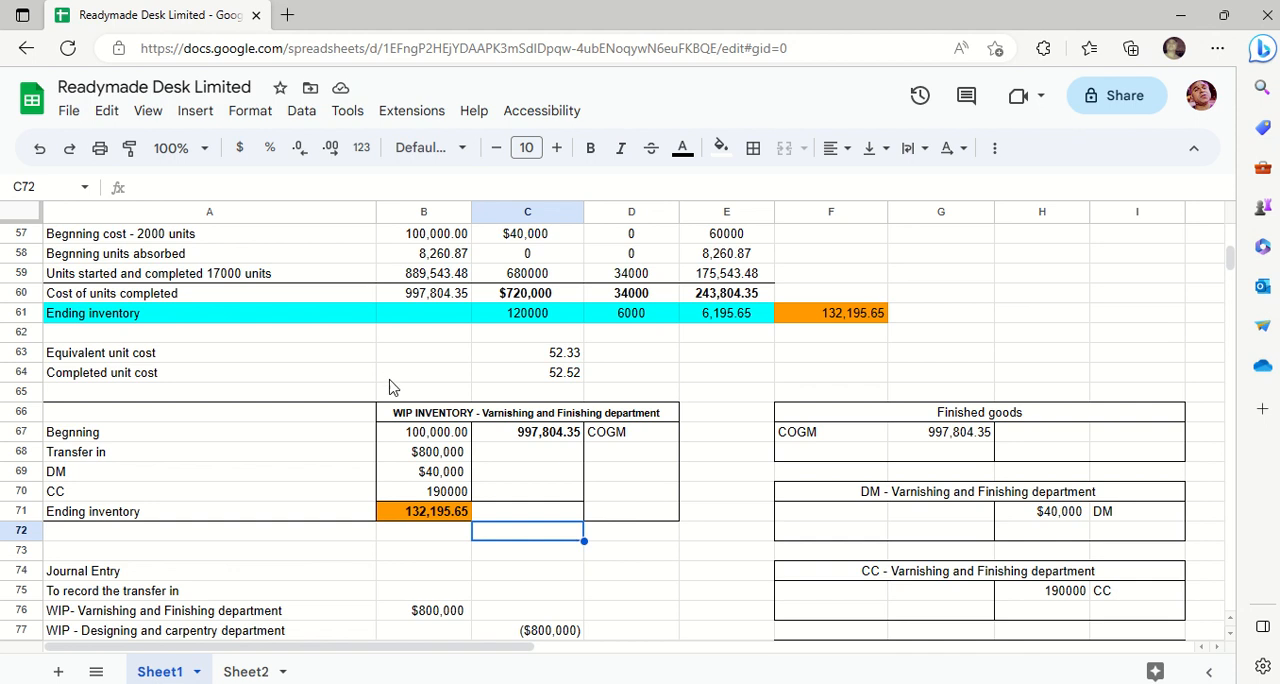
click(557, 439)
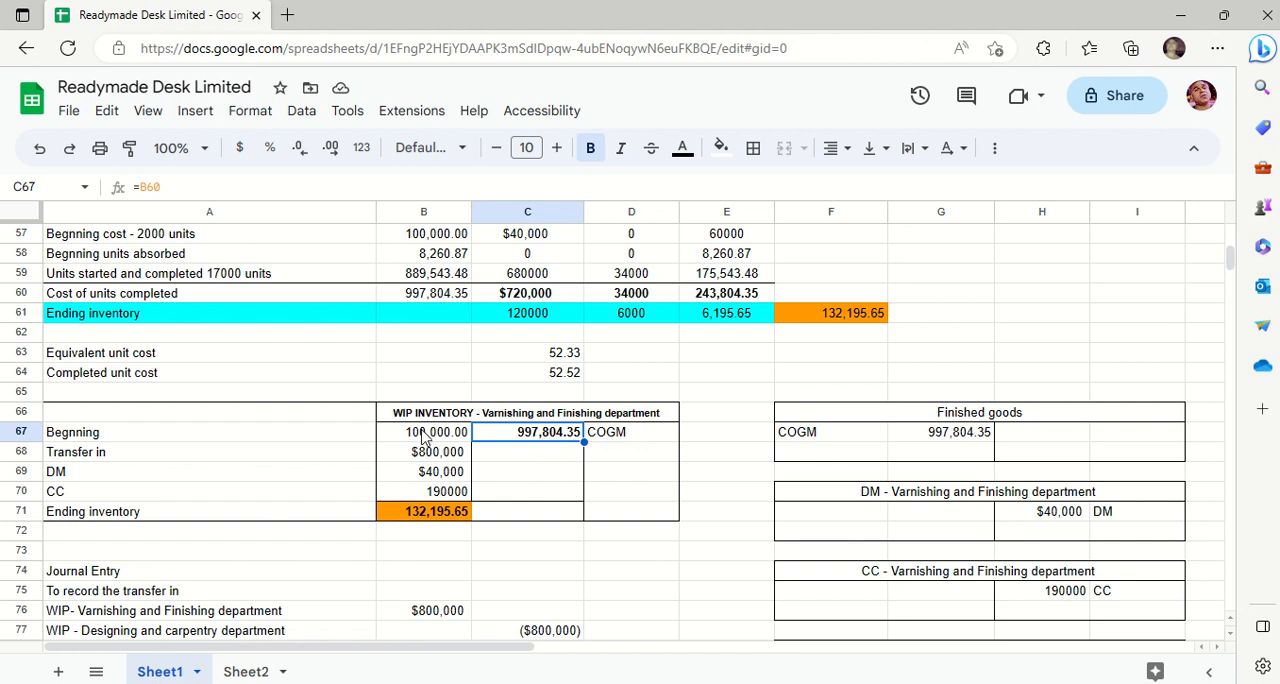
drag(422, 438, 157, 514)
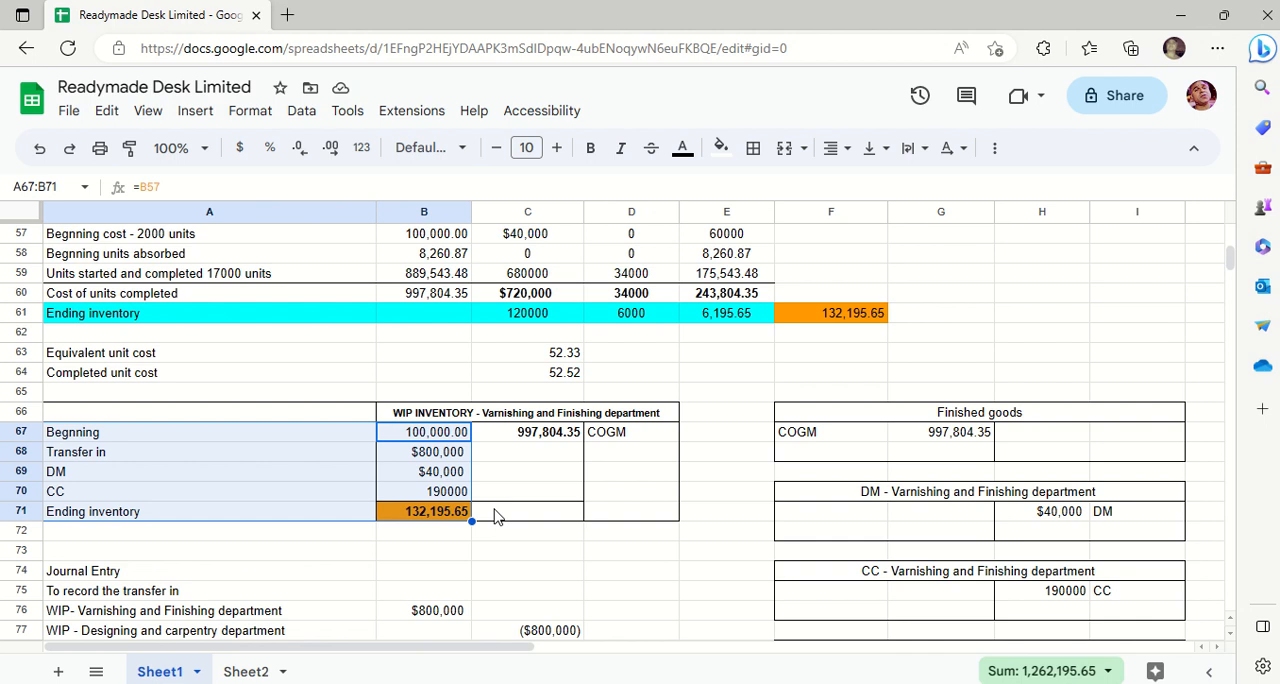
- Remove the COGM subtraction from the WIP ending inventory formula in B71, leaving =SUM(B67:B70)
click(444, 514)
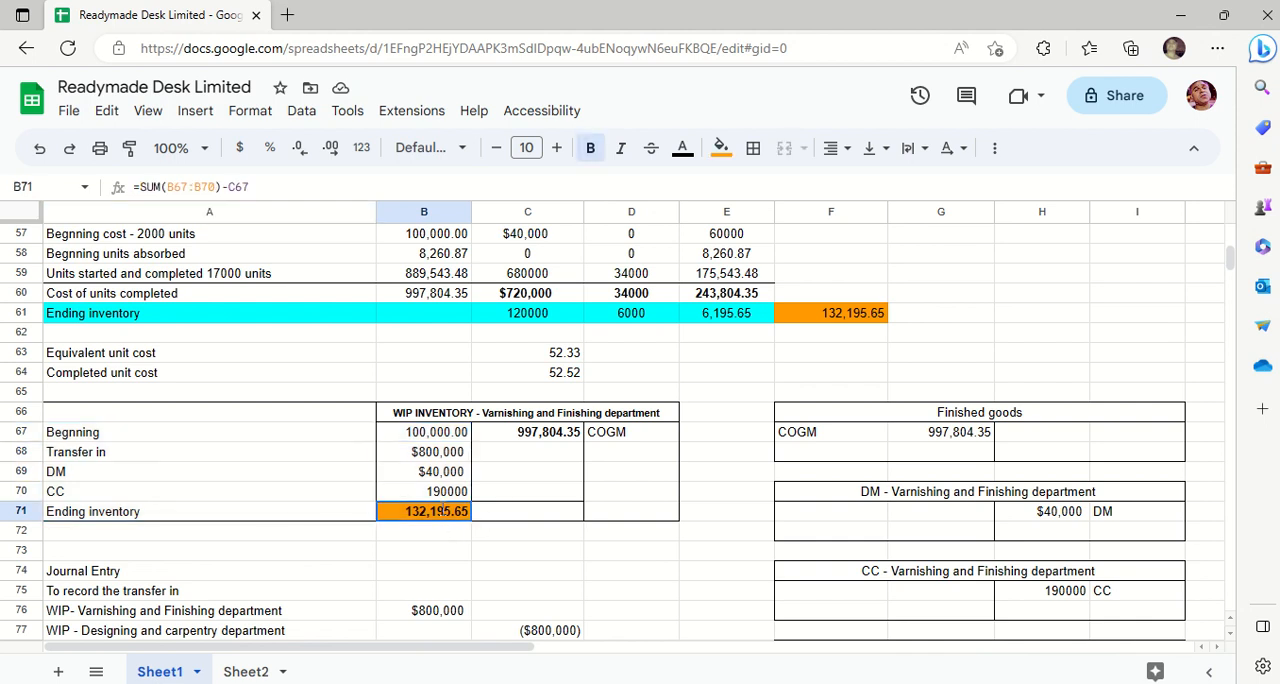
double_click(443, 511)
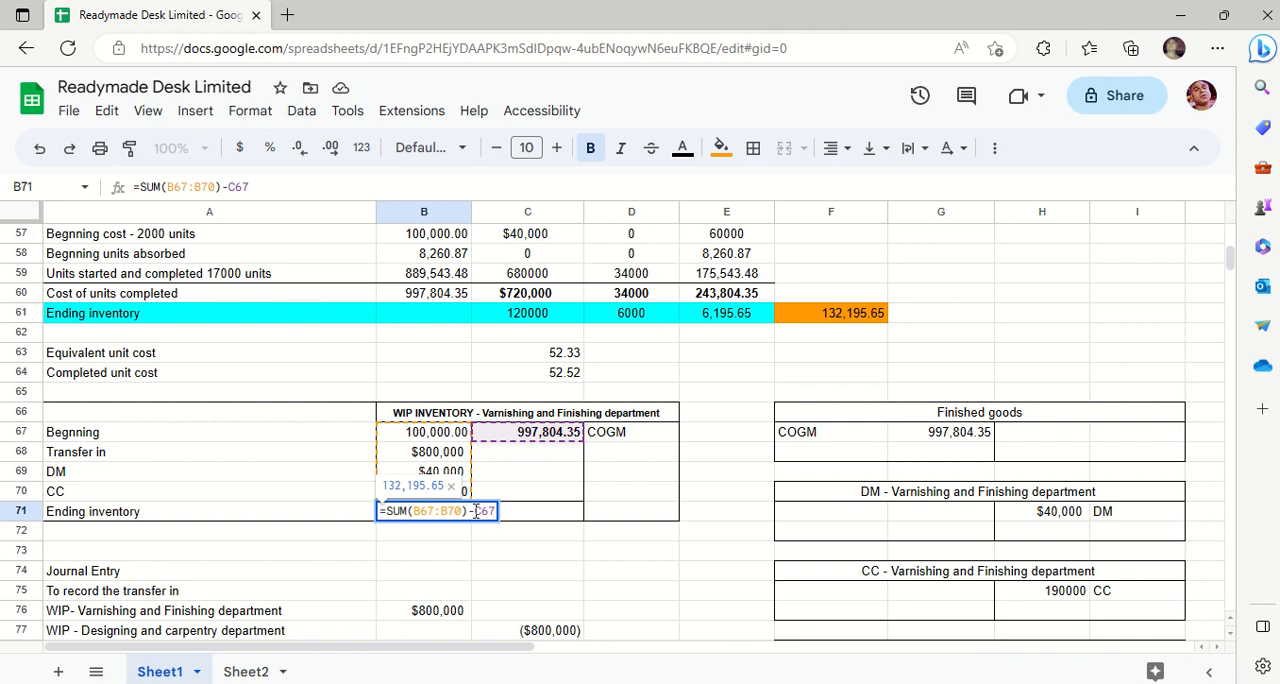
key(BackSpace)
key(BackSpace)
key(BackSpace)
key(BackSpace)
key(BackSpace)
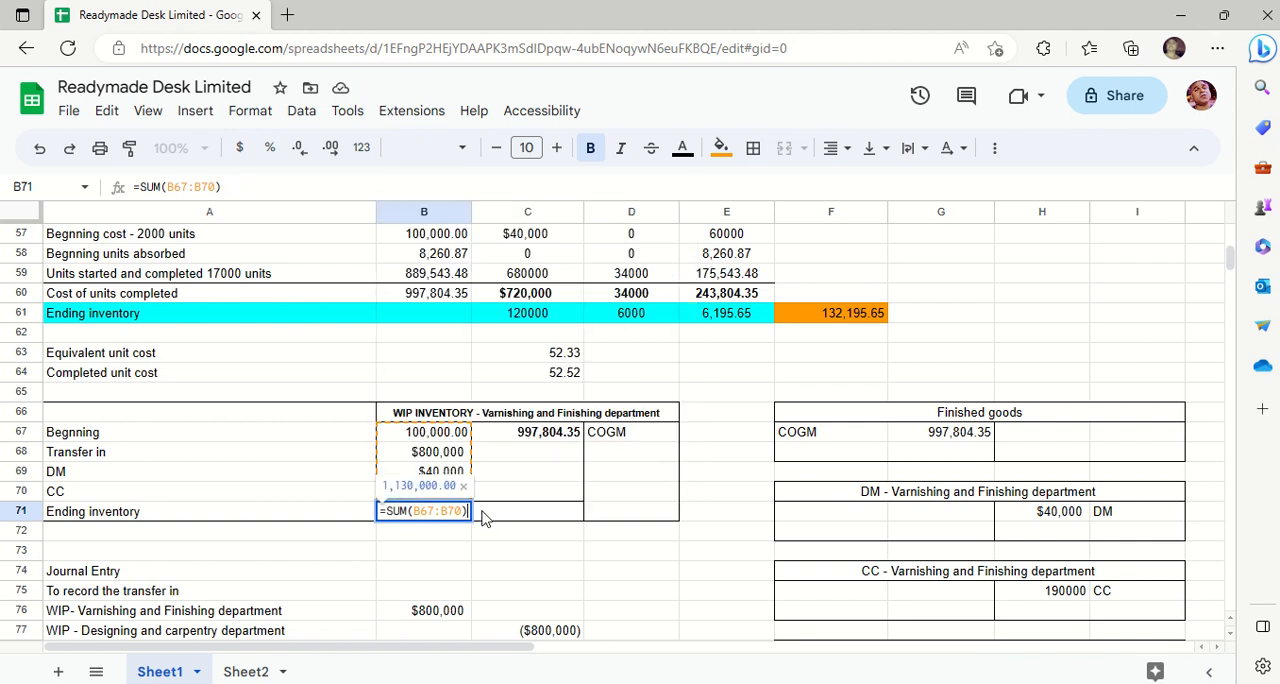
text())
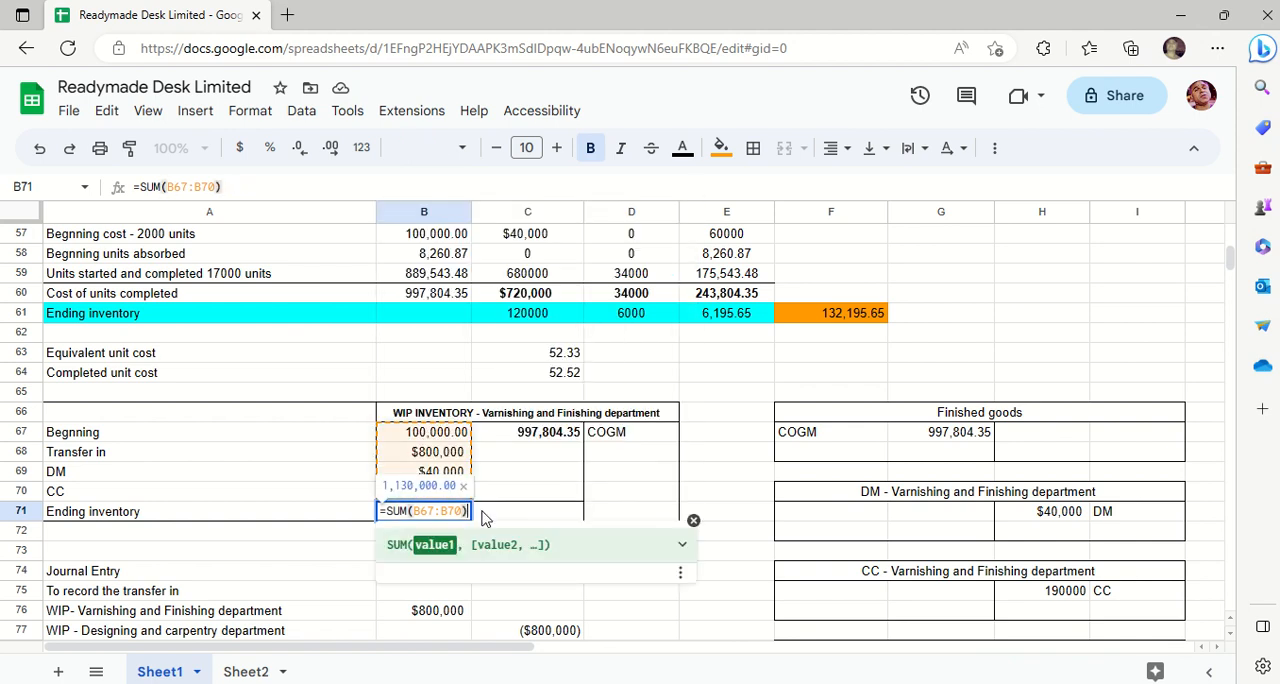
key(Return)
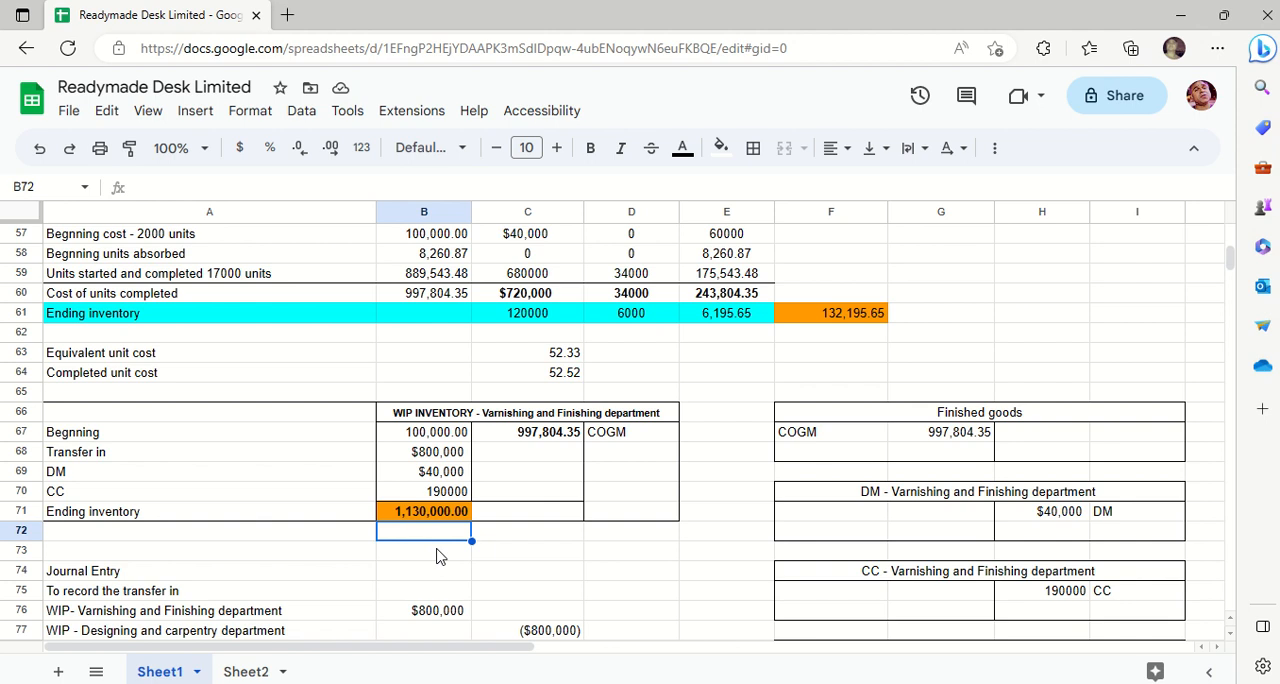
- Undo the formula edit in B71 and the number formatting of the cost totals in B57:B60, and reload the spreadsheet
key(ctrl+z)
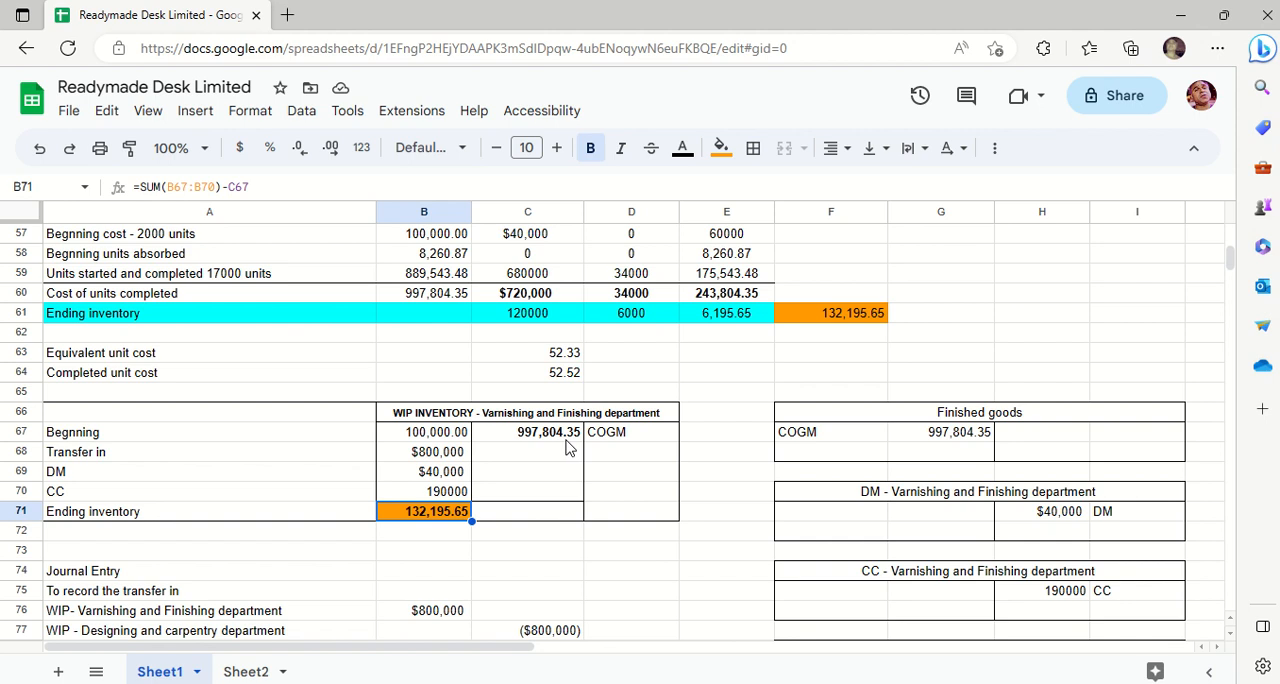
key(ctrl+z)
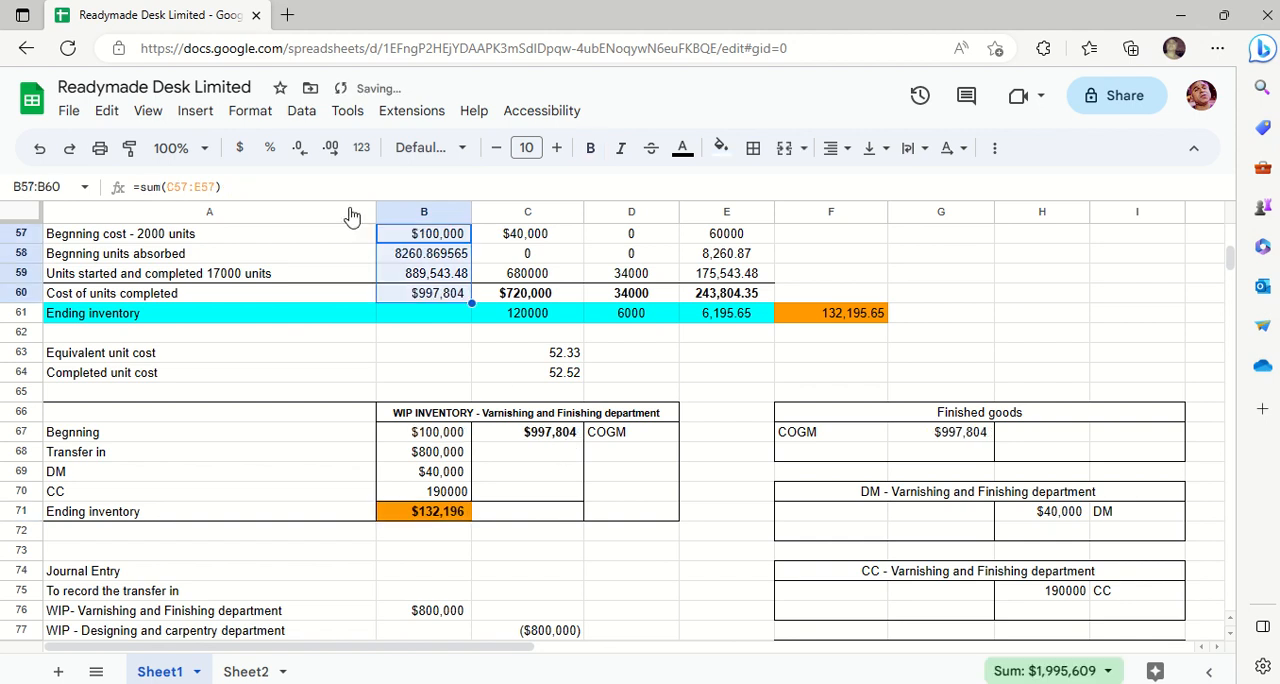
click(66, 49)
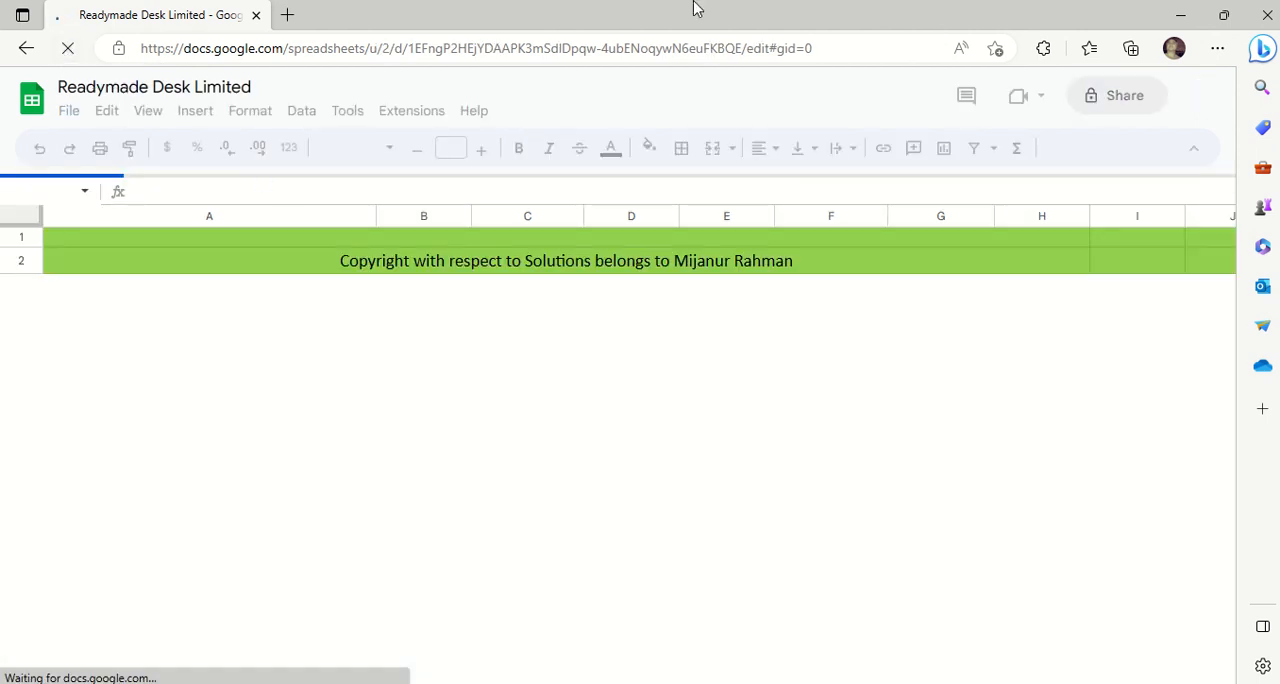
mouse_move(476, 2)
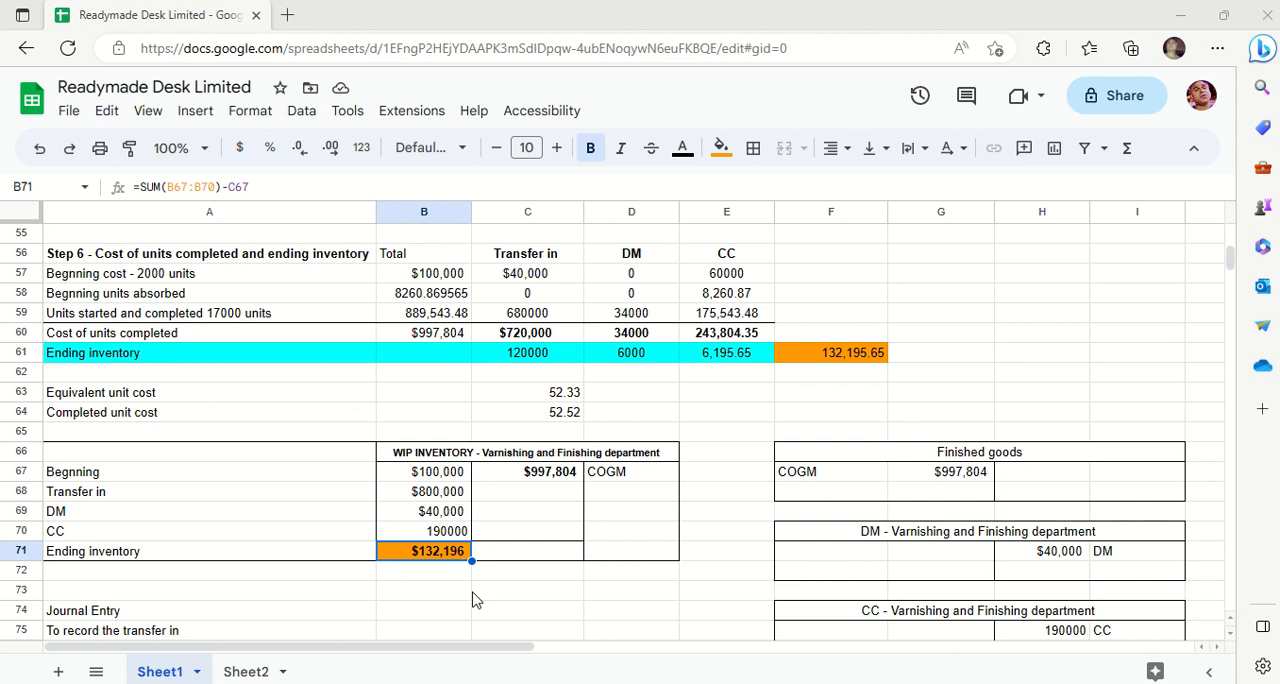
- Compare the Step 6 ending inventory total in F61 with the WIP inventory account's ending balance in B71
click(533, 570)
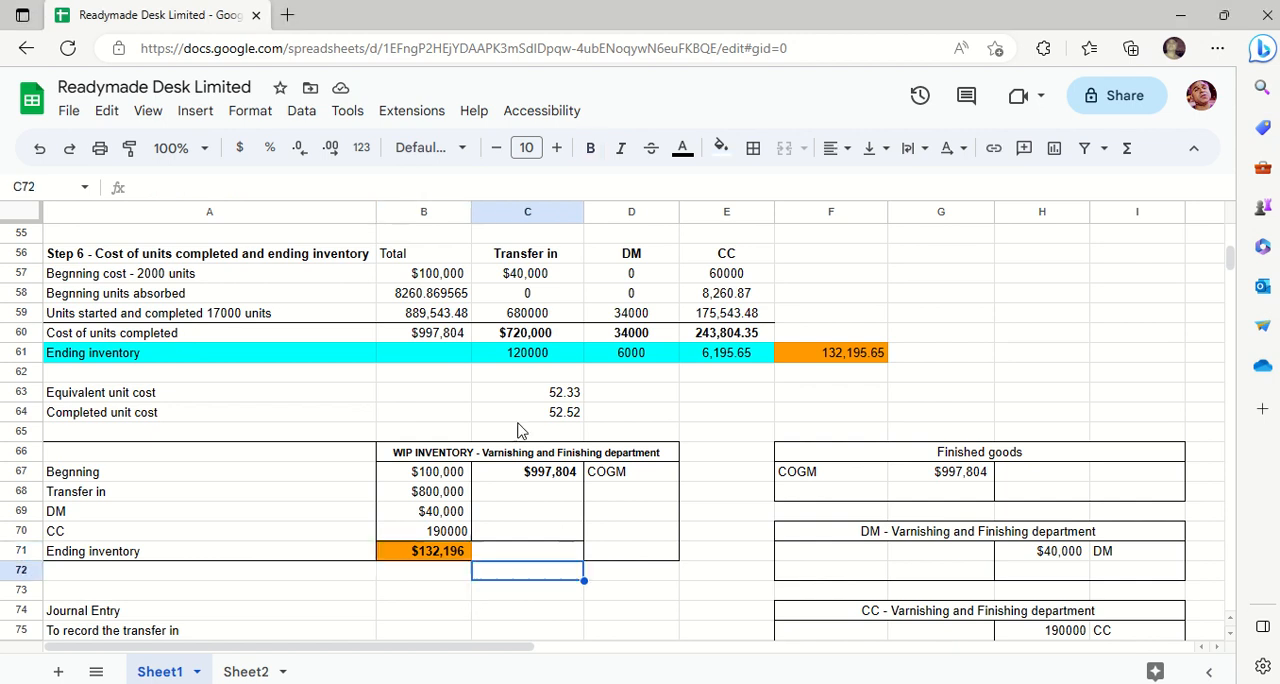
drag(182, 355, 560, 355)
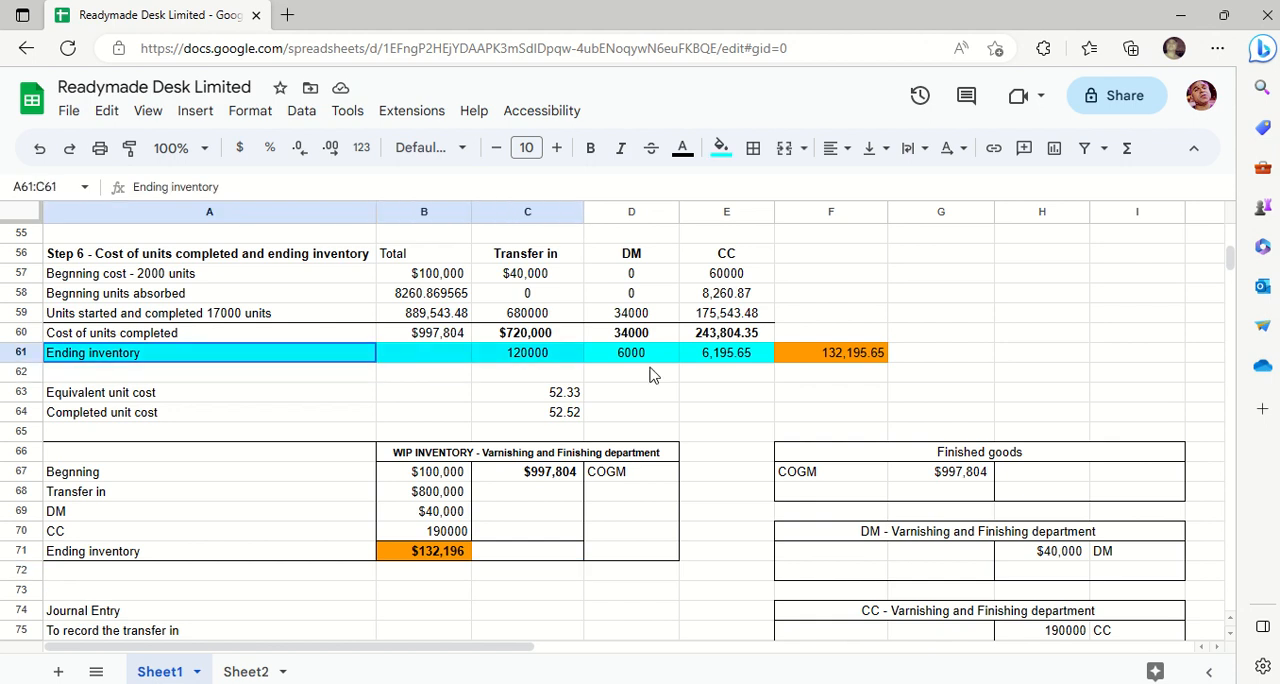
drag(649, 374, 820, 355)
click(820, 355)
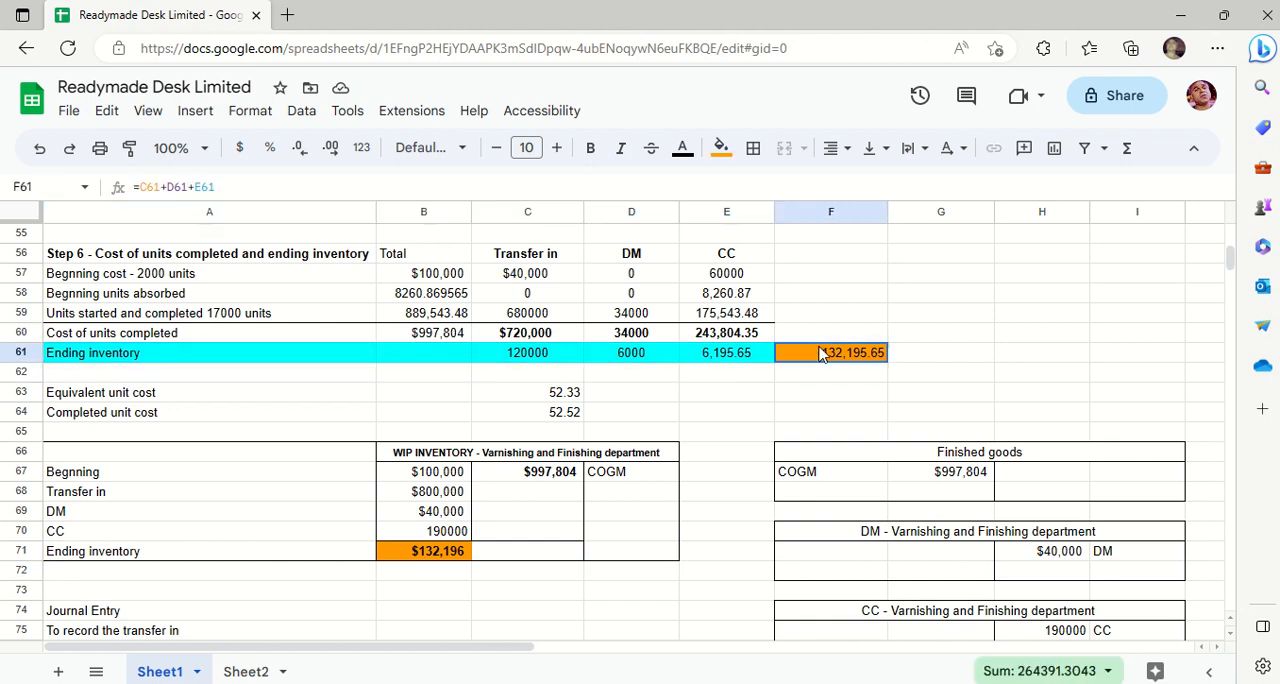
click(427, 556)
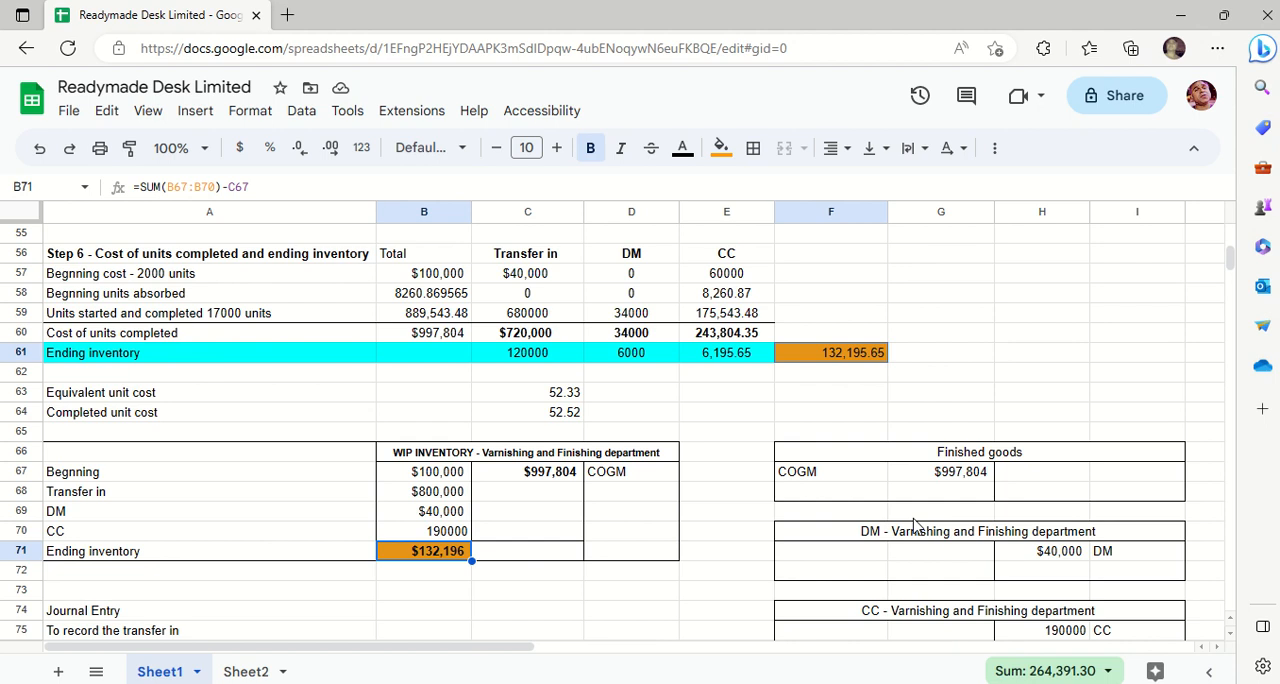
- Examine the Finished goods, DM, CC and Designing and carpentry WIP T-accounts against the Varnishing and Finishing WIP inventory account
click(750, 573)
key(Down)
key(Down)
key(Down)
key(Down)
key(Down)
key(Down)
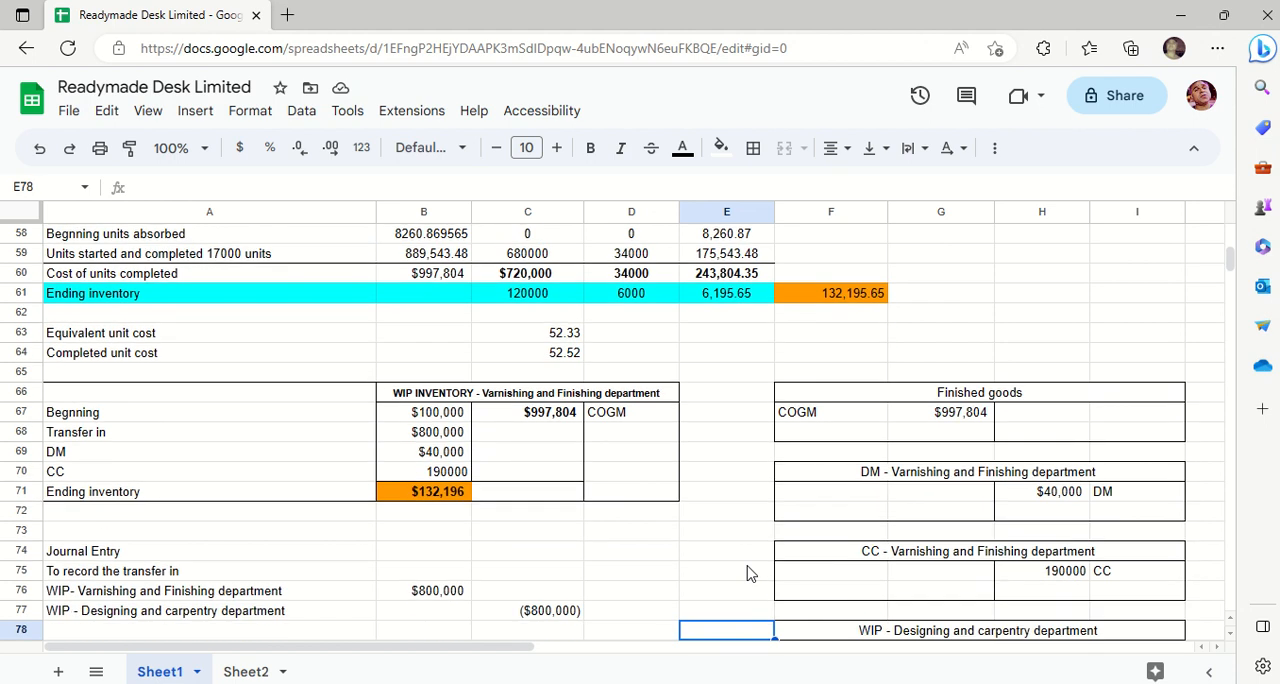
key(Down)
key(Down)
key(Down)
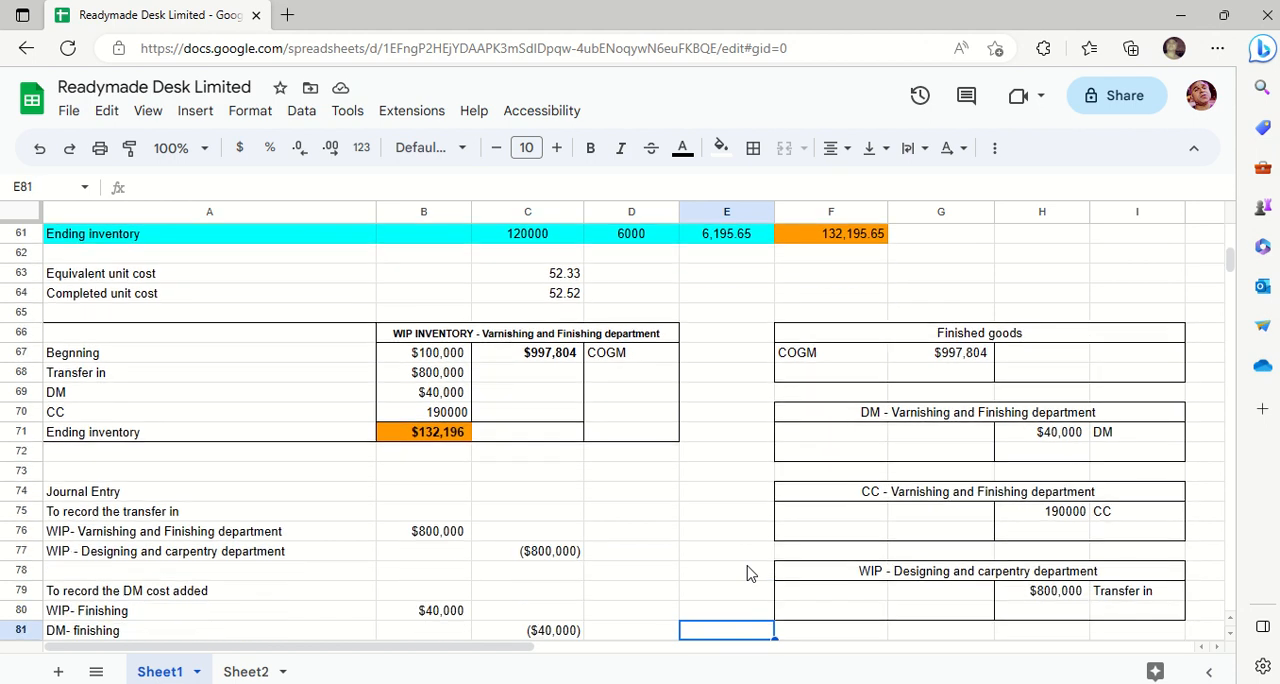
click(912, 337)
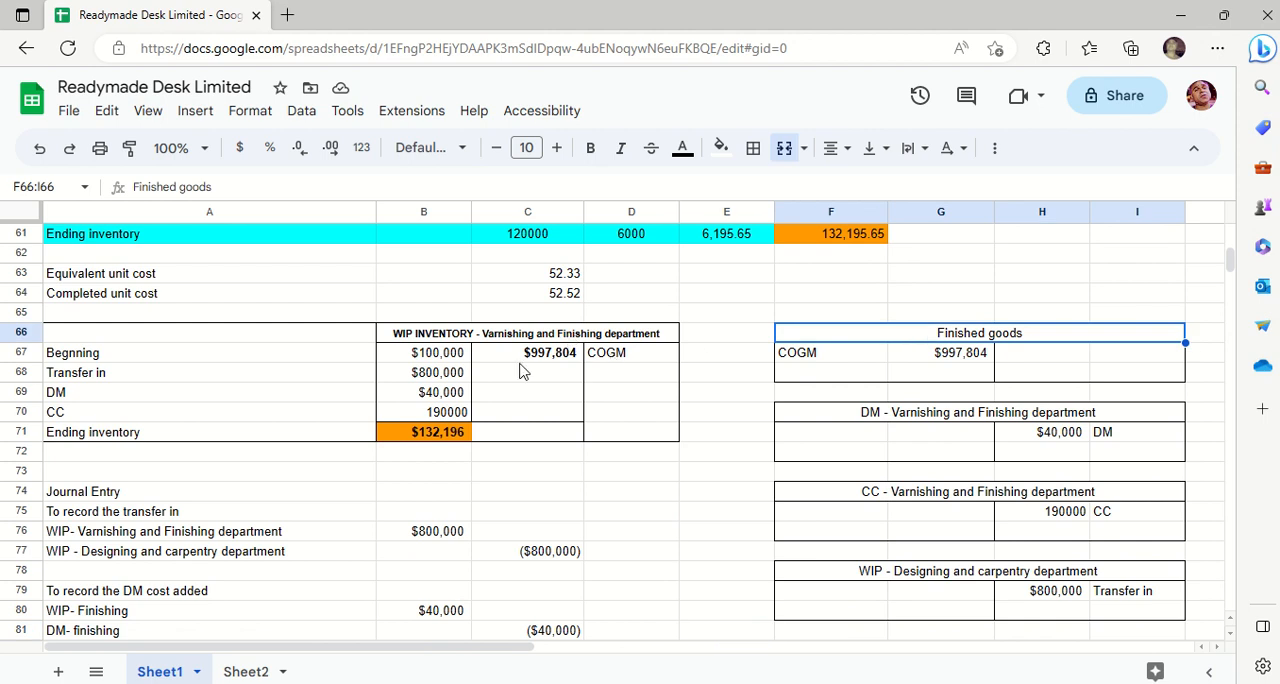
click(418, 356)
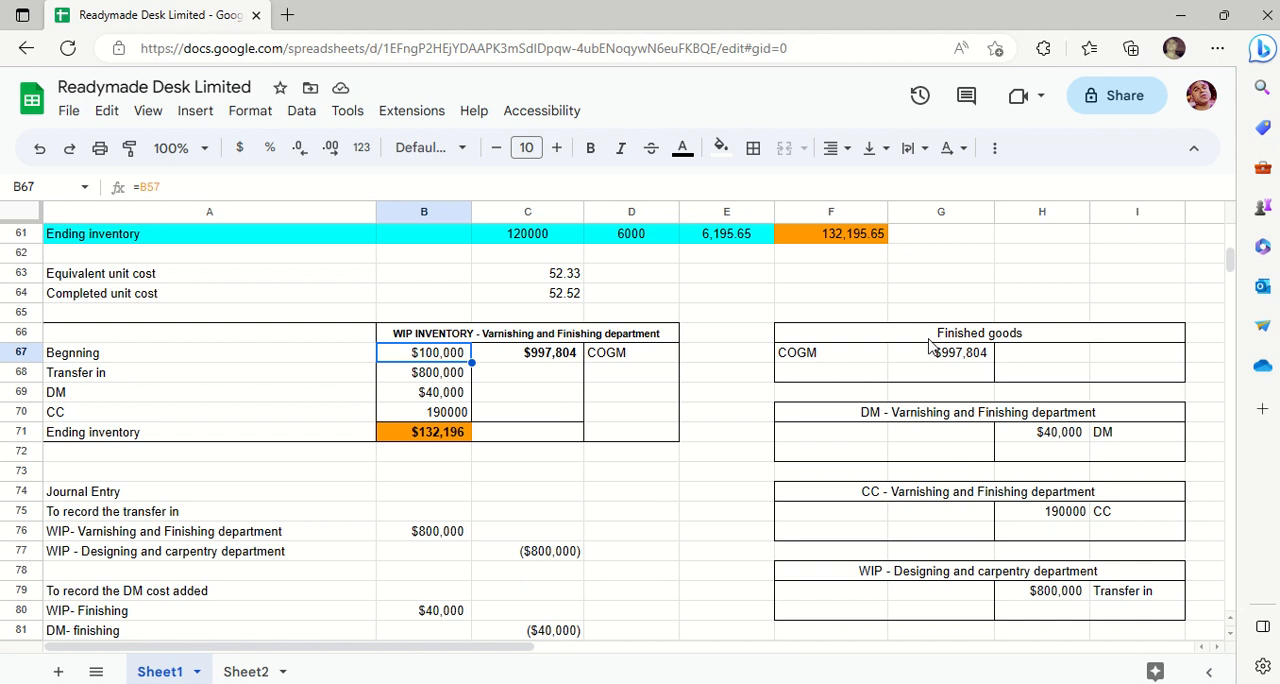
drag(930, 337, 933, 354)
drag(946, 458, 948, 586)
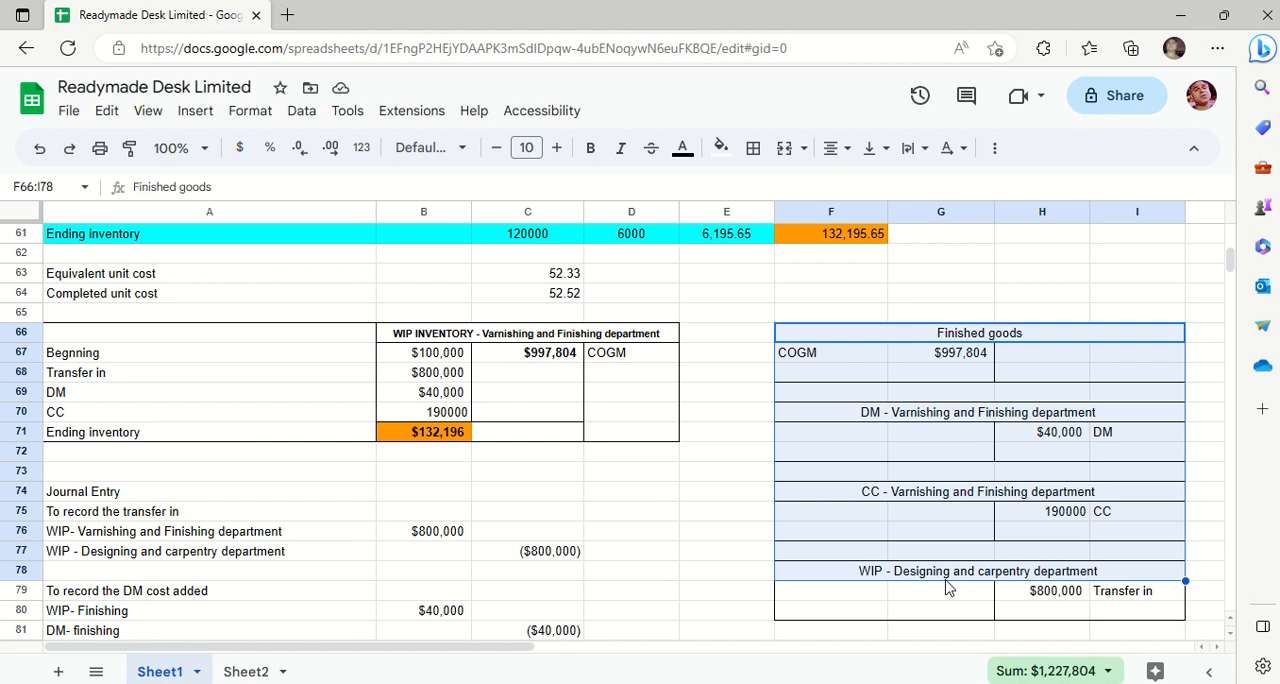
- Check the transfer-in amount in B68 of the WIP inventory account and its source formula
click(406, 379)
key(Right)
key(Right)
key(Right)
key(Right)
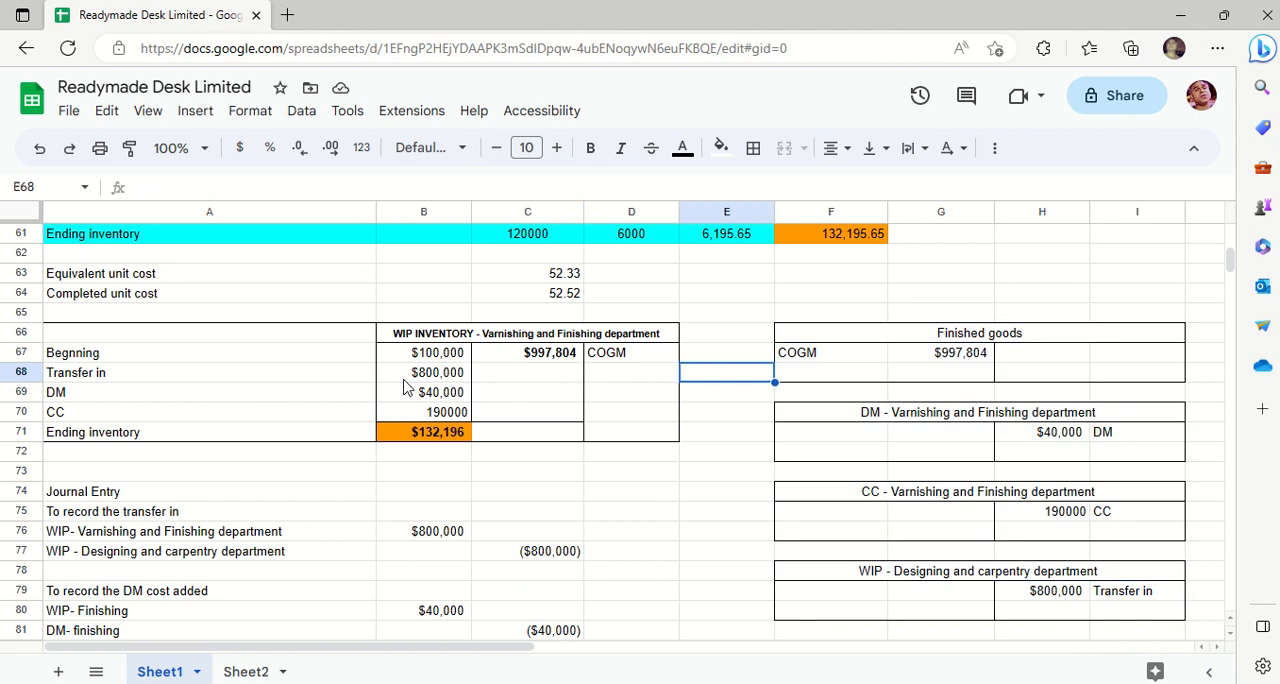
key(Down)
key(Down)
key(Down)
key(Down)
key(Down)
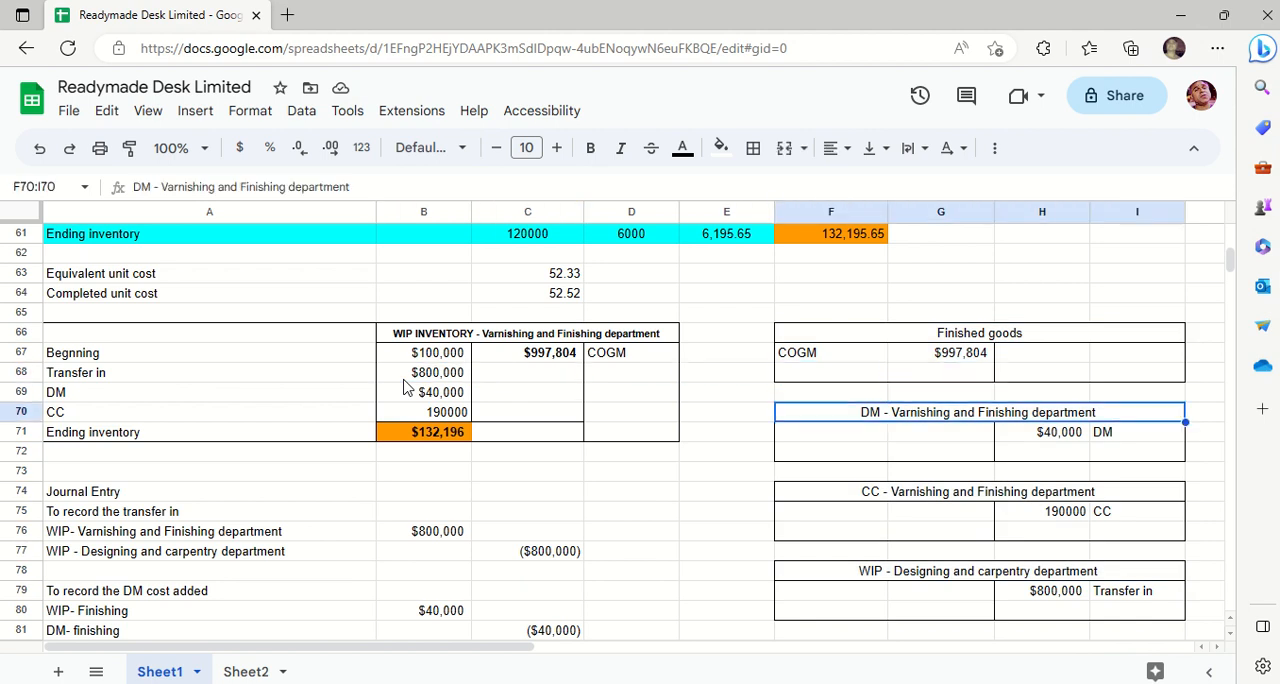
click(420, 378)
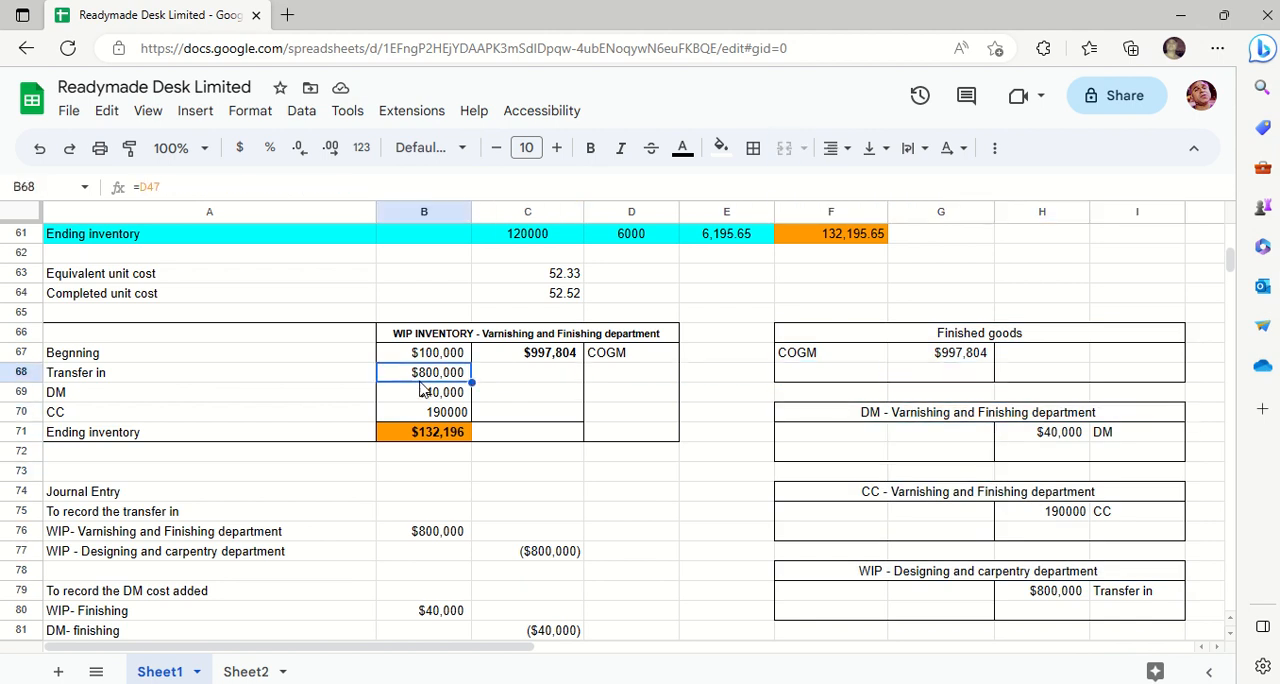
- Examine the journal entry recording the transfer in, including the debit formula in B76 and the credit formula in C77
click(125, 521)
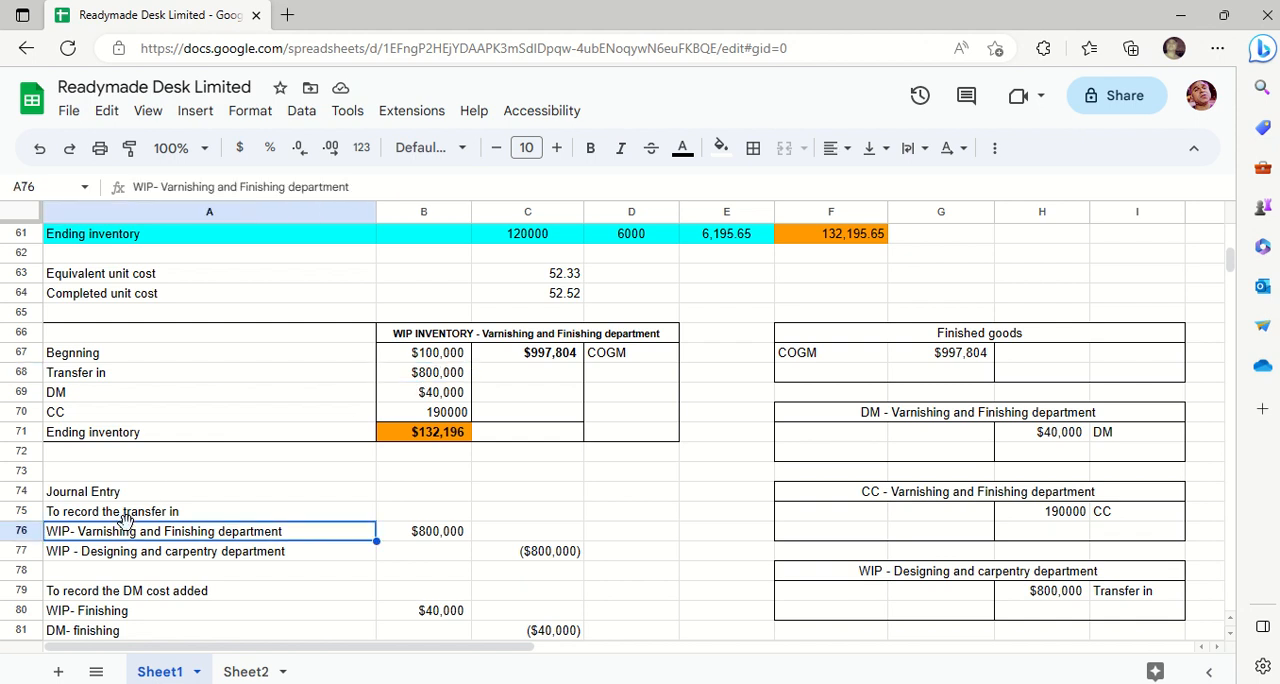
key(Down)
key(Down)
key(Down)
key(Down)
key(Down)
key(Down)
key(Down)
key(Down)
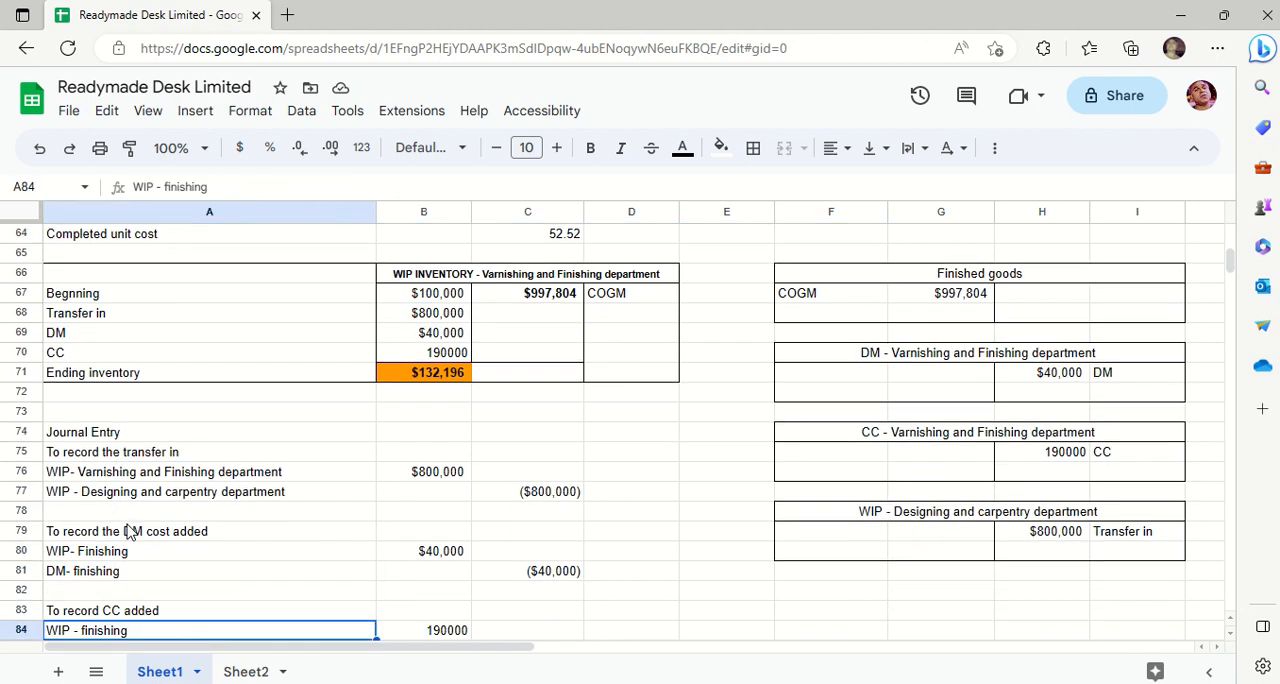
click(112, 459)
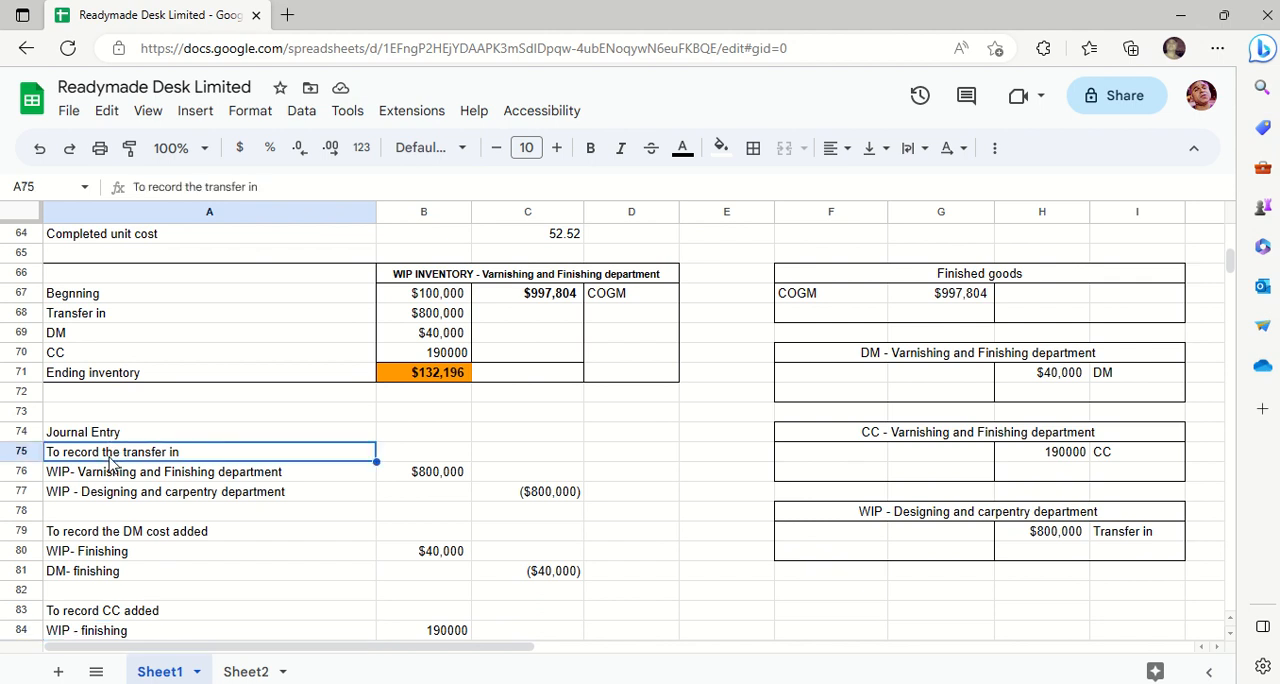
key(Down)
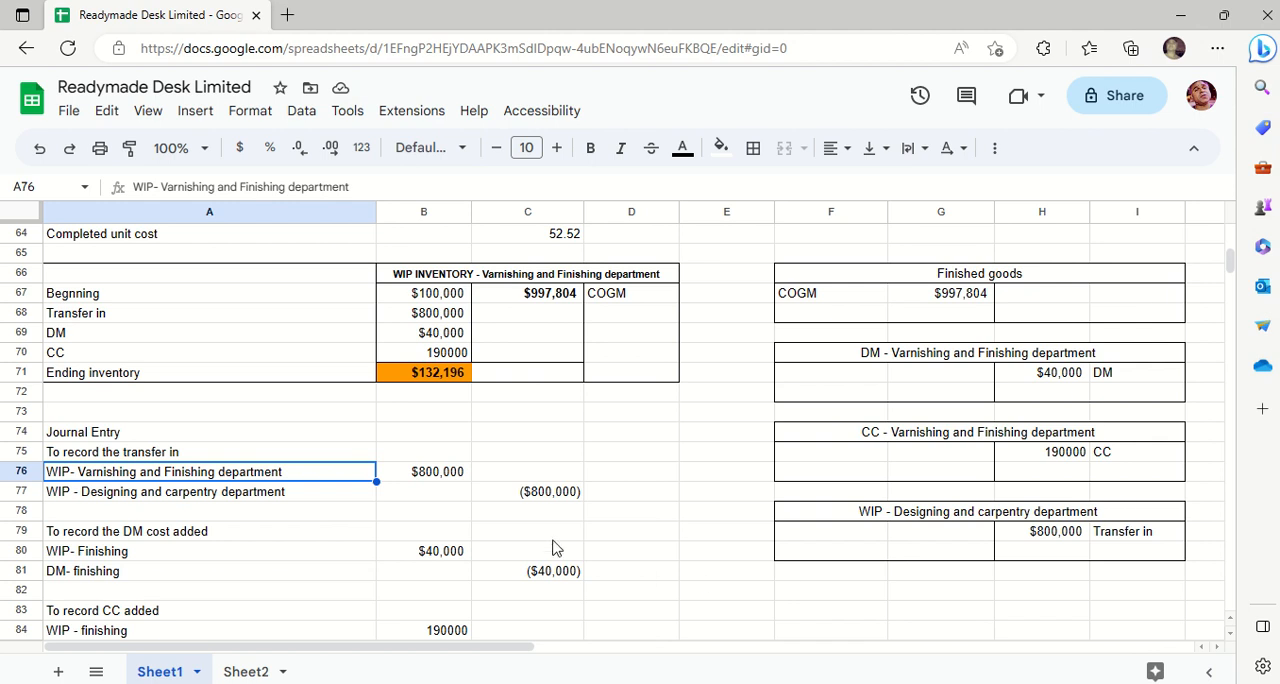
click(458, 480)
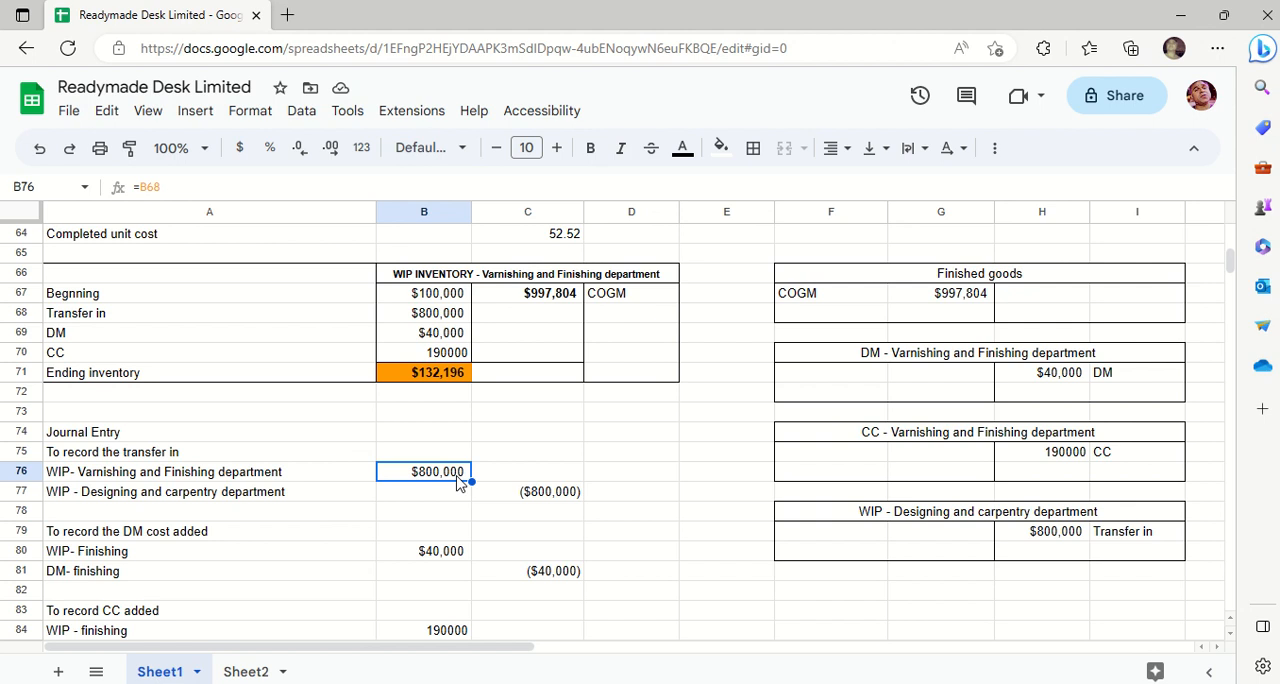
key(Down)
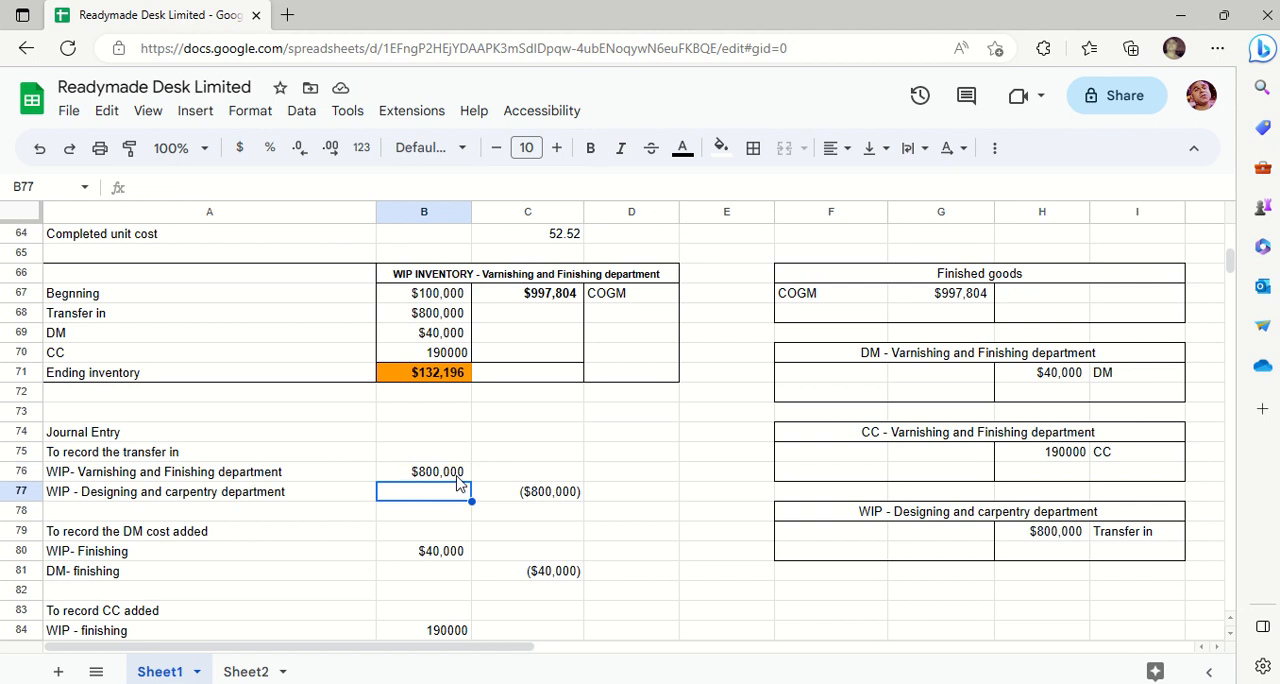
key(Right)
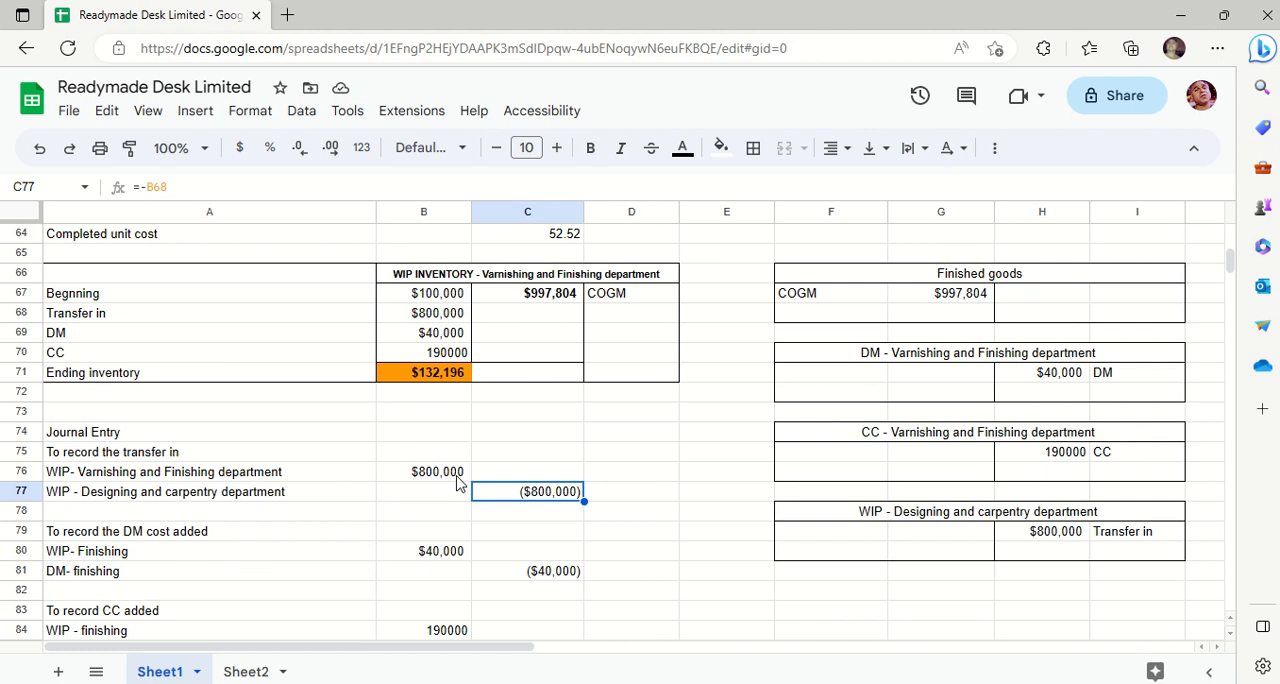
- Examine the journal entry recording the DM cost added, including the formulas in B80 and C81
key(Down)
key(Down)
key(Down)
key(Left)
key(Left)
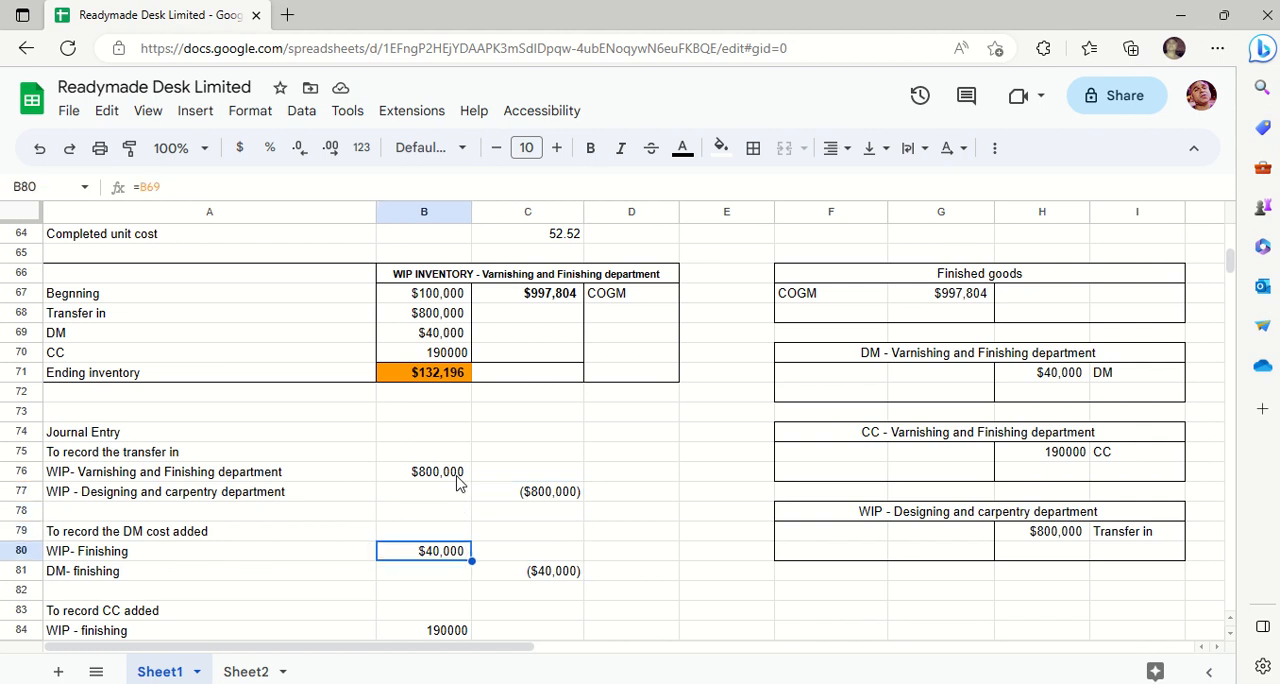
key(Up)
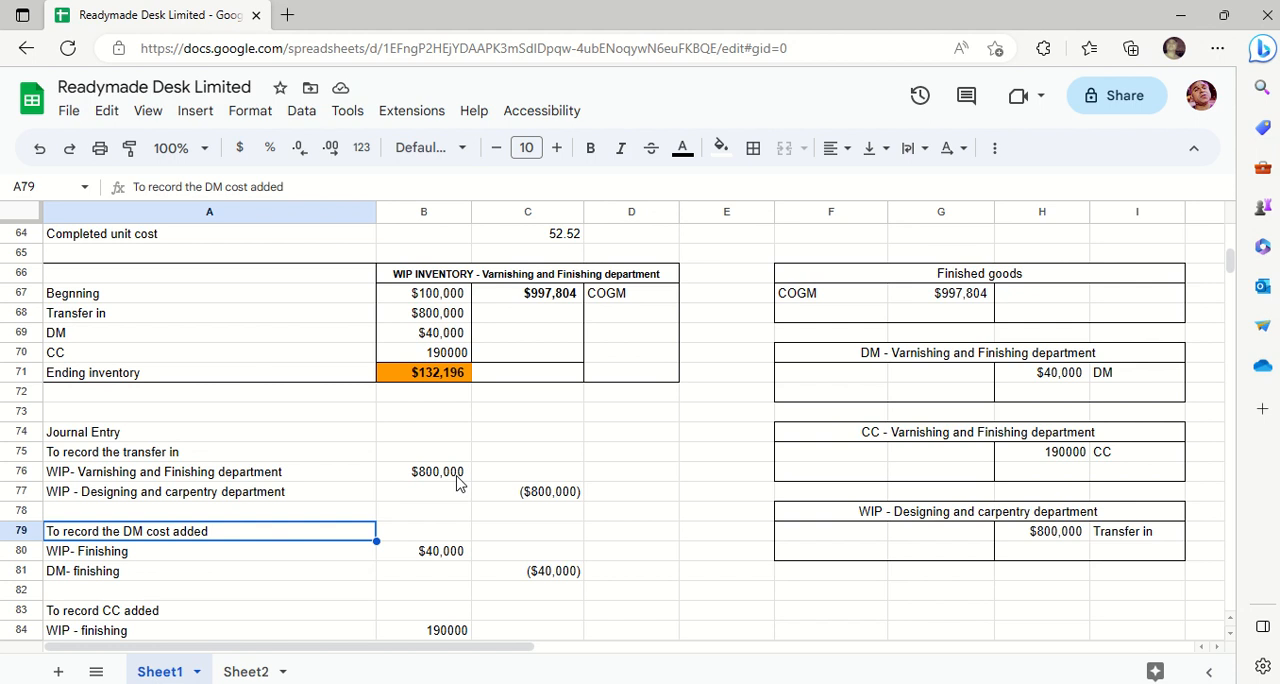
key(Down)
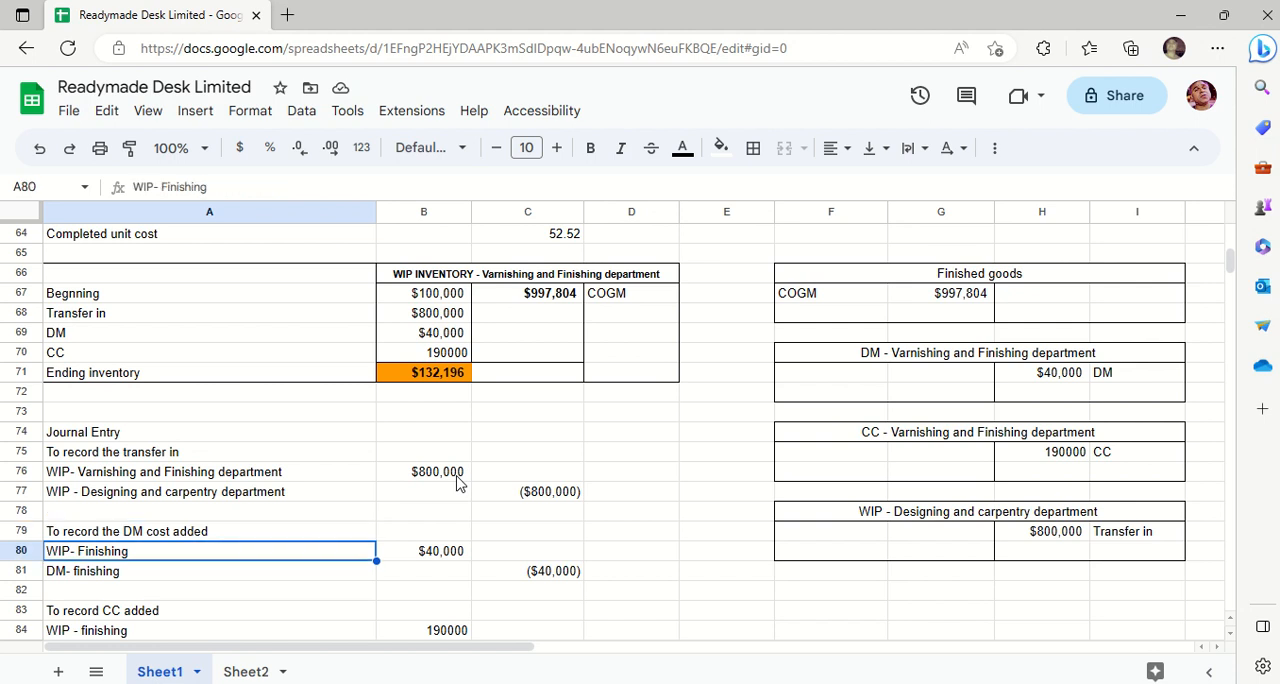
key(Right)
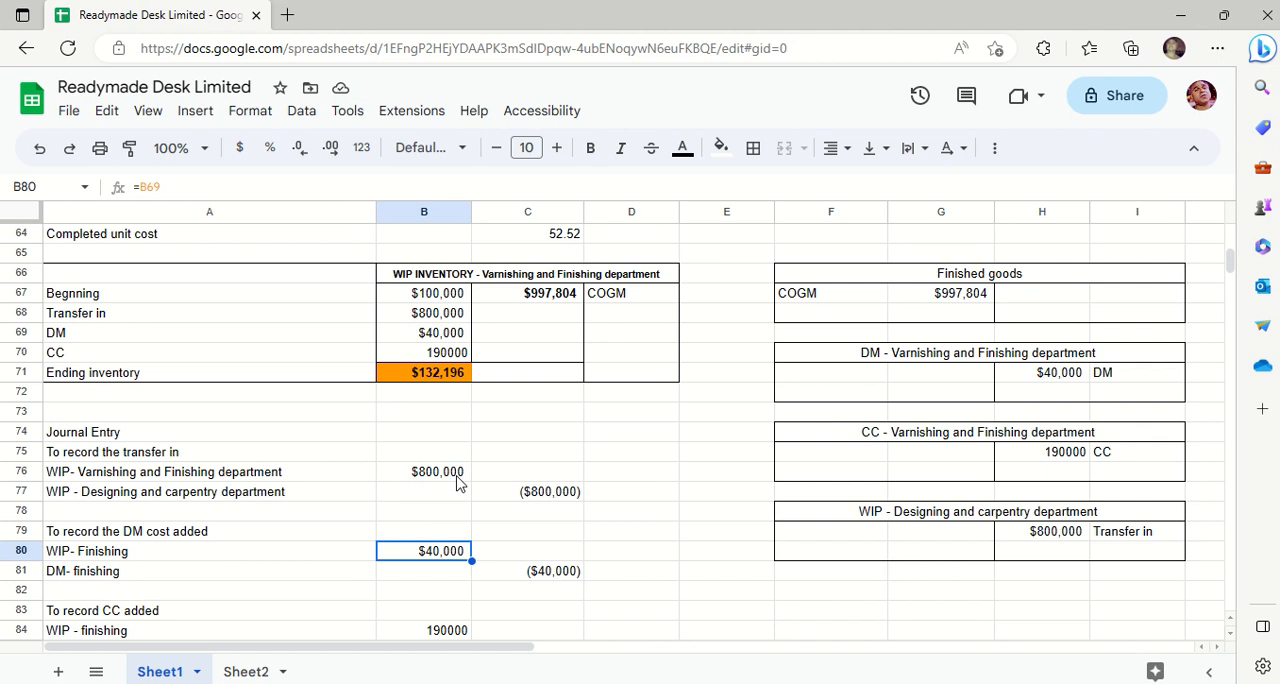
key(Down)
key(Up)
key(Right)
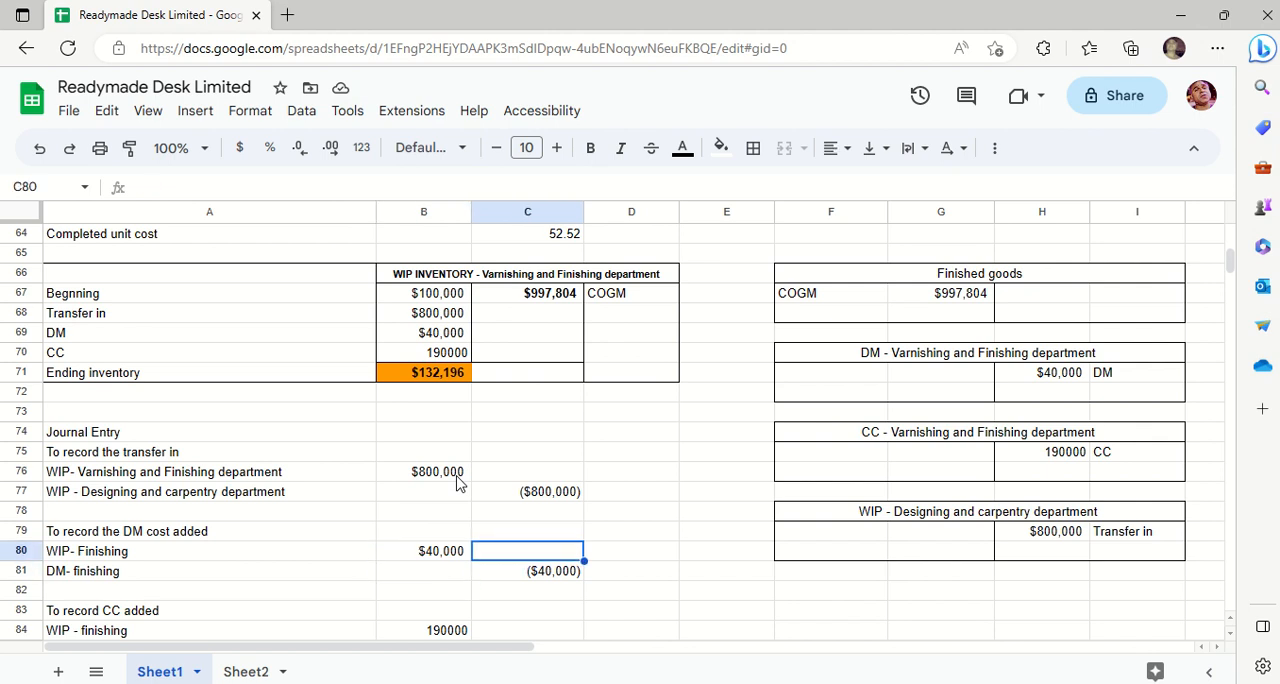
key(Down)
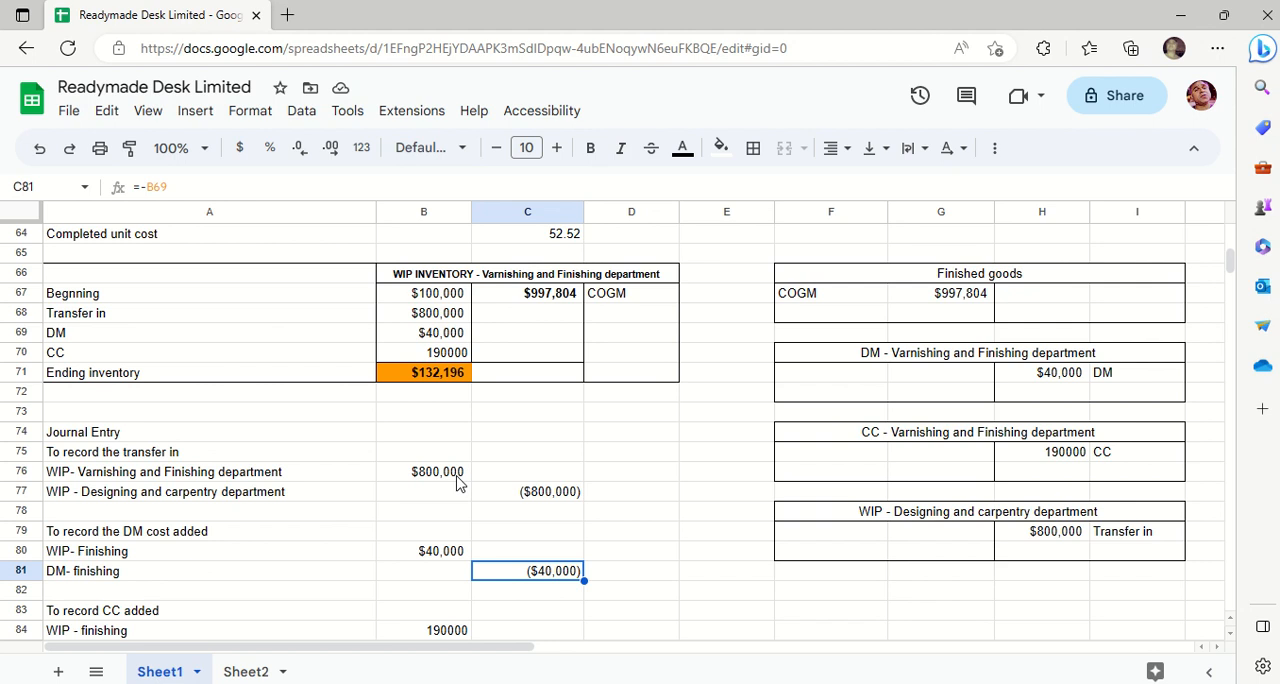
- Try 100000 as a debit amount in G71 of the DM - Varnishing and Finishing account and clear it again
click(960, 380)
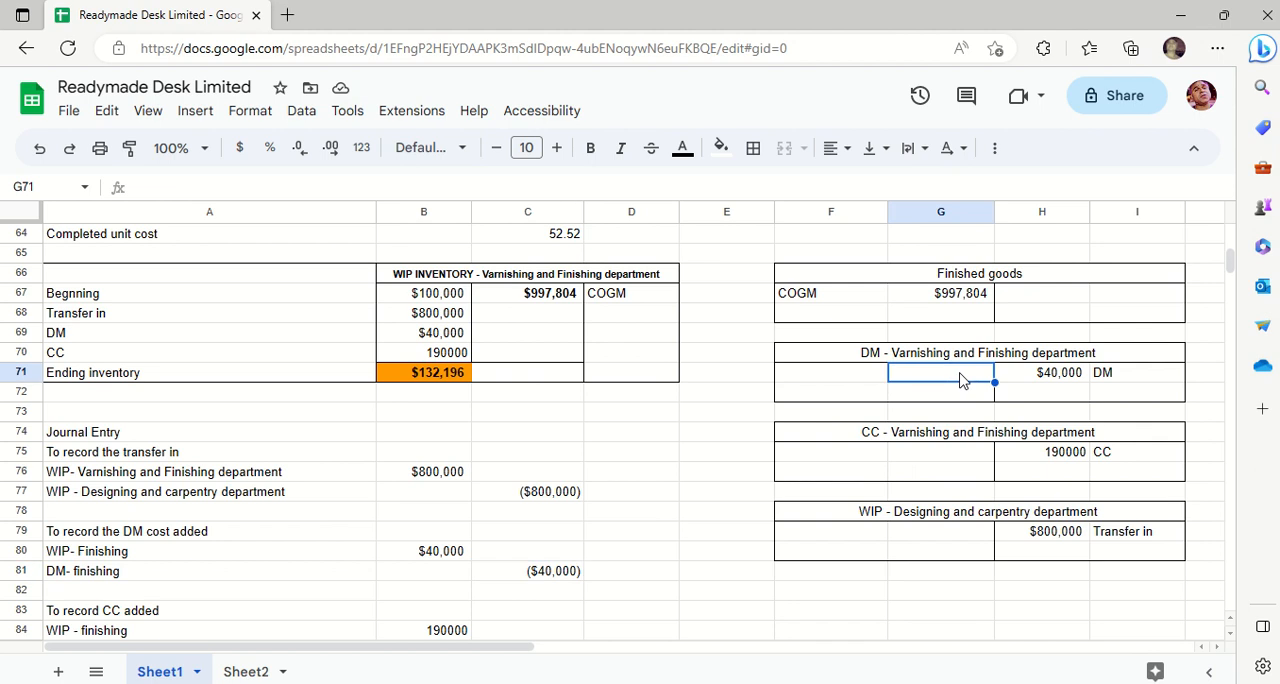
text(100000)
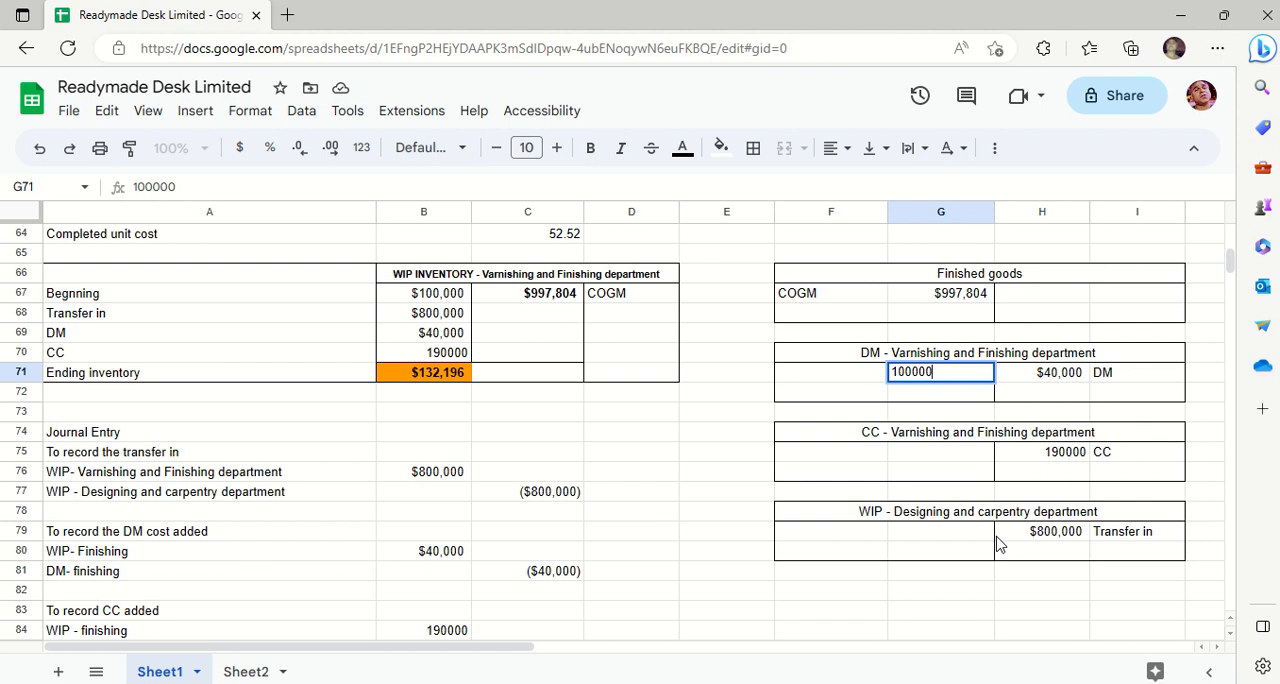
key(BackSpace)
key(BackSpace)
key(BackSpace)
key(BackSpace)
key(BackSpace)
key(BackSpace)
click(633, 462)
- Examine the journal entry recording the CC added, including its WIP - finishing account label and the debit formula in B84
key(Down)
key(Down)
key(Down)
key(Down)
key(Down)
key(Down)
key(Down)
key(Down)
key(Down)
key(Down)
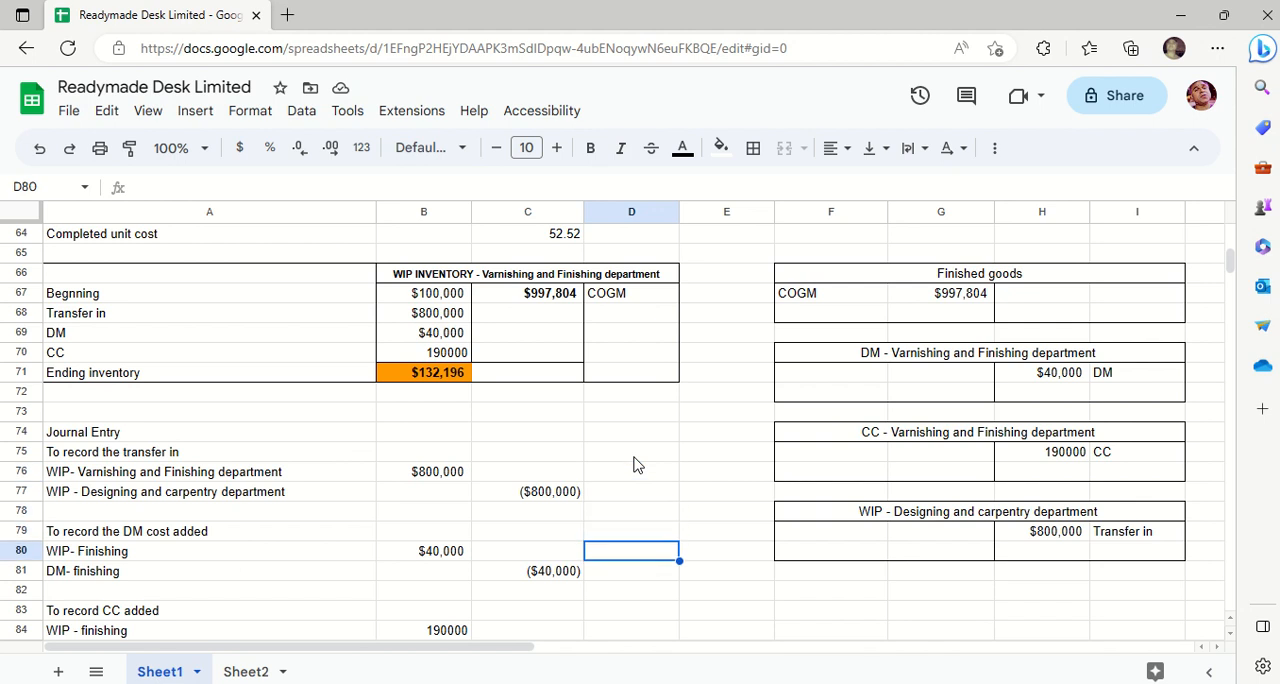
key(Down)
key(Down)
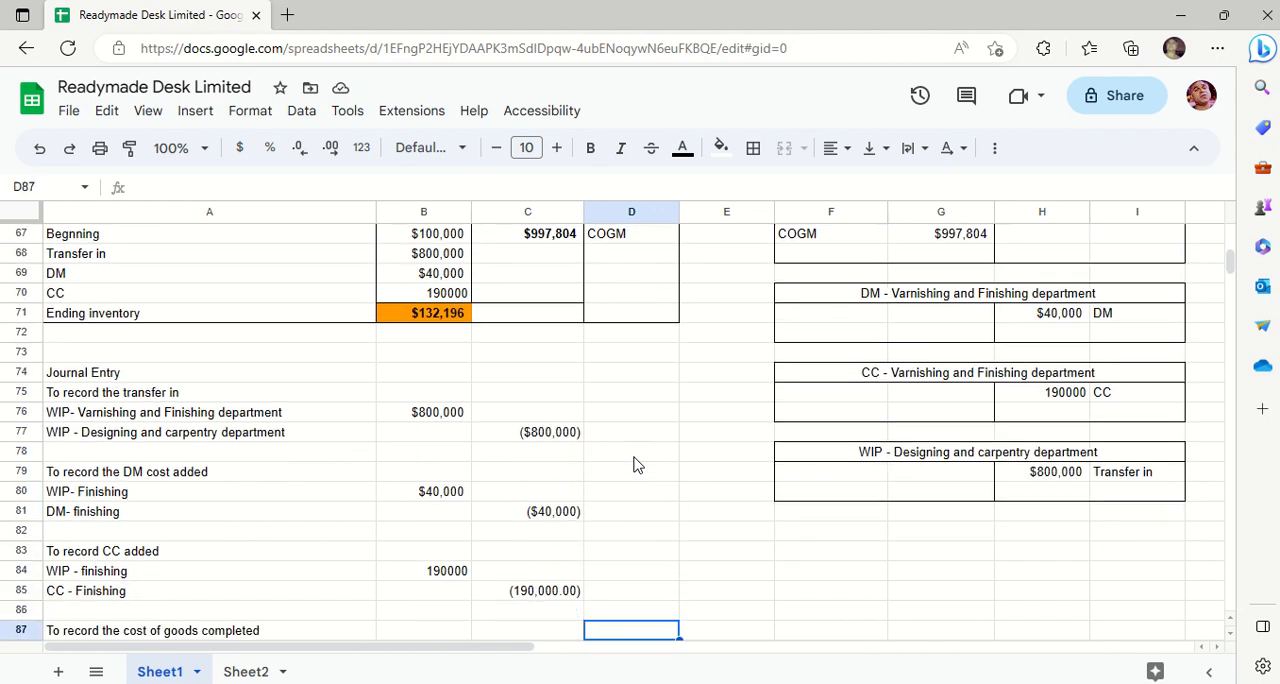
click(137, 559)
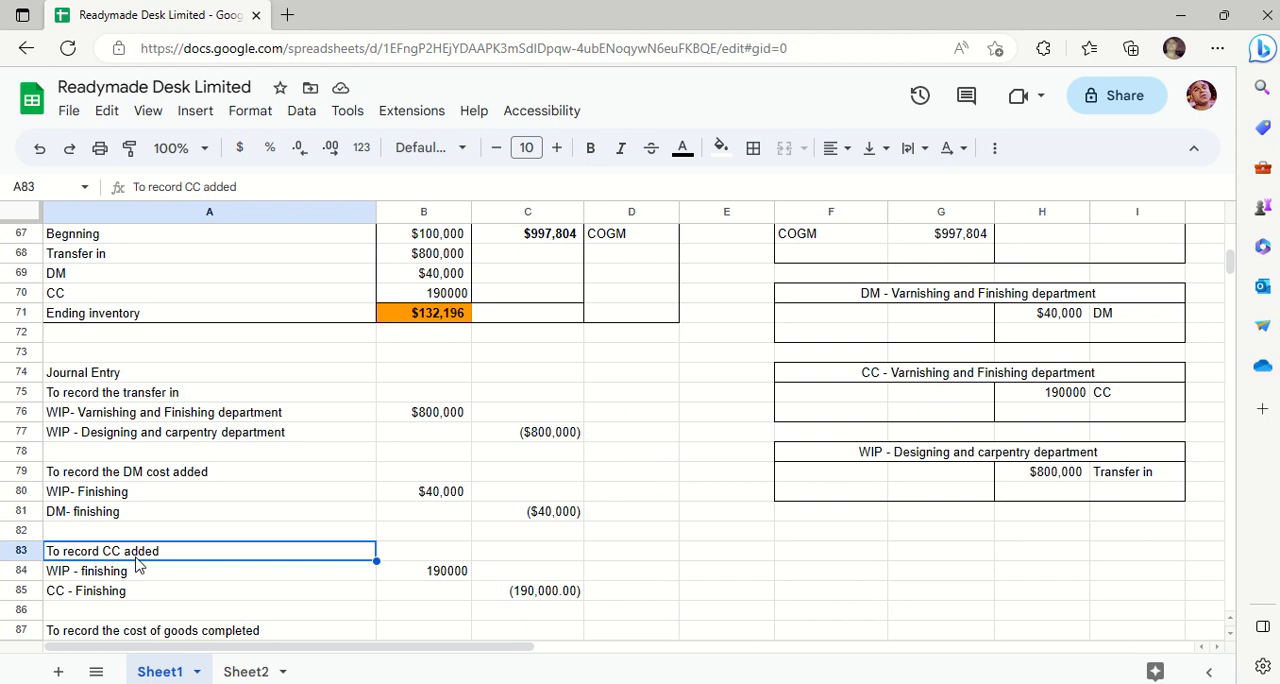
key(Down)
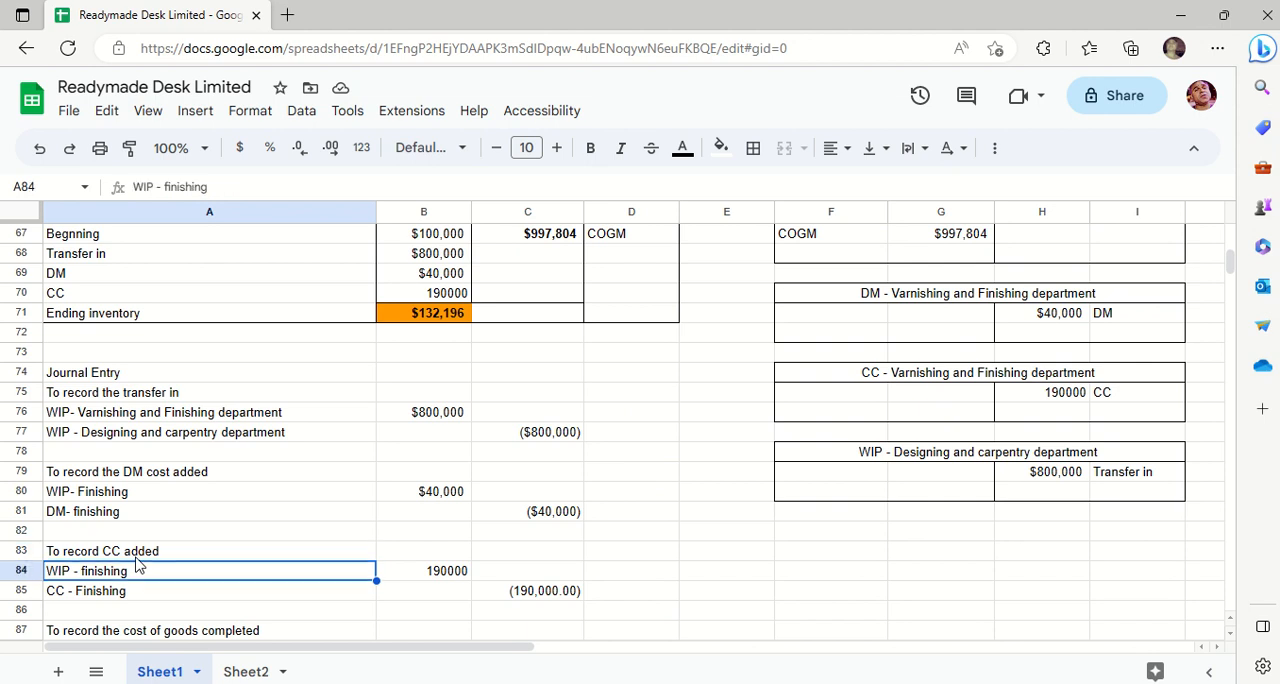
key(Right)
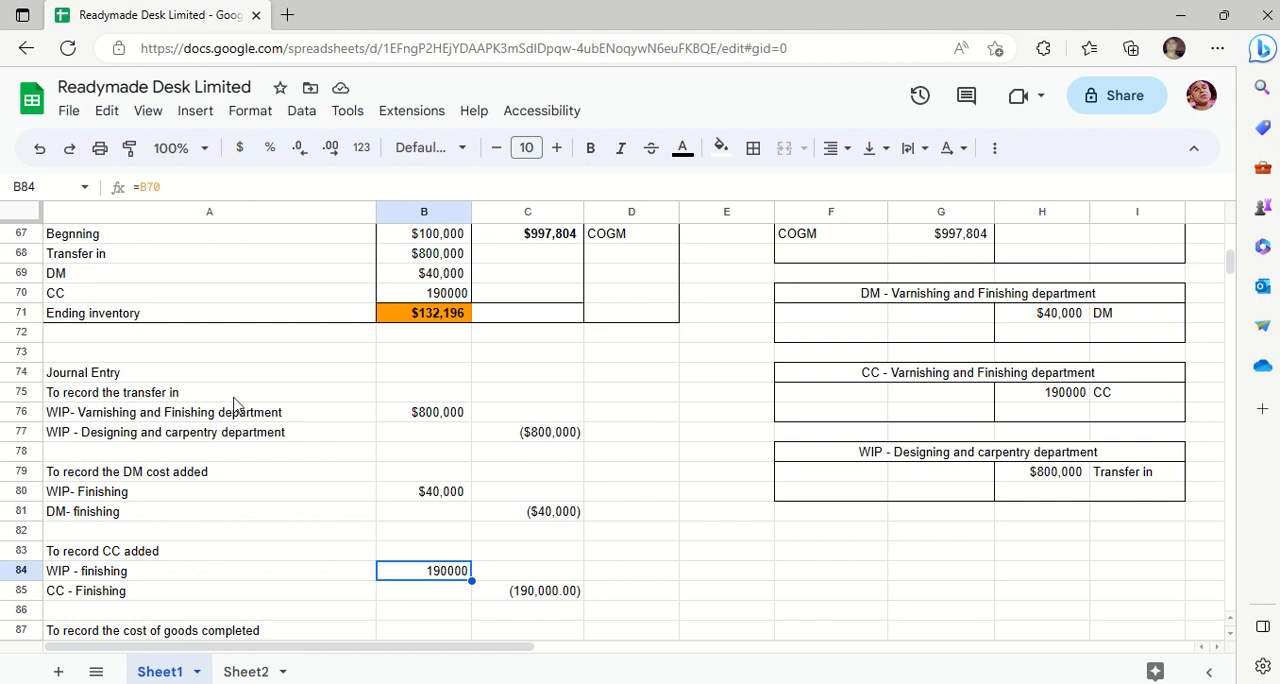
- Replace the debit account label in A84 with a copy of the WIP- Varnishing and Finishing department label from A76
click(200, 420)
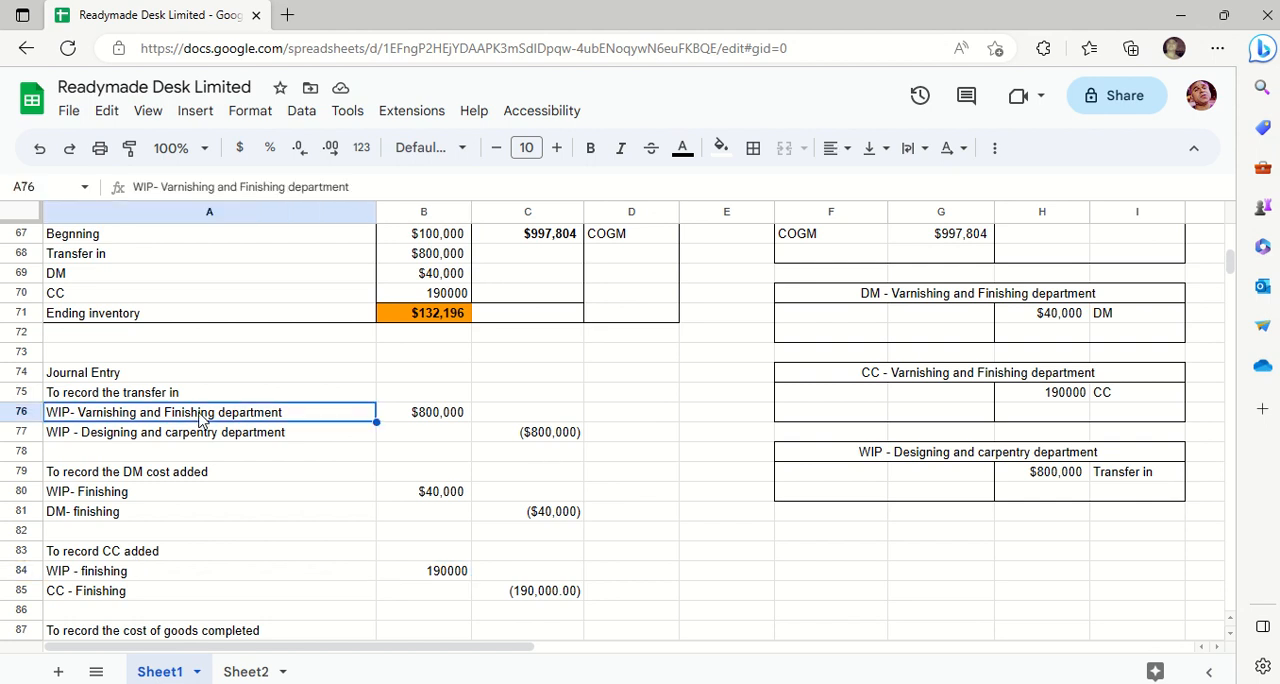
key(Down)
key(Down)
key(Down)
key(Down)
key(Down)
key(Down)
key(Down)
key(Down)
key(Down)
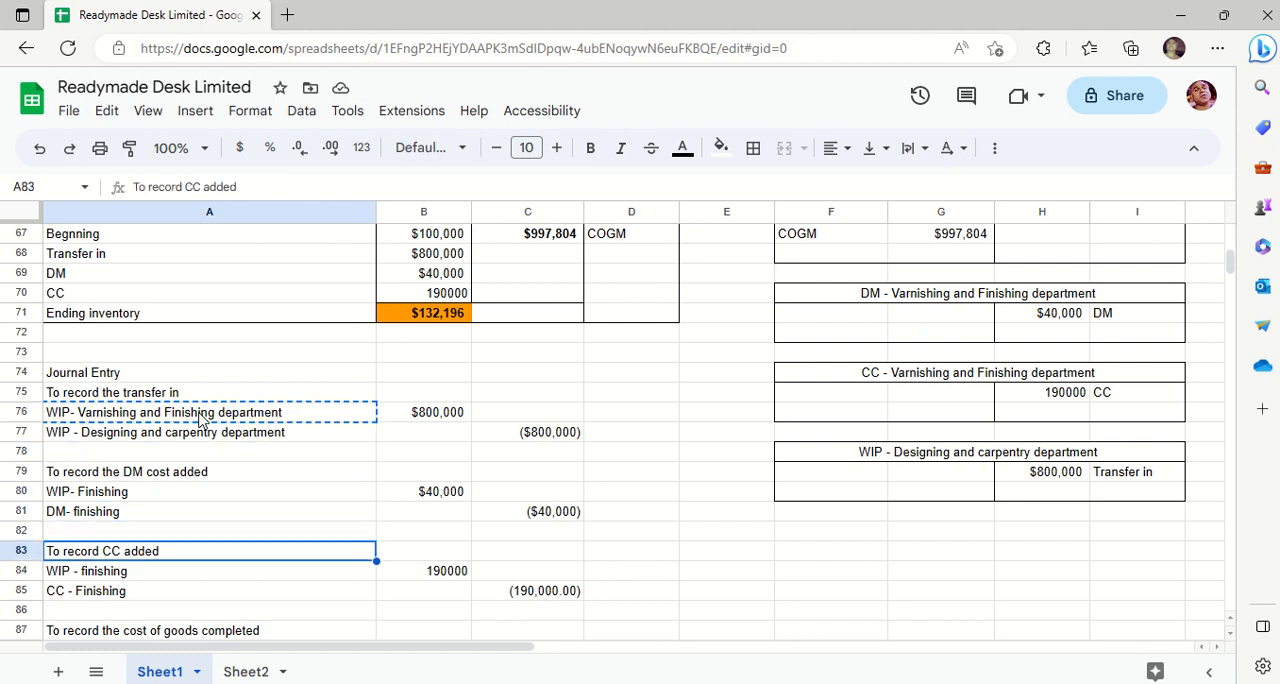
key(Up)
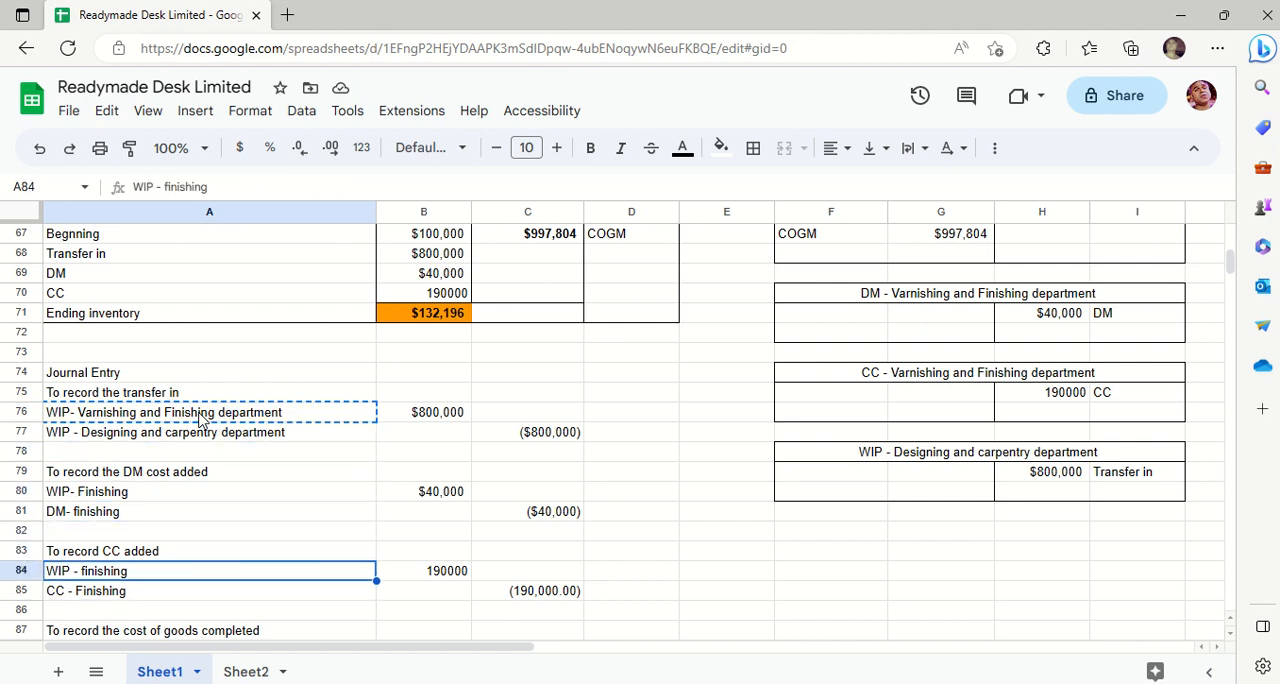
text(WIP- Varnishing and Finishing department)
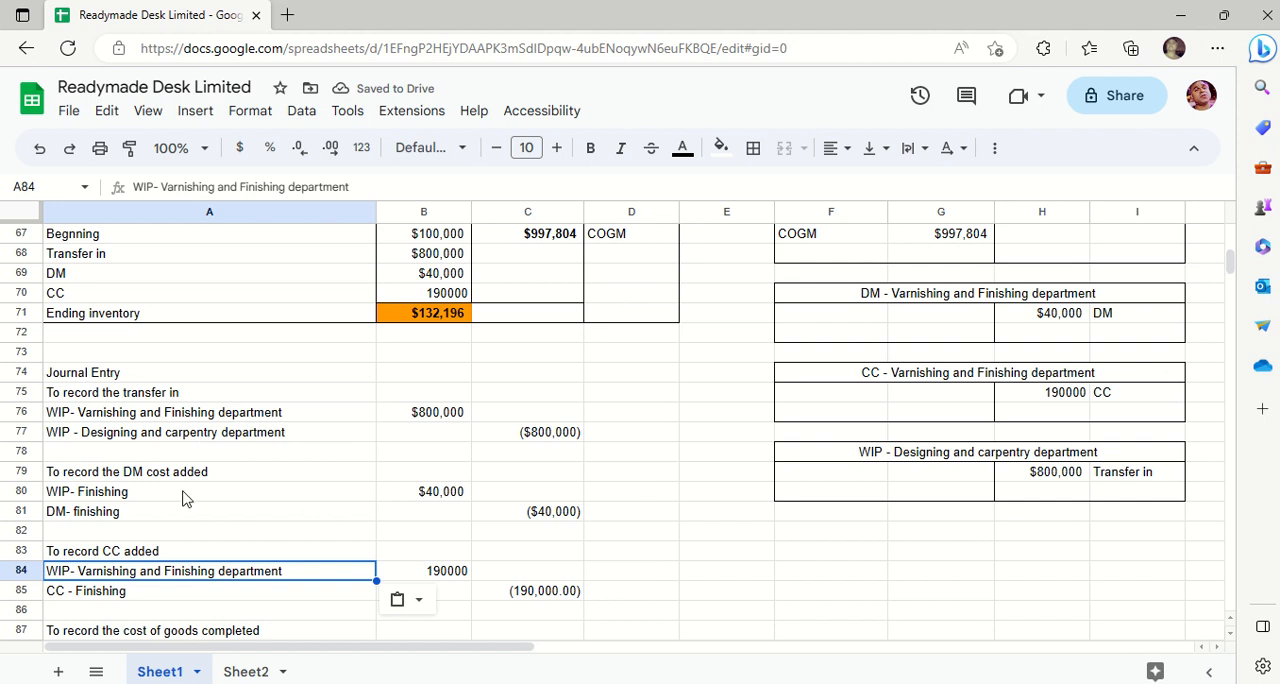
- Shorten the debit account label in A84 to "WIP- Finishing department"
click(157, 568)
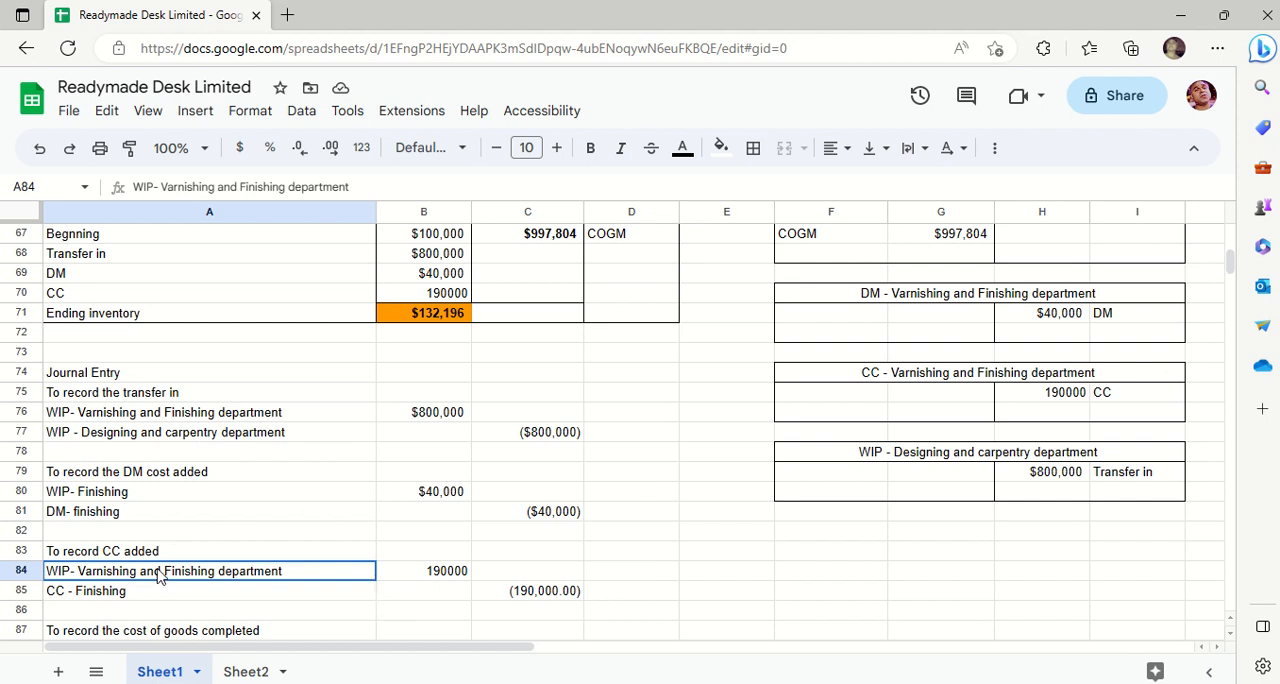
click(142, 597)
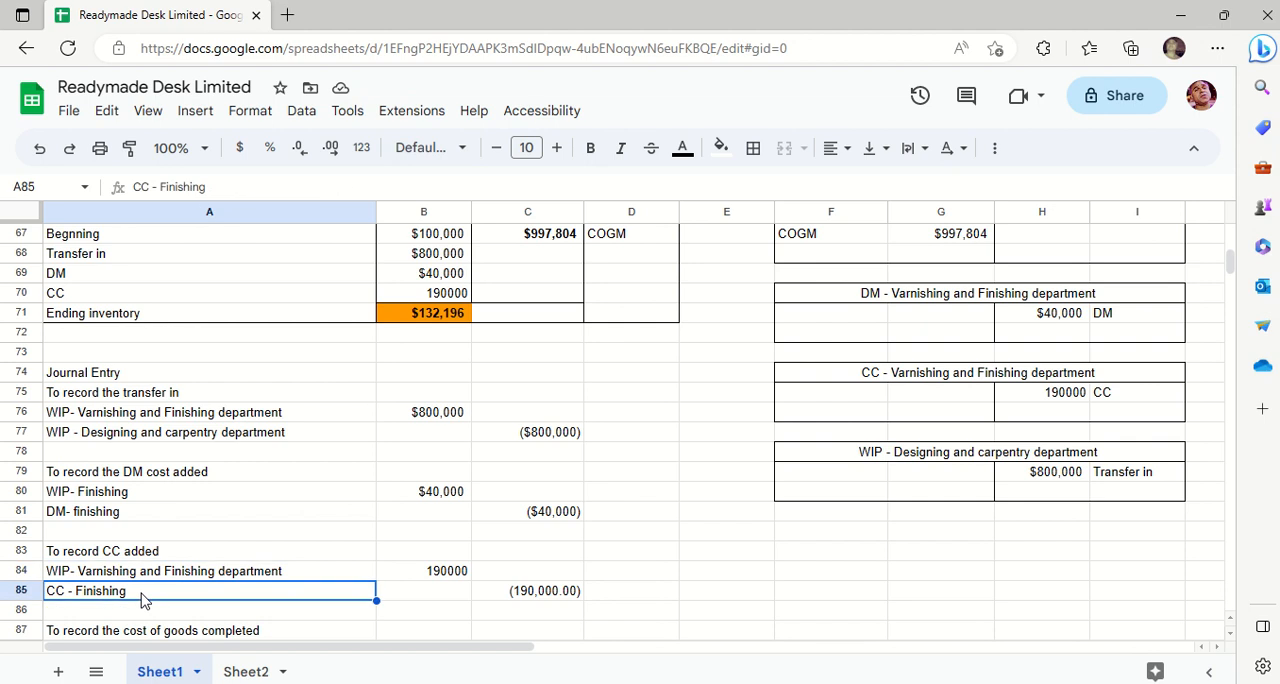
double_click(142, 597)
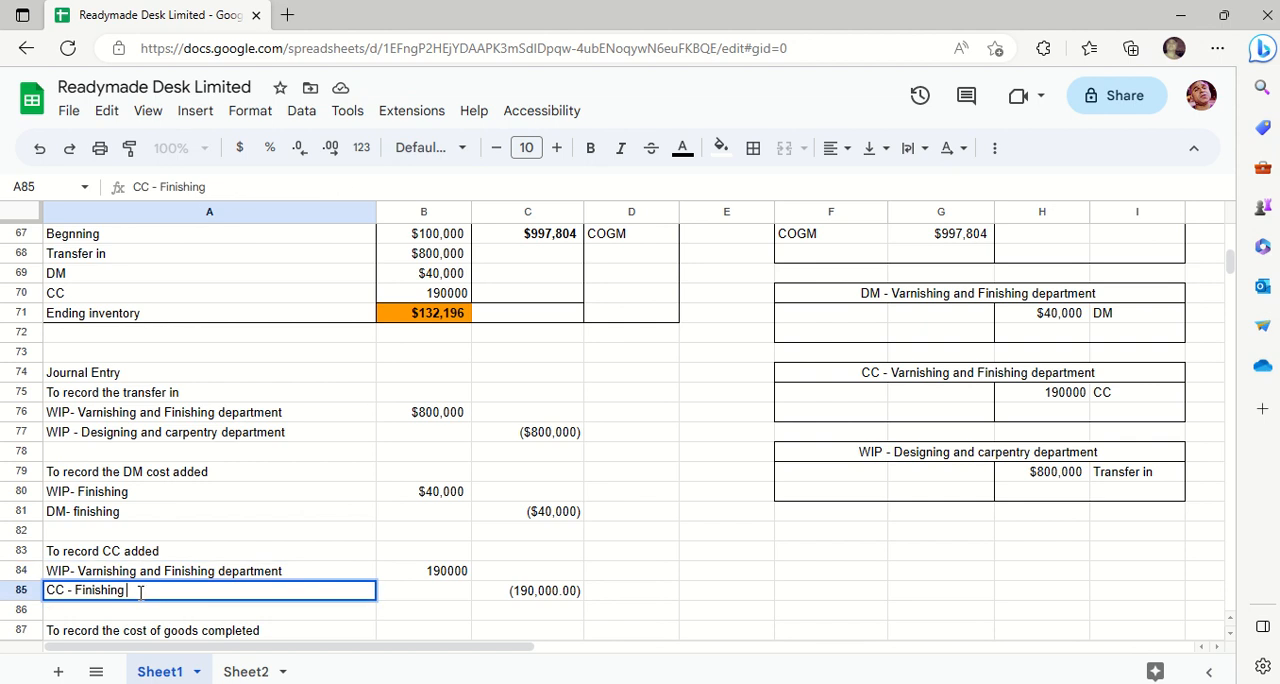
click(163, 572)
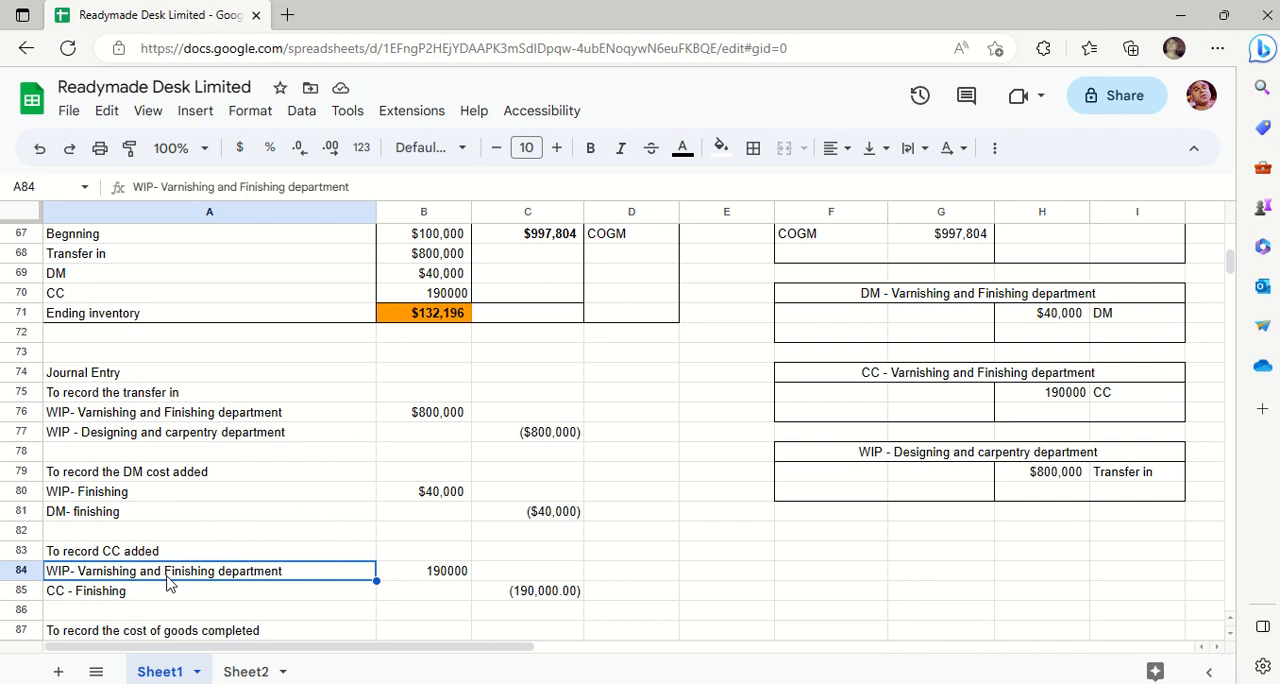
double_click(167, 576)
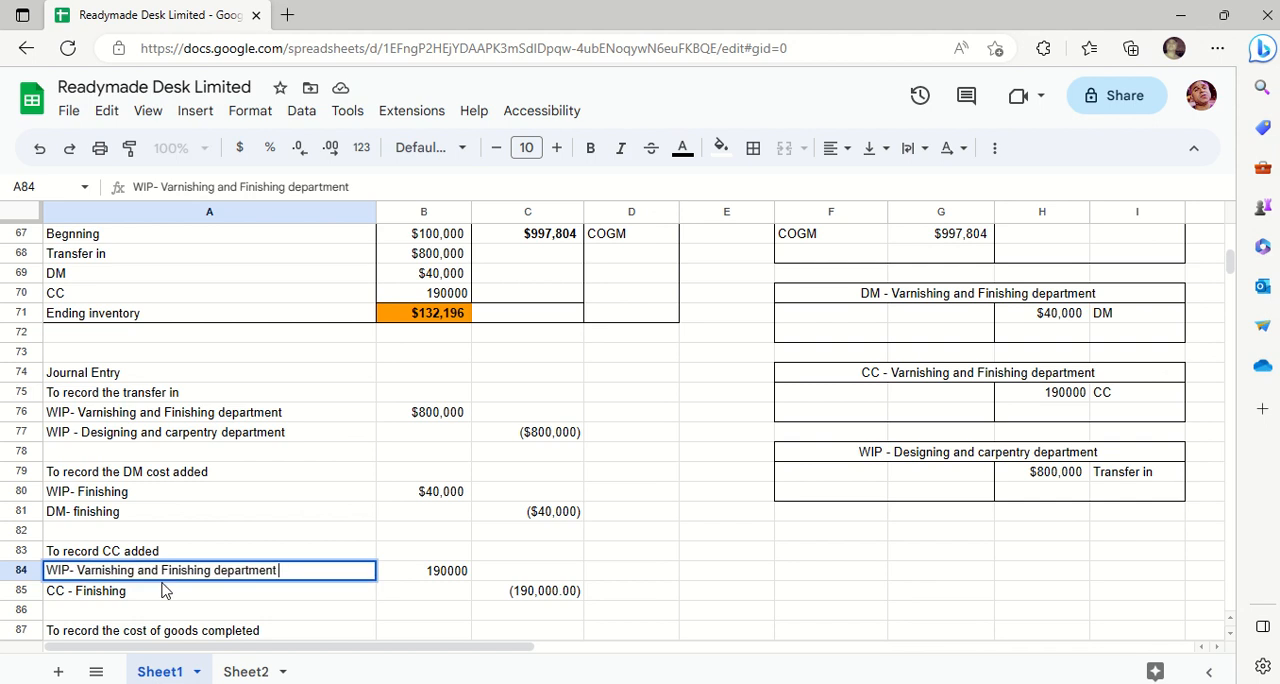
key(Left)
key(Left)
key(Left)
key(Left)
key(Left)
key(Left)
key(Left)
key(Left)
key(Left)
key(Left)
key(Left)
key(Left)
key(Left)
key(Left)
key(Left)
key(Left)
key(Left)
key(Left)
key(Left)
key(BackSpace)
key(BackSpace)
key(BackSpace)
key(BackSpace)
key(BackSpace)
key(BackSpace)
key(BackSpace)
key(BackSpace)
key(BackSpace)
key(BackSpace)
key(BackSpace)
key(BackSpace)
key(BackSpace)
key(BackSpace)
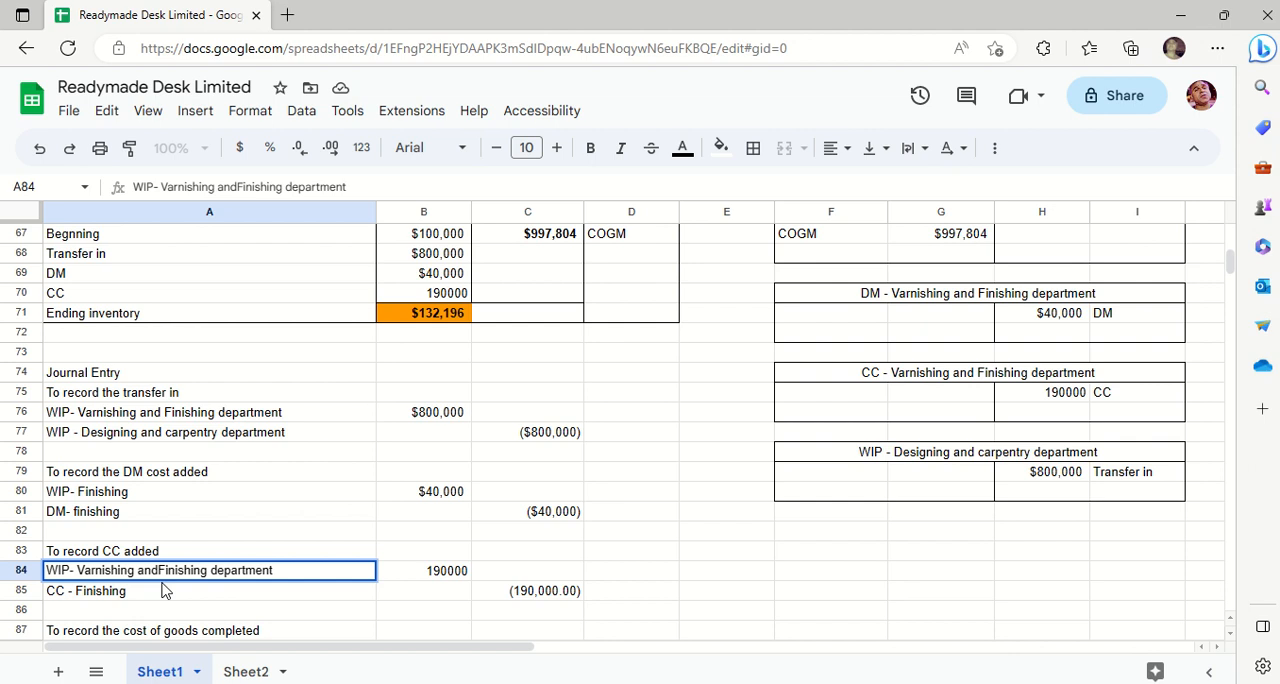
key(BackSpace)
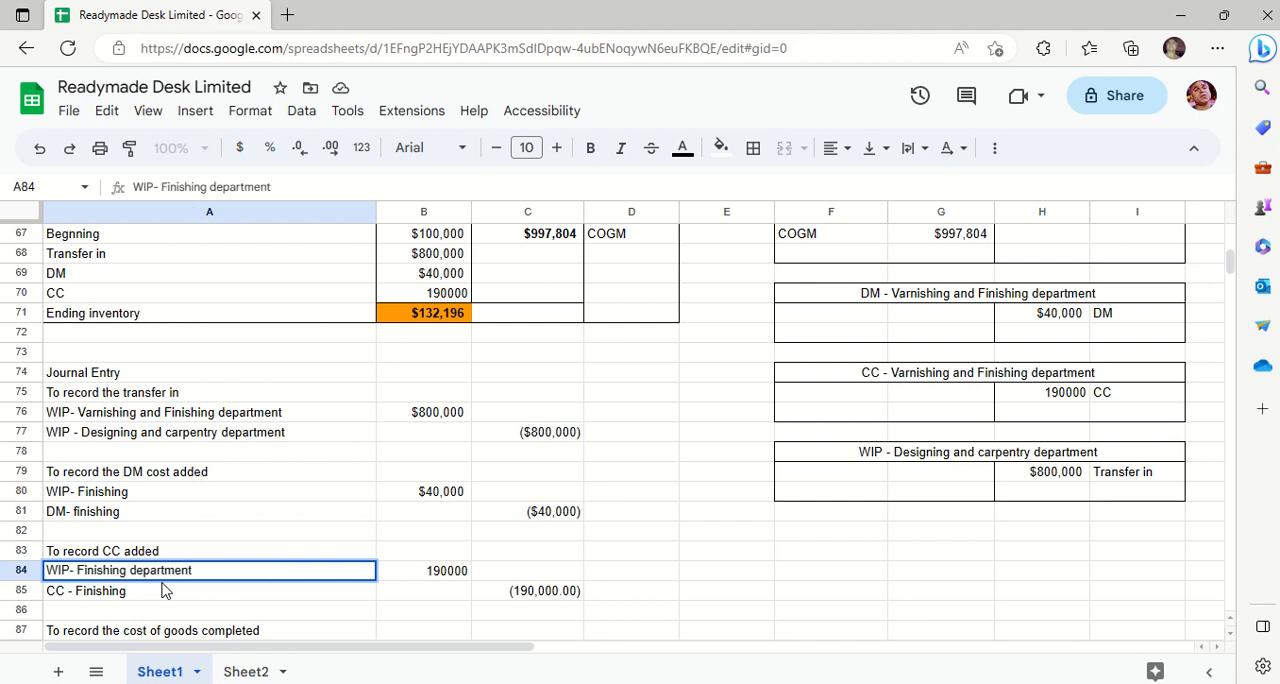
key(Return)
- Review the debit amount in B84 and the CC - Finishing account label in A85 of the CC journal entry
key(Down)
key(Down)
key(Down)
key(Down)
key(Down)
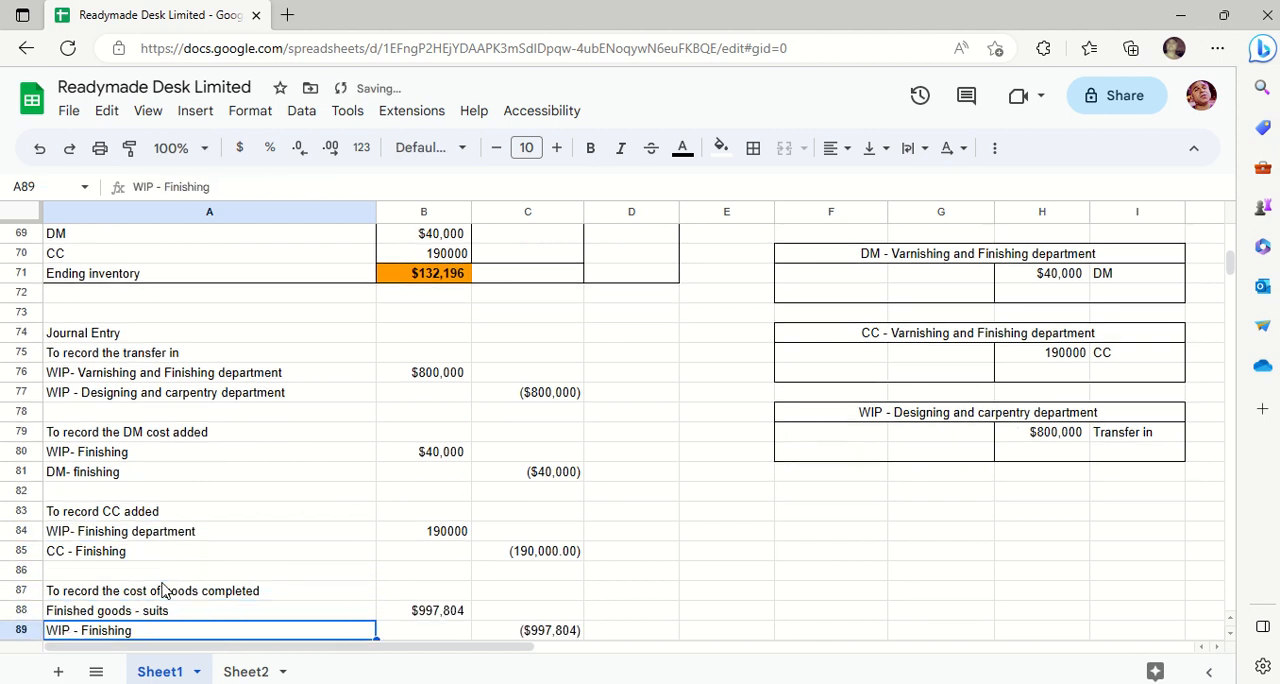
key(Up)
key(Up)
key(Up)
key(Up)
key(Up)
key(Up)
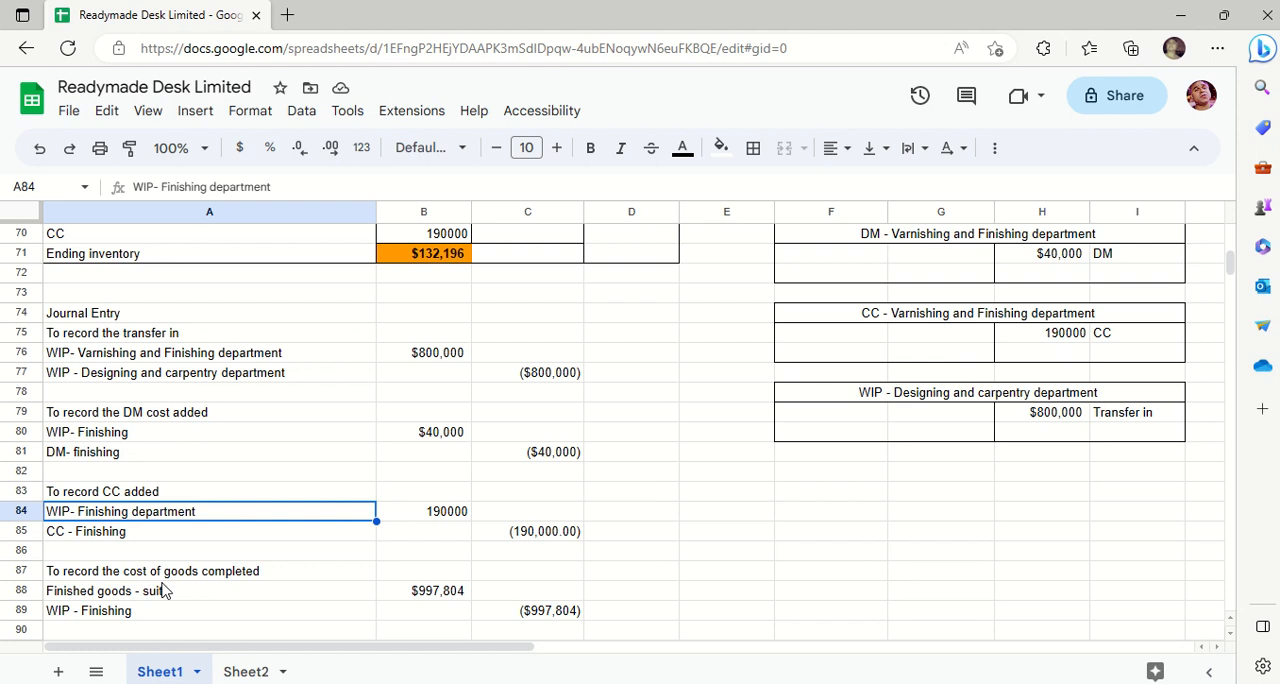
key(Right)
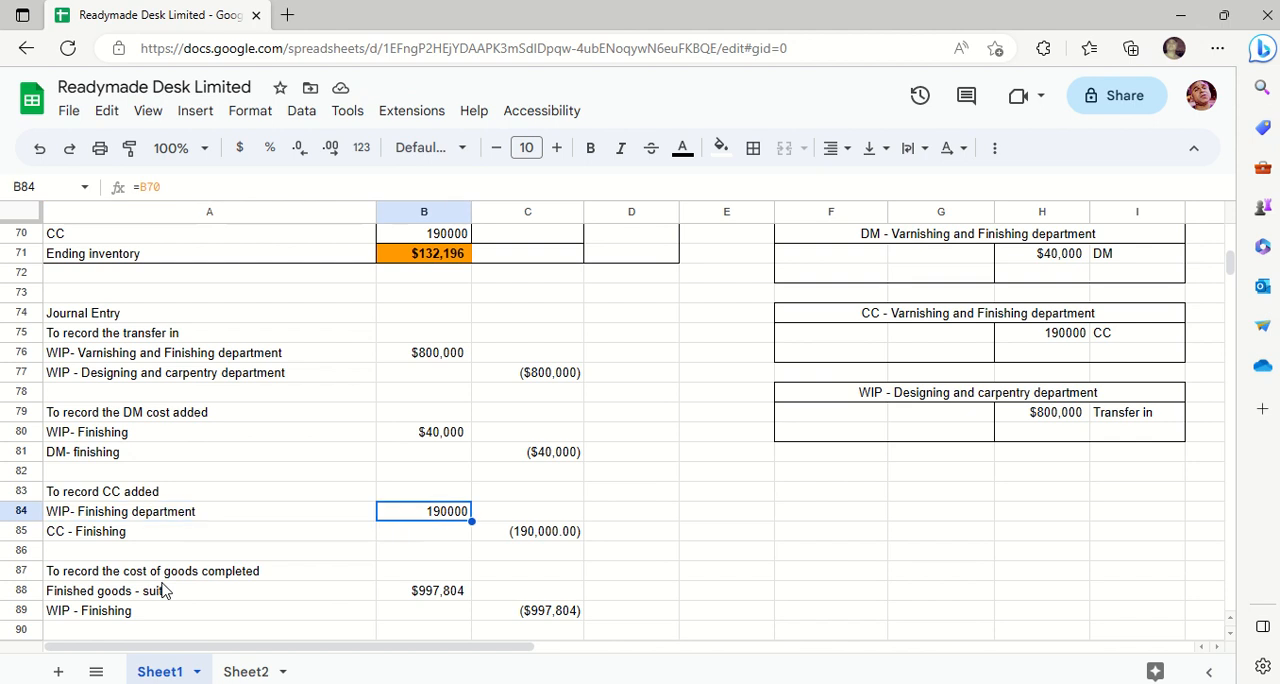
key(Down)
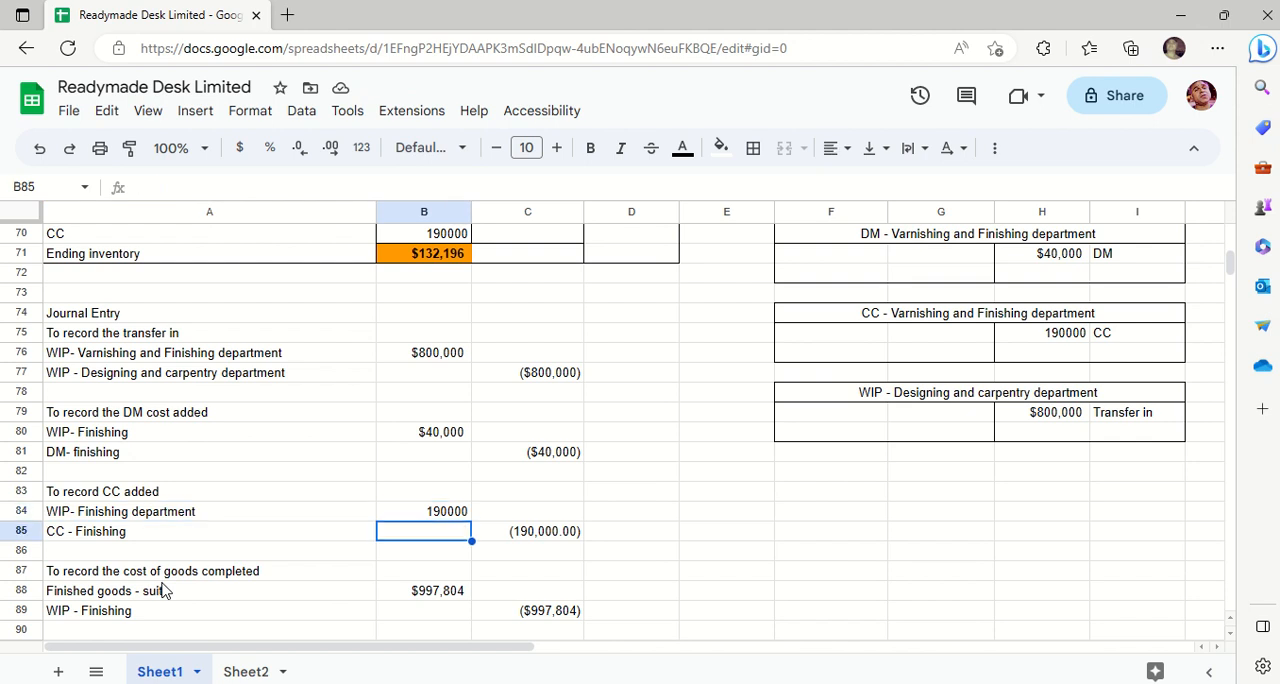
key(Left)
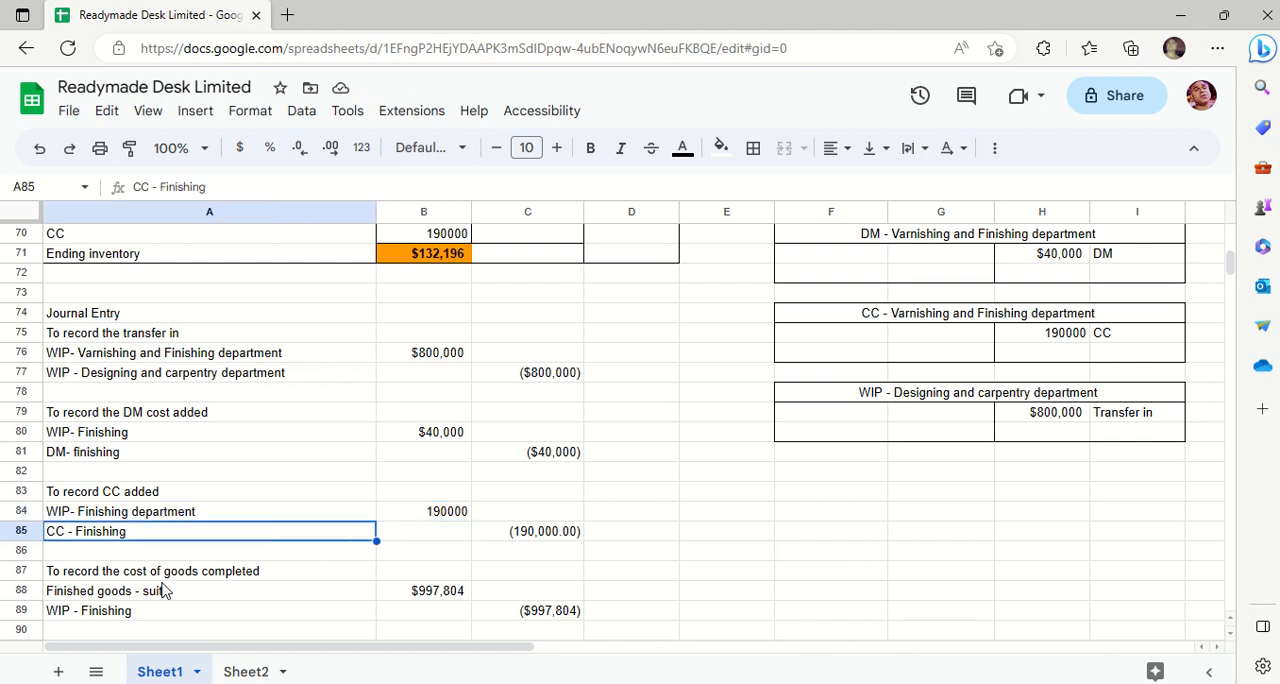
key(Right)
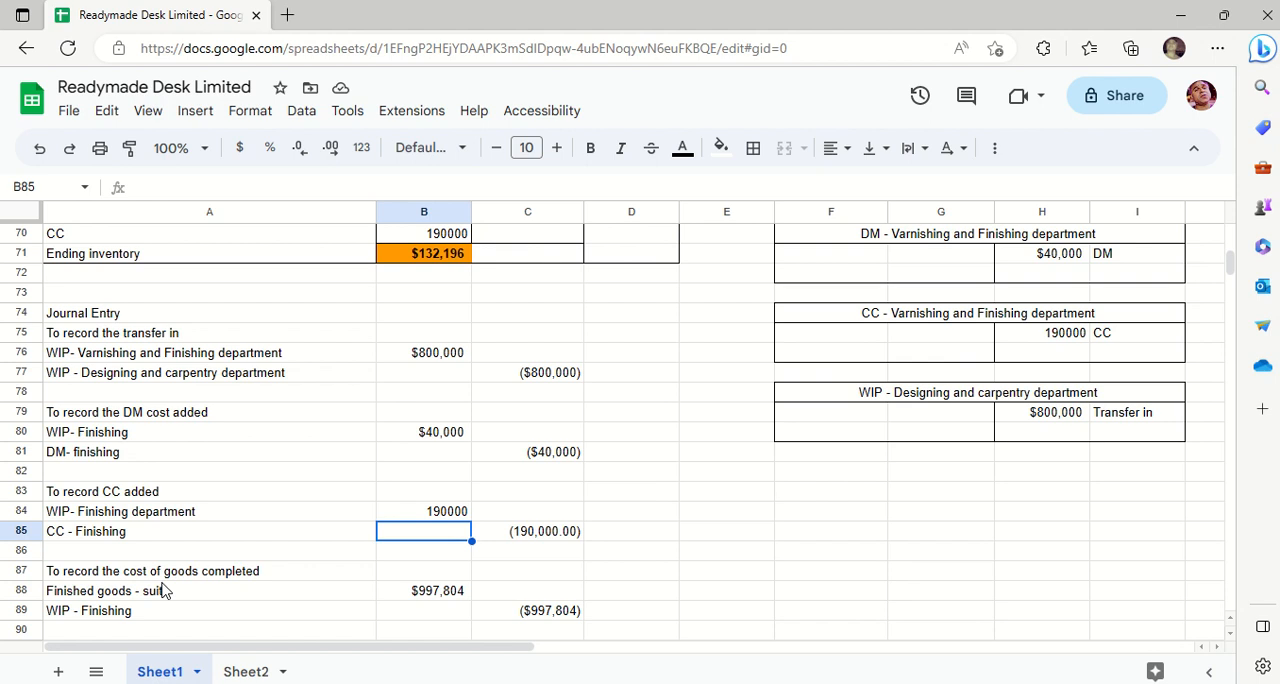
key(Left)
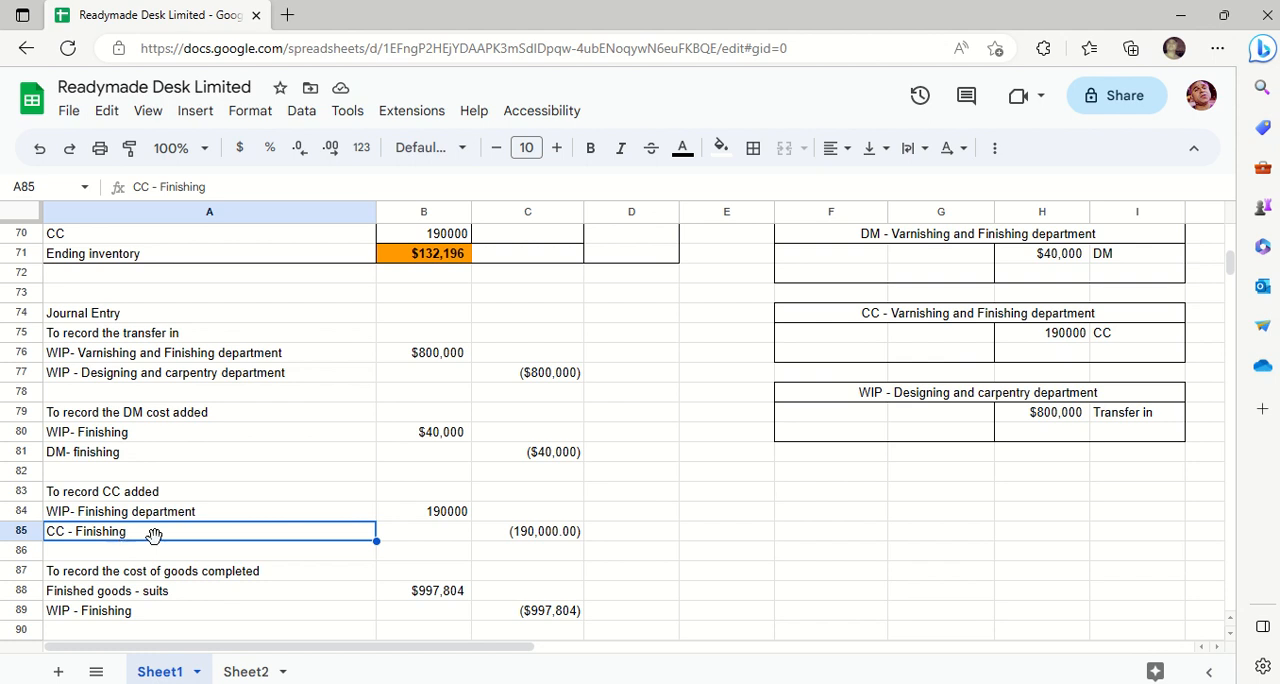
- Check the credit side of the CC journal entry, including the formula in C85
click(522, 516)
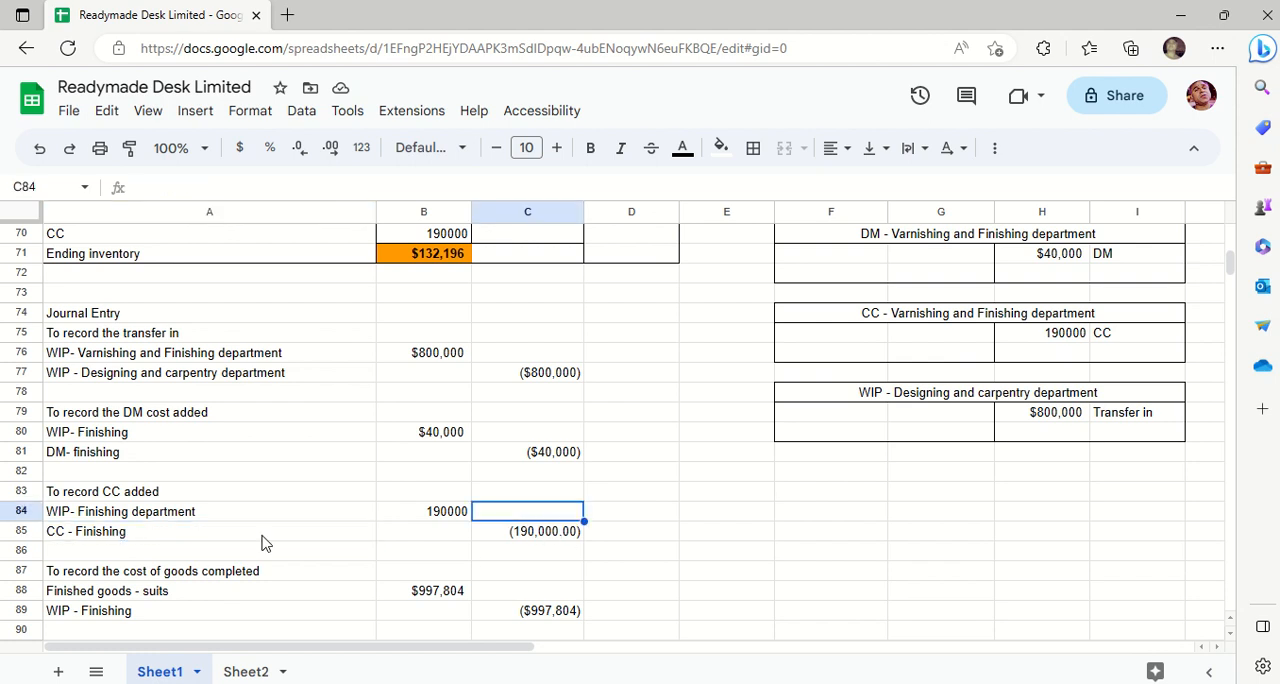
click(228, 540)
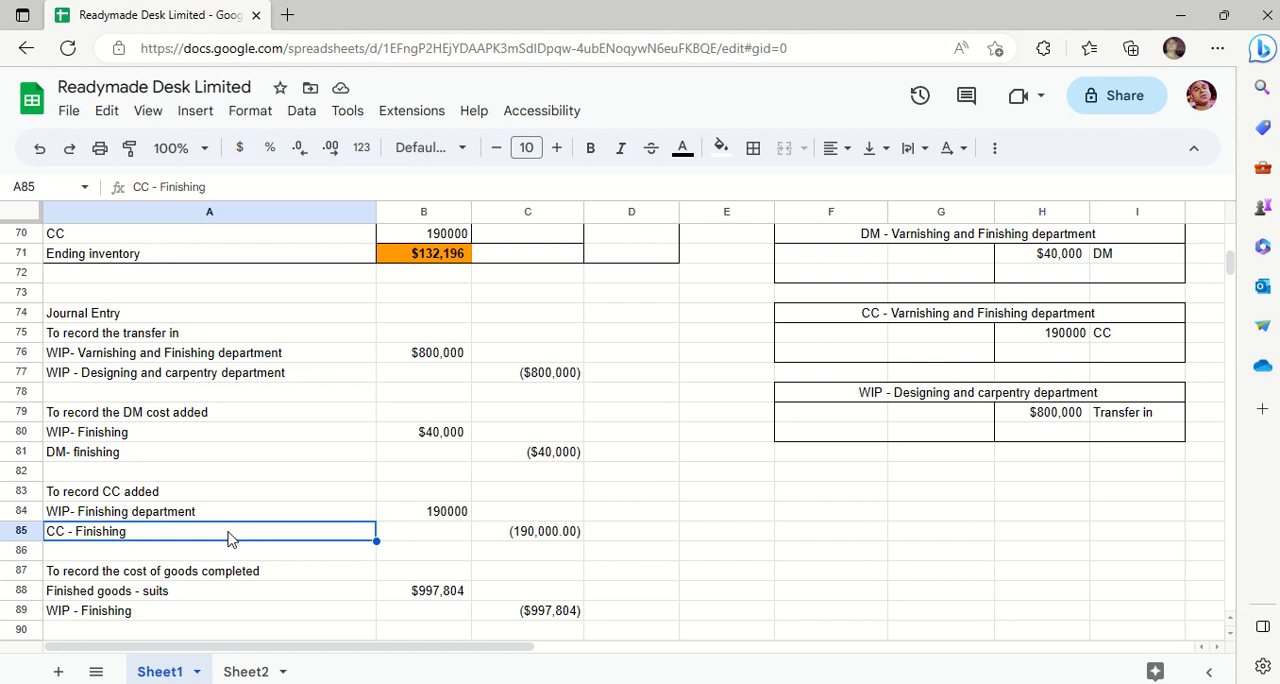
click(540, 535)
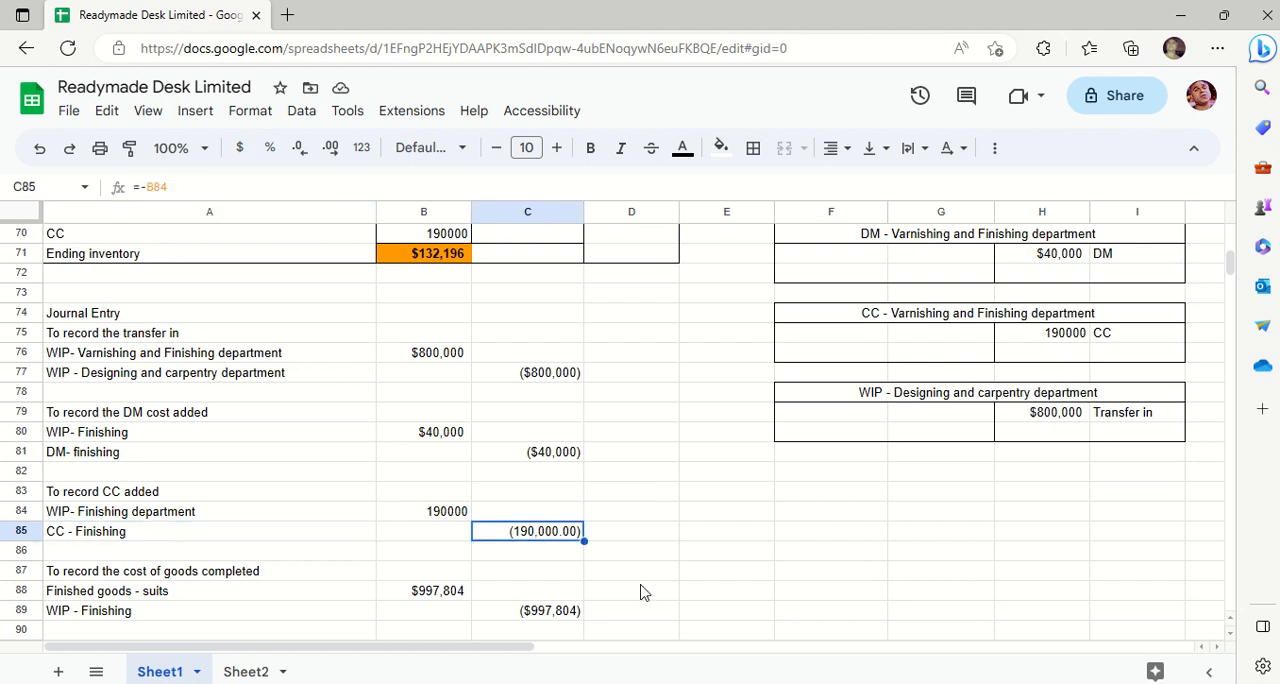
key(Up)
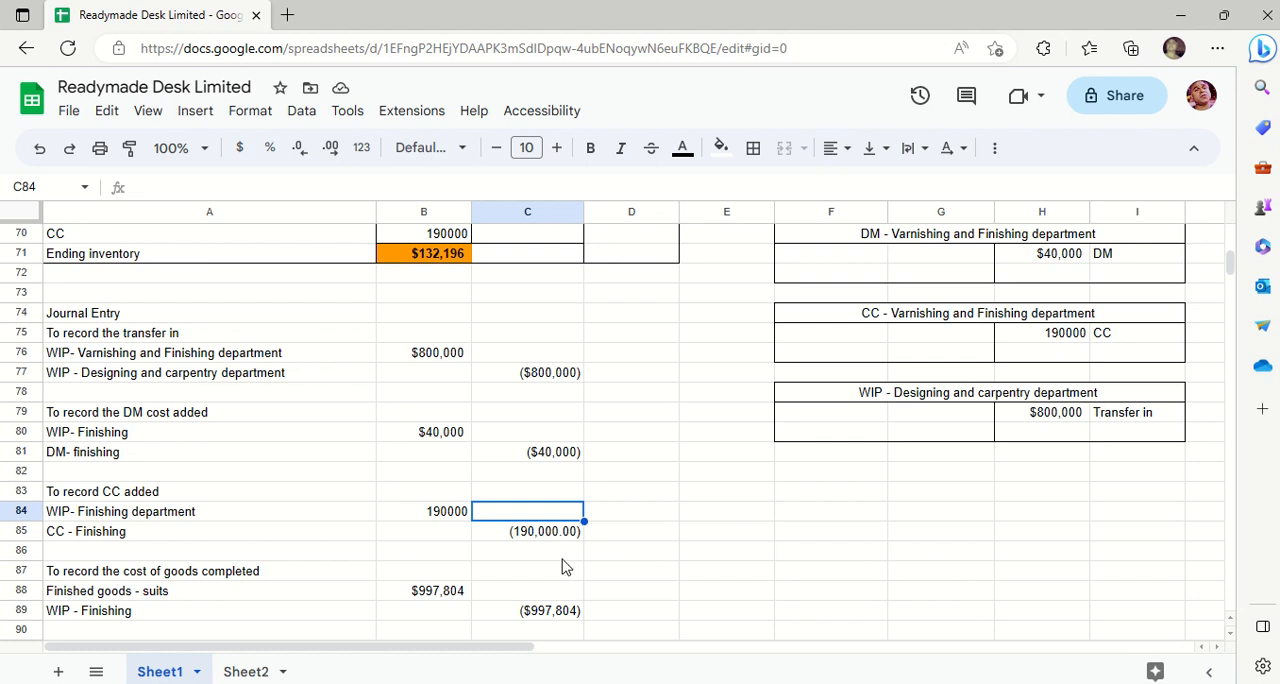
- Change the debit account label in A88 of the cost of goods completed entry to "Finished goods - desks"
key(Down)
key(Down)
key(Down)
key(Down)
key(Down)
key(Down)
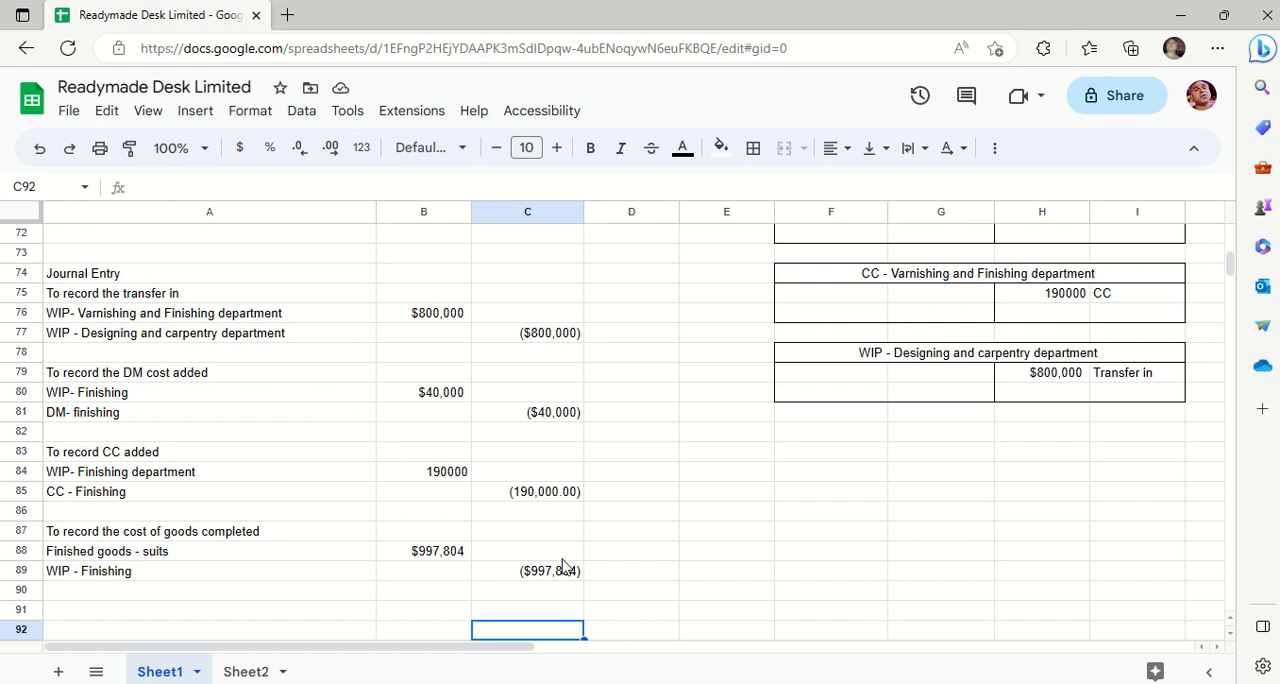
triple_click(183, 550)
click(183, 550)
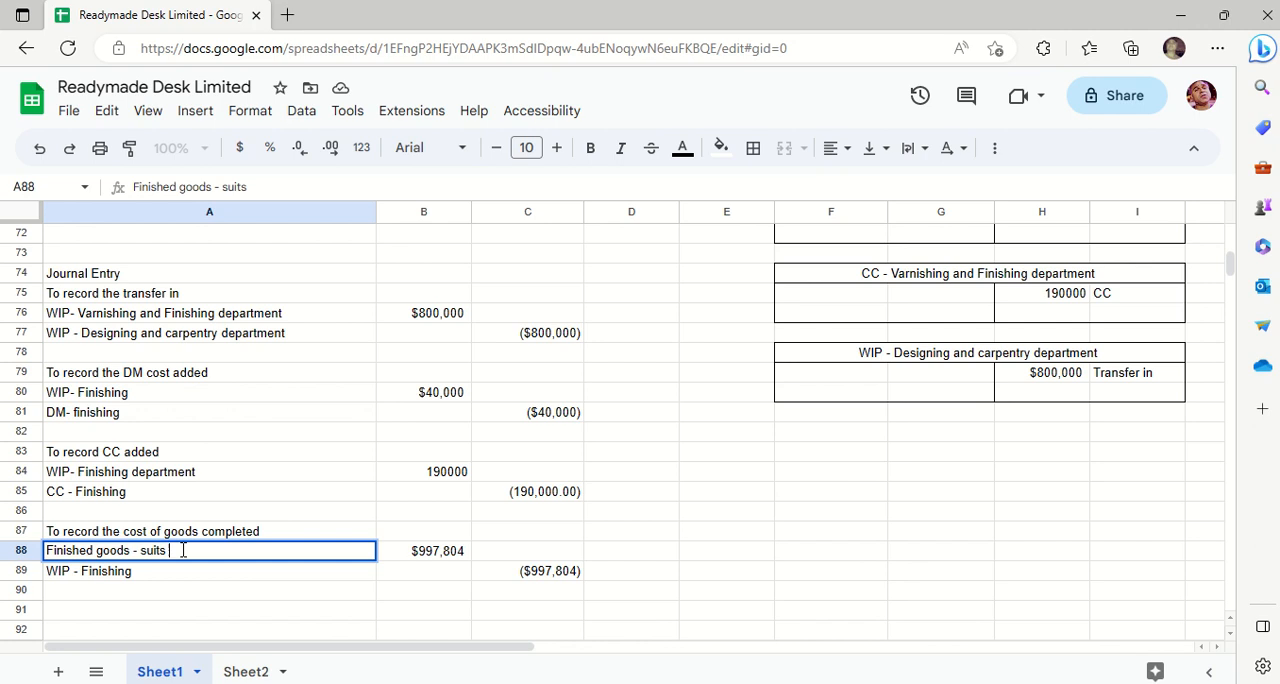
key(BackSpace)
key(BackSpace)
key(BackSpace)
key(BackSpace)
key(BackSpace)
text(table)
key(BackSpace)
key(BackSpace)
key(BackSpace)
key(BackSpace)
key(BackSpace)
text(desks)
key(BackSpace)
key(BackSpace)
key(BackSpace)
key(BackSpace)
text(sks)
key(BackSpace)
key(BackSpace)
key(BackSpace)
text(sks)
key(Return)
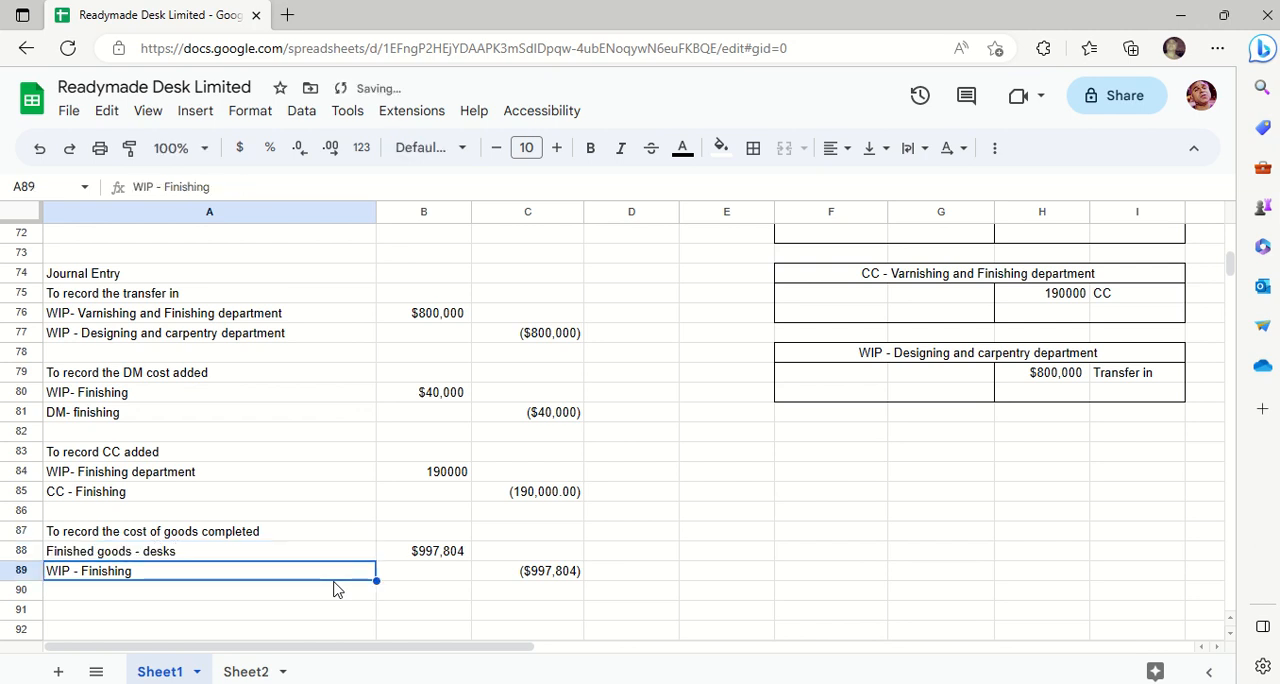
- Examine the journal entry recording the cost of goods completed, including the debit formula in B88 and the credit formula in C89
key(Up)
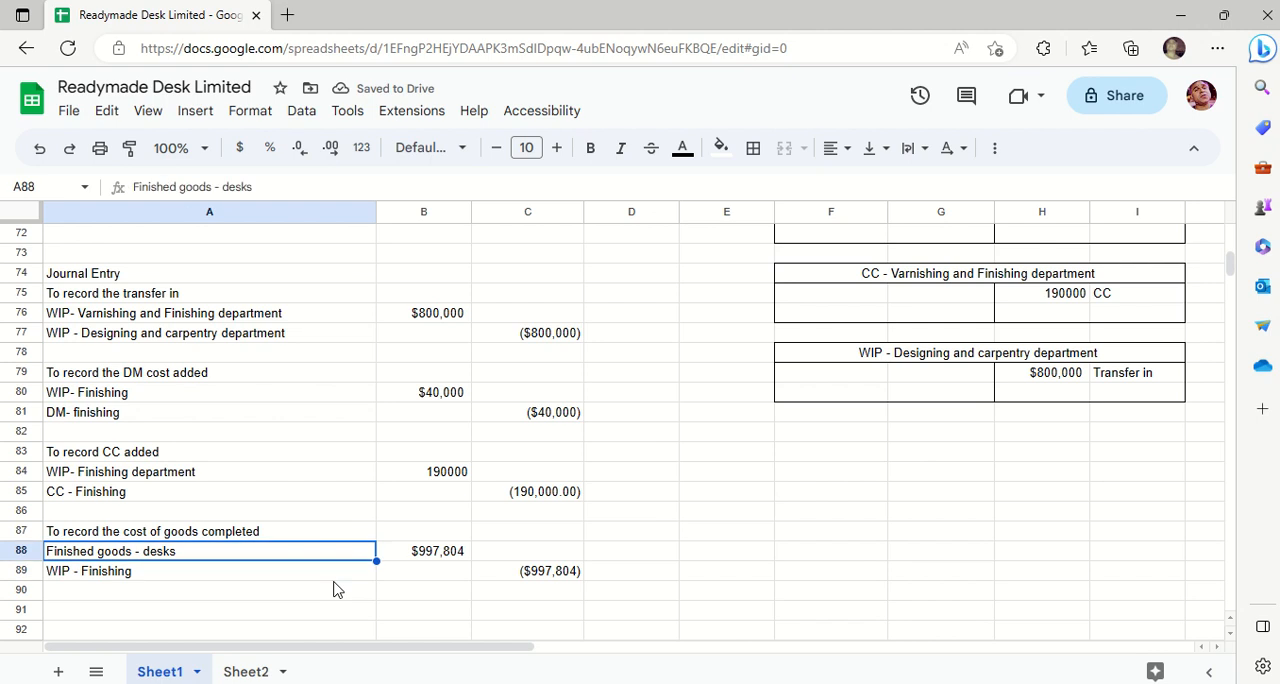
key(Right)
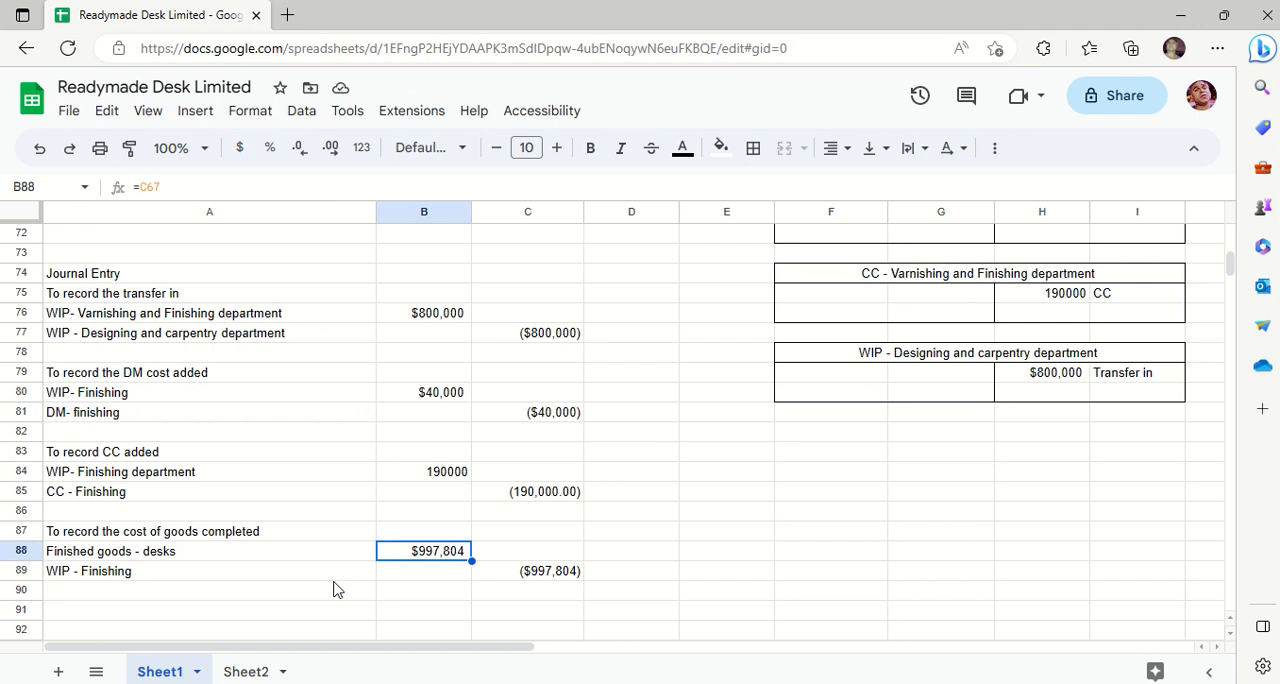
key(Down)
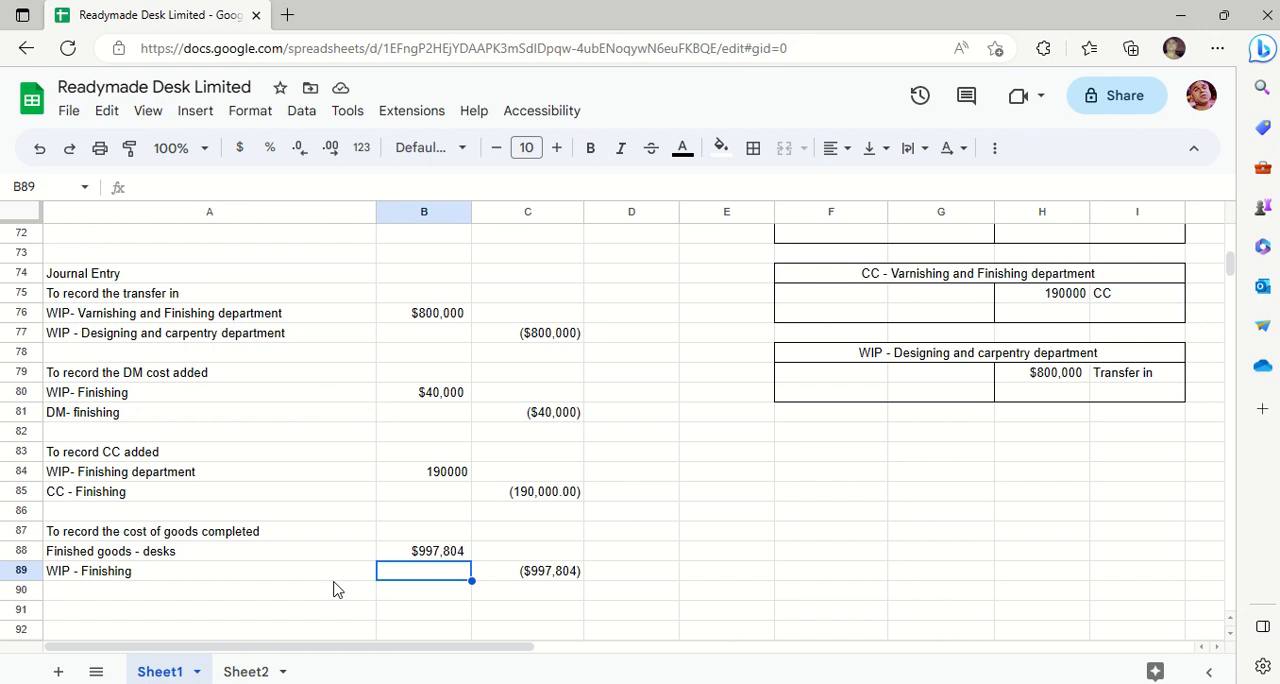
key(Right)
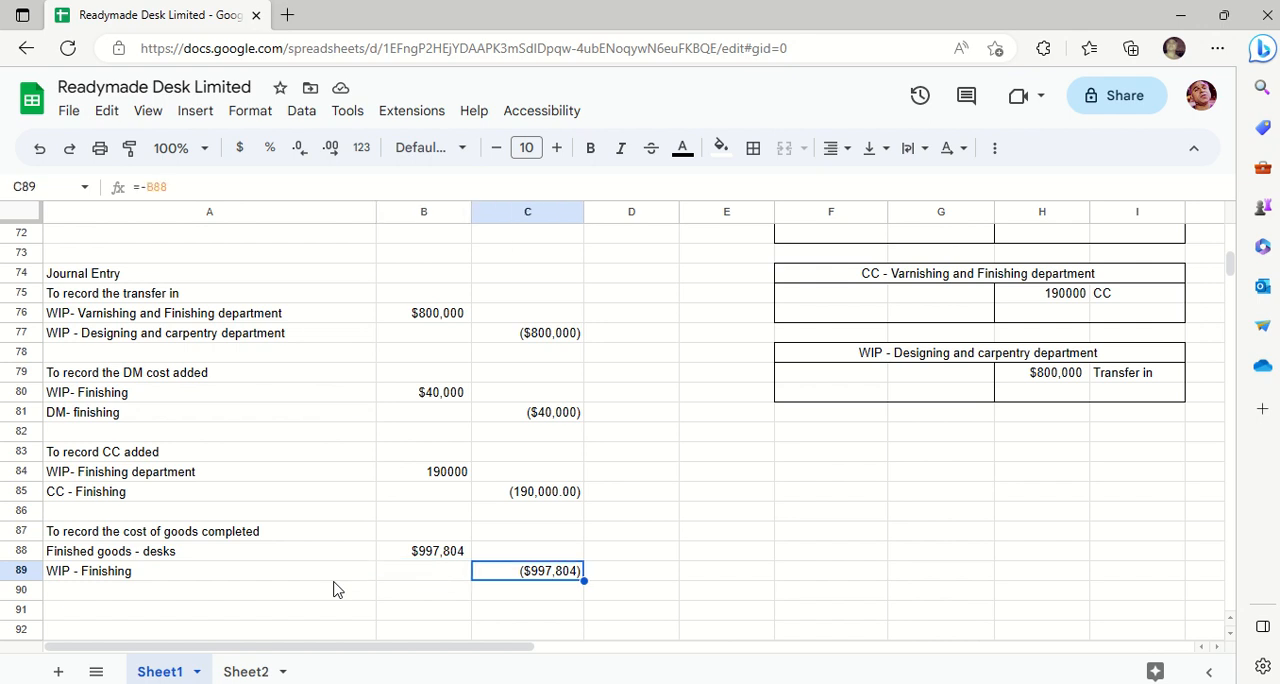
key(Left)
key(Left)
key(Right)
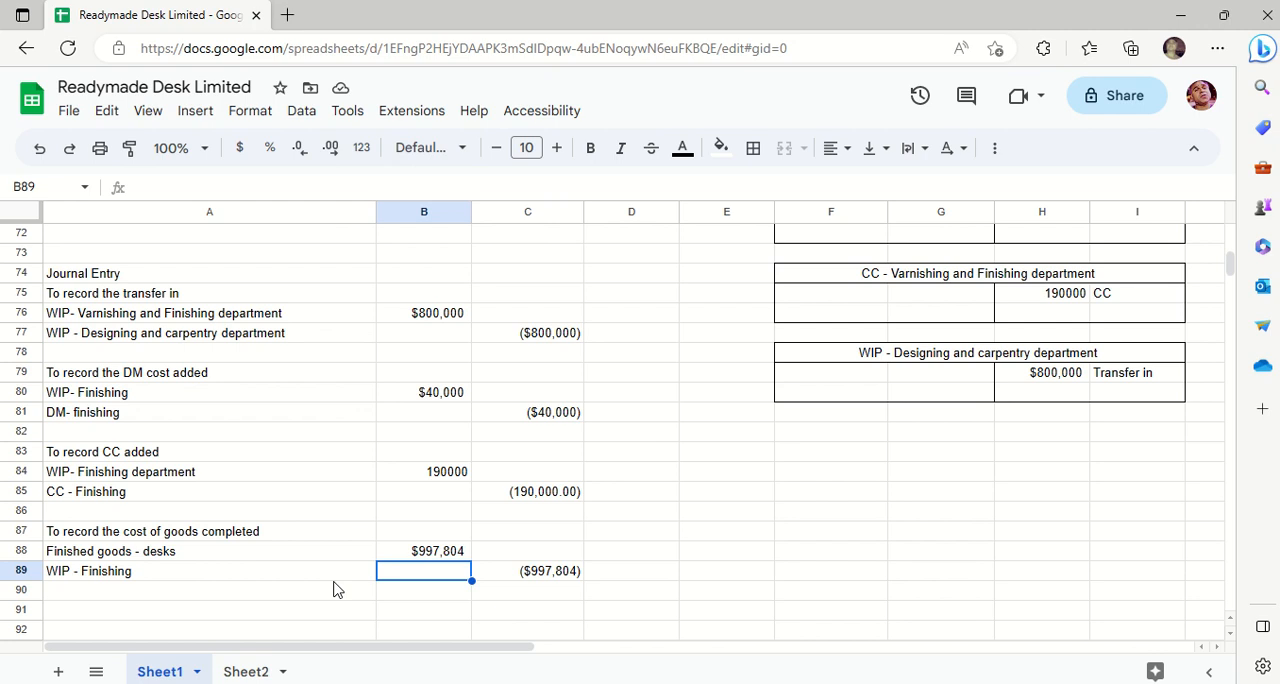
- Check the WIP - Finishing credit line in row 89, from the account label to the formula in C89
key(Left)
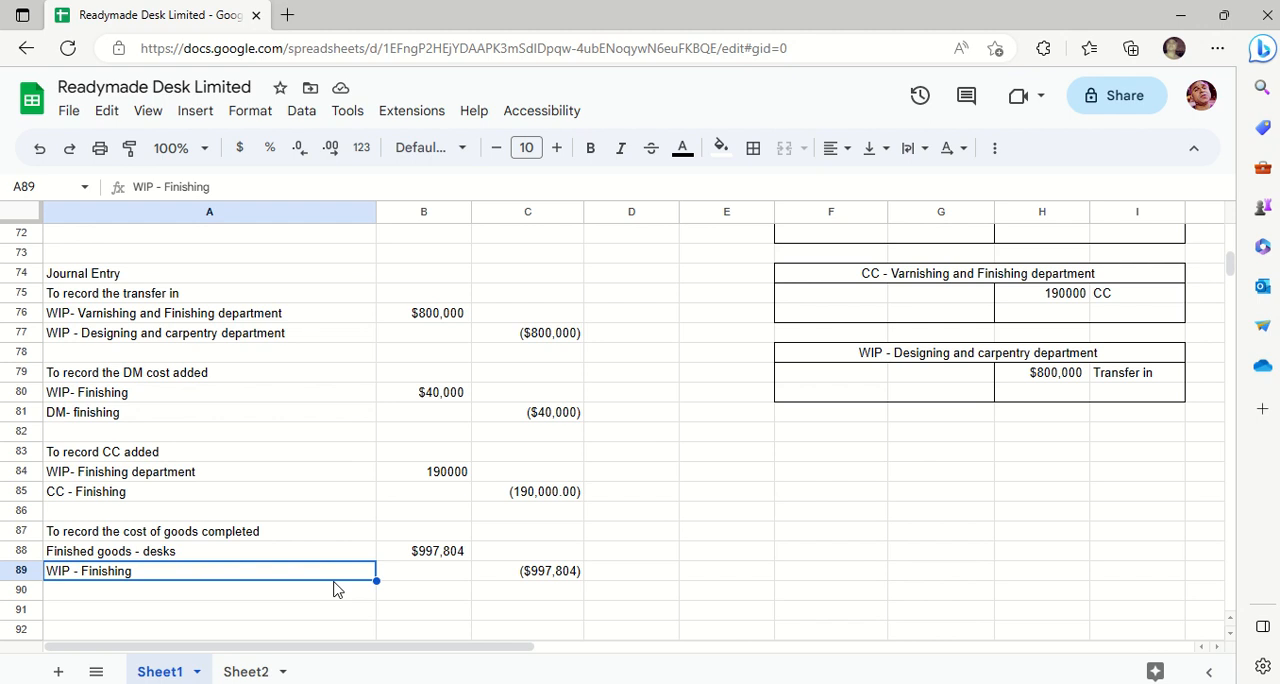
key(Right)
key(Right)
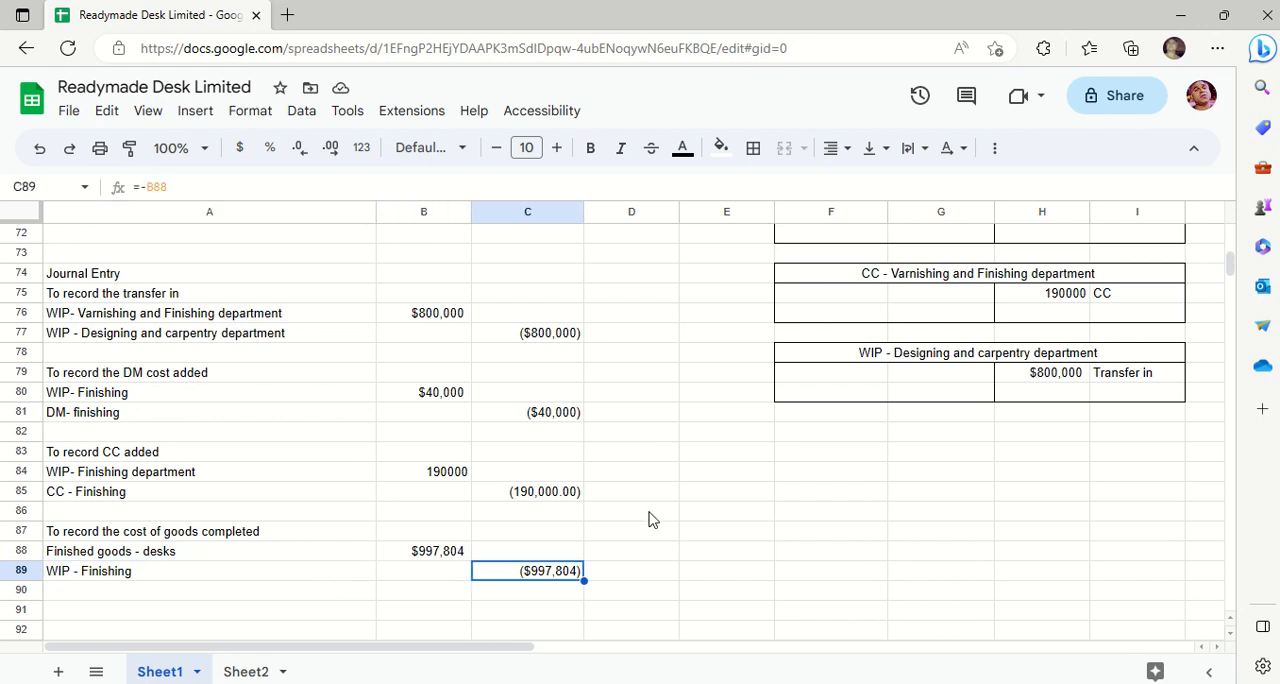
- Extend the entry description in A87 to read "To record the cost of goods completed and removed"
click(220, 531)
double_click(258, 531)
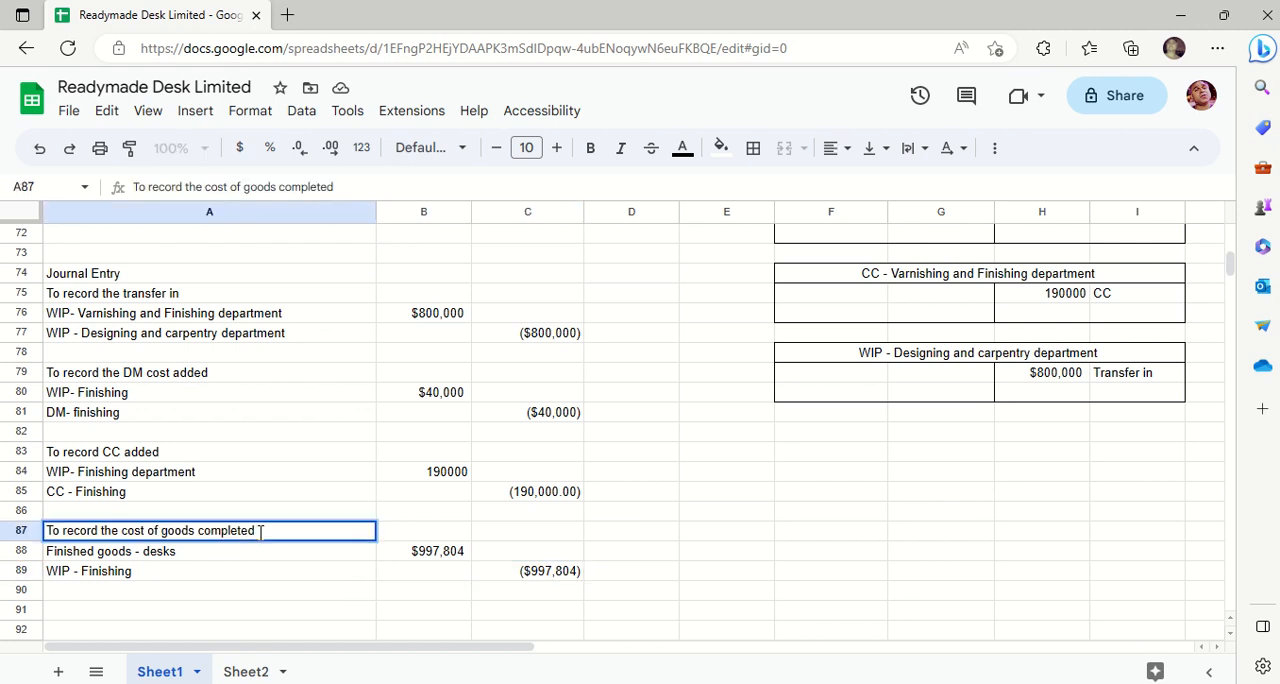
text(and rem)
key(BackSpace)
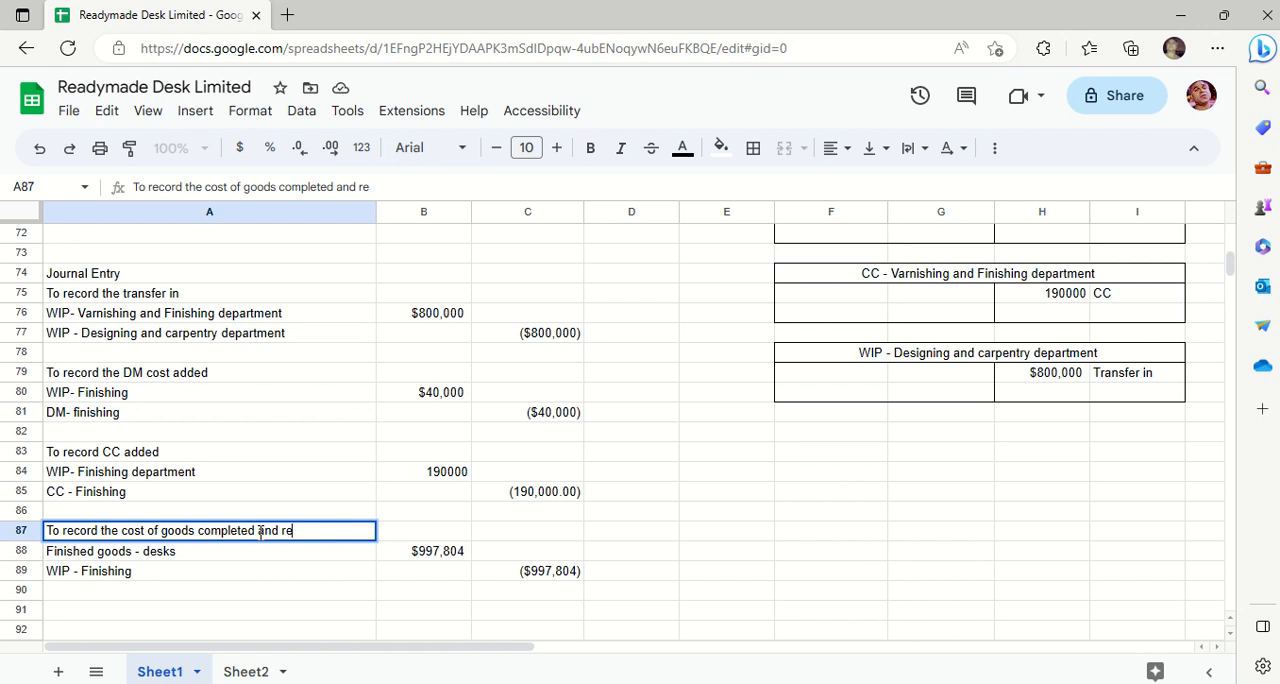
text(moved)
key(Return)
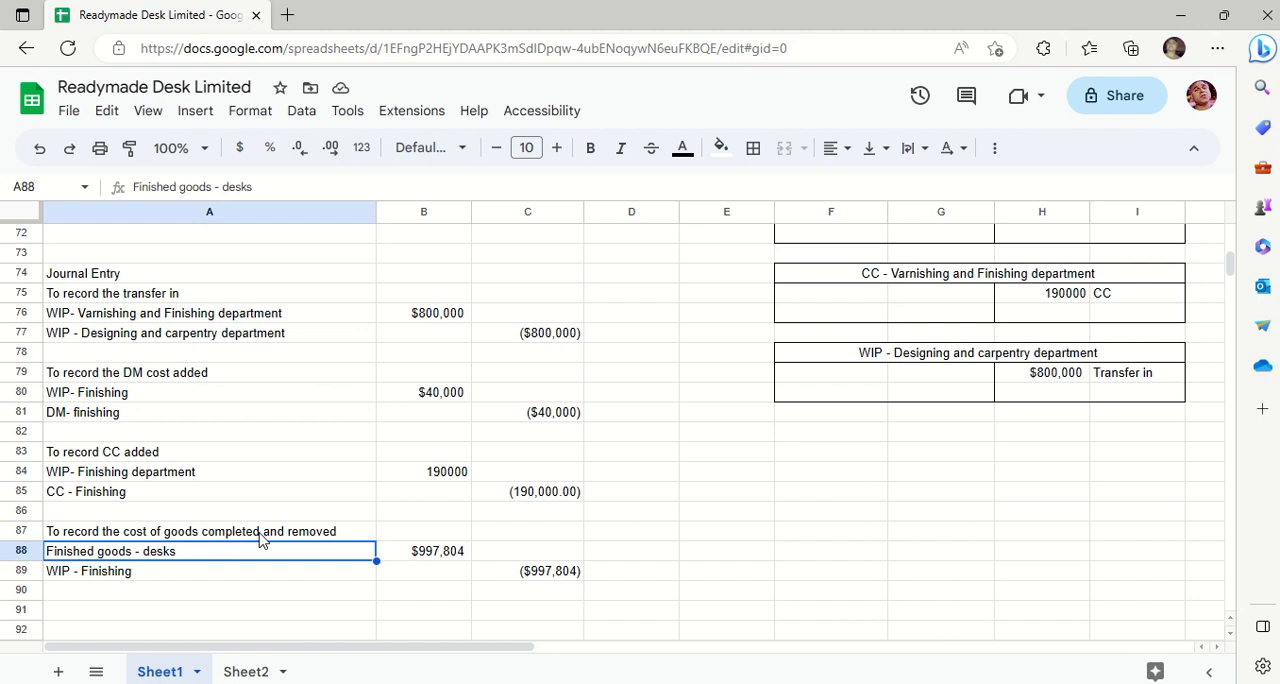
- Go from the credit amount in C89 back up to the given FIFO costing information at the start of the sheet
click(478, 578)
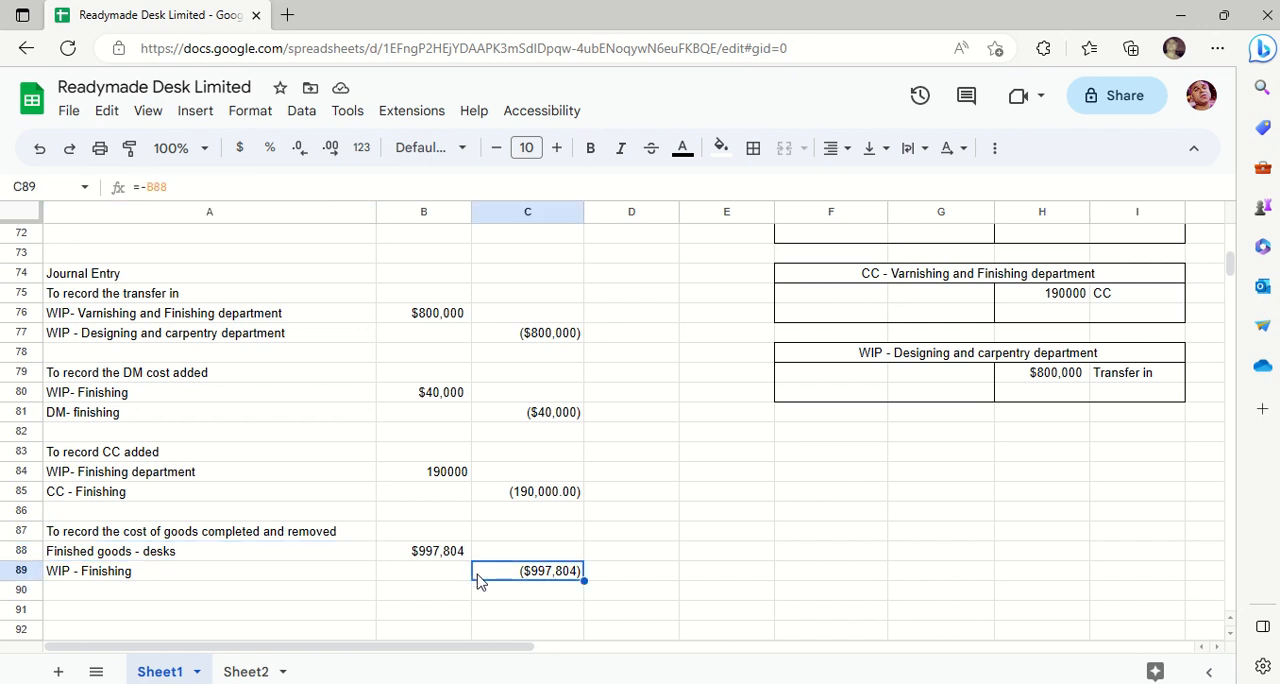
key(Up)
key(Up)
key(Up)
key(Up)
key(Up)
key(Up)
key(Up)
key(Up)
key(Up)
key(Up)
key(Up)
key(Up)
key(Up)
key(Up)
key(Up)
key(Up)
key(Up)
key(Up)
key(Up)
key(Up)
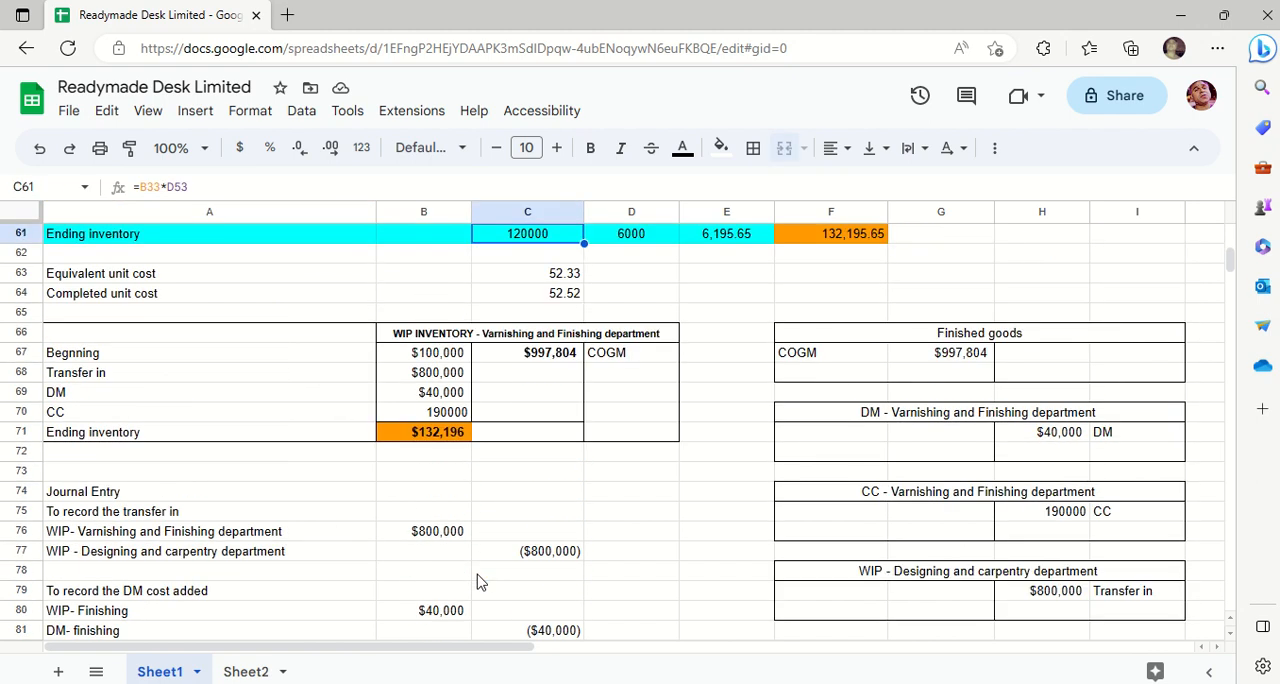
key(Up)
key(Up)
key(Up)
key(Up)
key(Up)
key(Up)
key(Up)
key(Up)
key(Up)
key(Up)
key(Up)
key(Up)
key(Up)
key(Up)
key(Up)
key(Up)
key(Up)
key(Up)
key(Up)
key(Up)
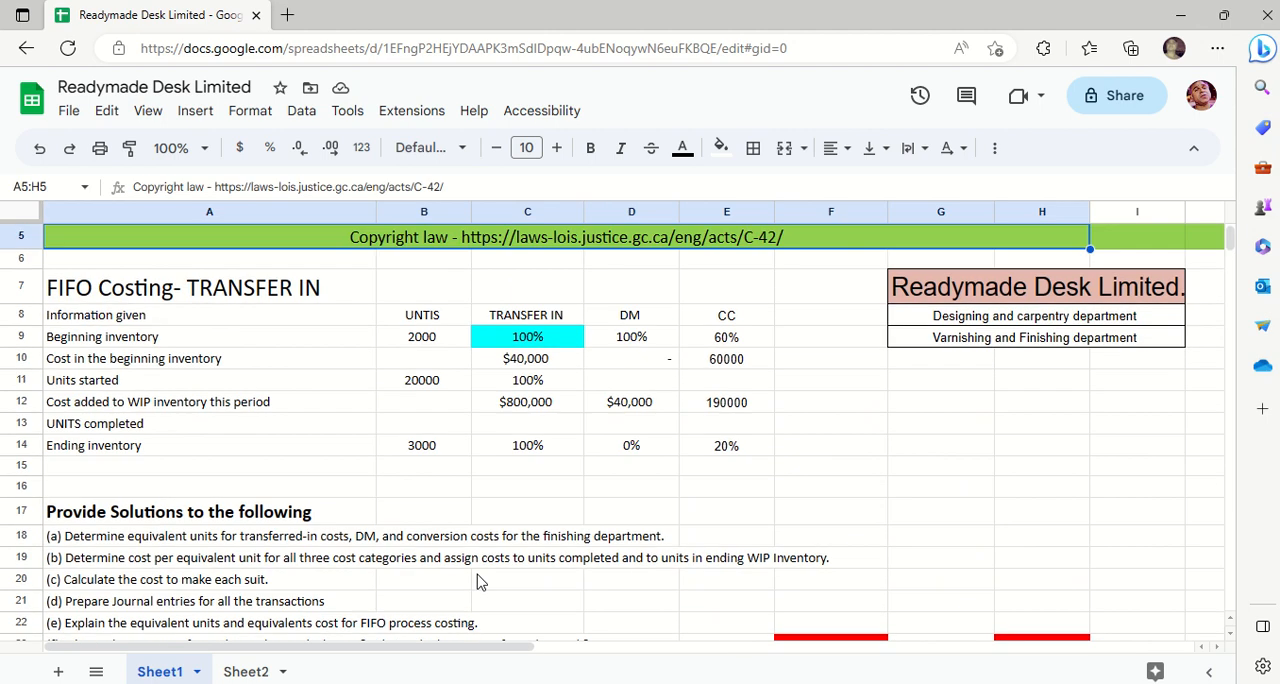
key(Up)
key(Up)
key(Up)
key(Up)
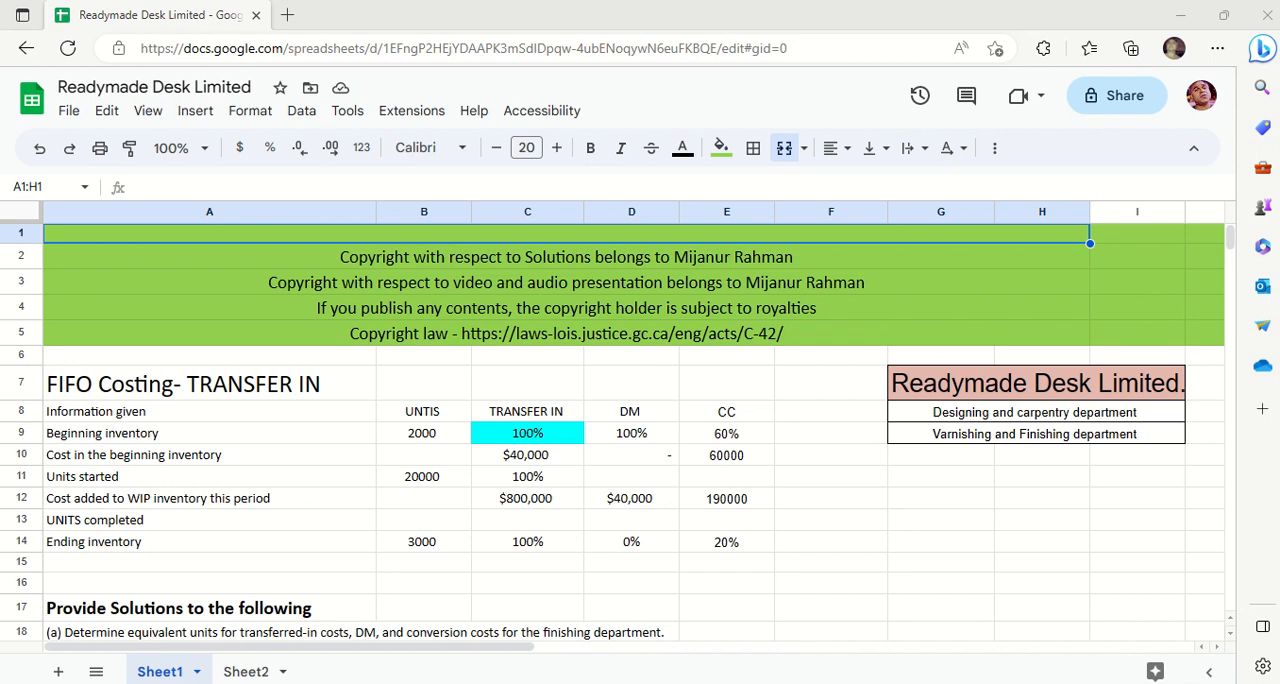
click(1195, 683)
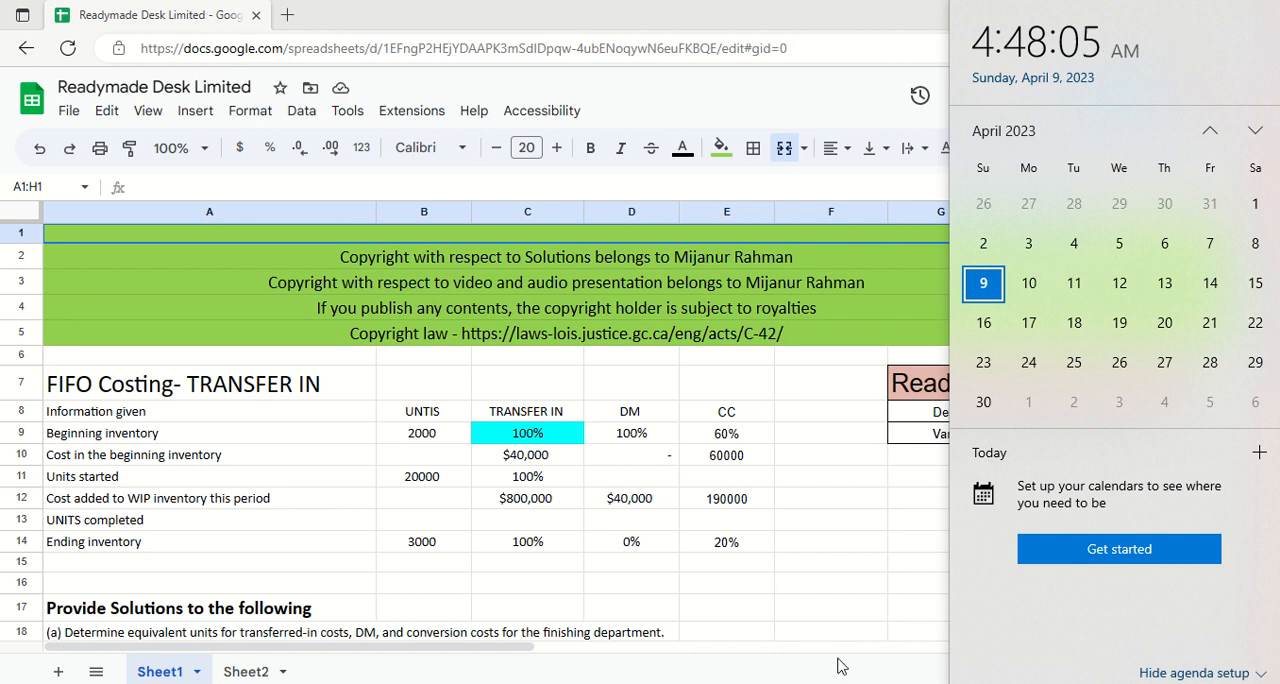
click(846, 619)
click(846, 619)
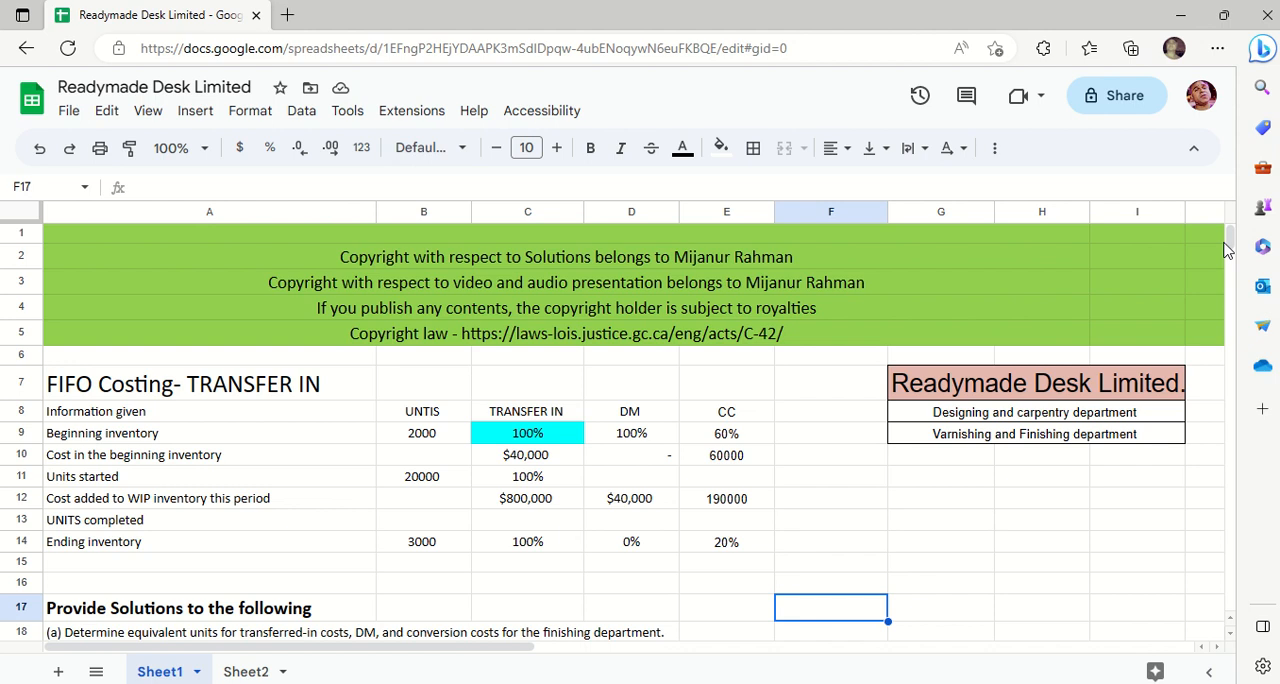
mouse_move(687, 20)
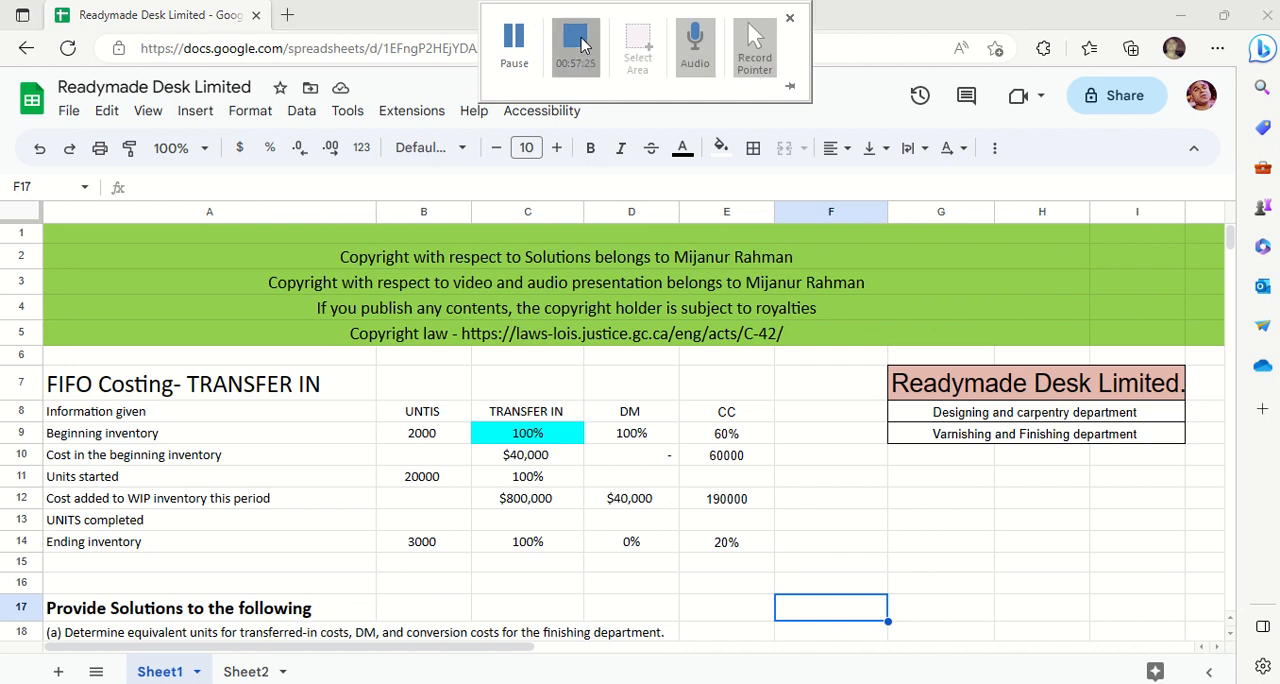
click(1175, 50)
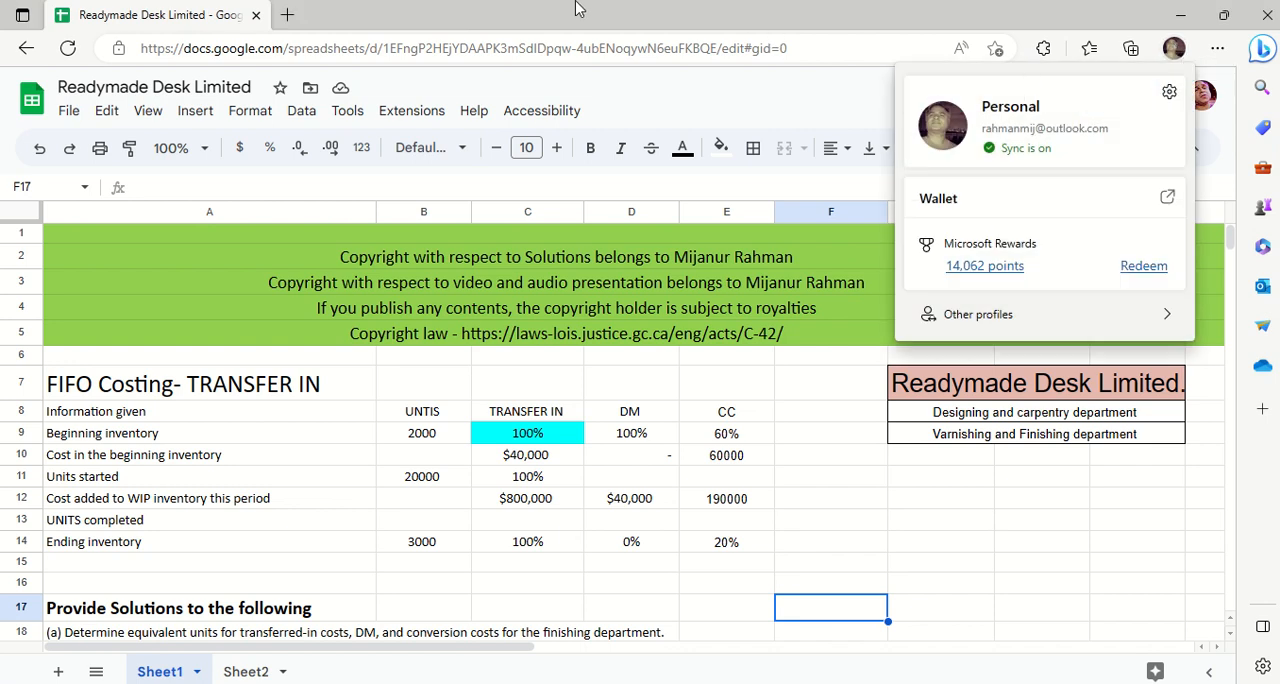
mouse_move(576, 8)
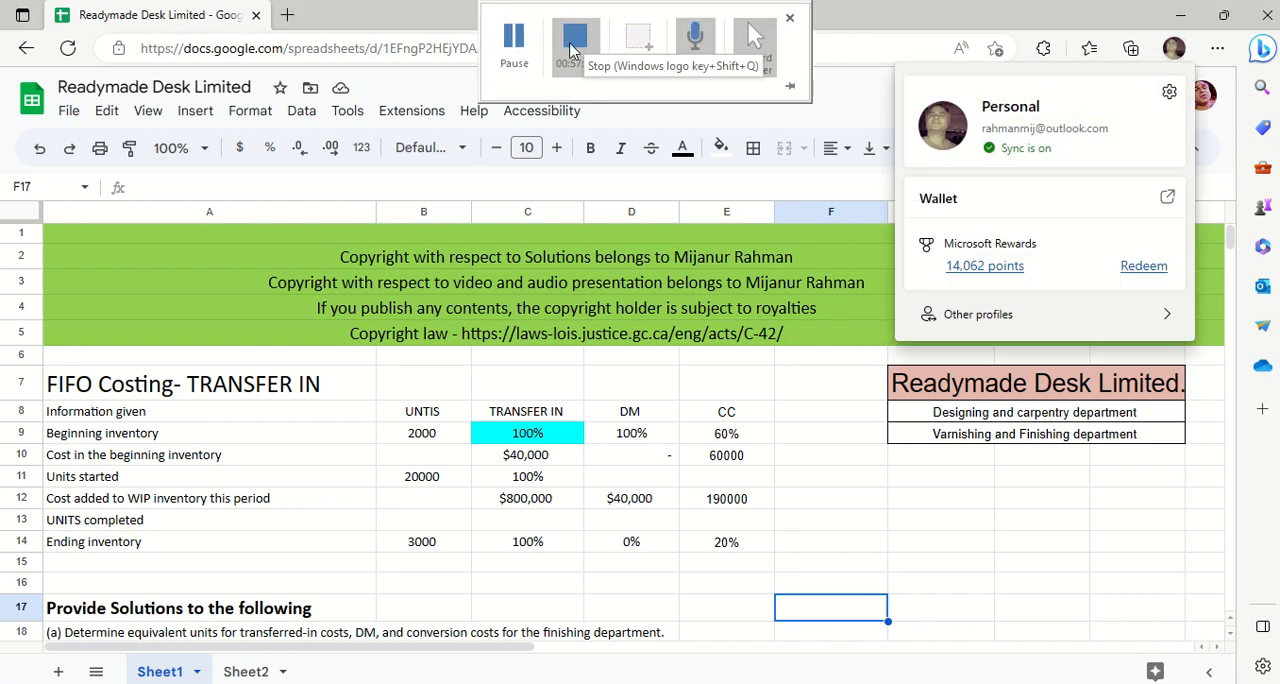